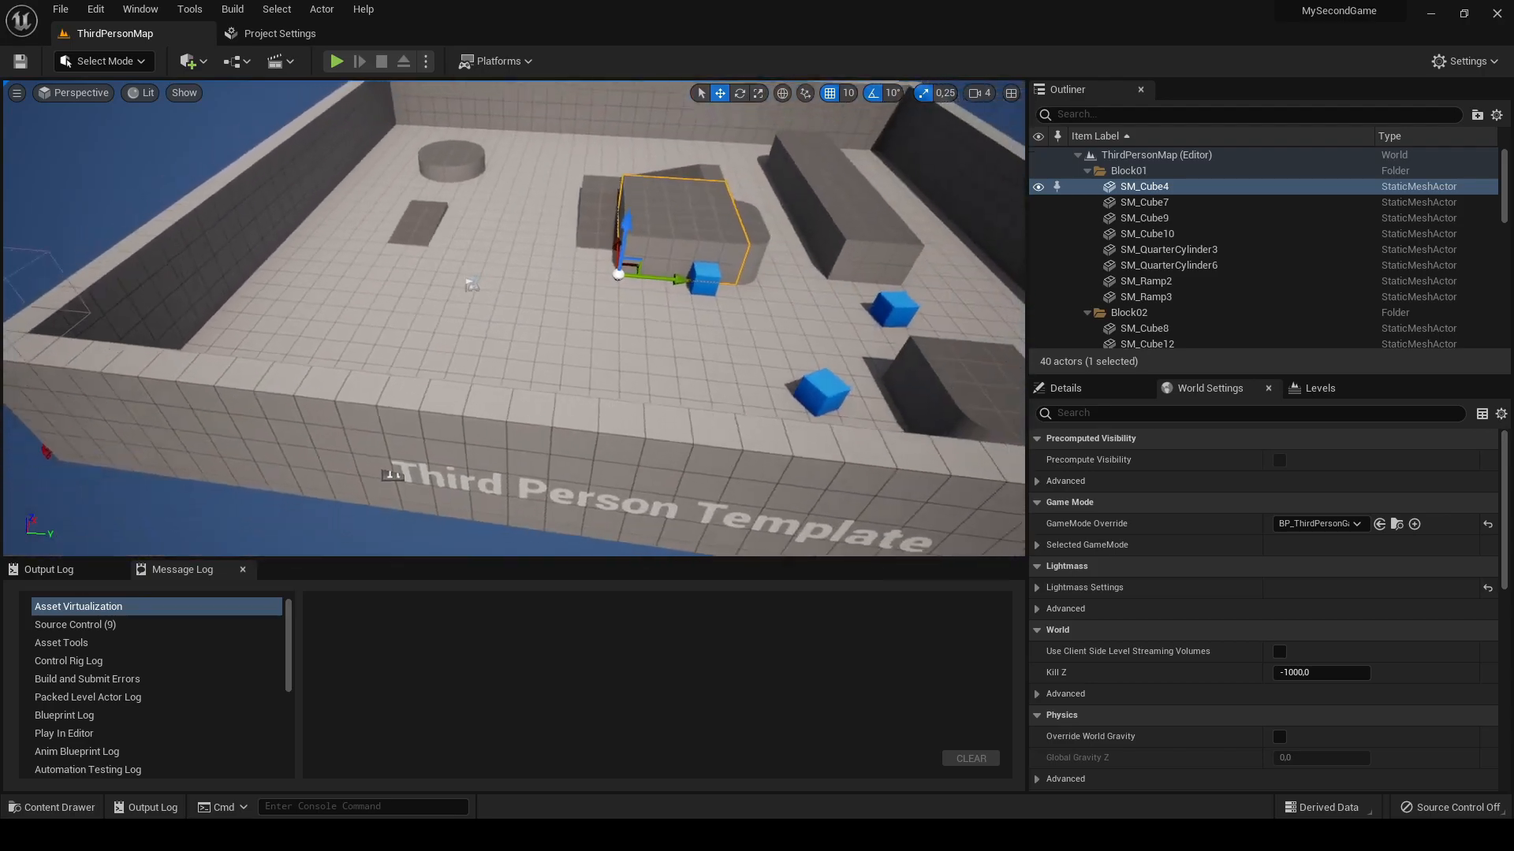
- Look around the third-person level from several angles and inspect the contents of the 0_MySecondGame folder
key("a")
key("d")
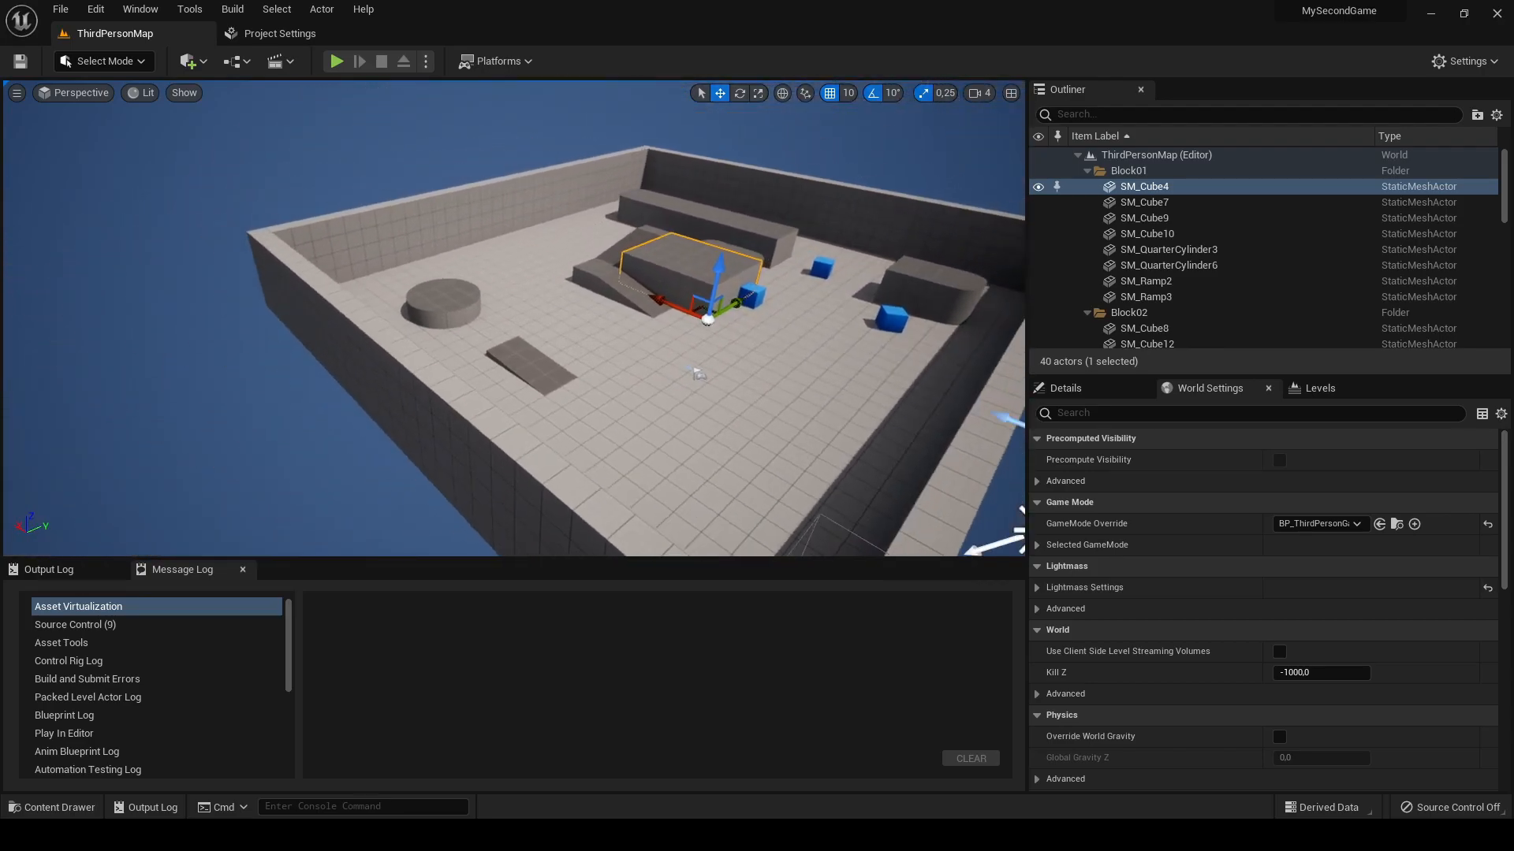
key("w")
key("s")
right_click_drag(540, 258, 580, 251)
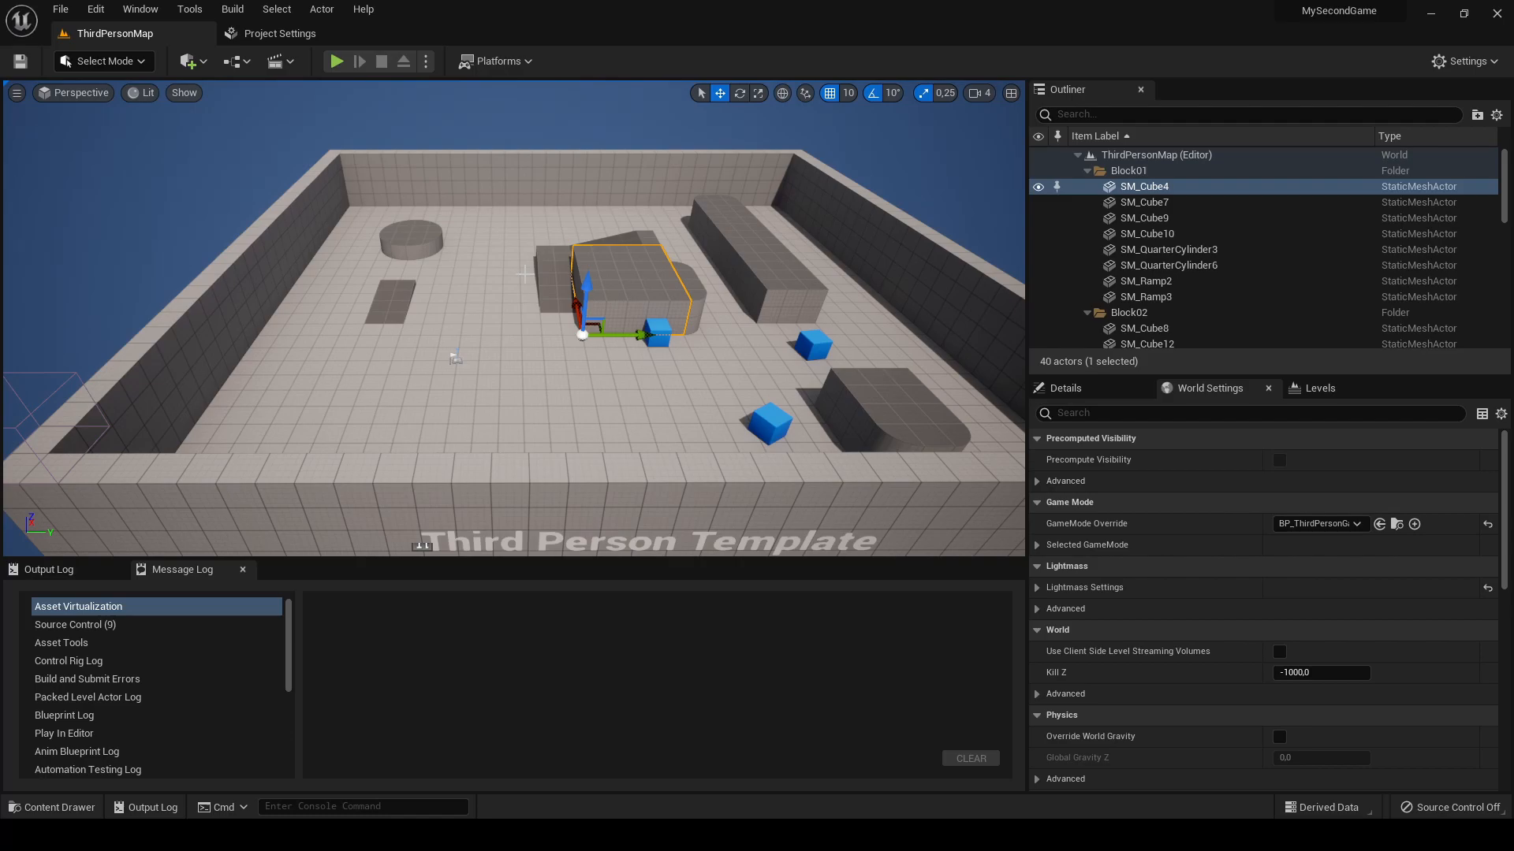
right_click_drag(524, 274, 619, 287)
key("a")
key("w")
mouse_move(187, 489)
right_mouse_down()
mouse_move(181, 501)
mouse_move(187, 489)
right_mouse_up()
key("s")
left_click(52, 807)
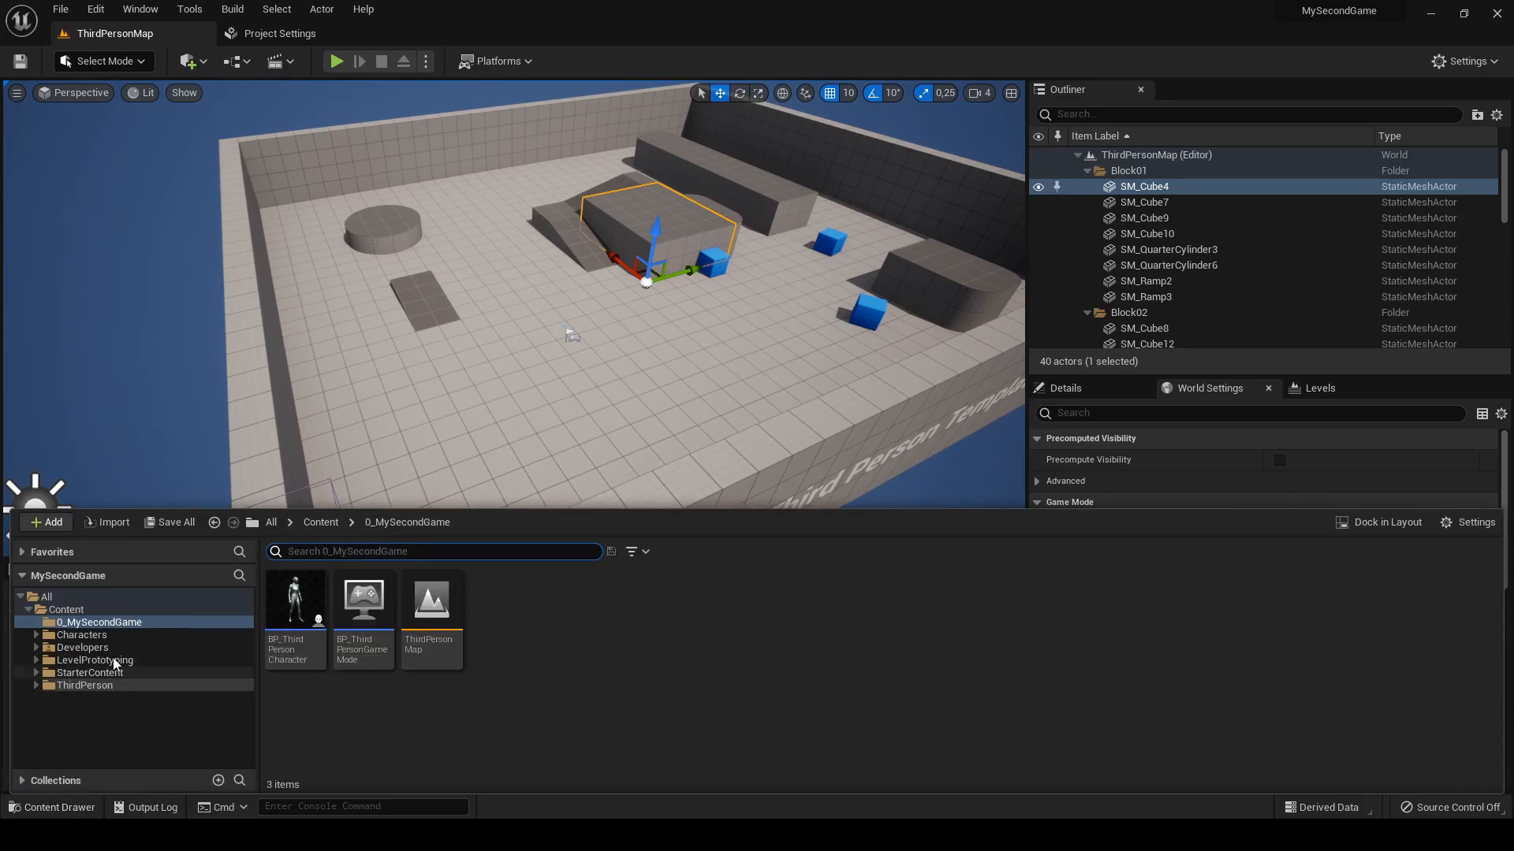
left_click(94, 622)
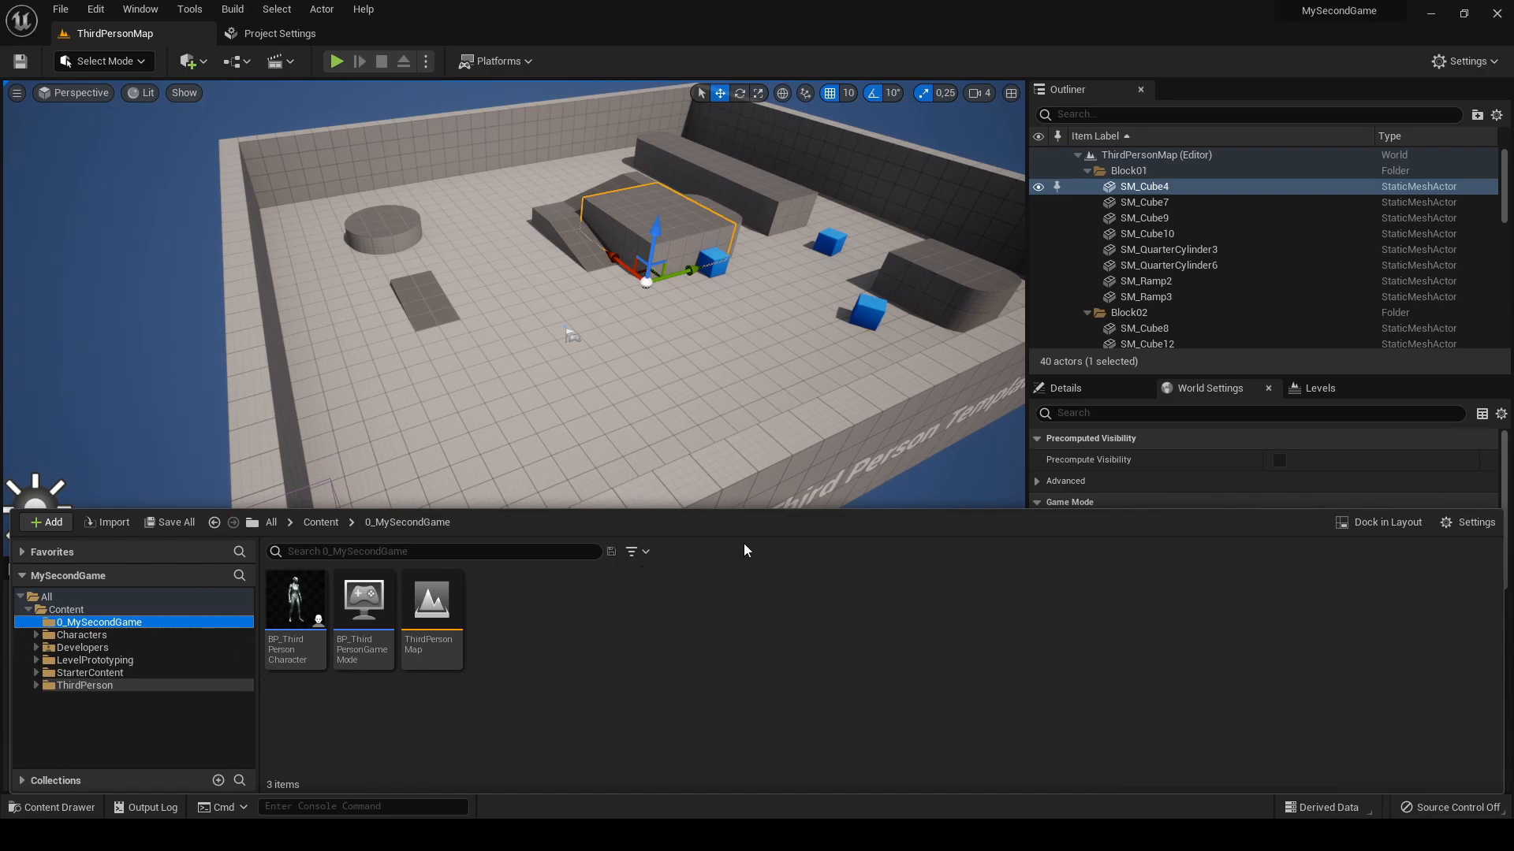
- Find the Json Blueprint Utilities plugin and enable it for the project, accepting its beta status
left_click(1456, 62)
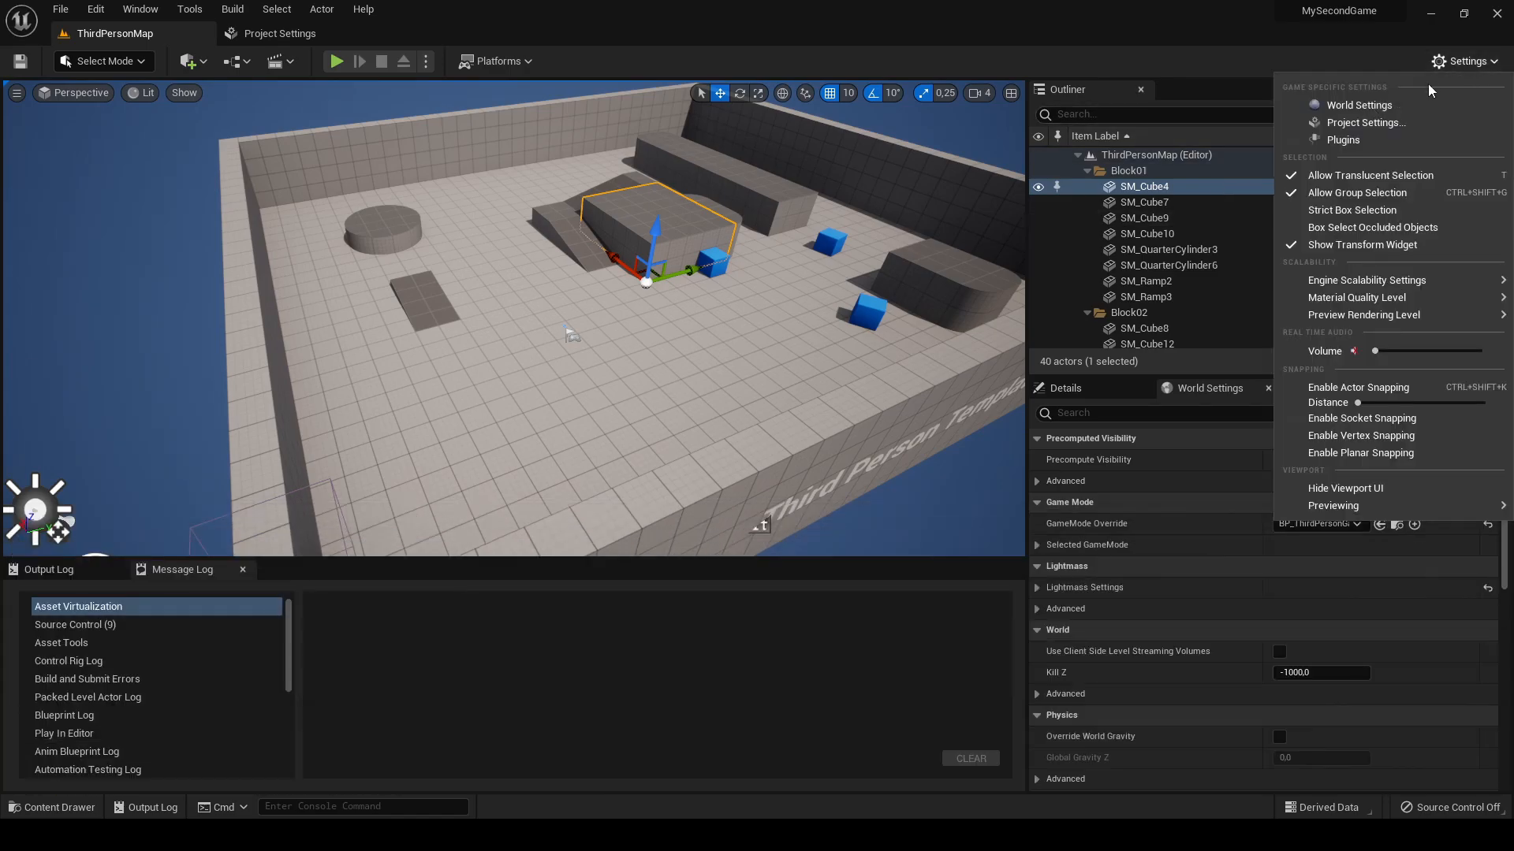
left_click(1349, 140)
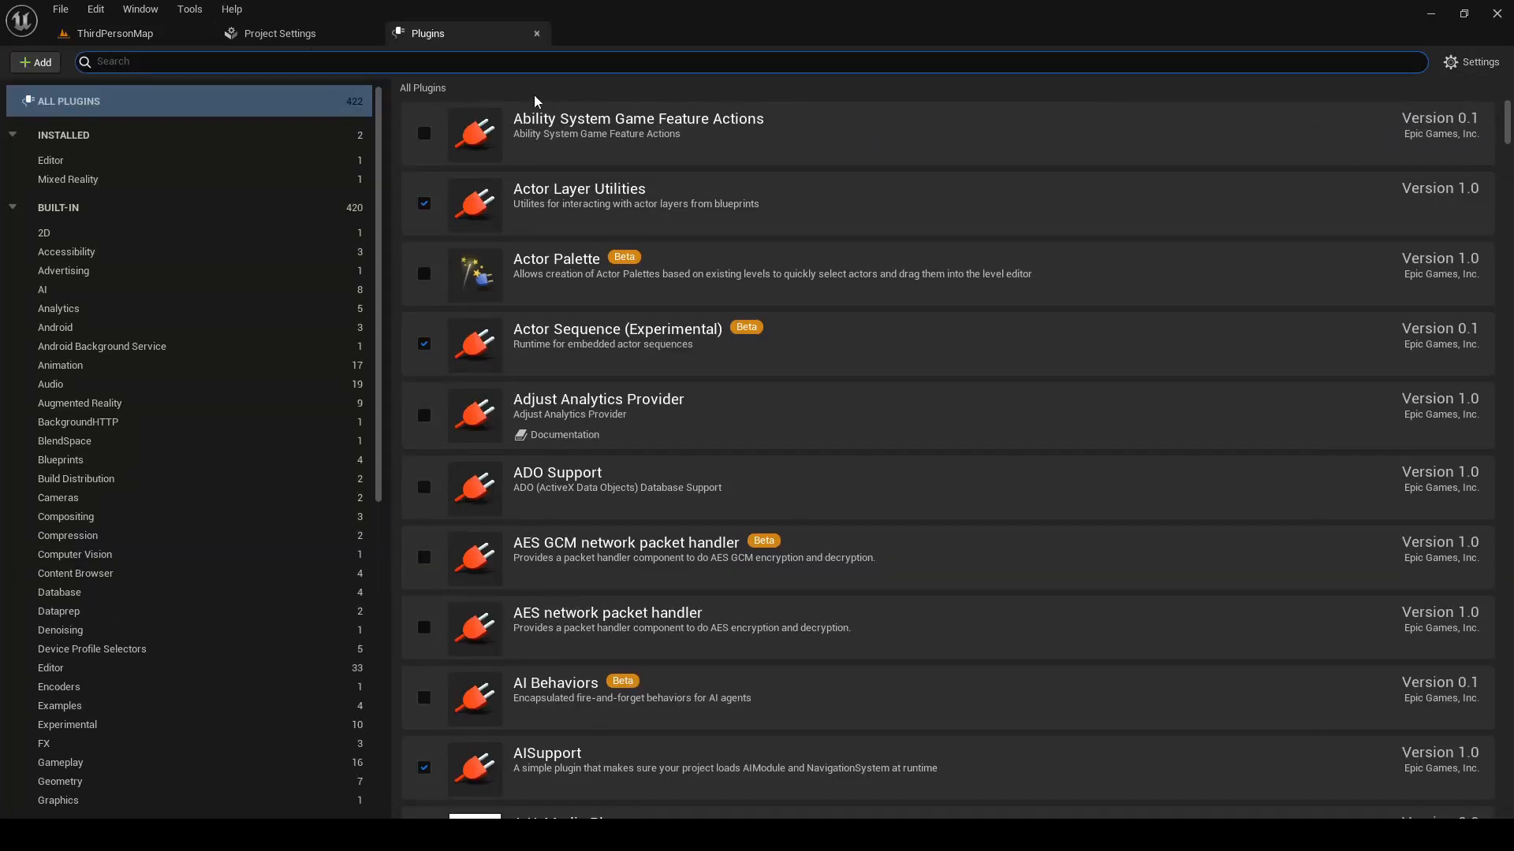
type("json")
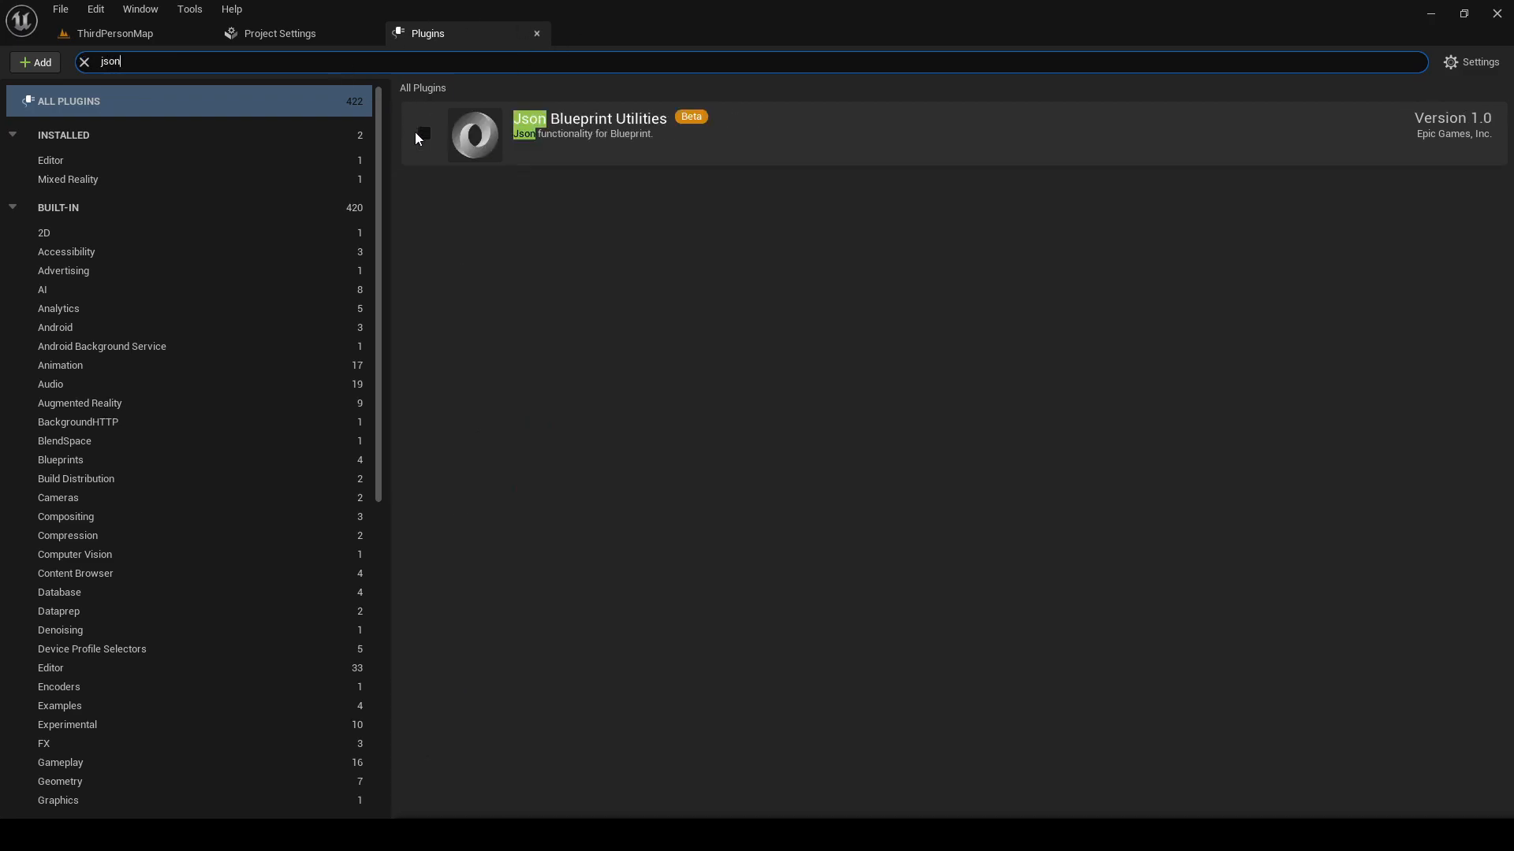
left_click(417, 133)
left_click(868, 466)
- Enable the Enhanced Input beta plugin and restart the editor to apply the plugin changes
left_click(110, 61)
type("enhanc")
left_click(424, 134)
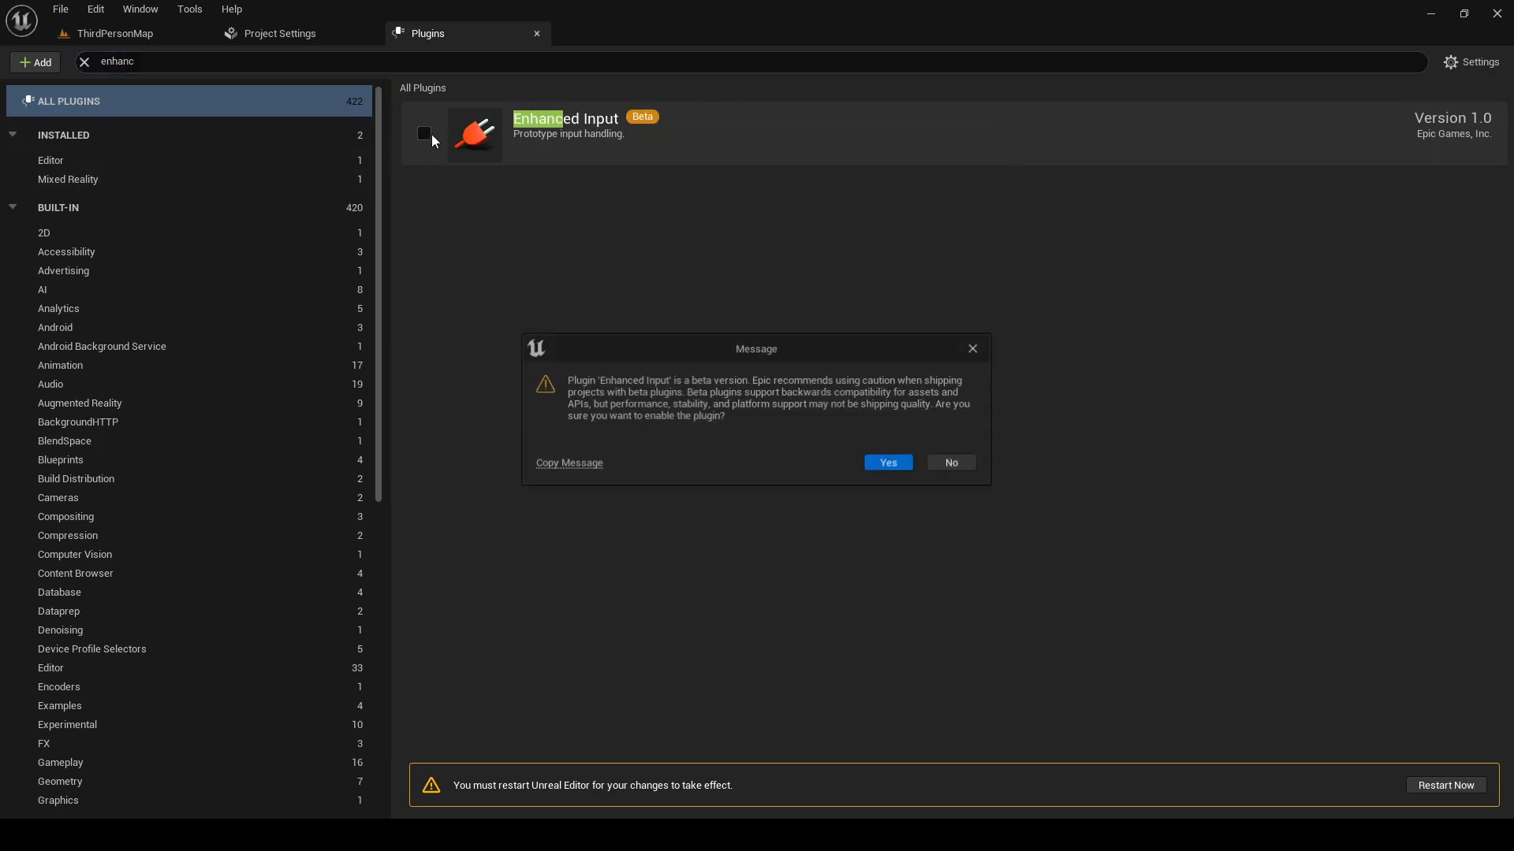
left_click(890, 464)
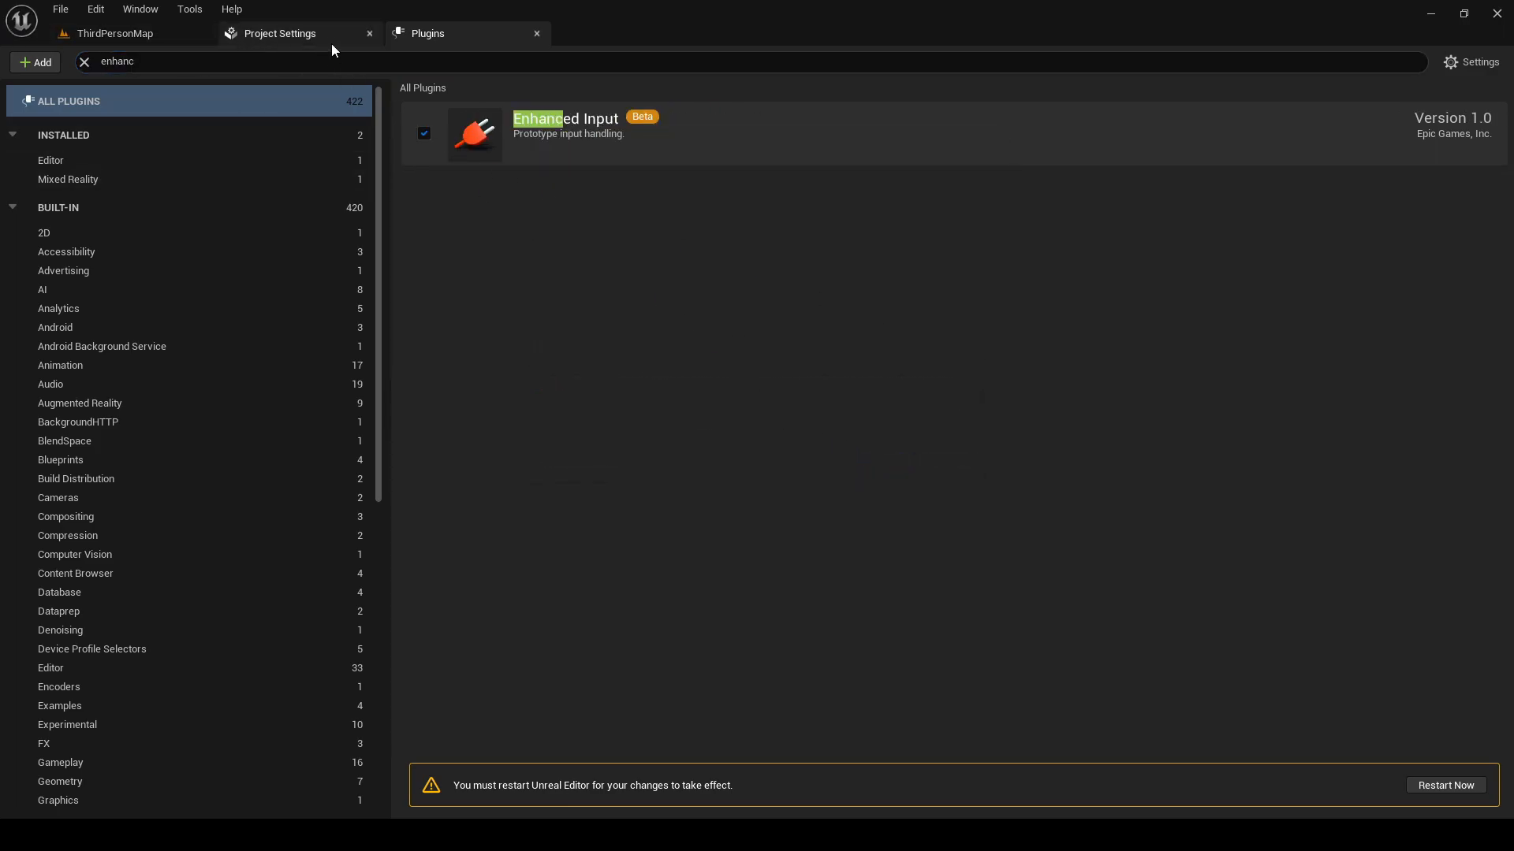
left_click(1446, 786)
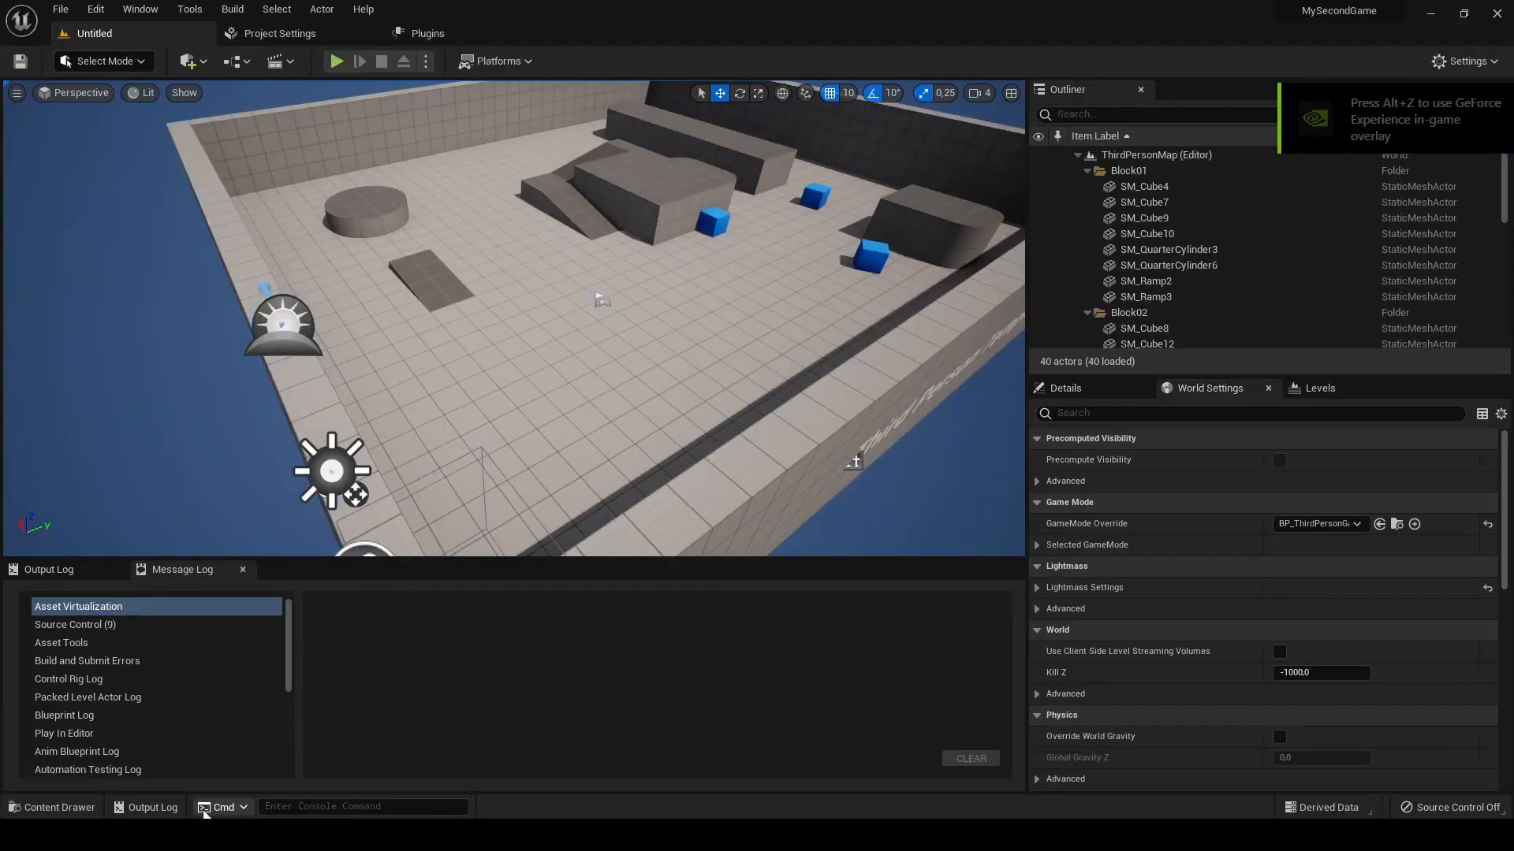
- Switch to the Epic Games Launcher and add Menu System Pro MVE from the vault to the MySecondGame project
left_click(214, 836)
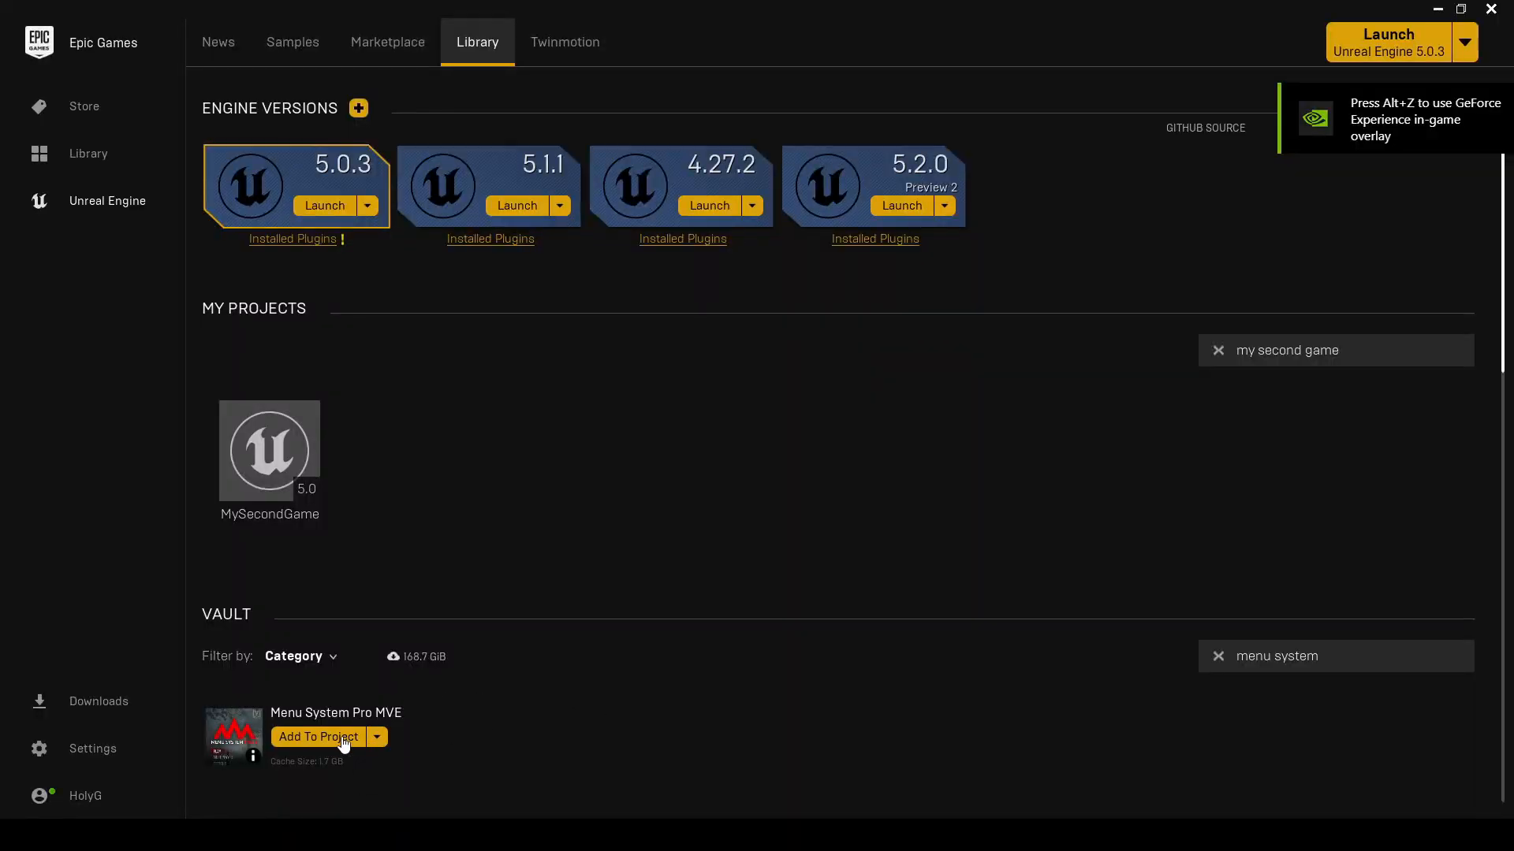
left_click(314, 740)
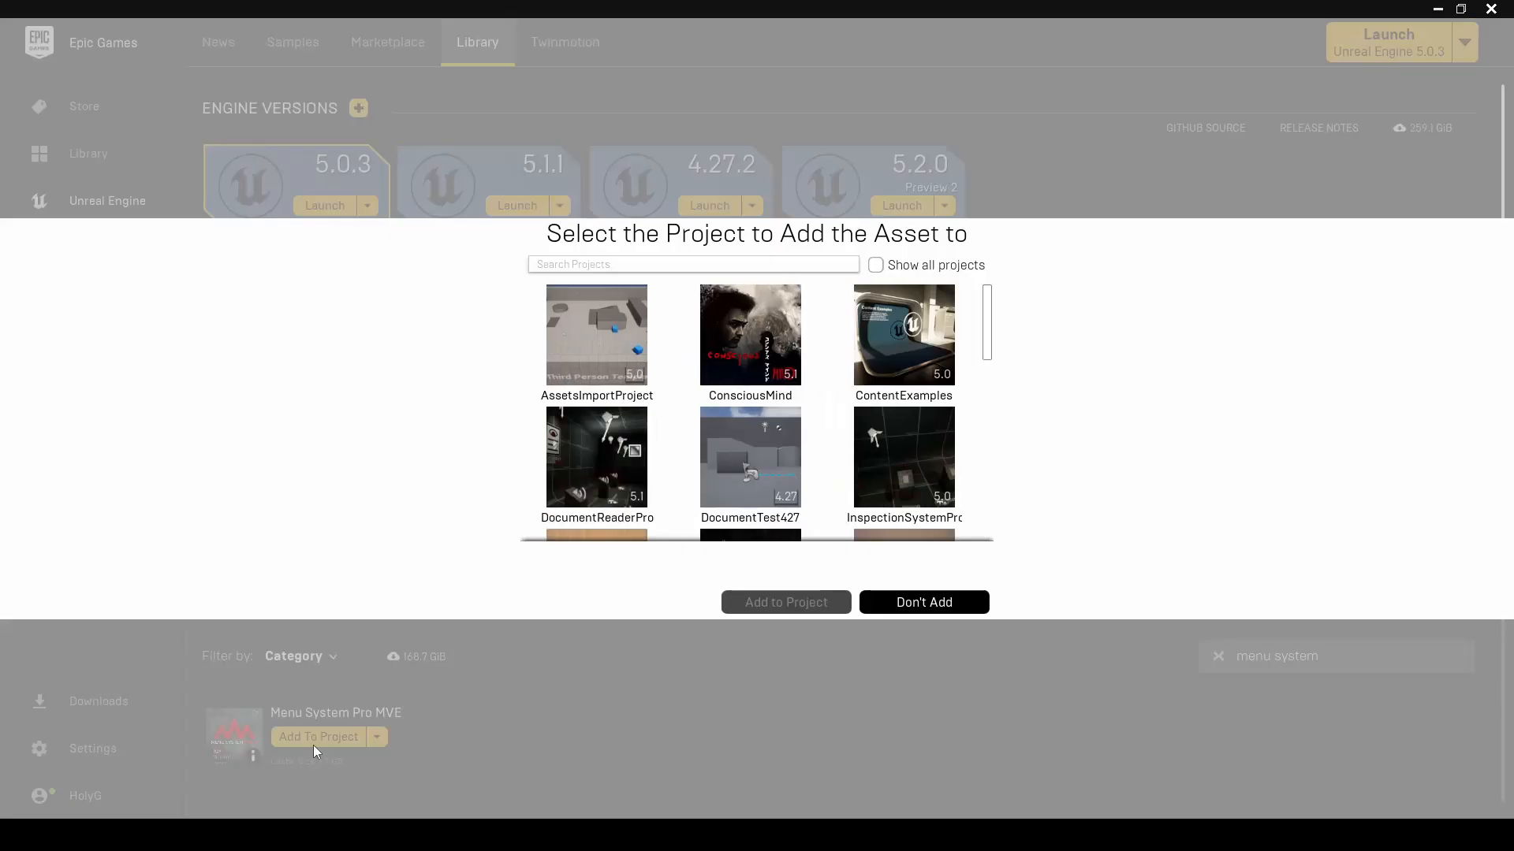
left_click(649, 266)
type("mysec")
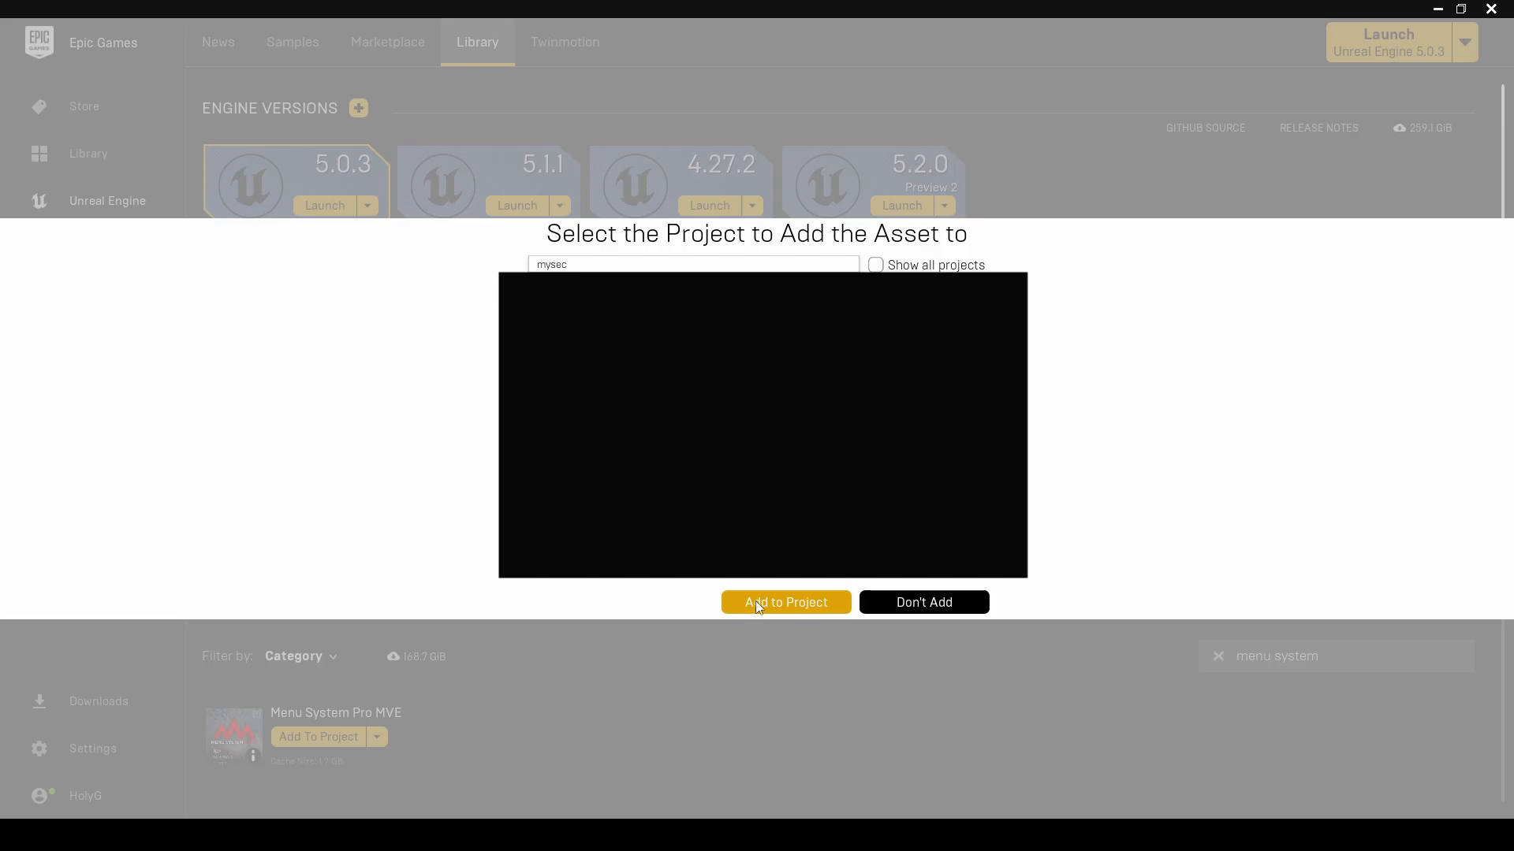
left_click(756, 601)
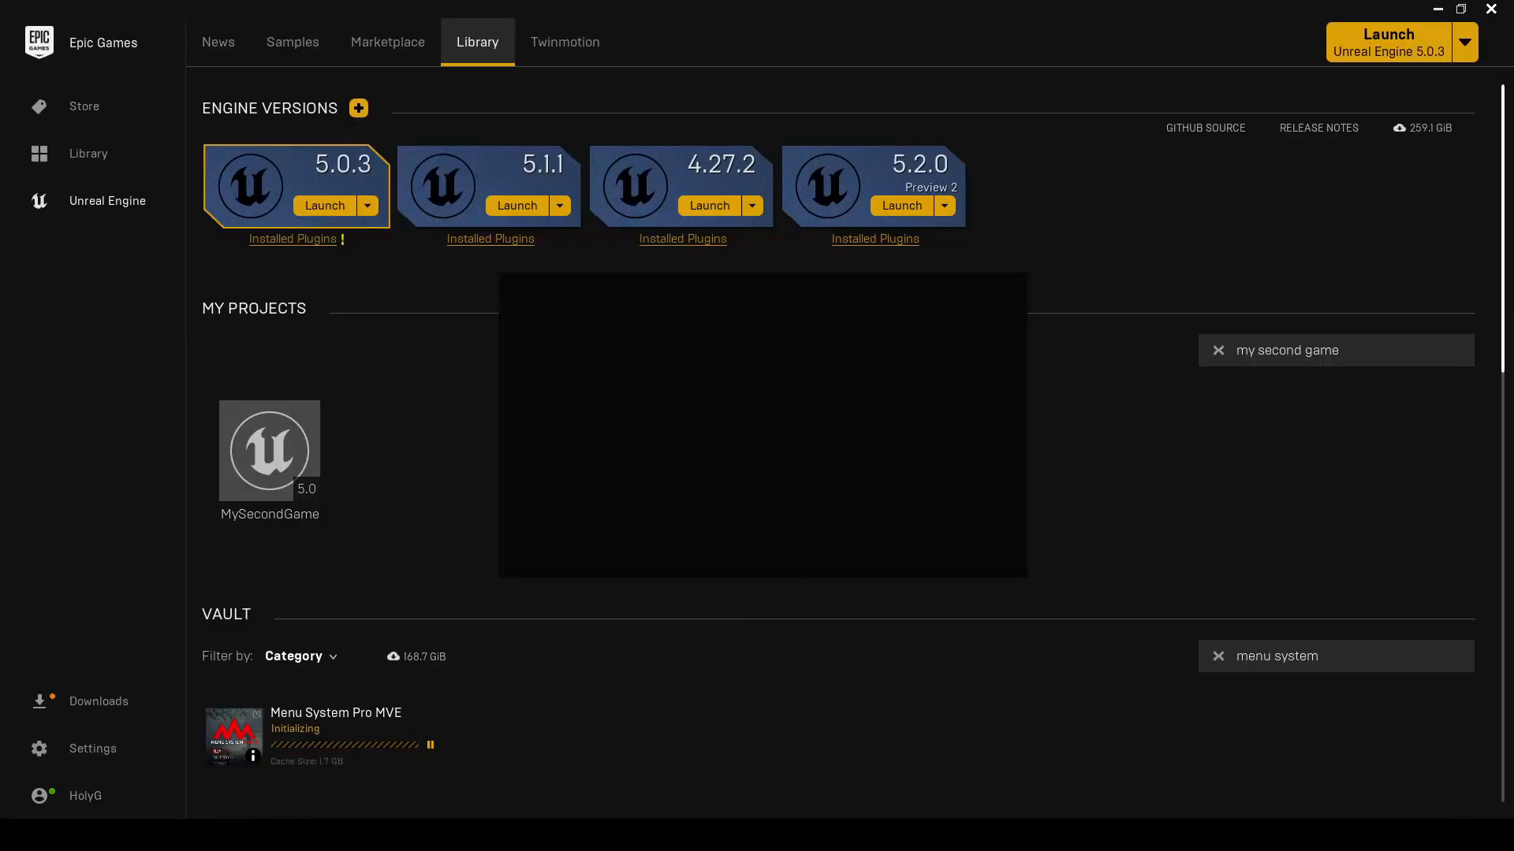
- Return to the MySecondGame project in Unreal Editor and import the detected source content changes
mouse_move(522, 835)
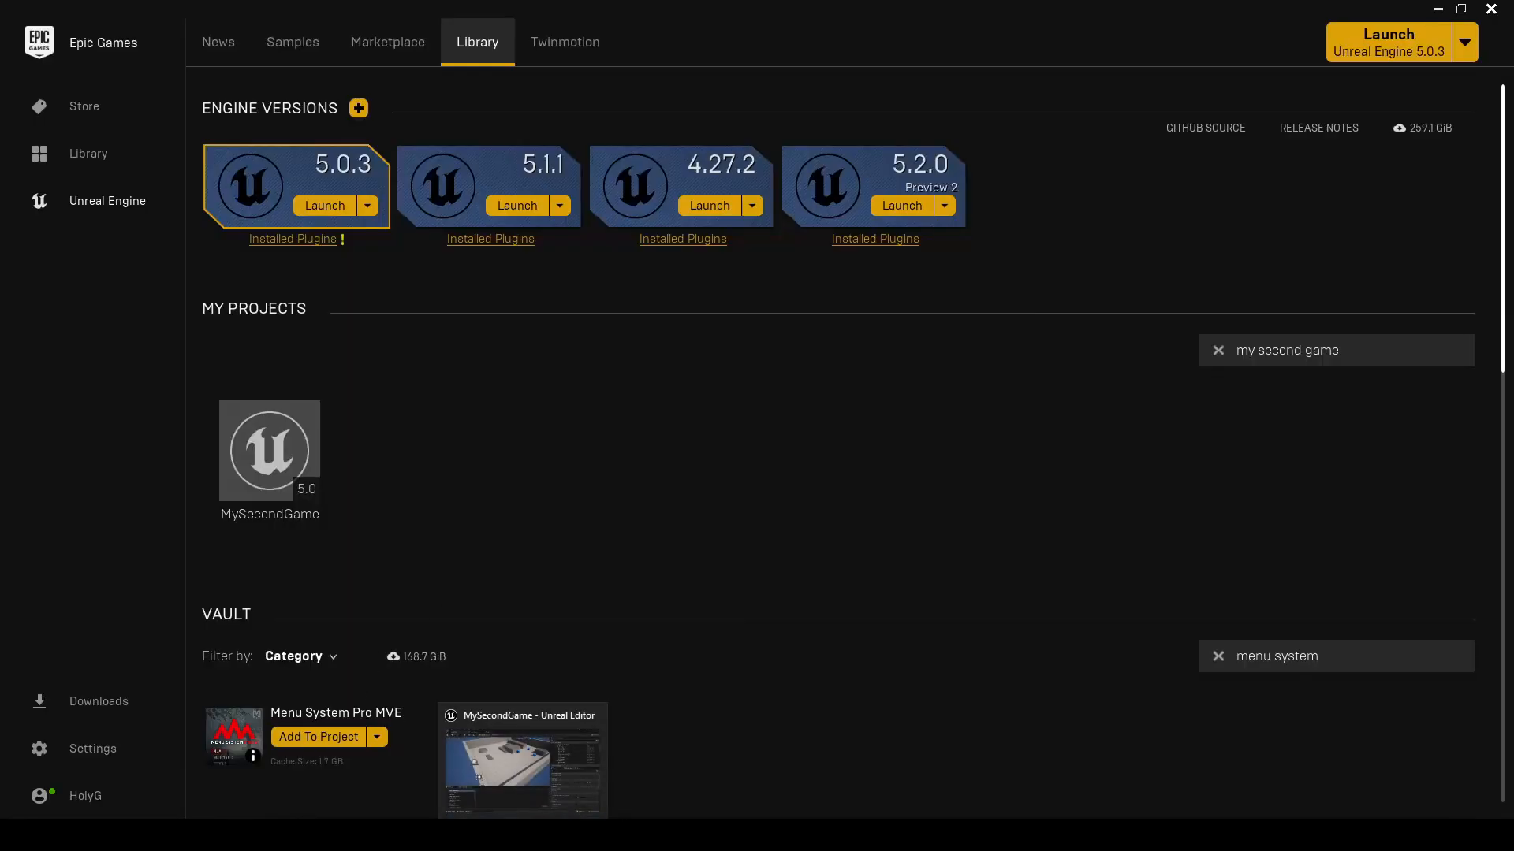
left_click(523, 836)
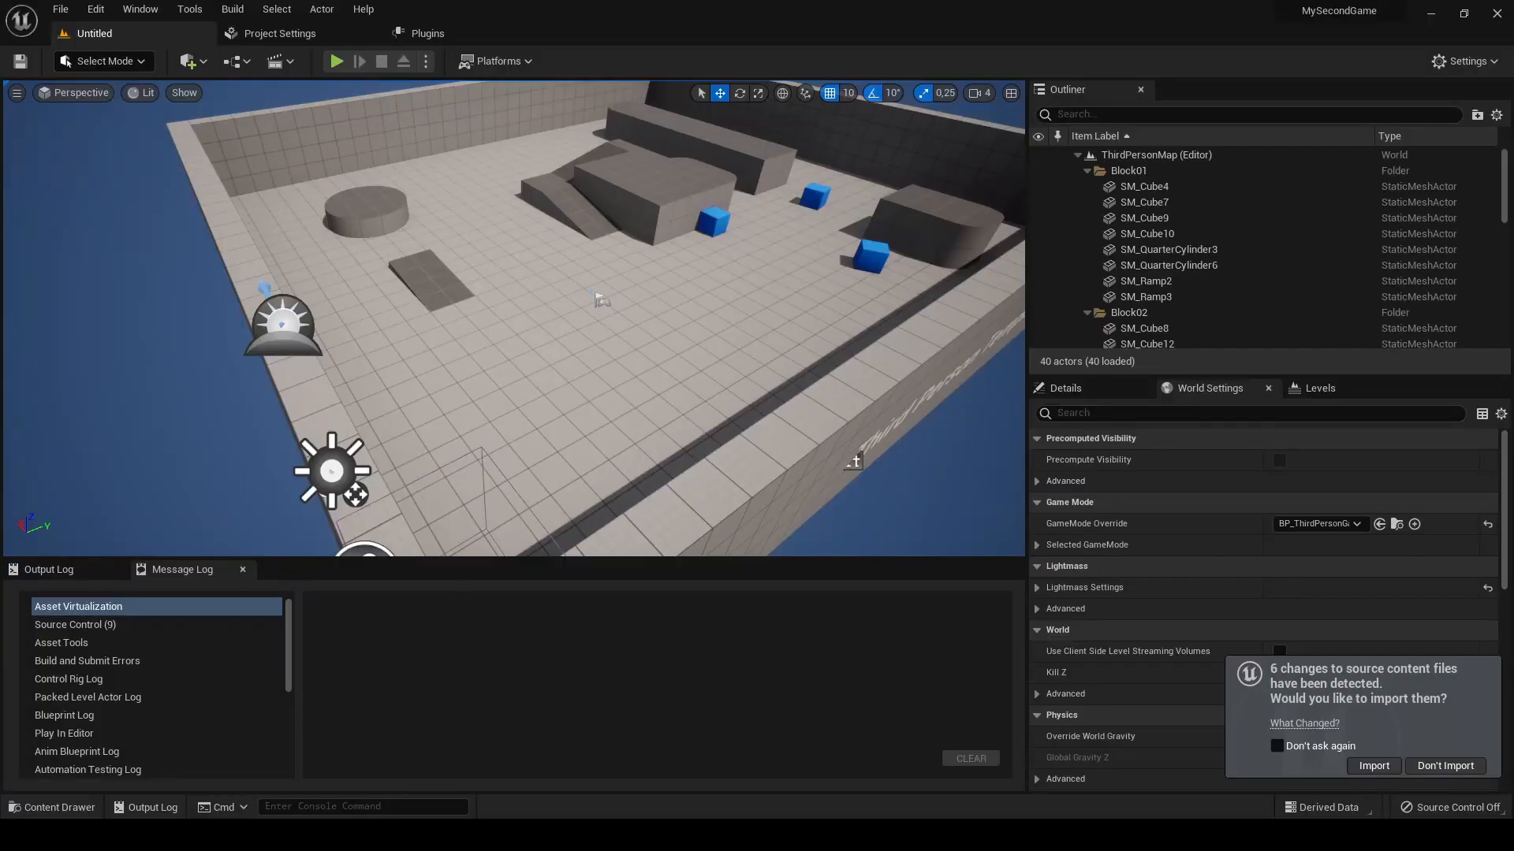
left_click(1381, 768)
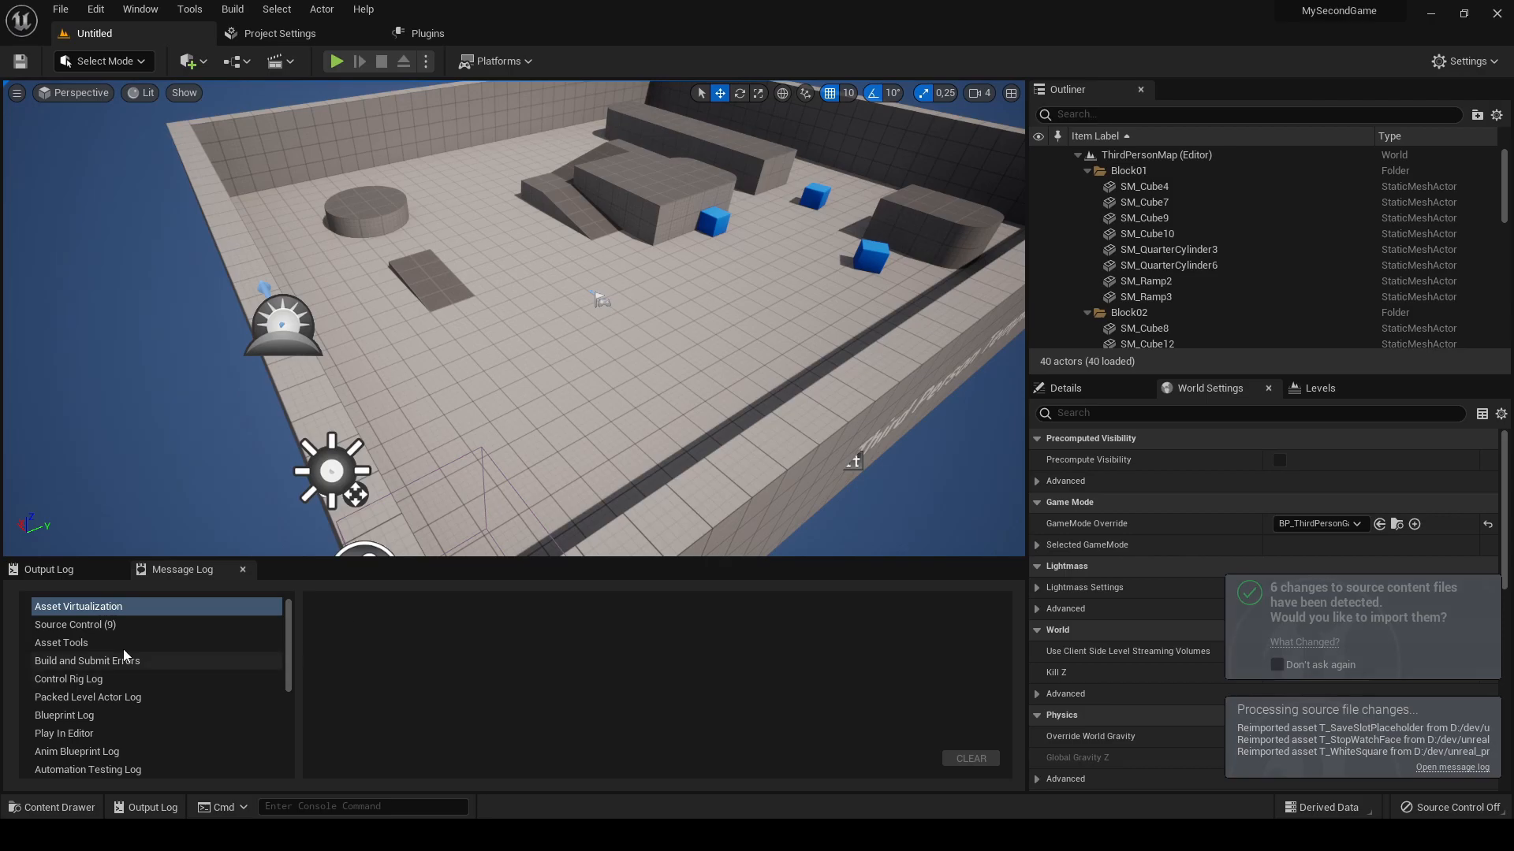
- Create a Blueprint class with parent GameInstance in the 0_MySecondGame folder and name it BP_MyGameInstance
left_click(58, 808)
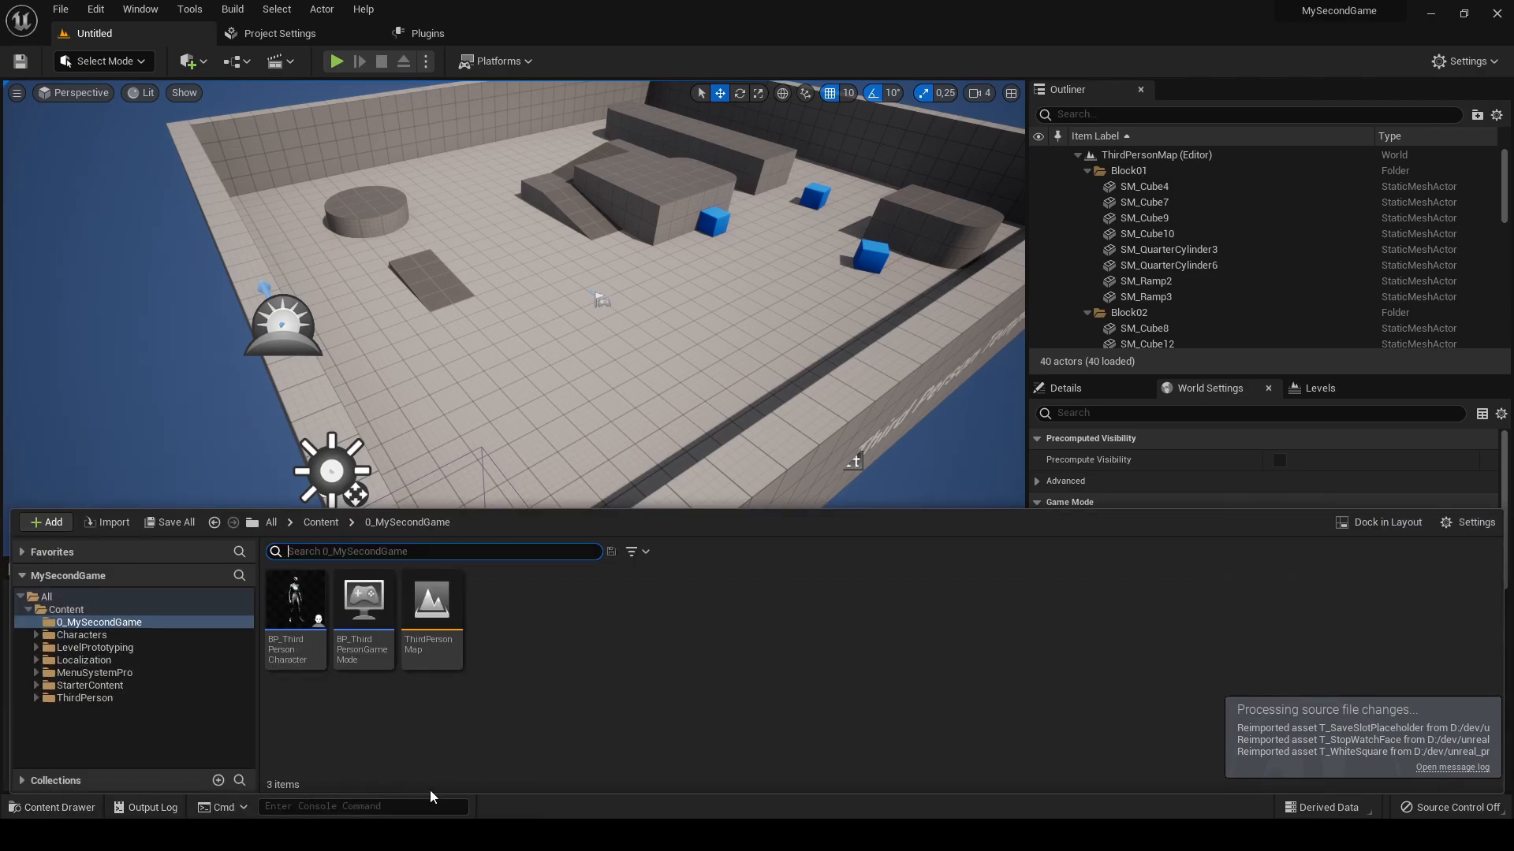
right_click(530, 637)
mouse_move(602, 404)
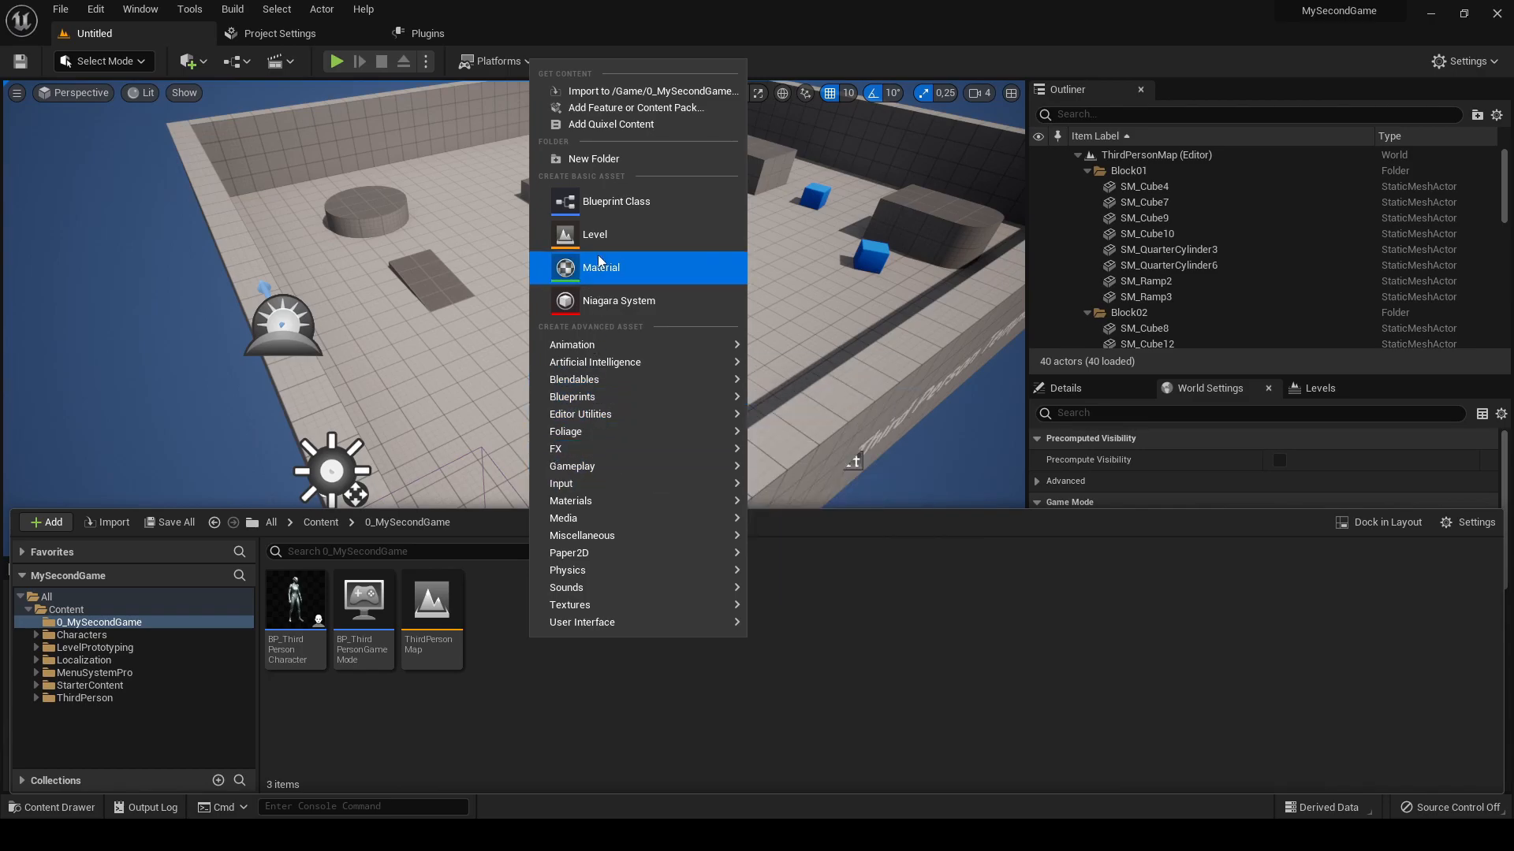
left_click(599, 201)
left_click(562, 511)
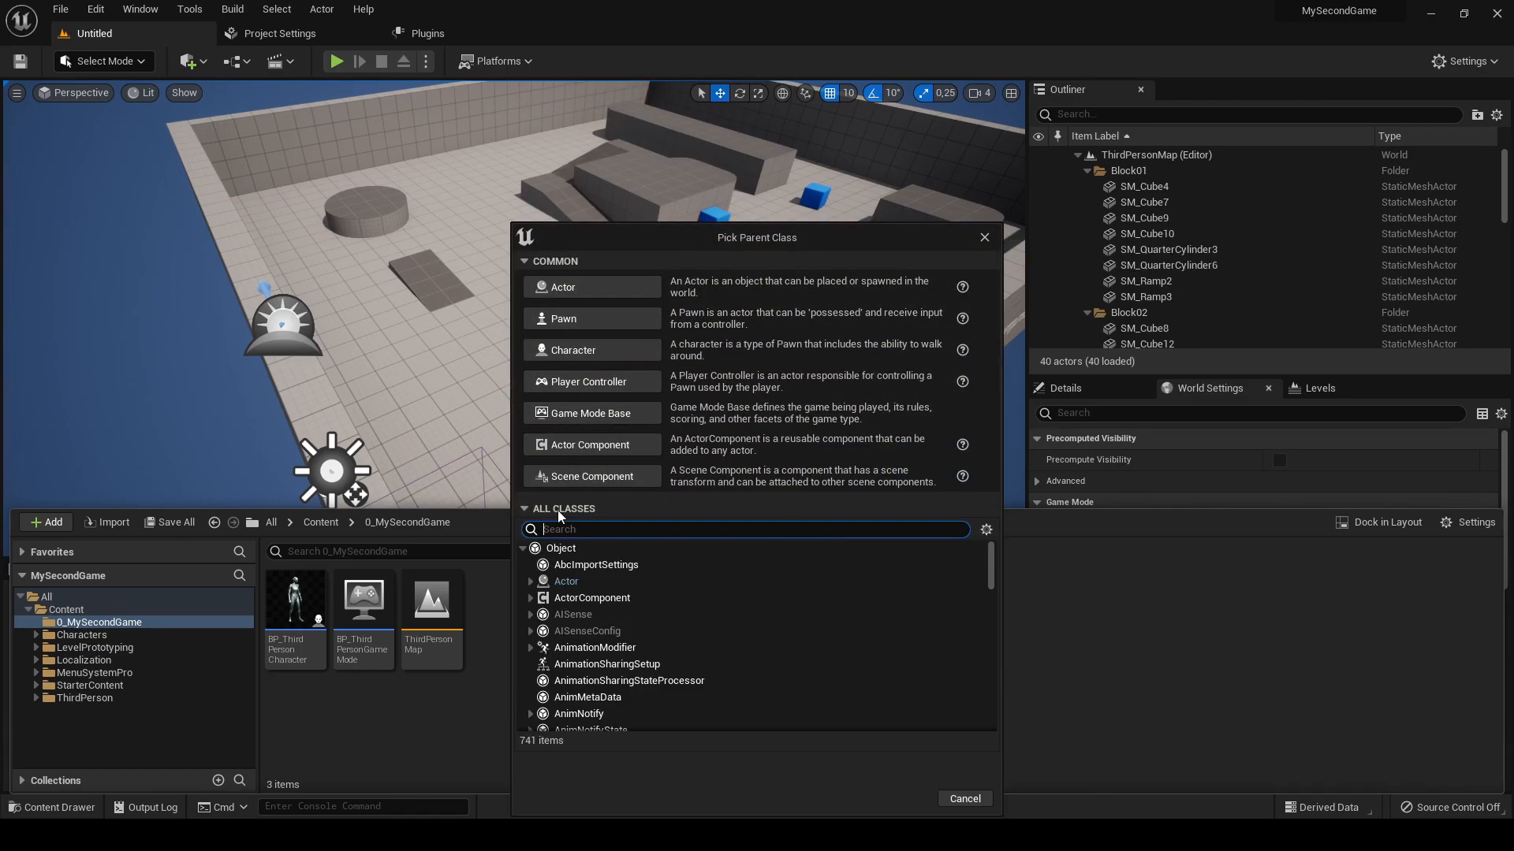
type("Game insta")
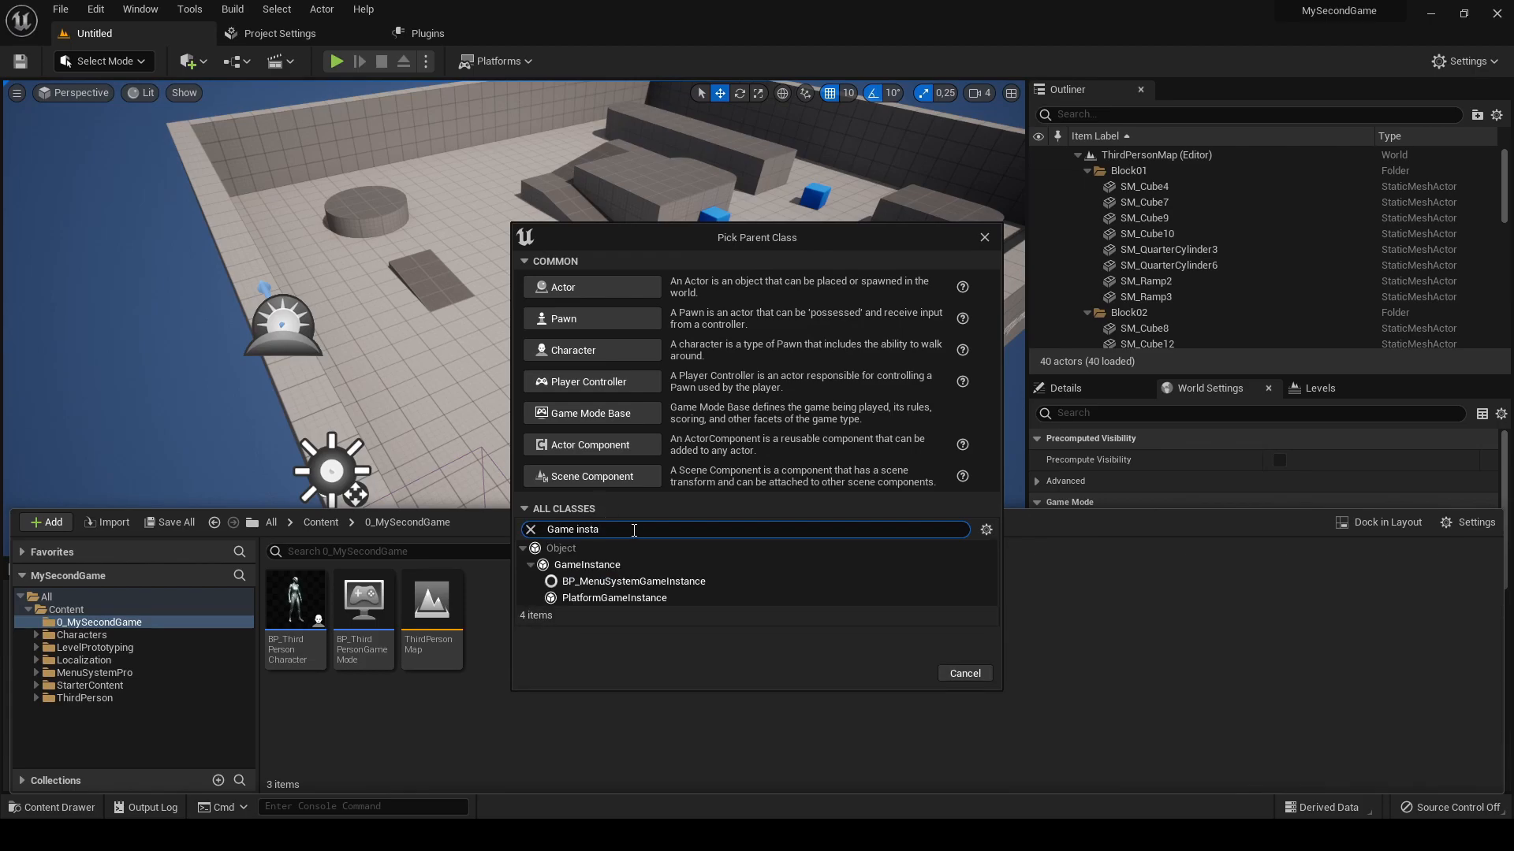
left_click(551, 567)
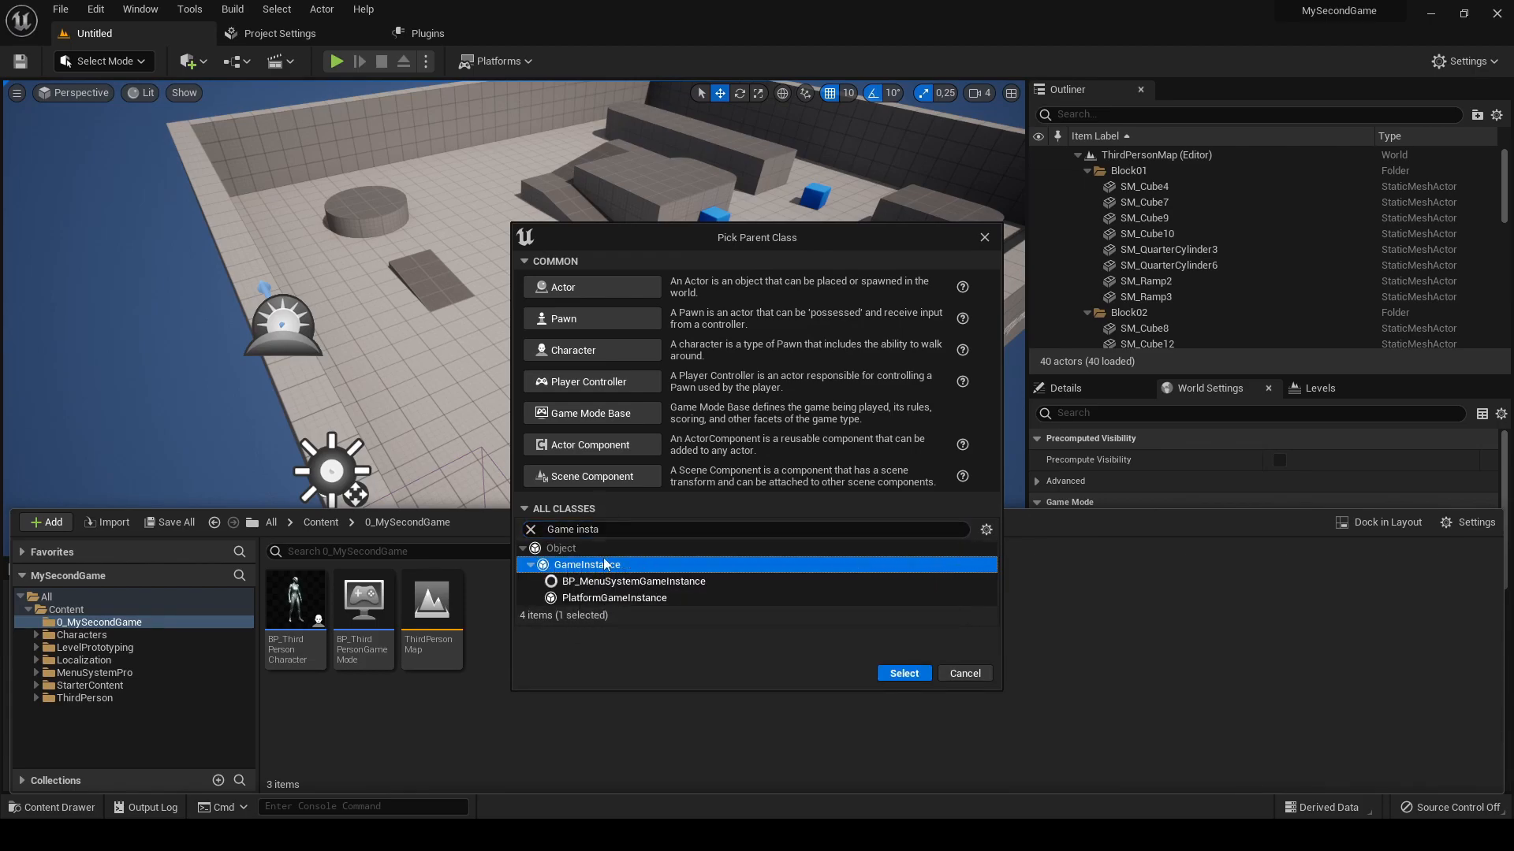
left_click(903, 674)
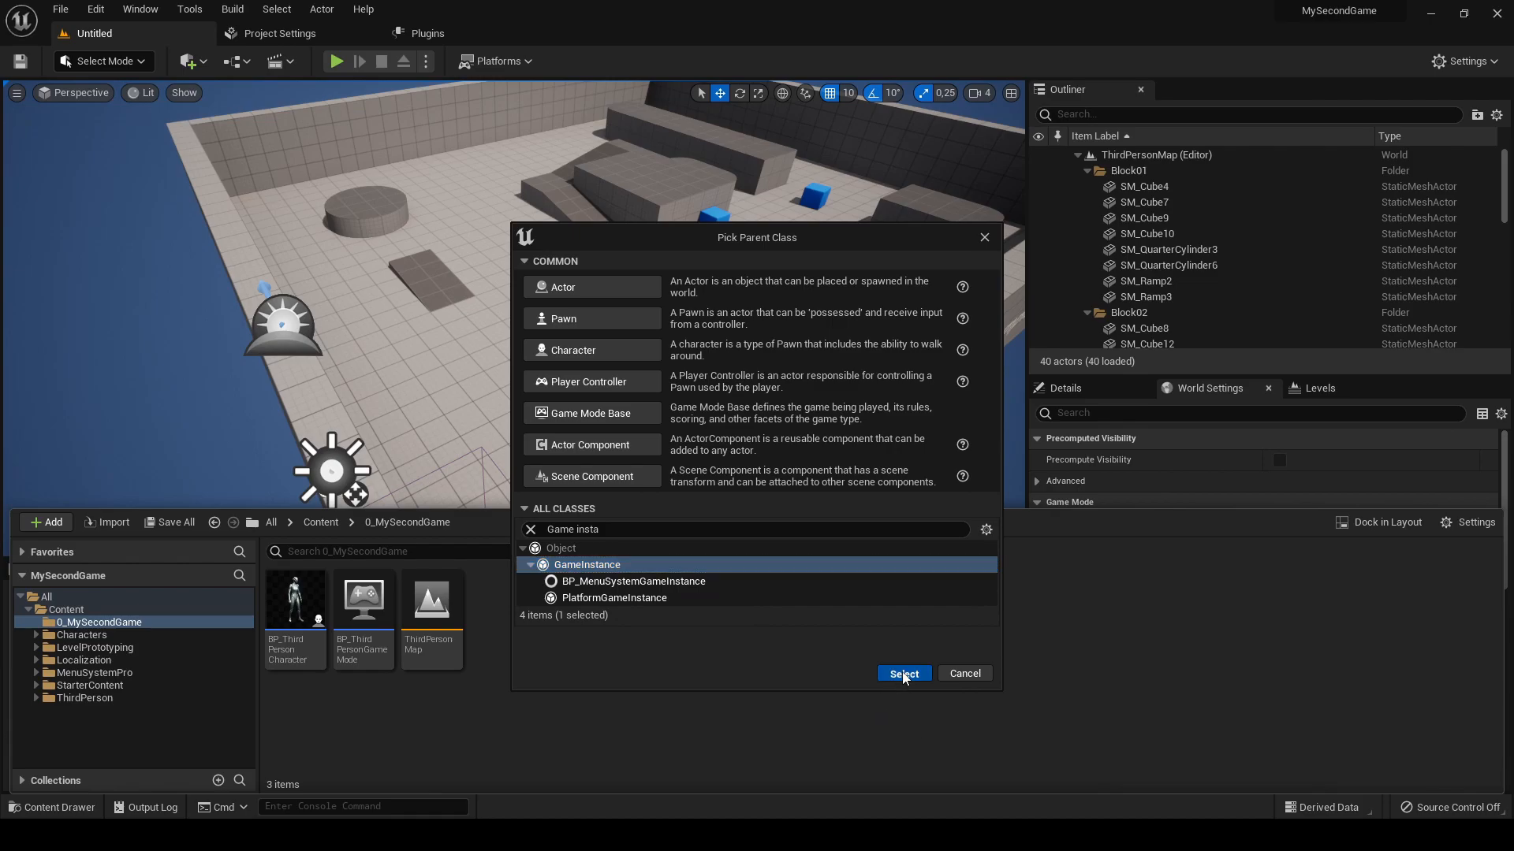
type("BP")
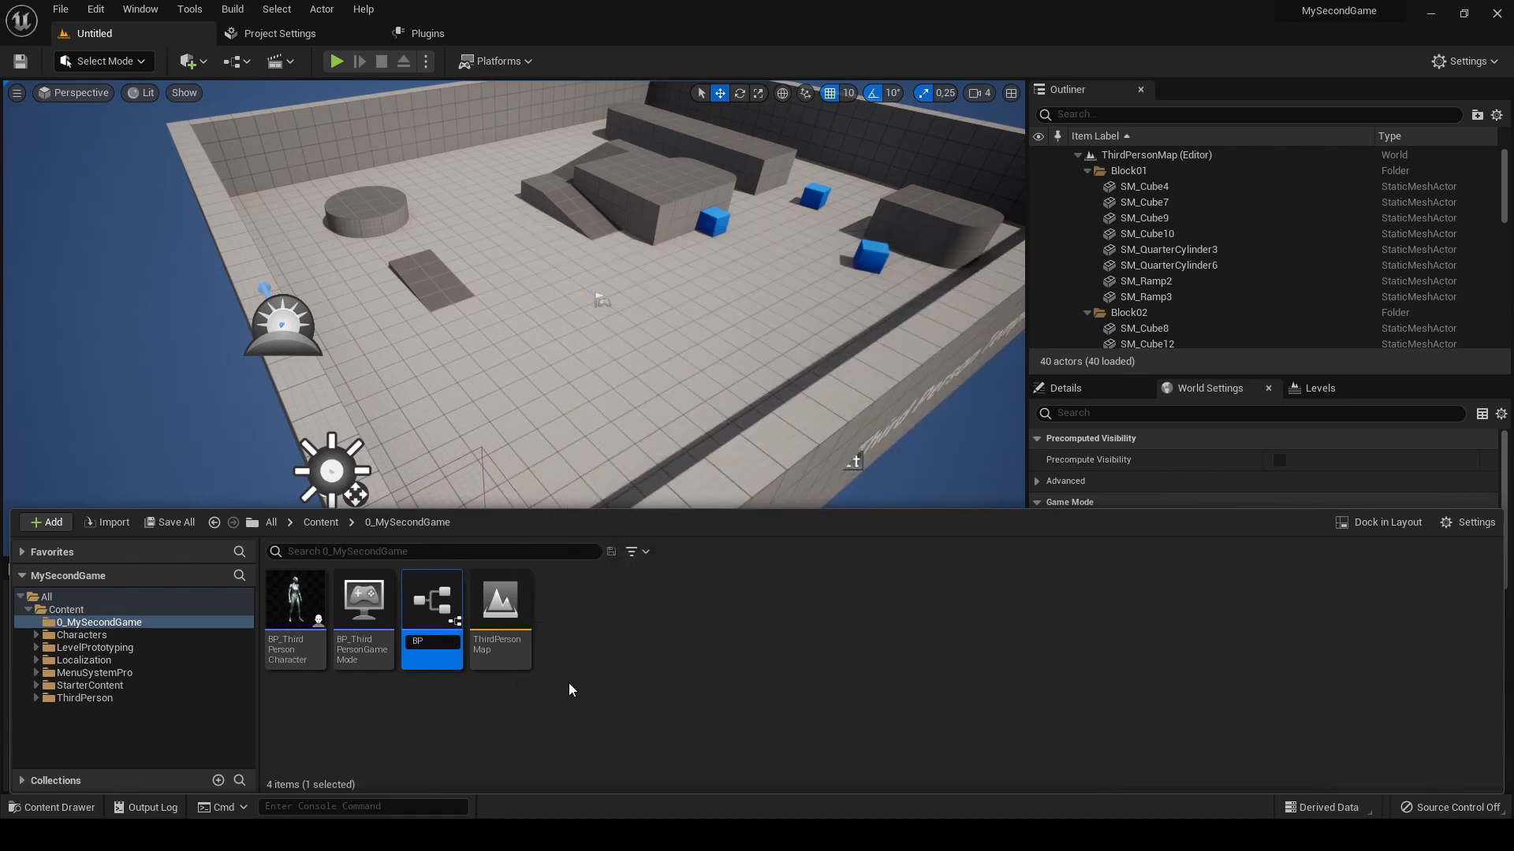
type("_MyGameInstance")
key("Return")
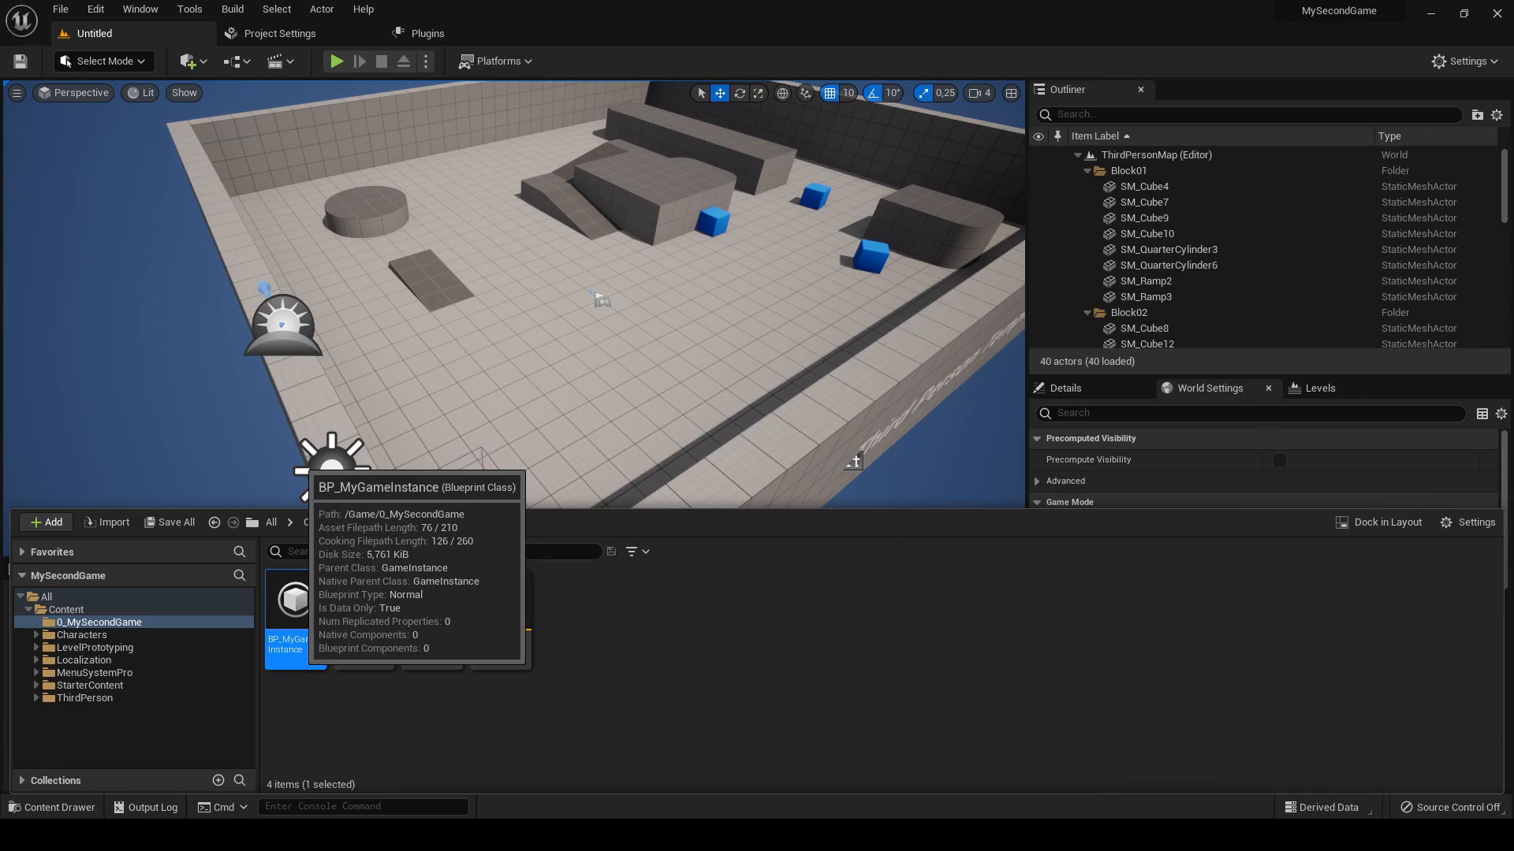
- Open BP_MyGameInstance and implement the BPI_GameInstanceExtension interface in its class settings
double_click(300, 656)
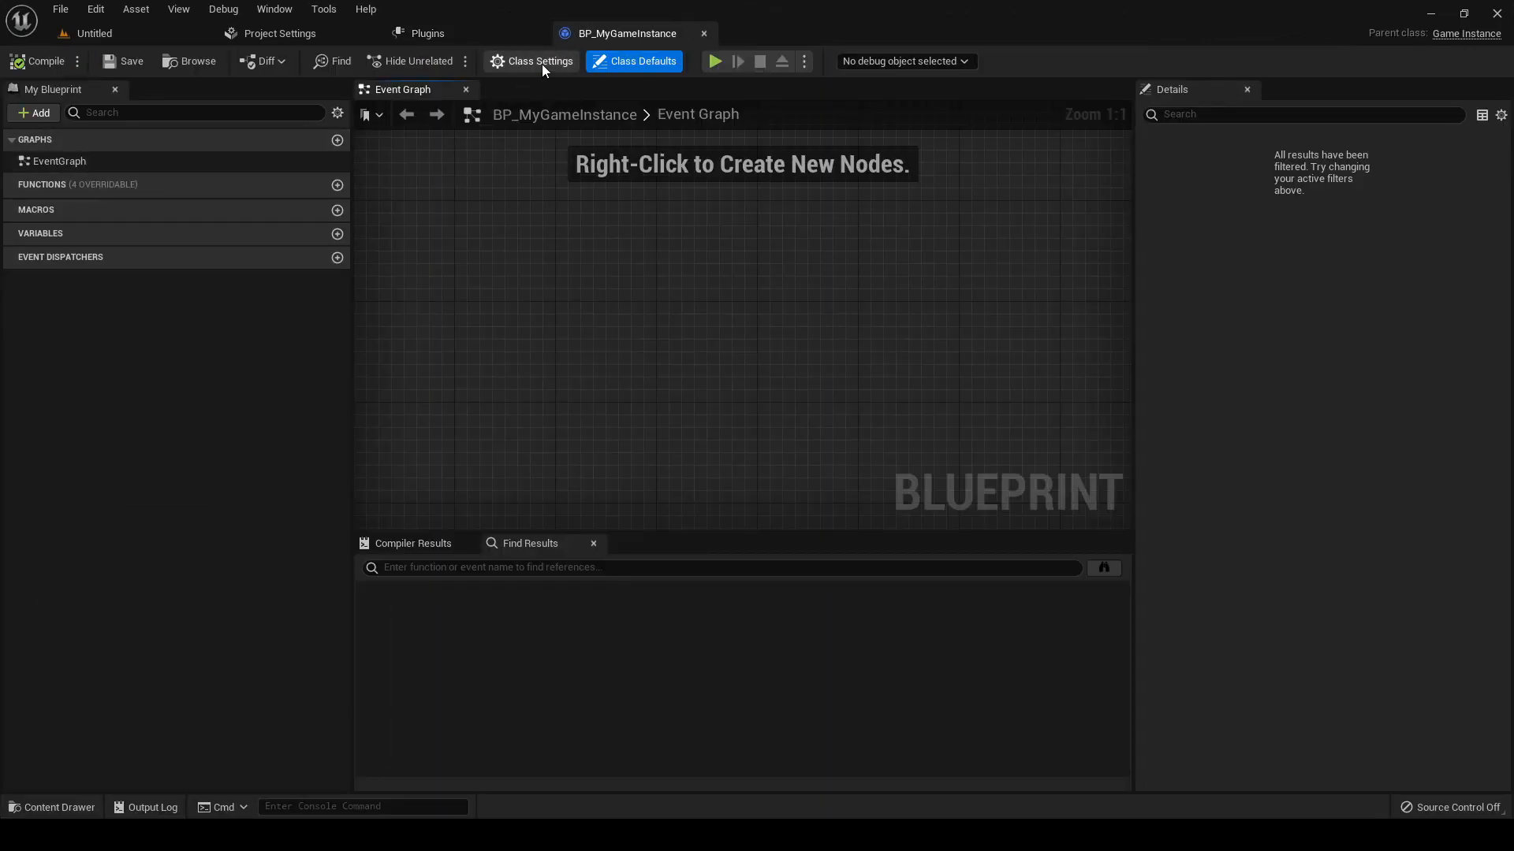
left_click(506, 68)
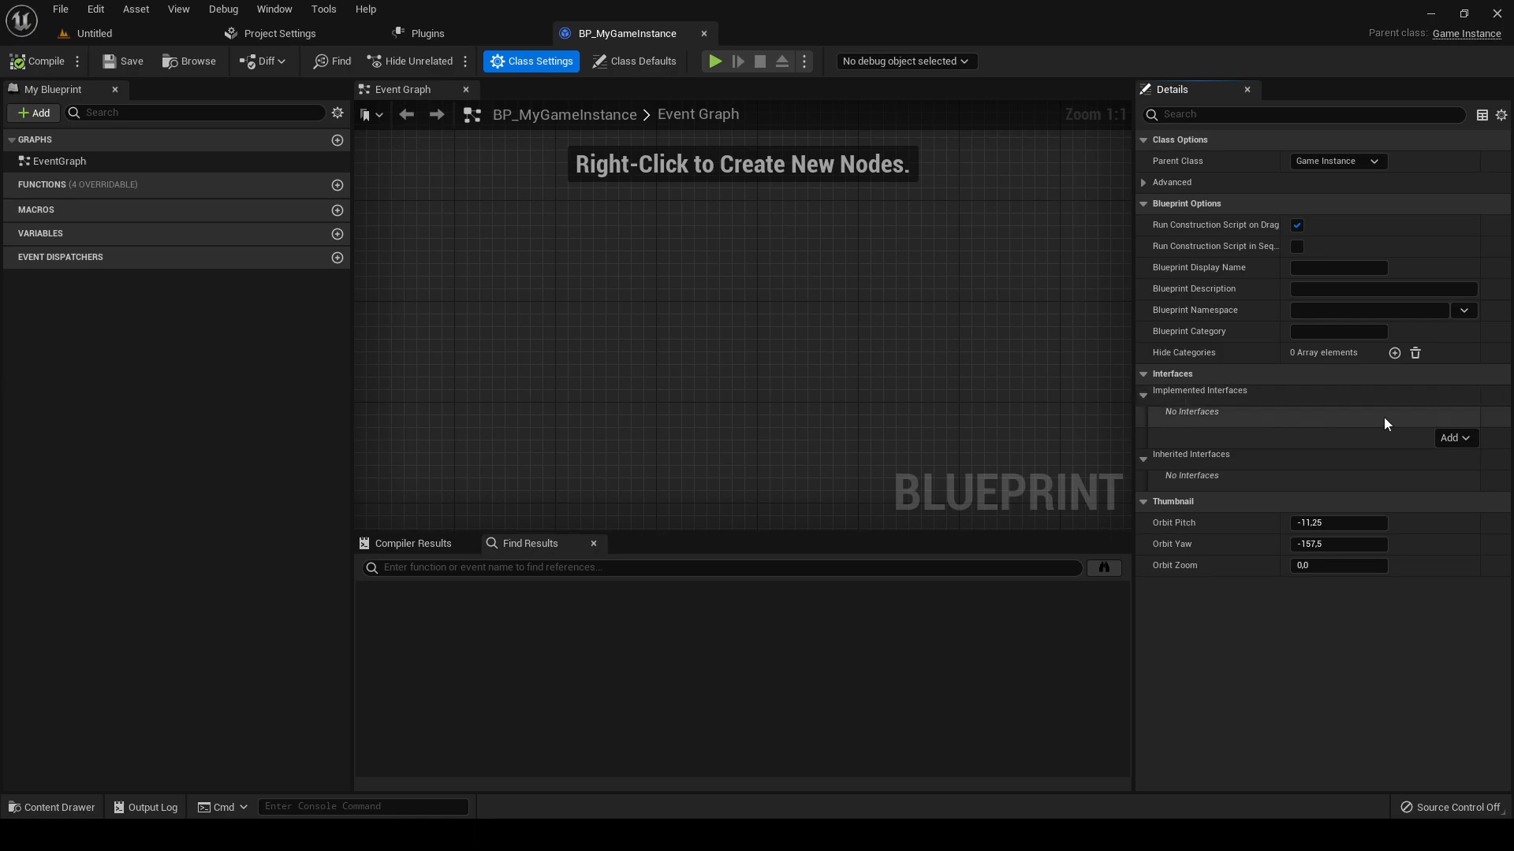
left_click(1455, 439)
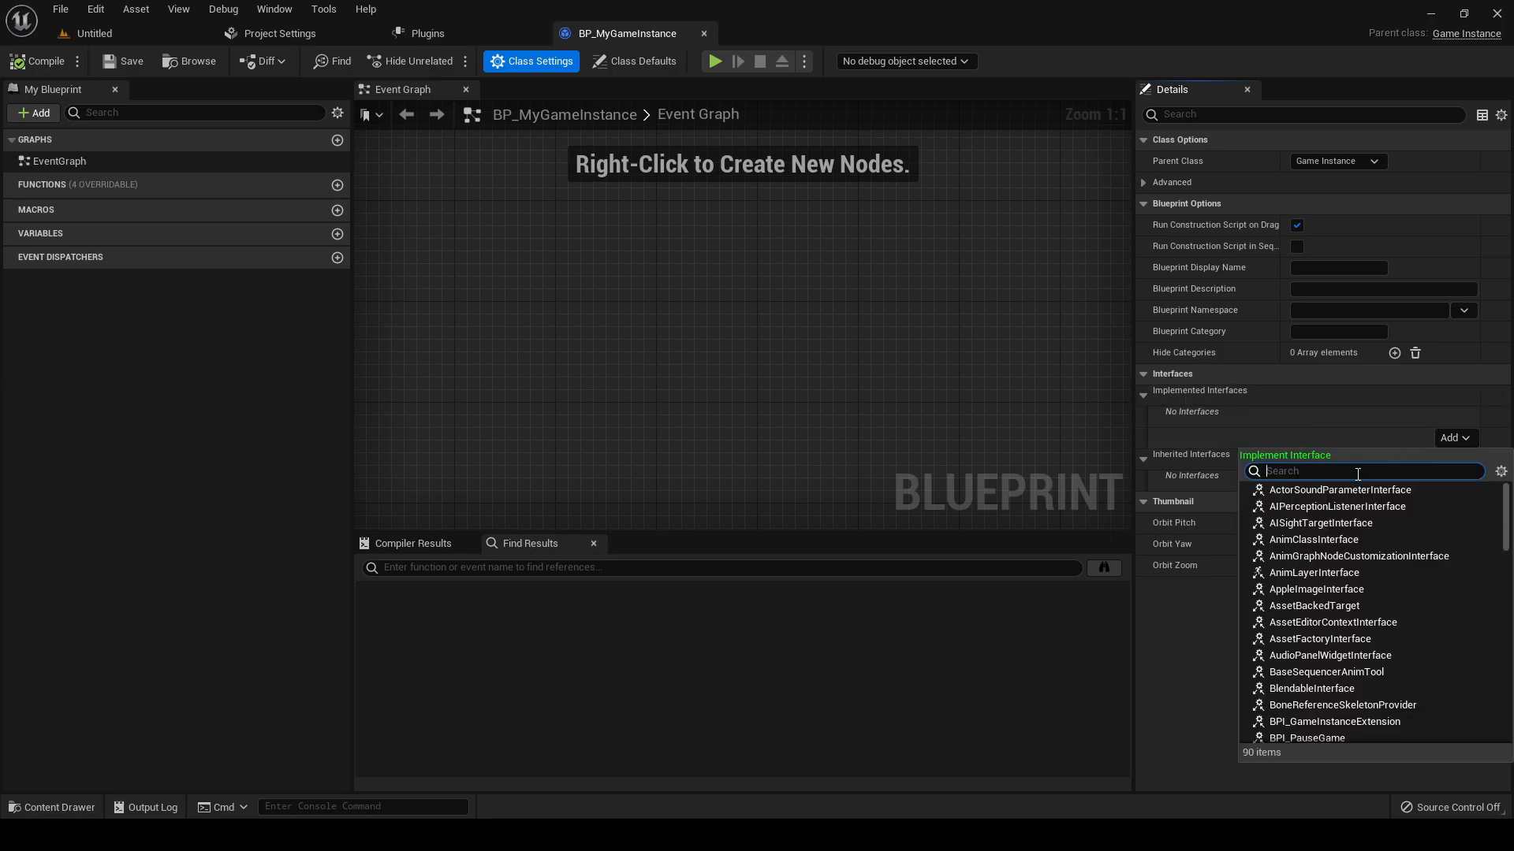
type("bpi_")
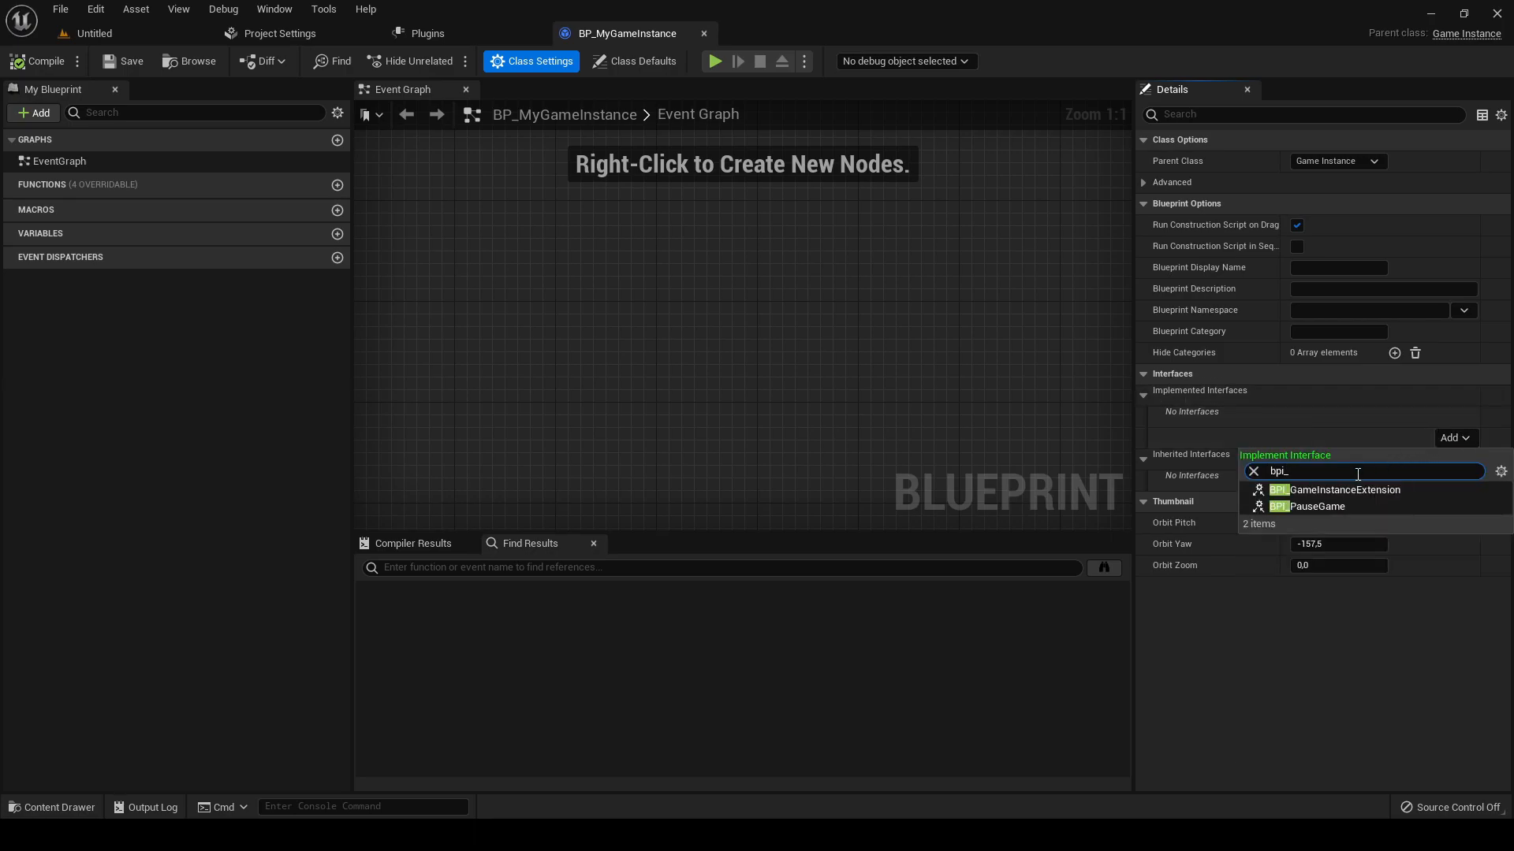
left_click(1361, 492)
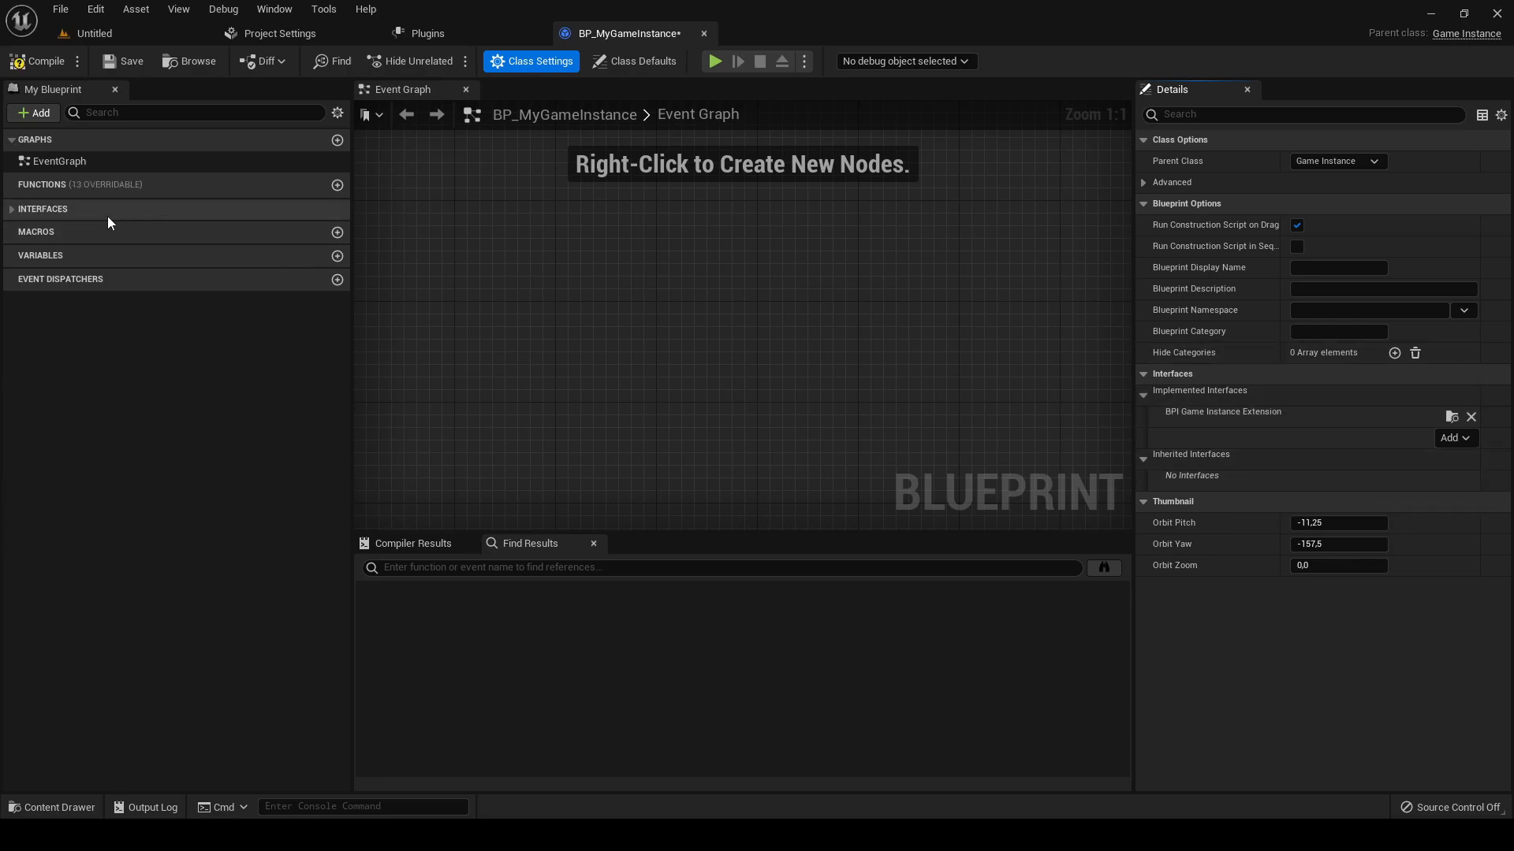
- Expand the Save Game Manager and Settings Manager interface functions for review and save the blueprint
left_click(11, 209)
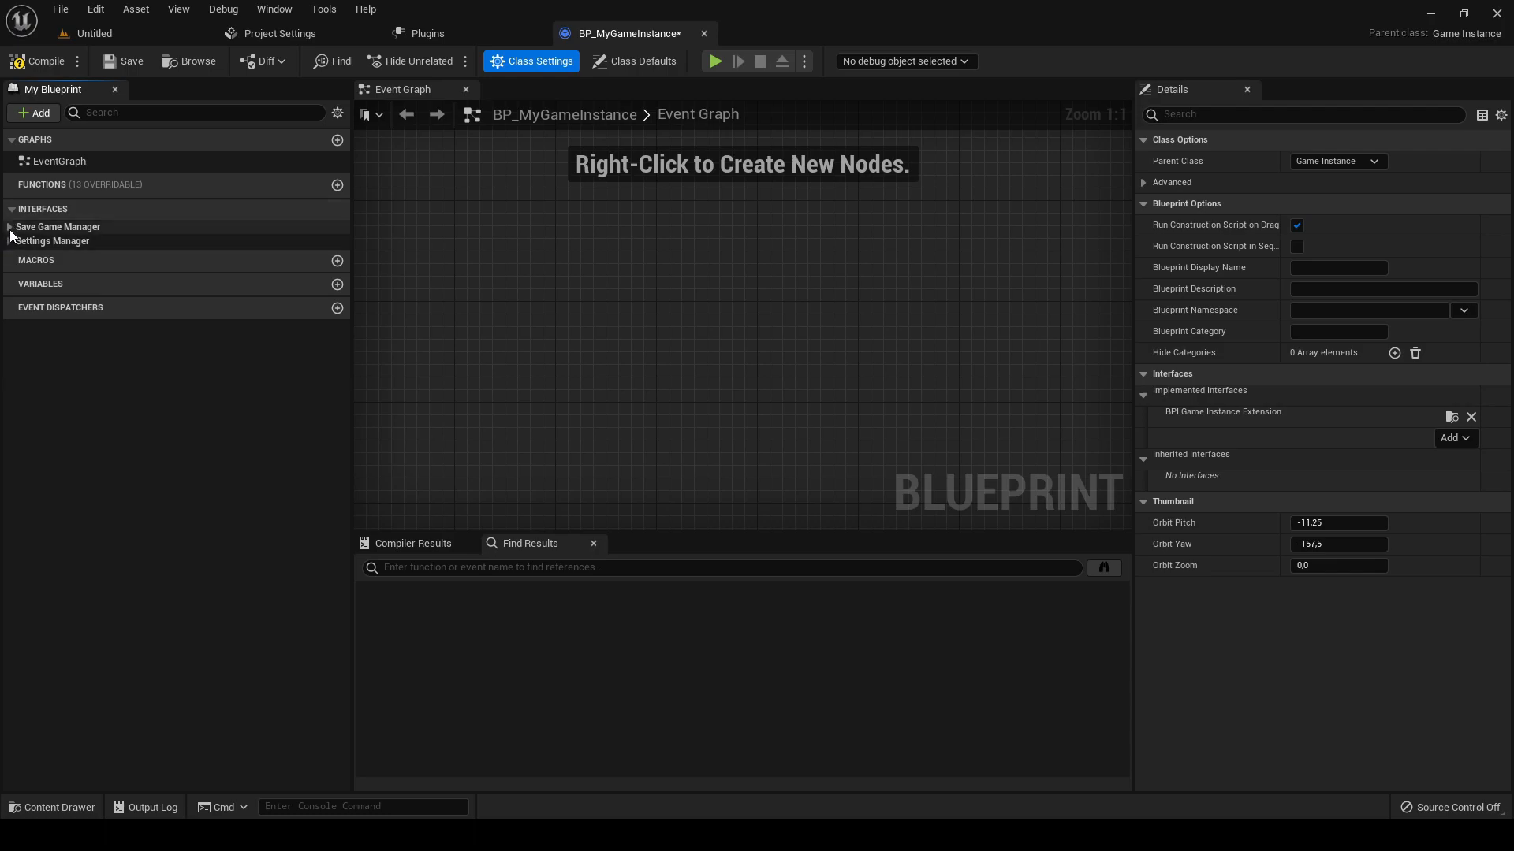
left_click(9, 239)
left_click(9, 227)
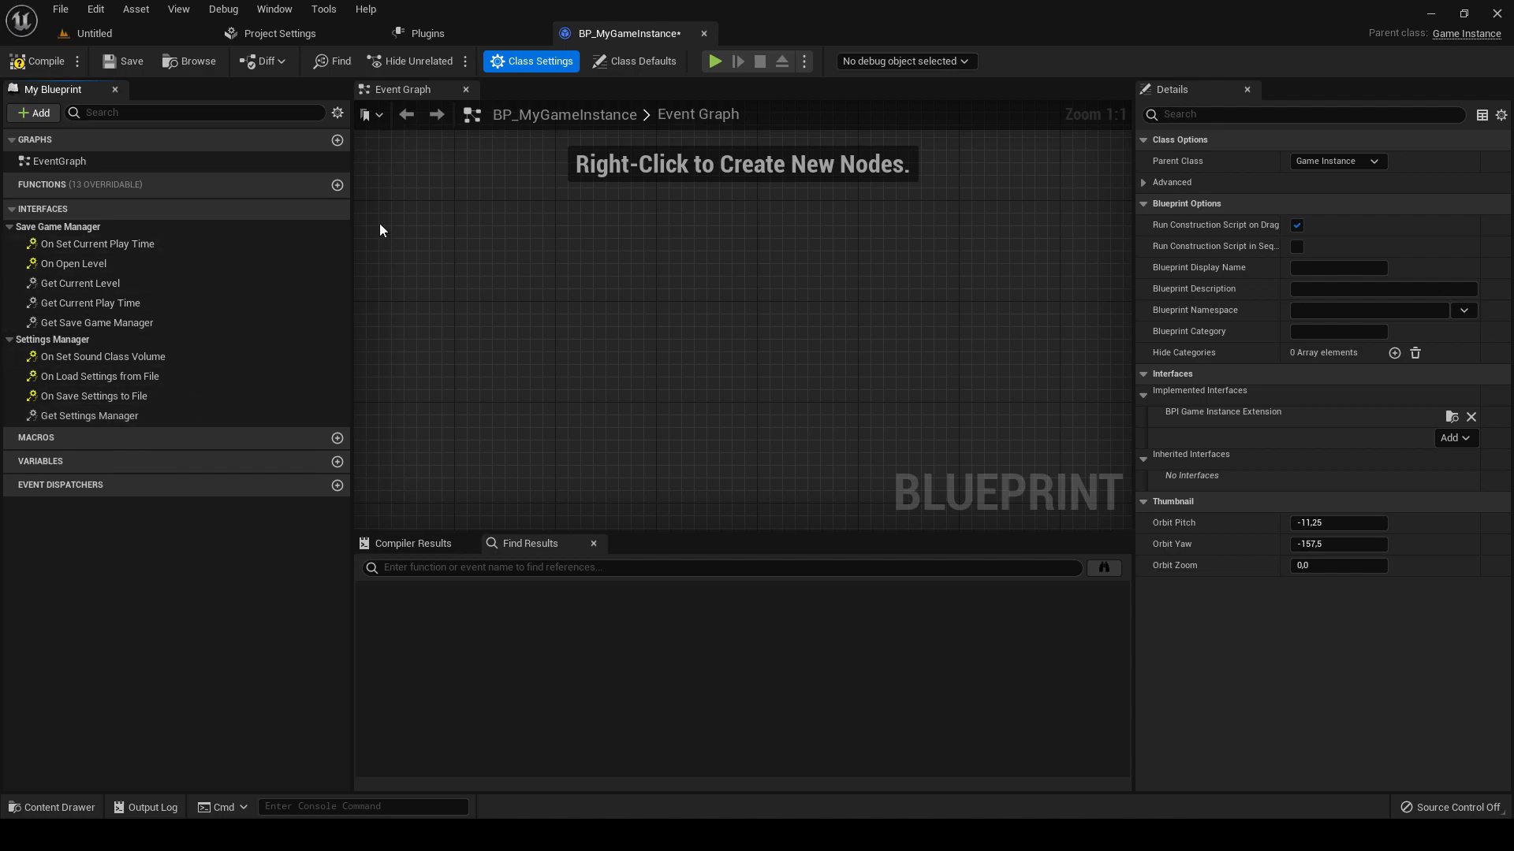
left_click(124, 61)
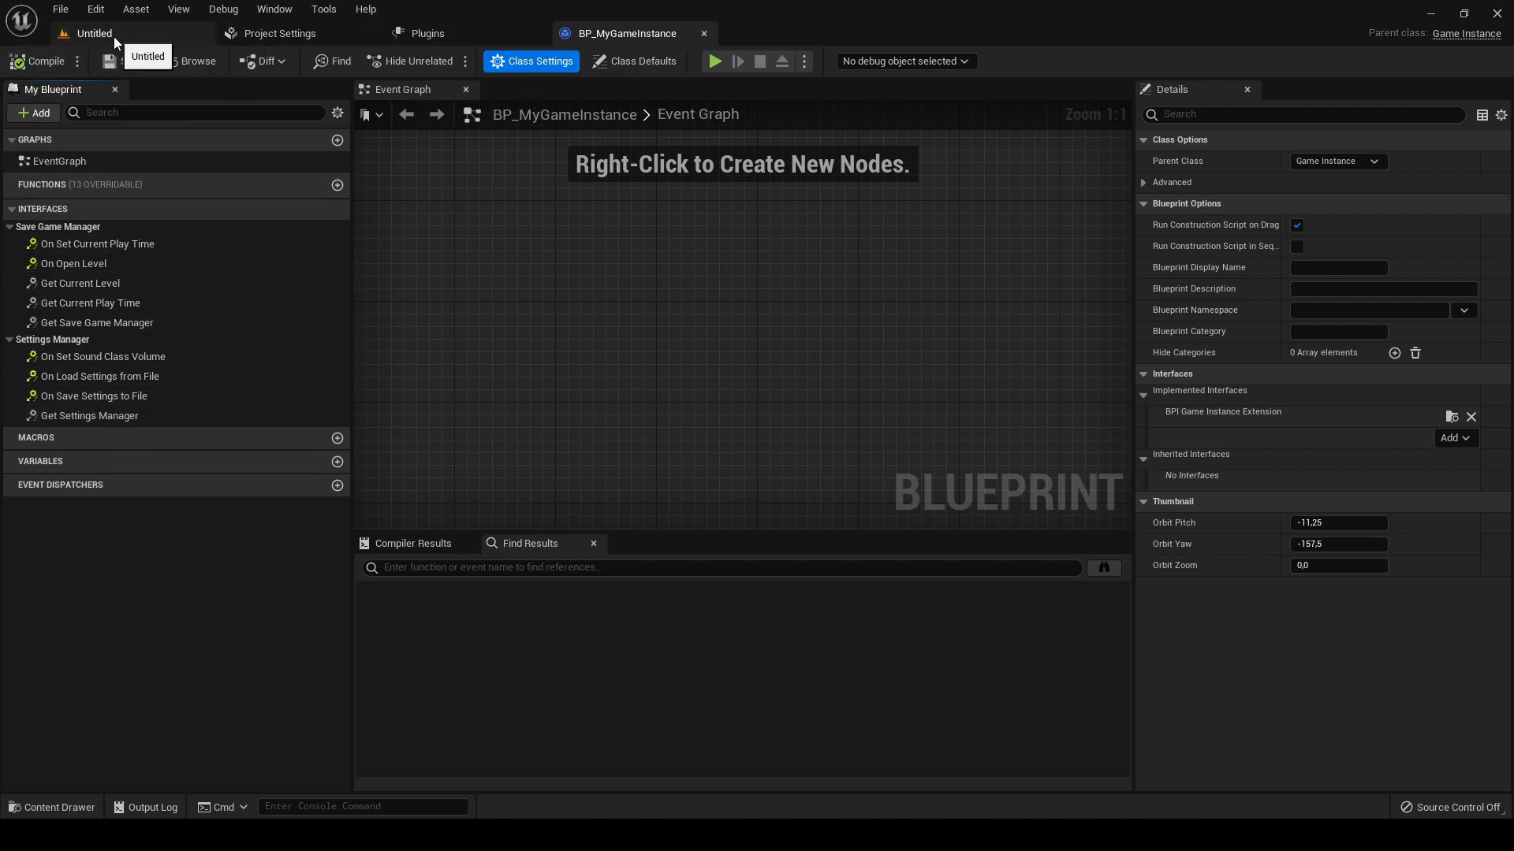
- Open the BP_MenuSystemGameInstance blueprint from the GameFramework folder inside MenuSystemPro's Blueprints folder
left_click(41, 804)
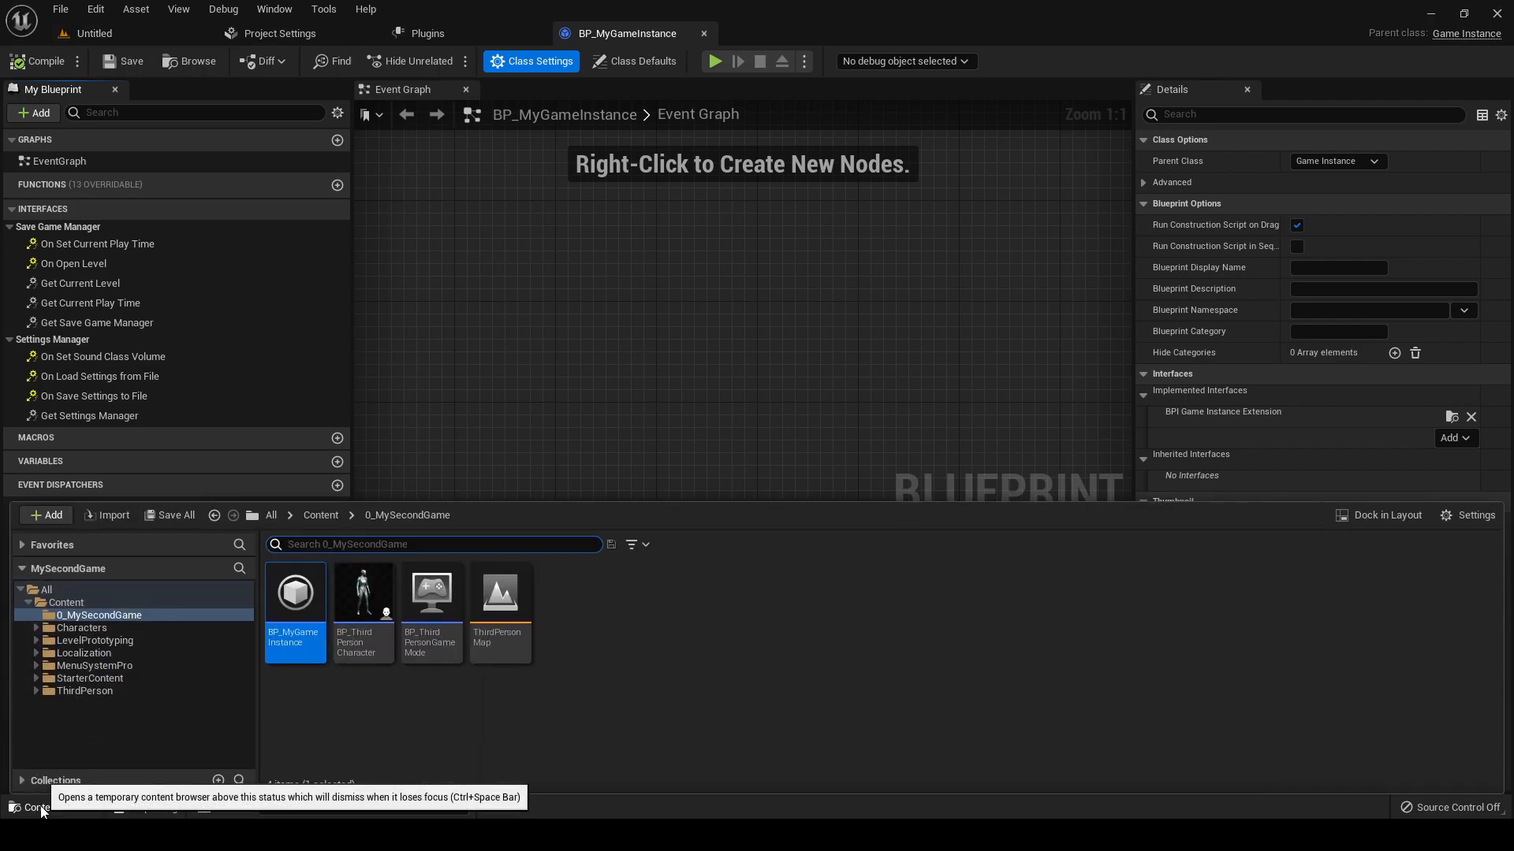
left_click(36, 666)
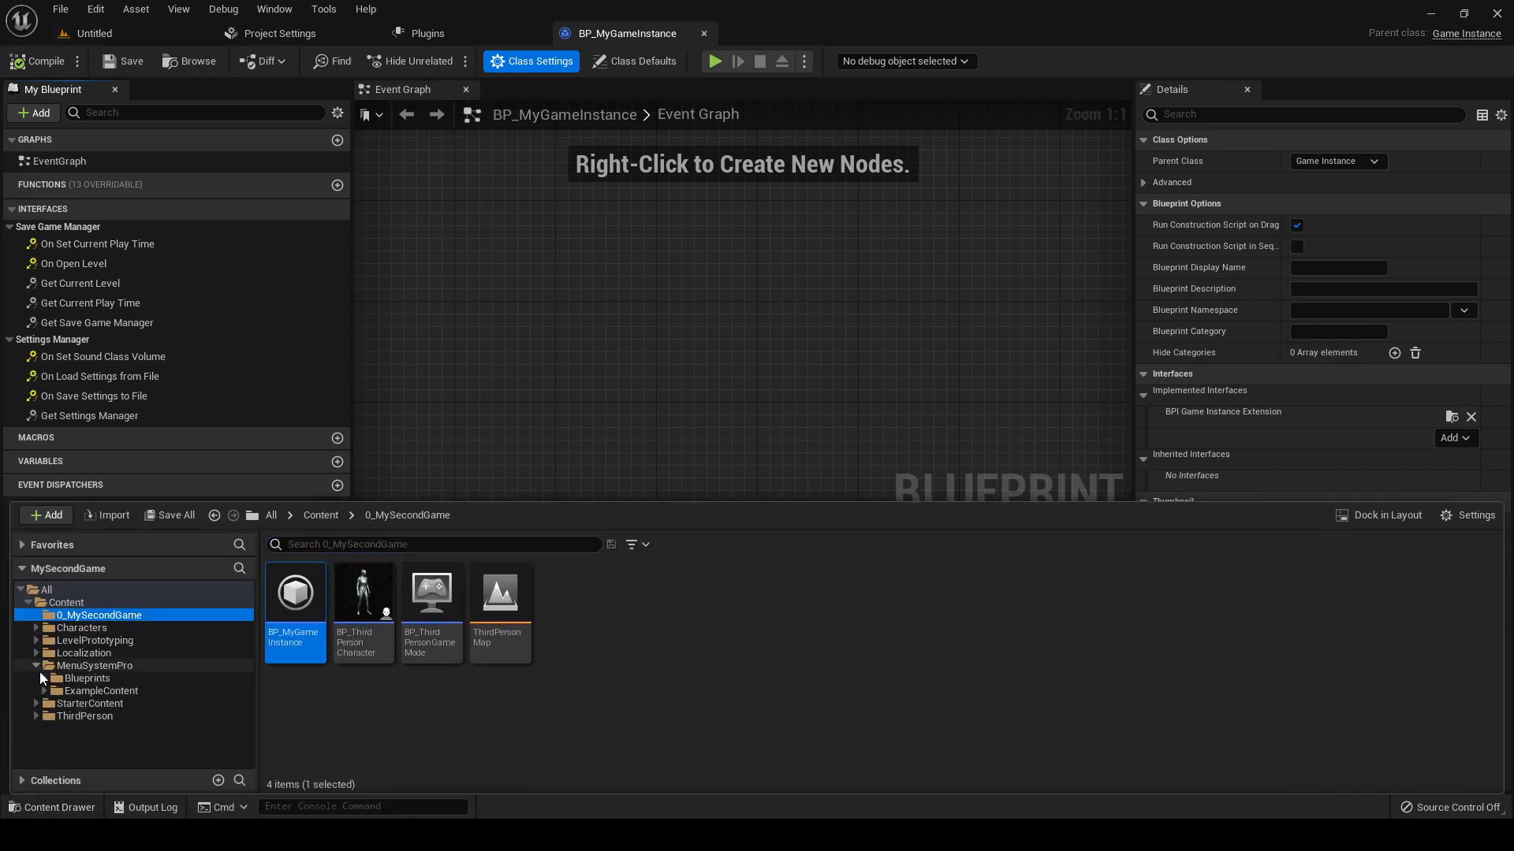
left_click(44, 678)
left_click(82, 692)
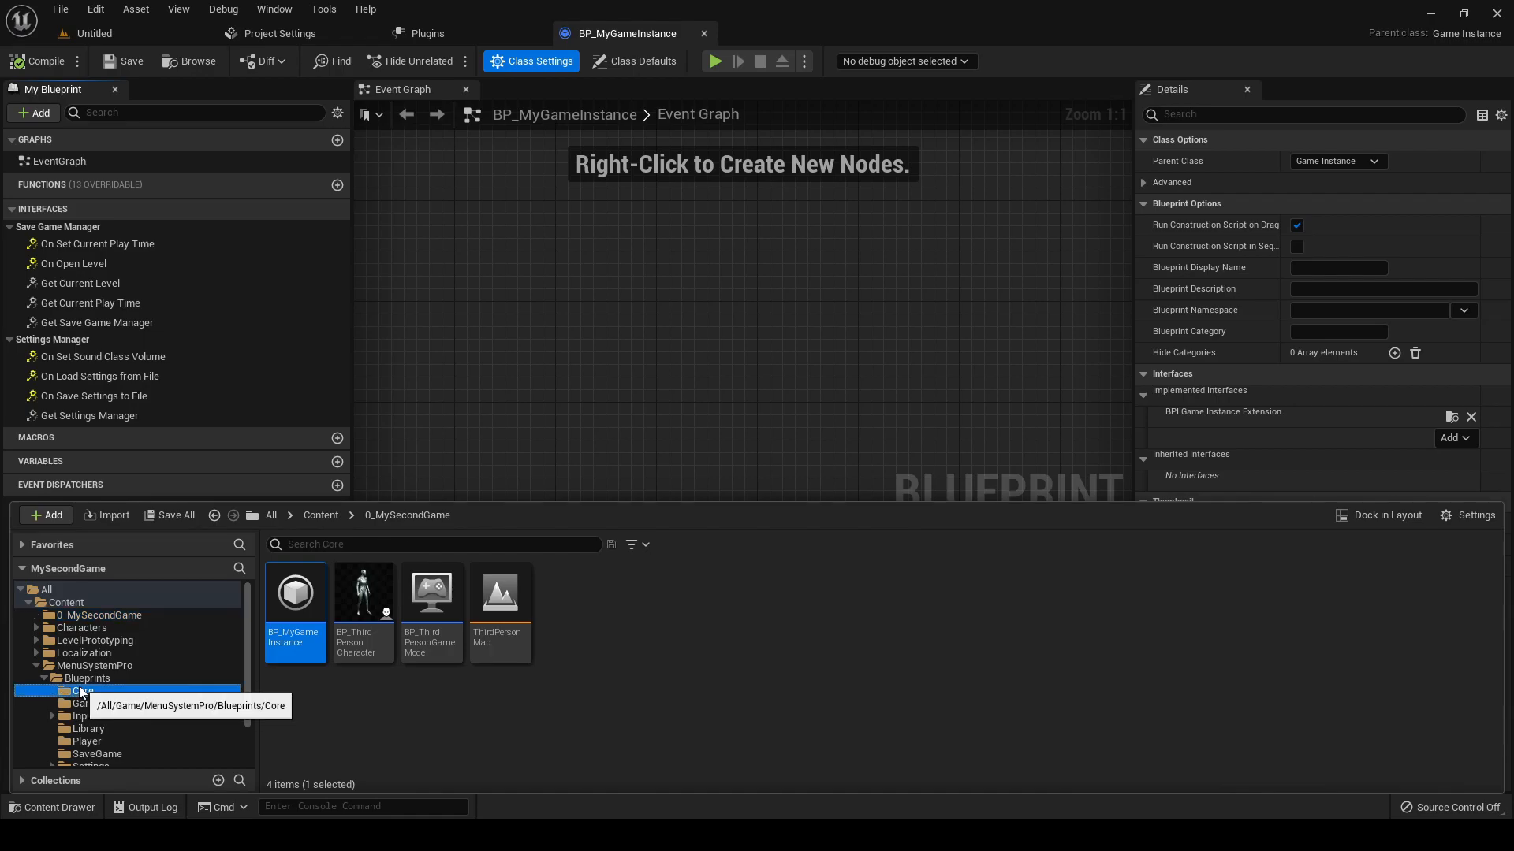
scroll(98, 714, "down", 2)
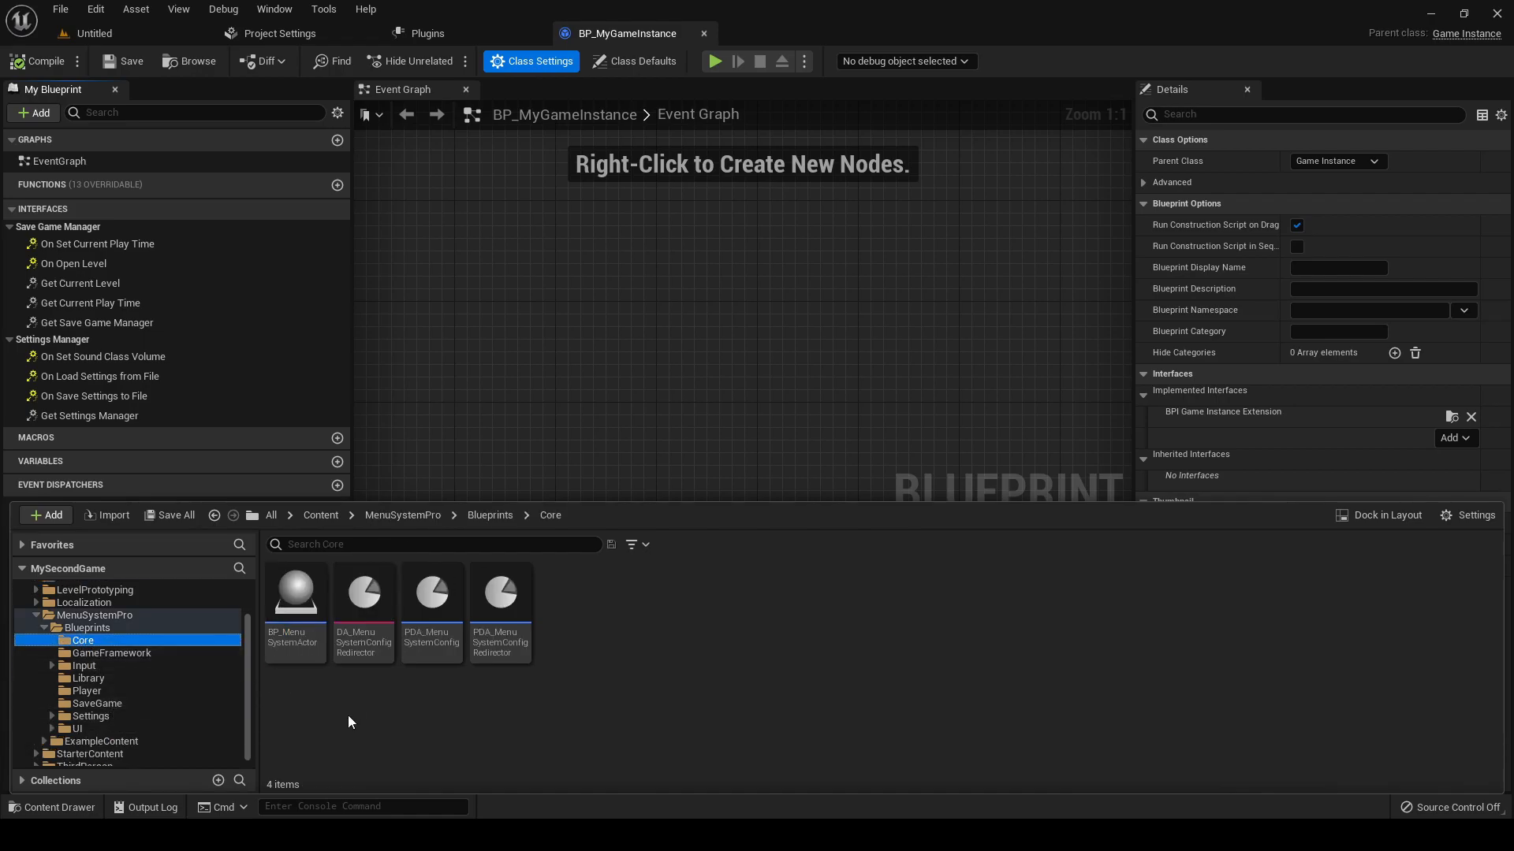
left_click(118, 653)
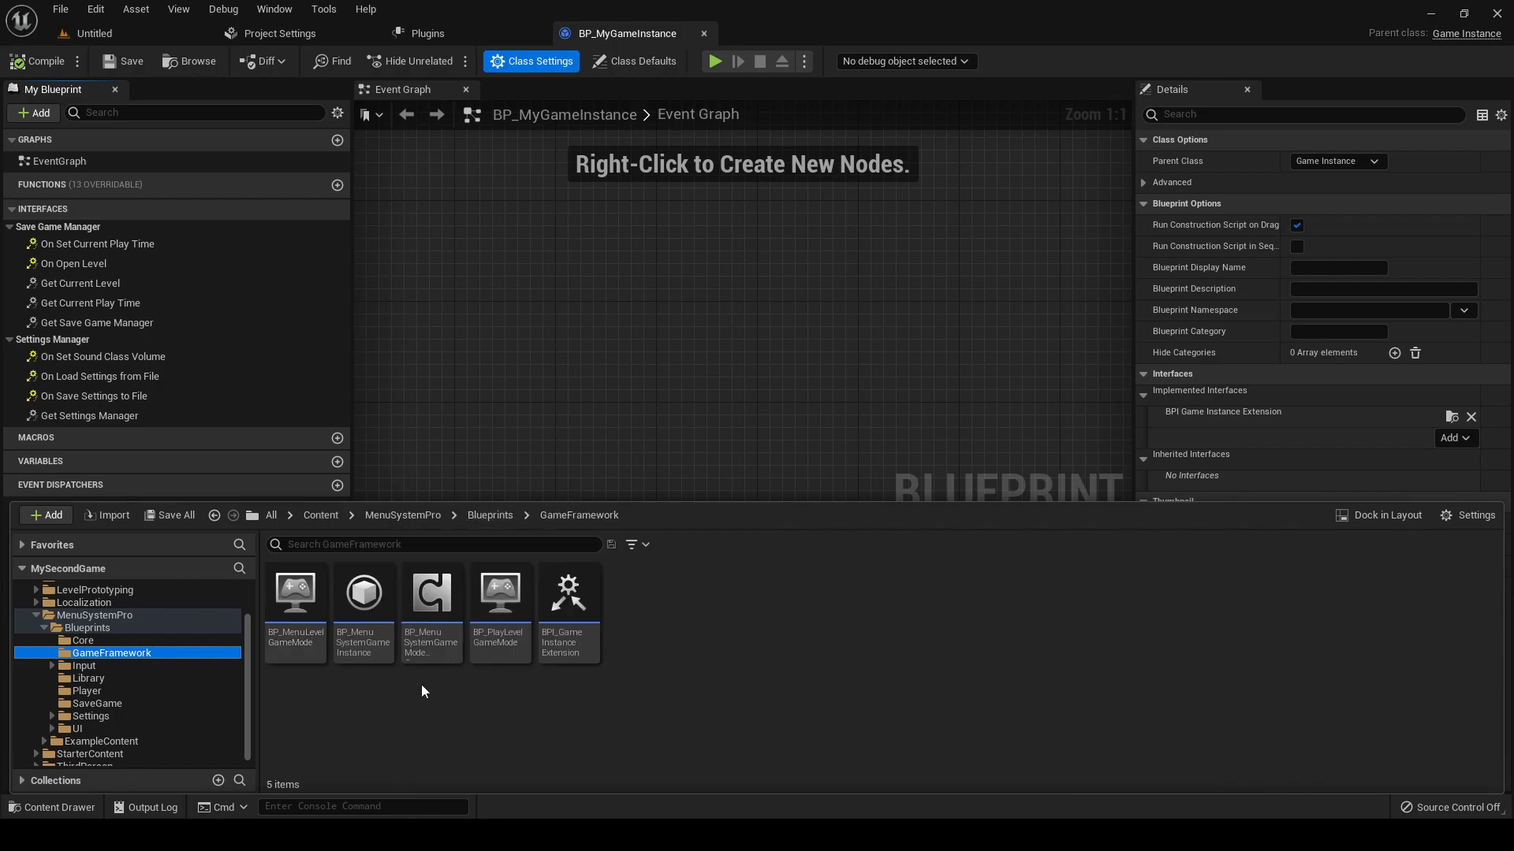
double_click(373, 656)
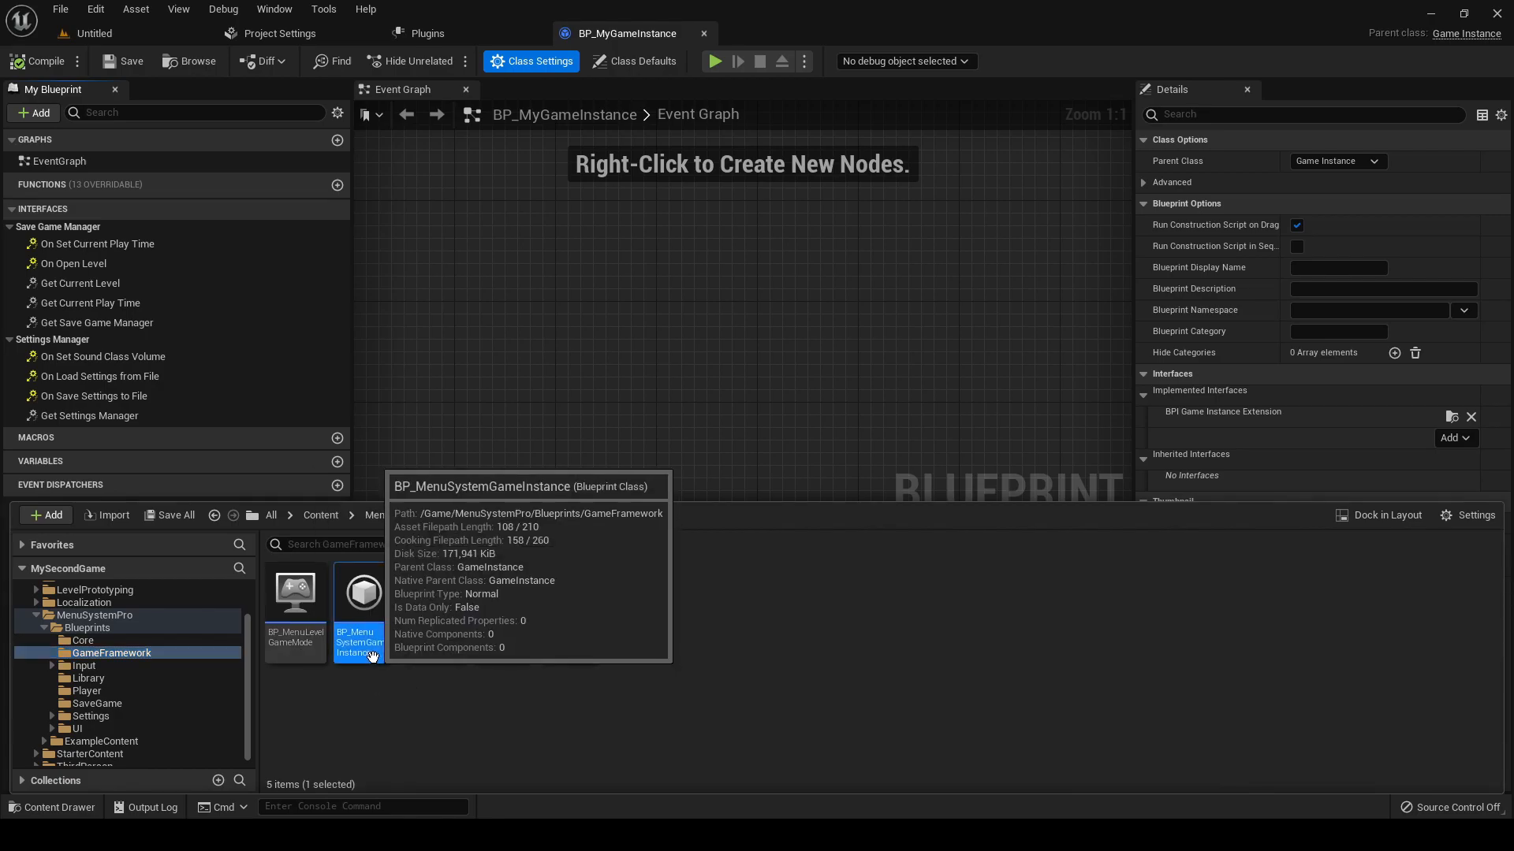
- Copy all Event Graph nodes from BP_MenuSystemGameInstance into the Event Graph of BP_MyGameInstance
right_click_drag(914, 341, 695, 418)
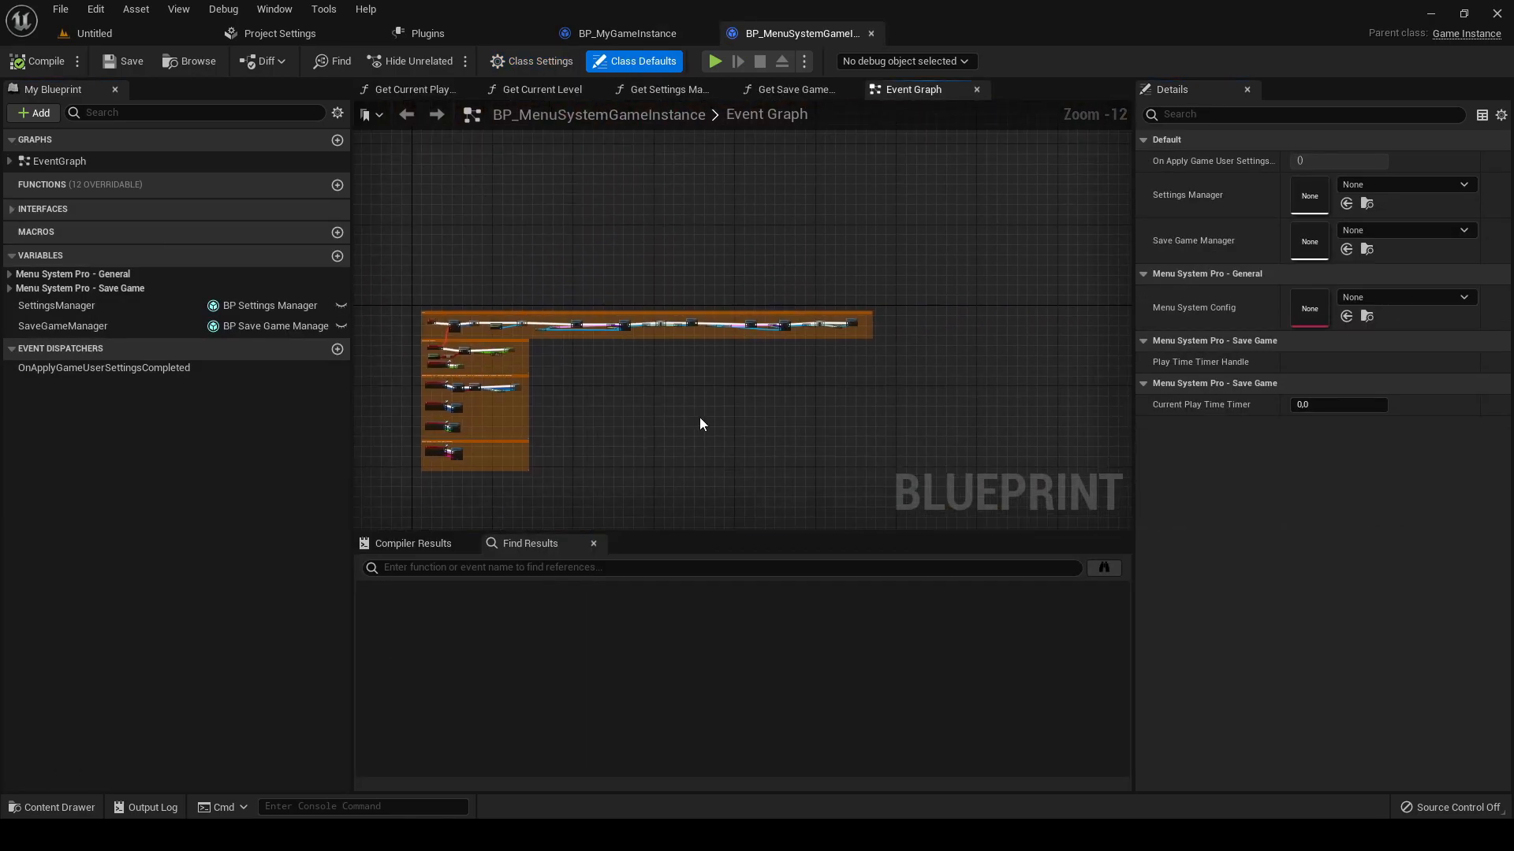
left_click_drag(396, 493, 958, 261)
left_click(613, 35)
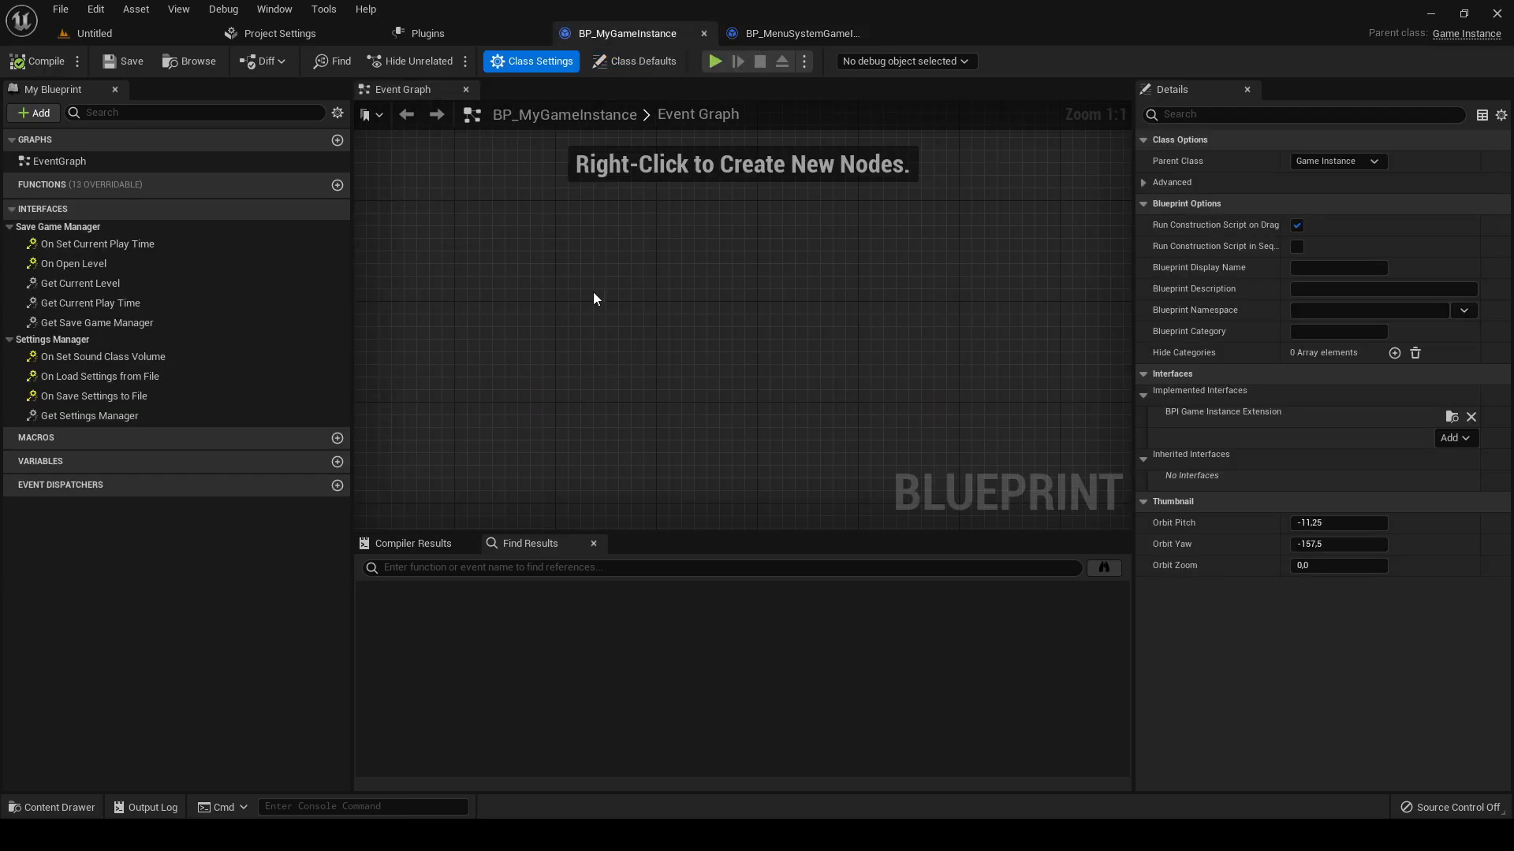
key("ctrl+v")
scroll(564, 350, "down", 5)
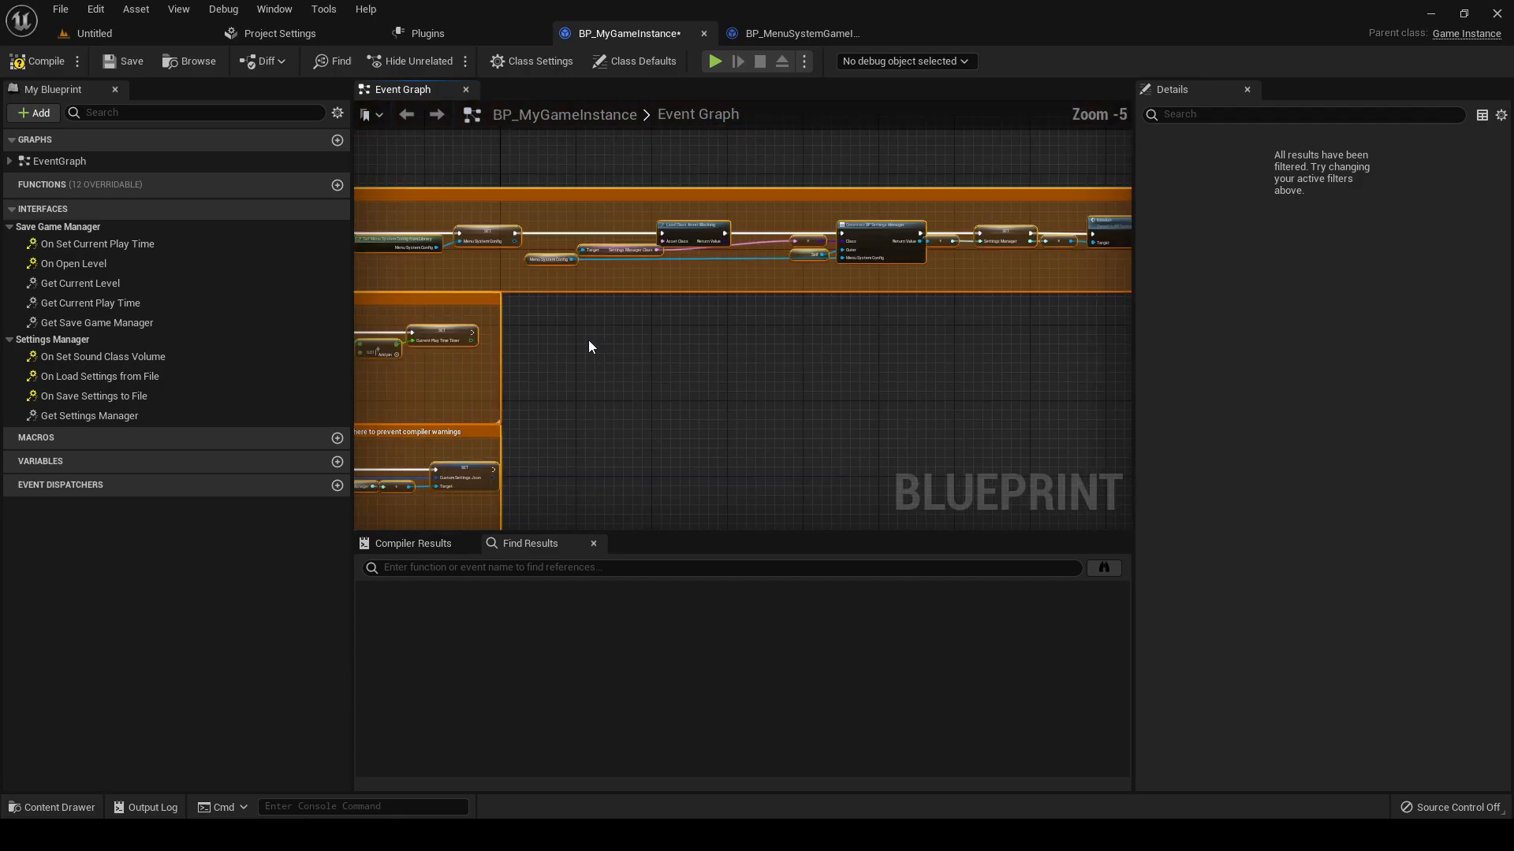
left_click(802, 450)
- Create the missing PlayTimeTimerHandle and MenuSystemConfig variables from their pasted Set nodes and expand the variable list
scroll(678, 437, "up", 5)
right_click(623, 350)
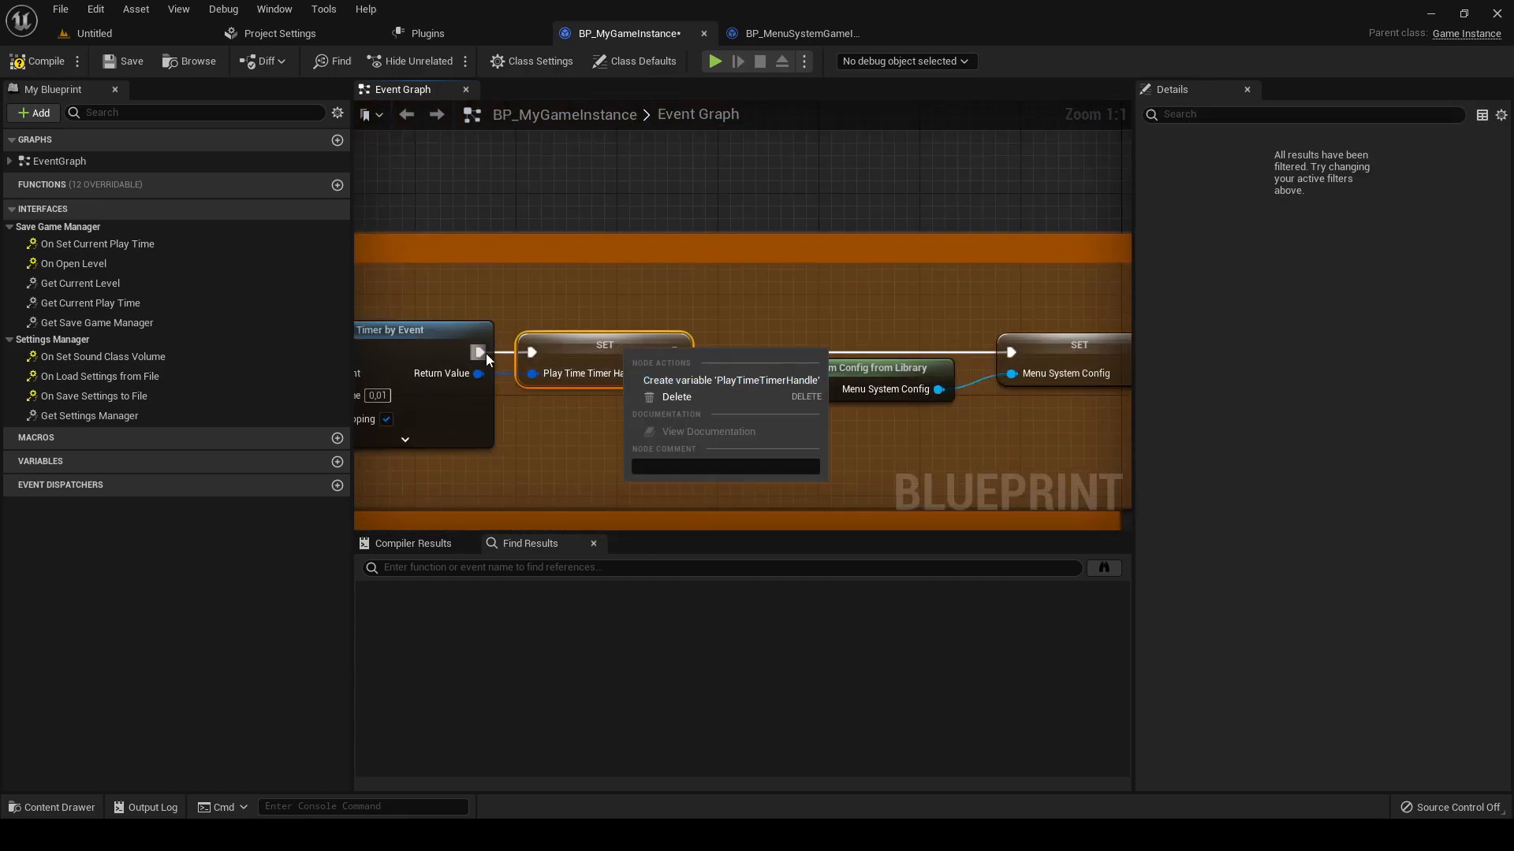
left_click(732, 381)
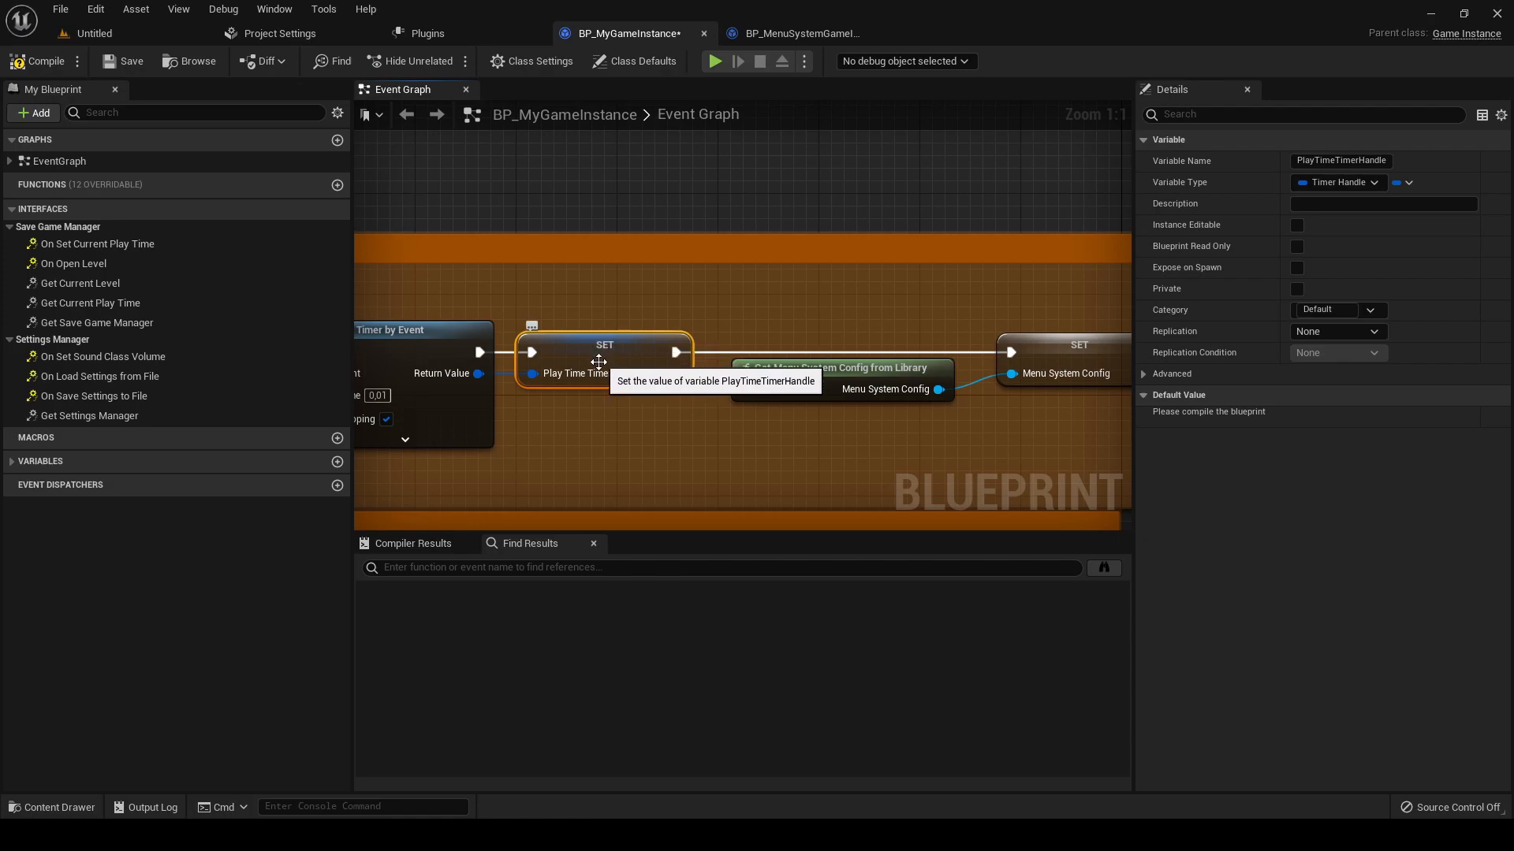
right_click_drag(1049, 352, 626, 308)
right_click(634, 319)
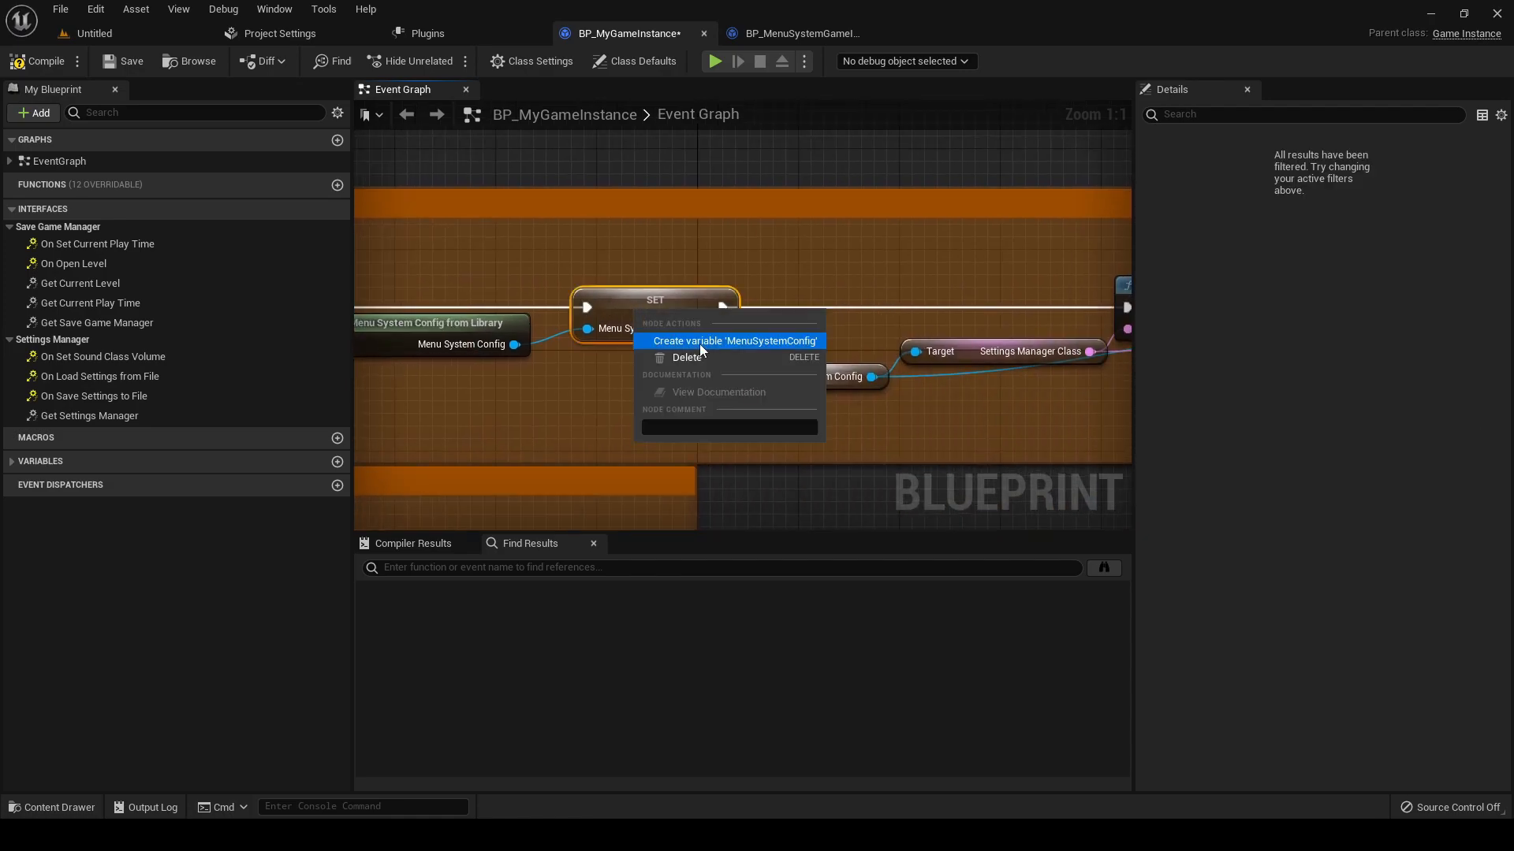
left_click(700, 344)
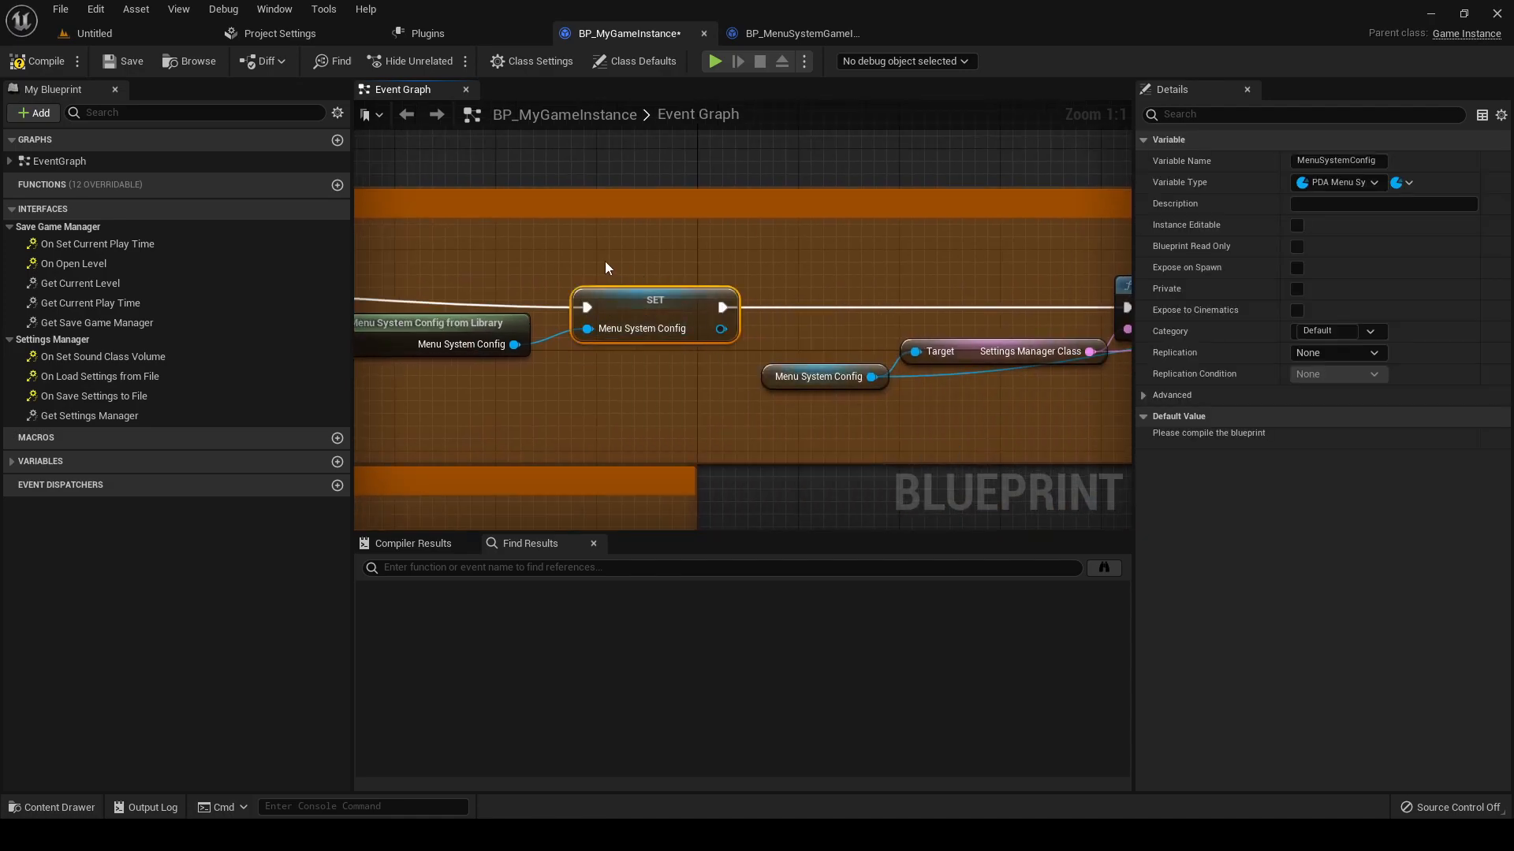
left_click(12, 462)
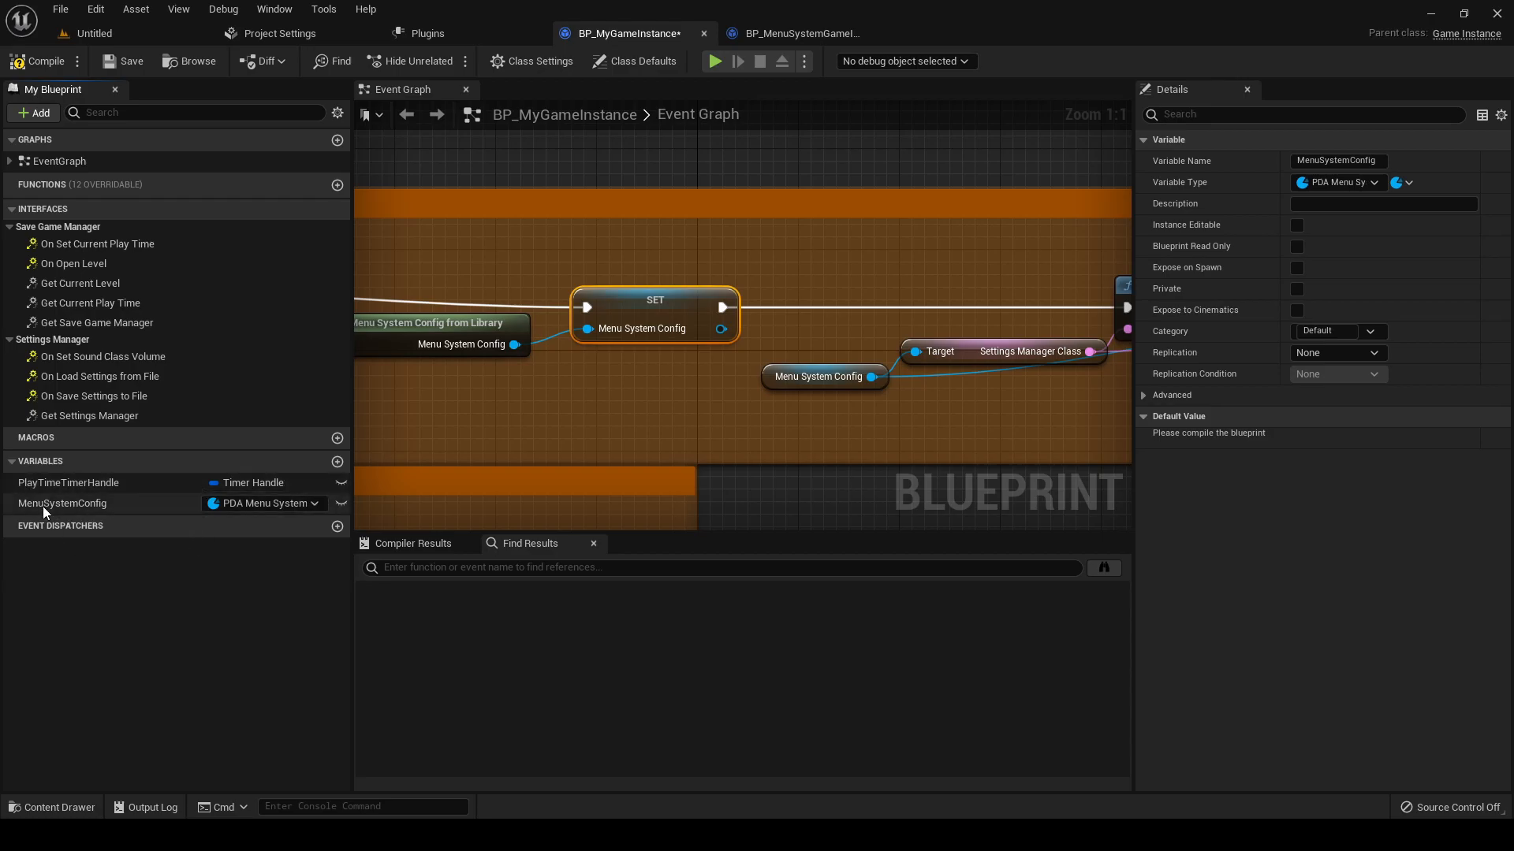
- Create the missing SettingsManager variable from its pasted Set node in the event graph
right_click_drag(820, 482, 483, 463)
right_click_drag(1048, 394, 426, 375)
right_click_drag(1033, 358, 408, 372)
right_click_drag(480, 273, 589, 277)
right_click(582, 294)
left_click(631, 309)
- Create the missing SaveGameManager variable from the Set node after Construct BP Save Game Manager
scroll(758, 410, "down", 4)
right_click_drag(759, 409, 8, 368)
scroll(637, 330, "up", 4)
right_click(719, 289)
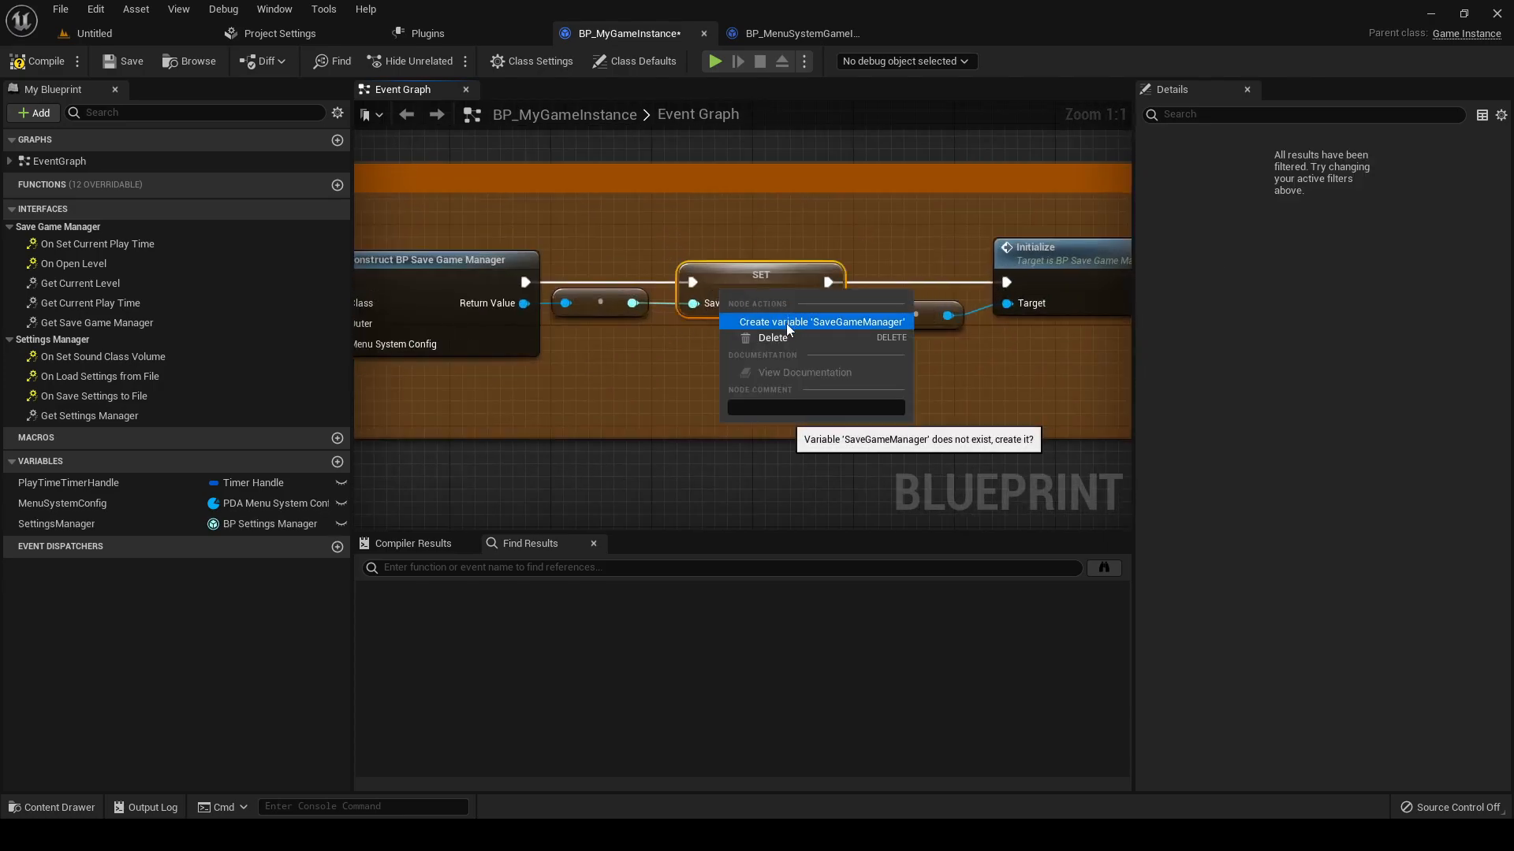
left_click(787, 323)
- Create the missing CurrentPlayTimeTimer variable from the Set node that follows the Branch and addition nodes
right_click_drag(685, 366, 719, 326)
scroll(512, 371, "down", 1)
right_click_drag(1085, 270, 1096, 270)
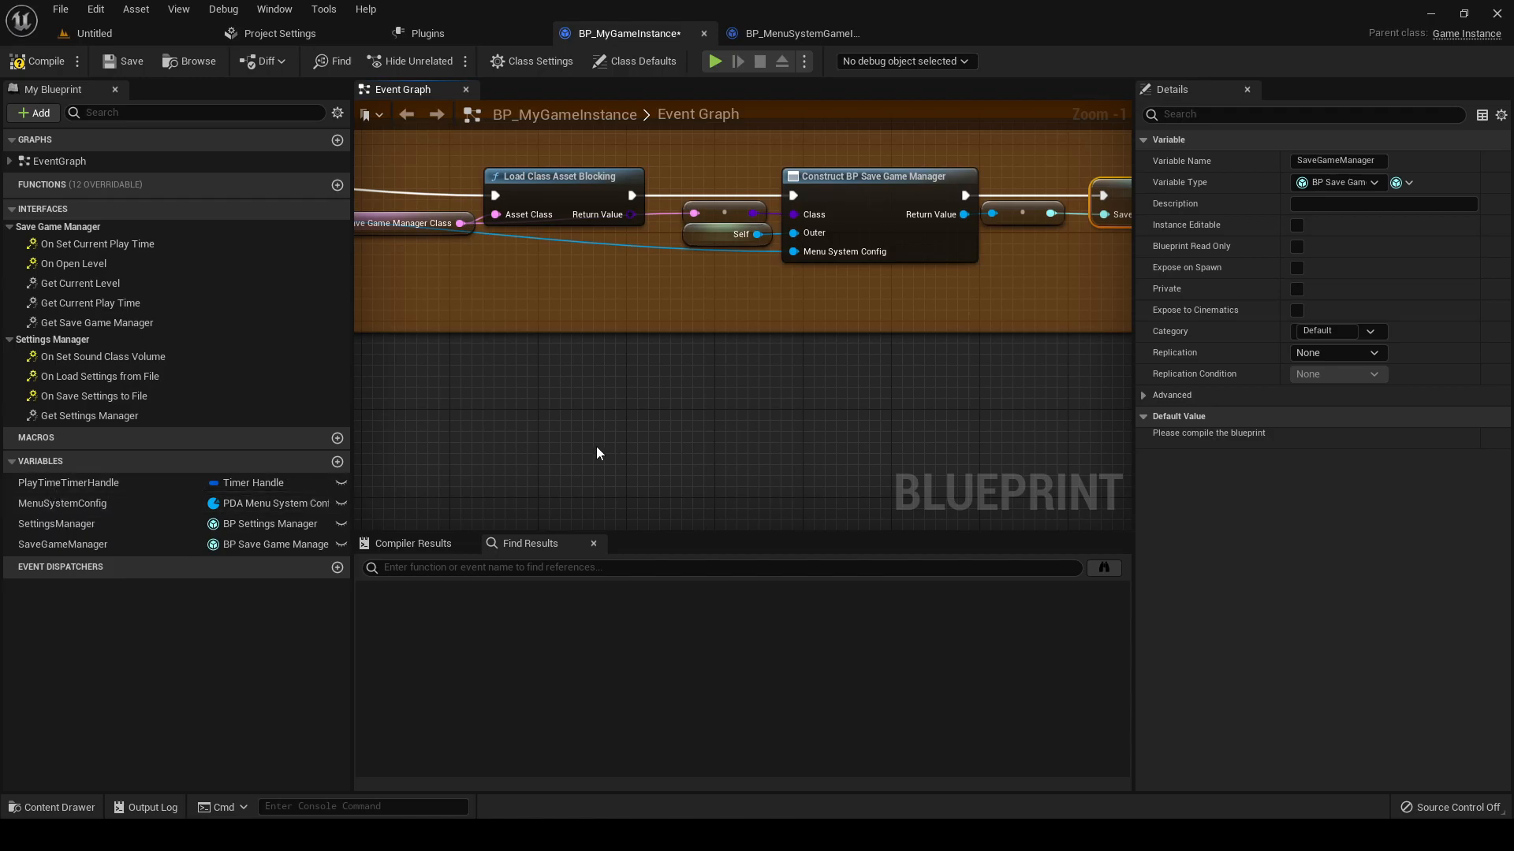
right_click_drag(509, 433, 1183, 392)
scroll(517, 418, "down", 2)
right_click_drag(489, 367, 905, 352)
scroll(905, 352, "up", 3)
right_click(943, 319)
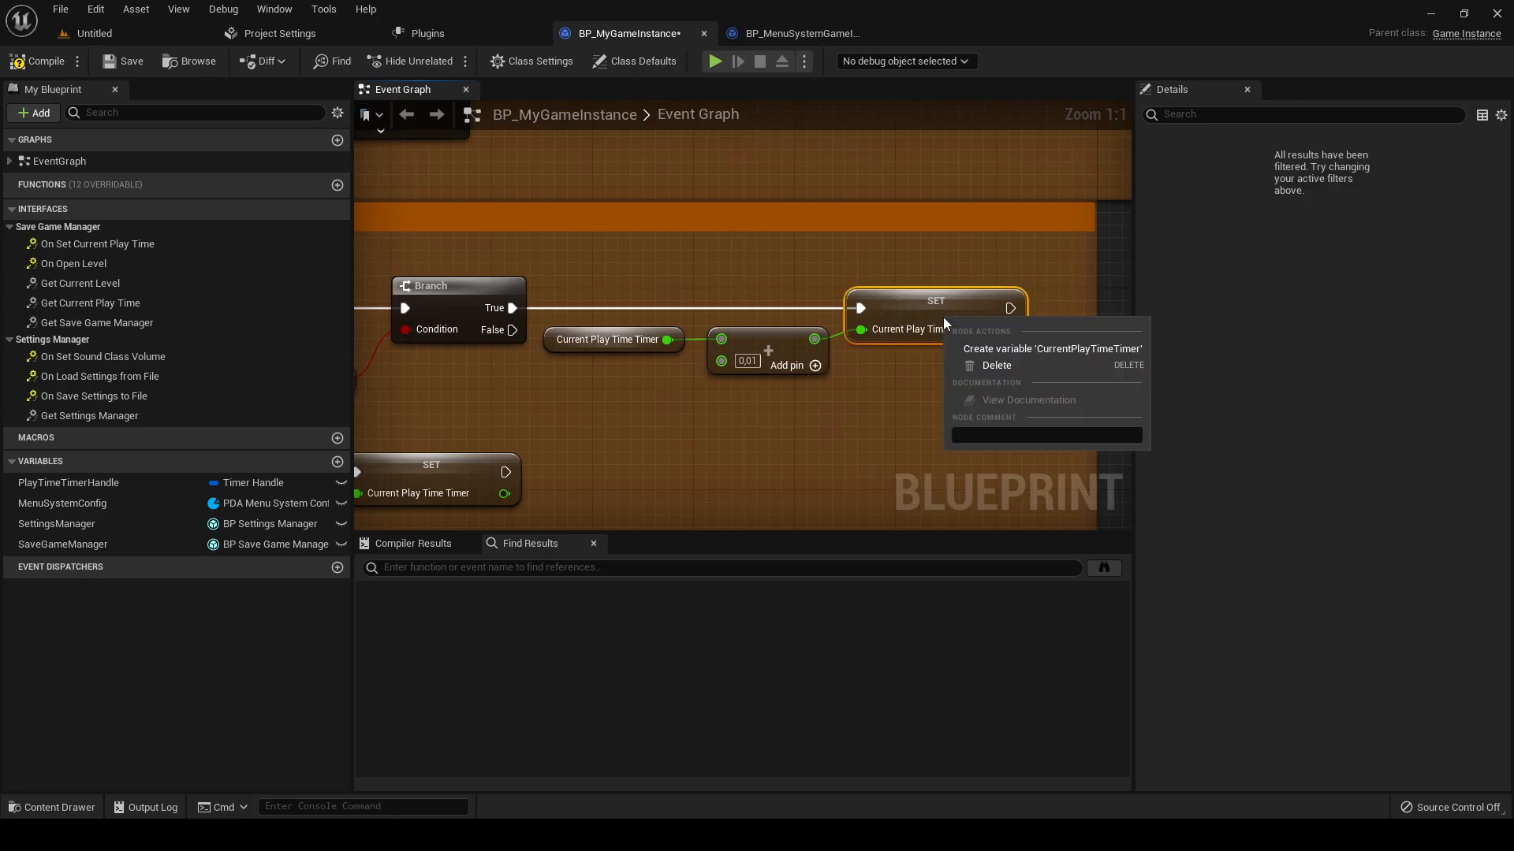
left_click(995, 349)
- Look over the remaining pasted nodes, then compile and save BP_MyGameInstance
right_click_drag(703, 440, 740, 264)
scroll(1044, 287, "down", 1)
scroll(885, 250, "down", 1)
scroll(774, 233, "down", 2)
right_click_drag(859, 494, 818, 452)
scroll(807, 438, "down", 3)
right_click_drag(806, 391, 804, 460)
scroll(607, 394, "up", 1)
left_click(37, 60)
left_click(110, 61)
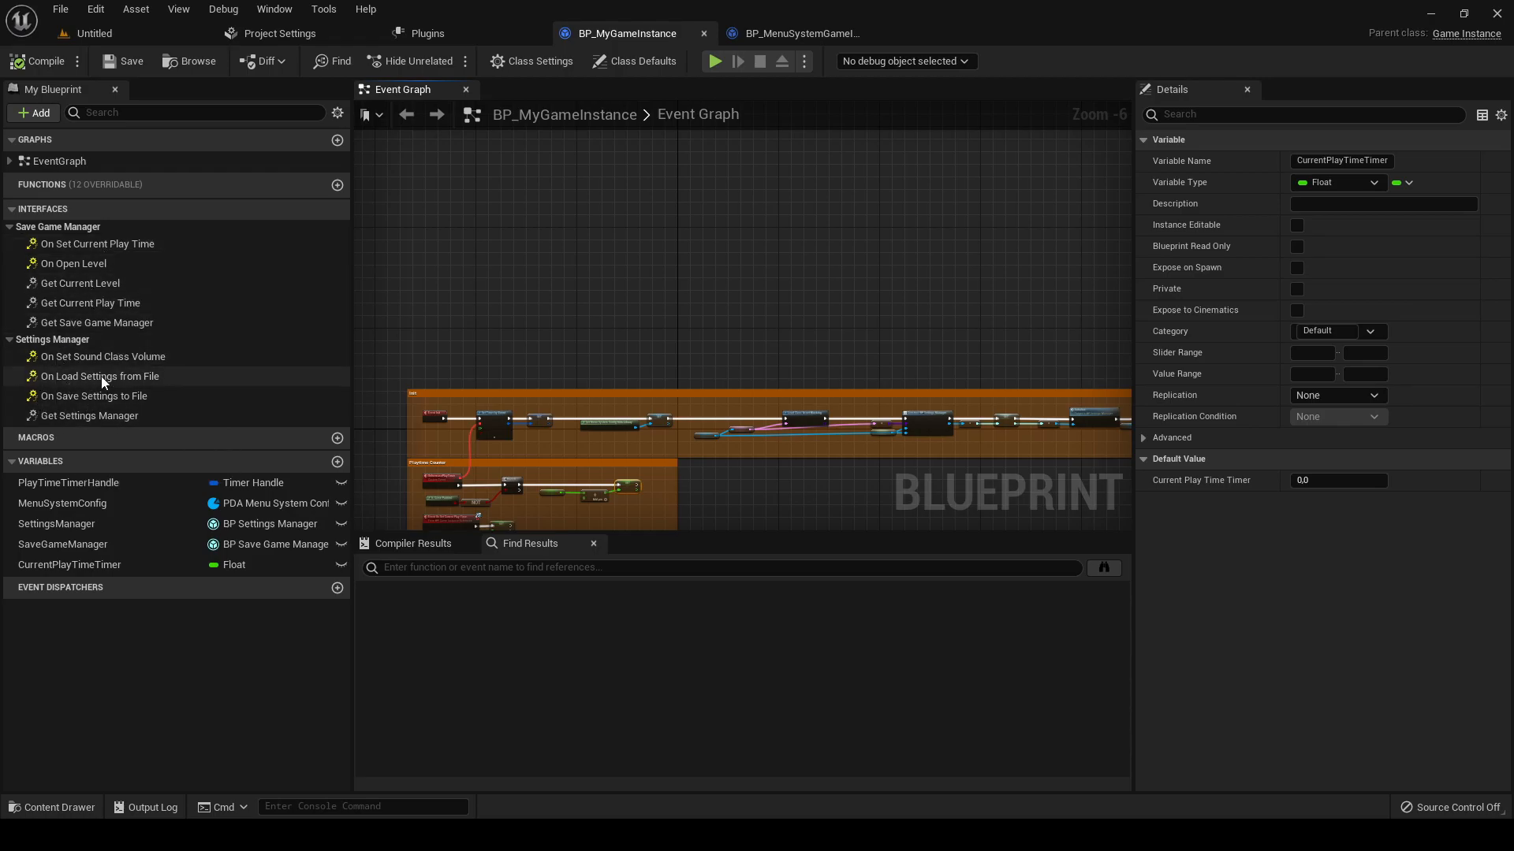
- Make the Get Settings Manager interface function return the SettingsManager variable and save the blueprint
left_click(71, 286)
left_click(73, 417)
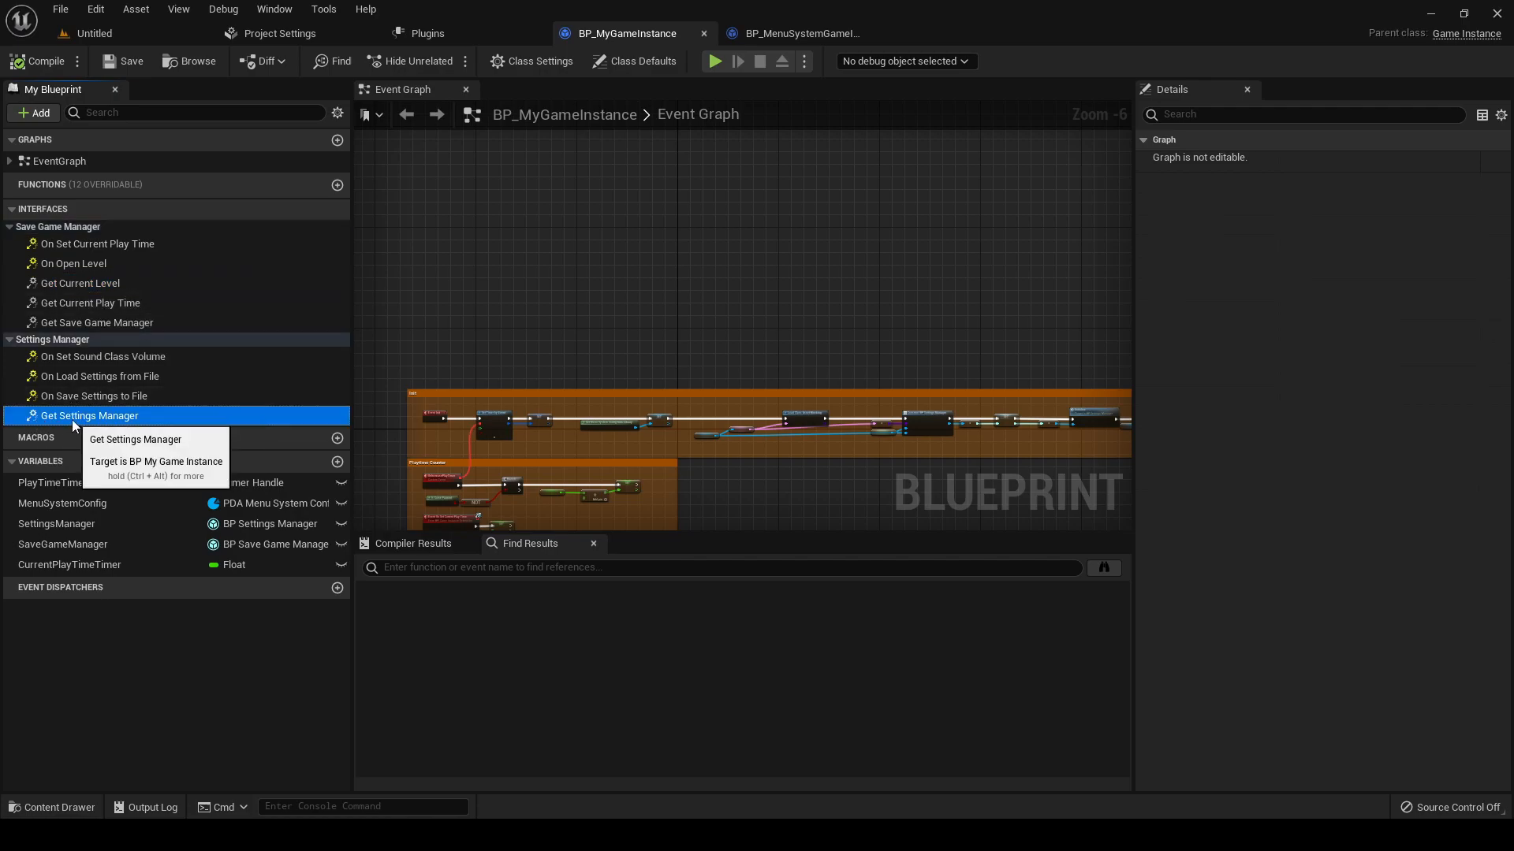
double_click(72, 419)
left_click_drag(71, 523, 858, 369)
left_click(792, 424)
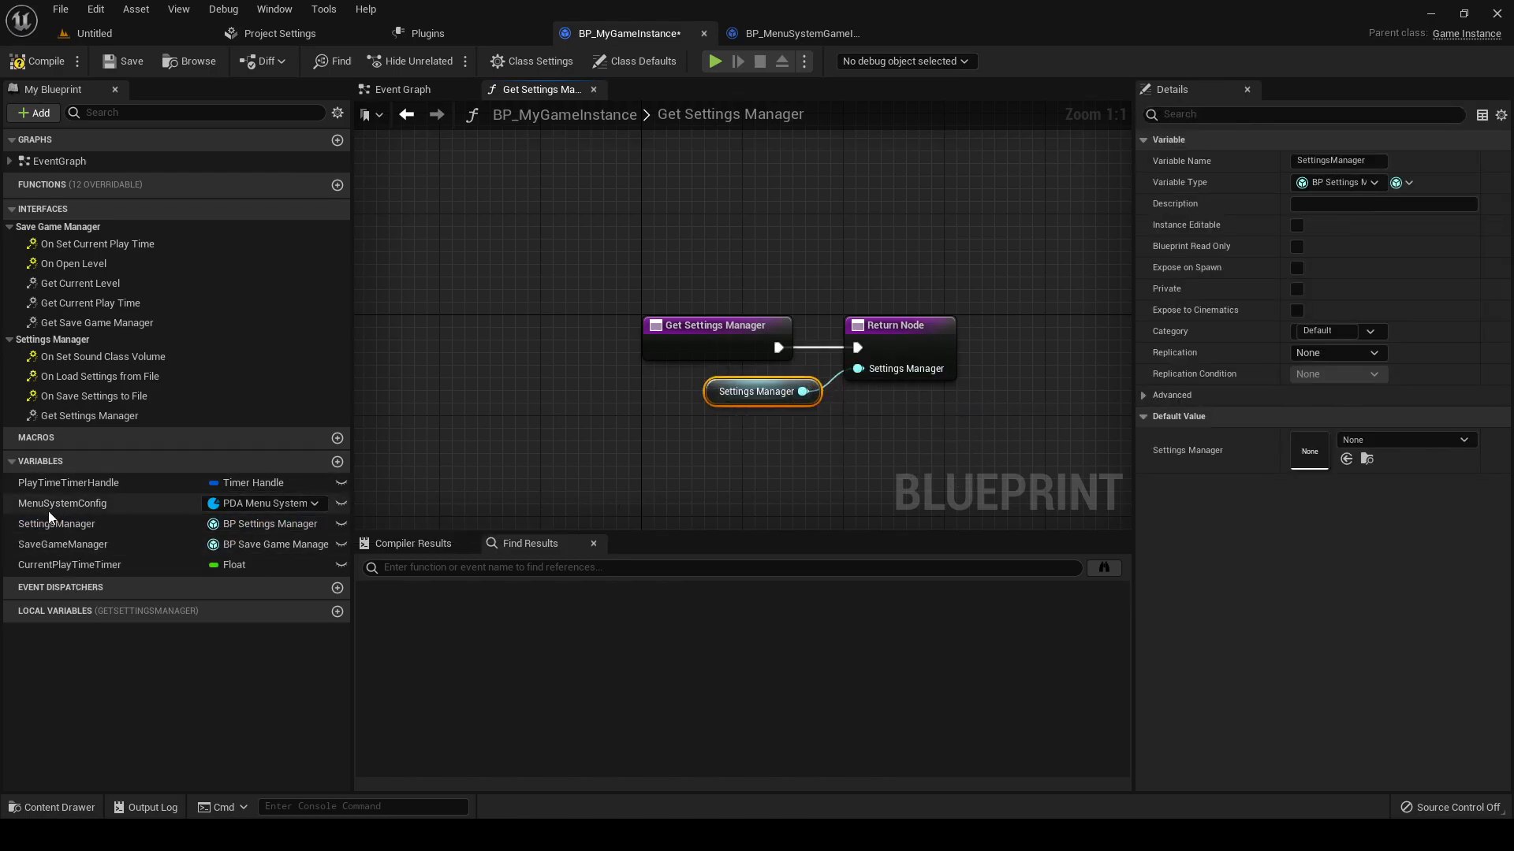
left_click(124, 61)
- Make the Get Save Game Manager interface function return the SaveGameManager variable
double_click(88, 322)
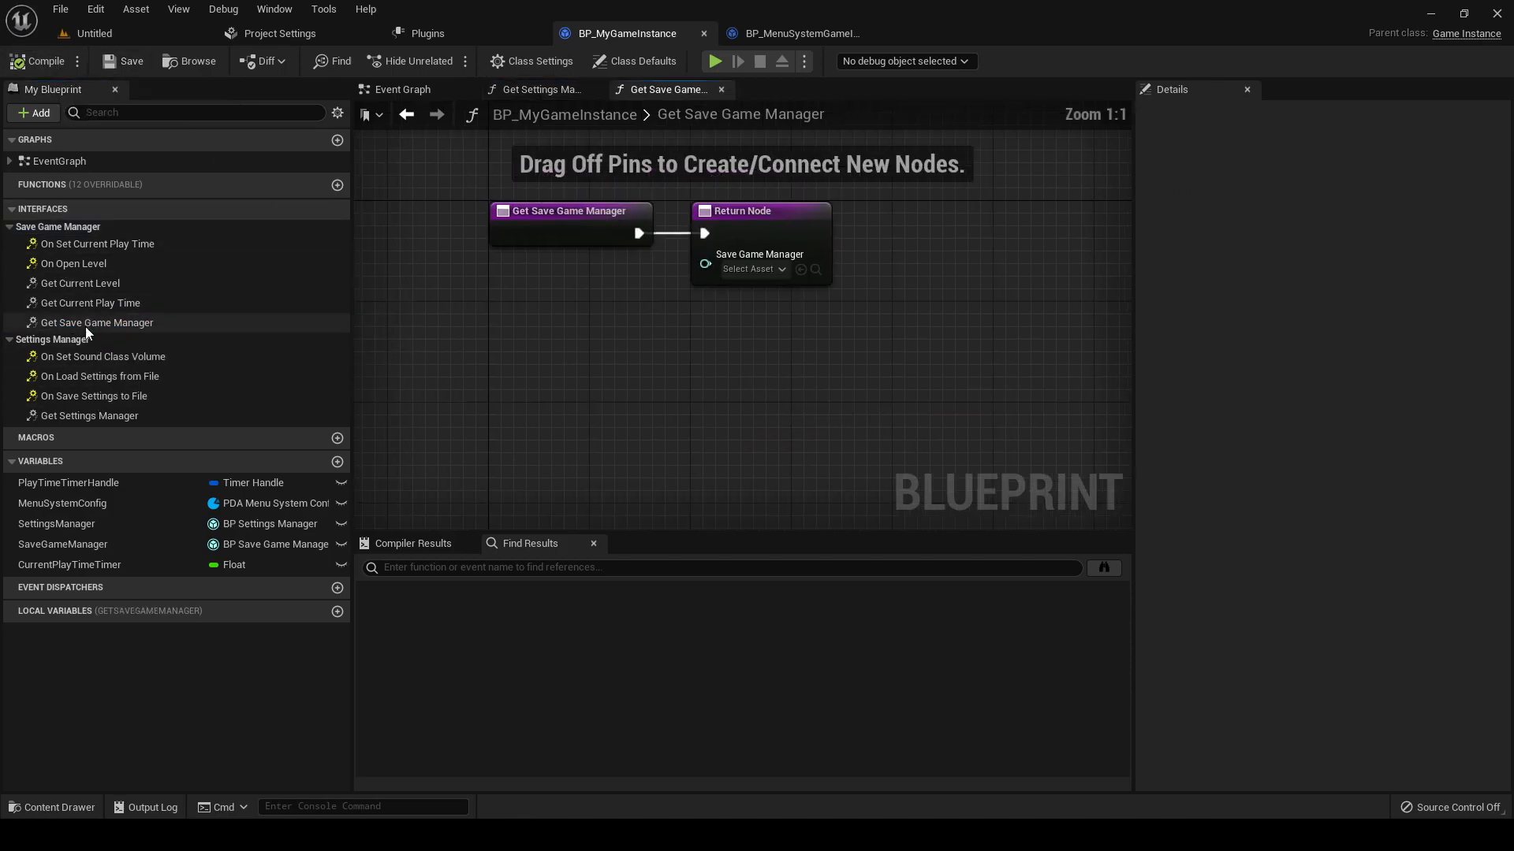
left_click_drag(68, 550, 685, 399)
left_click_drag(789, 403, 860, 371)
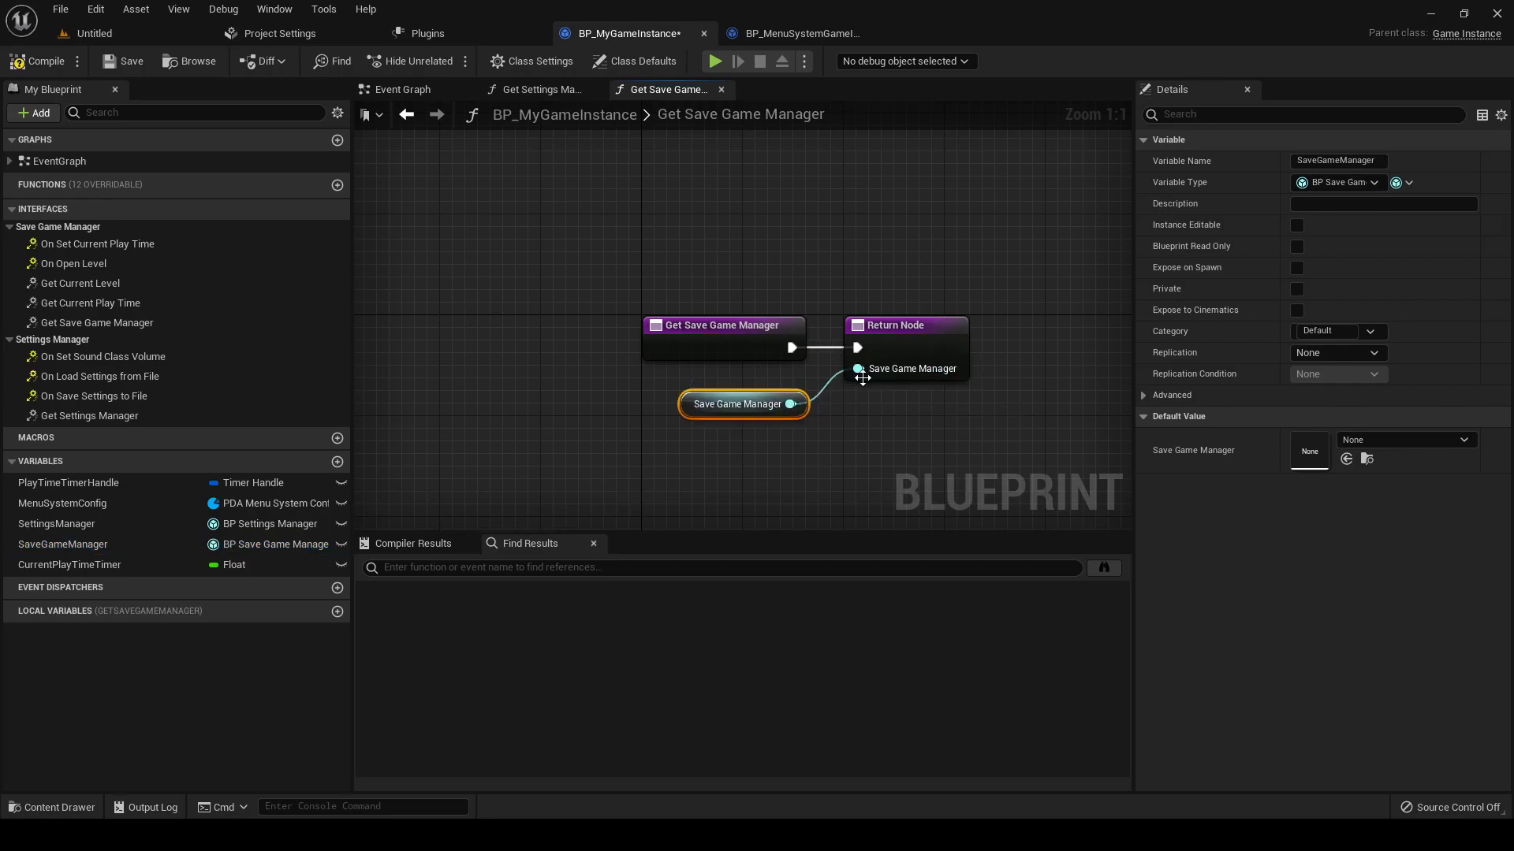
- Make the Get Current Play Time function return CurrentPlayTimeTimer as Play Time in Seconds
double_click(91, 303)
left_click_drag(70, 565, 654, 392)
left_click(694, 402)
left_click_drag(779, 404, 881, 378)
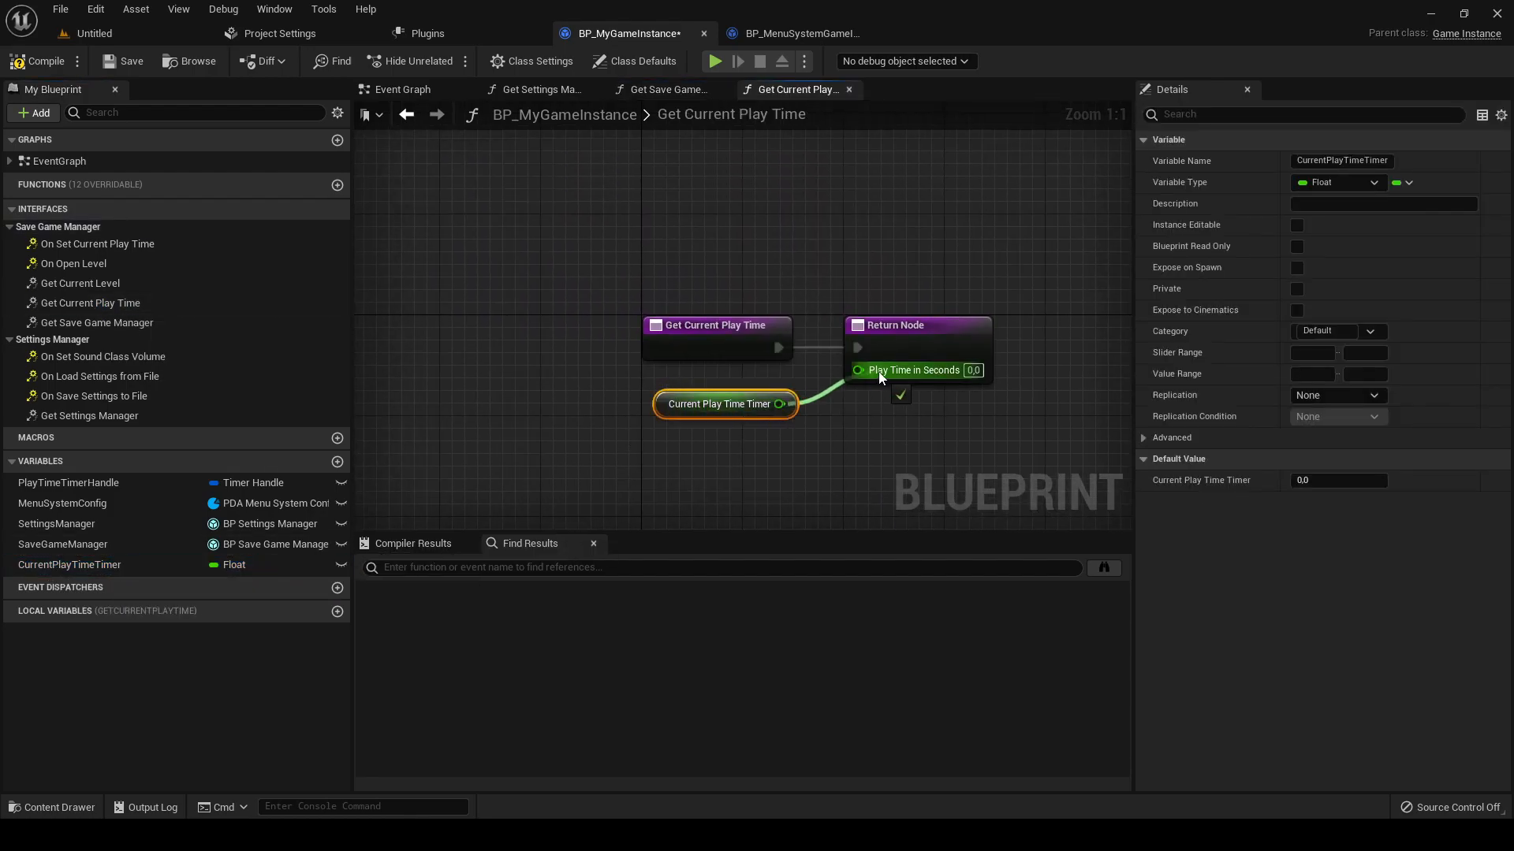
- Open Get Current Level in both game instance blueprints and copy BP_MenuSystemGameInstance's Get Current Level Name and conversion nodes
double_click(85, 283)
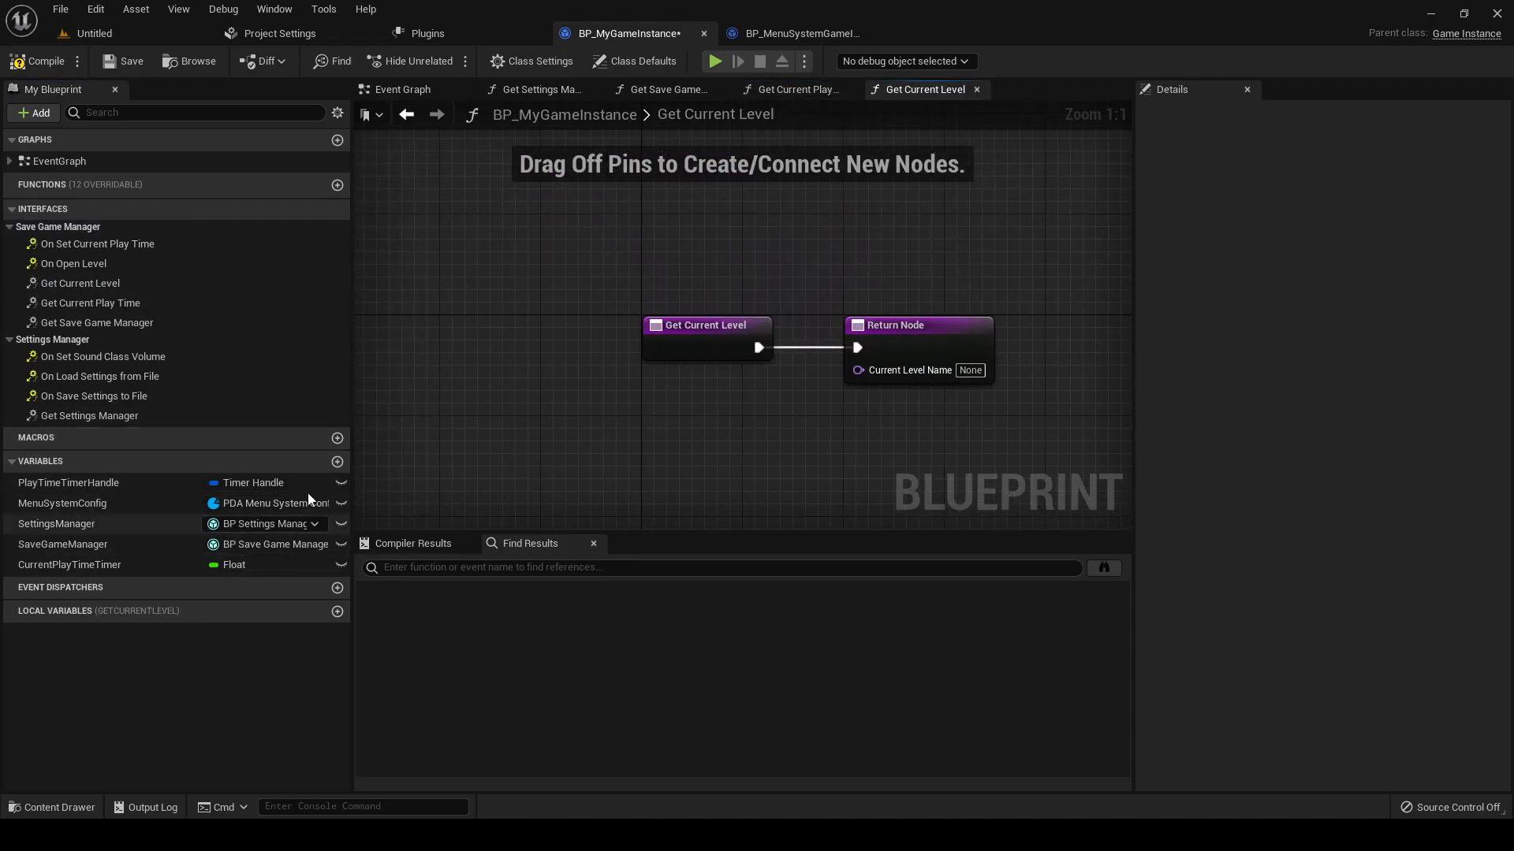
left_click(764, 35)
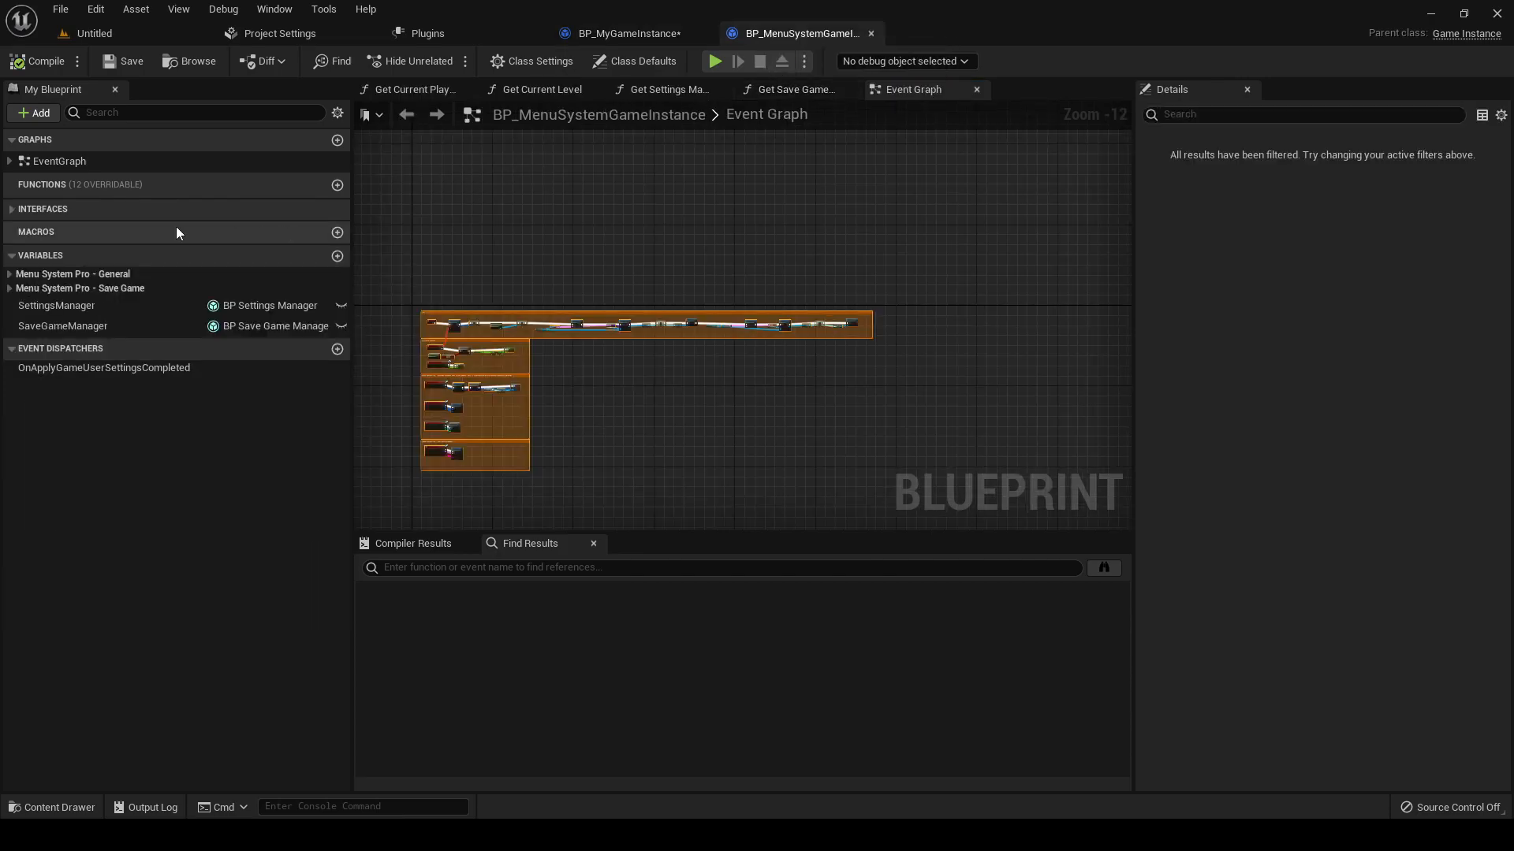
left_click(13, 212)
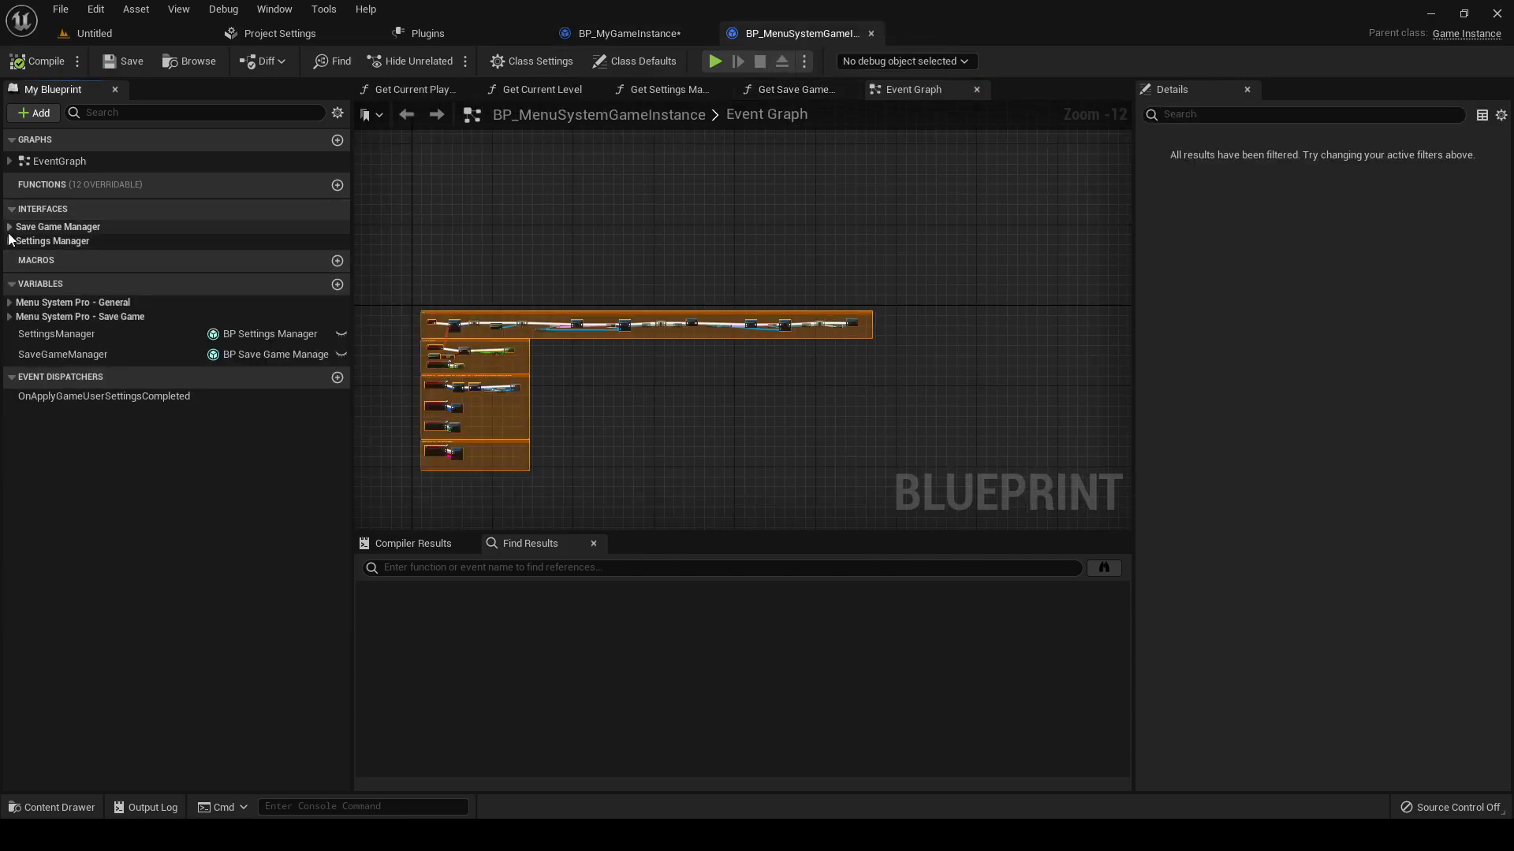
left_click(10, 230)
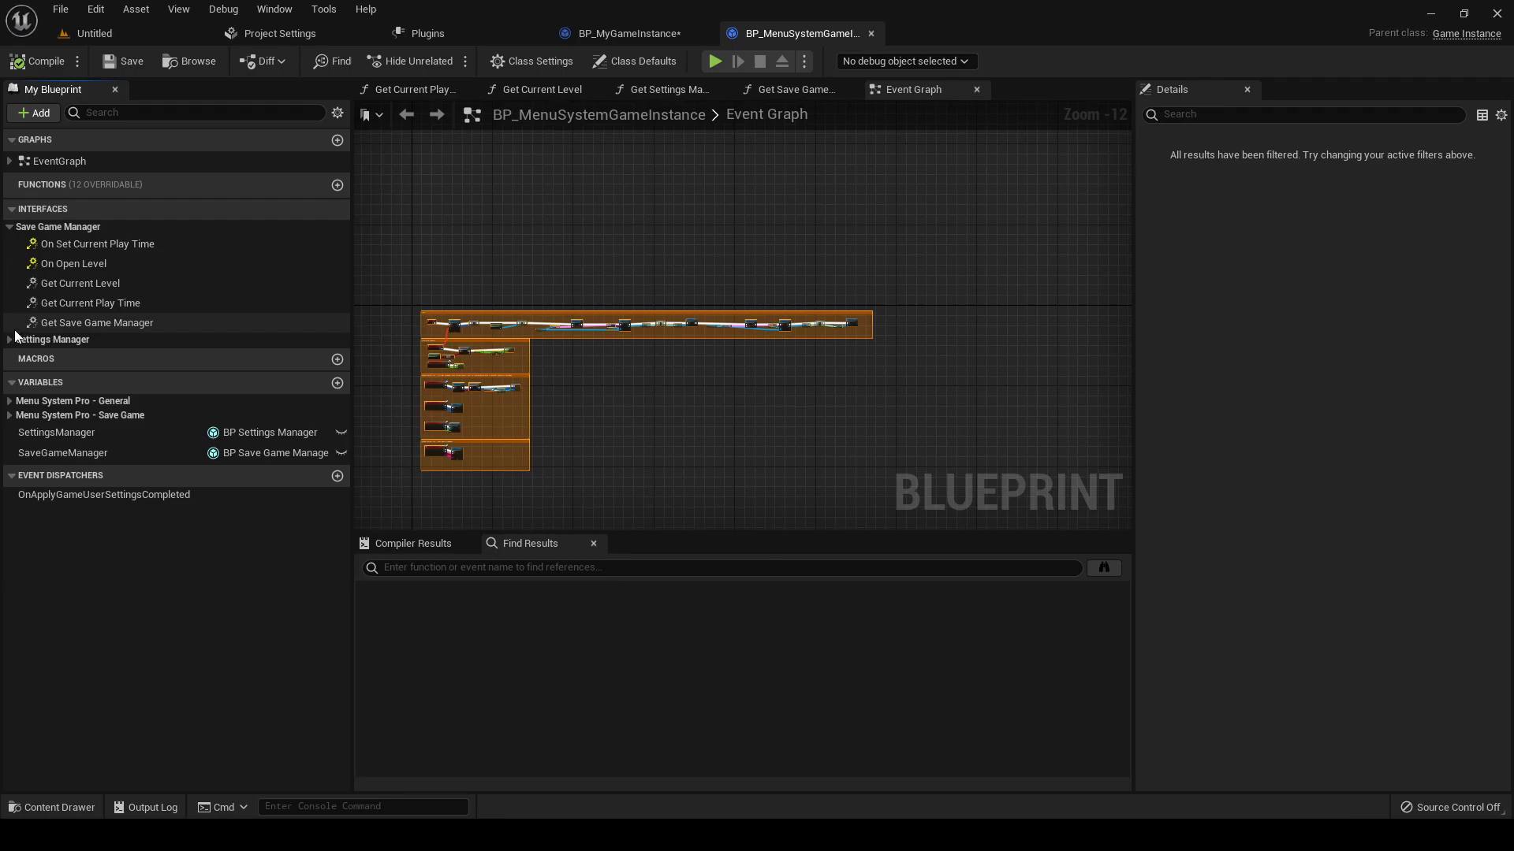
double_click(74, 283)
right_click_drag(639, 340, 565, 328)
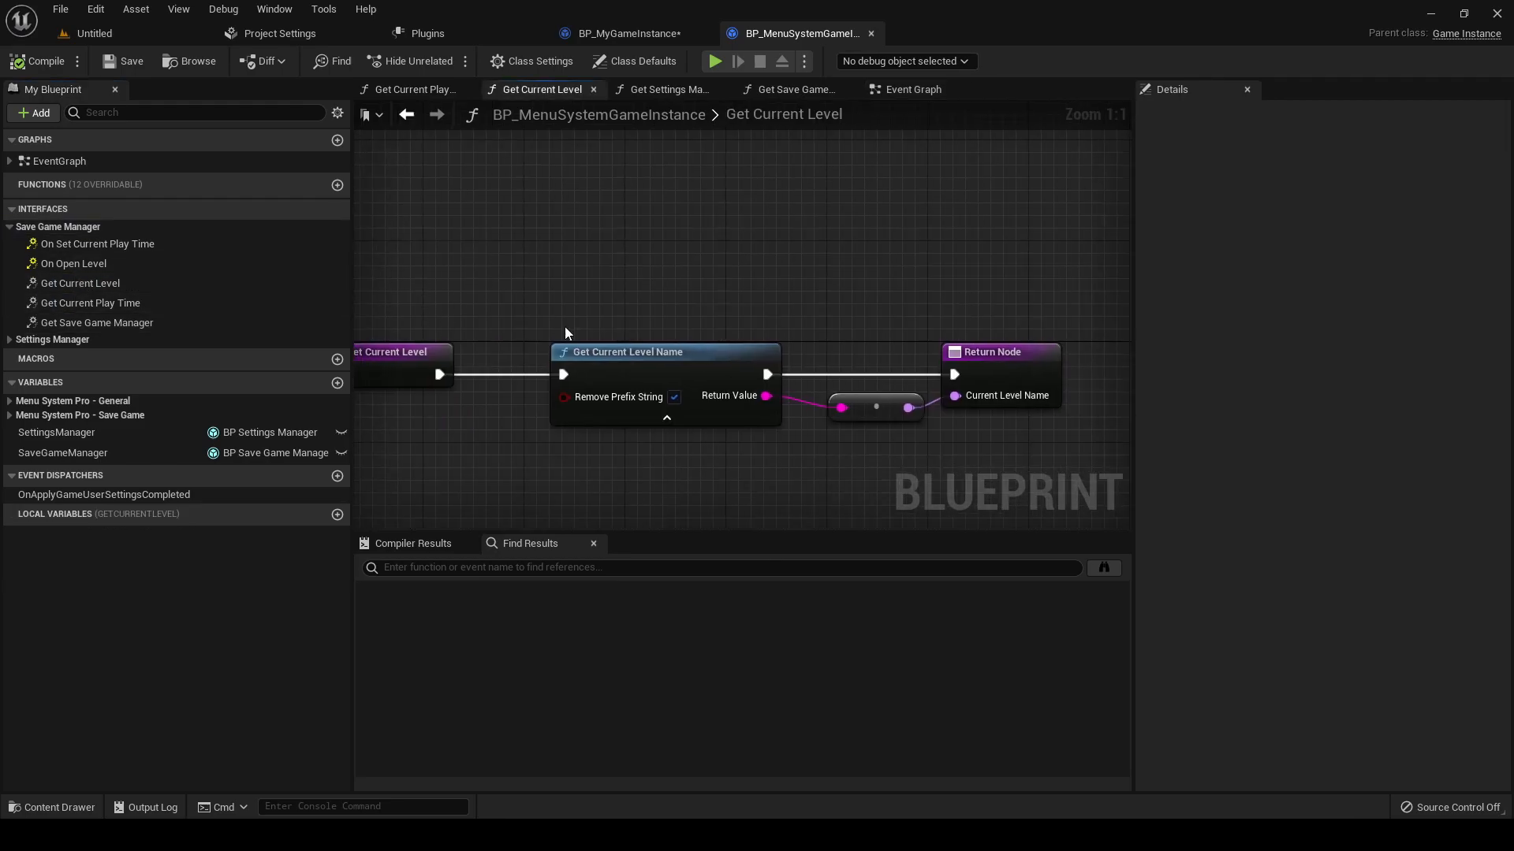
left_click_drag(490, 295, 882, 481)
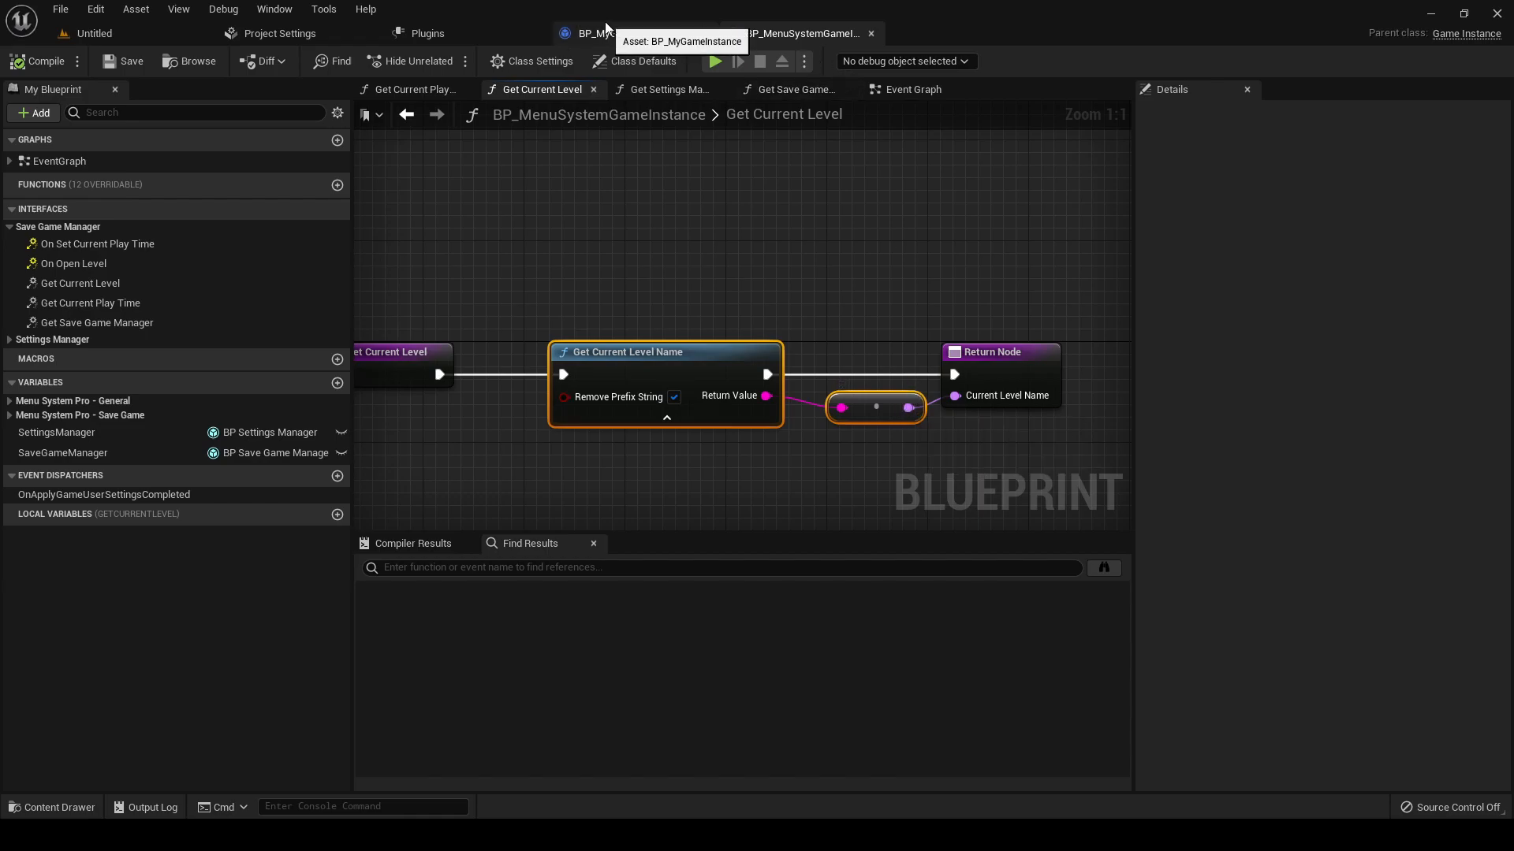
- Paste the copied nodes into BP_MyGameInstance's Get Current Level, wire them between entry and Current Level Name output, and compile
left_click(628, 33)
left_click_drag(671, 292, 1024, 292)
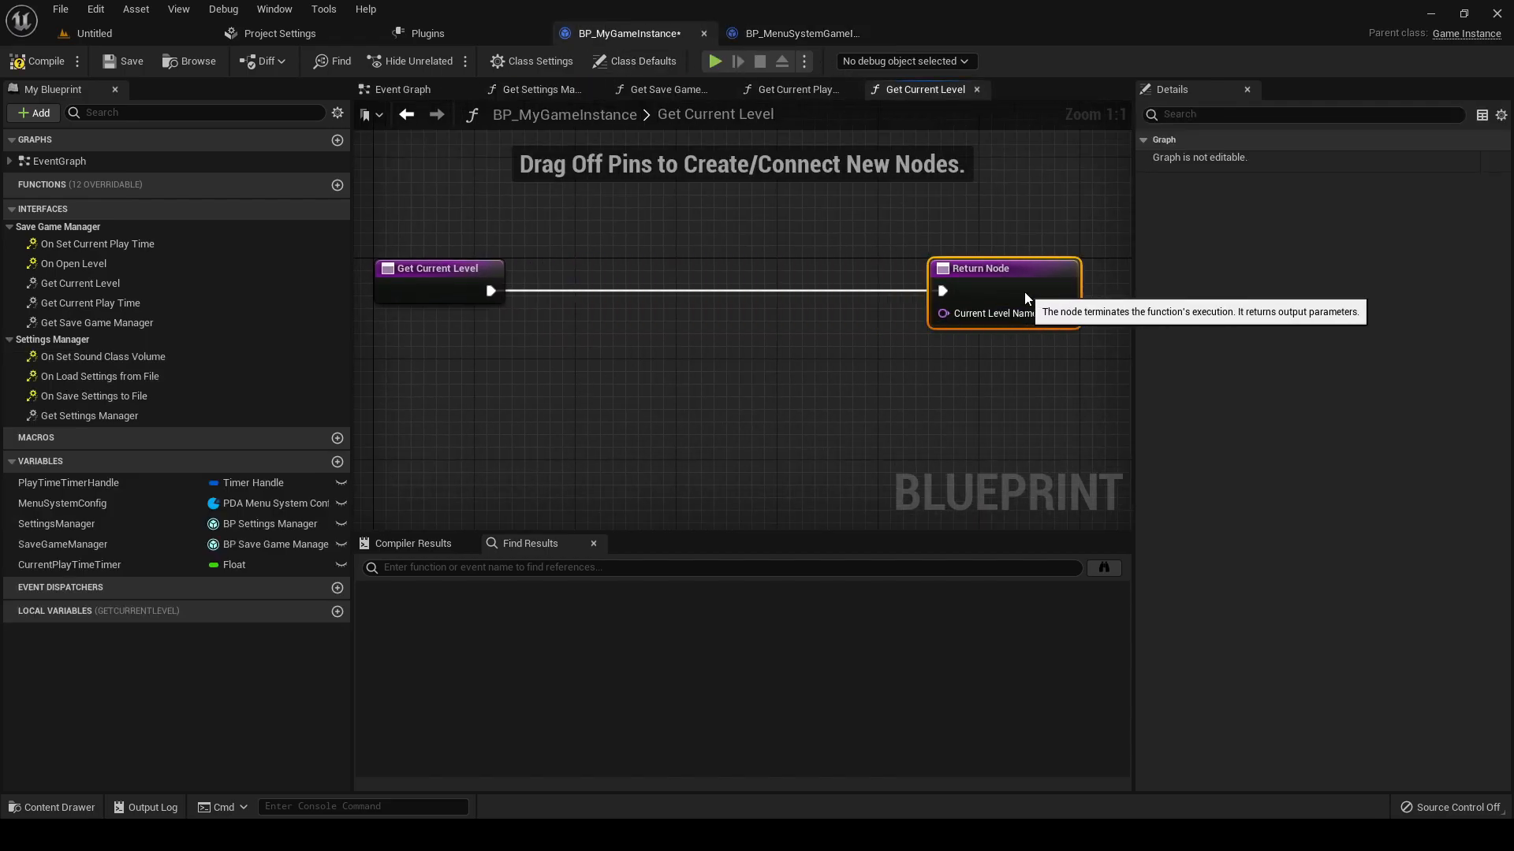
left_click(497, 381)
key("ctrl+v")
left_click_drag(438, 398, 491, 291)
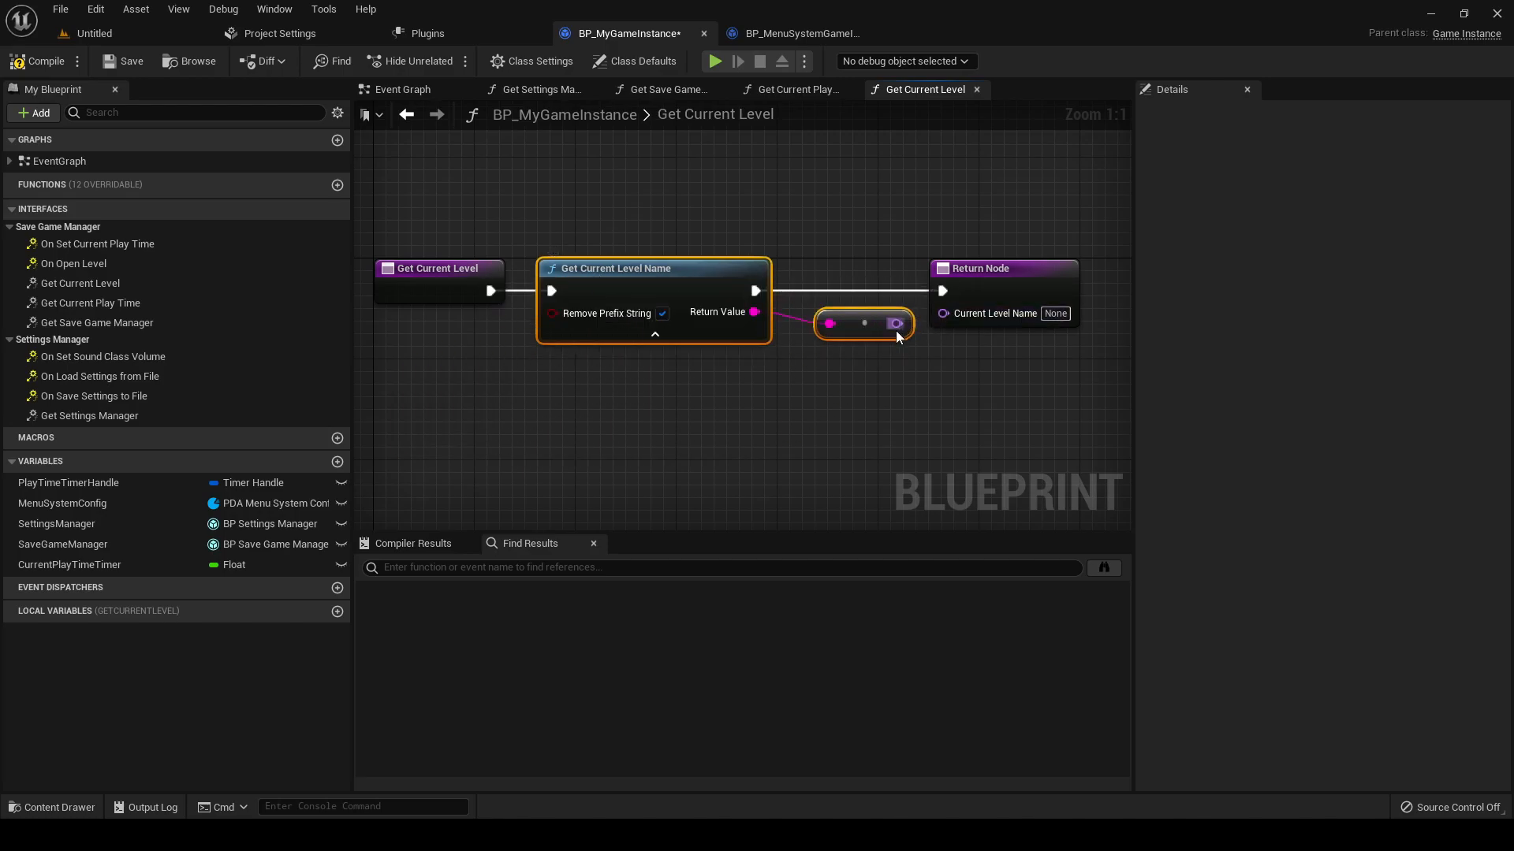
left_click_drag(887, 331, 963, 319)
left_click(689, 386)
left_click(38, 60)
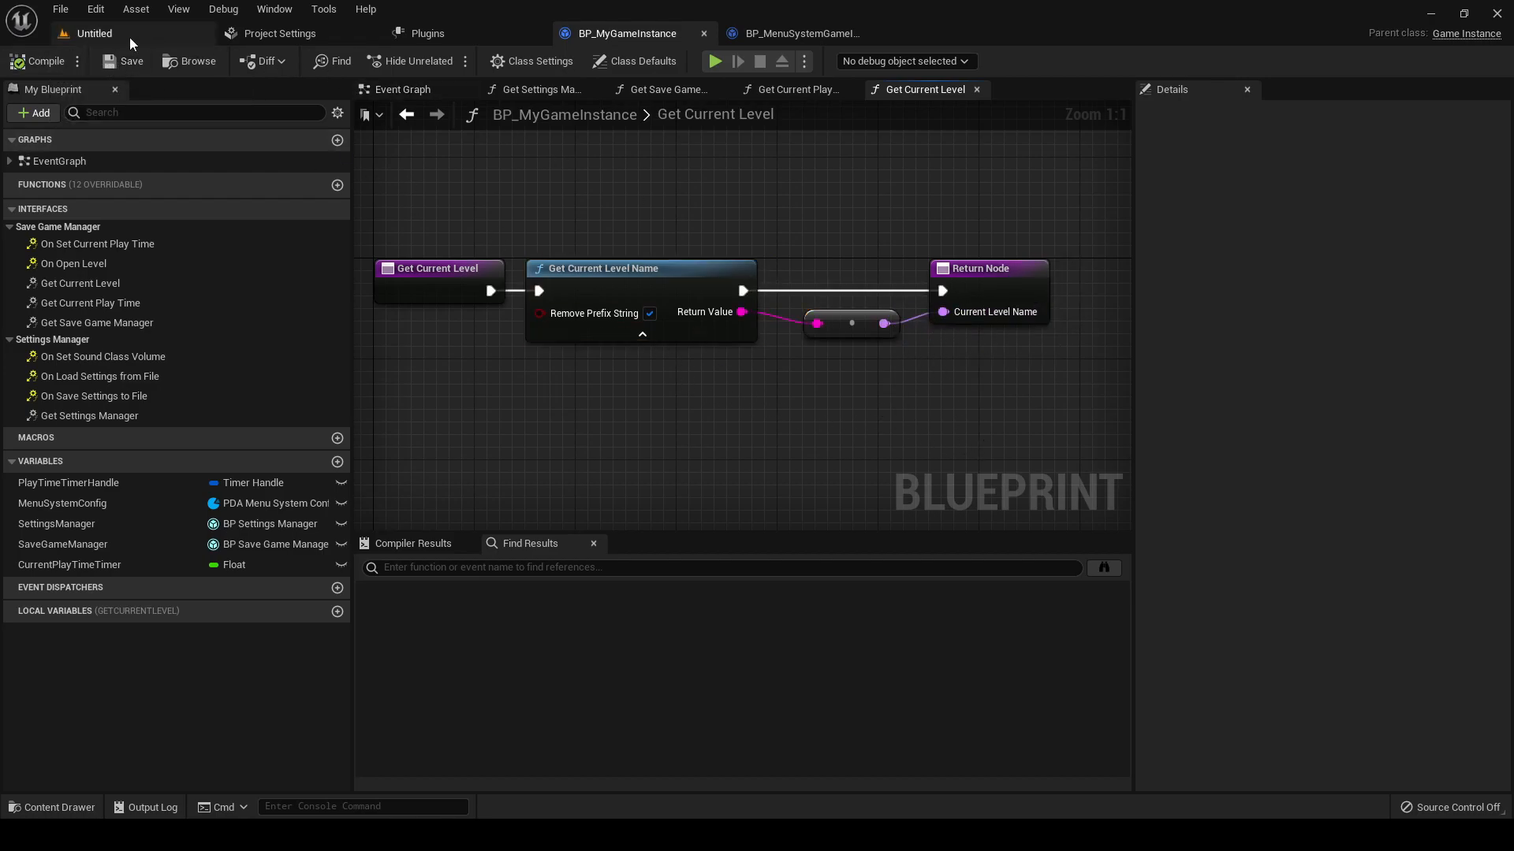
- Set the project's Game Instance Class to BP_MyGameInstance in the Maps & Modes project settings
left_click(95, 36)
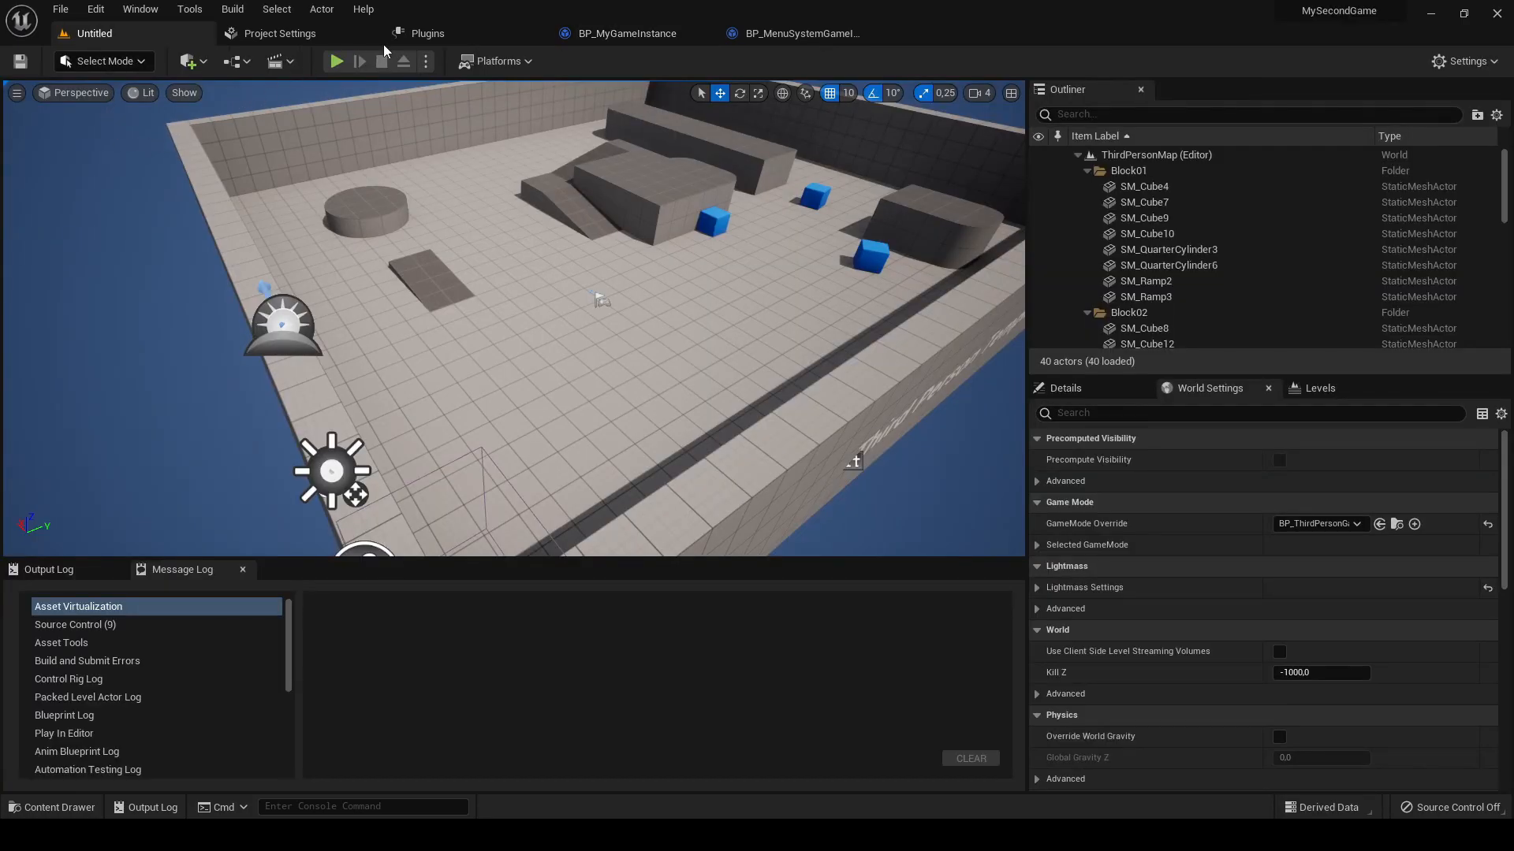
left_click(269, 39)
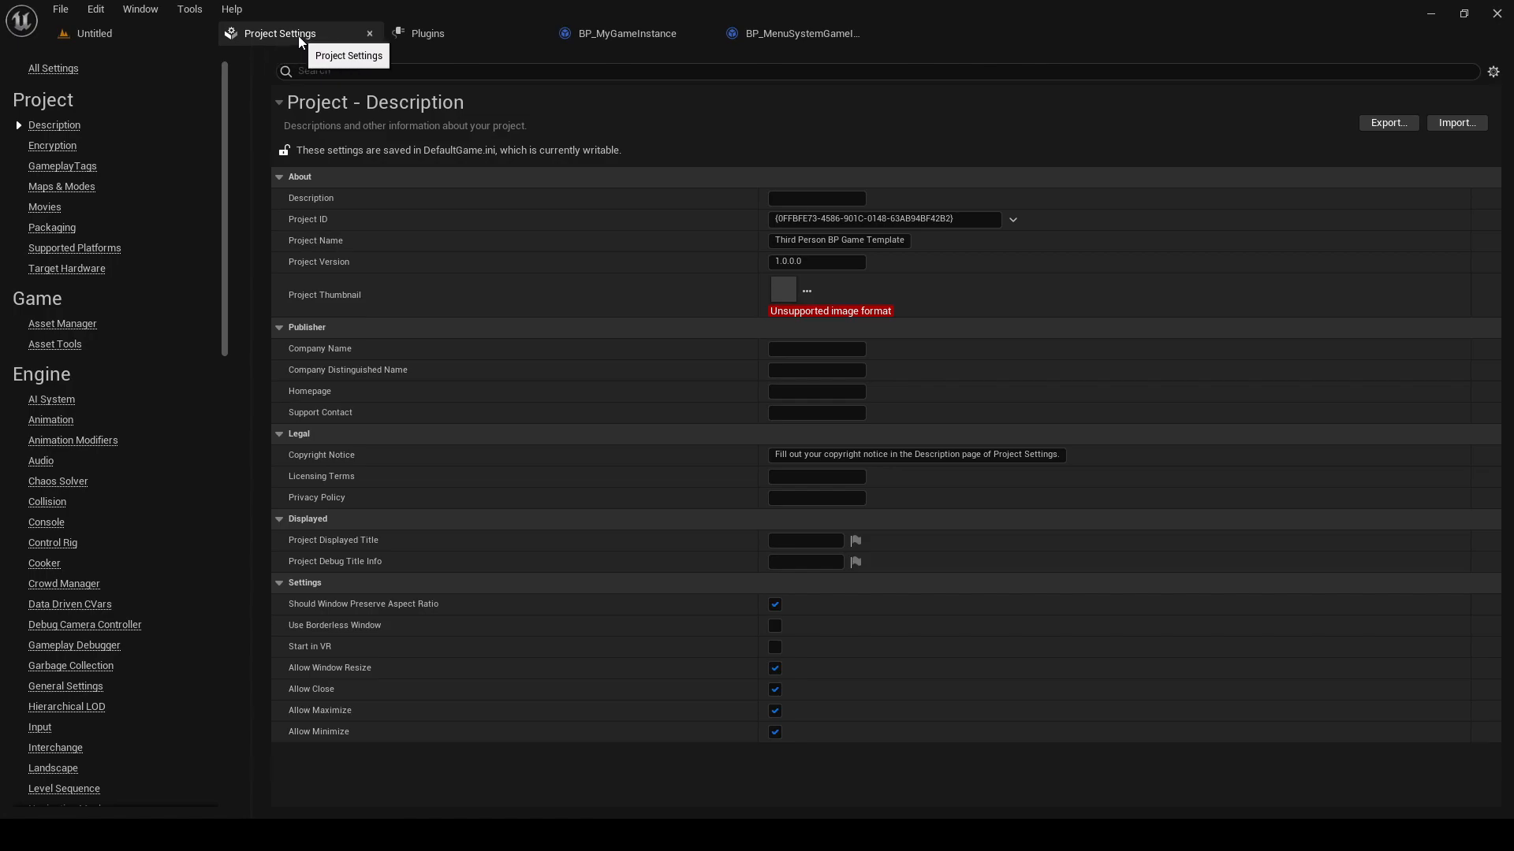
left_click(72, 187)
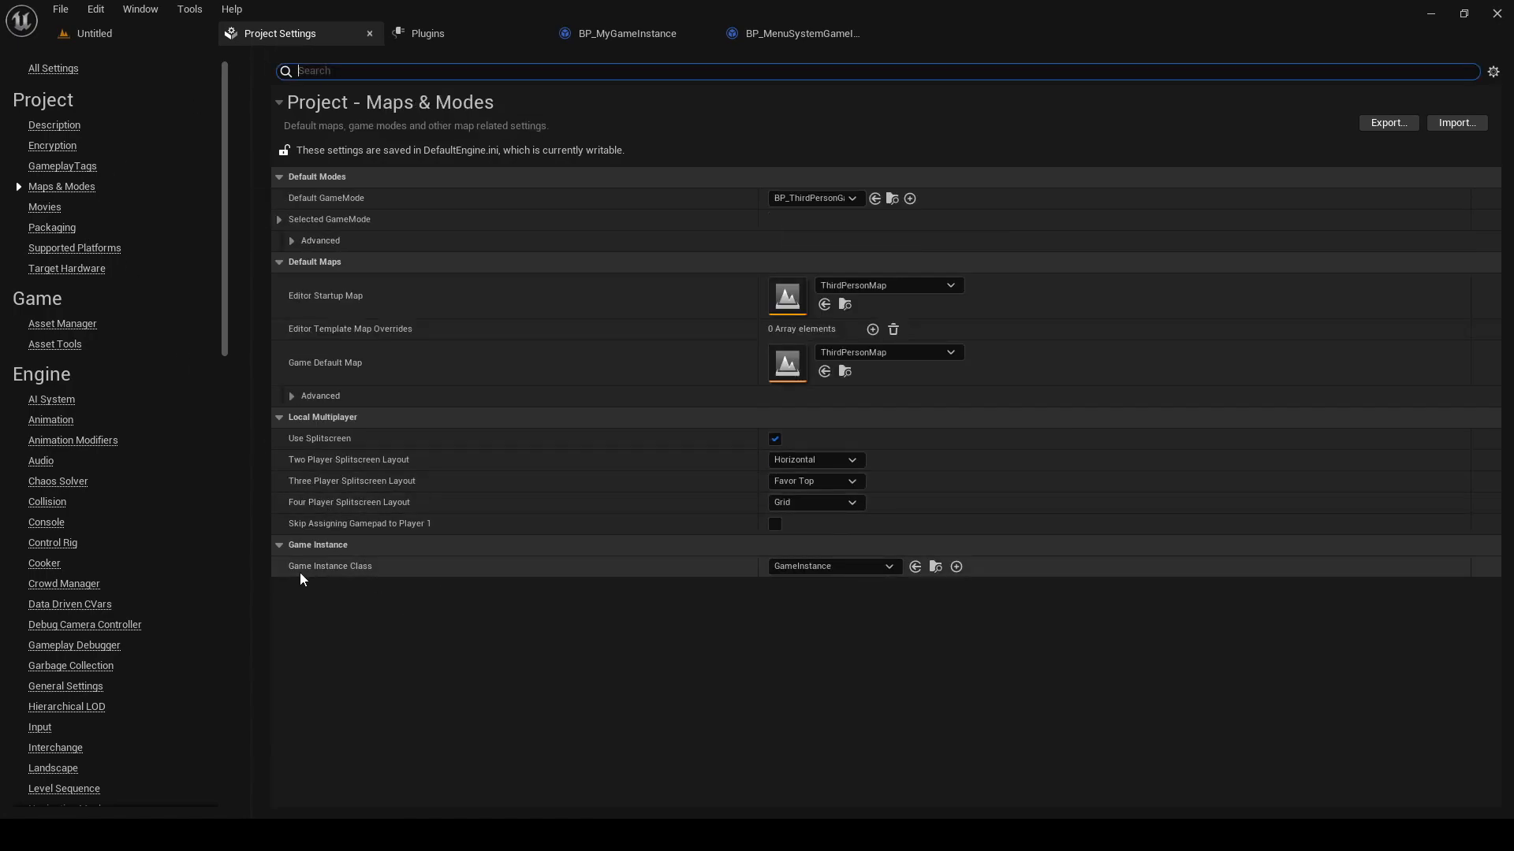
left_click(806, 566)
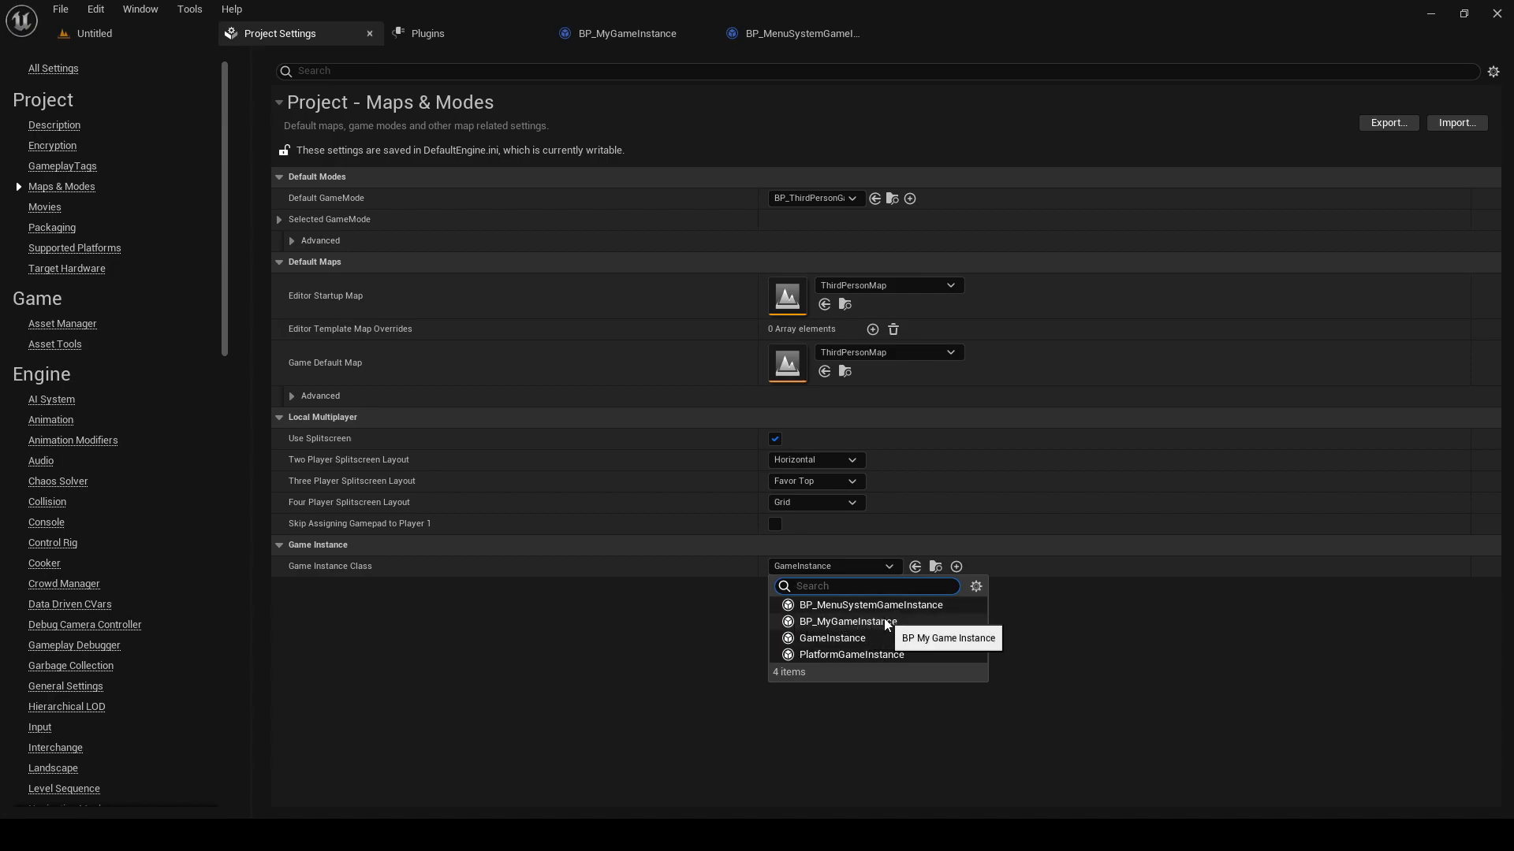
left_click(867, 622)
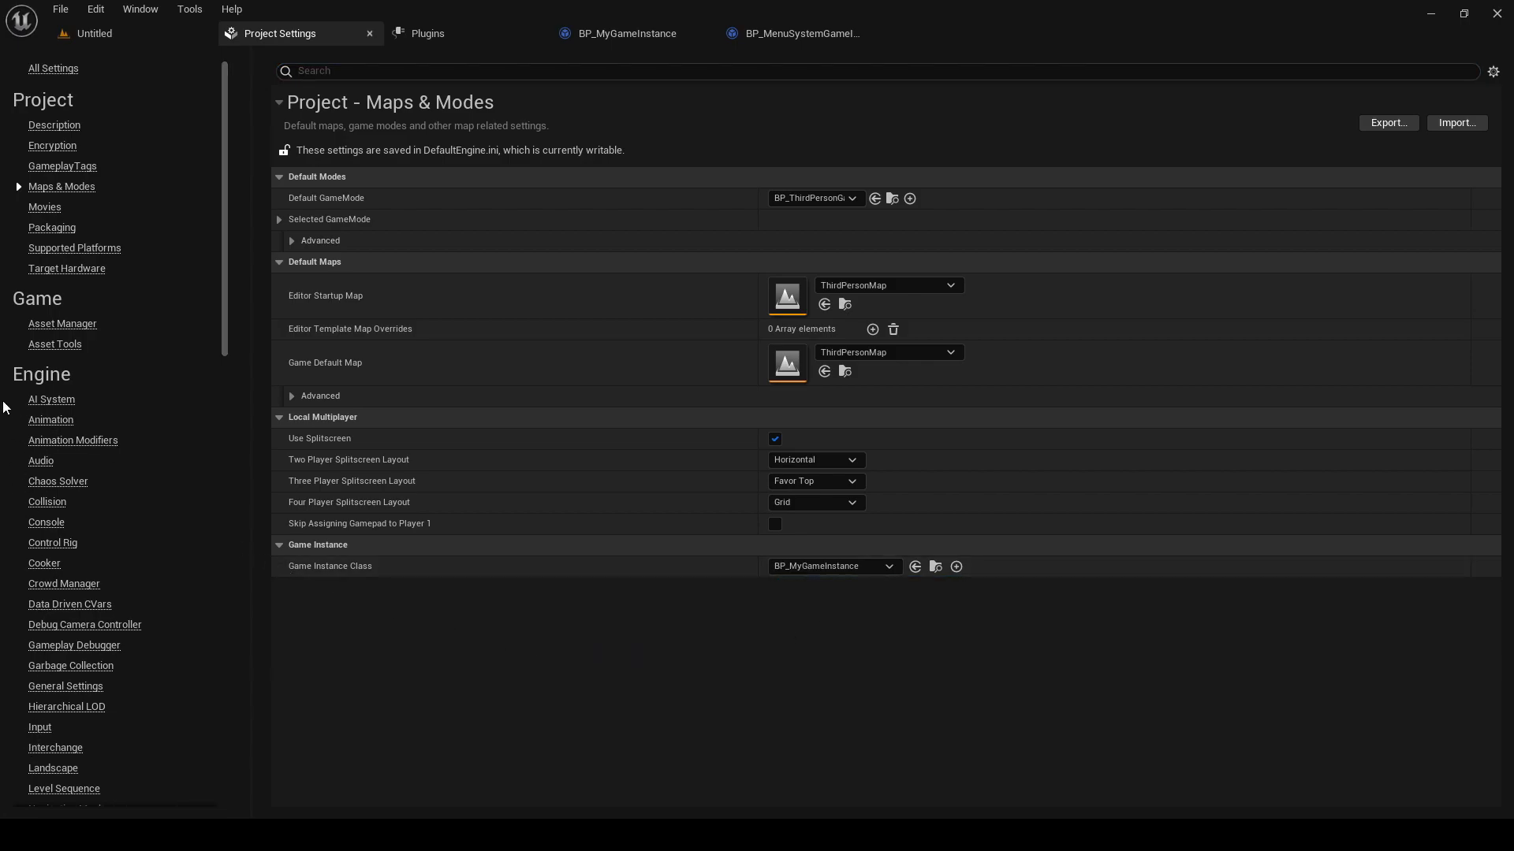
- Set the project's Default Player Input Class to EnhancedPlayerInput and Default Input Component Class to EnhancedInputComponent
left_click(41, 729)
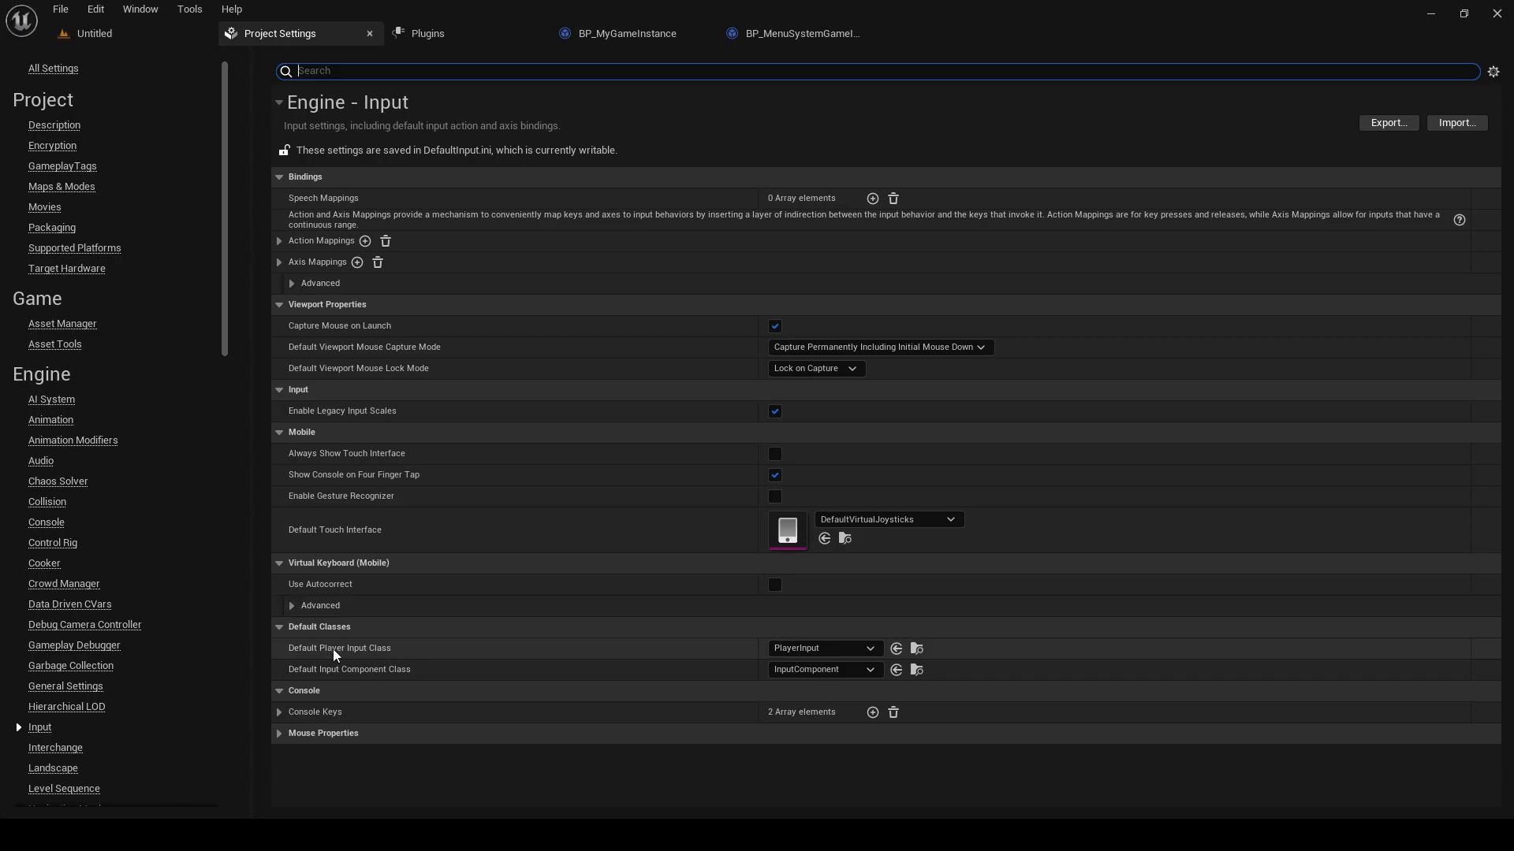
left_click(829, 650)
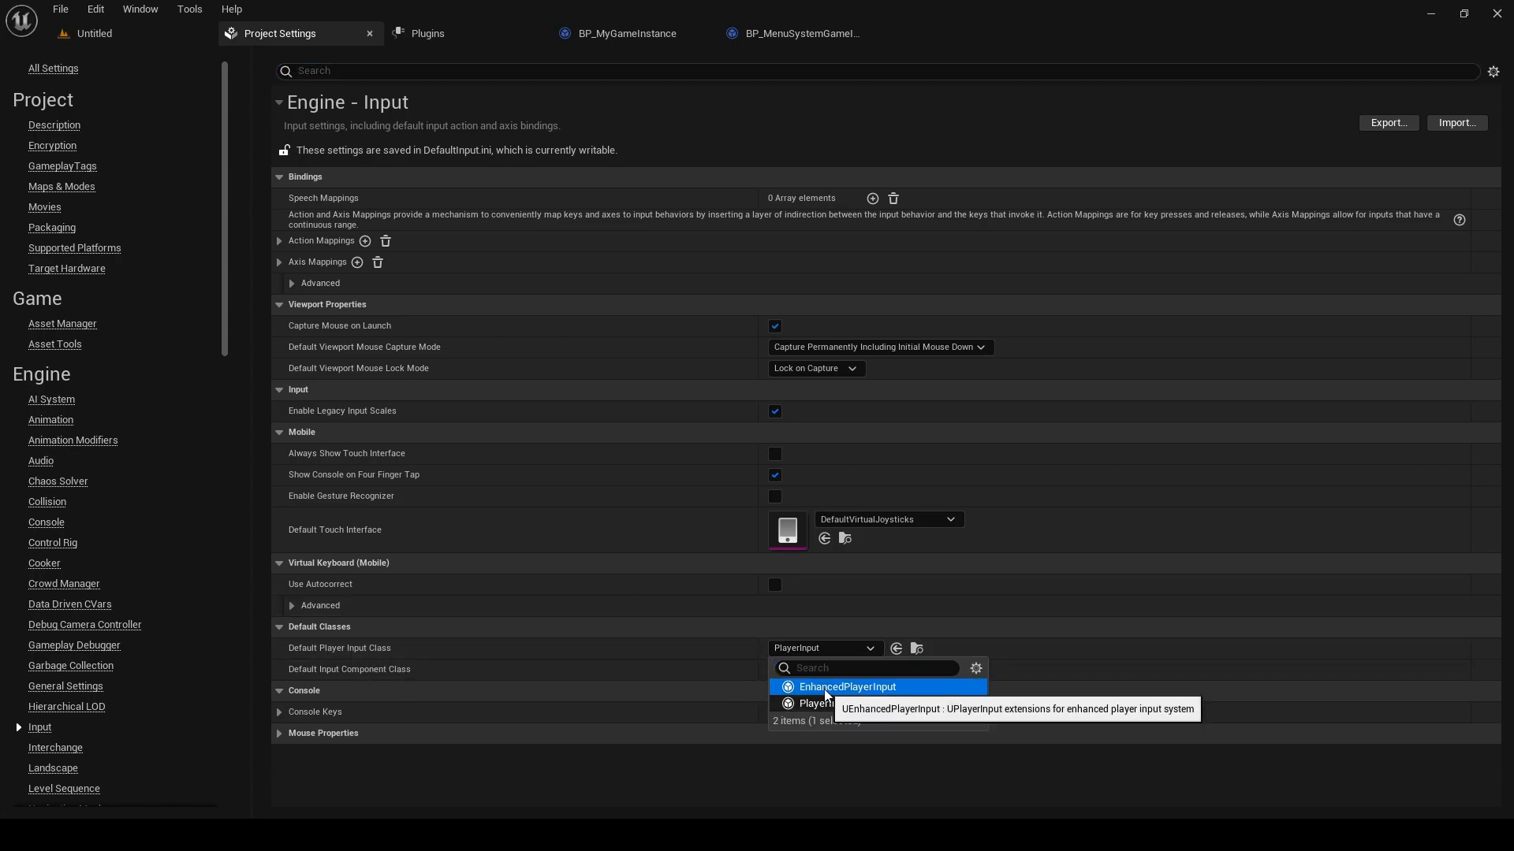
left_click(828, 686)
left_click(812, 669)
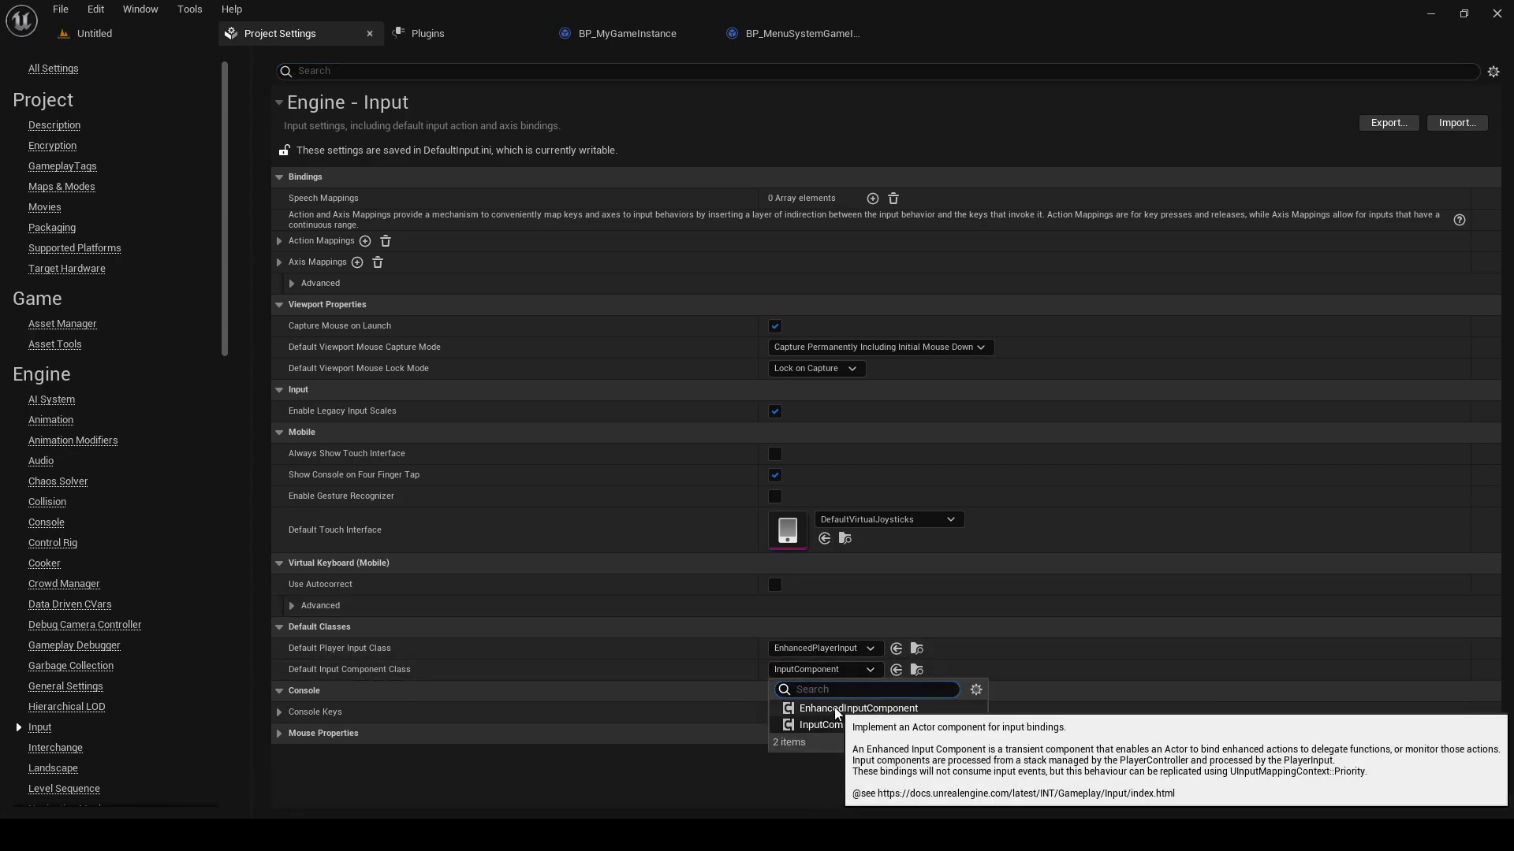
left_click(836, 708)
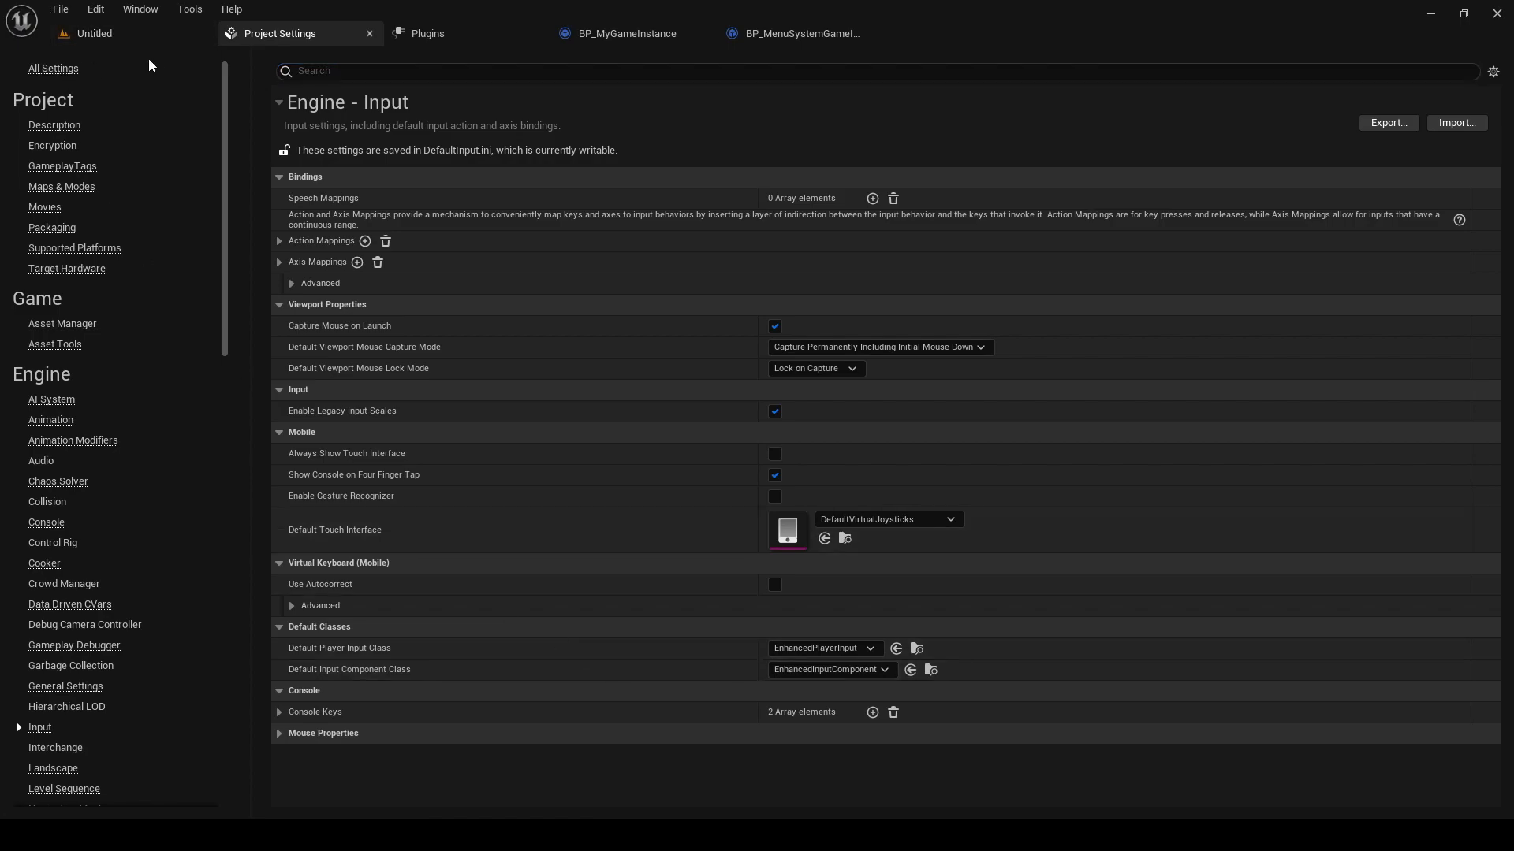
- Create a Player Controller blueprint named BP_MyPlayerController in the 0_MySecondGame content folder
left_click(94, 33)
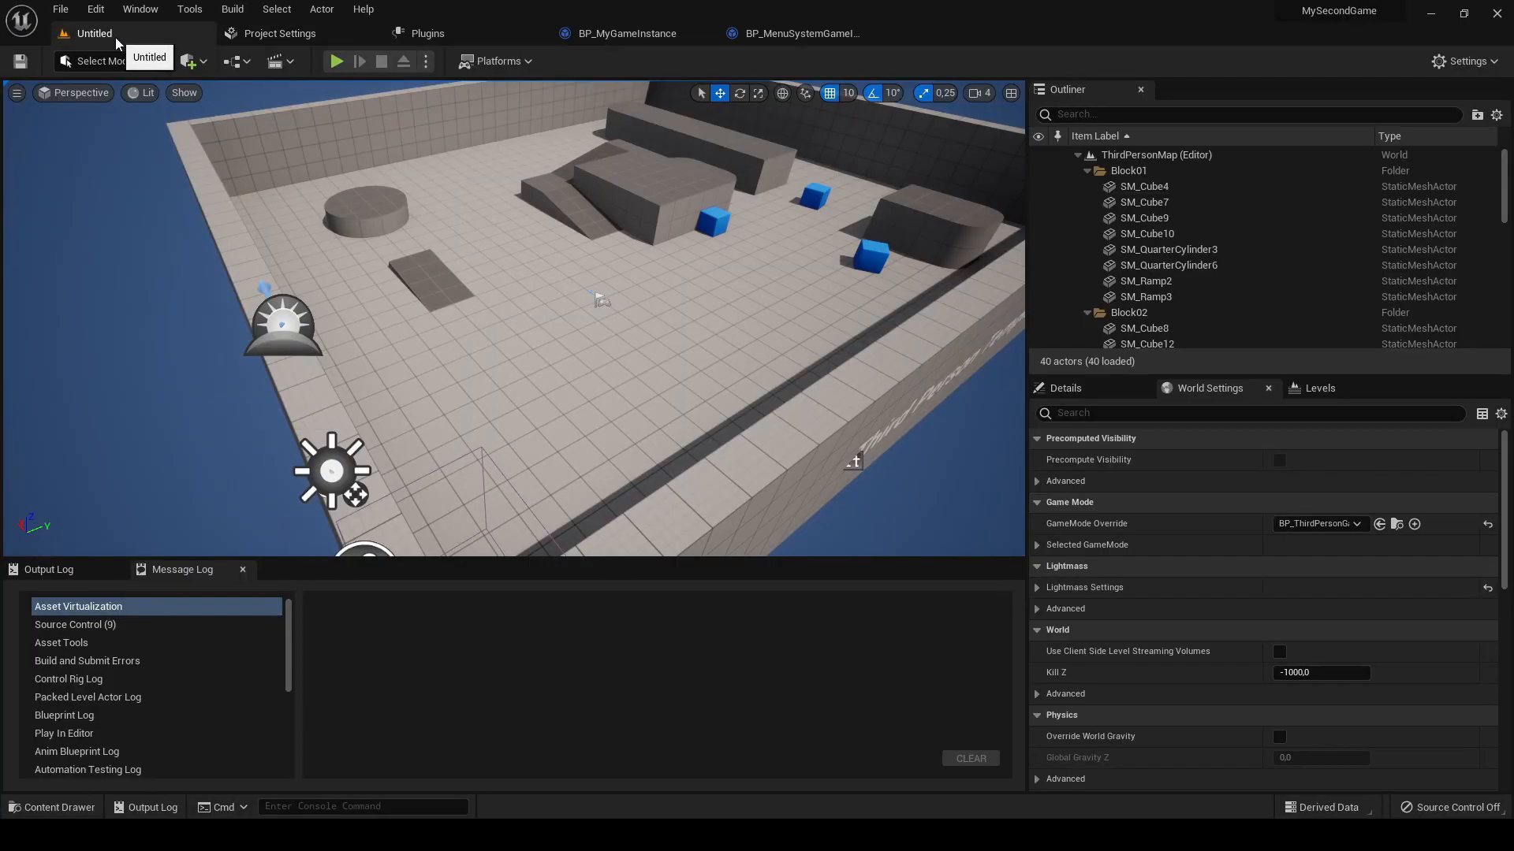
left_click(51, 807)
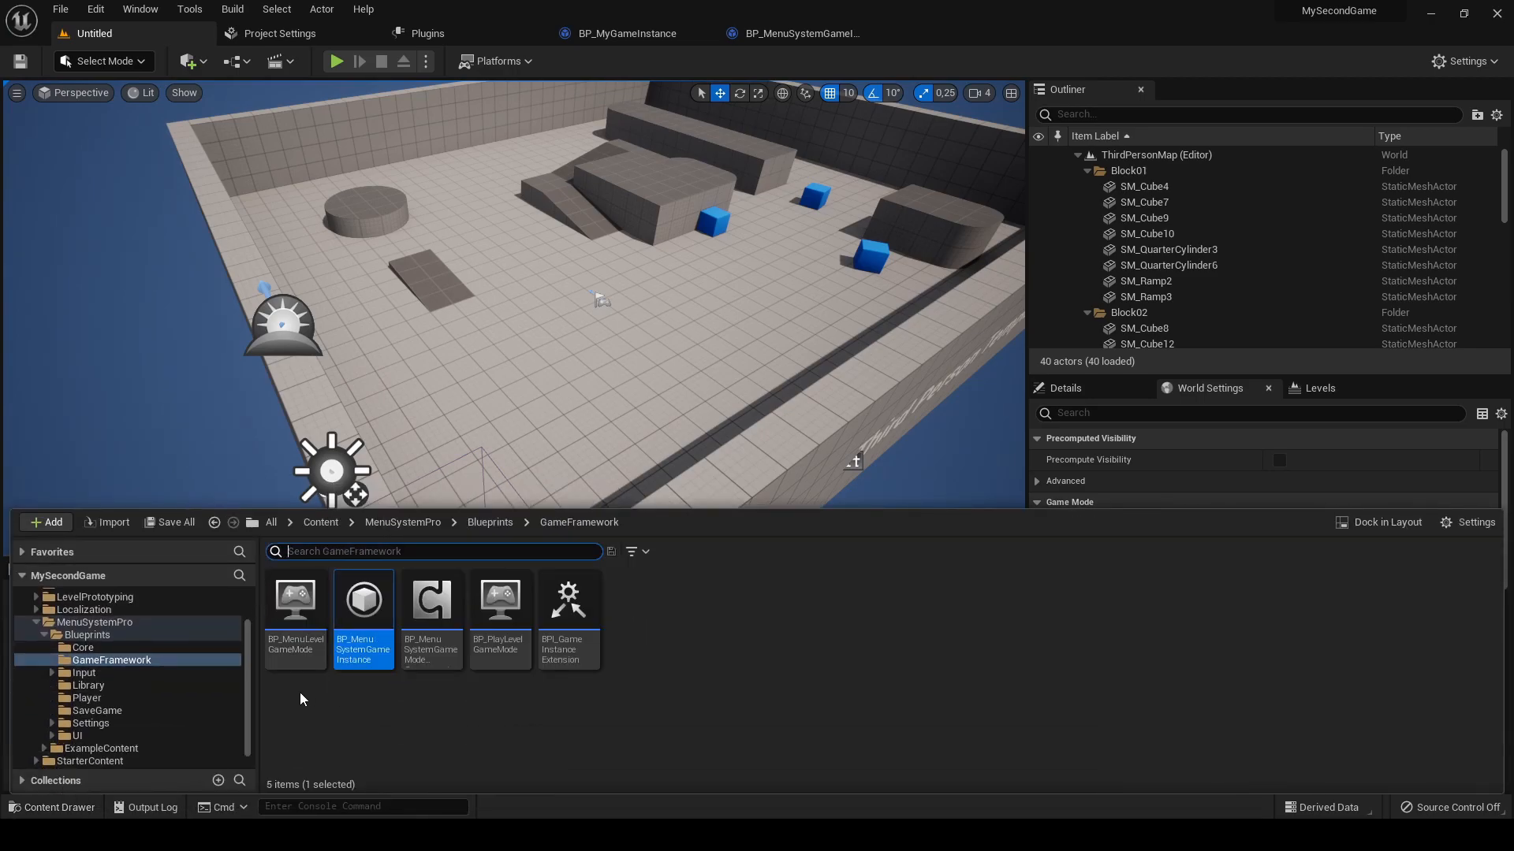
scroll(111, 628, "up", 2)
left_click(111, 622)
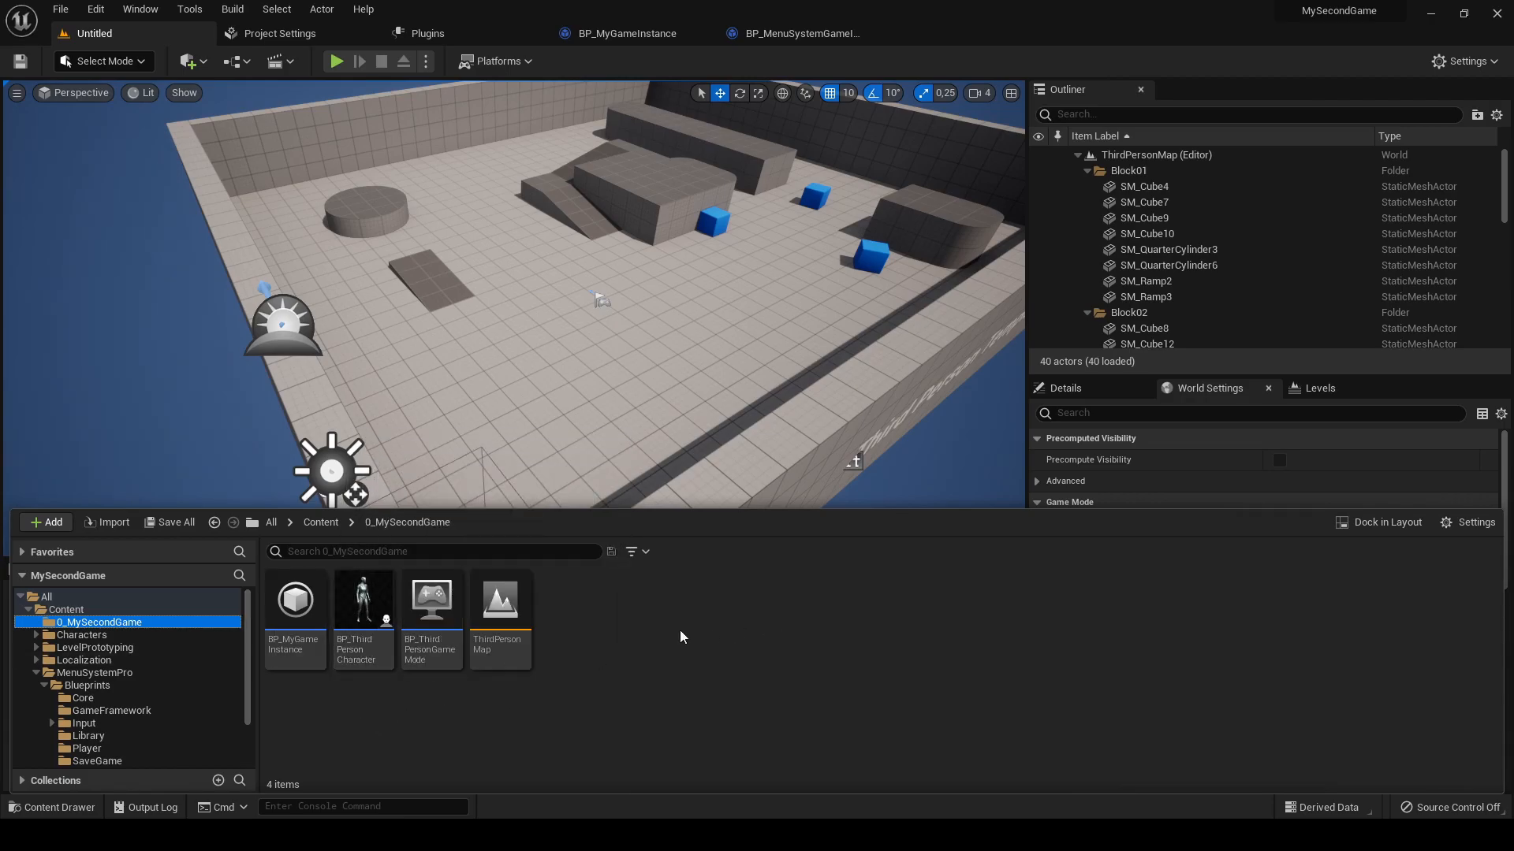
right_click(577, 659)
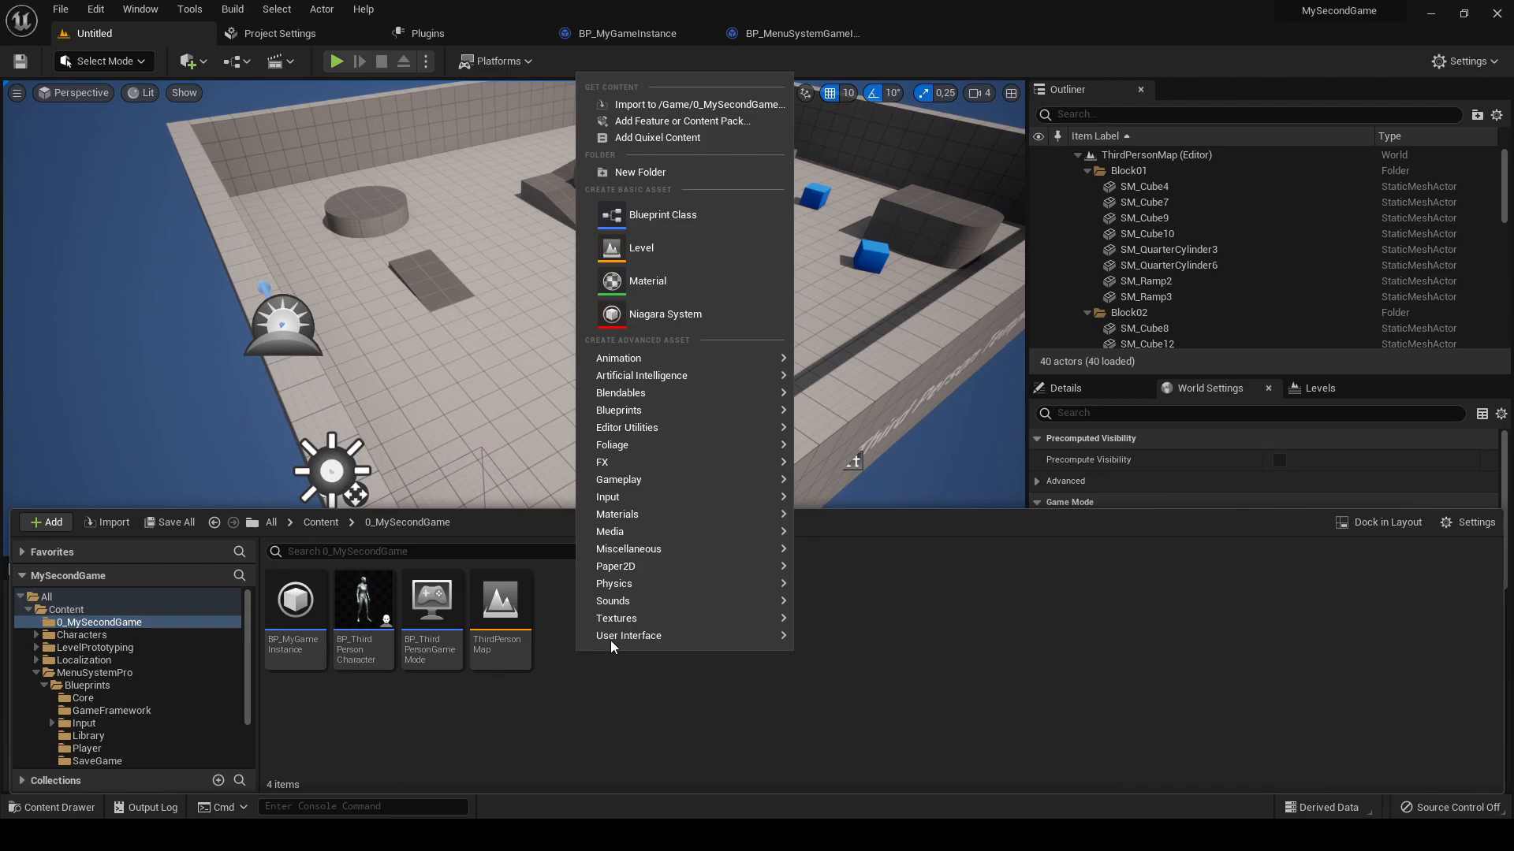
left_click(666, 214)
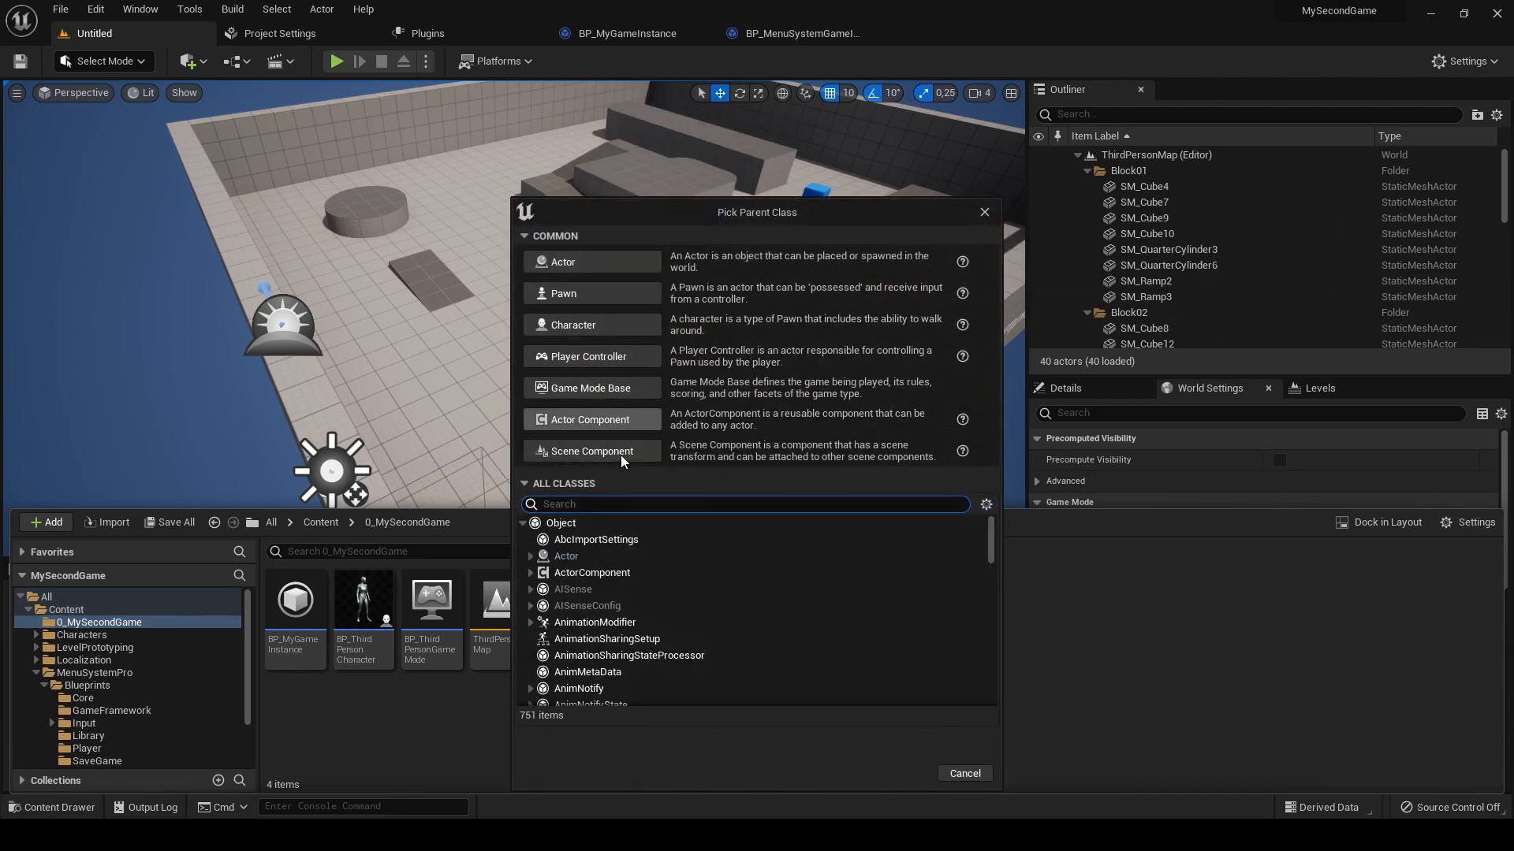
left_click(604, 357)
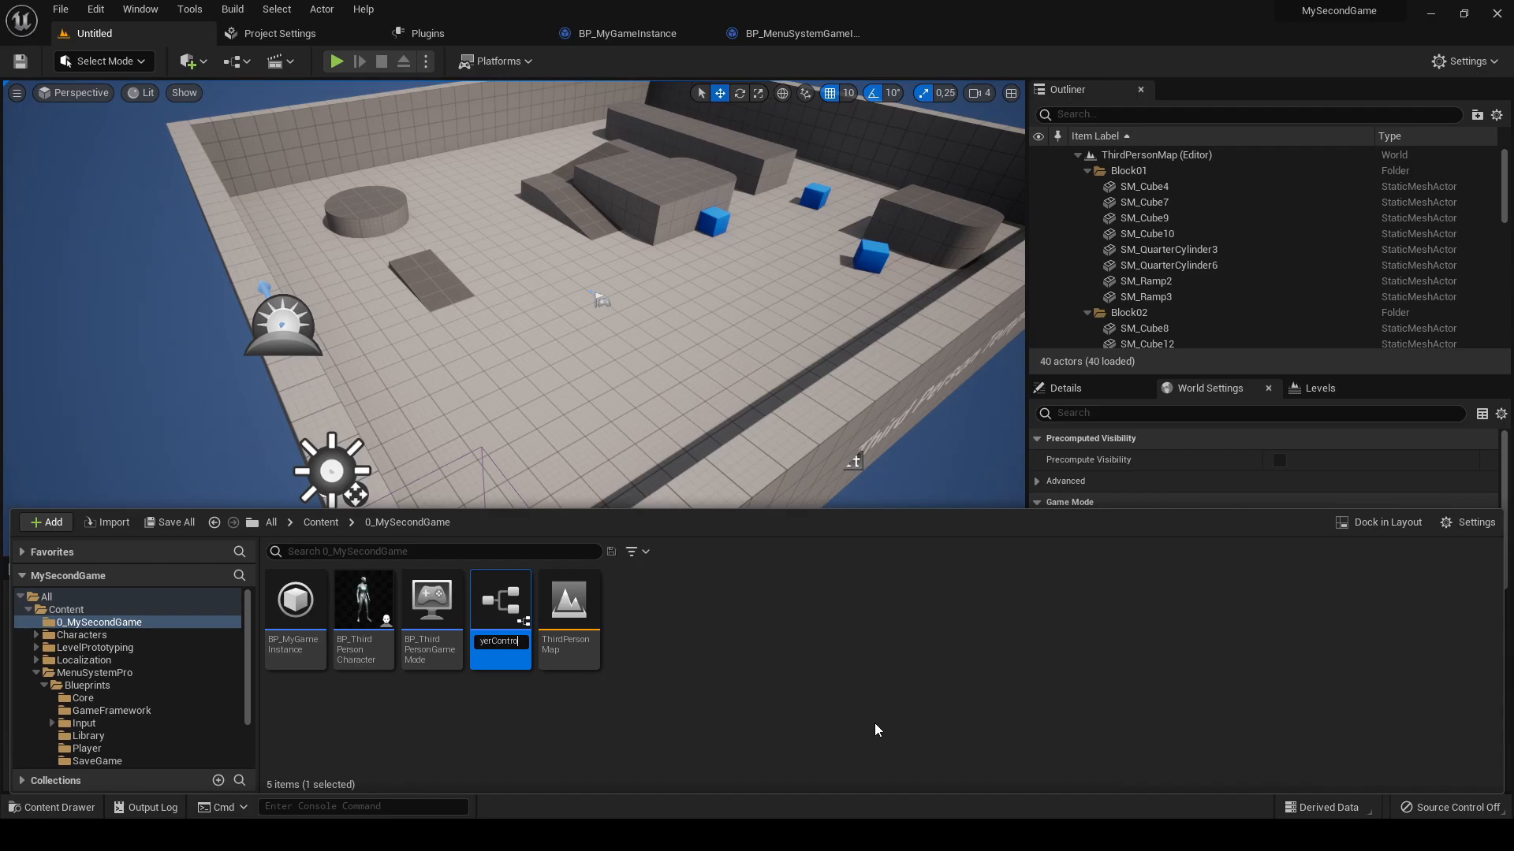
key("Return")
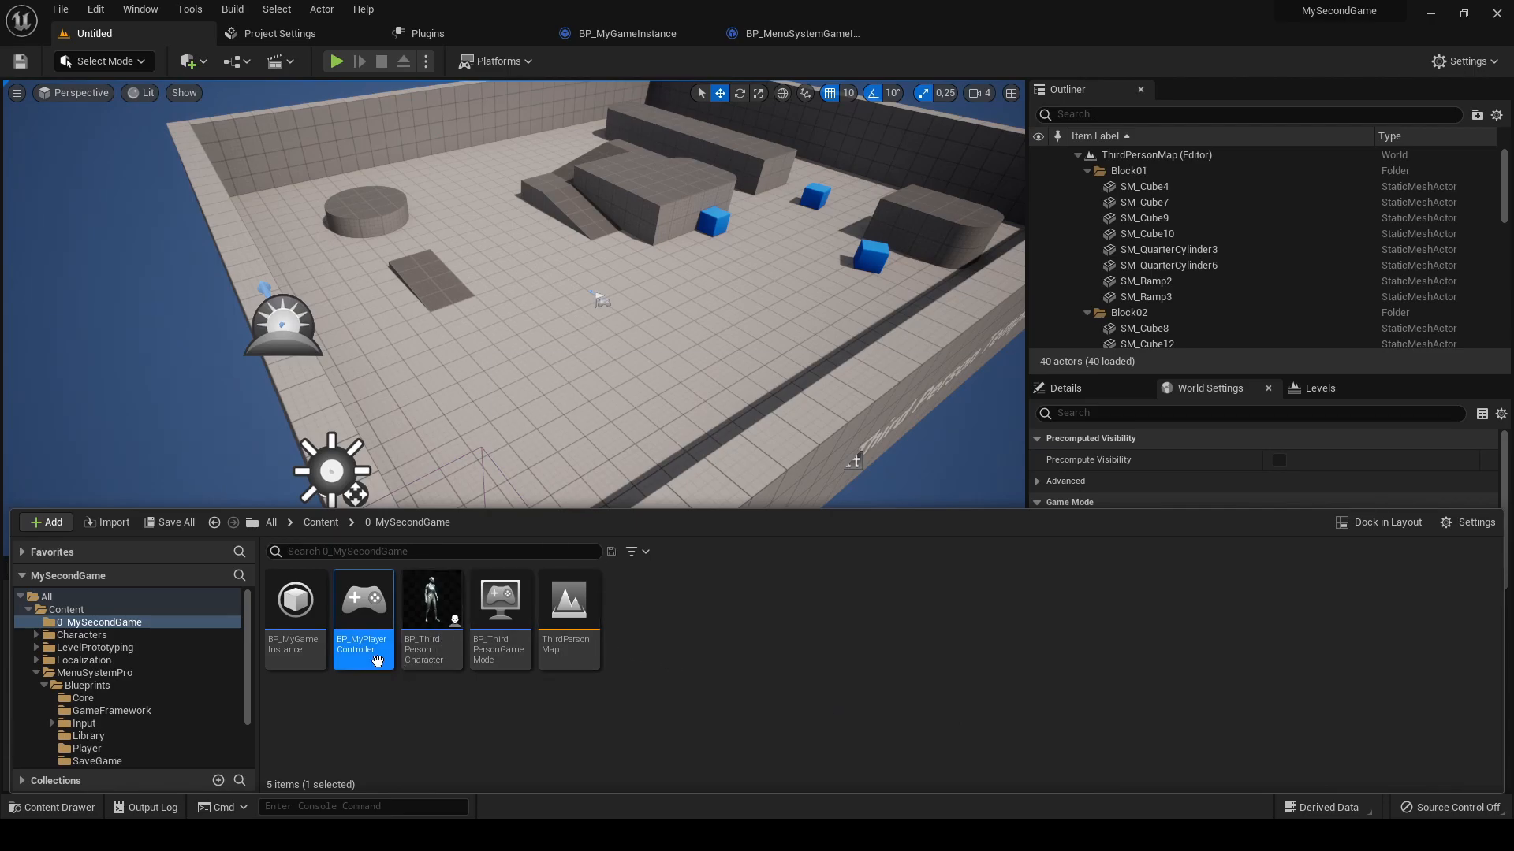
- Add the BP Menu Controller Component to BP_MyPlayerController, keep its default name, and compile and save the blueprint
double_click(377, 651)
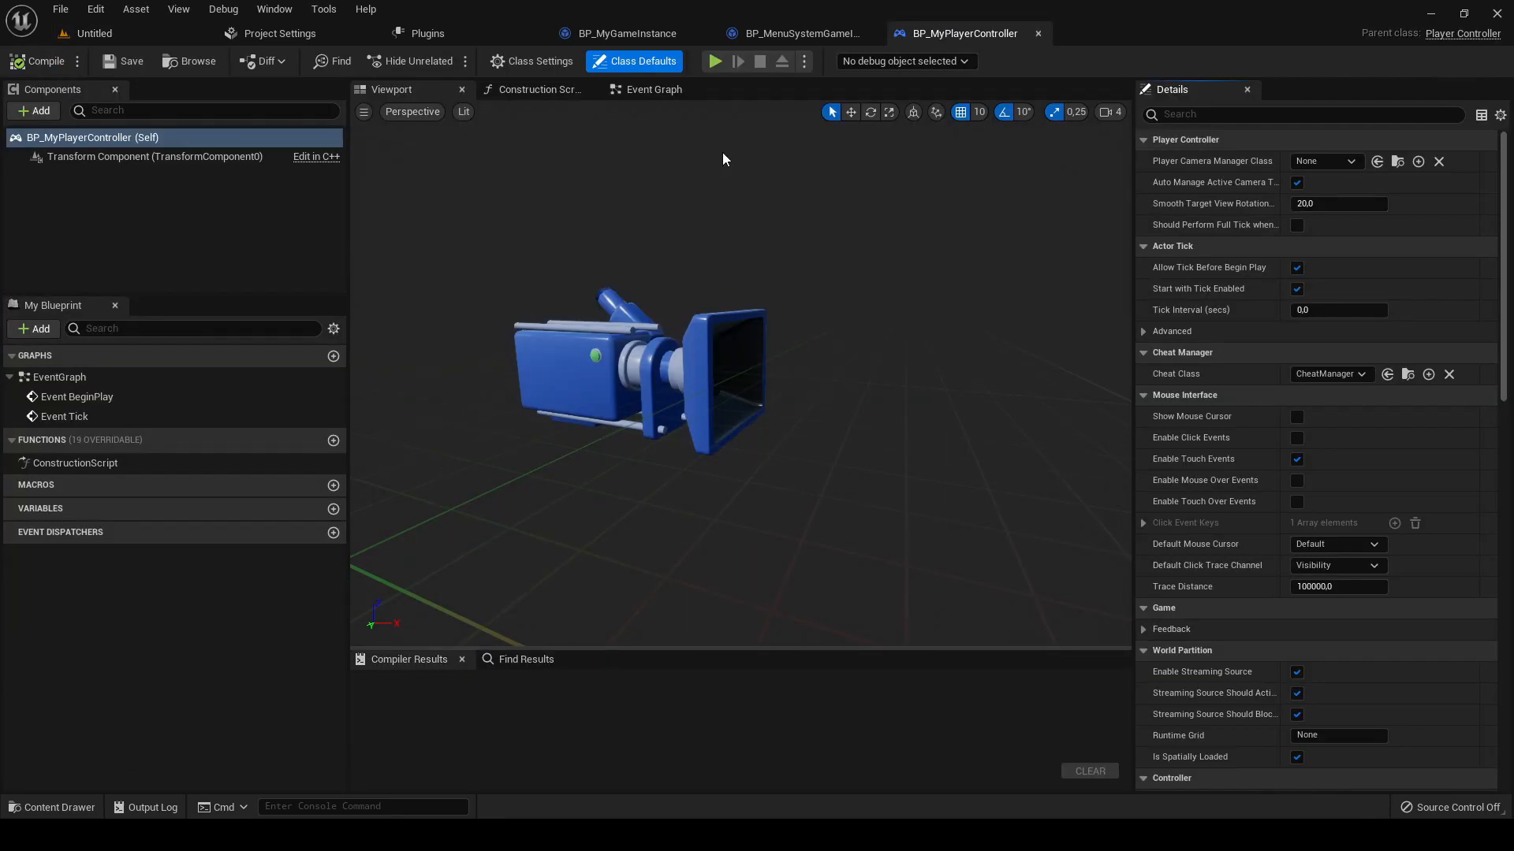
left_click(34, 110)
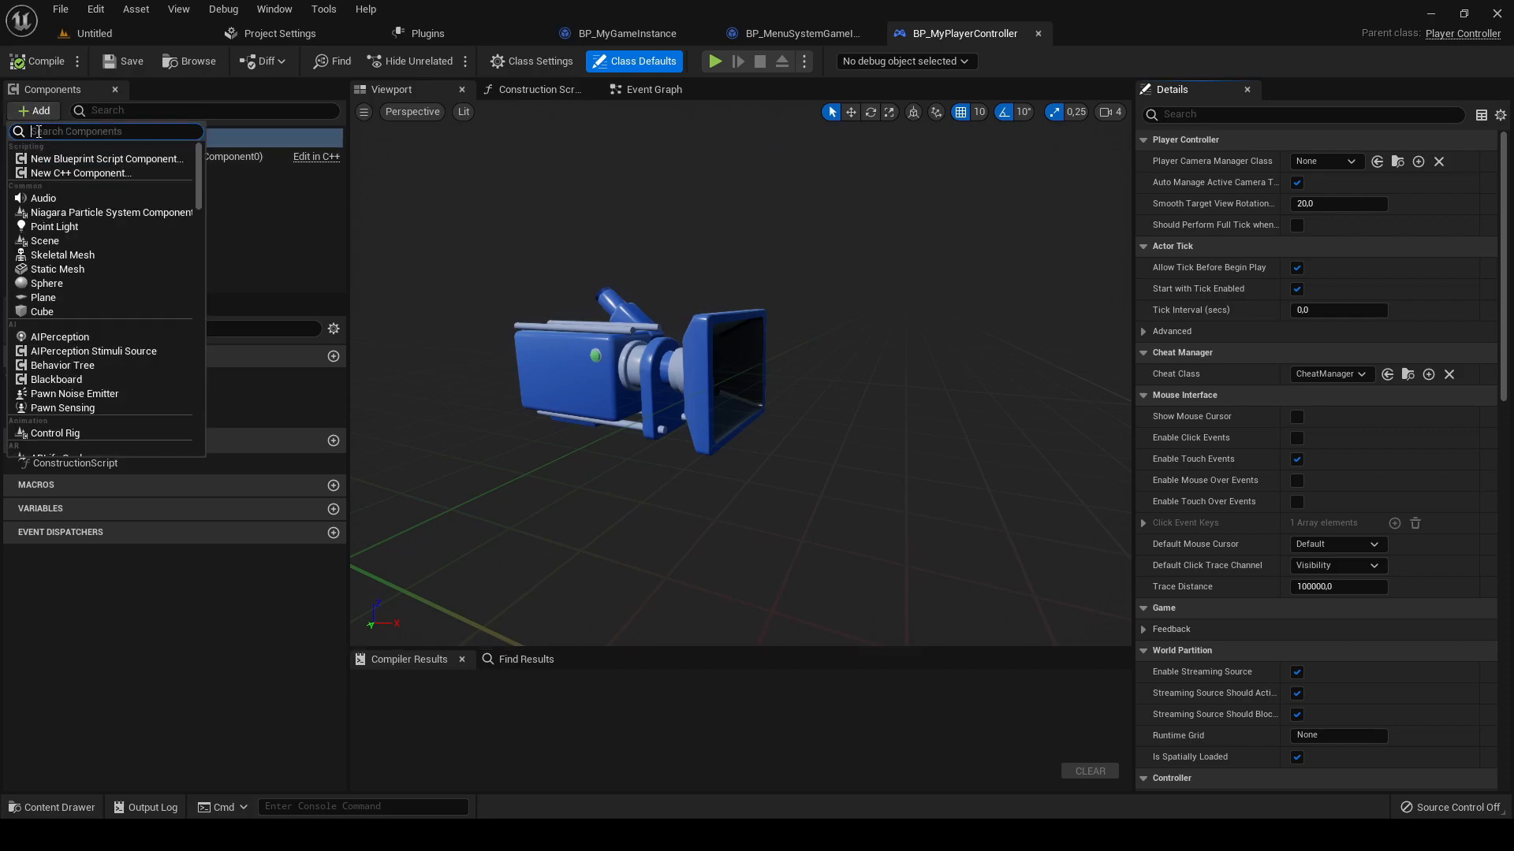
type("menu controller")
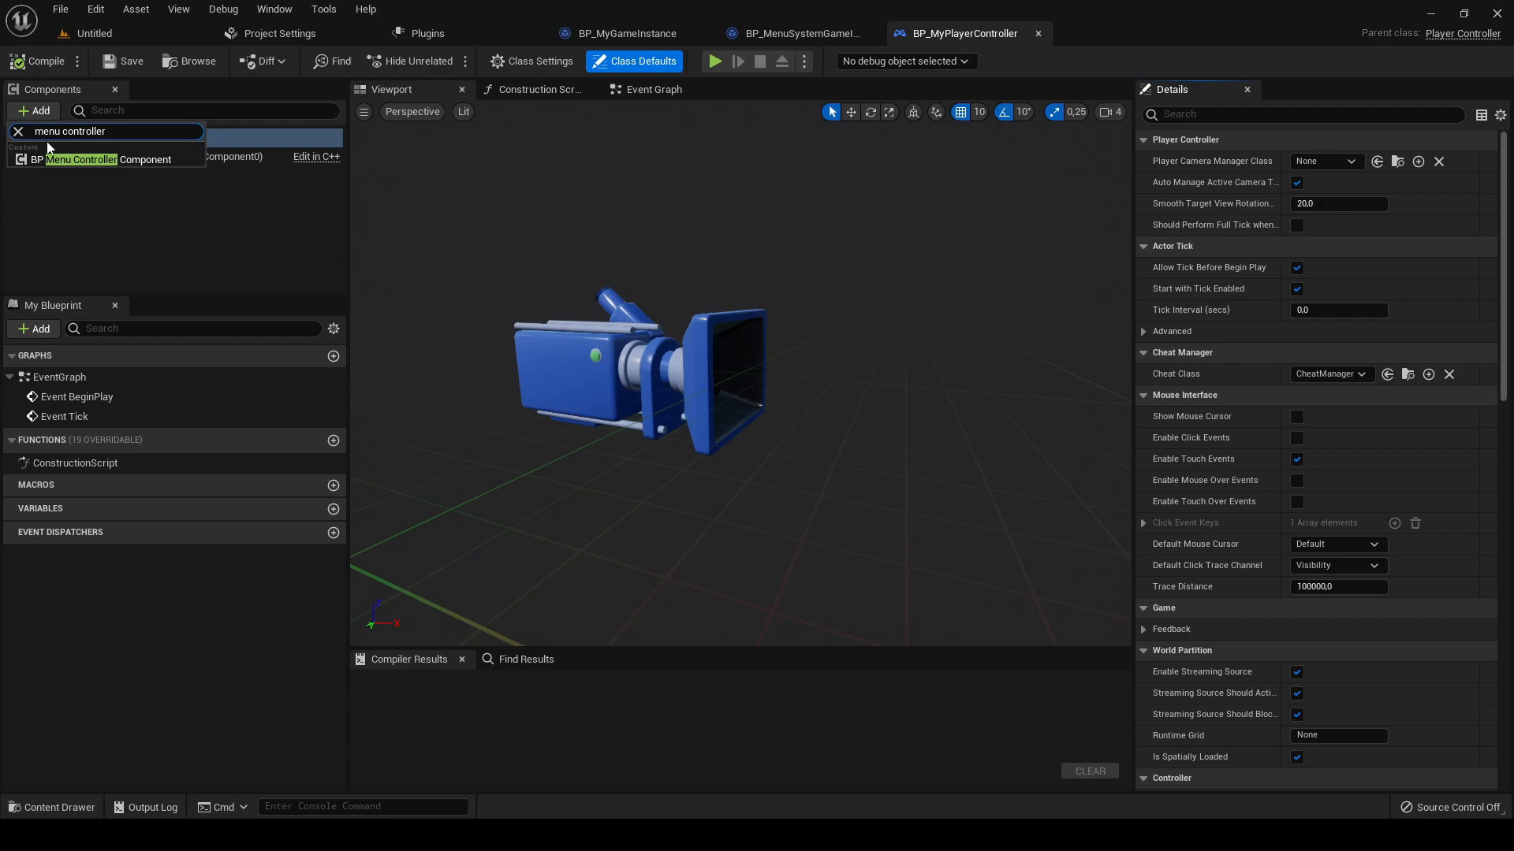
left_click(50, 162)
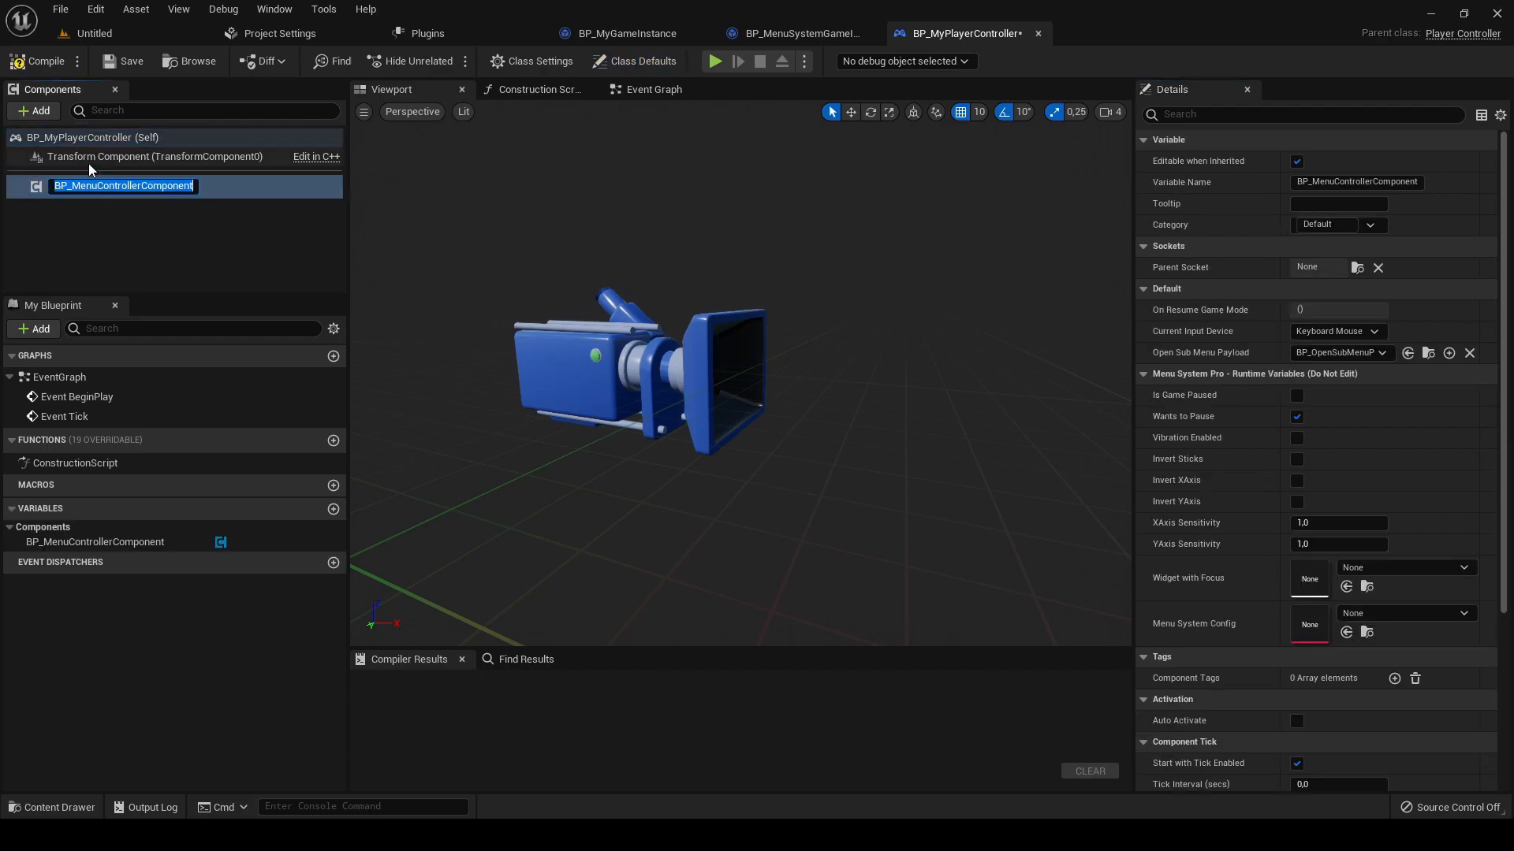
left_click(128, 237)
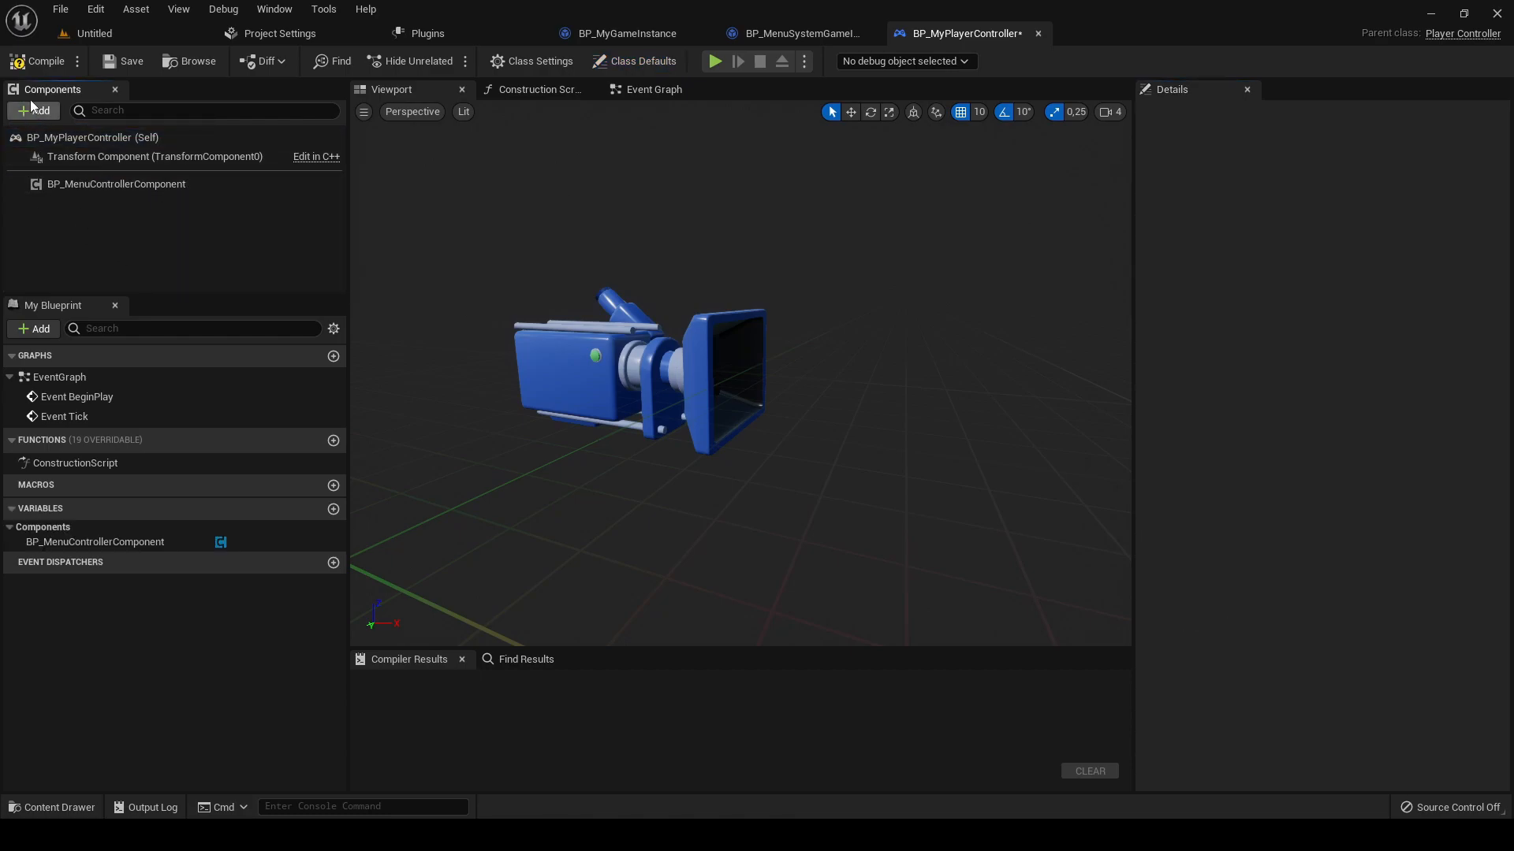
left_click(41, 61)
left_click(128, 60)
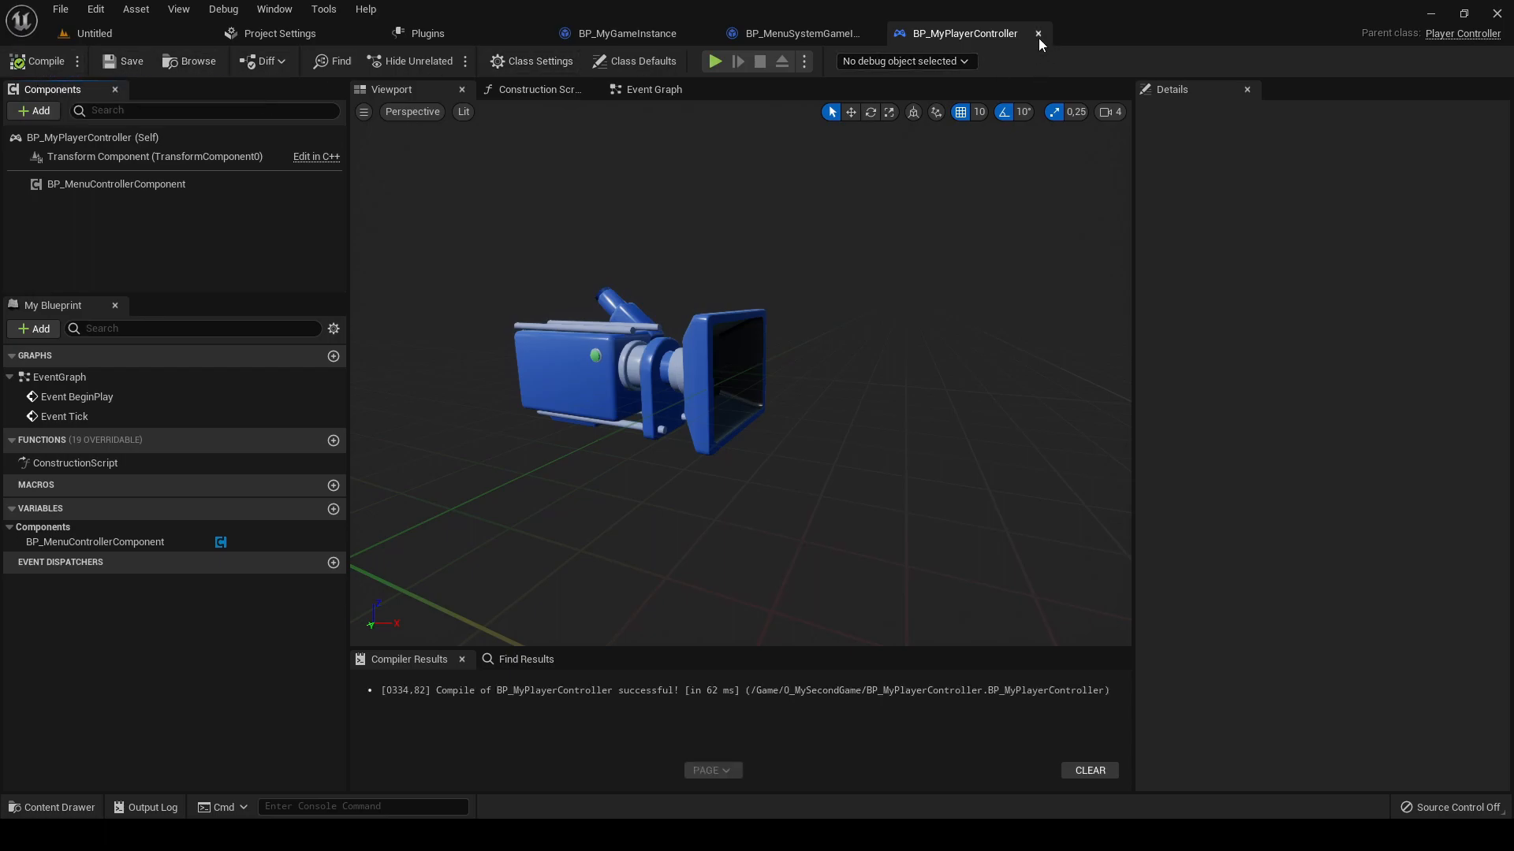
- Close the BP_MyPlayerController, BP_MenuSystemGameInstance and BP_MyGameInstance blueprint editors and return to the level
left_click(1037, 34)
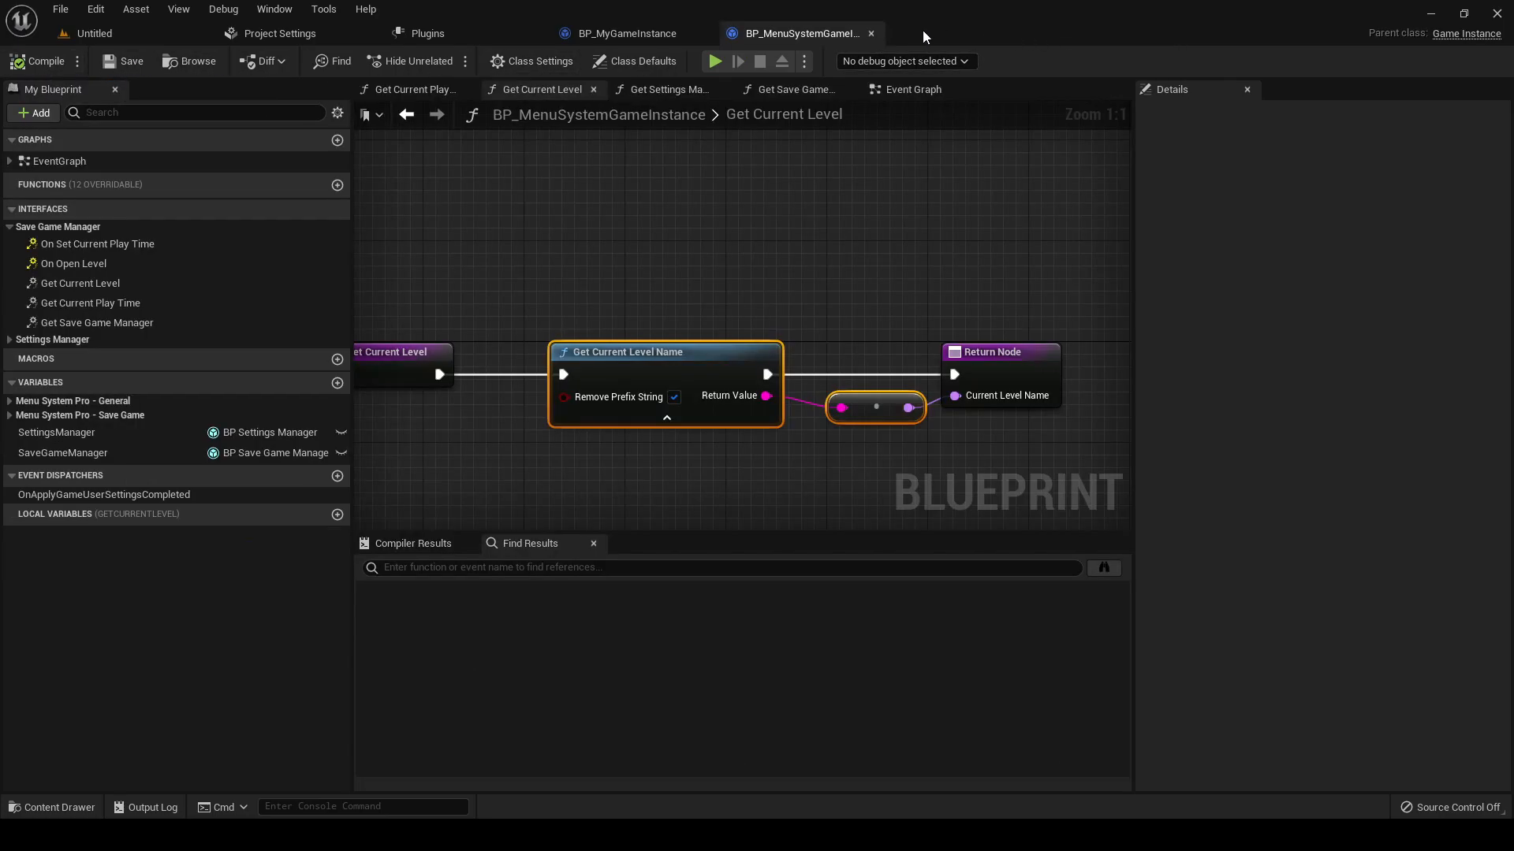
left_click(871, 34)
left_click(704, 35)
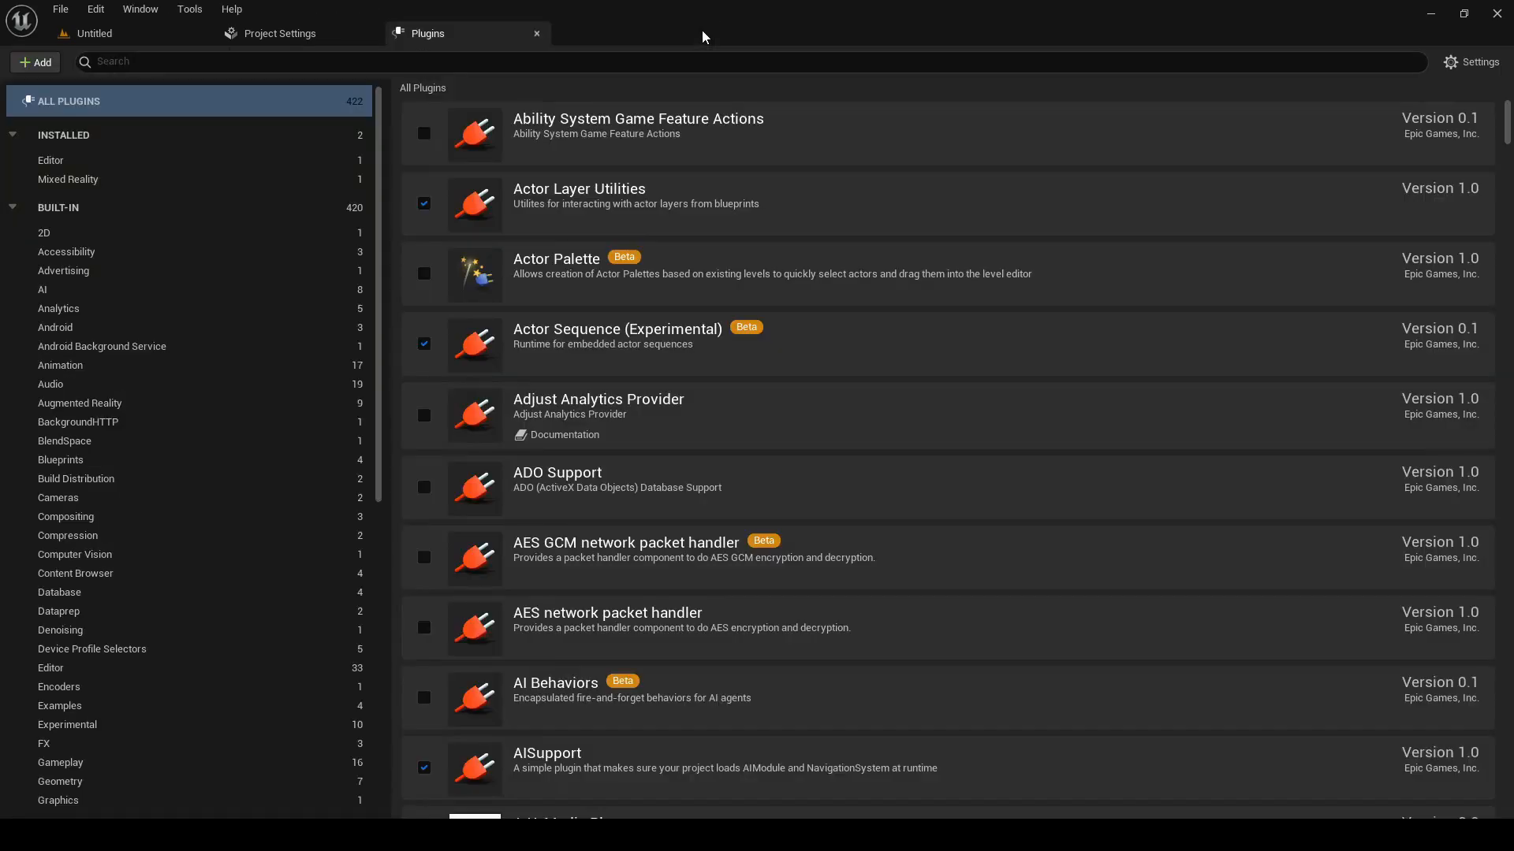
left_click(93, 34)
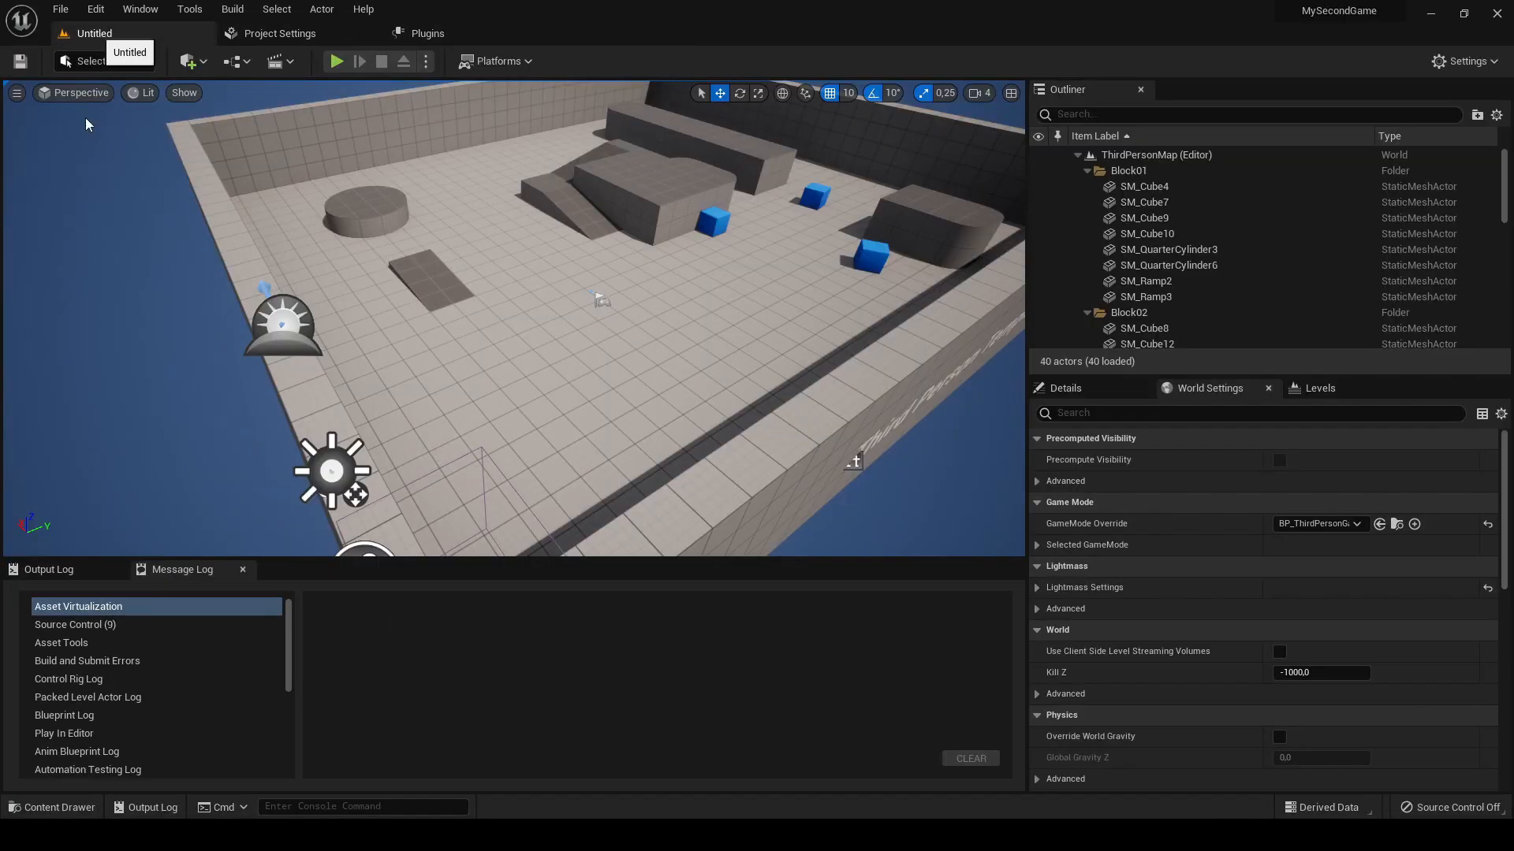
- Open BP_ThirdPersonGameMode from the 0_MySecondGame folder and set its Player Controller Class to BP_MyPlayerController
left_click(39, 809)
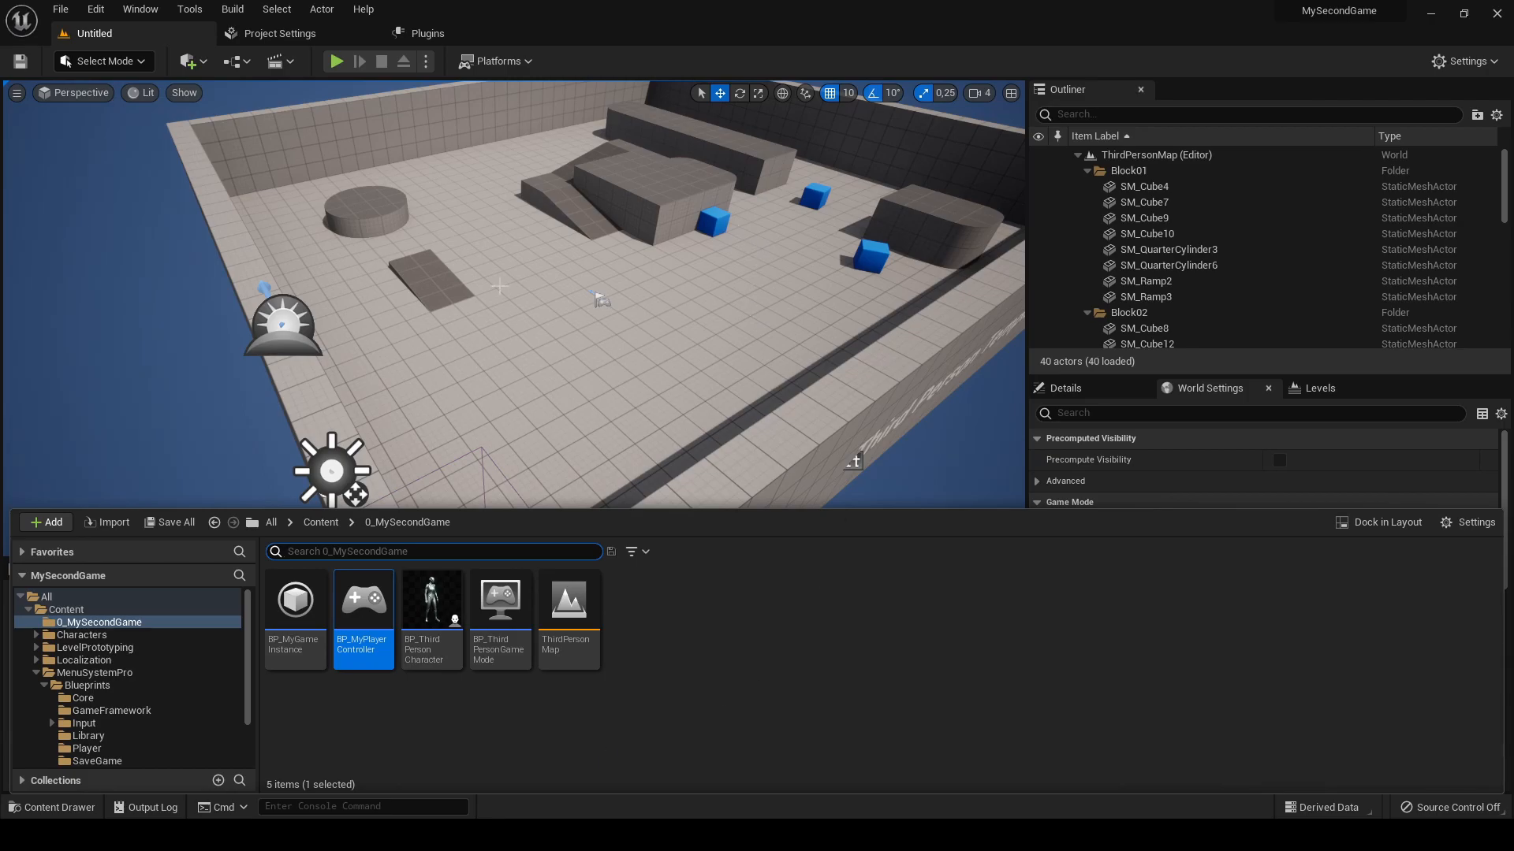
double_click(1285, 9)
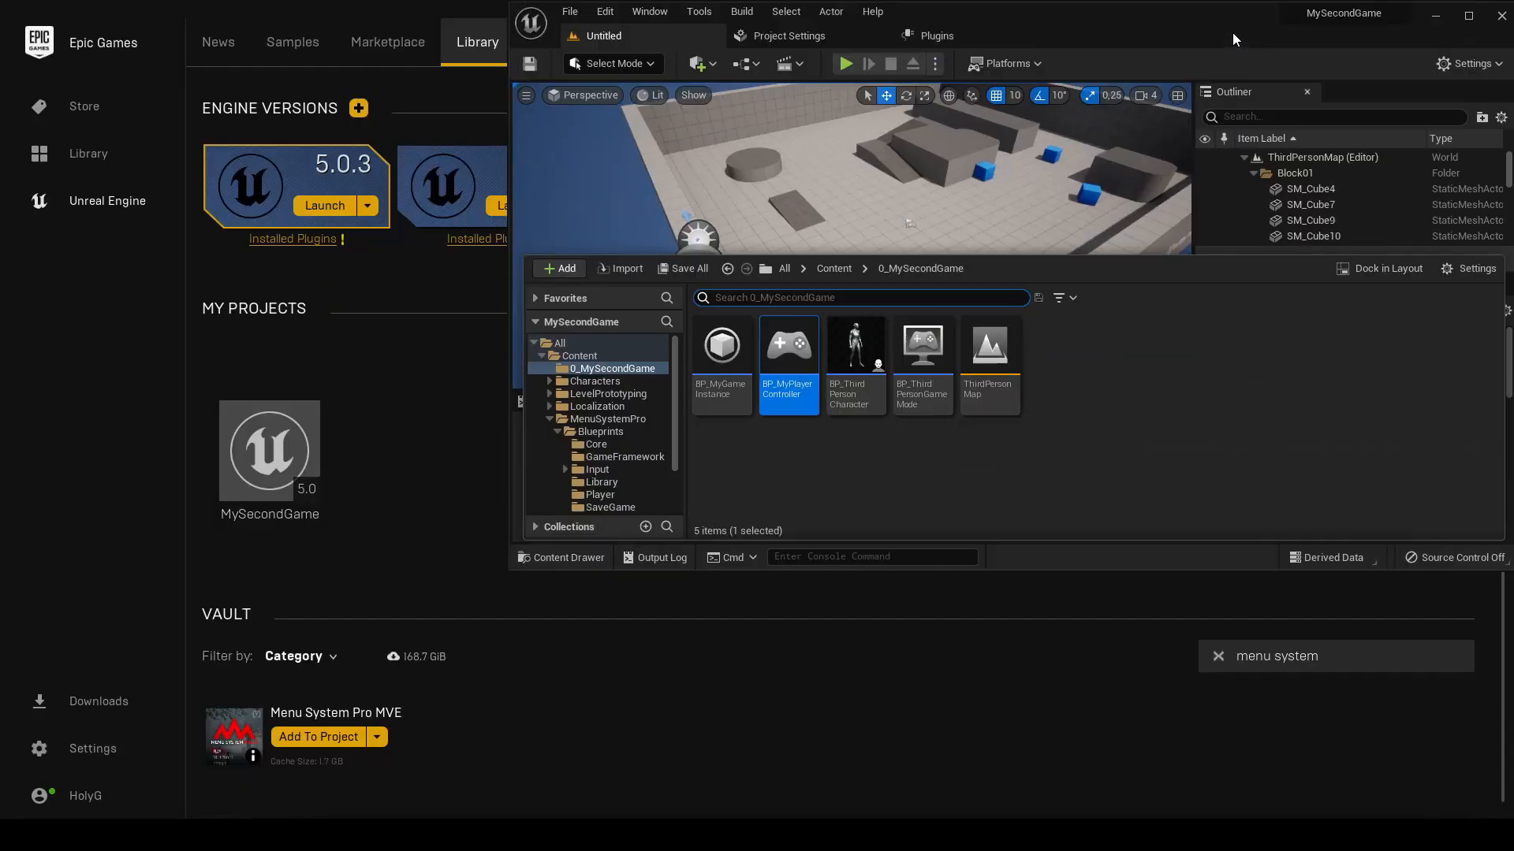
double_click(1148, 30)
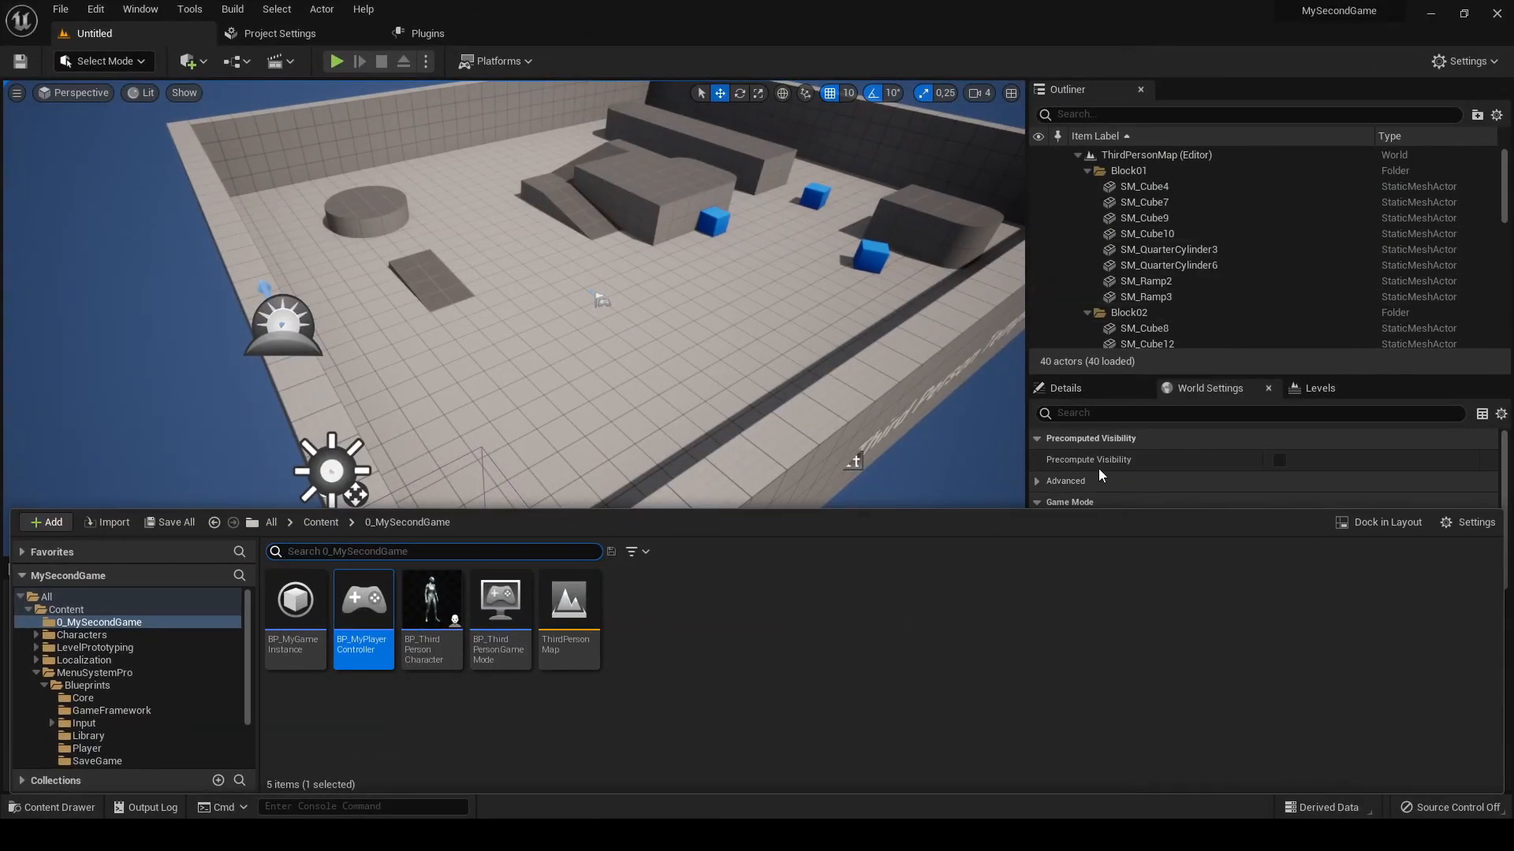
left_click(684, 664)
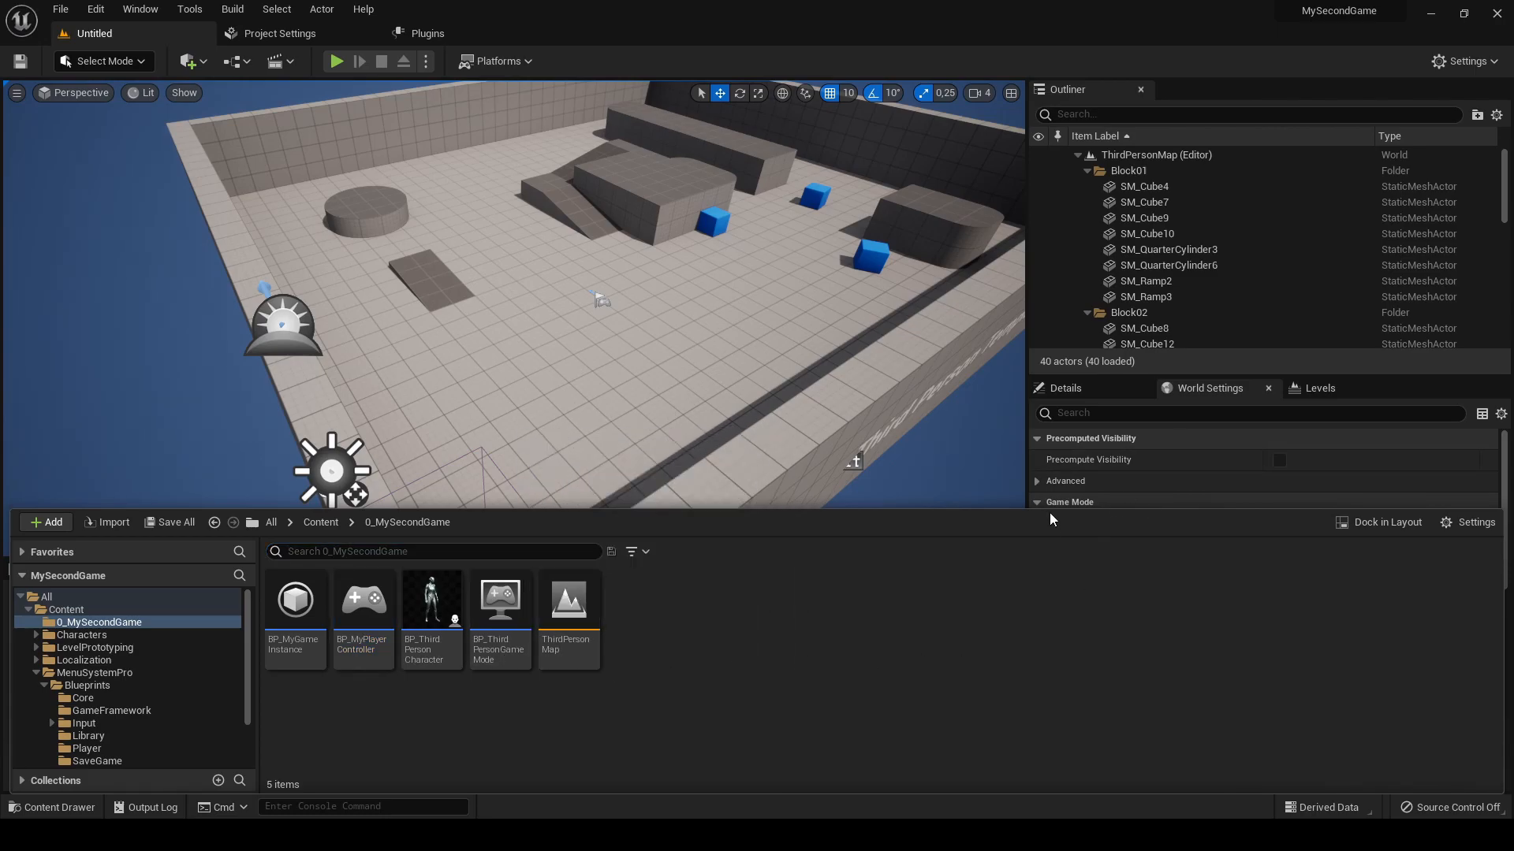
double_click(511, 644)
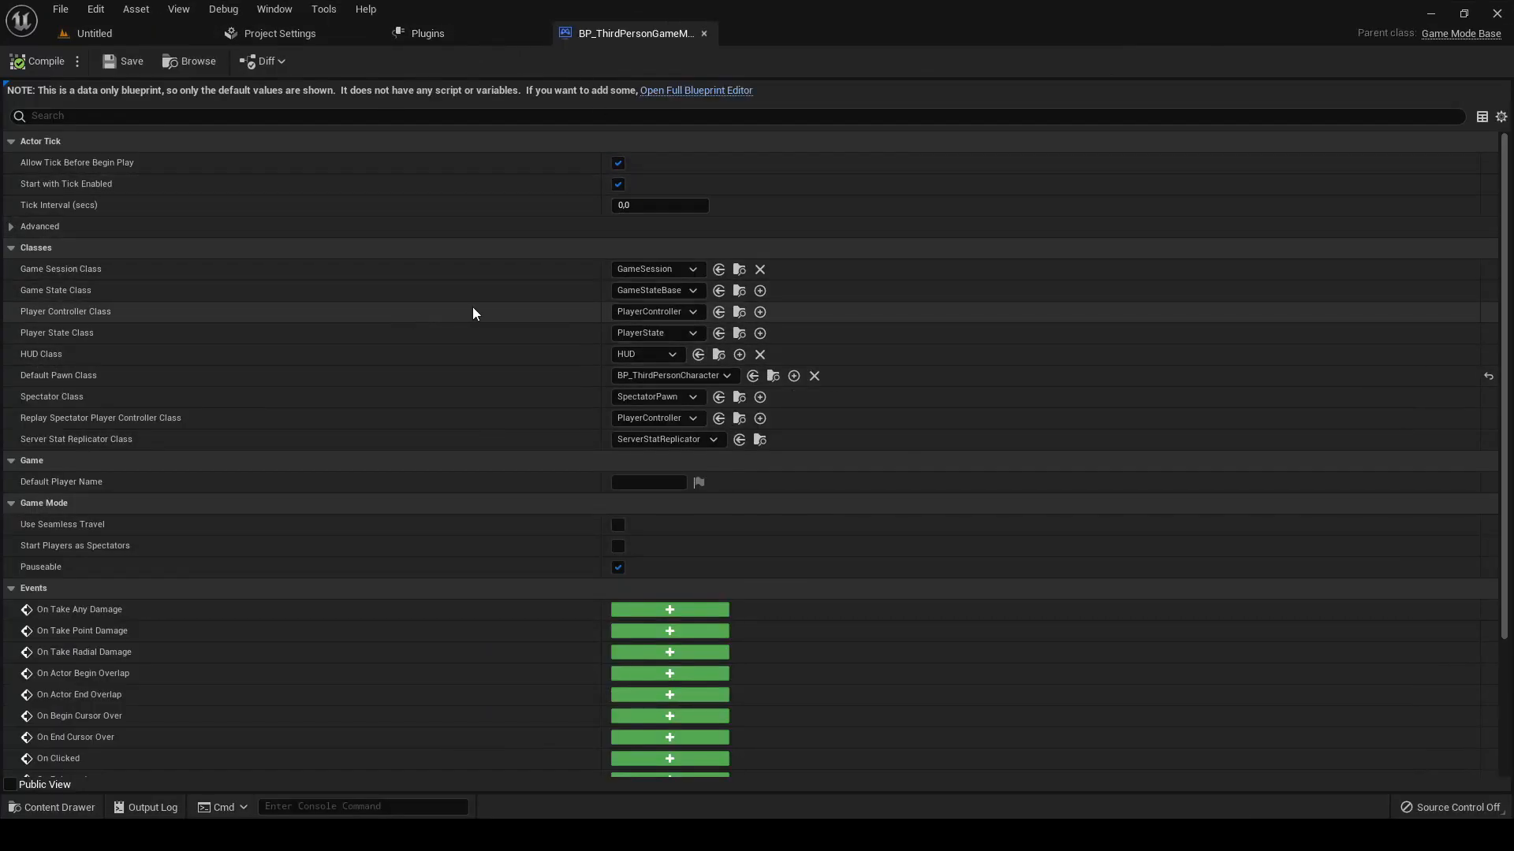
left_click(678, 314)
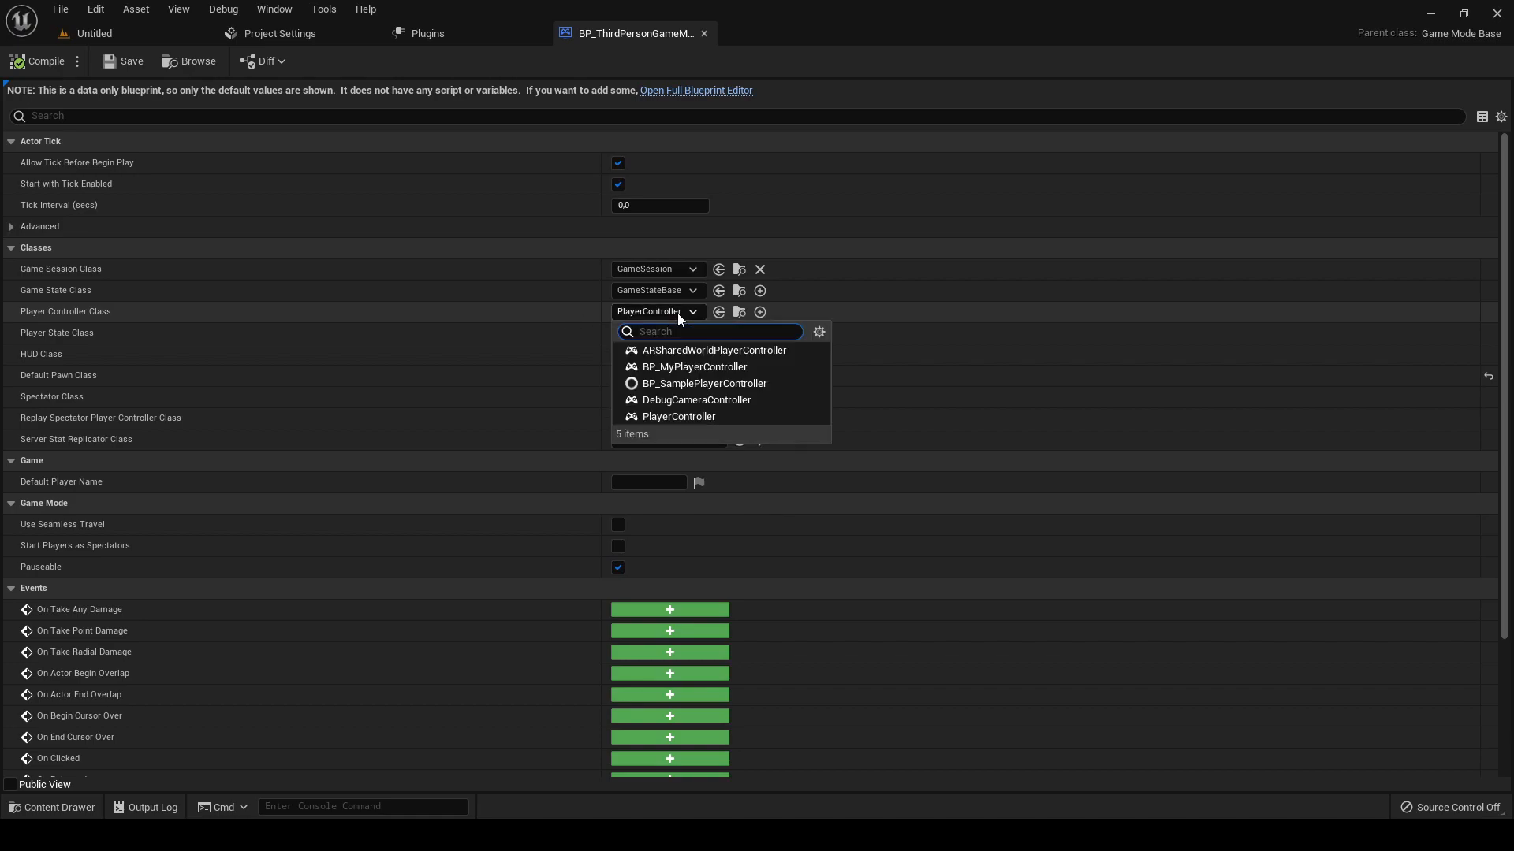
left_click(694, 368)
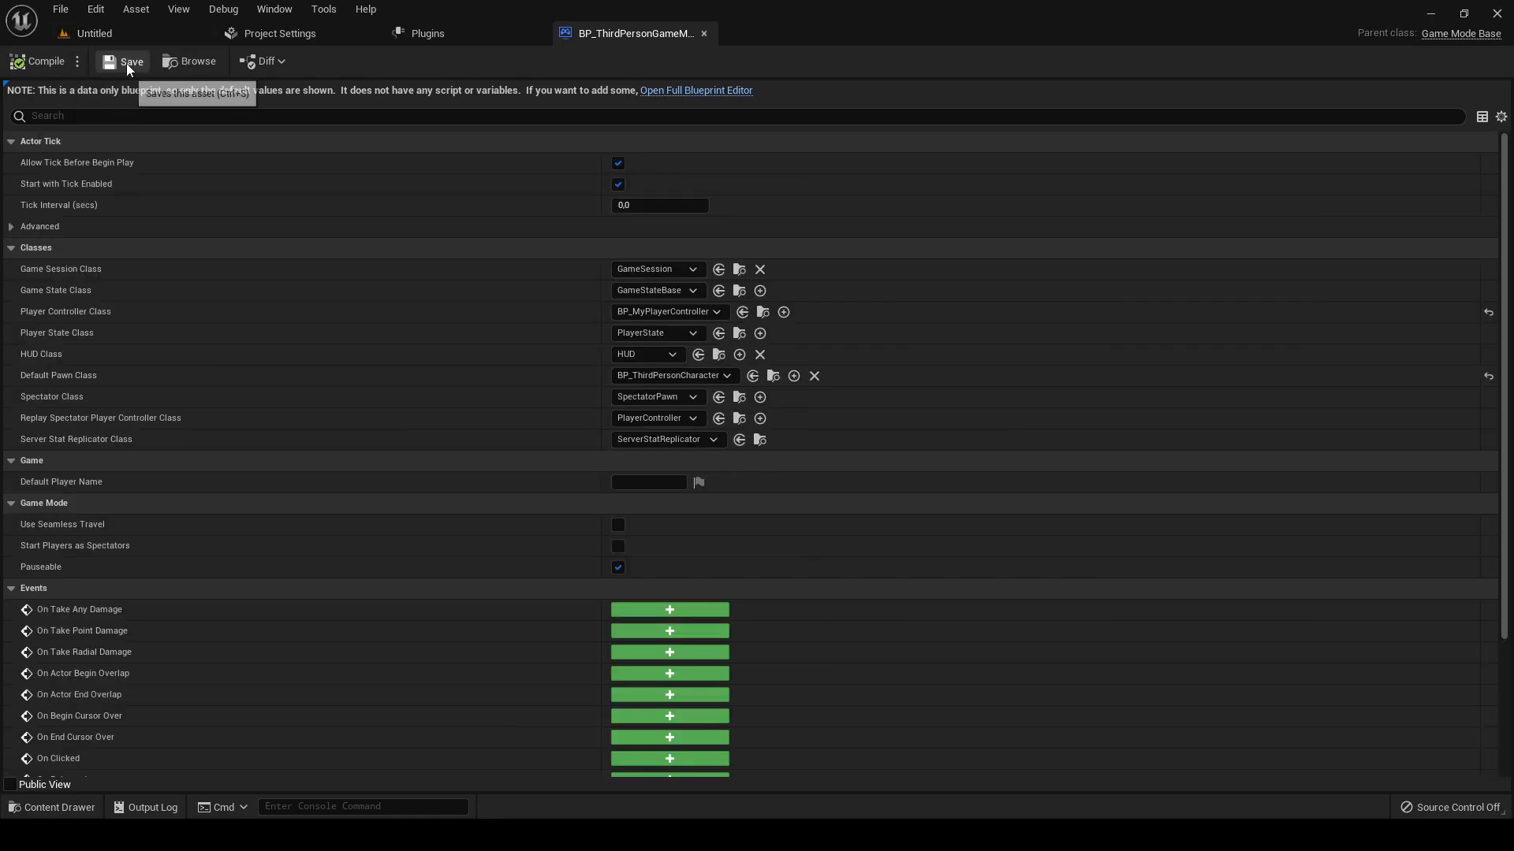
- Return to the level and check the GameMode Override in its World Settings
left_click(118, 34)
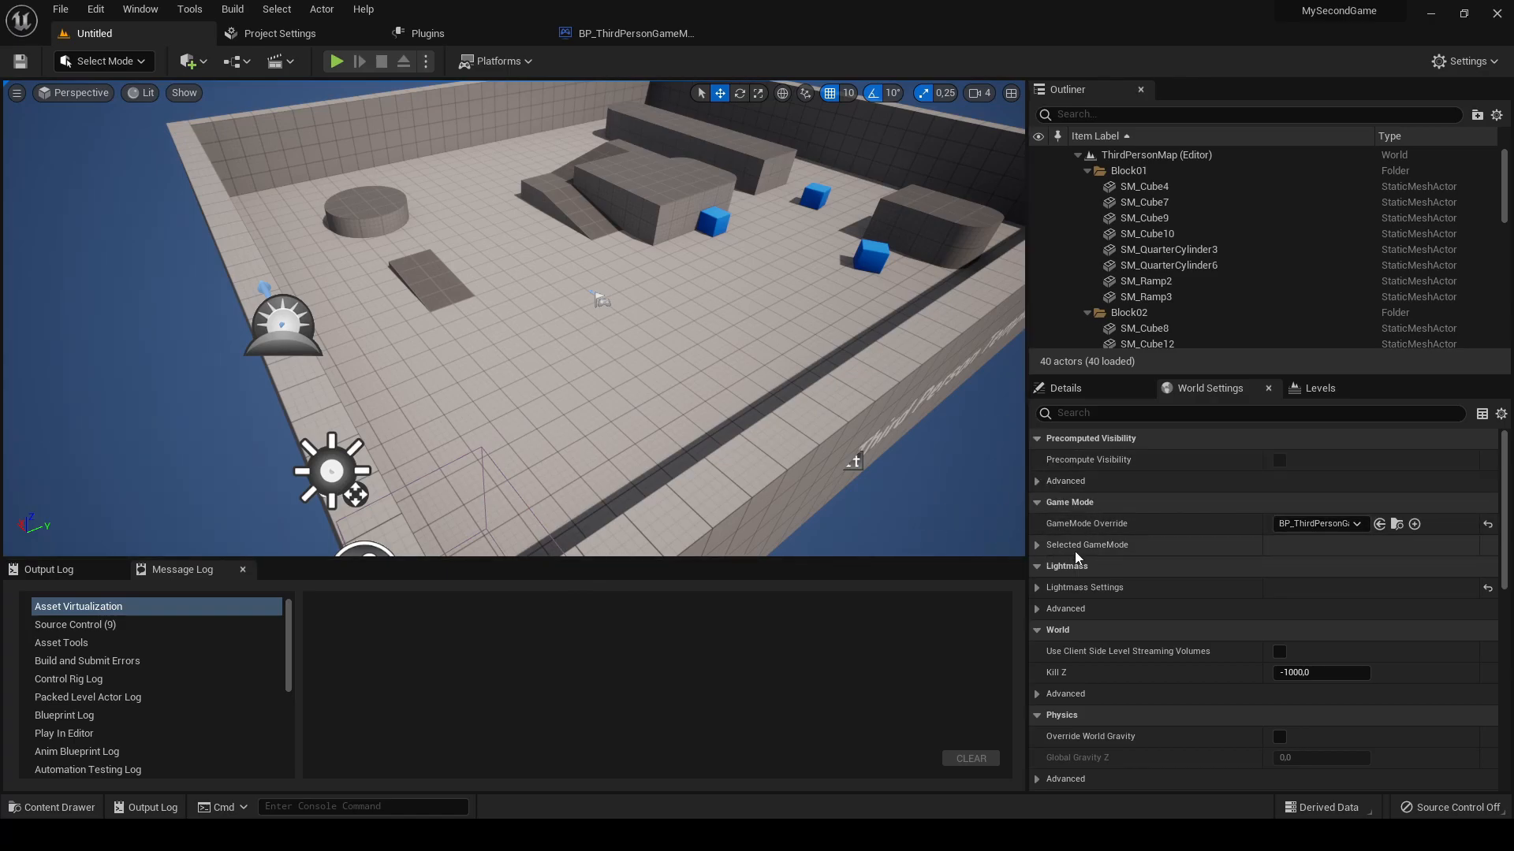
left_click(1091, 389)
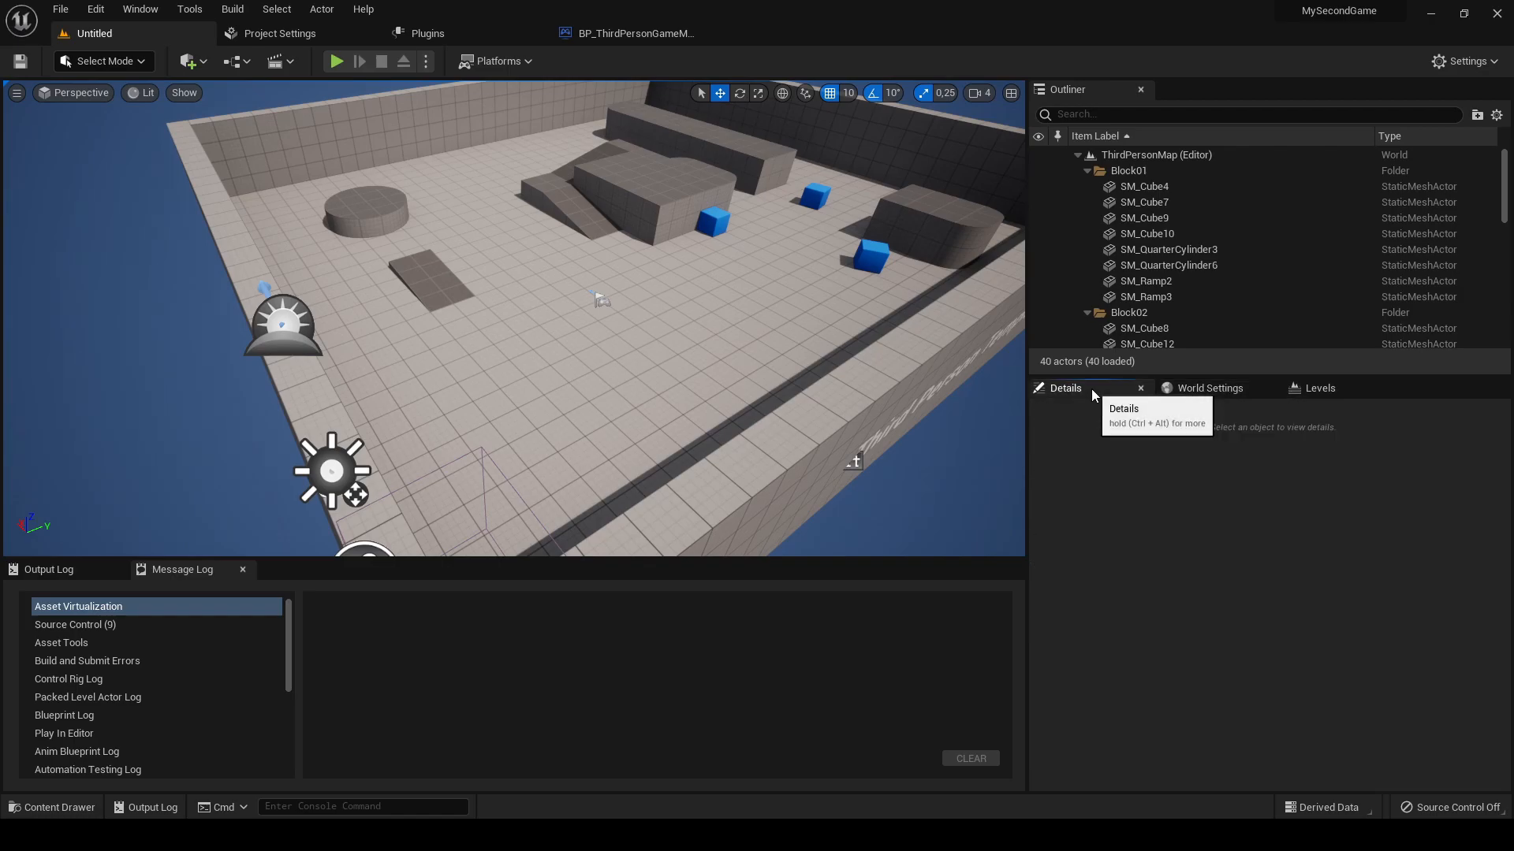
left_click(1211, 396)
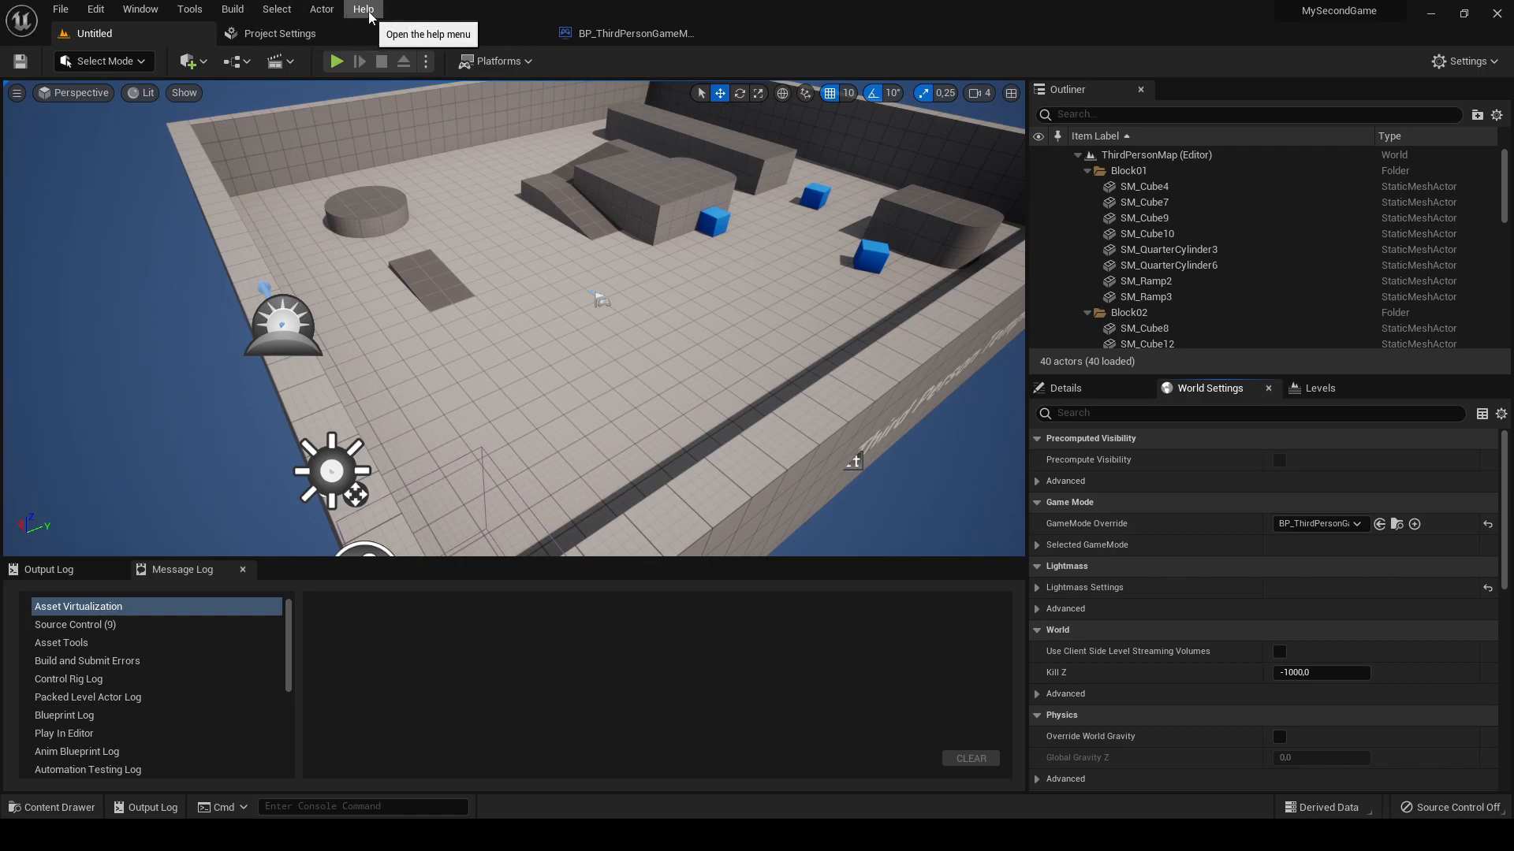
- Examine the classes assigned under Selected GameMode in the level's World Settings
left_click_drag(506, 11, 332, 7)
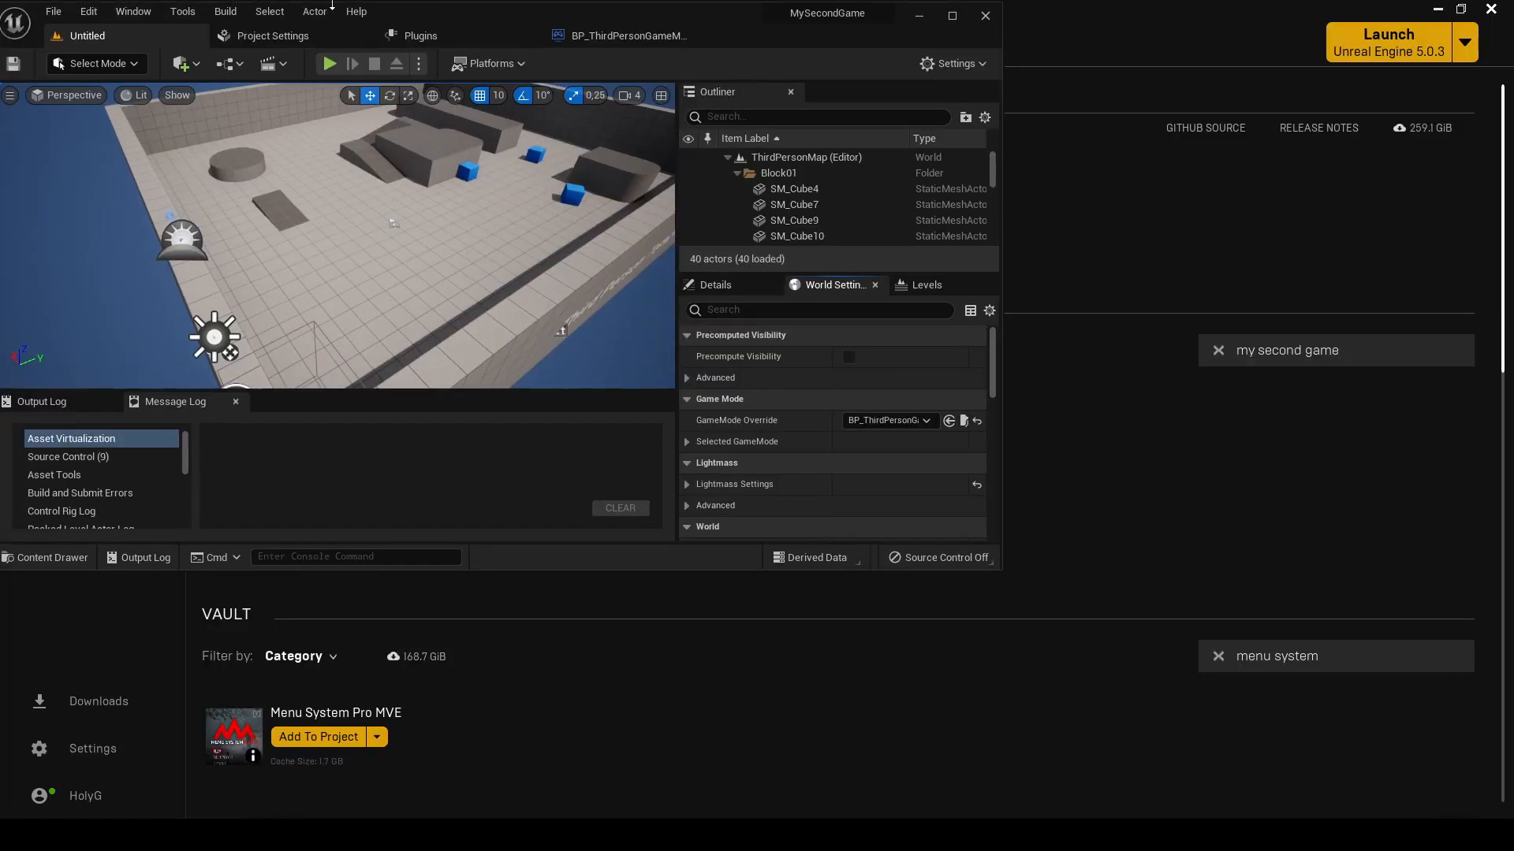
double_click(455, 14)
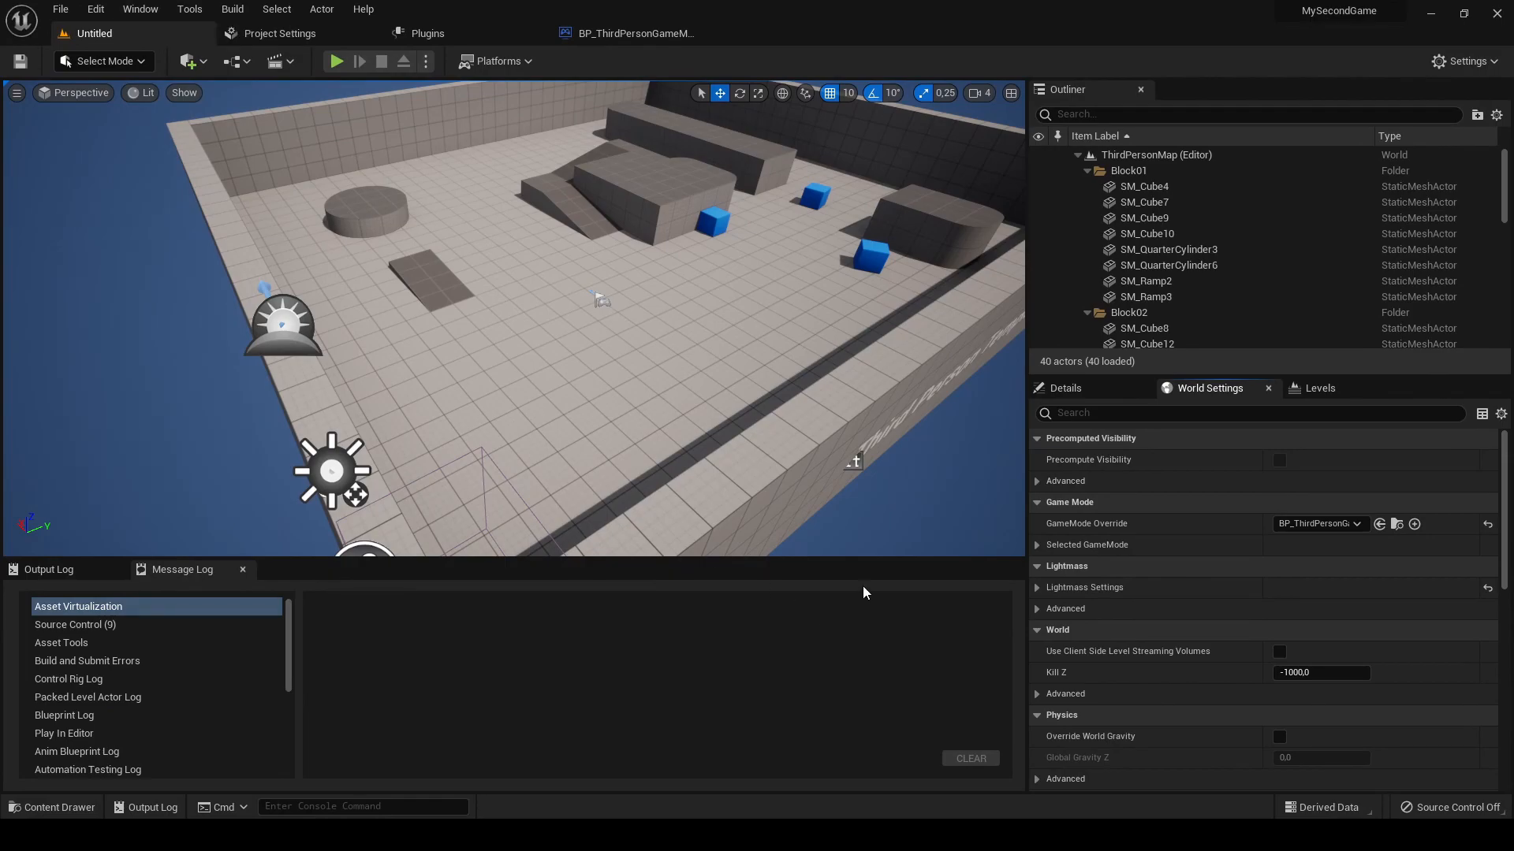
left_click(141, 9)
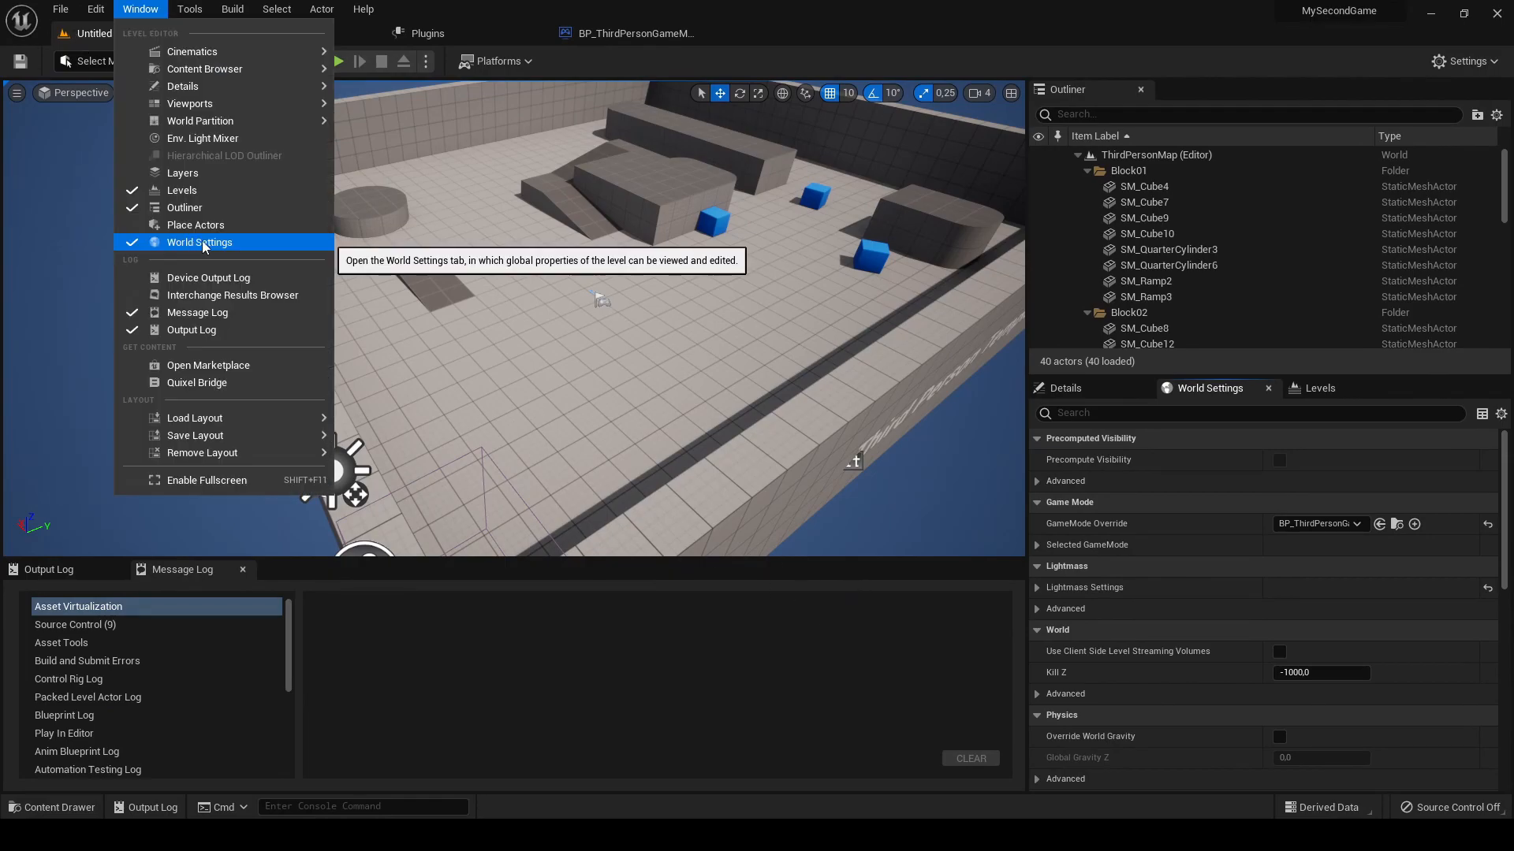
left_click(986, 47)
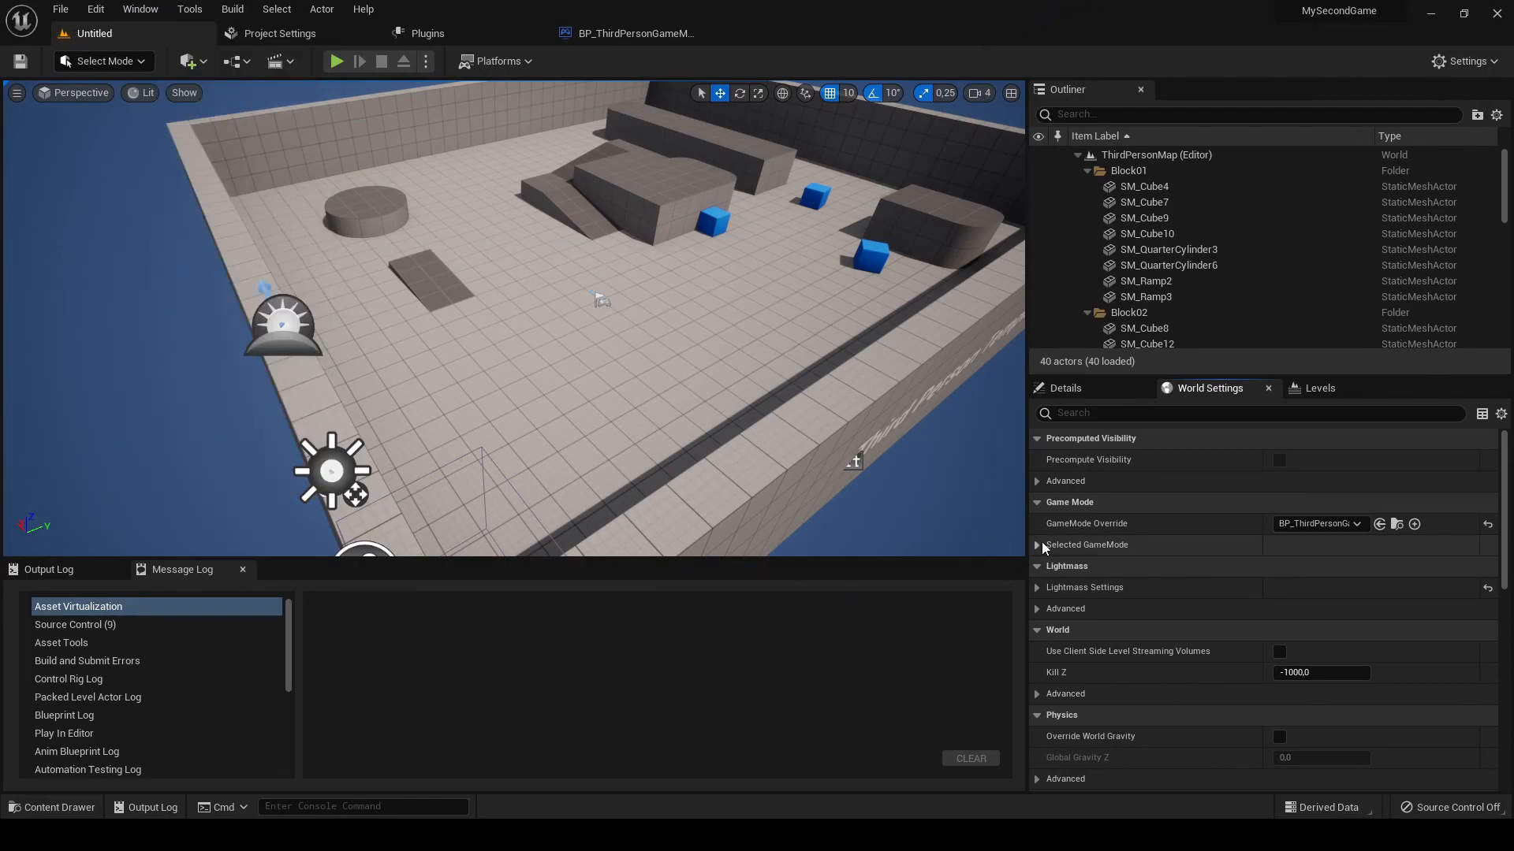
left_click(1037, 544)
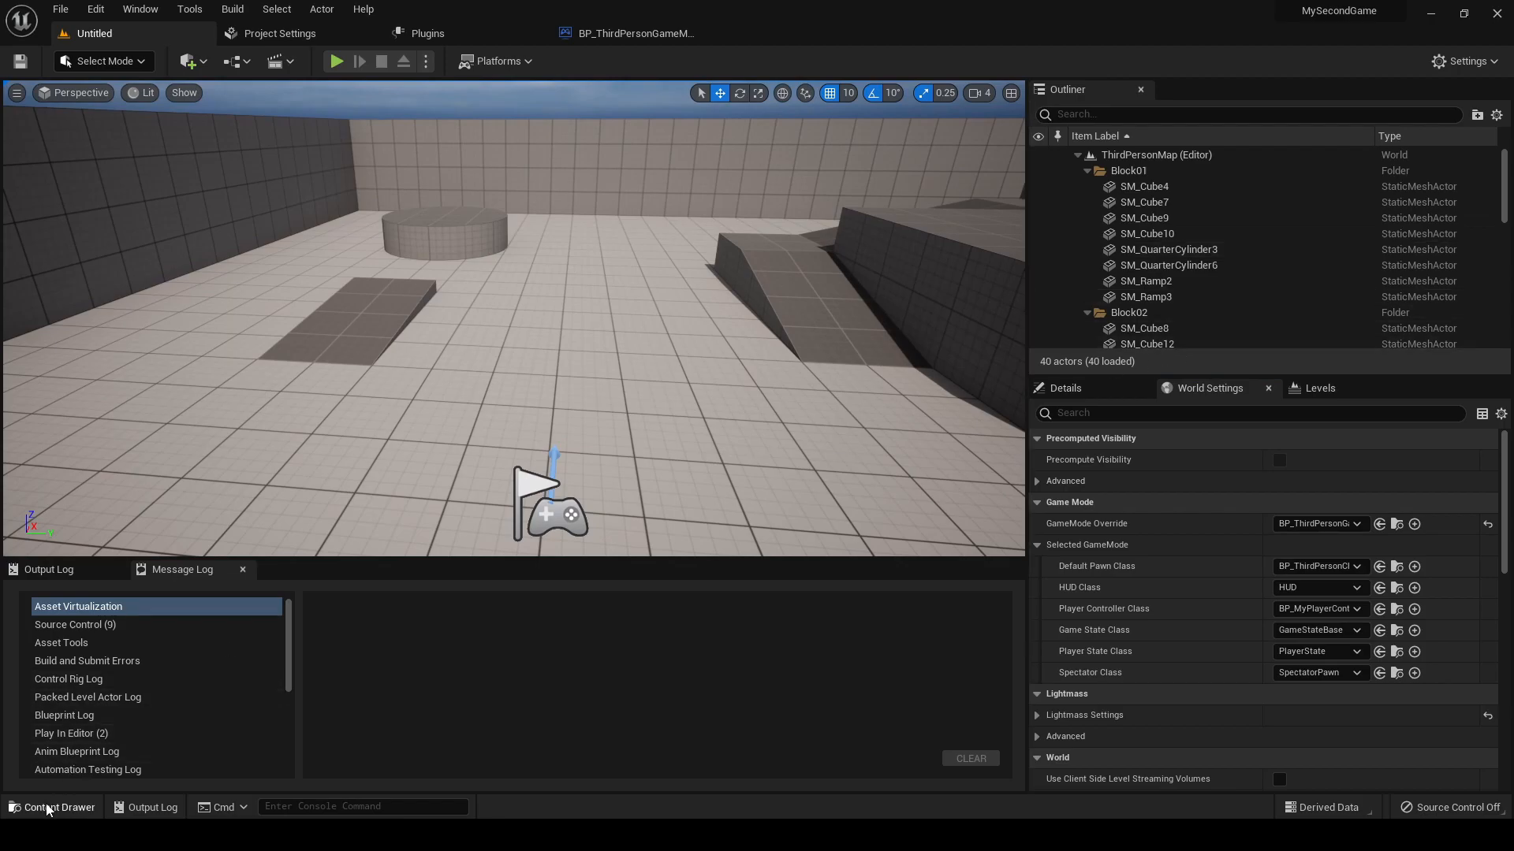
- Place BP_MenuSystemActor from the MenuSystemPro/Blueprints/Core folder into the level near the player start
left_click(47, 808)
scroll(68, 694, "down", 3)
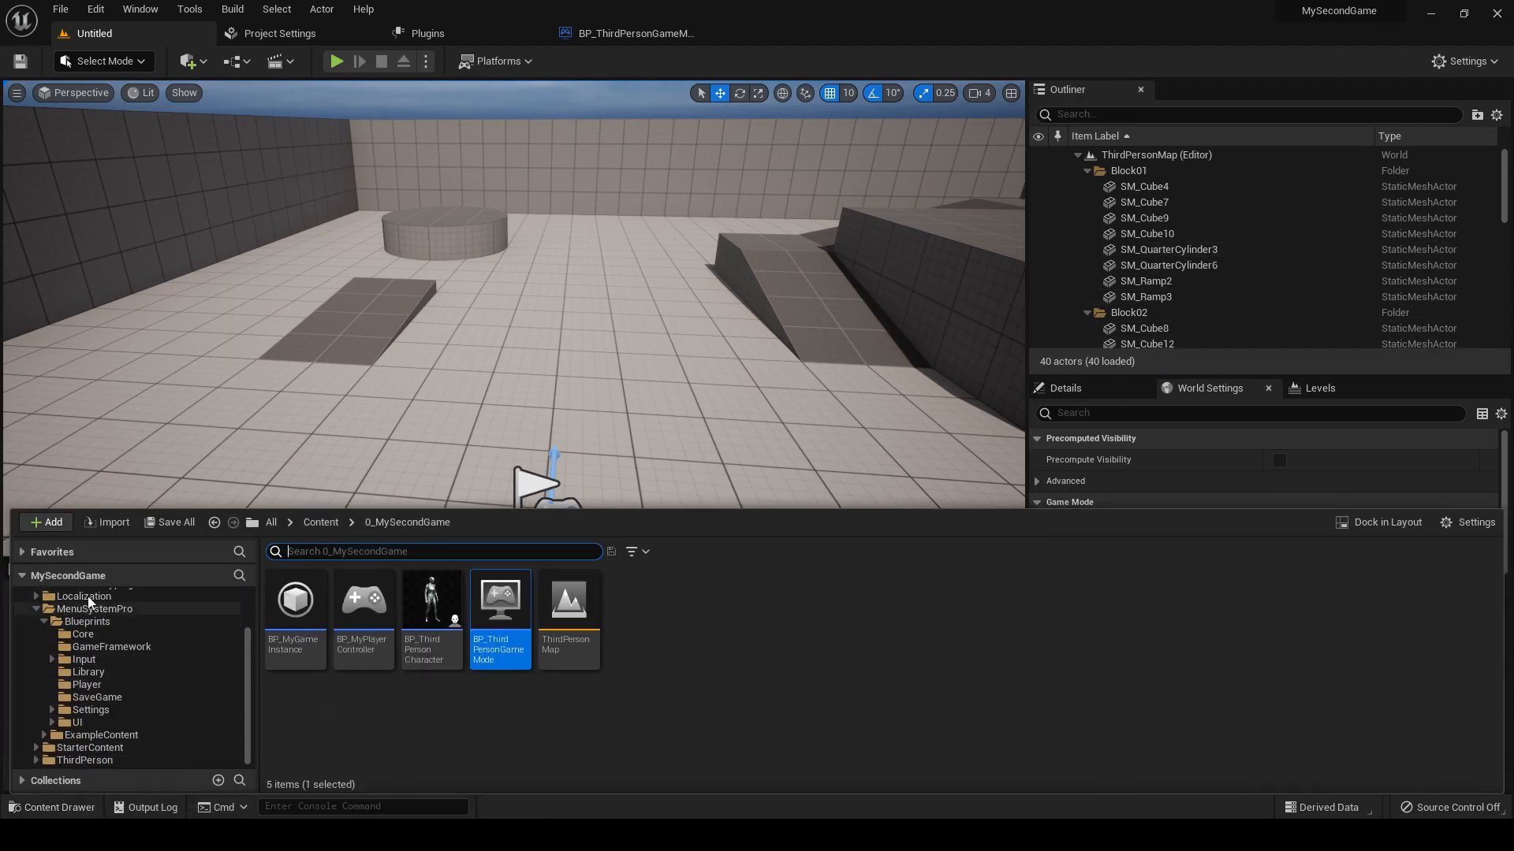
scroll(88, 611, "up", 3)
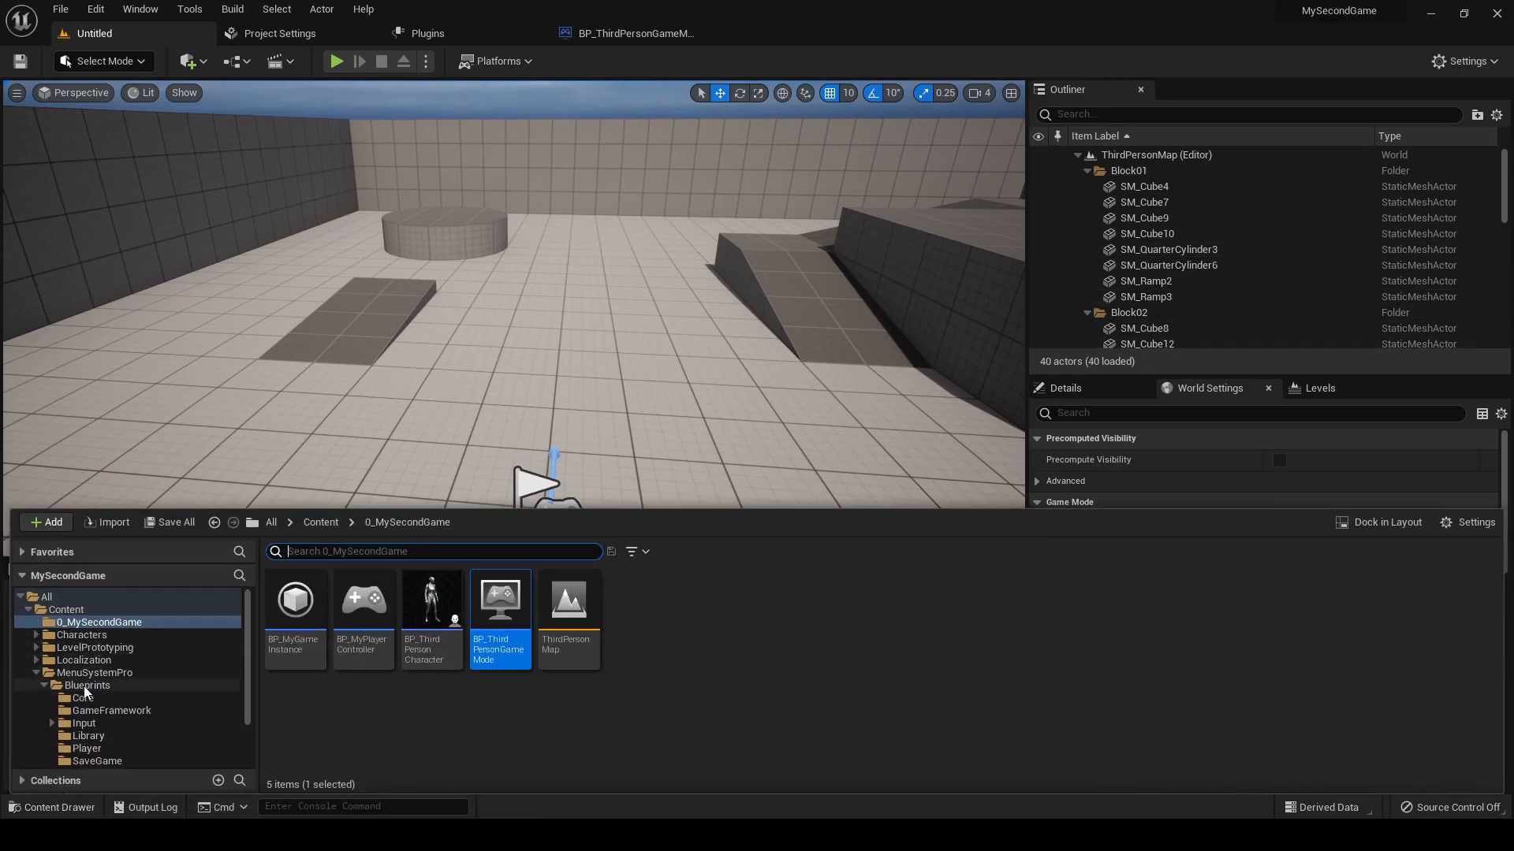
left_click(87, 686)
left_click(83, 699)
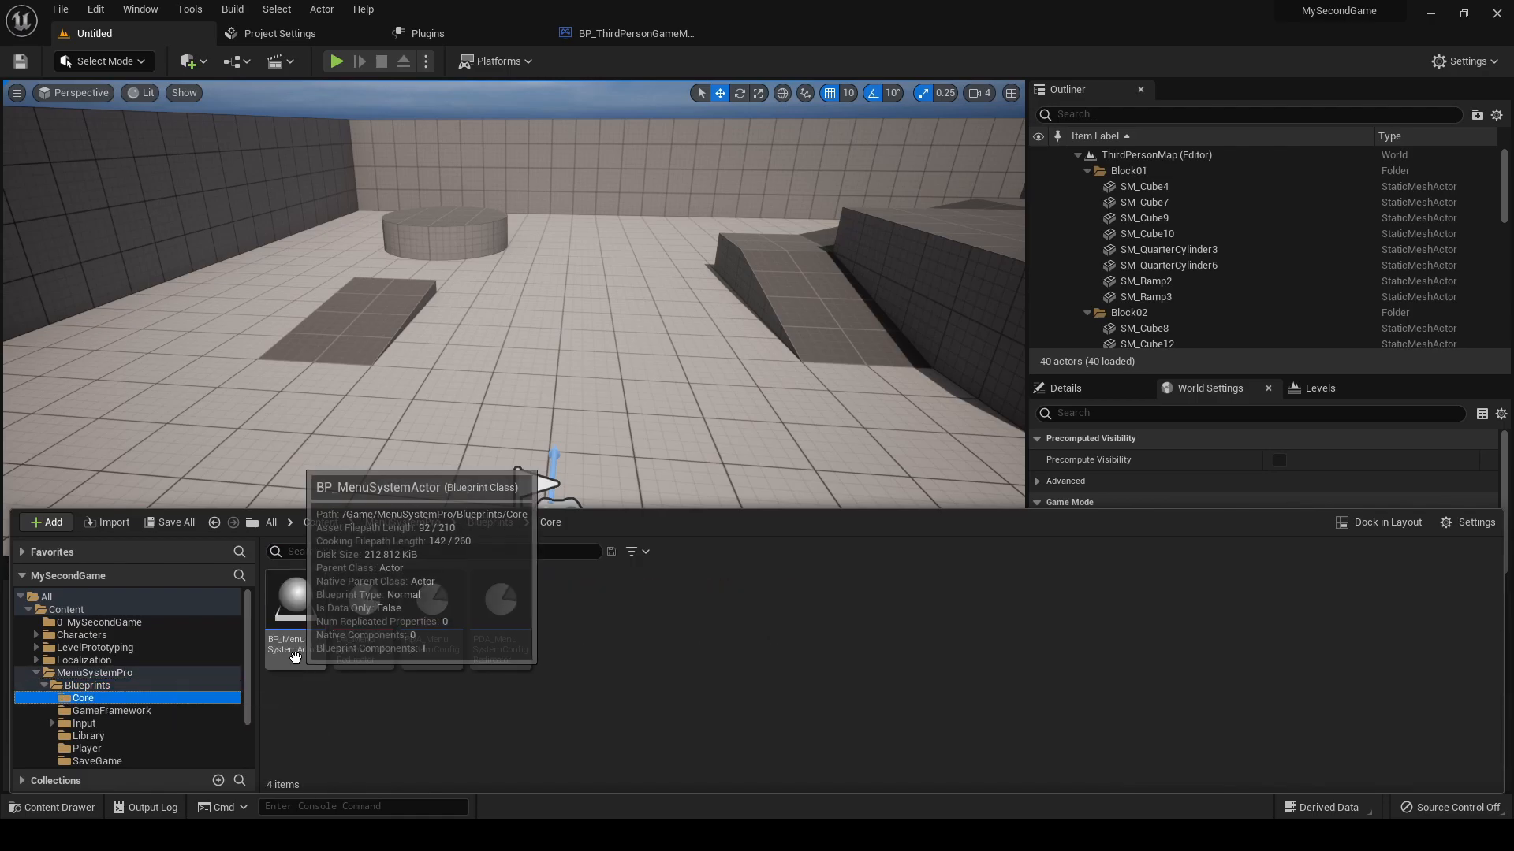
left_click_drag(295, 656, 616, 436)
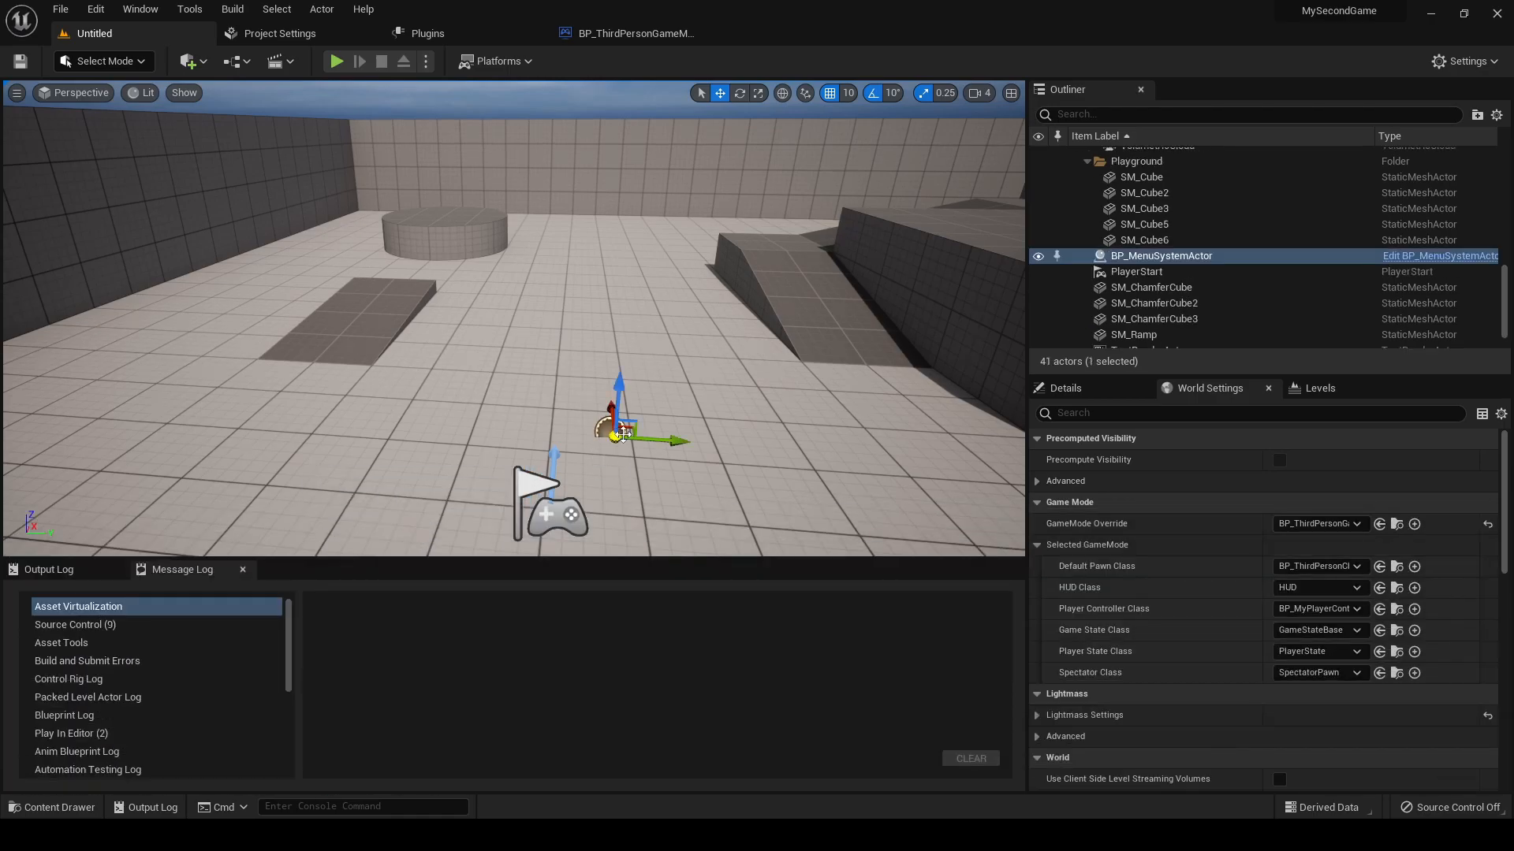
- Group BP_MenuSystemActor in a new Outliner folder named 0_MenuSystemPro
scroll(1155, 284, "up", 1)
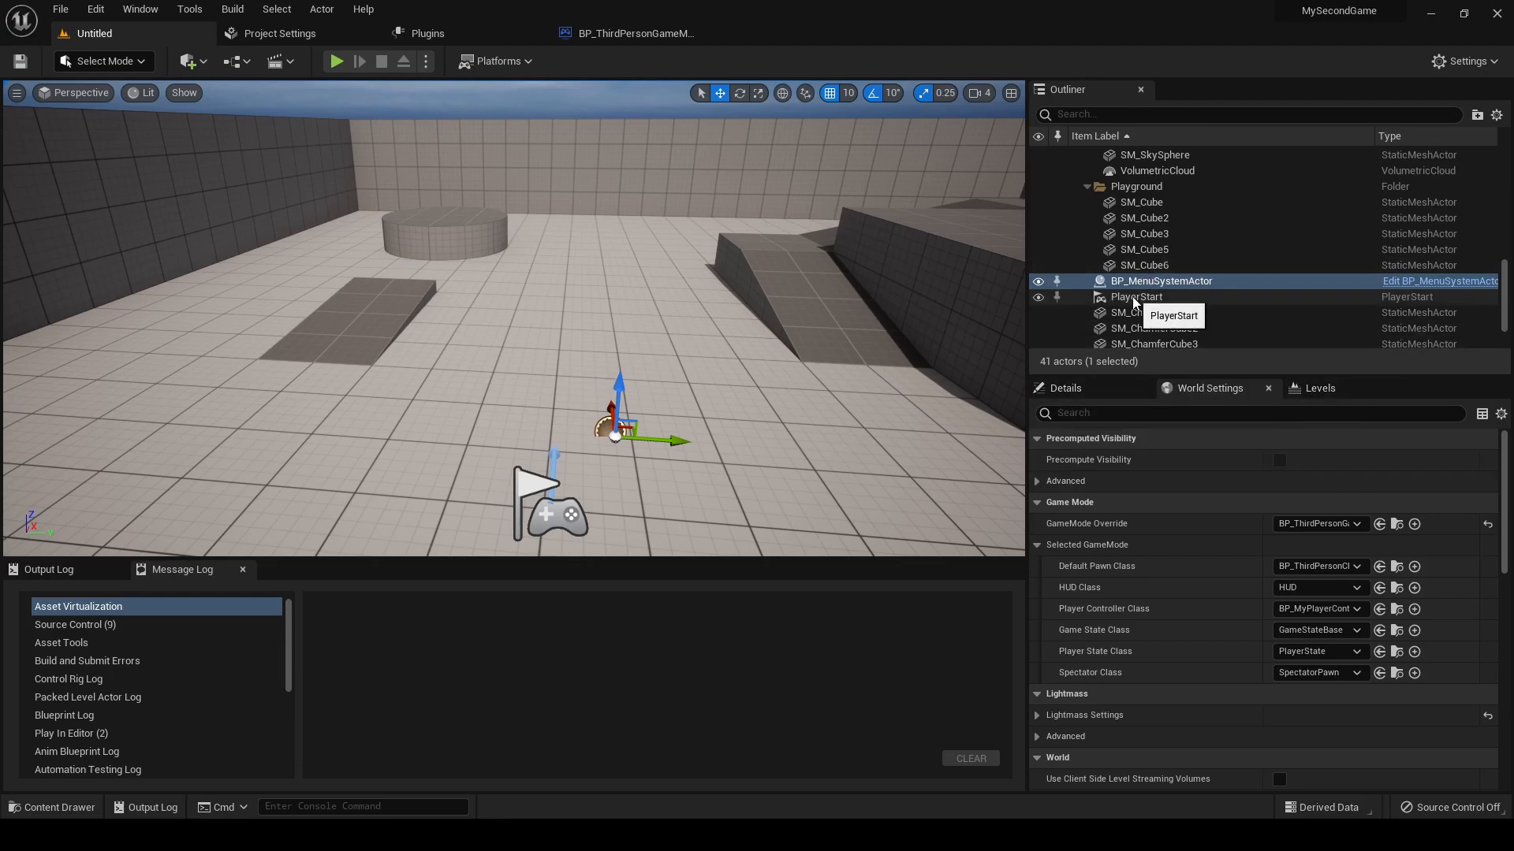
left_click(1477, 116)
type("0")
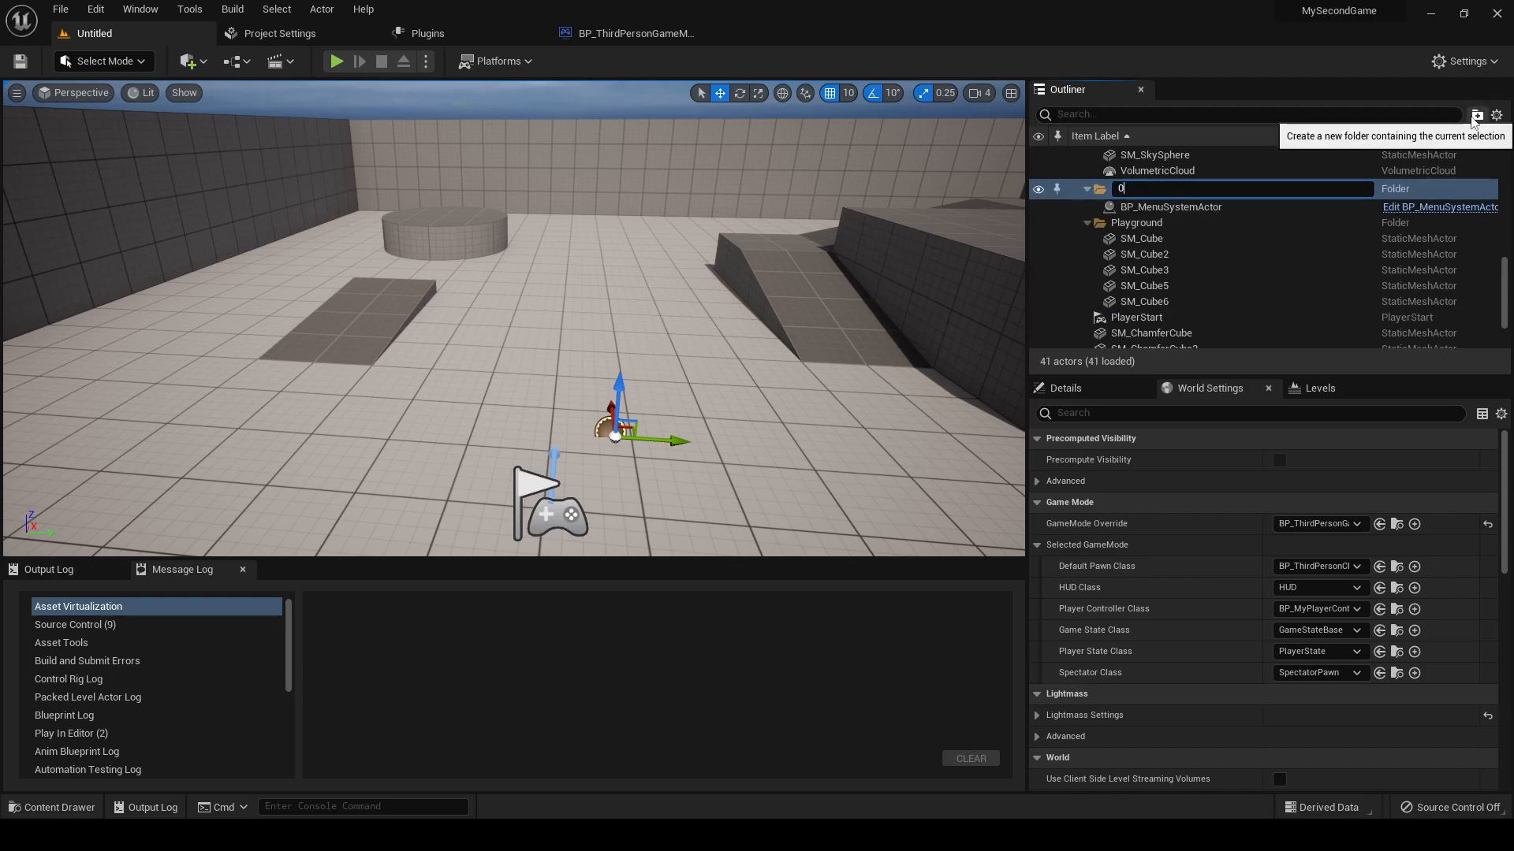
type("_MenuSystemPro")
key("Return")
- Play the level in the editor, run the character around the map, and stop the play session
mouse_move(570, 421)
right_mouse_down()
mouse_move(570, 398)
mouse_move(631, 434)
mouse_move(536, 398)
mouse_move(666, 413)
mouse_move(574, 430)
right_mouse_up()
key("s")
key("w")
key("a")
key("d")
key("w")
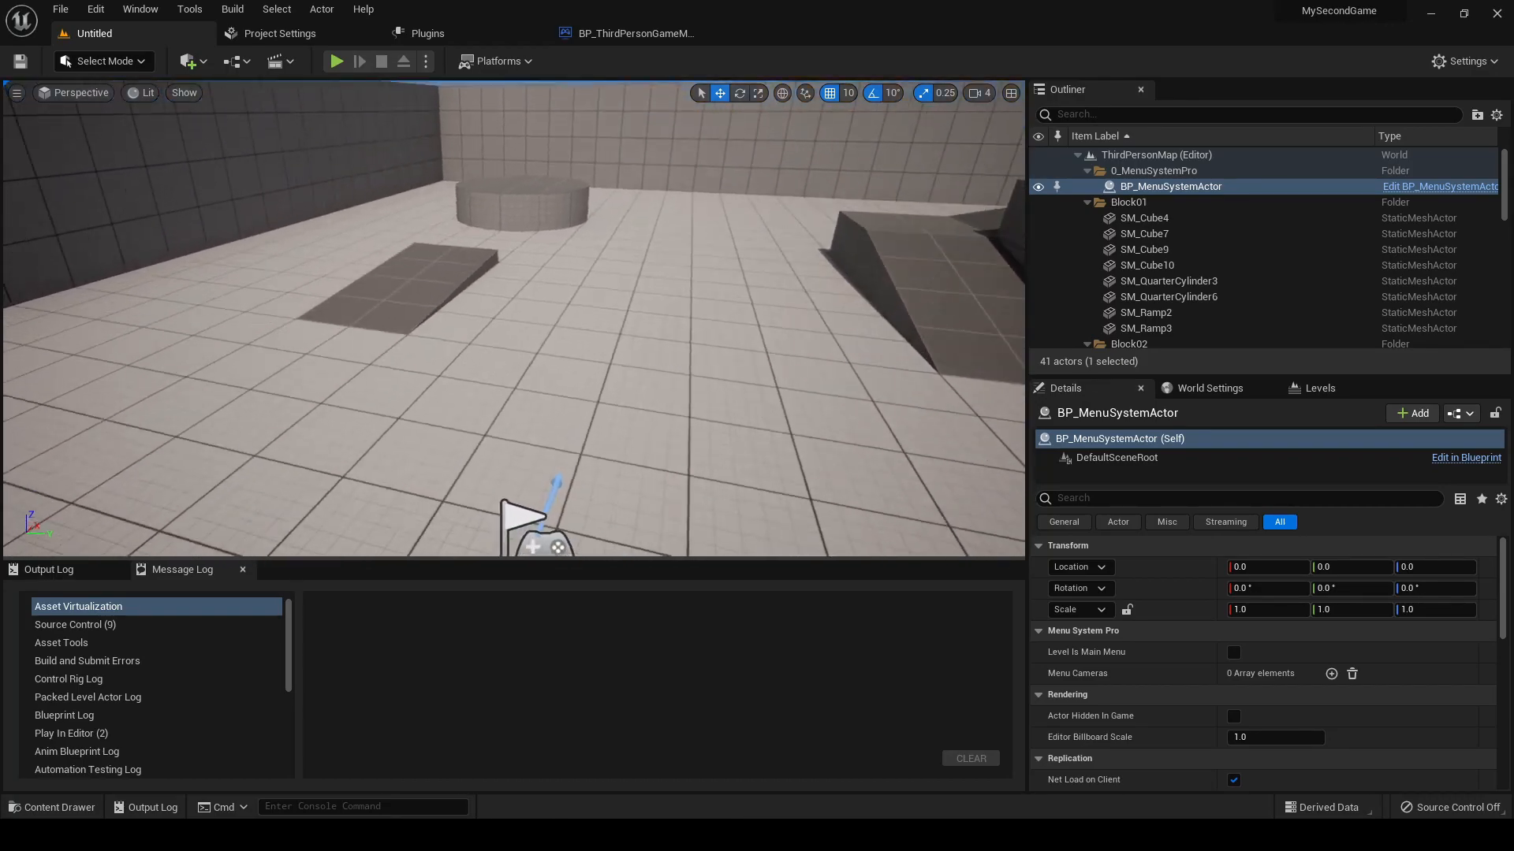
left_click(336, 61)
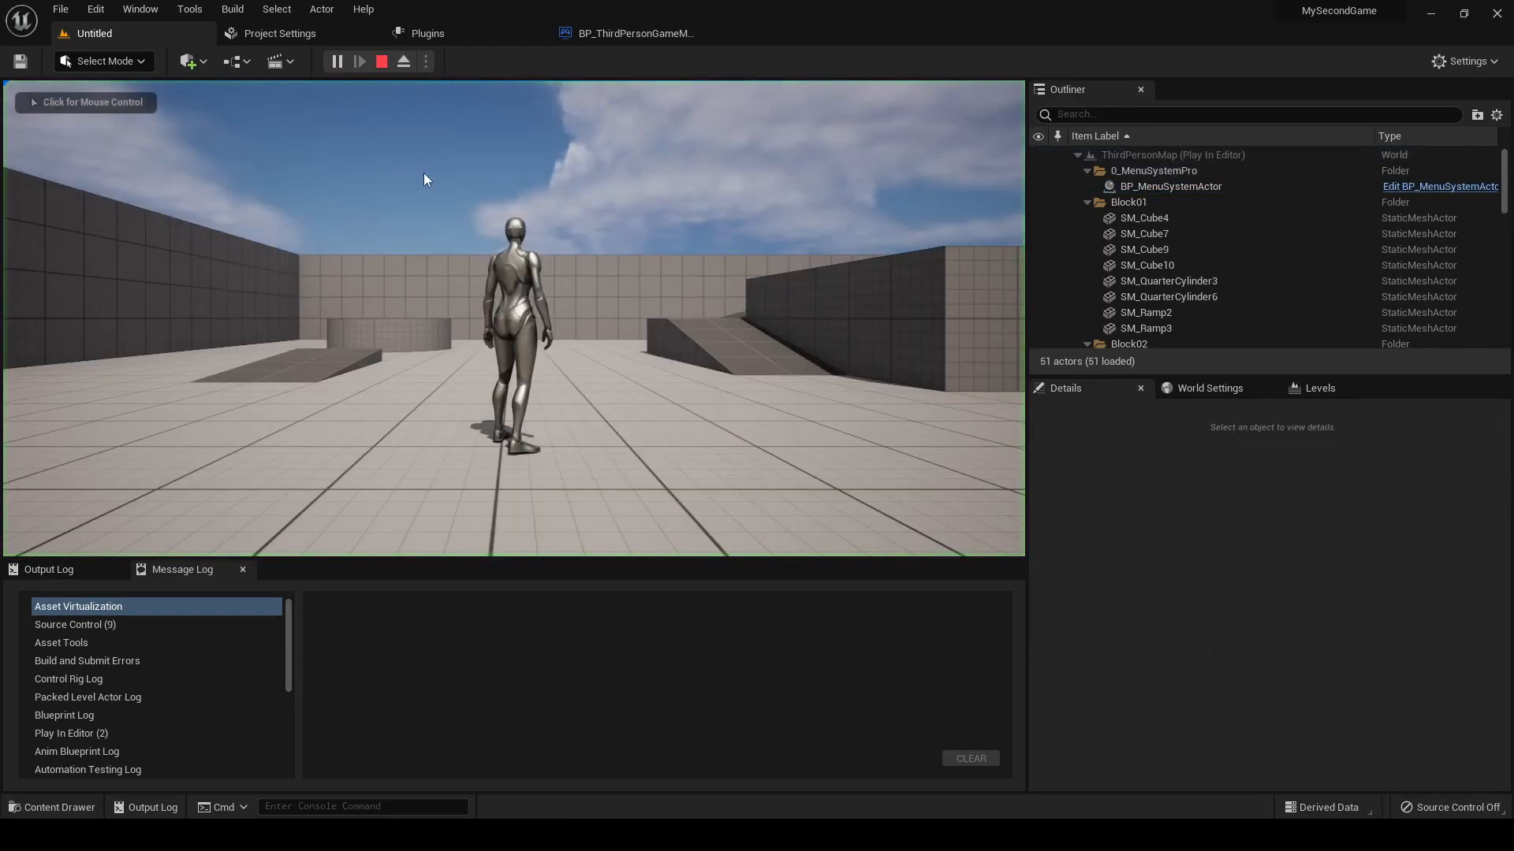
left_click(421, 179)
key("w")
key("d")
key("w")
key("d")
key("w")
key("d")
key("w")
key("d")
key("Escape")
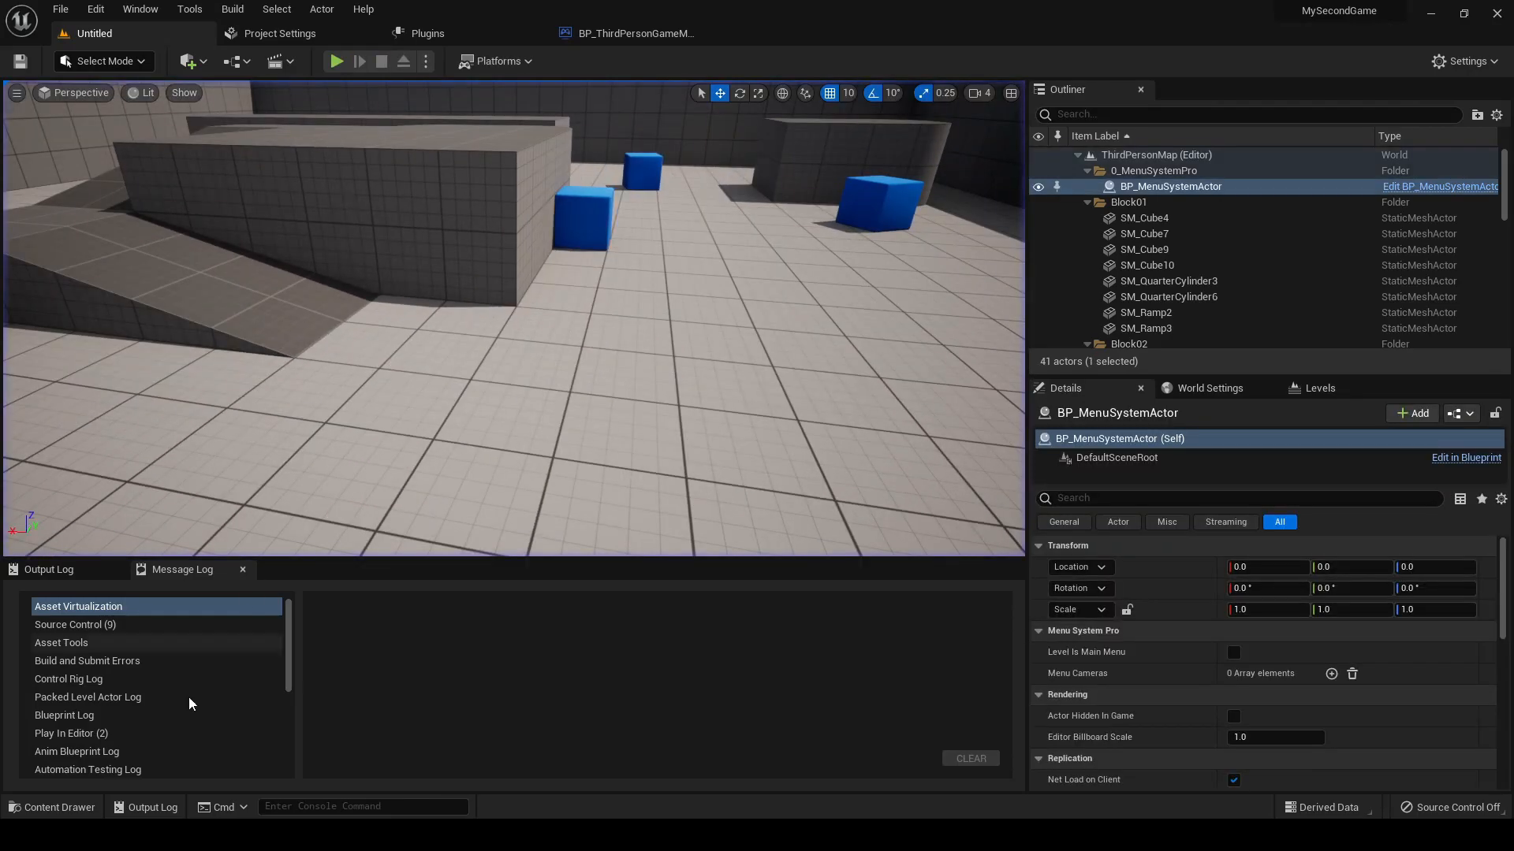
- Open BP_ThirdPersonGameMode from the 0_MySecondGame folder in the full blueprint editor
left_click(51, 807)
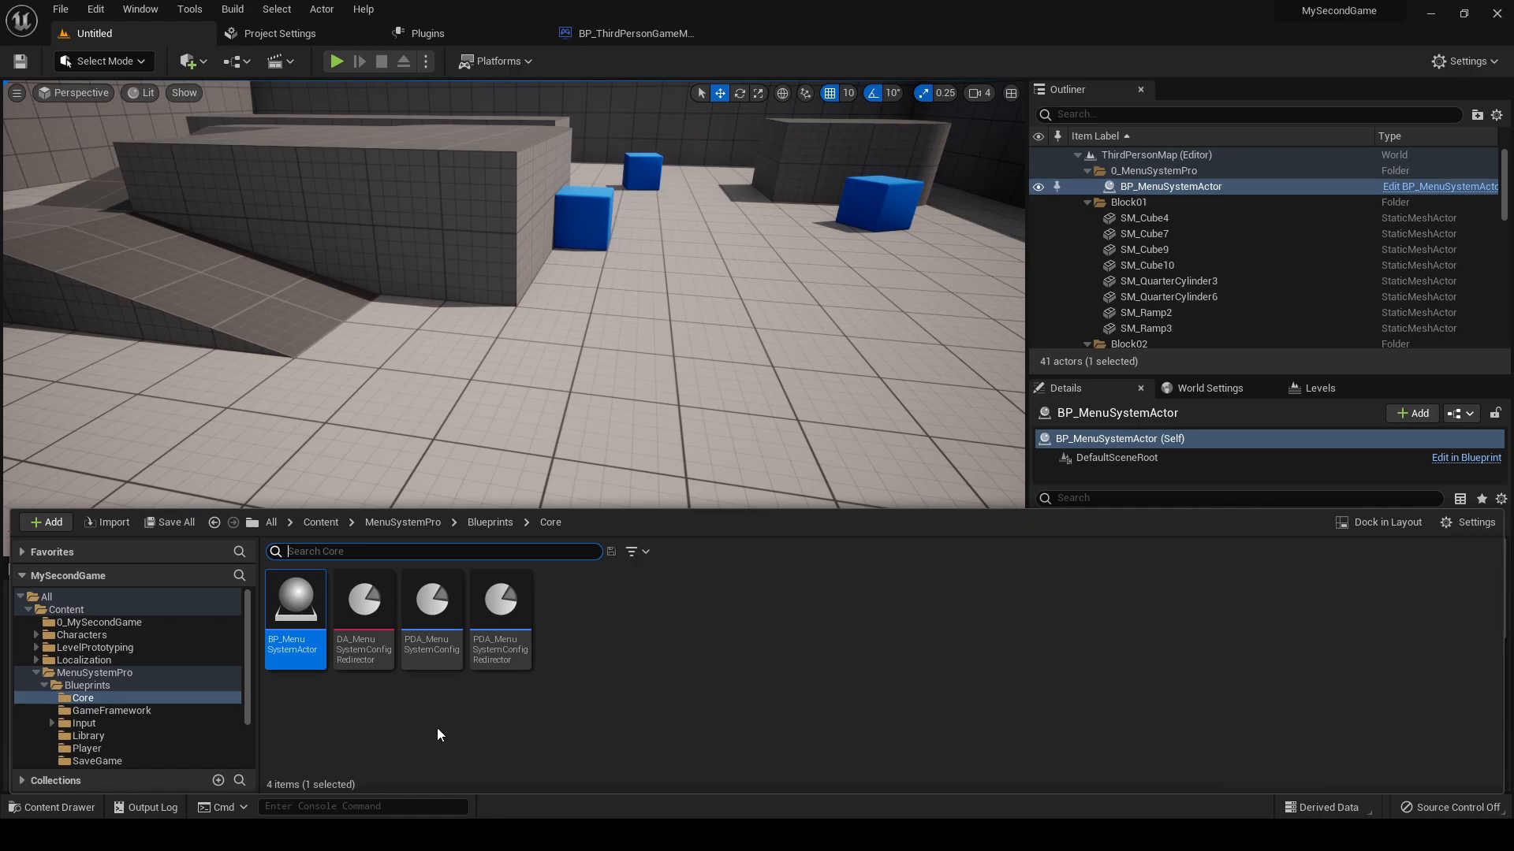
left_click(104, 622)
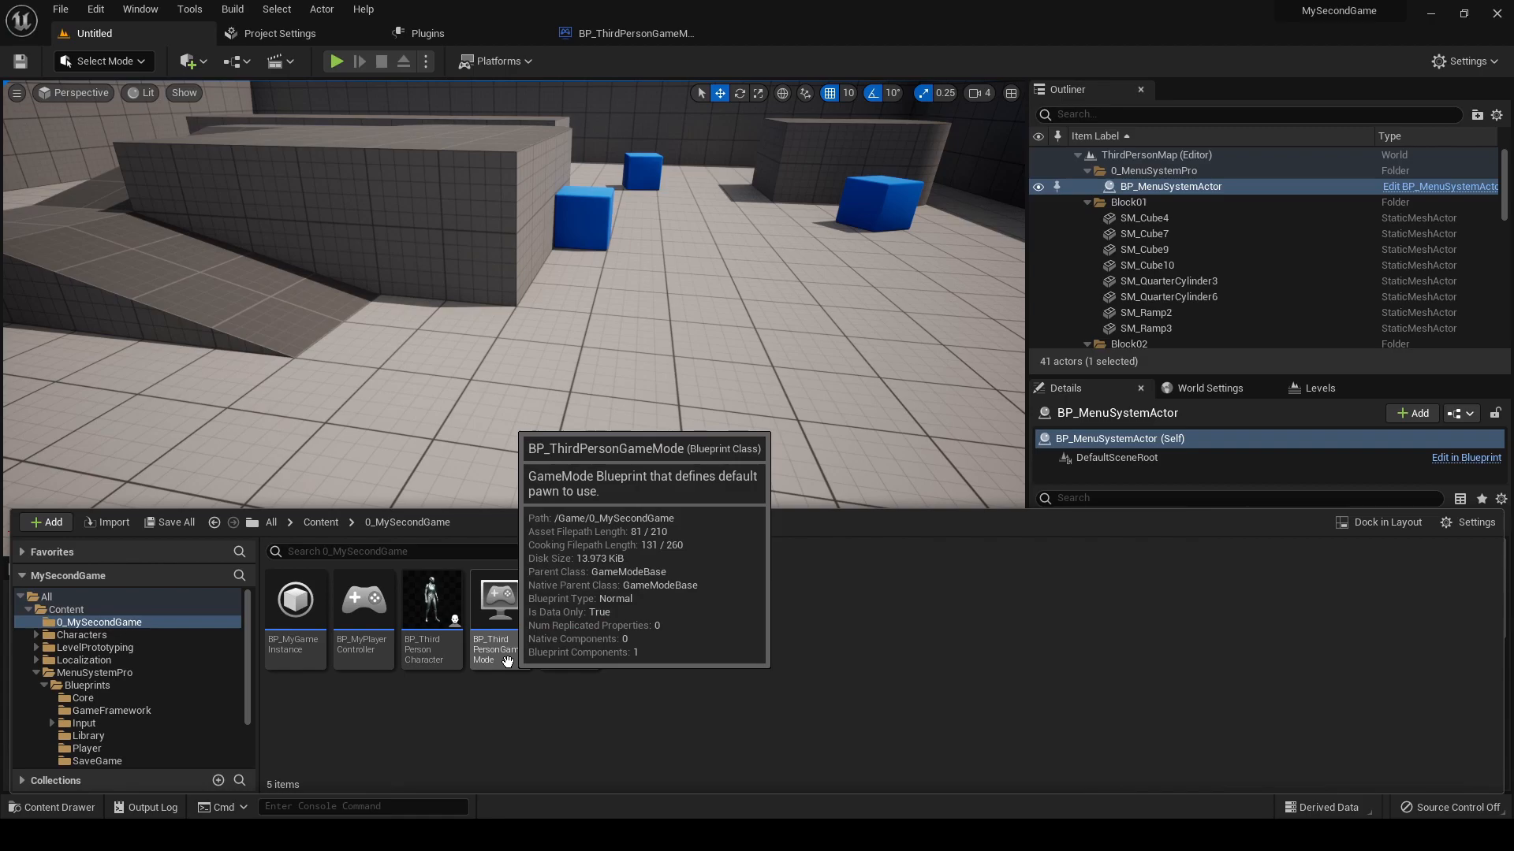
double_click(497, 623)
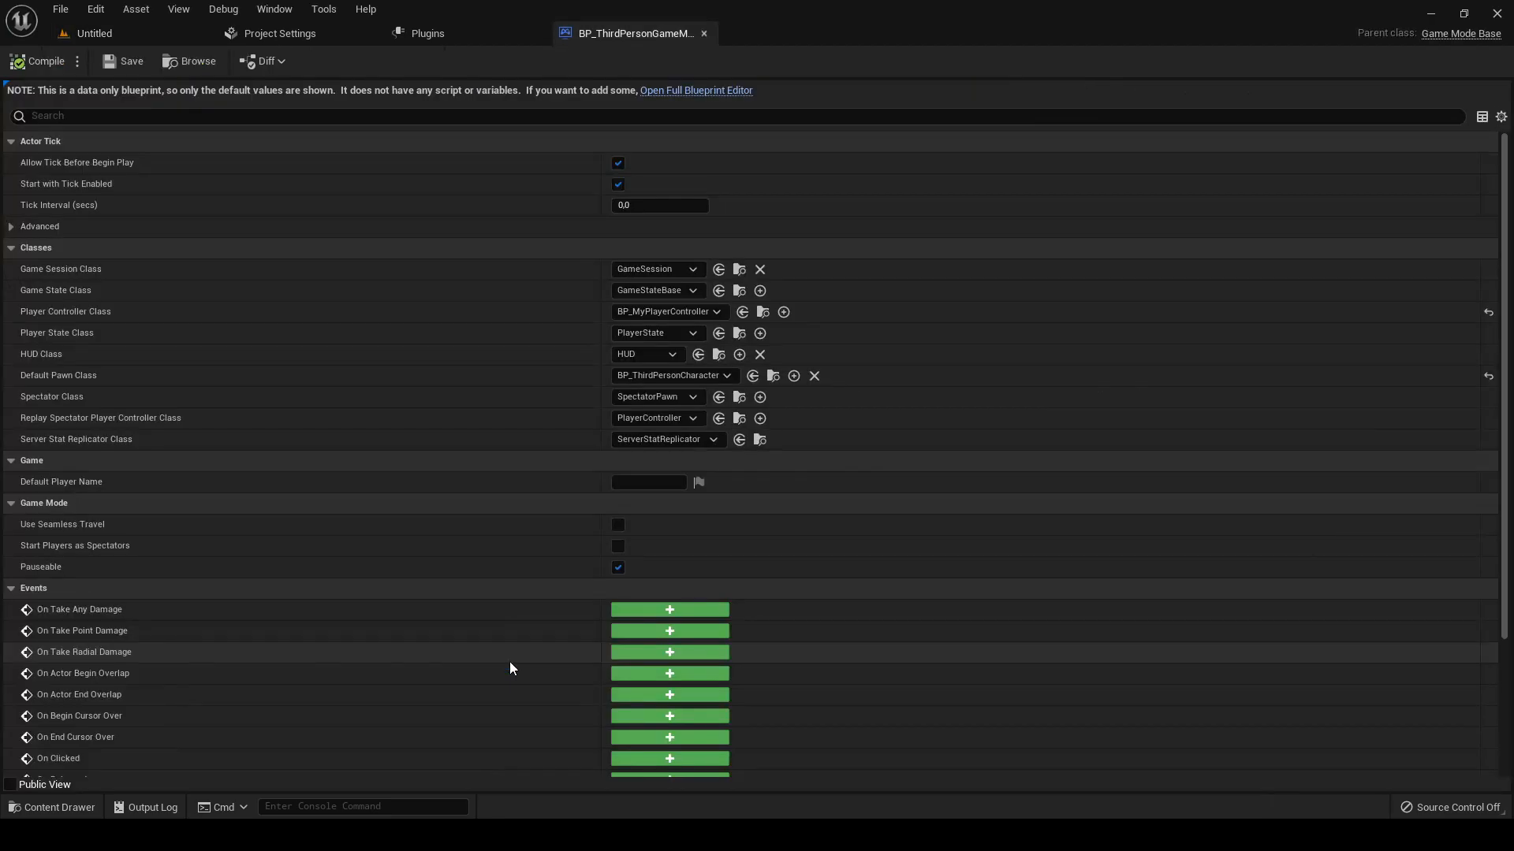
left_click(681, 91)
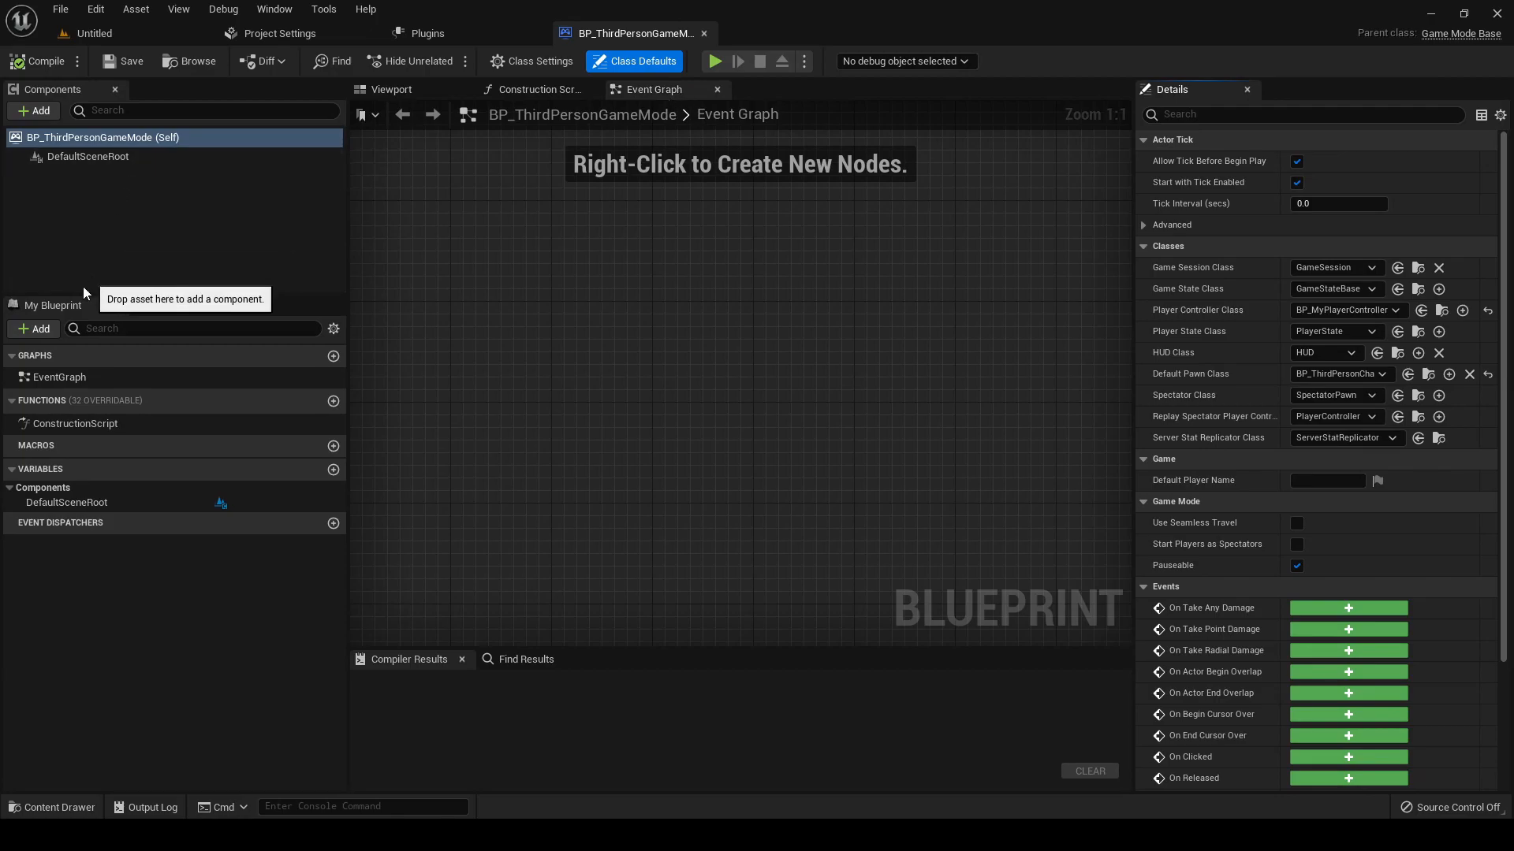
- Add the BP Menu System Game Mode Component with its default name, compile and save the blueprint, and close it
left_click(36, 111)
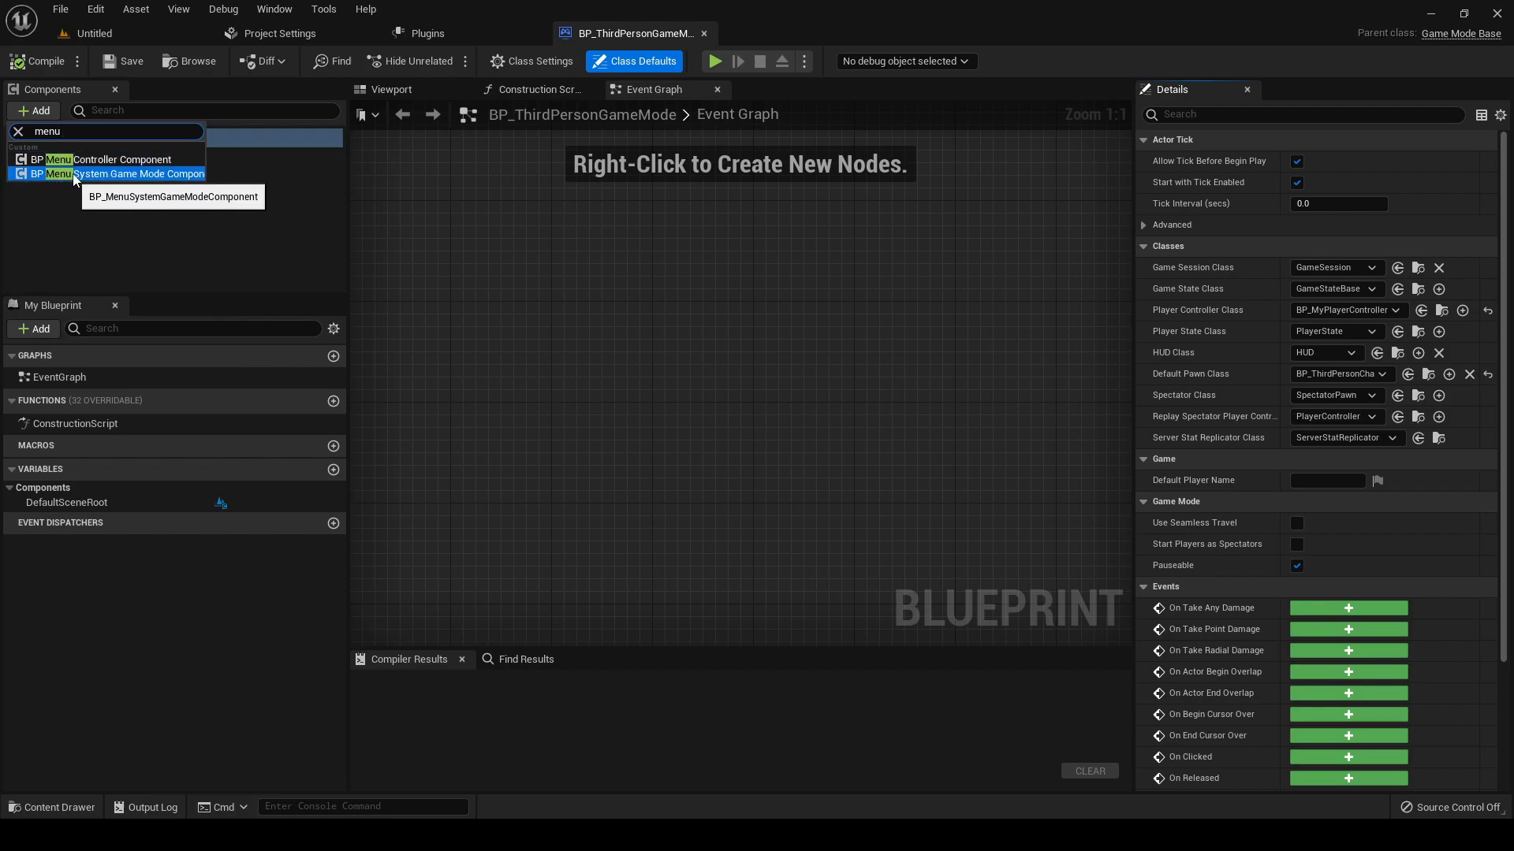
left_click(58, 175)
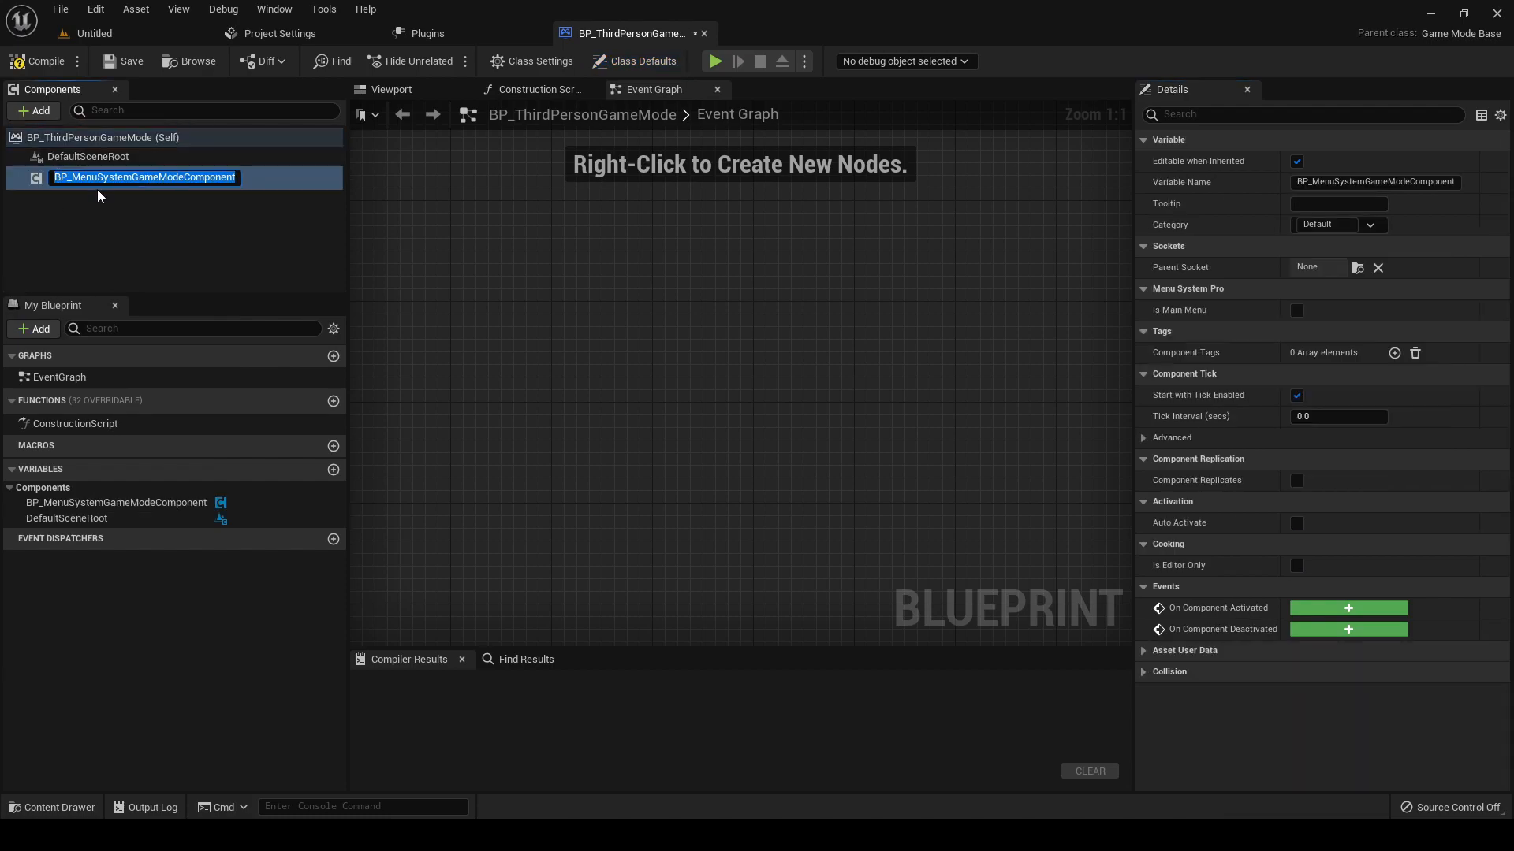
left_click(32, 61)
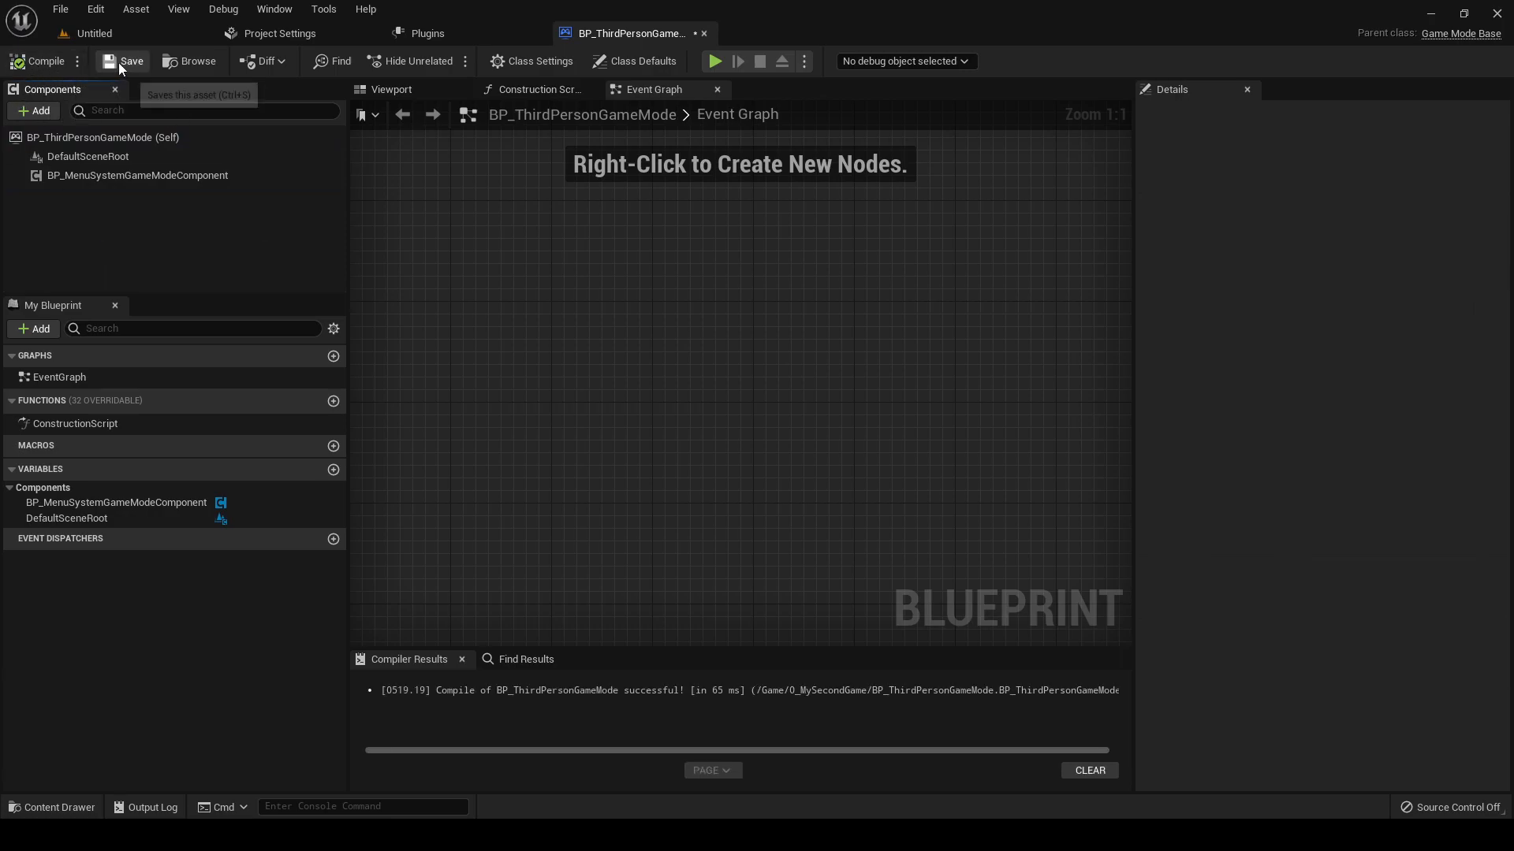
left_click(107, 175)
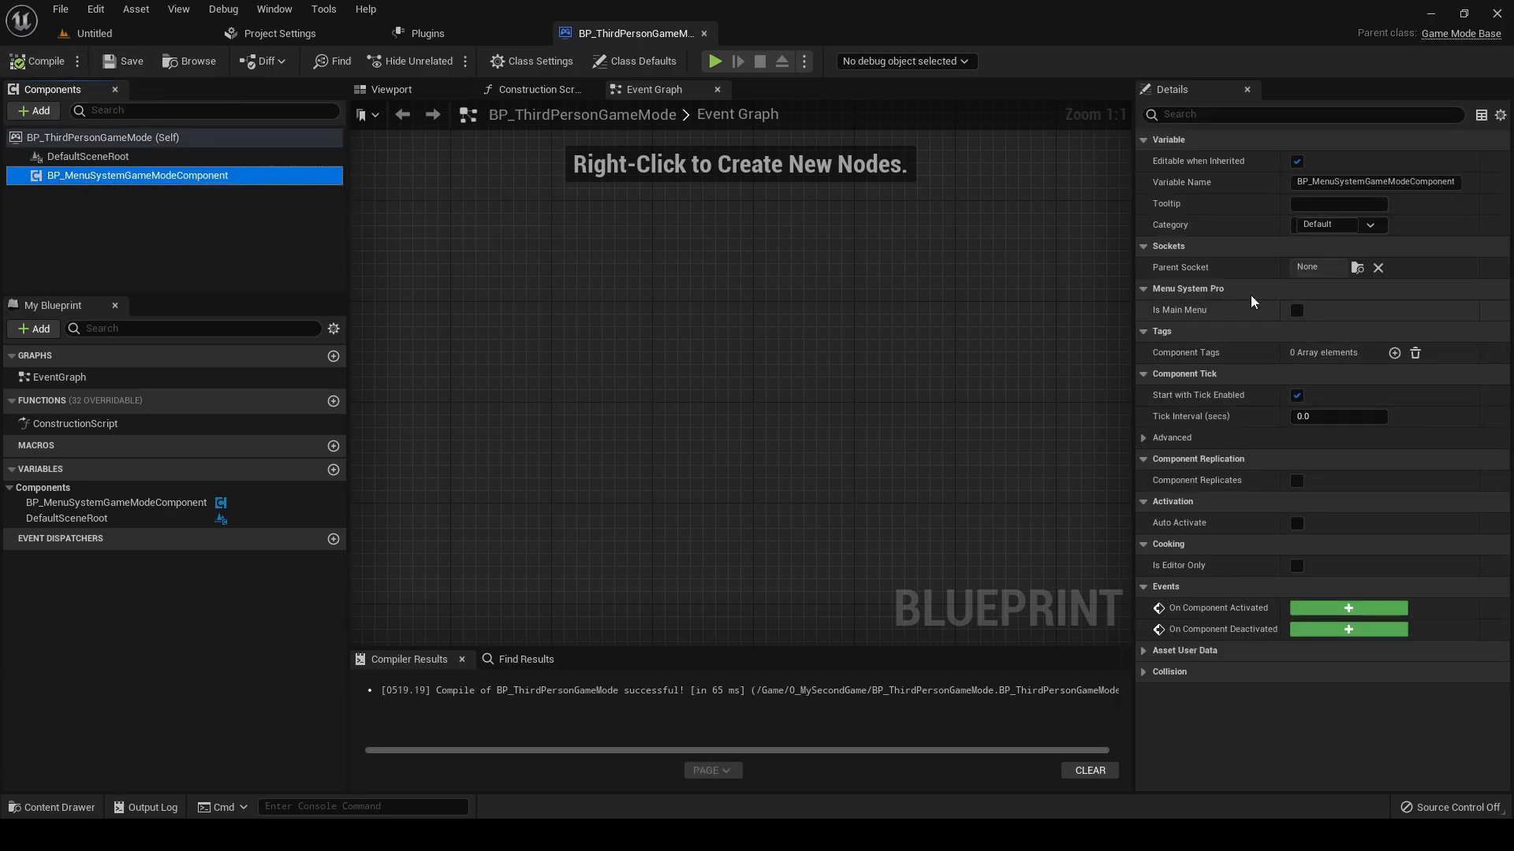
left_click(704, 36)
left_click(134, 31)
- Duplicate ThirdPersonMap in the 0_MySecondGame folder as MenuMap and open the new level
left_click(51, 807)
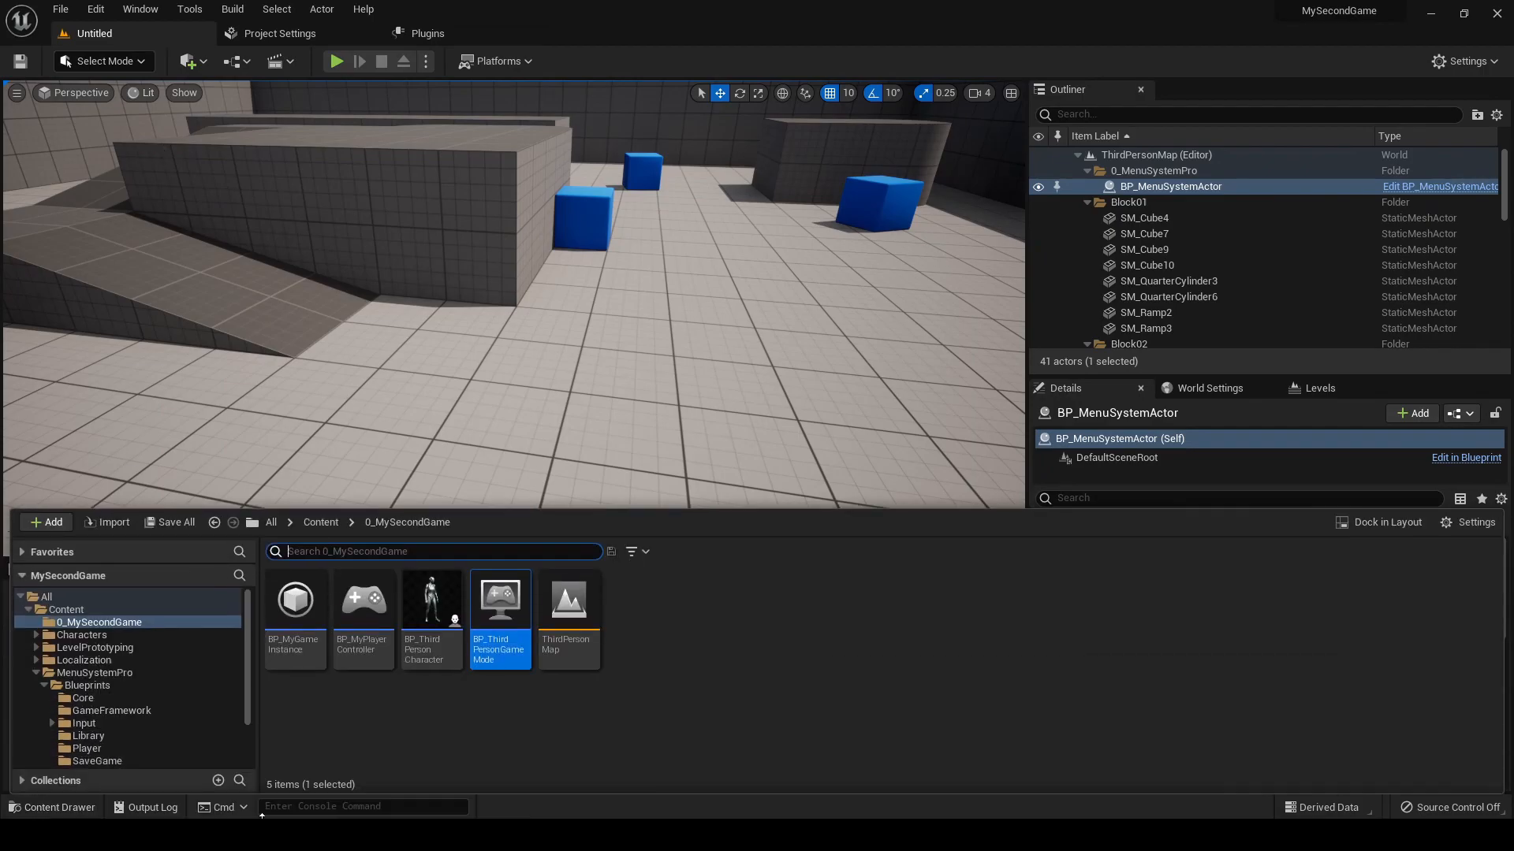
right_click(642, 647)
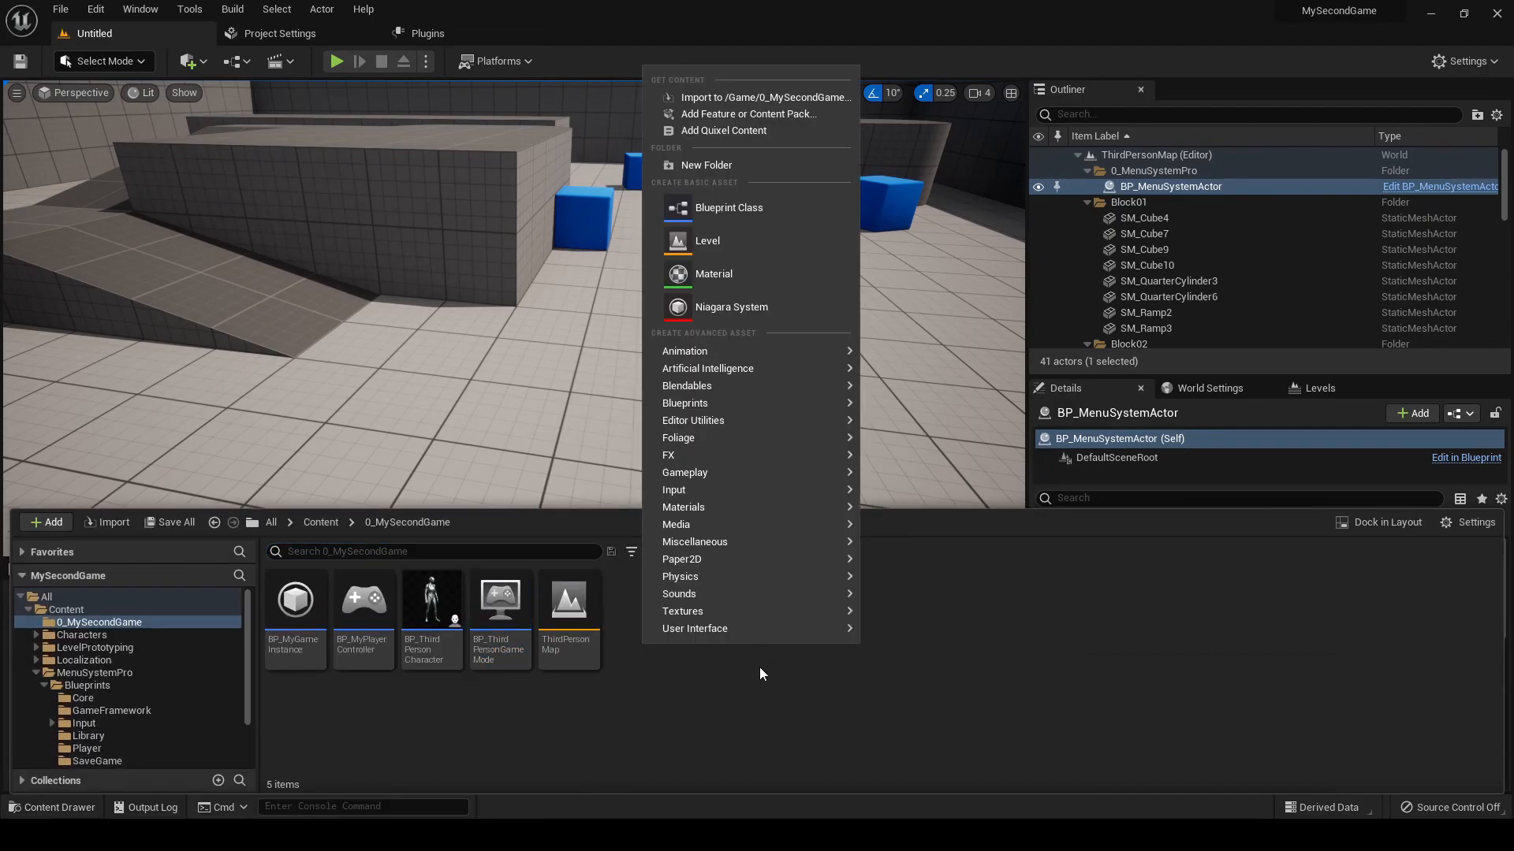
left_click(755, 647)
left_click(584, 656)
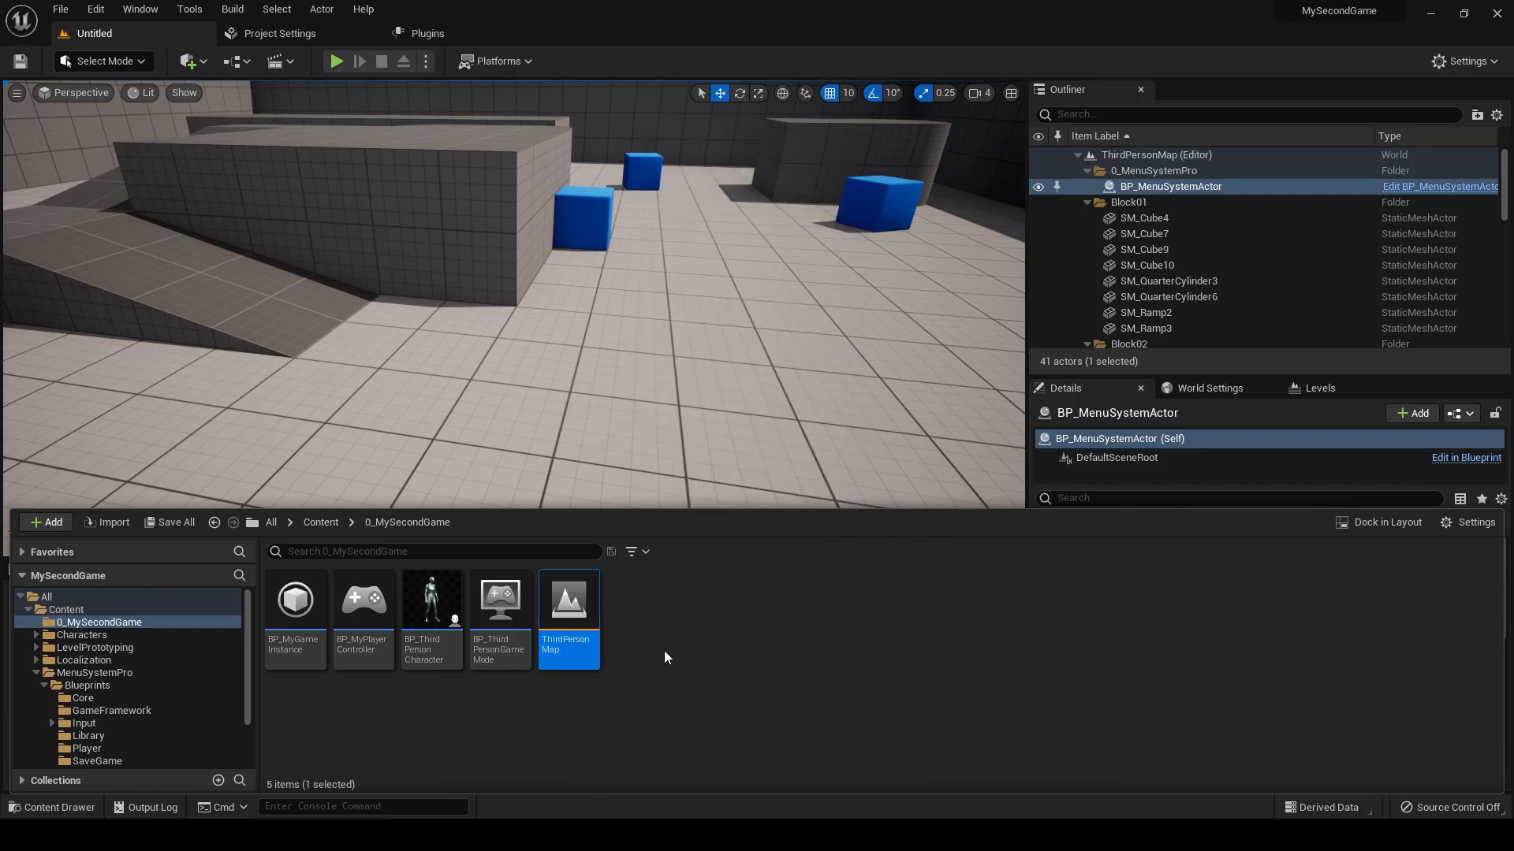
key("ctrl+d")
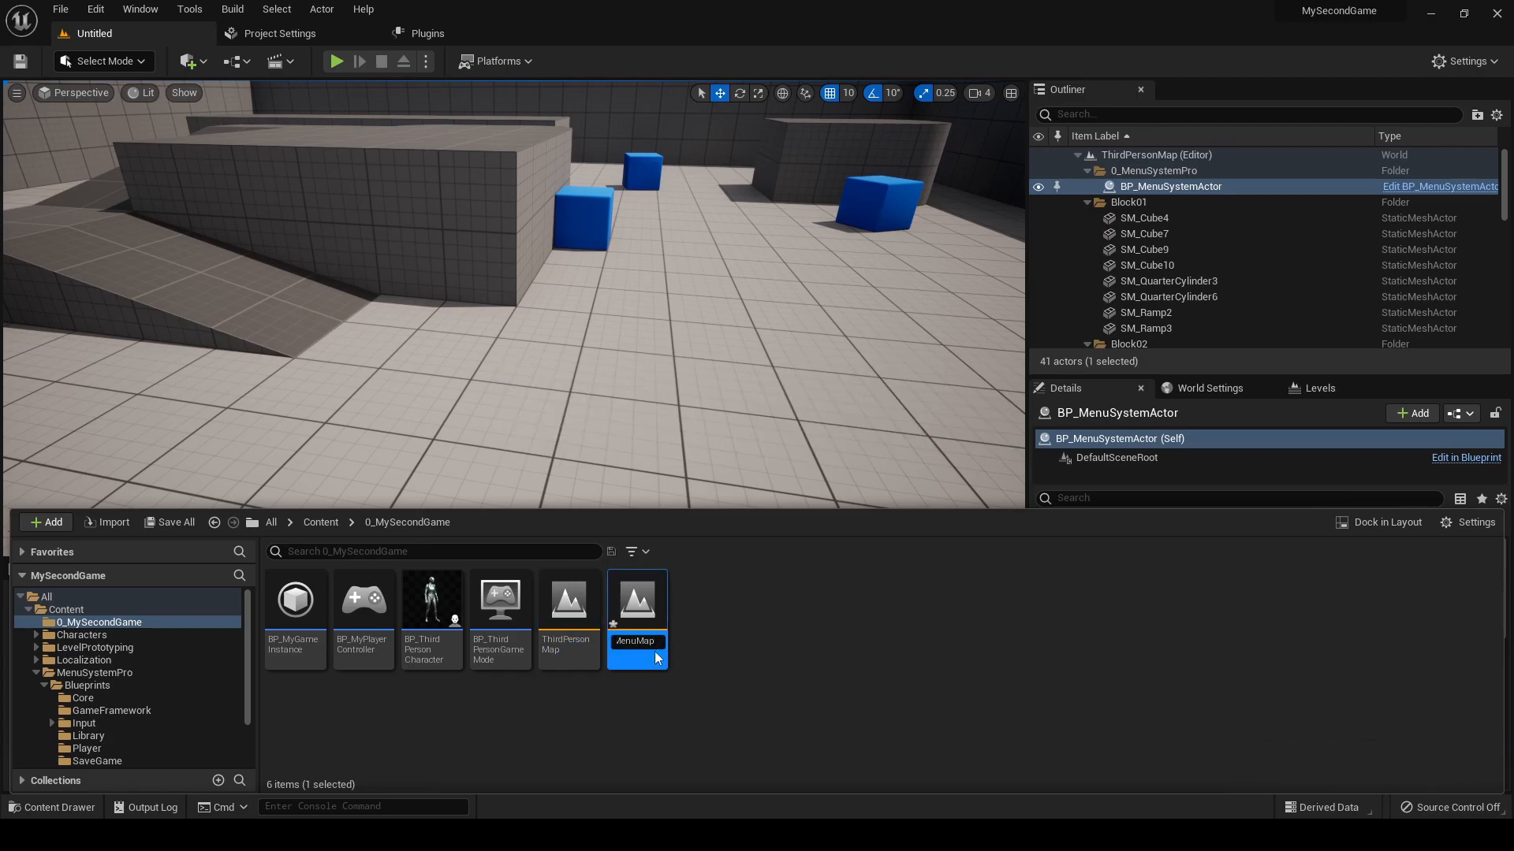
key("Return")
left_click(597, 721)
left_click(572, 657)
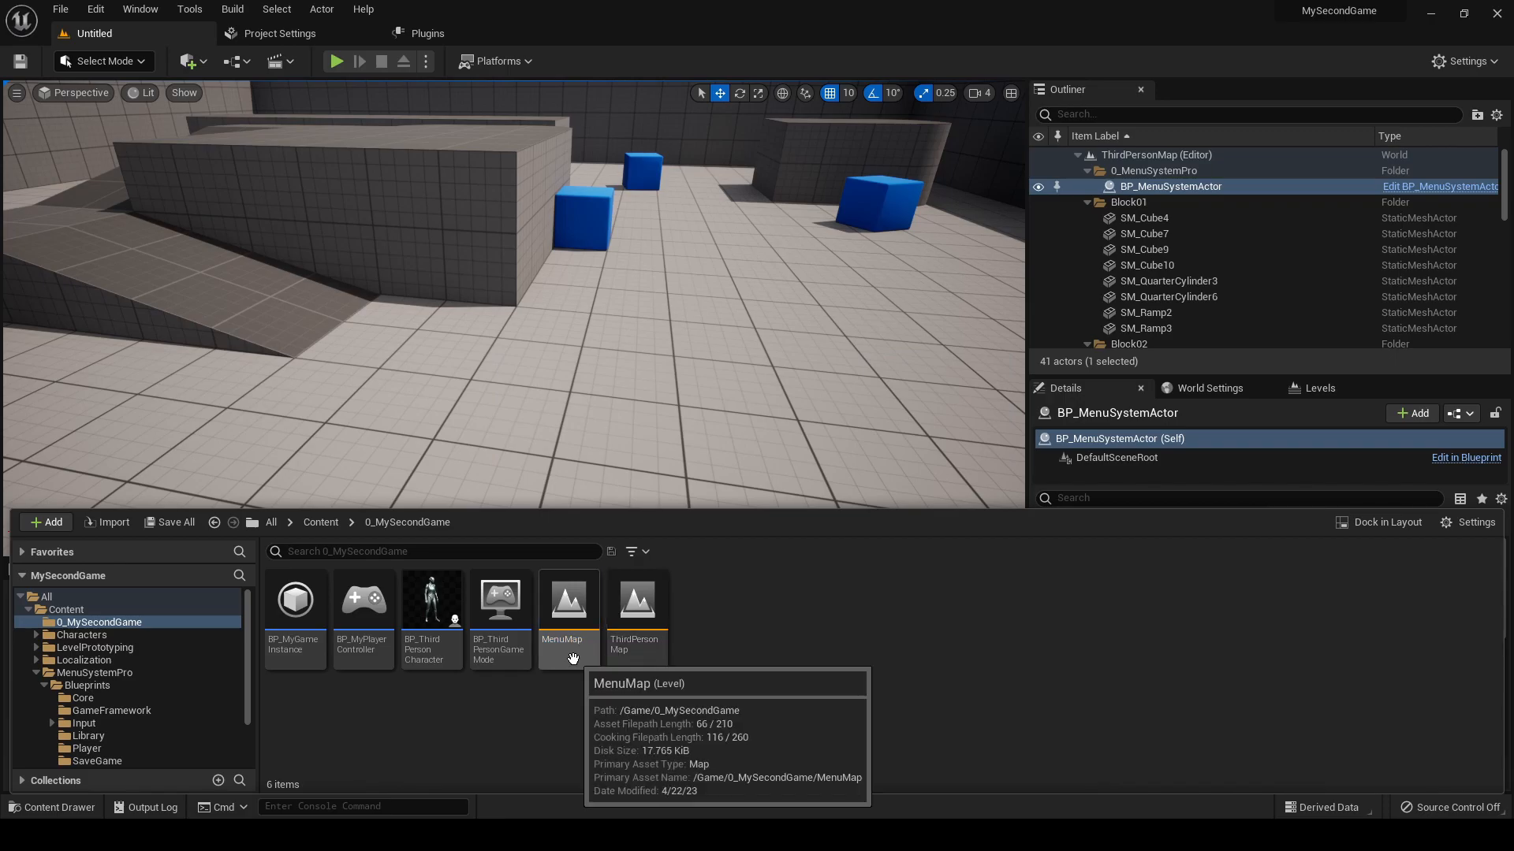
double_click(573, 658)
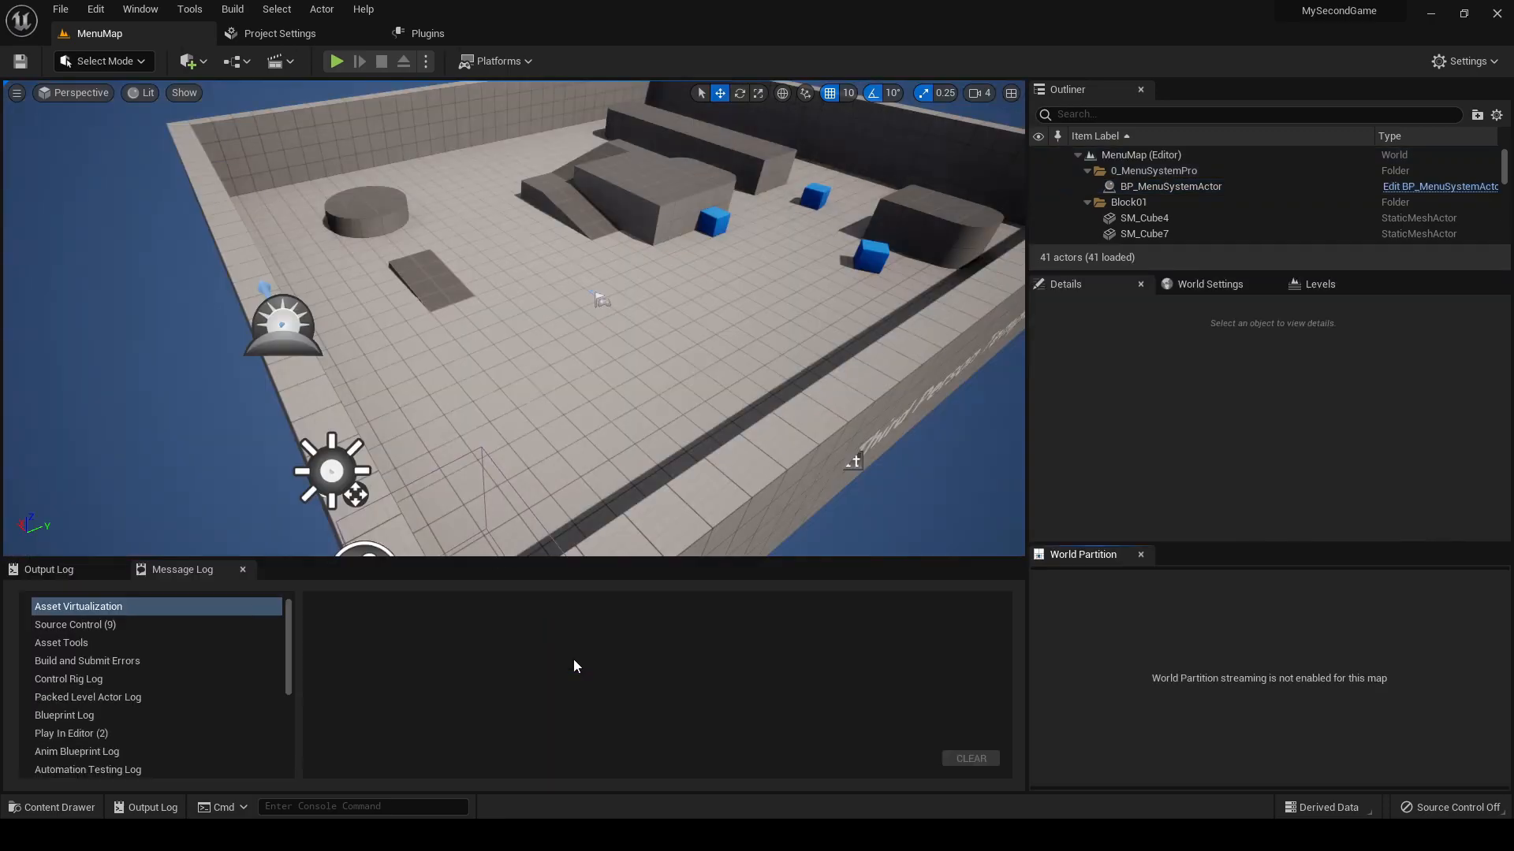
- Duplicate the blue chamfer cube twice, placing one copy beside it and one on top of the pair
key("w")
mouse_move(782, 339)
right_mouse_down()
mouse_move(793, 387)
mouse_move(742, 395)
mouse_move(797, 370)
mouse_move(782, 339)
right_mouse_up()
key("s")
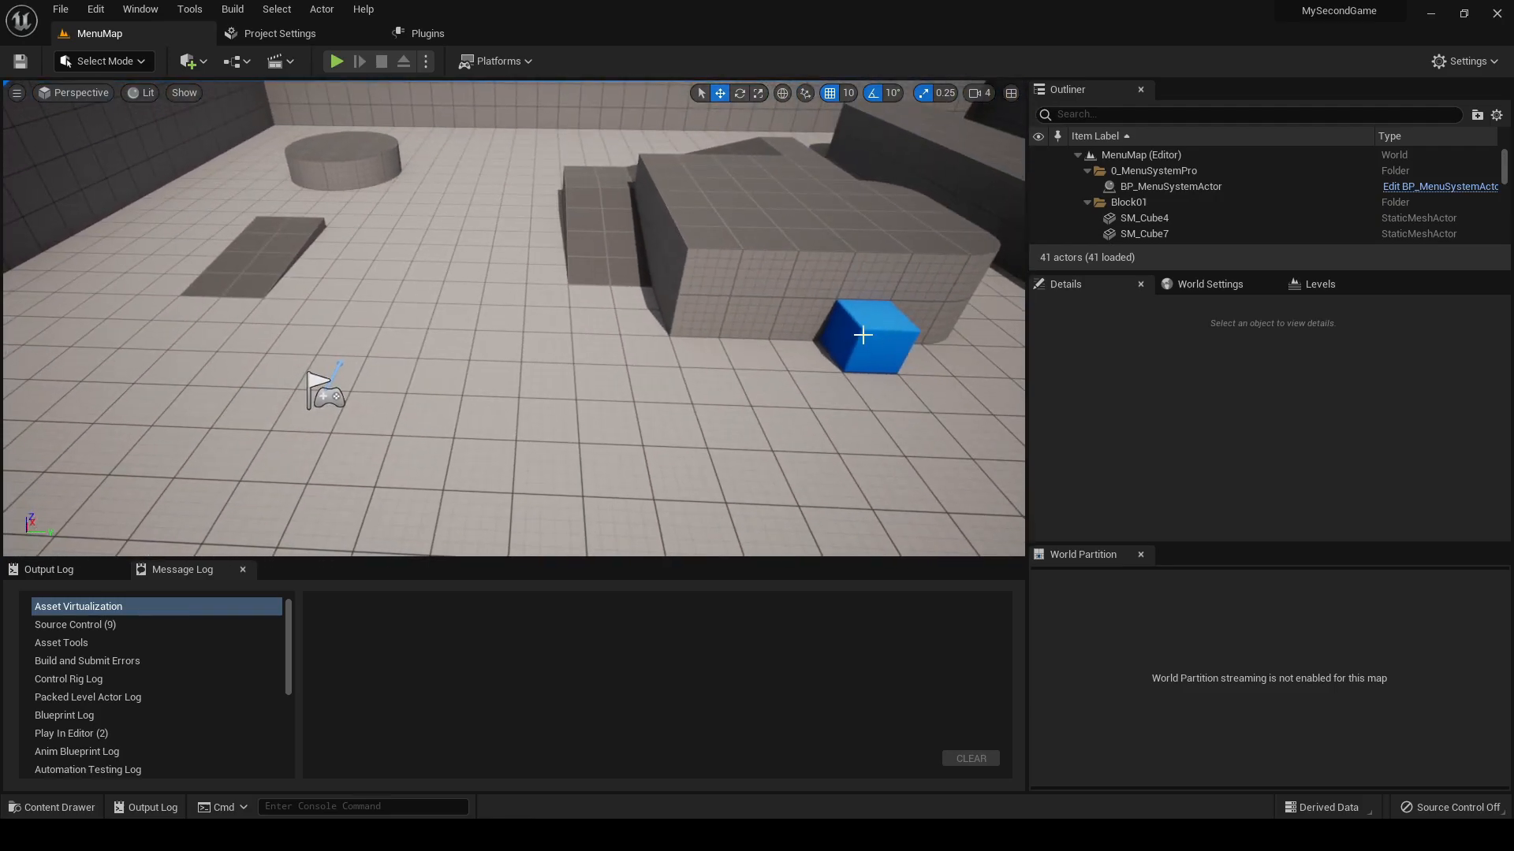
left_click(907, 335)
left_click_drag(936, 338, 816, 340)
right_click_drag(816, 339, 663, 400)
left_click_drag(477, 302, 507, 253, "alt")
key("w")
right_click_drag(459, 317, 438, 319)
key("s")
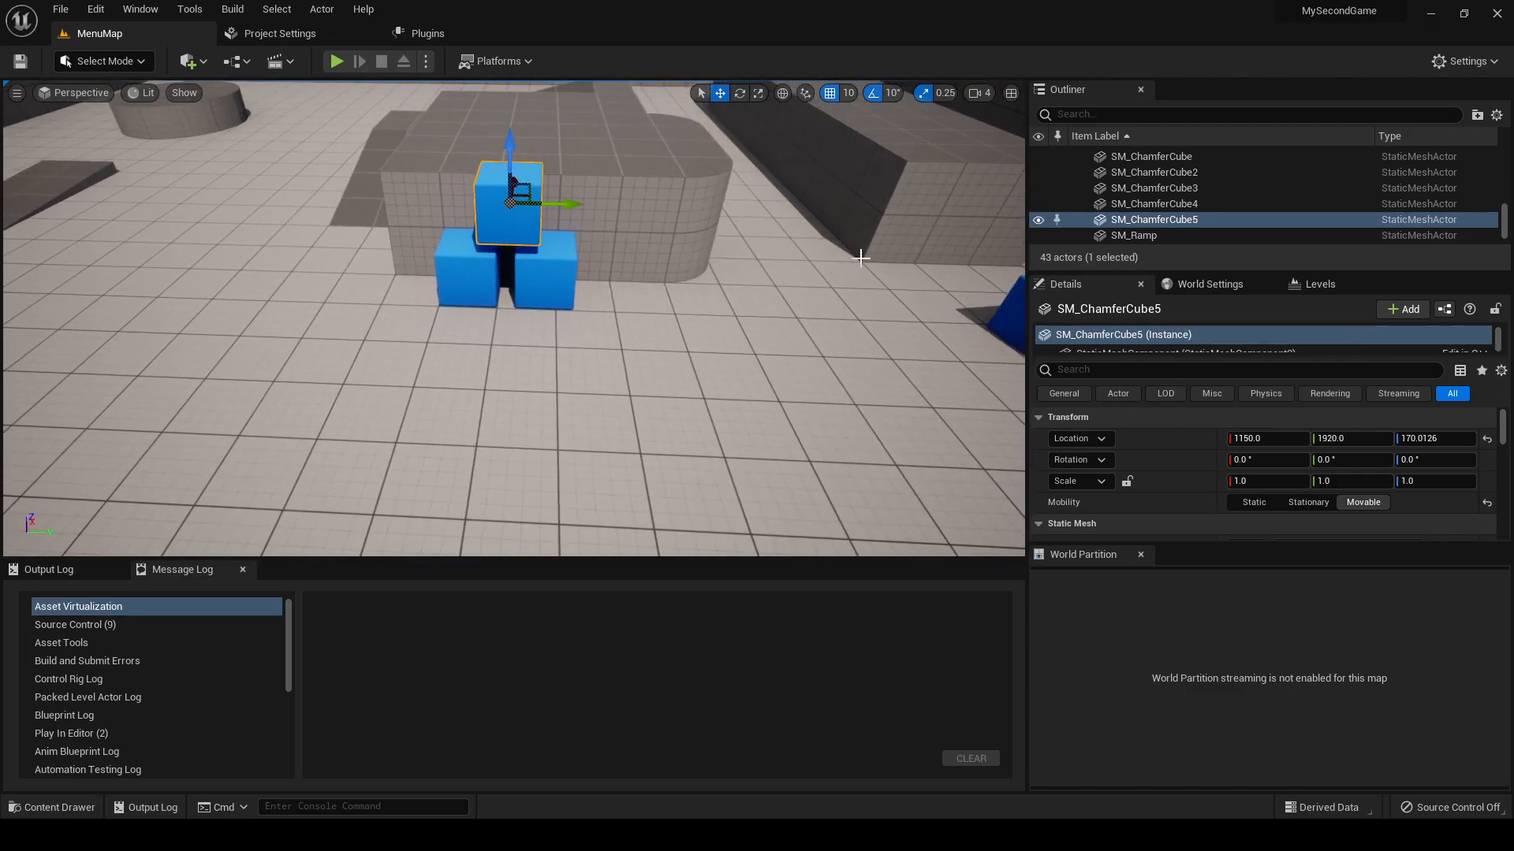
- Add a Camera Actor and place it facing the stacked blue cubes, at about X 870, Y 2020, Z 80
left_click(202, 63)
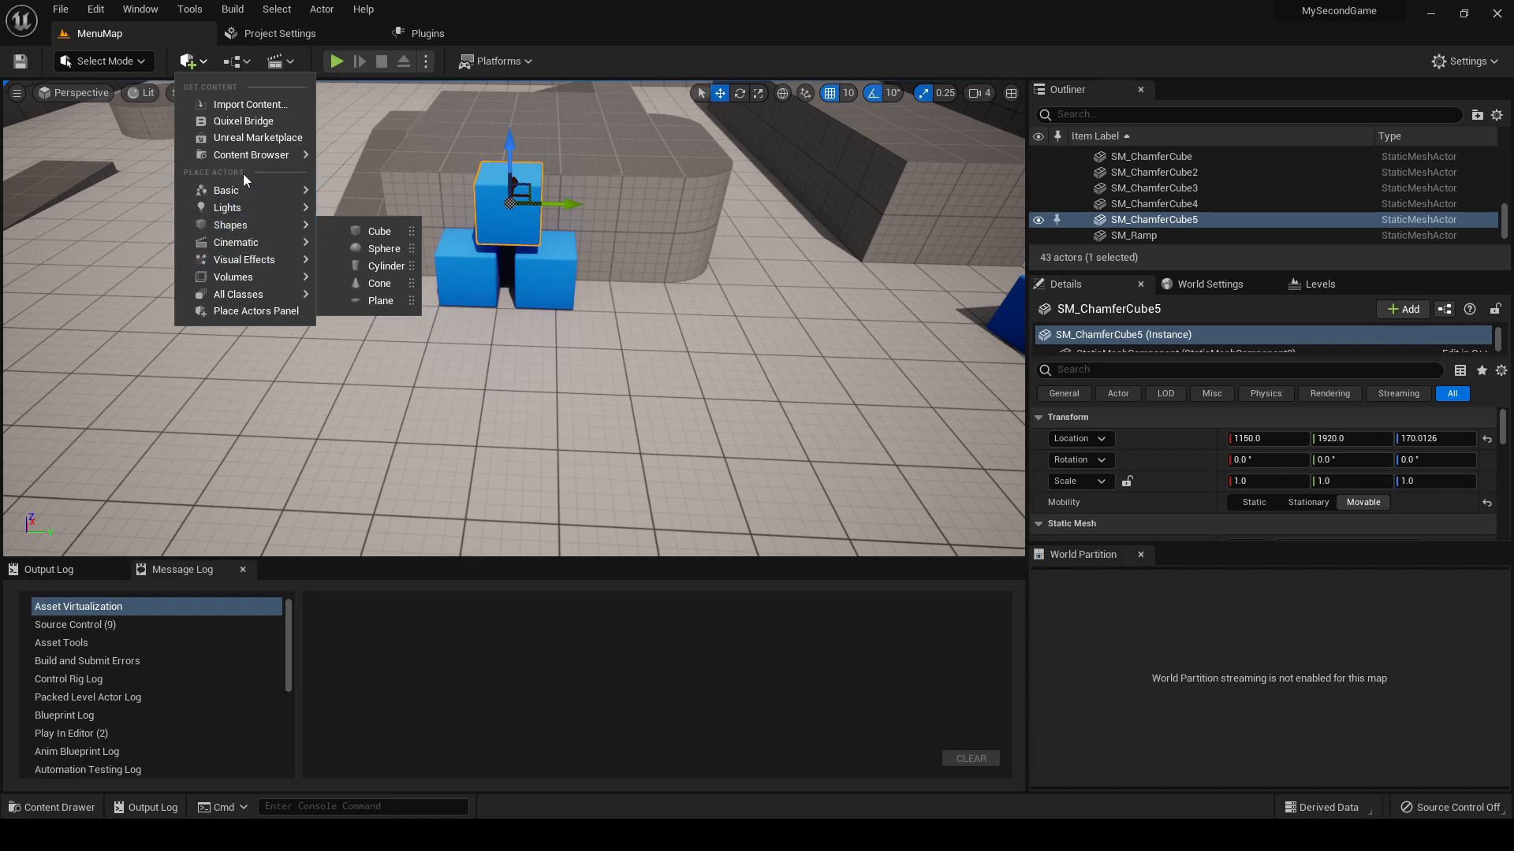
mouse_move(267, 293)
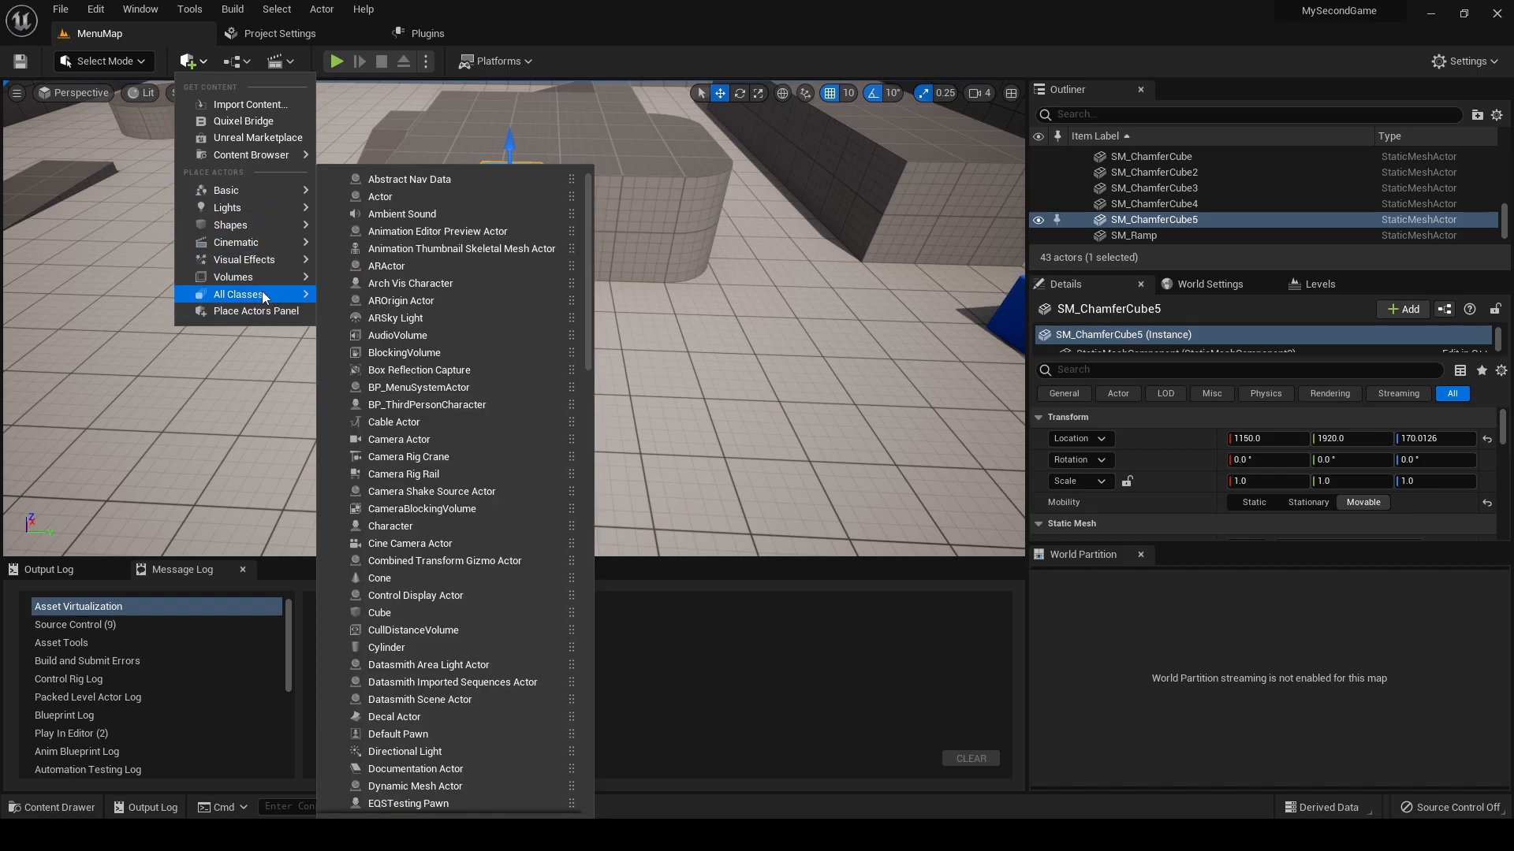
type("camera")
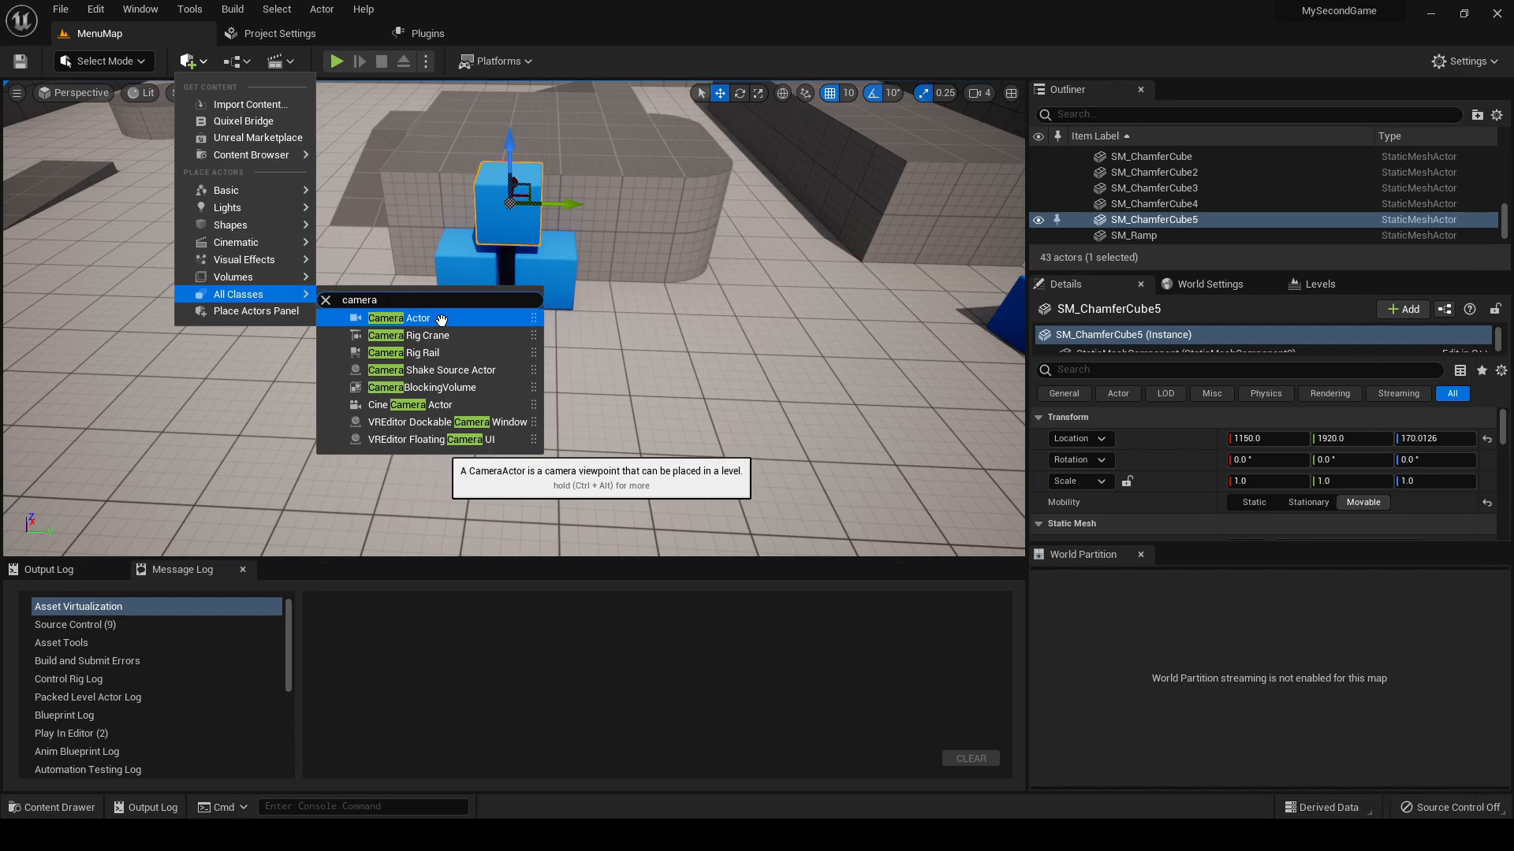
left_click(394, 318)
right_click_drag(463, 334, 599, 304)
left_click_drag(449, 369, 624, 375)
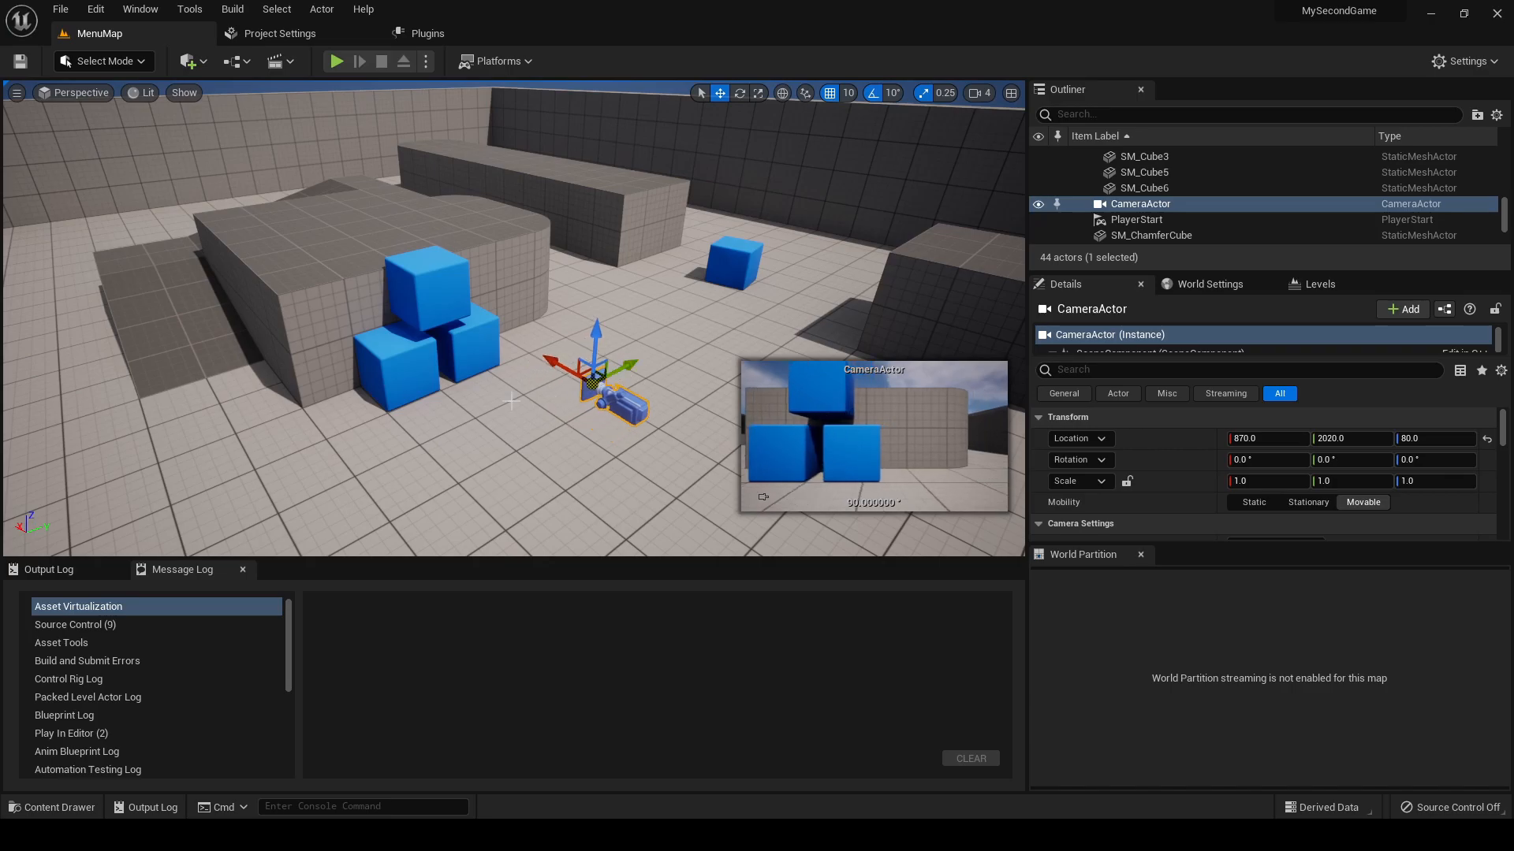
right_click_drag(533, 246, 458, 264)
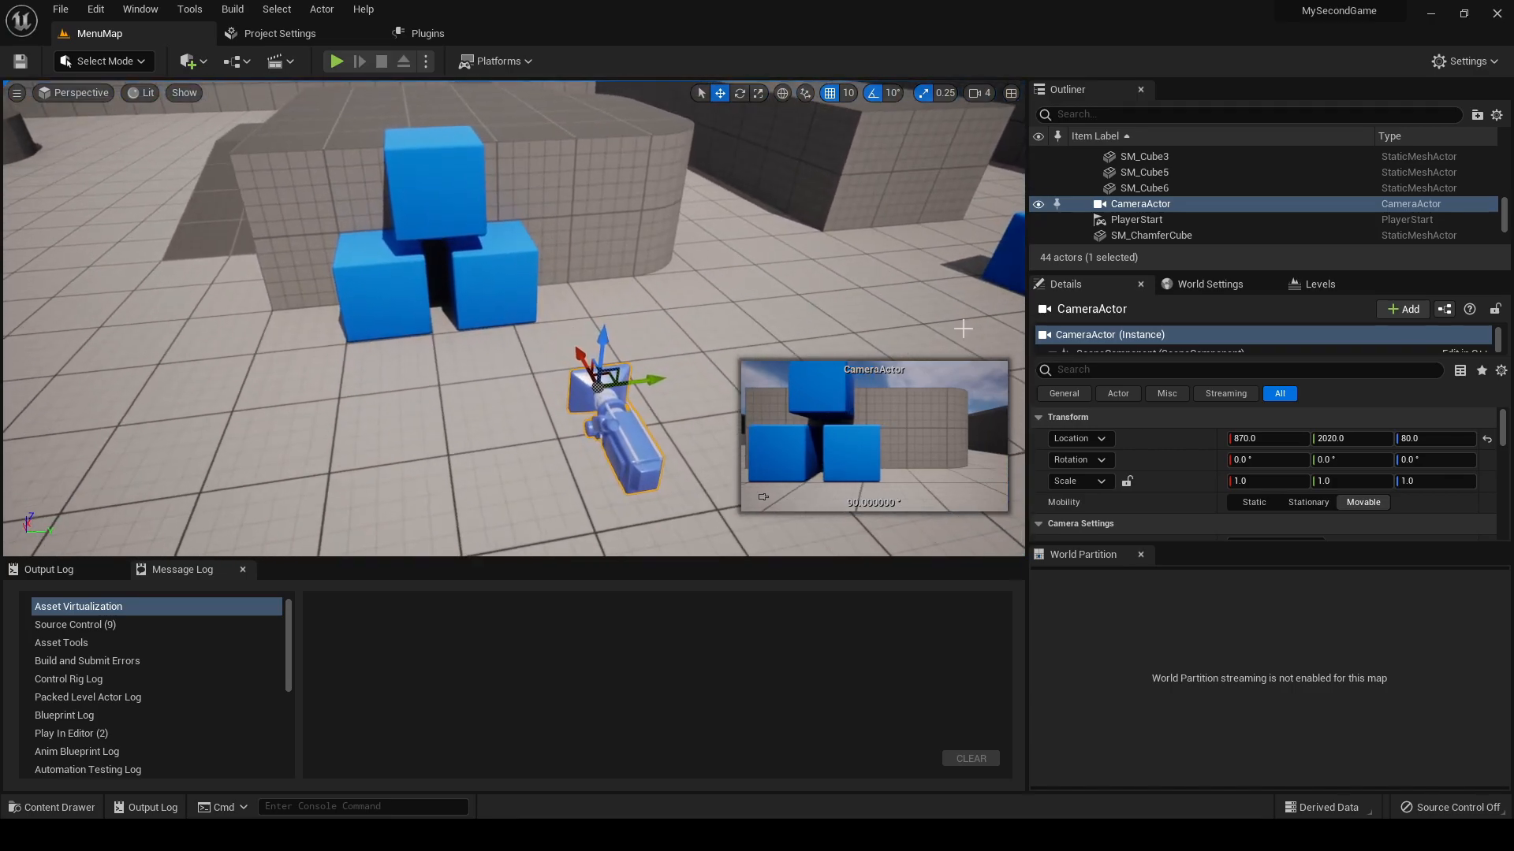
- Turn off Constrain Aspect Ratio on the CameraActor facing the stacked blue cubes
left_click(1140, 555)
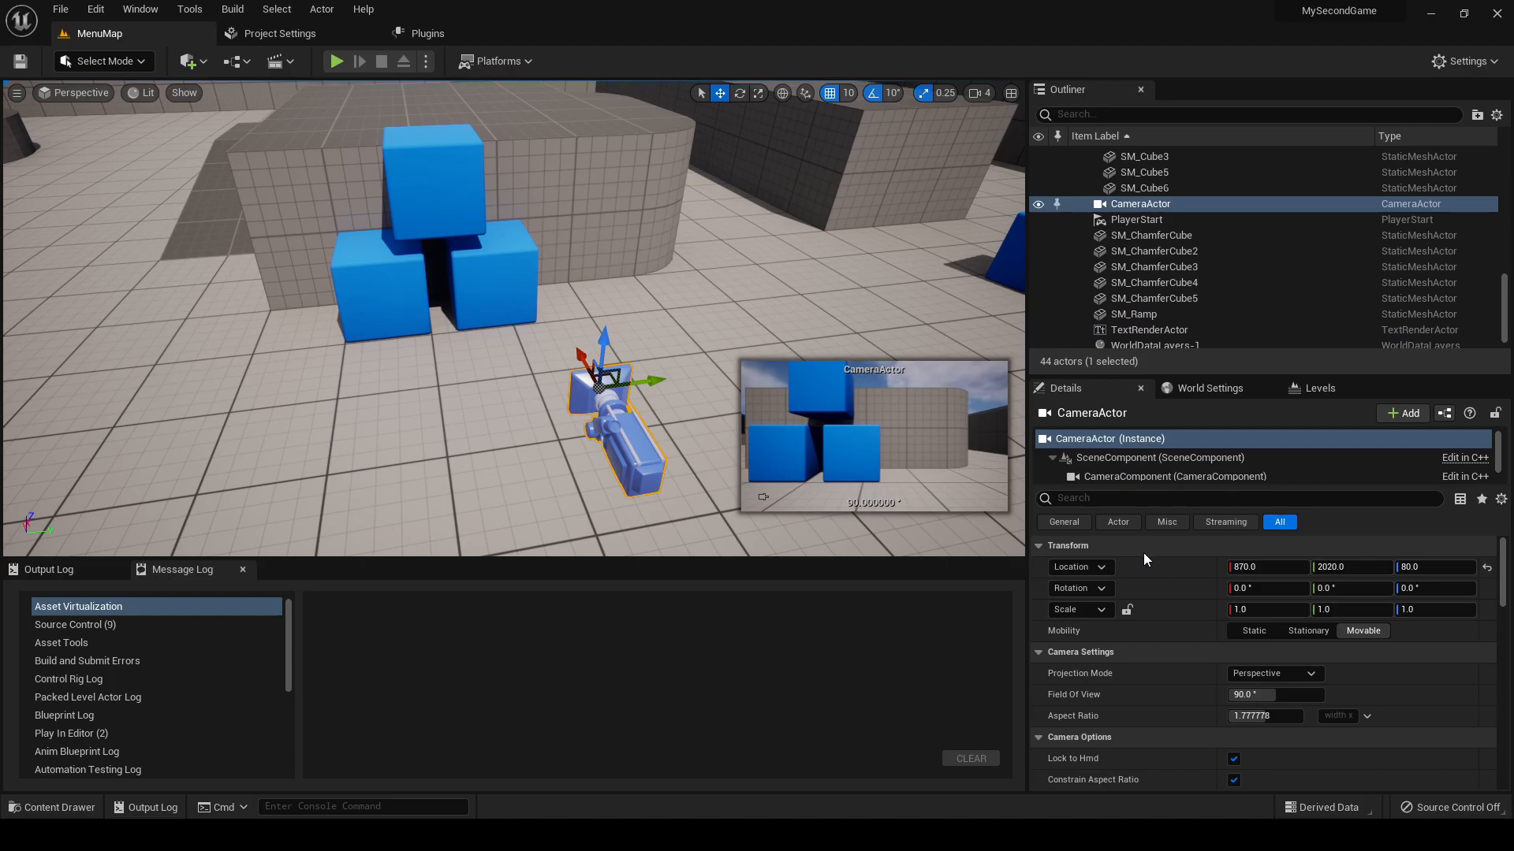
scroll(1179, 686, "down", 2)
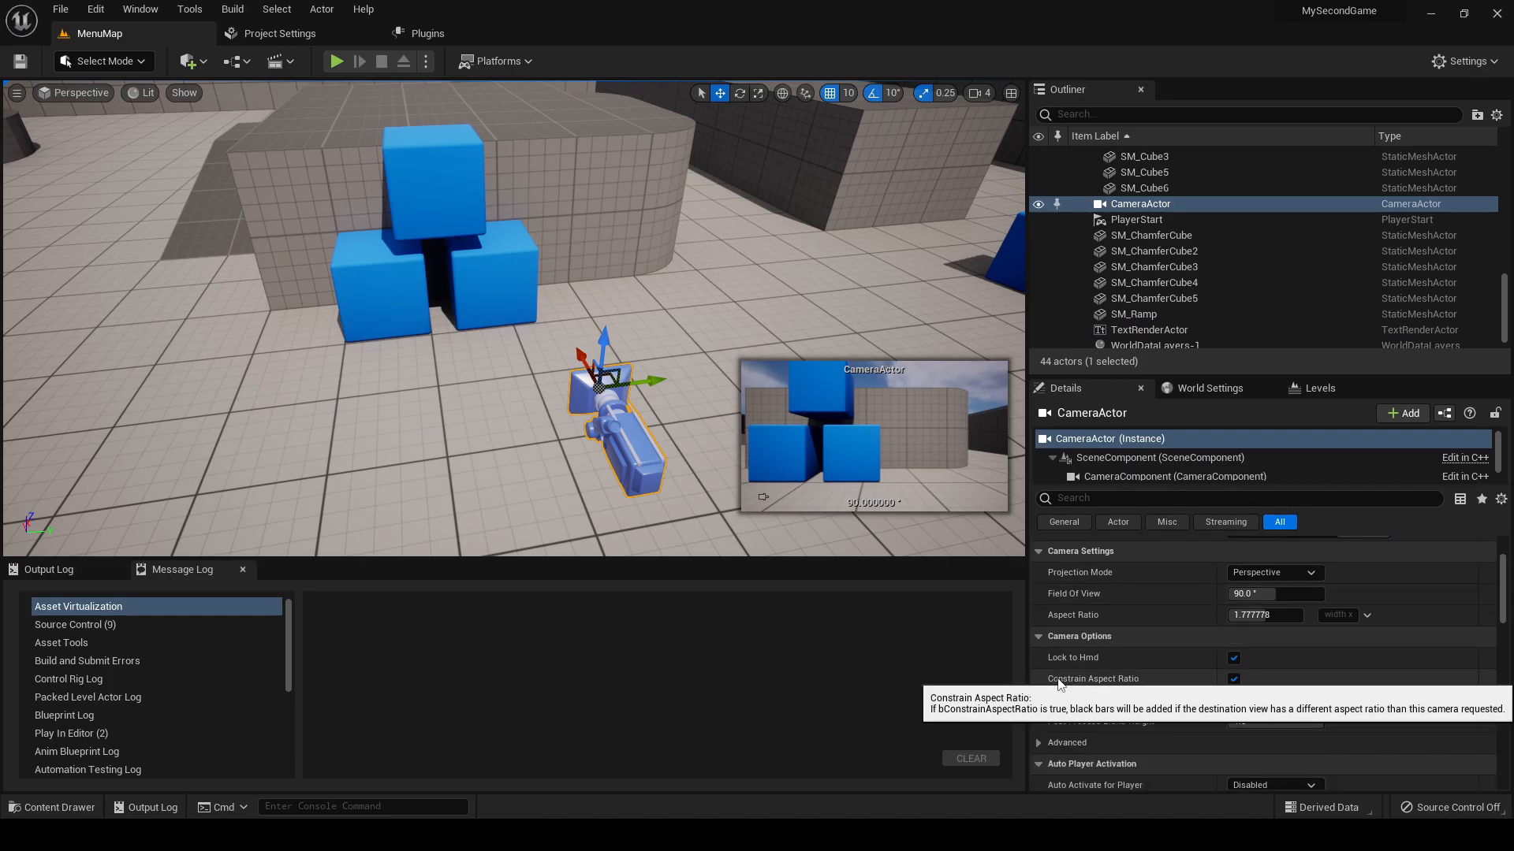
left_click(1238, 683)
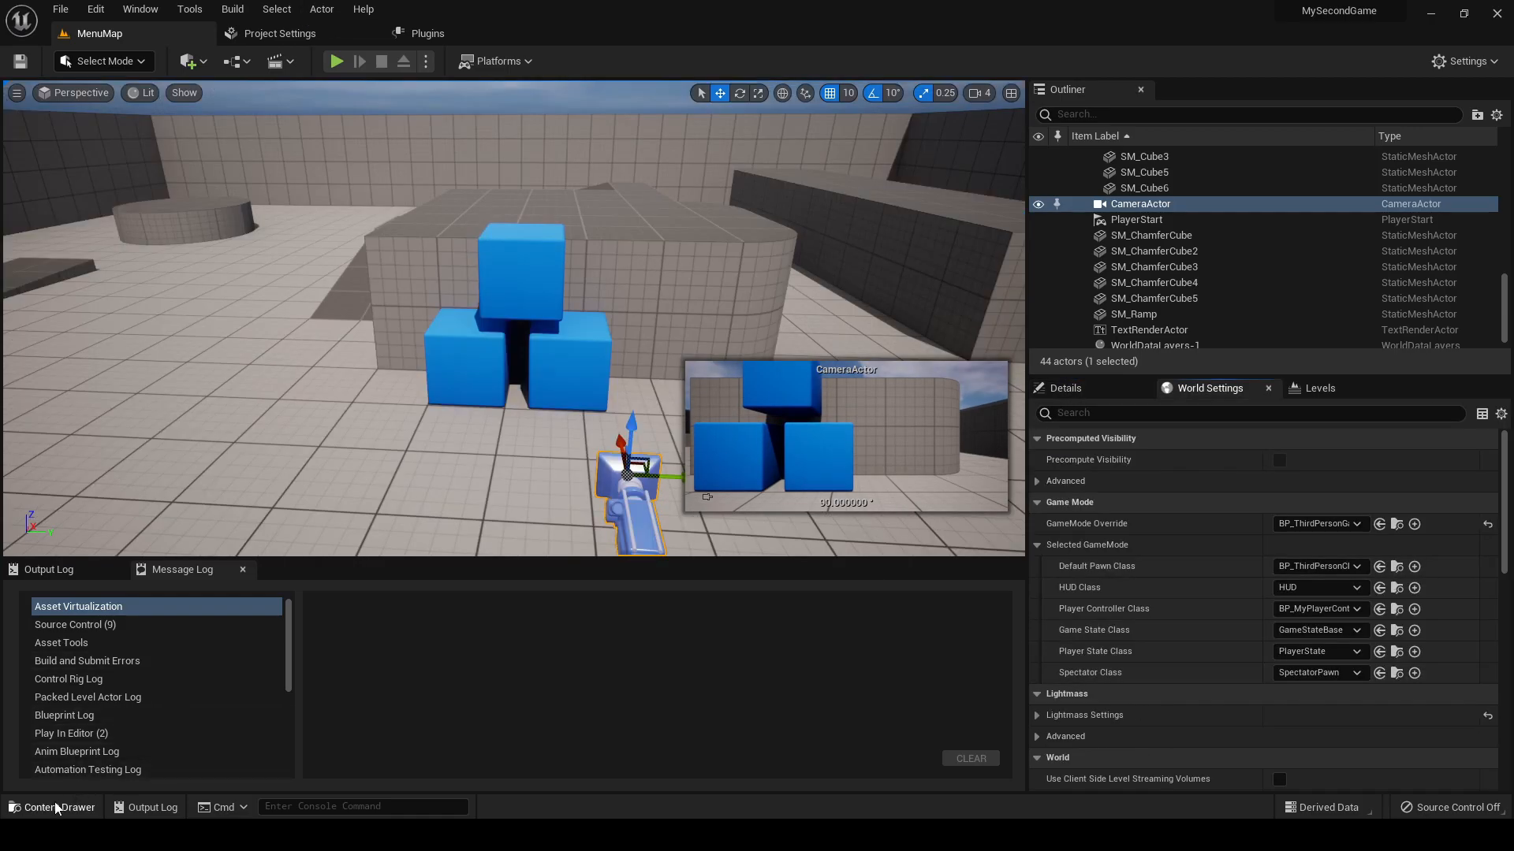
- Create a blueprint class in the 0_MySecondGame folder with Game Mode Base as parent and name it BP_MenuGameMode
left_click(32, 807)
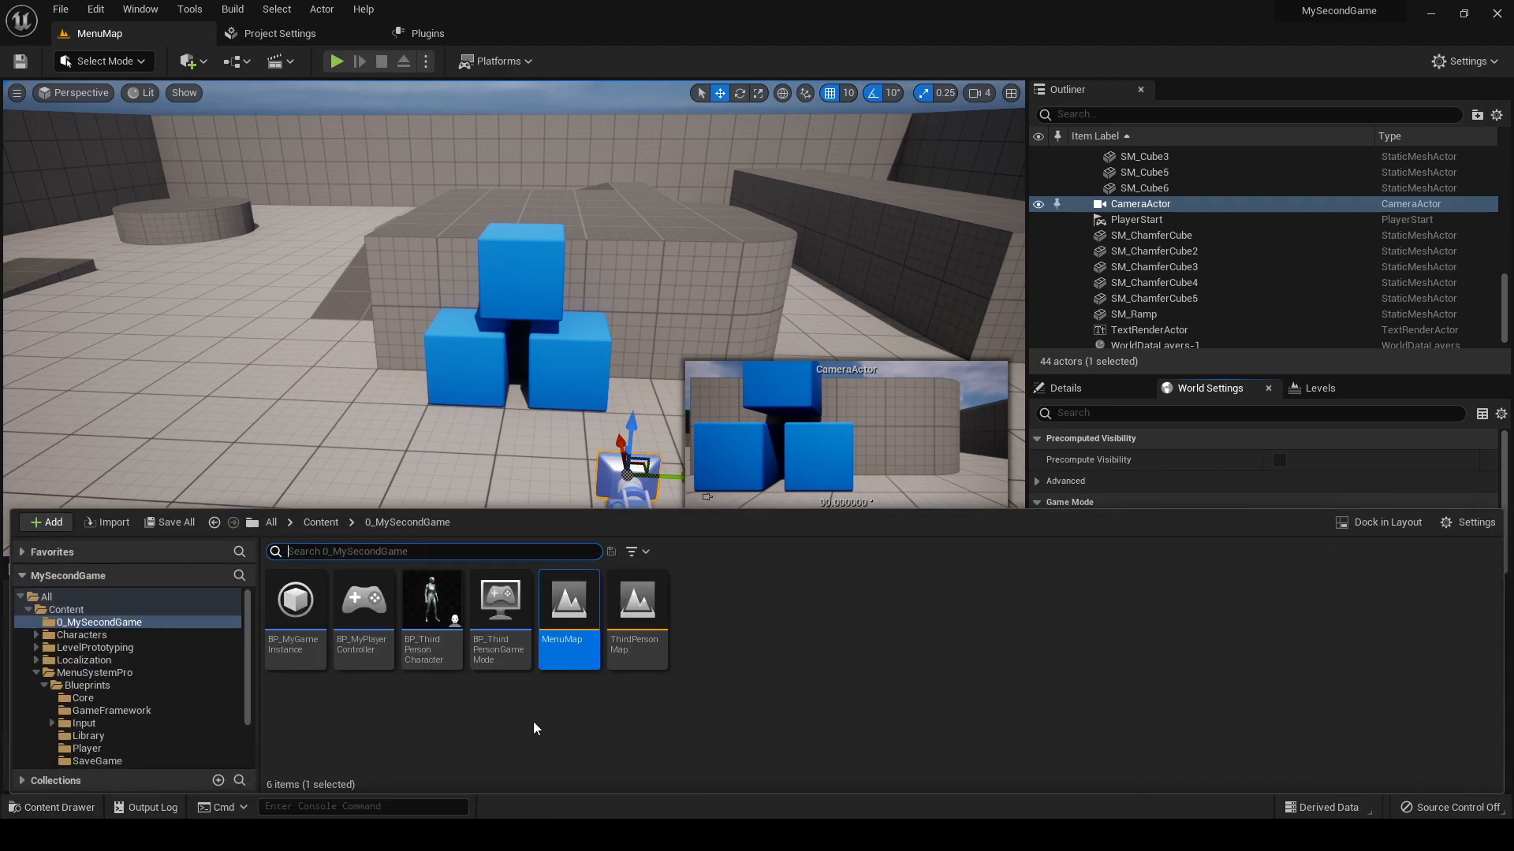
left_click(572, 713)
right_click(700, 640)
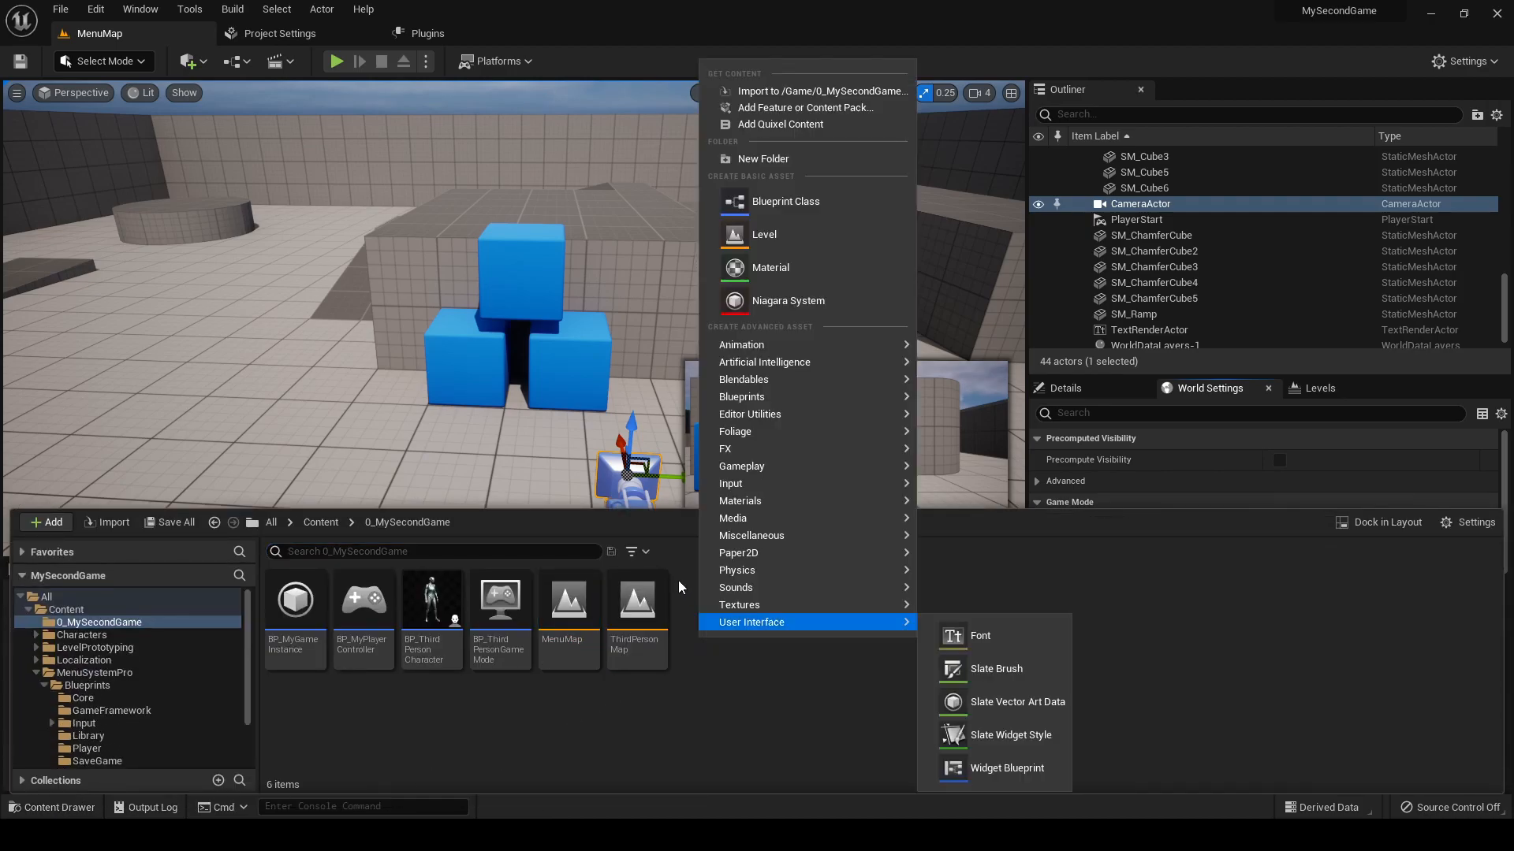
mouse_move(739, 397)
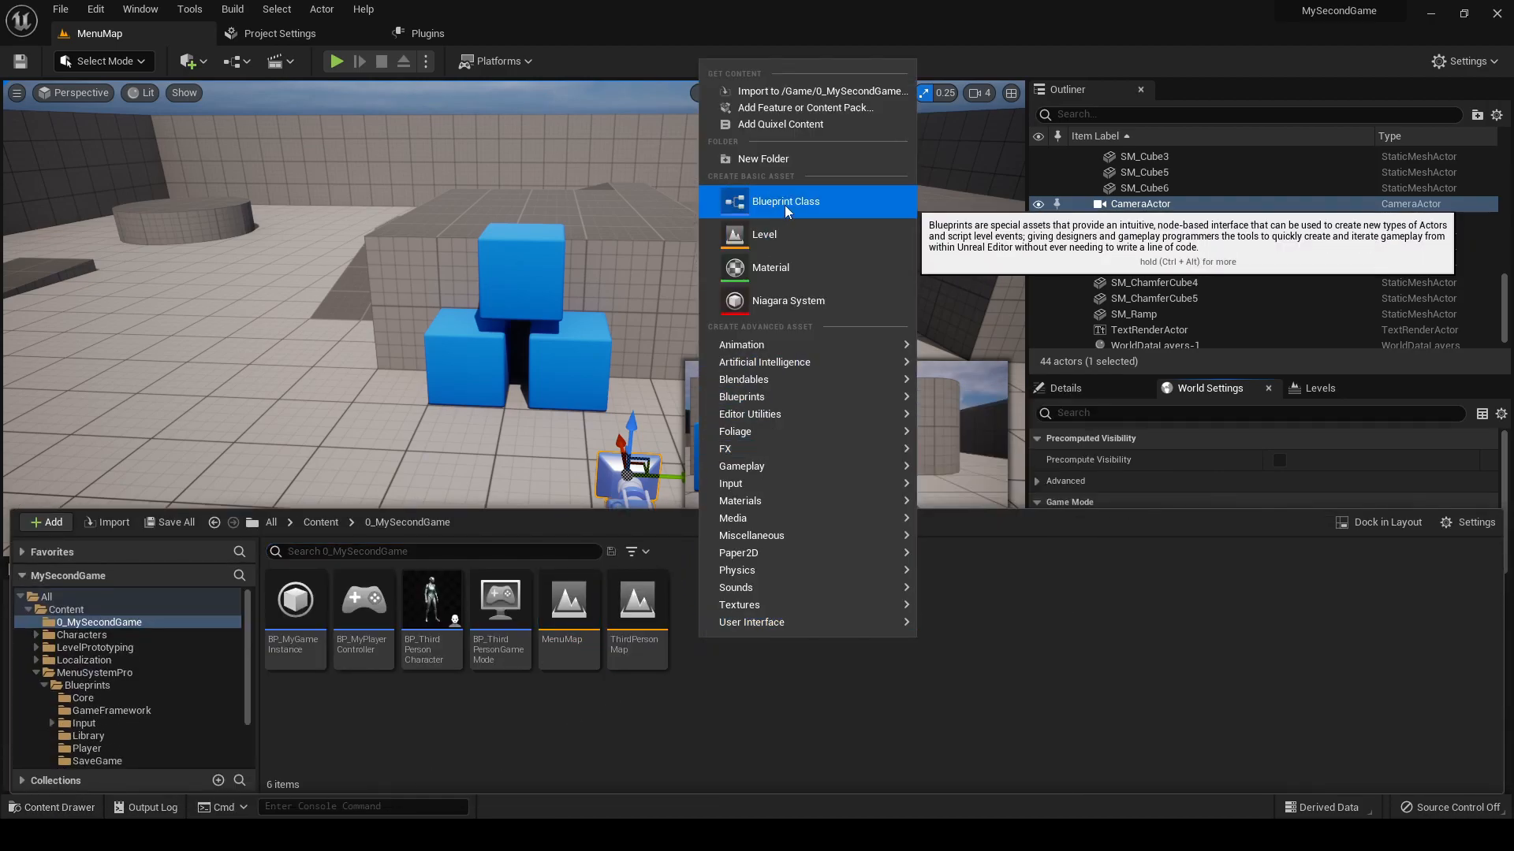
left_click(784, 204)
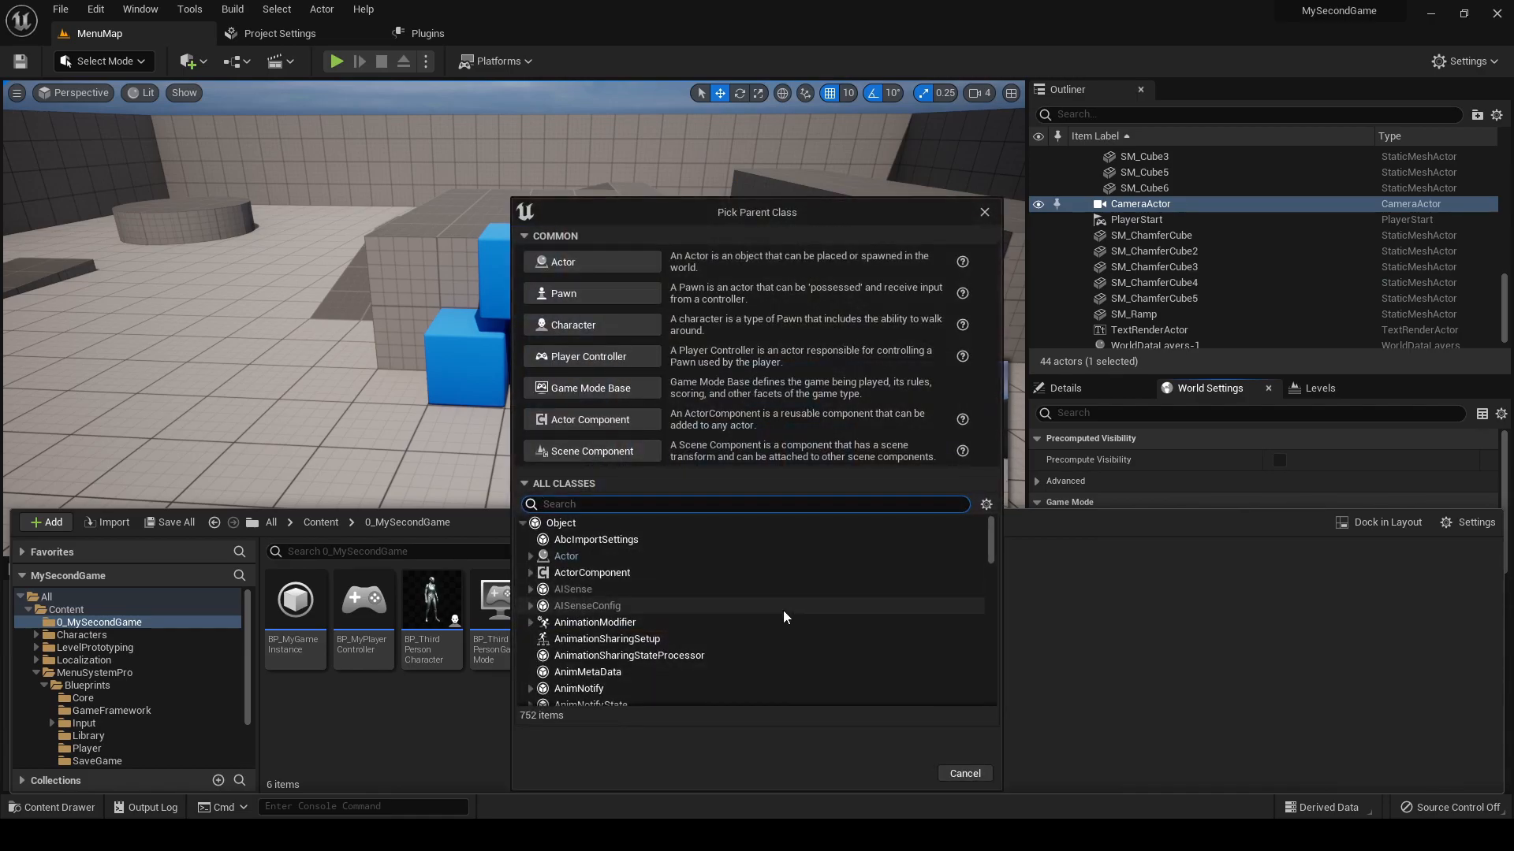
left_click(614, 388)
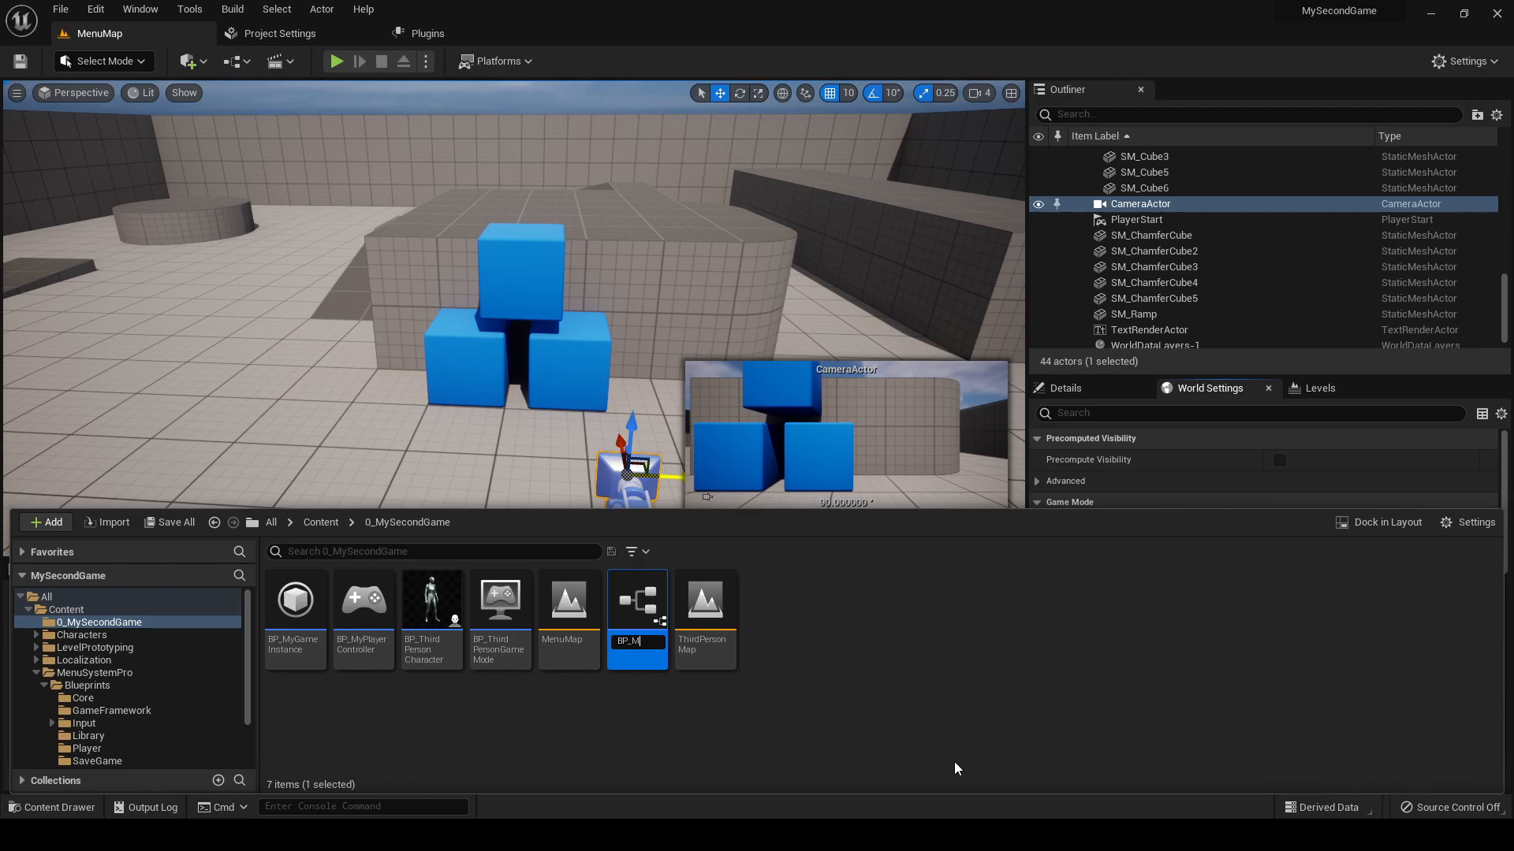
type("BP_MenuGameMode")
key("Return")
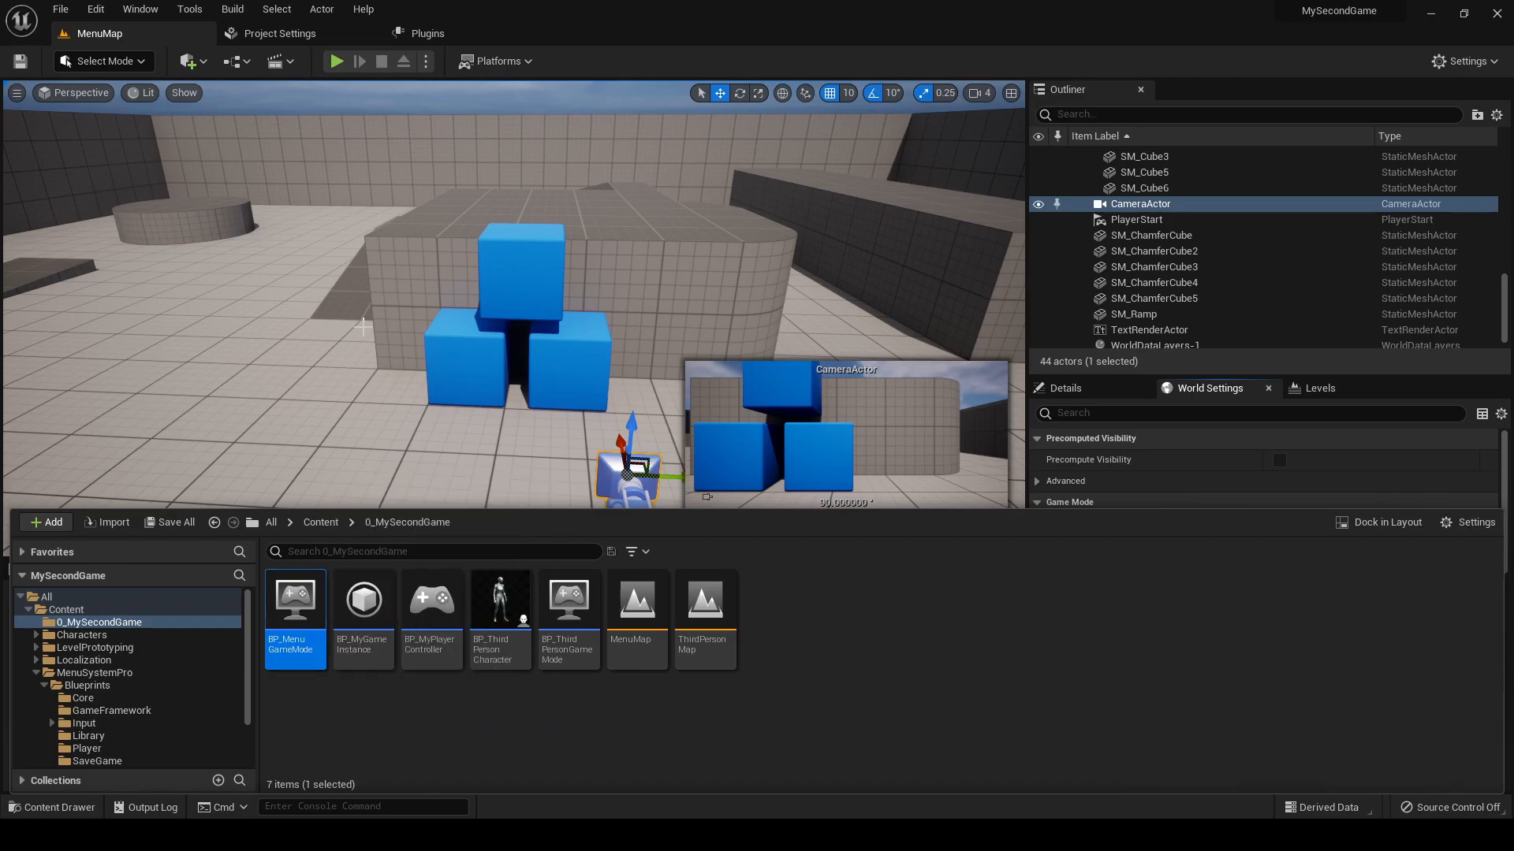
- Open the BP_MenuGameMode blueprint from the 0_MySecondGame folder for editing
right_click_drag(410, 370, 417, 426)
key("s")
key("w")
left_click(60, 811)
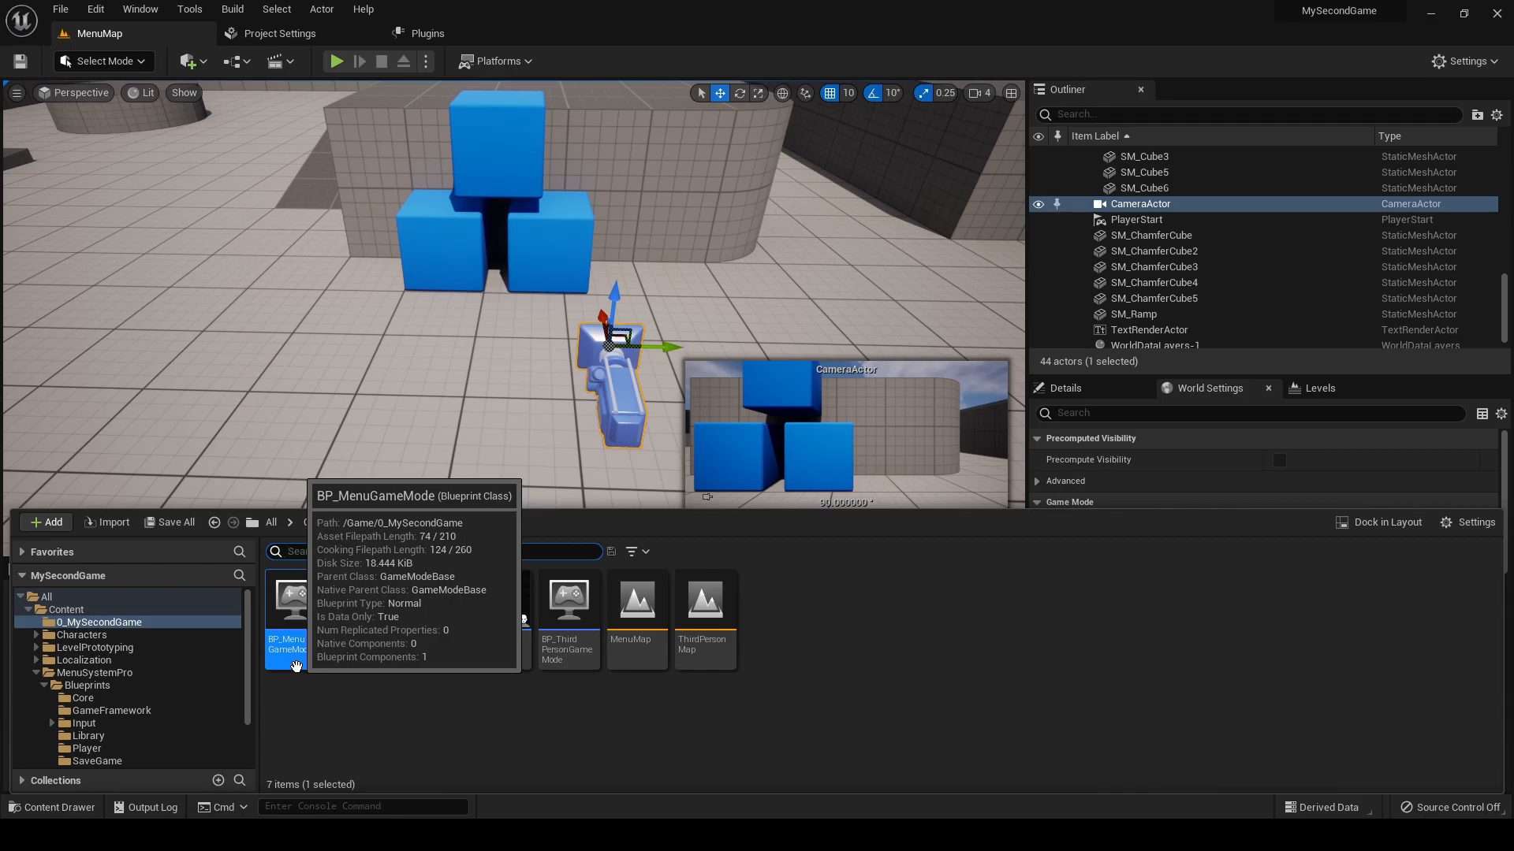
double_click(275, 606)
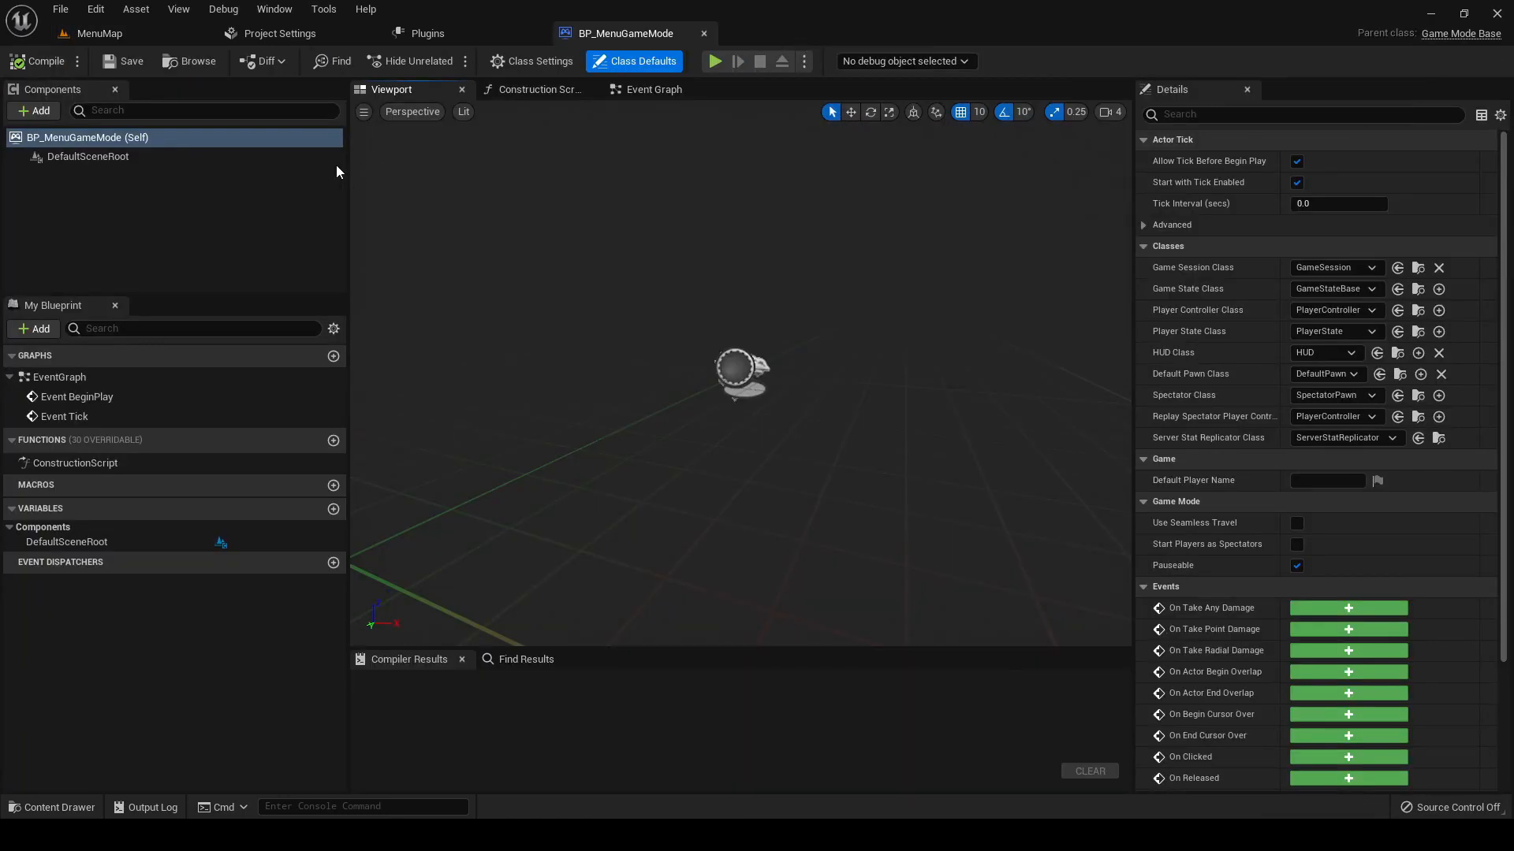
- Add the BP Menu System Game Mode Component with its default name, enable its Is Main Menu option, and compile the blueprint
left_click(34, 110)
type("menu sys")
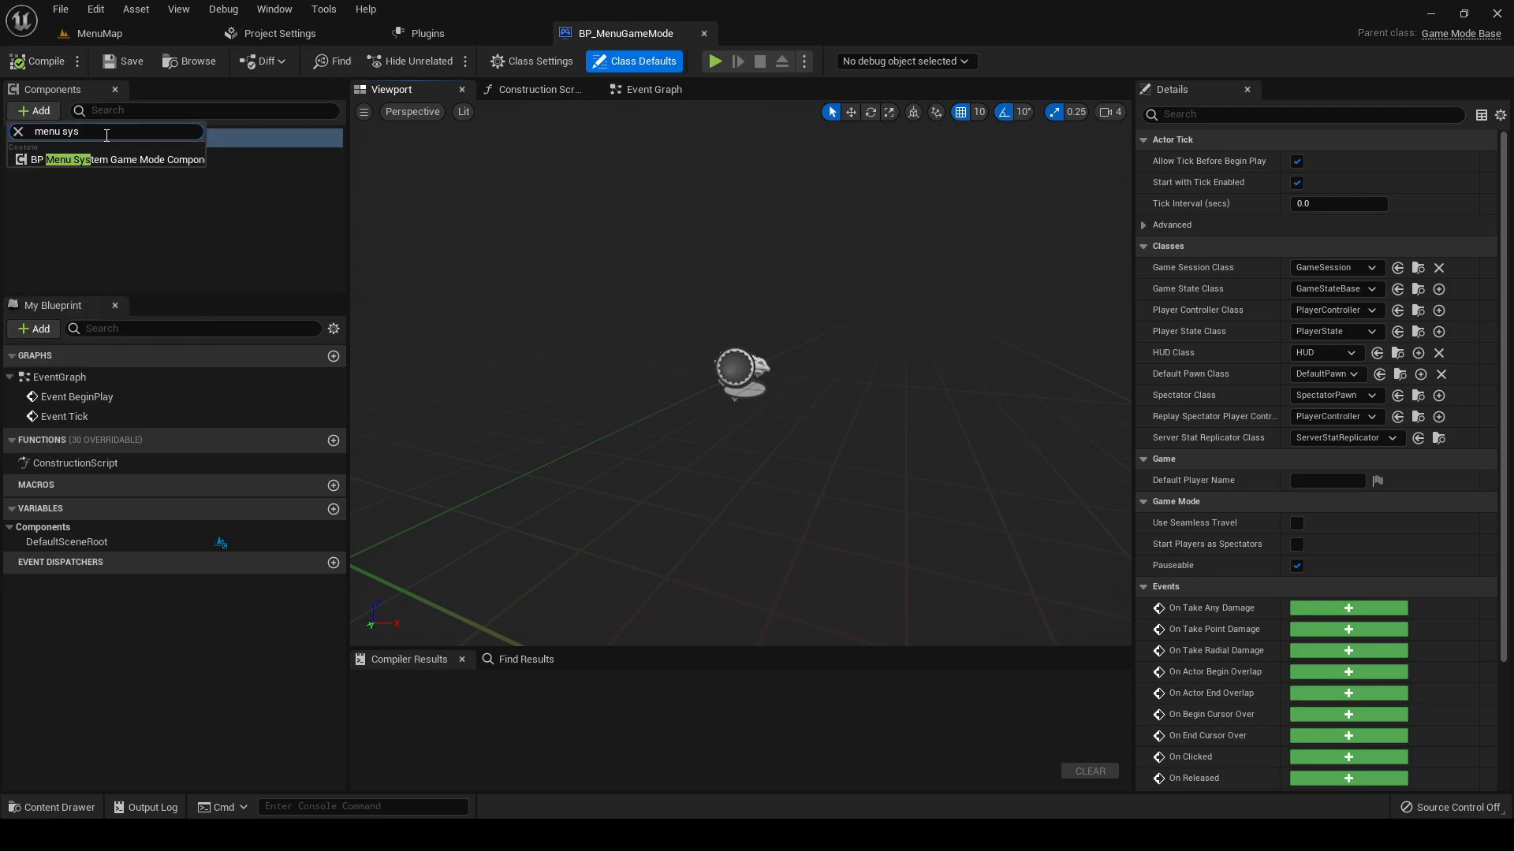
left_click(109, 160)
left_click(82, 211)
left_click(88, 179)
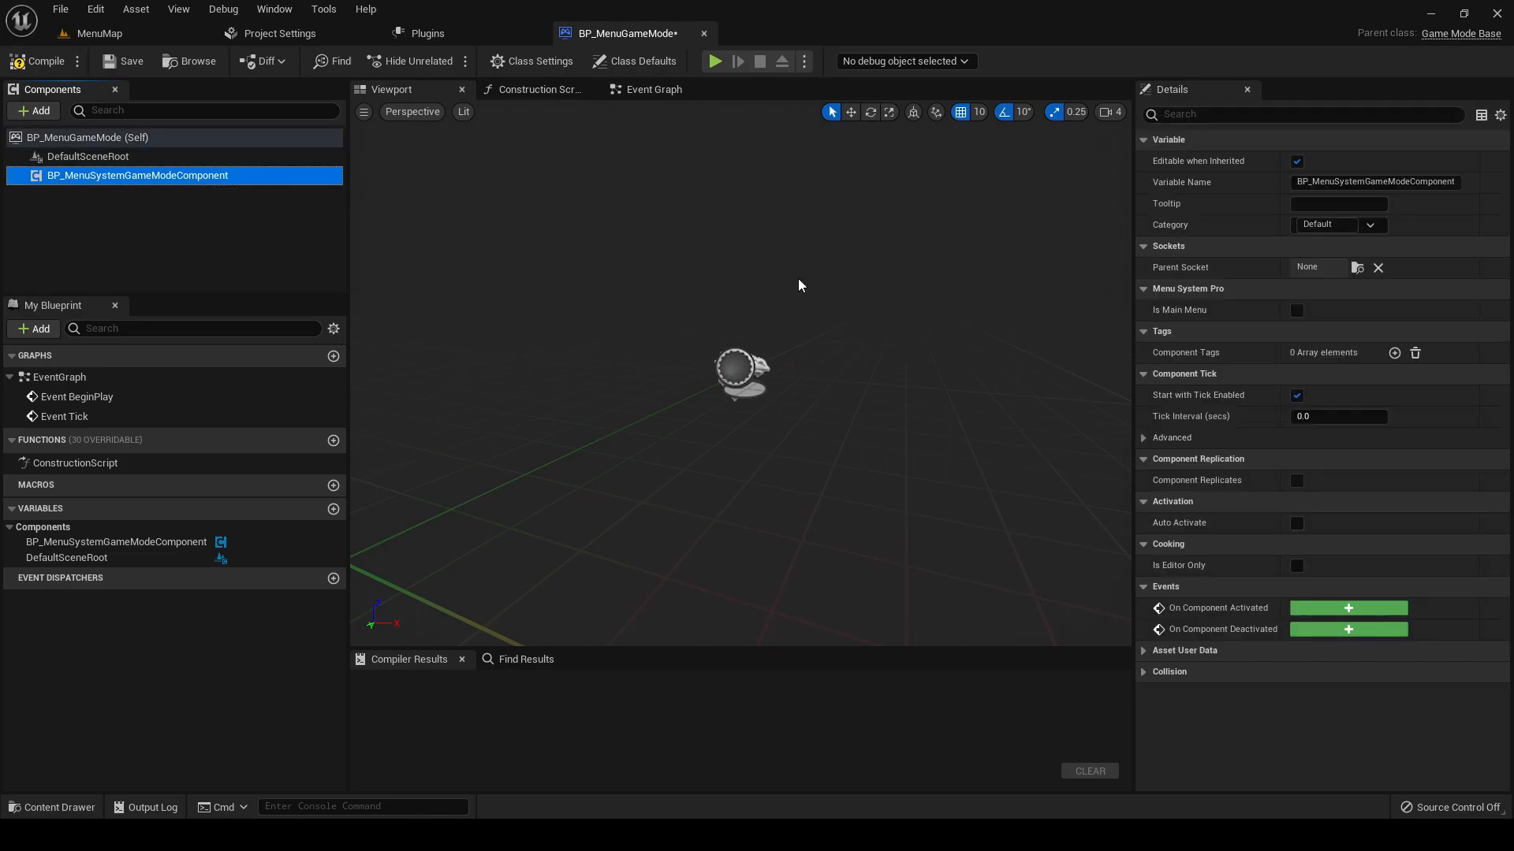
left_click(1297, 310)
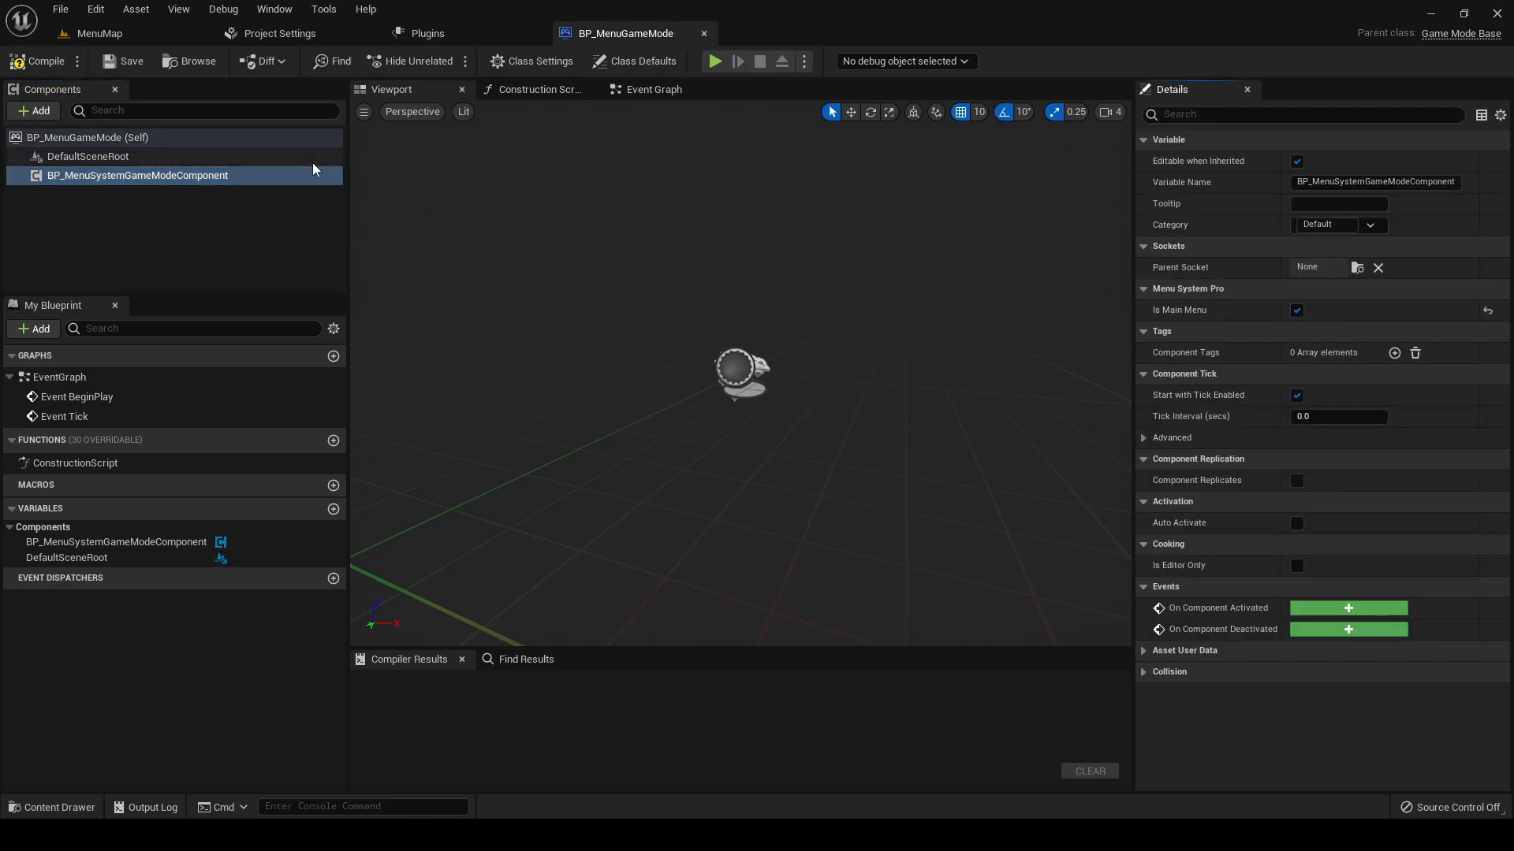
left_click(37, 61)
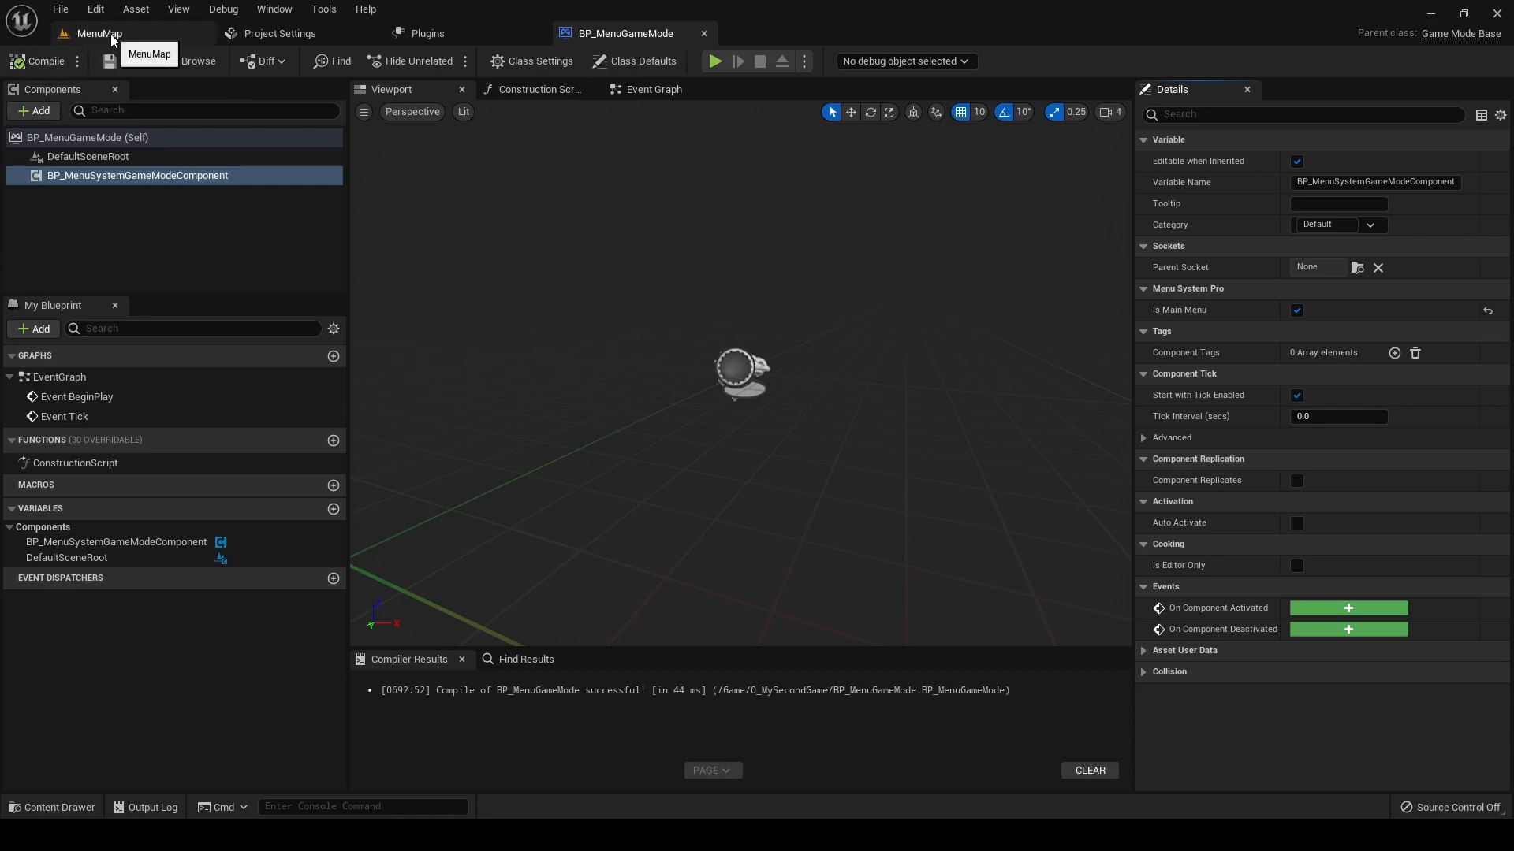
- Return to the MenuMap level and set its GameMode Override to BP_MenuGameMode
left_click(99, 34)
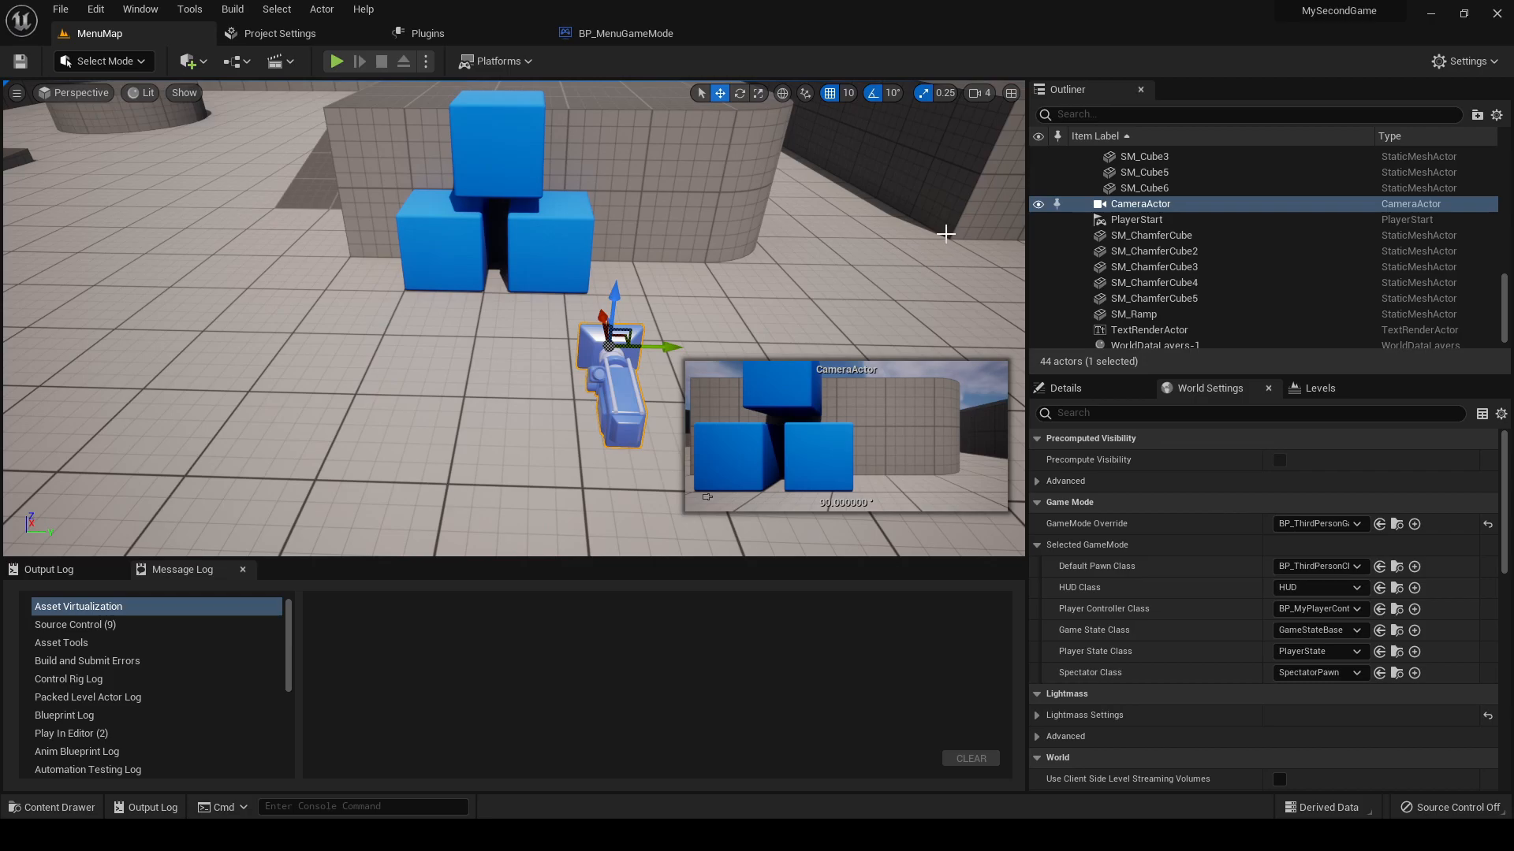
scroll(1197, 280, "up", 5)
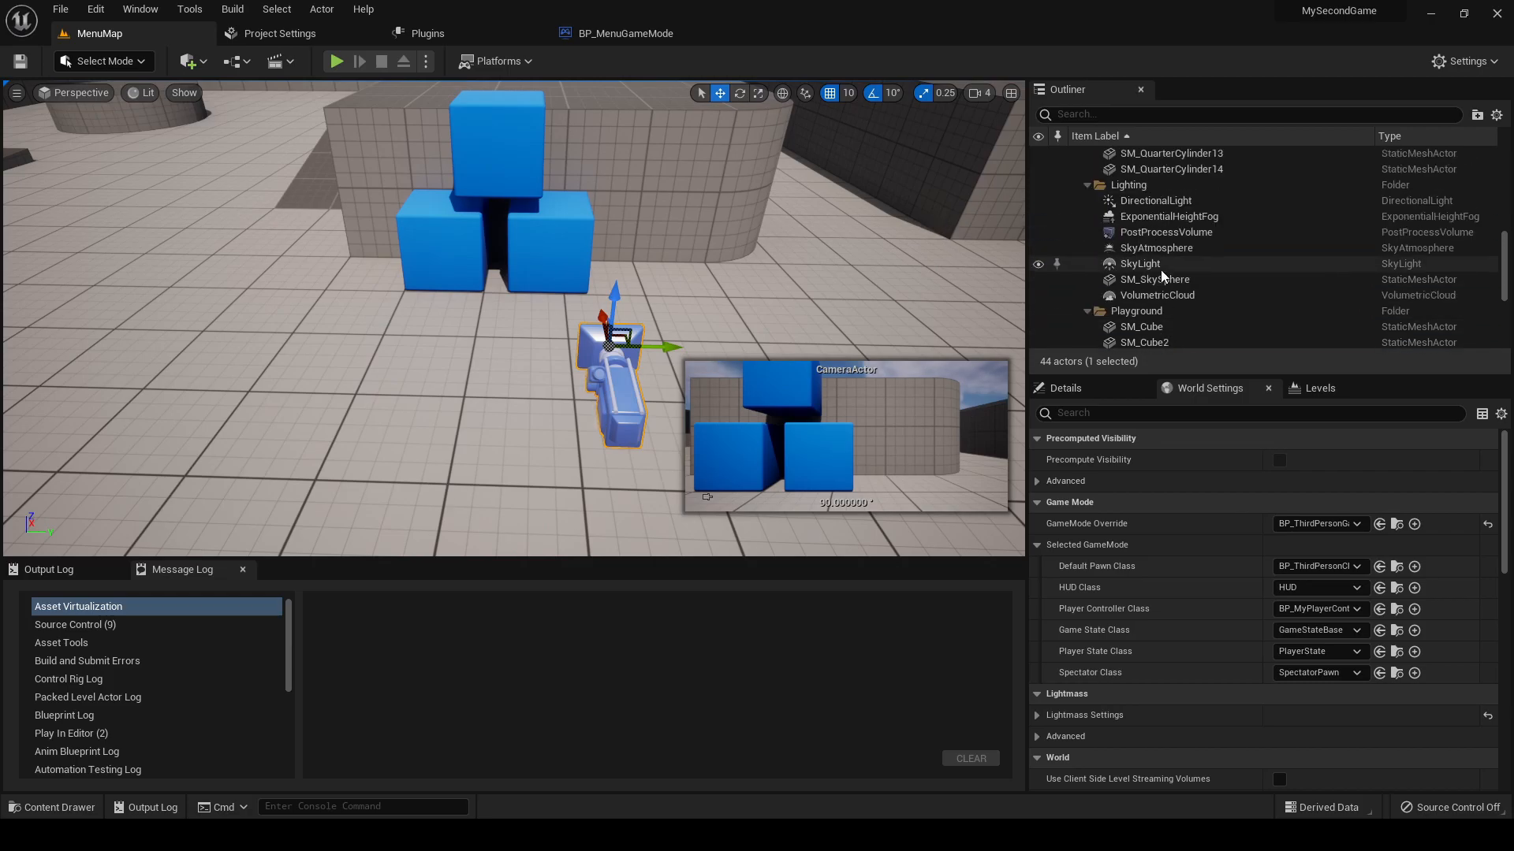
scroll(1197, 280, "up", 5)
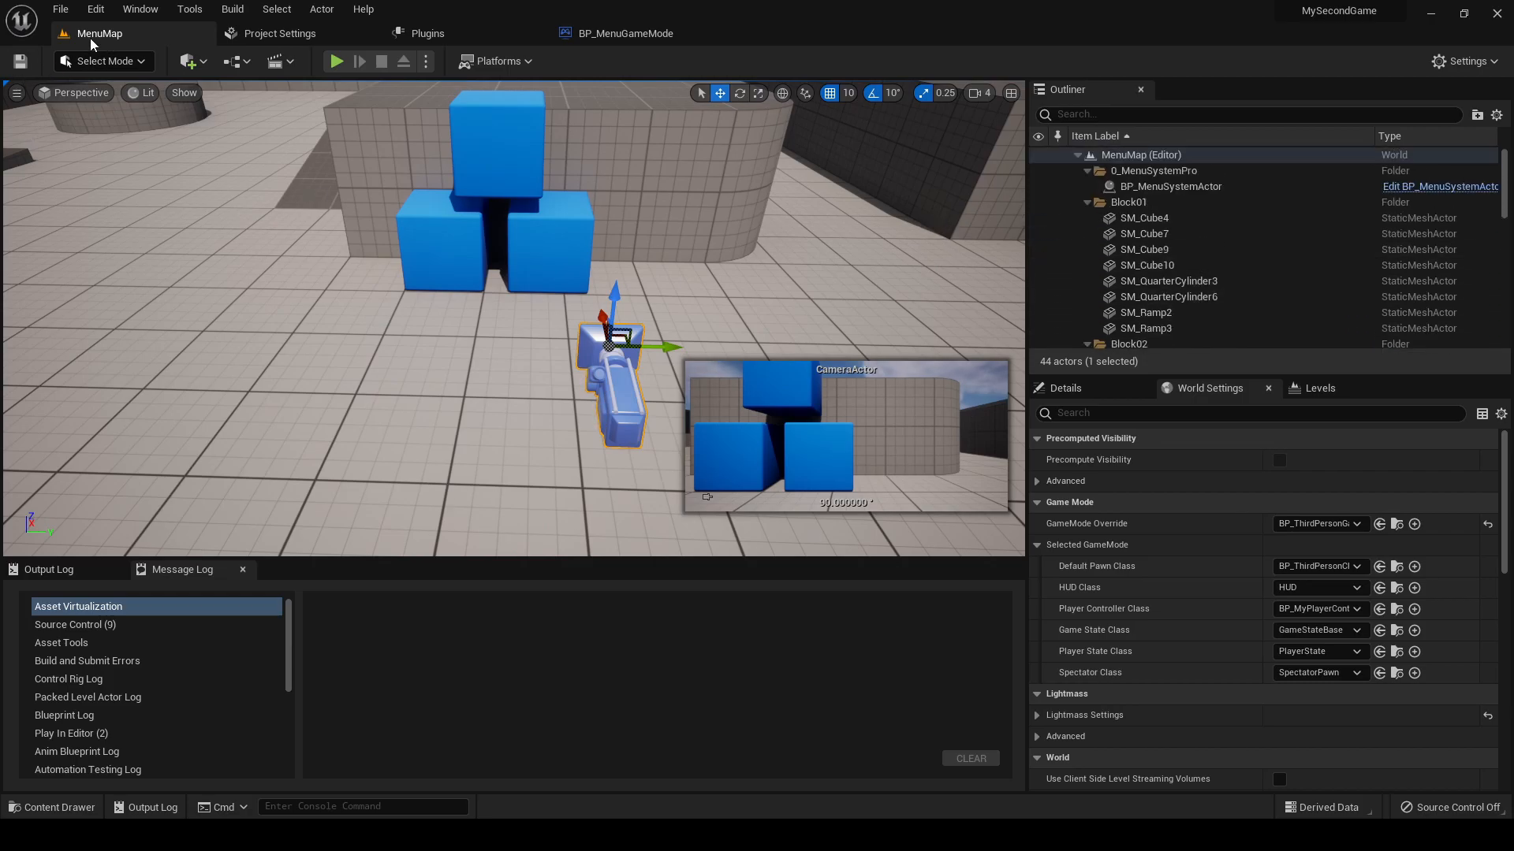
left_click(1171, 186)
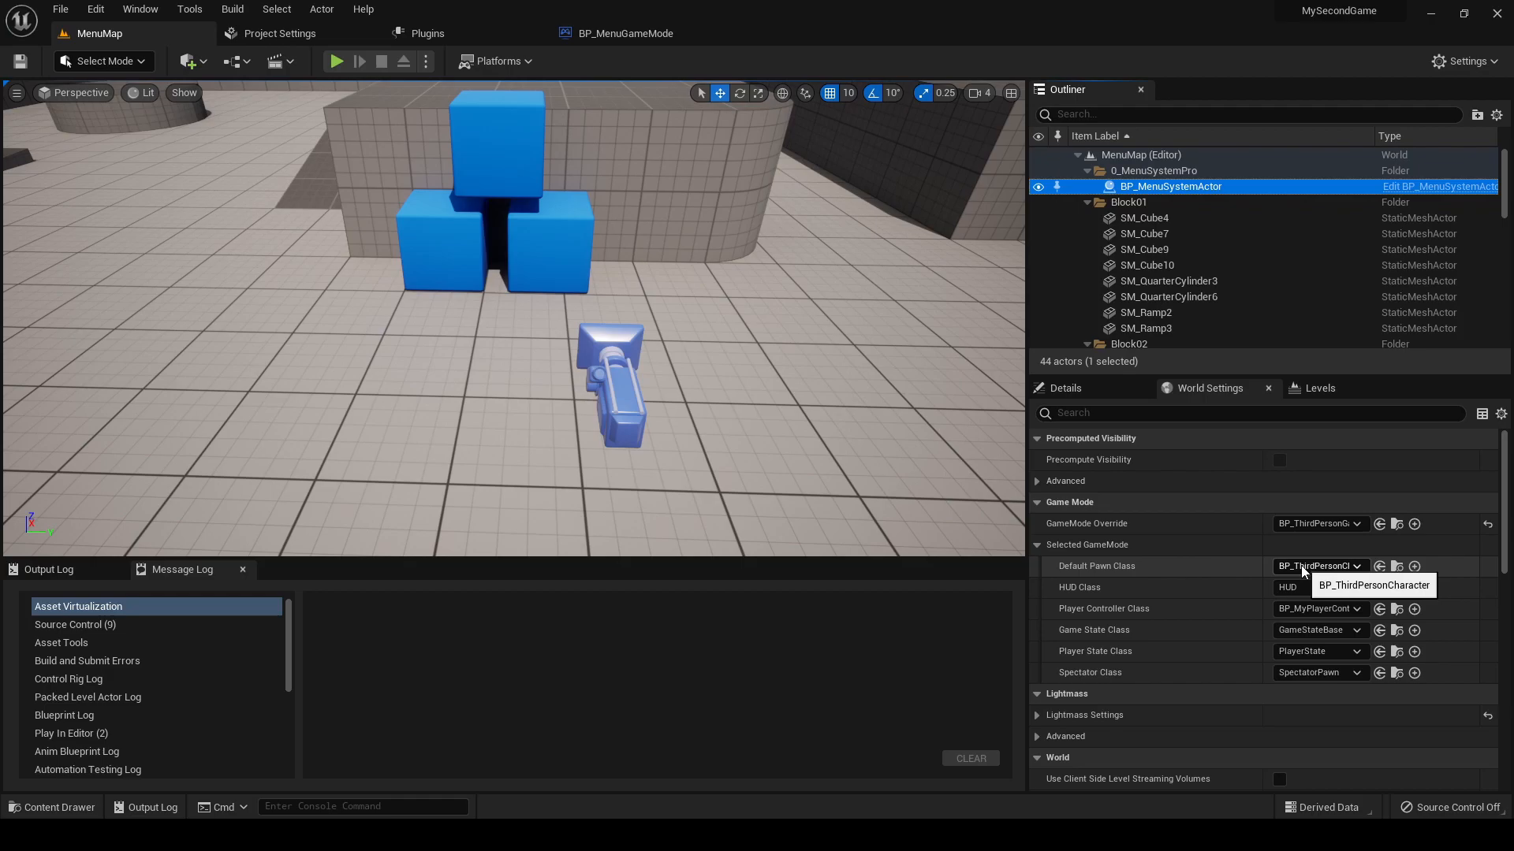
left_click(1317, 525)
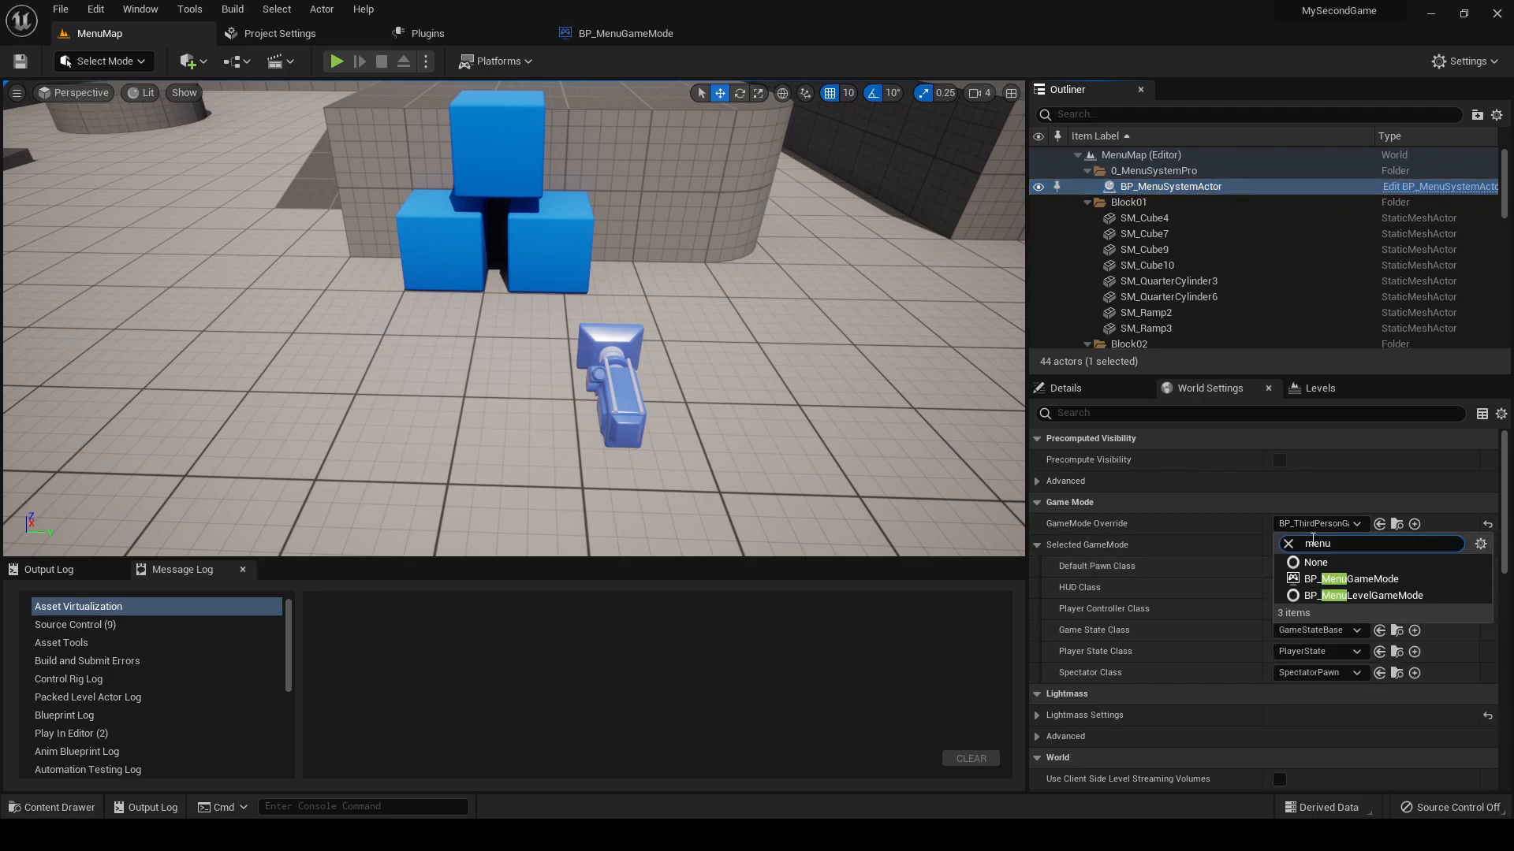
left_click(1330, 582)
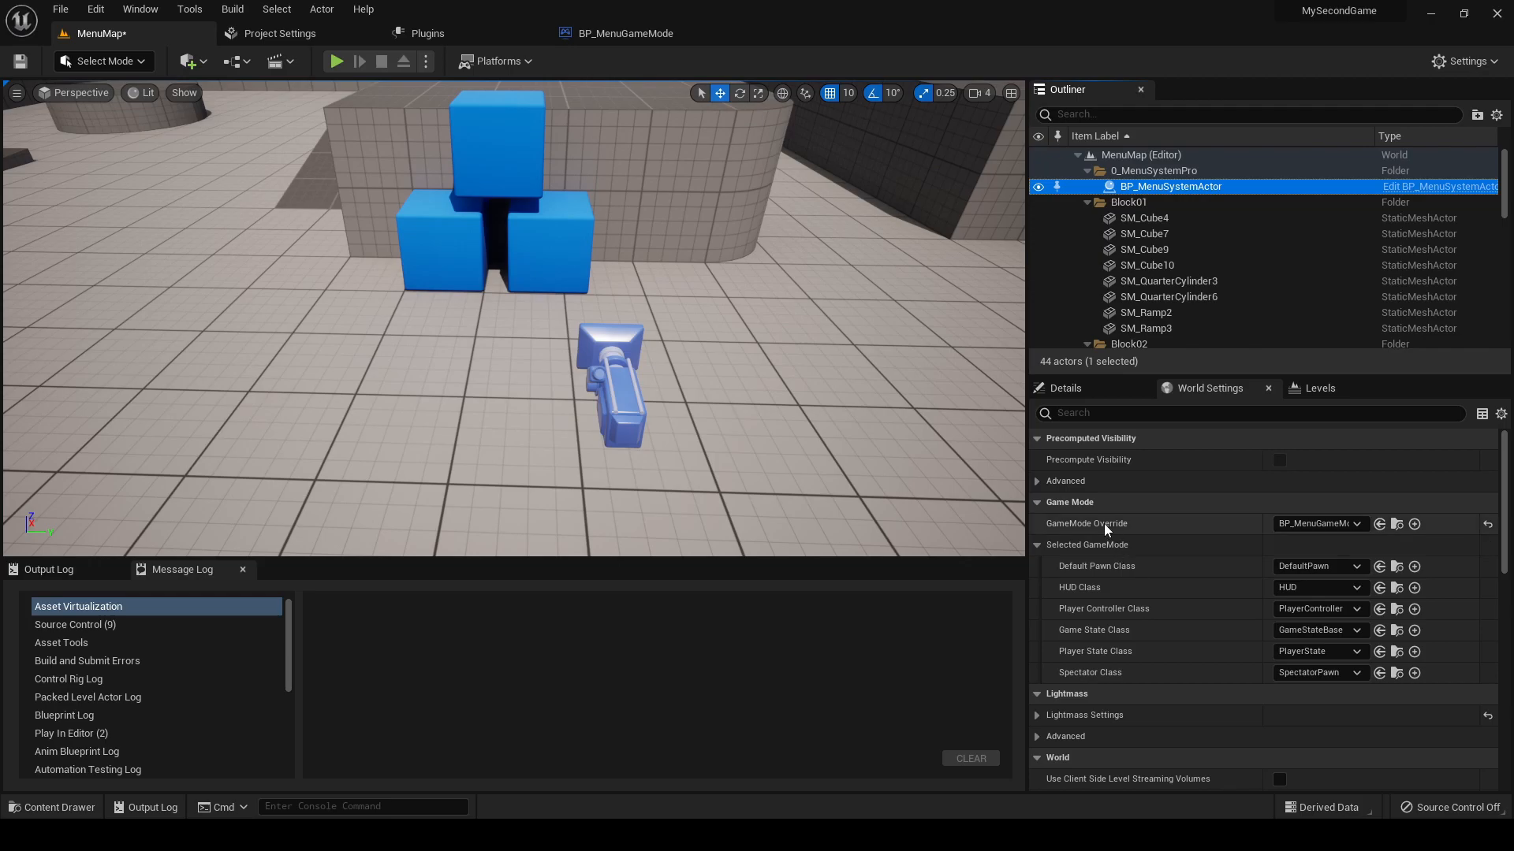
- Set the game mode's Default Pawn Class to None and Player Controller Class to BP_MyPlayerController, and save
left_click(1304, 569)
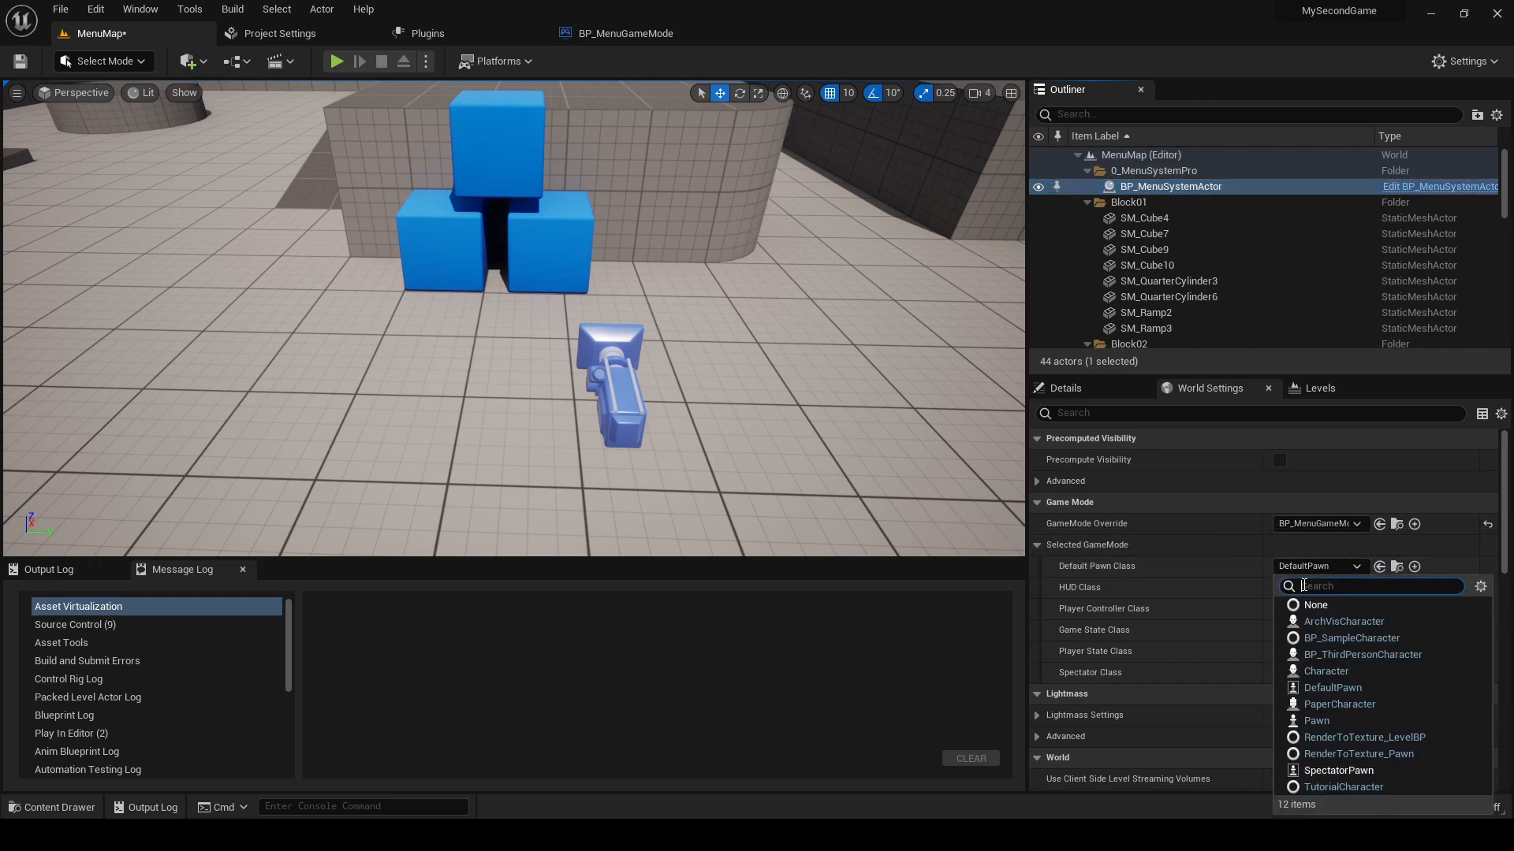
left_click(1315, 606)
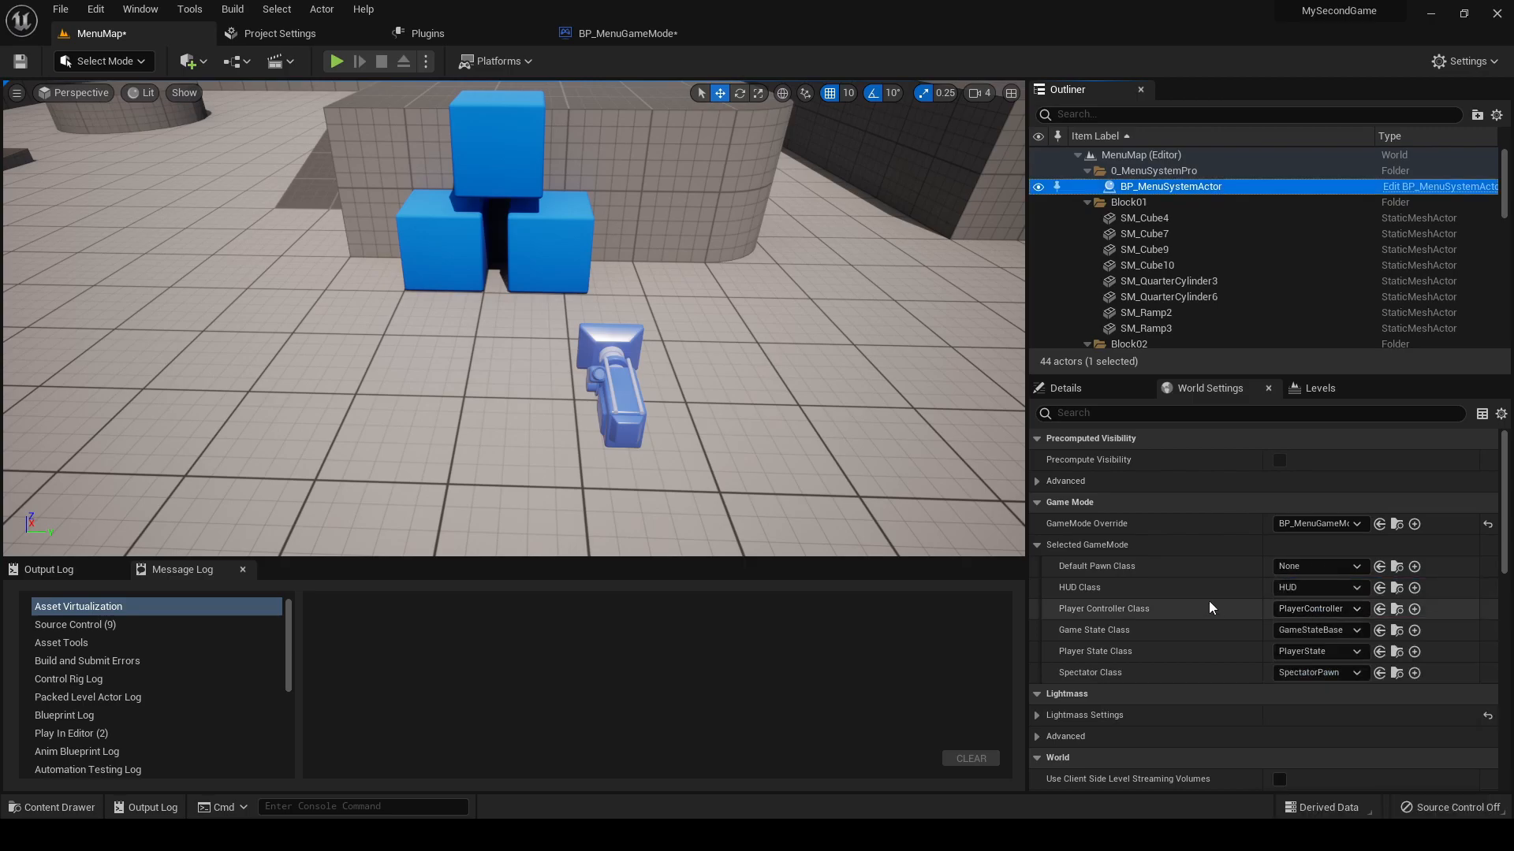
left_click(1319, 611)
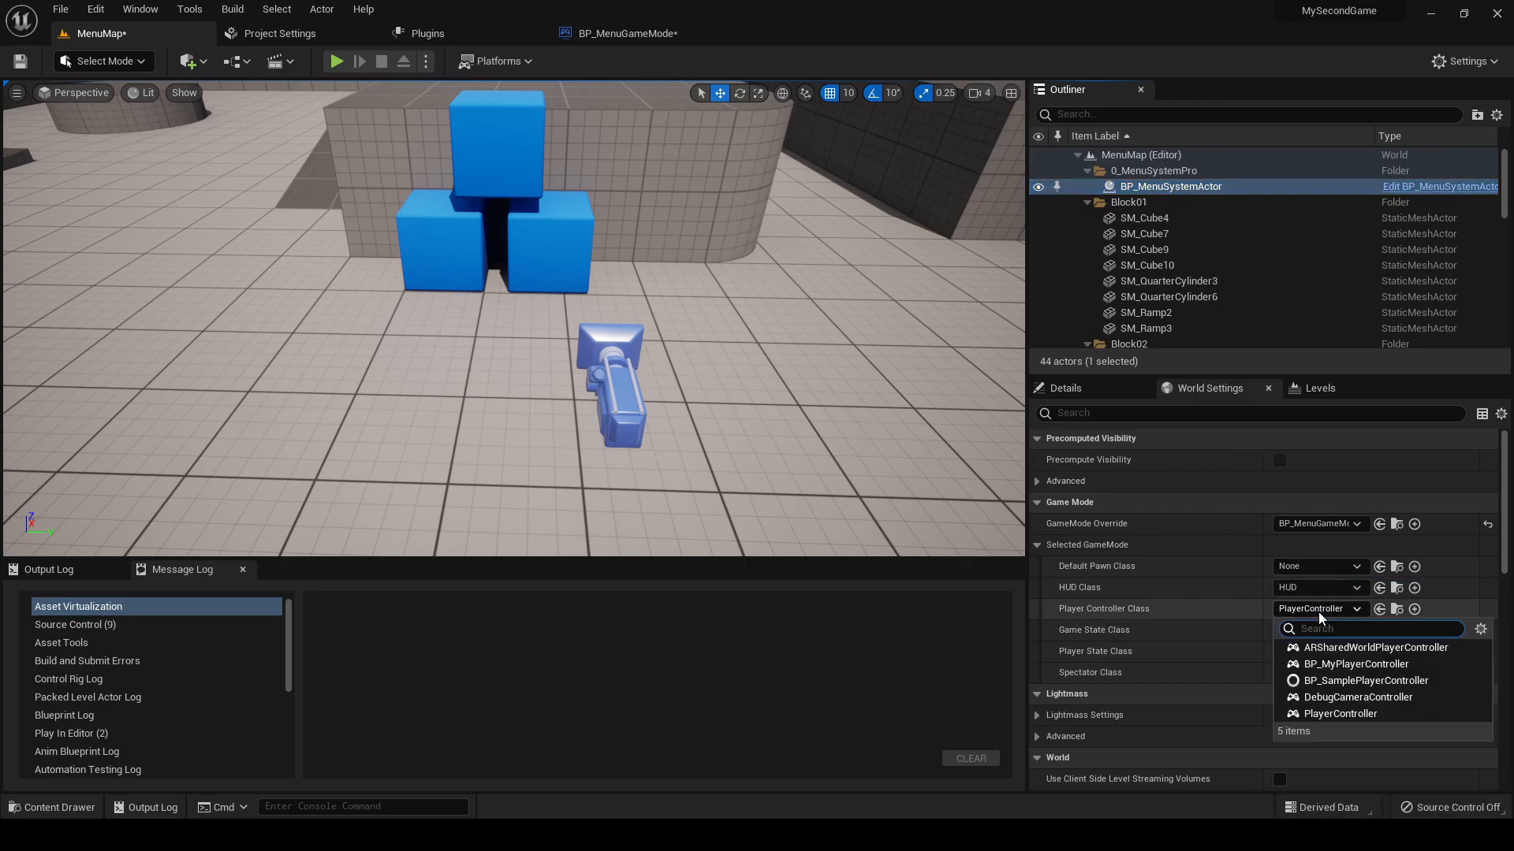
left_click(1350, 664)
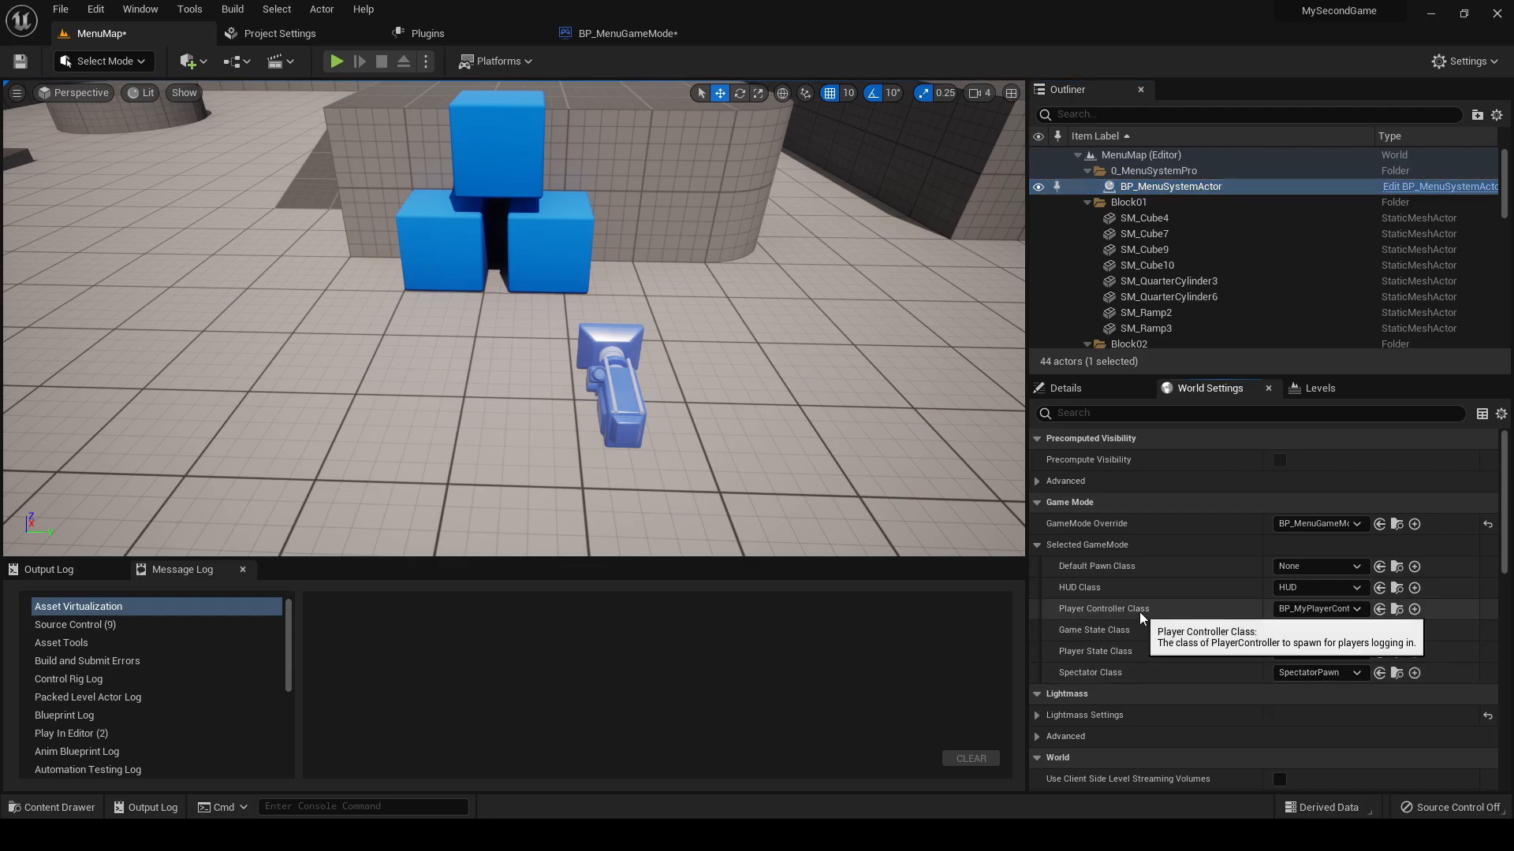
key("ctrl+s")
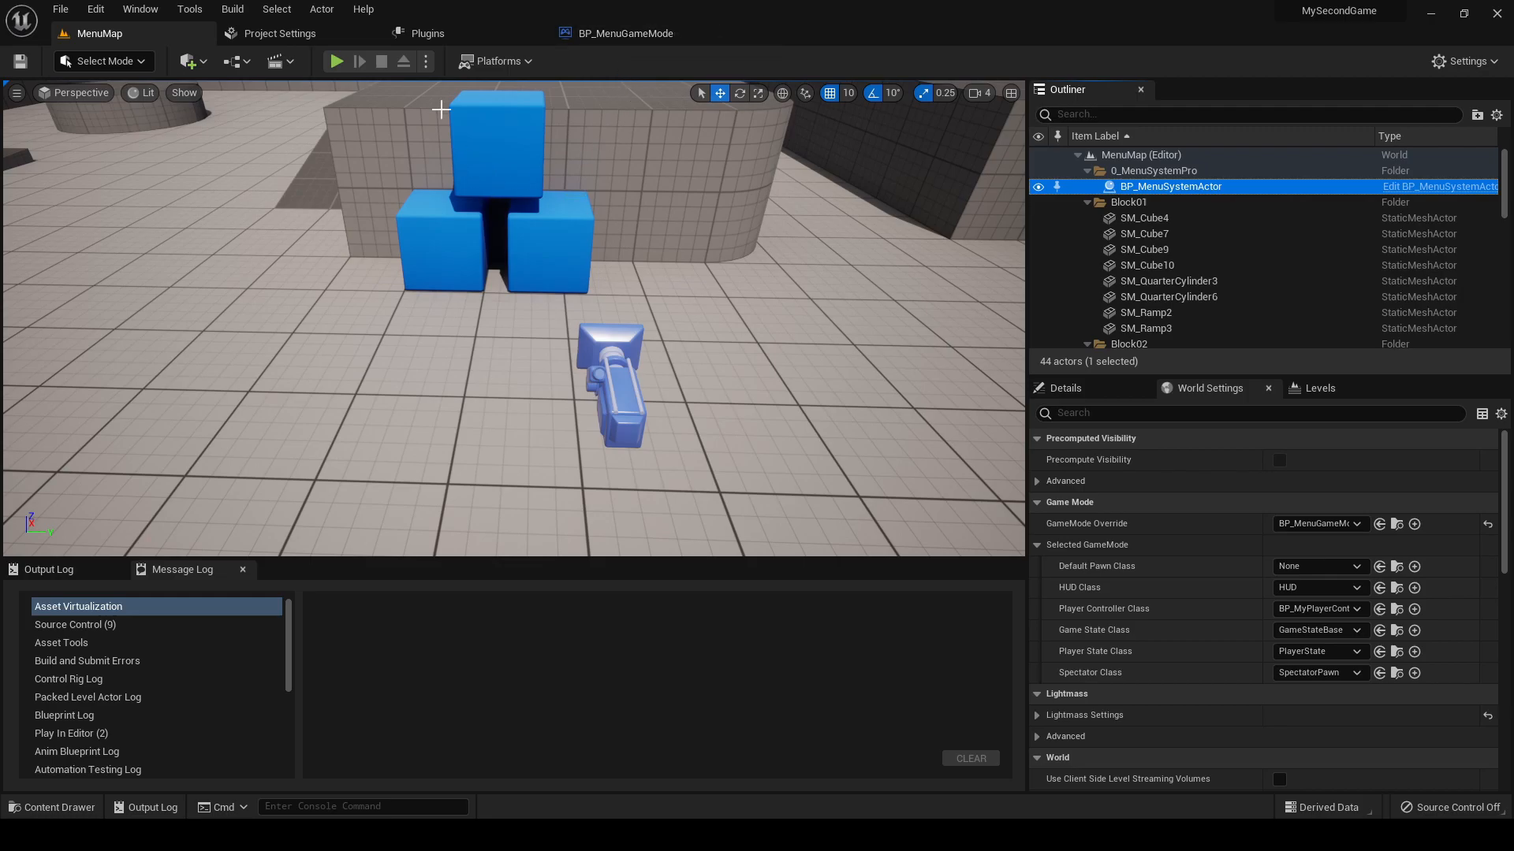
- Enable Level Is Main Menu on BP_MenuSystemActor and add CameraActor as an element of its Menu Cameras array
left_click(1065, 388)
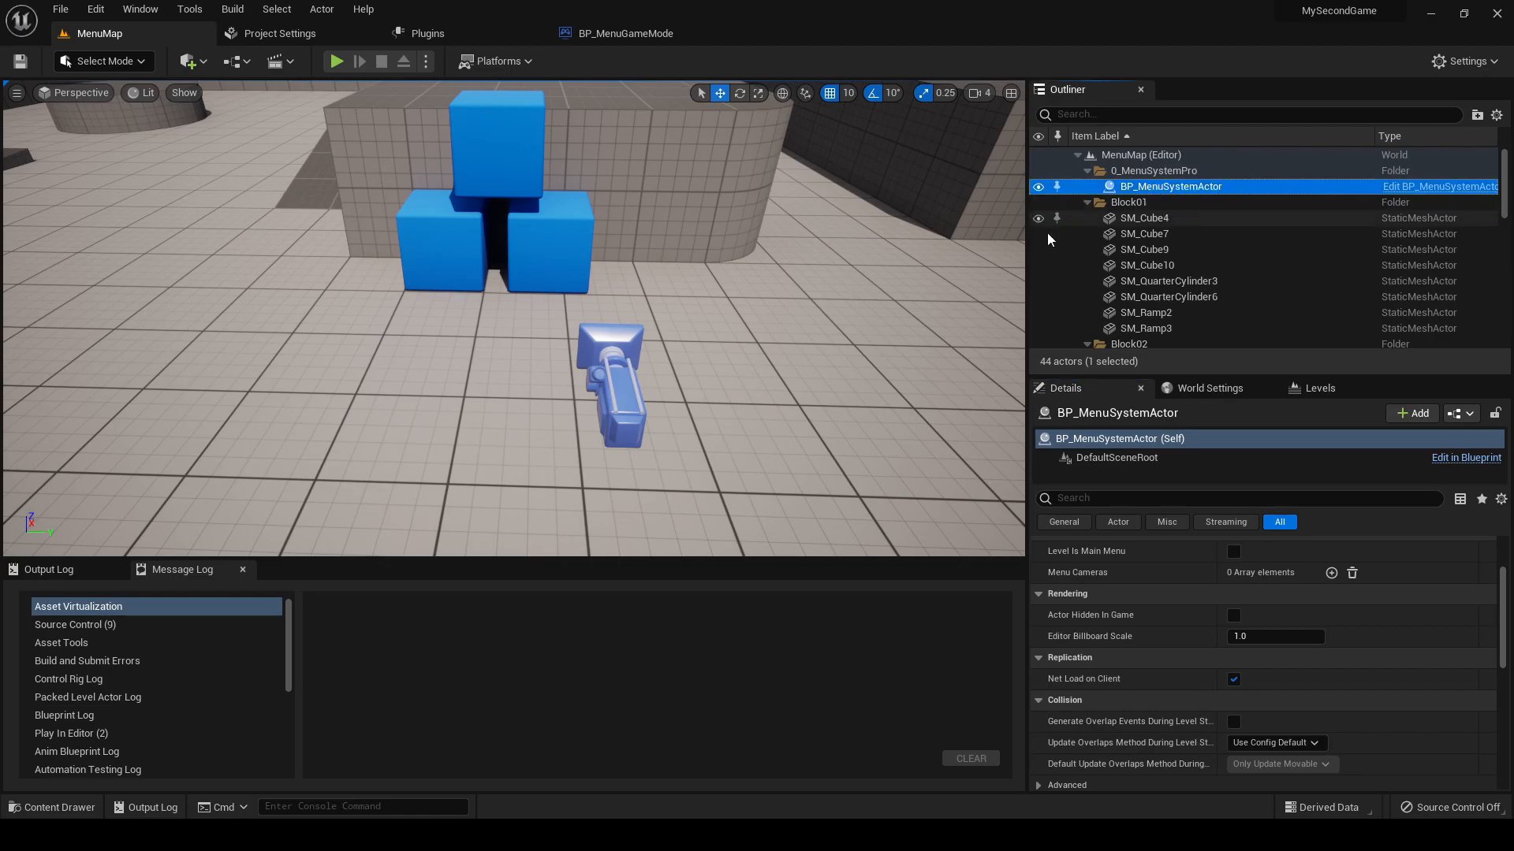
mouse_move(1117, 622)
scroll(1117, 622, "up", 3)
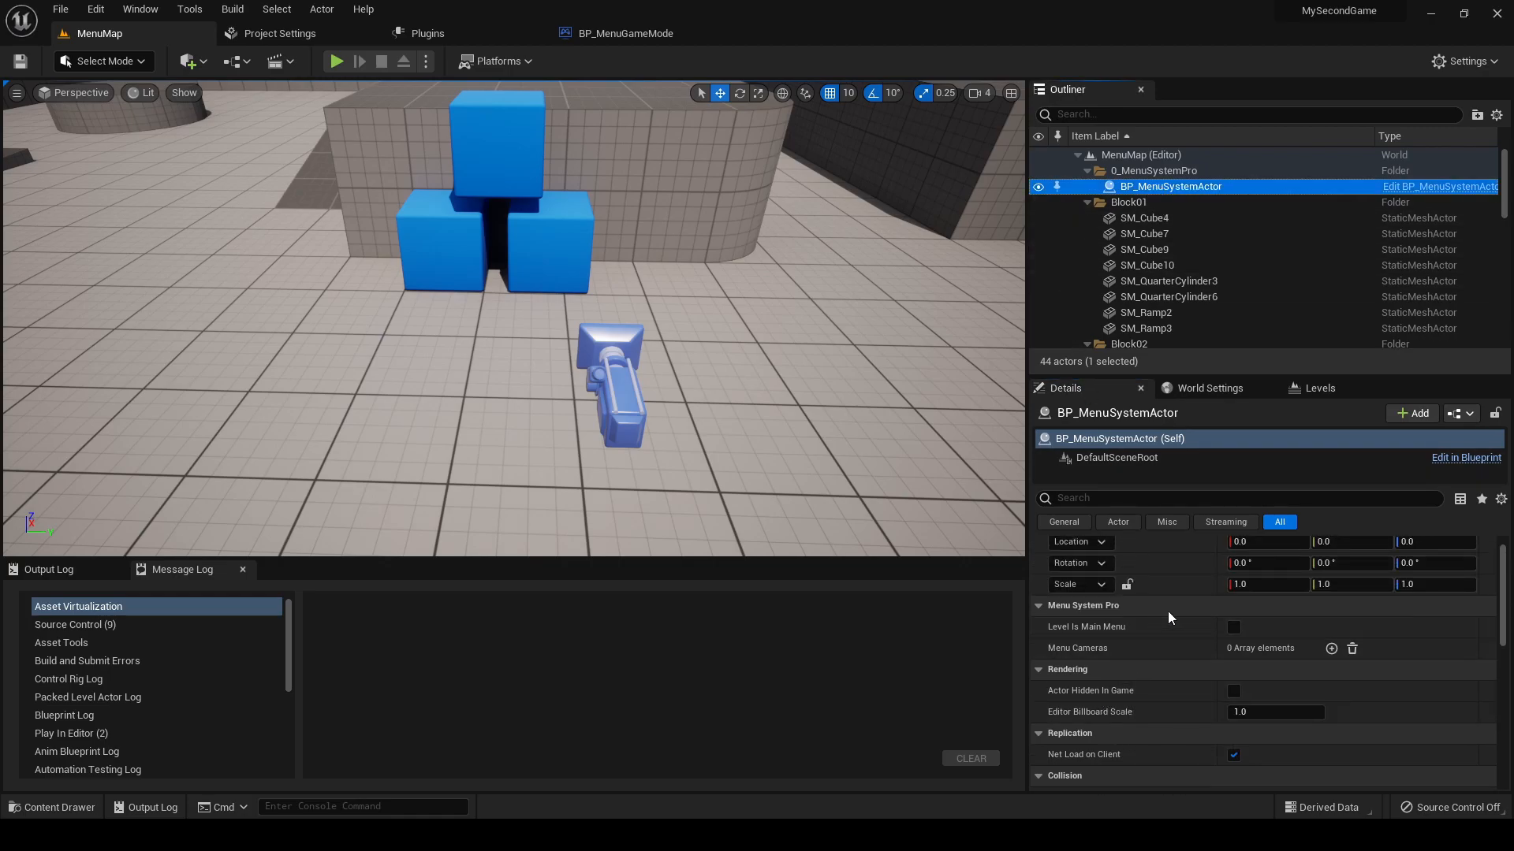
mouse_move(1066, 627)
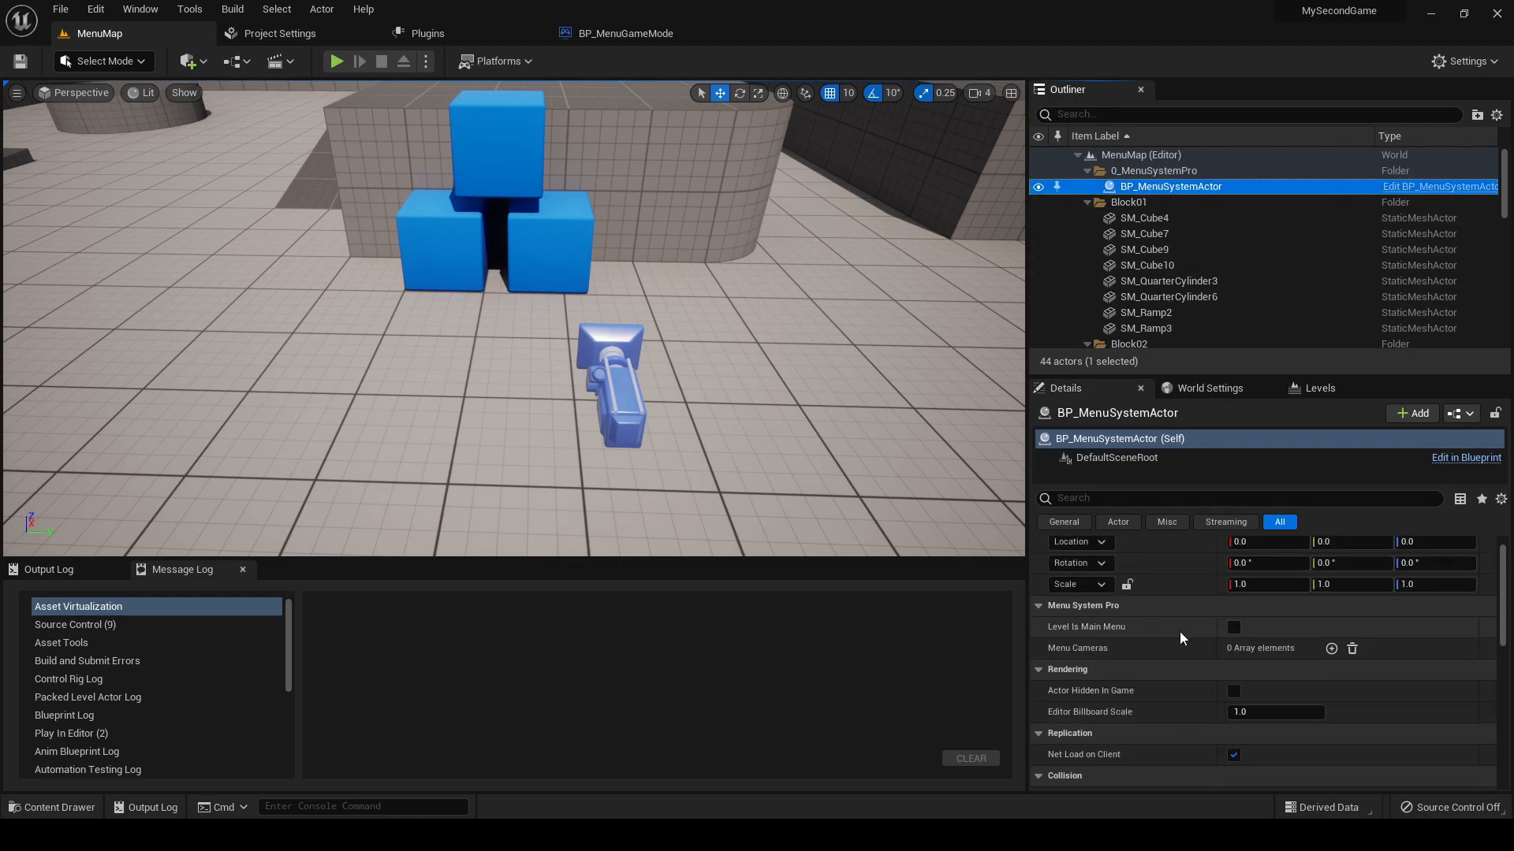
left_click(1234, 627)
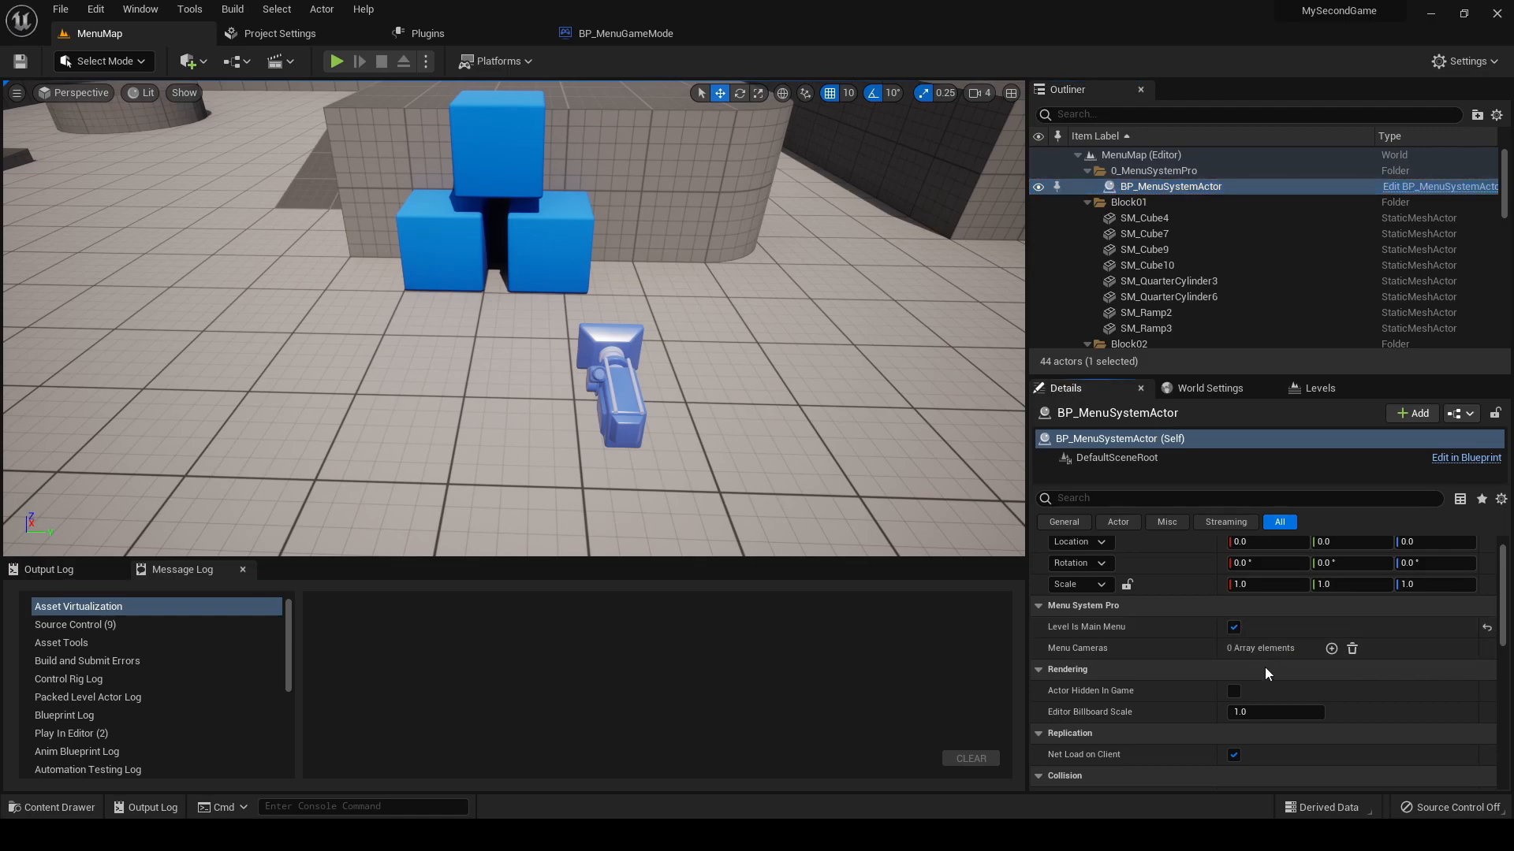
left_click(1331, 649)
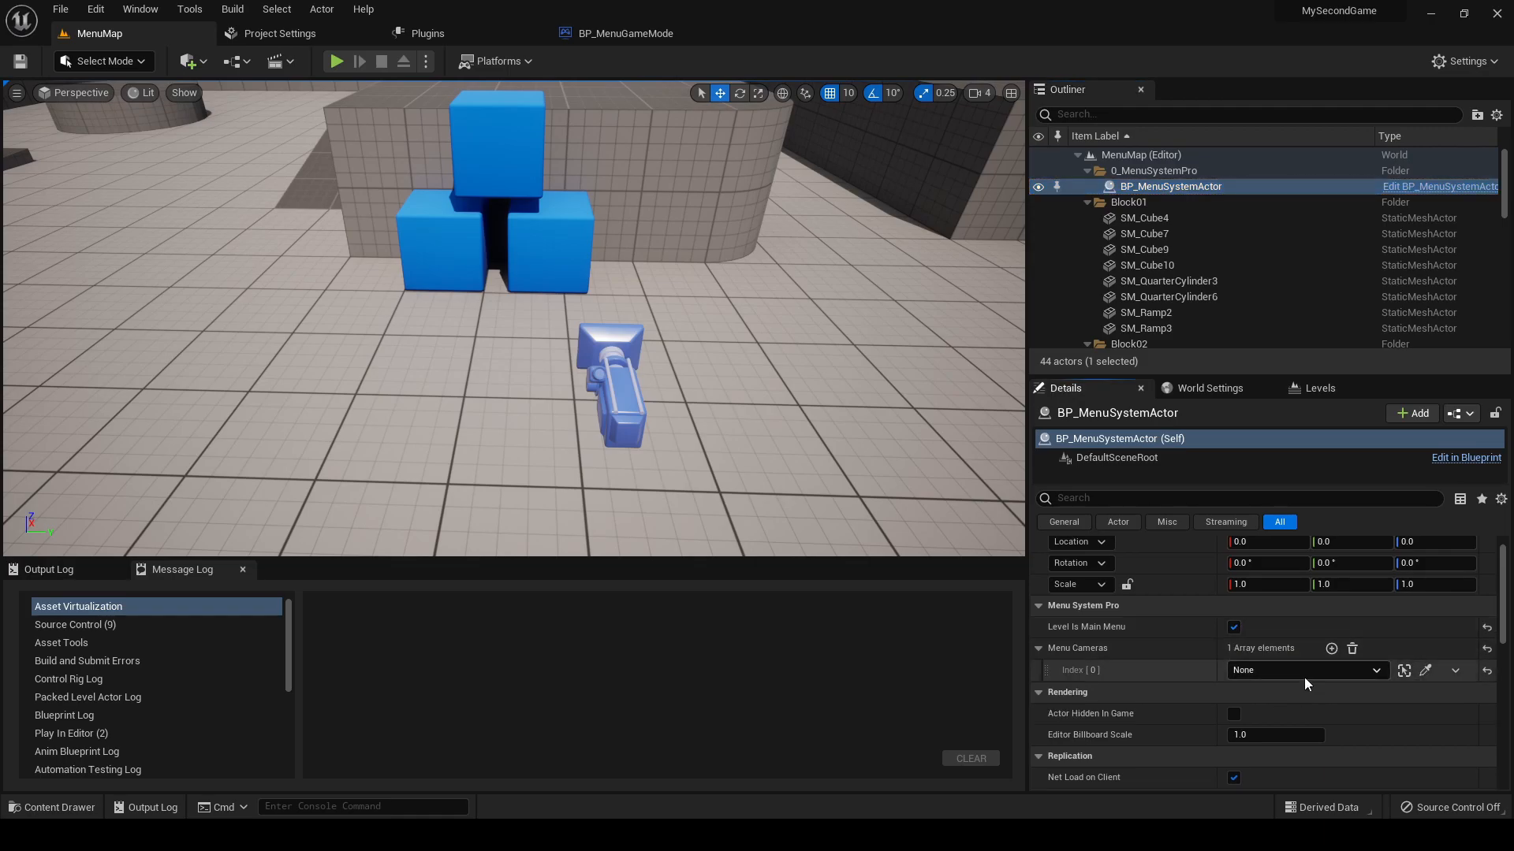
left_click(1302, 674)
left_click(1279, 495)
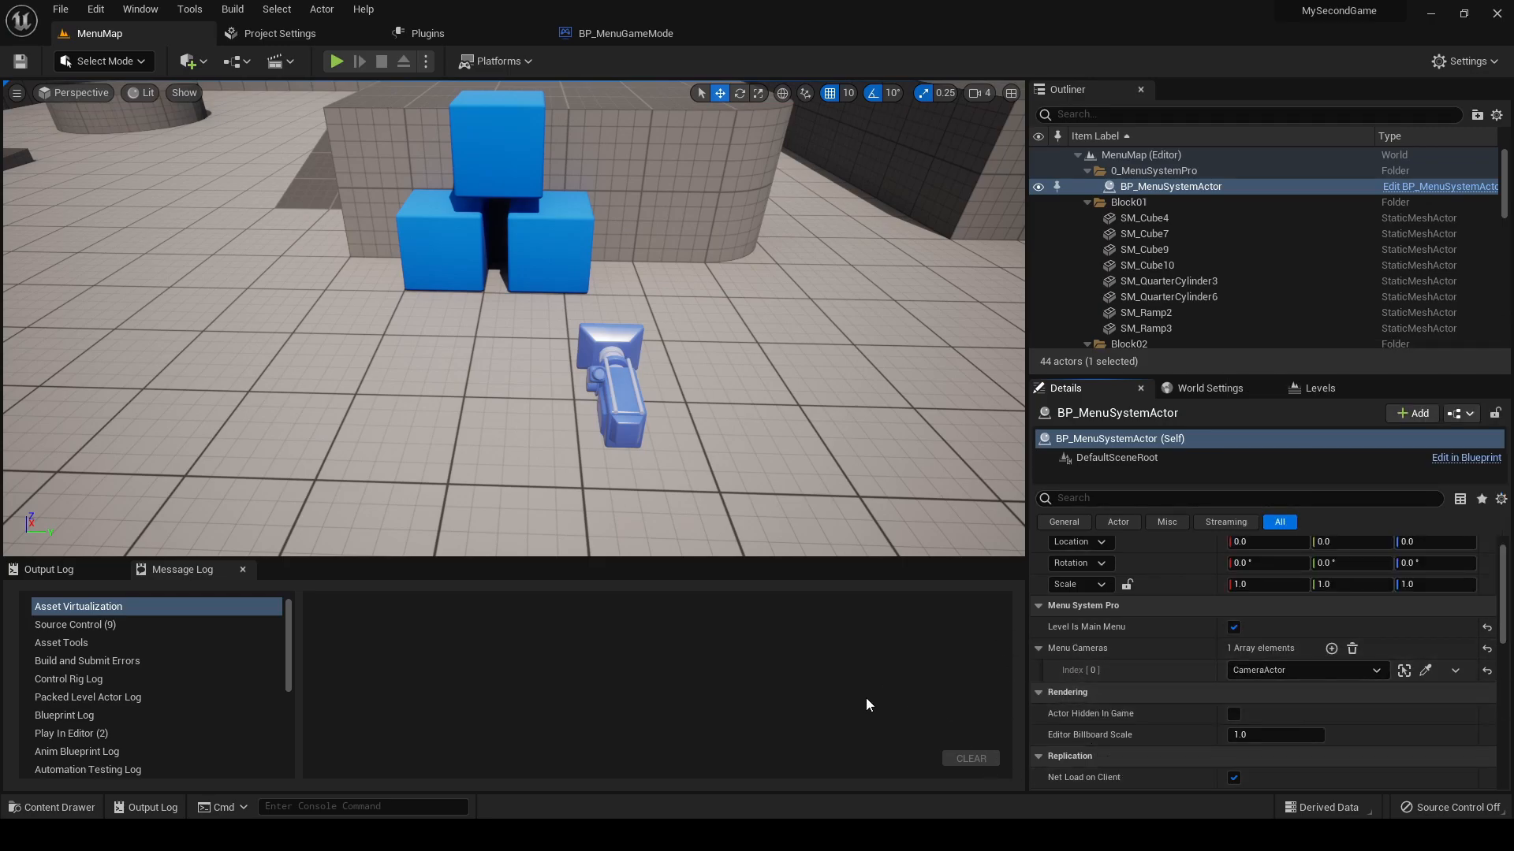
- Play the MenuMap level, pass the start screen, and open the main menu's Options
left_click(336, 61)
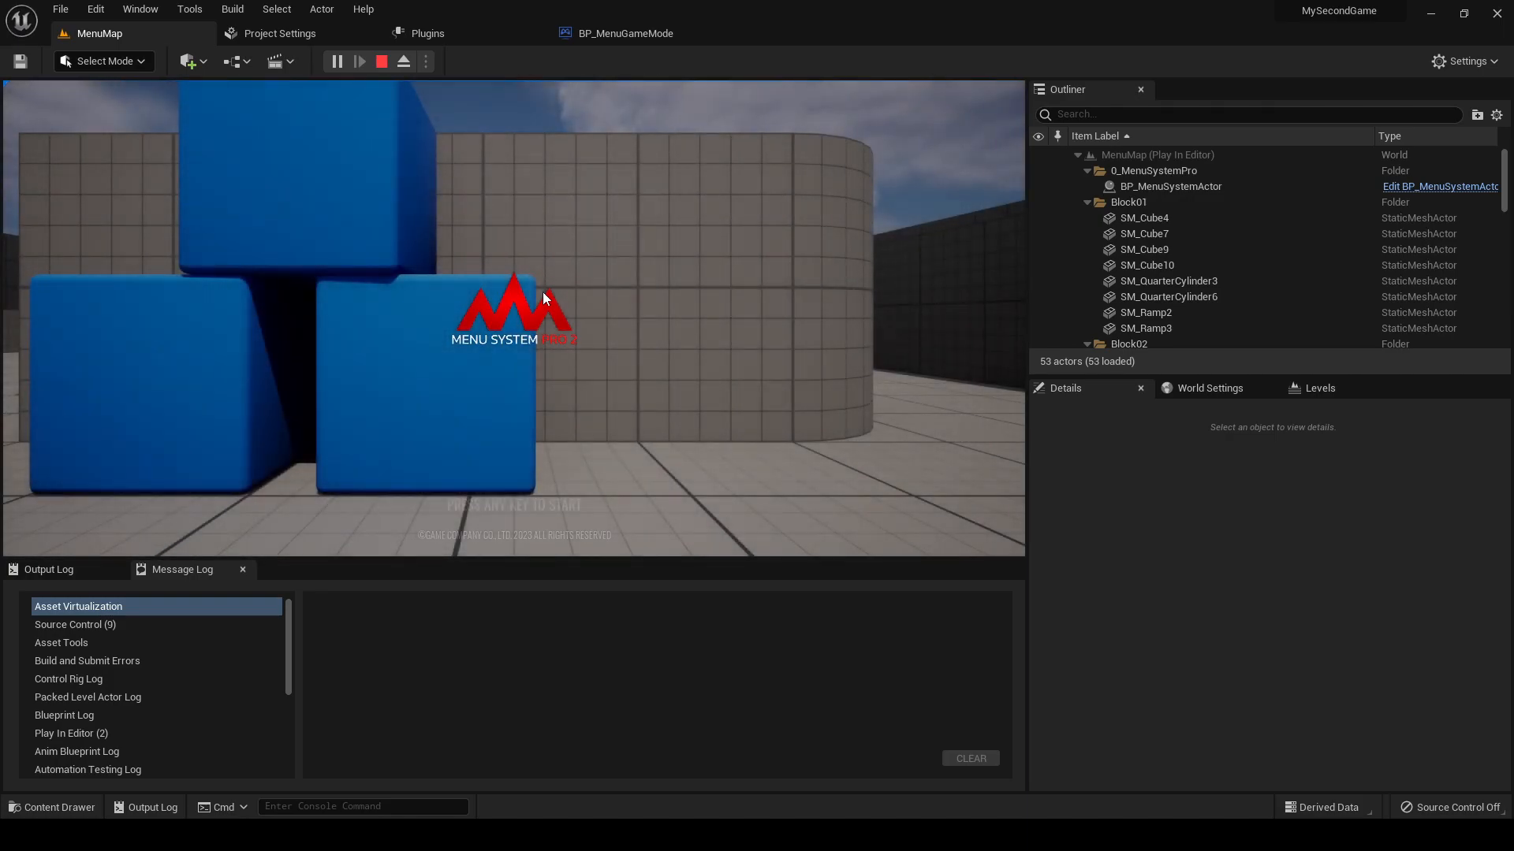
left_click(545, 293)
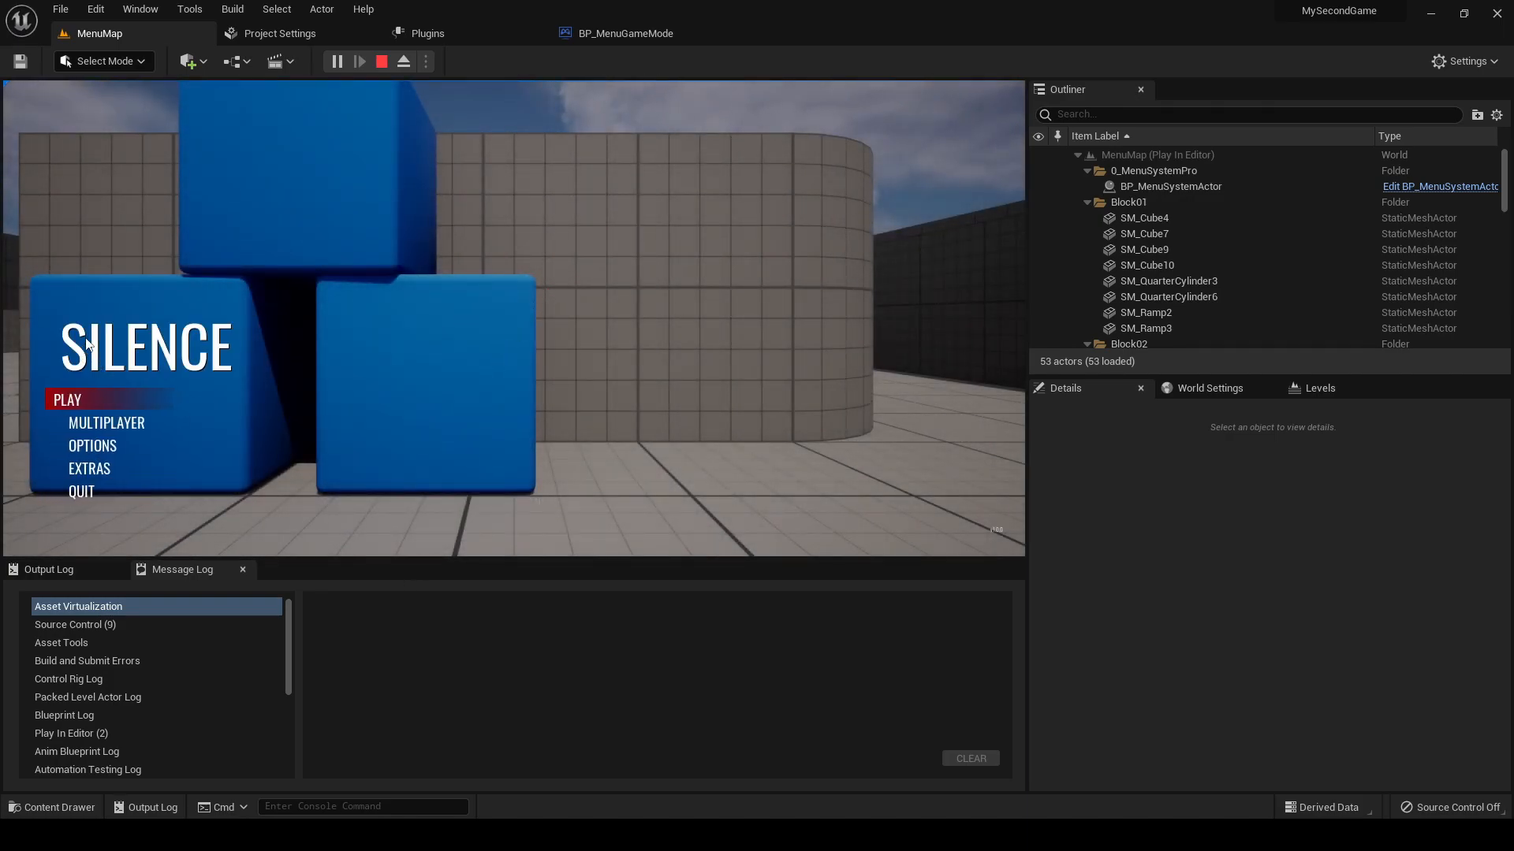
left_click(89, 443)
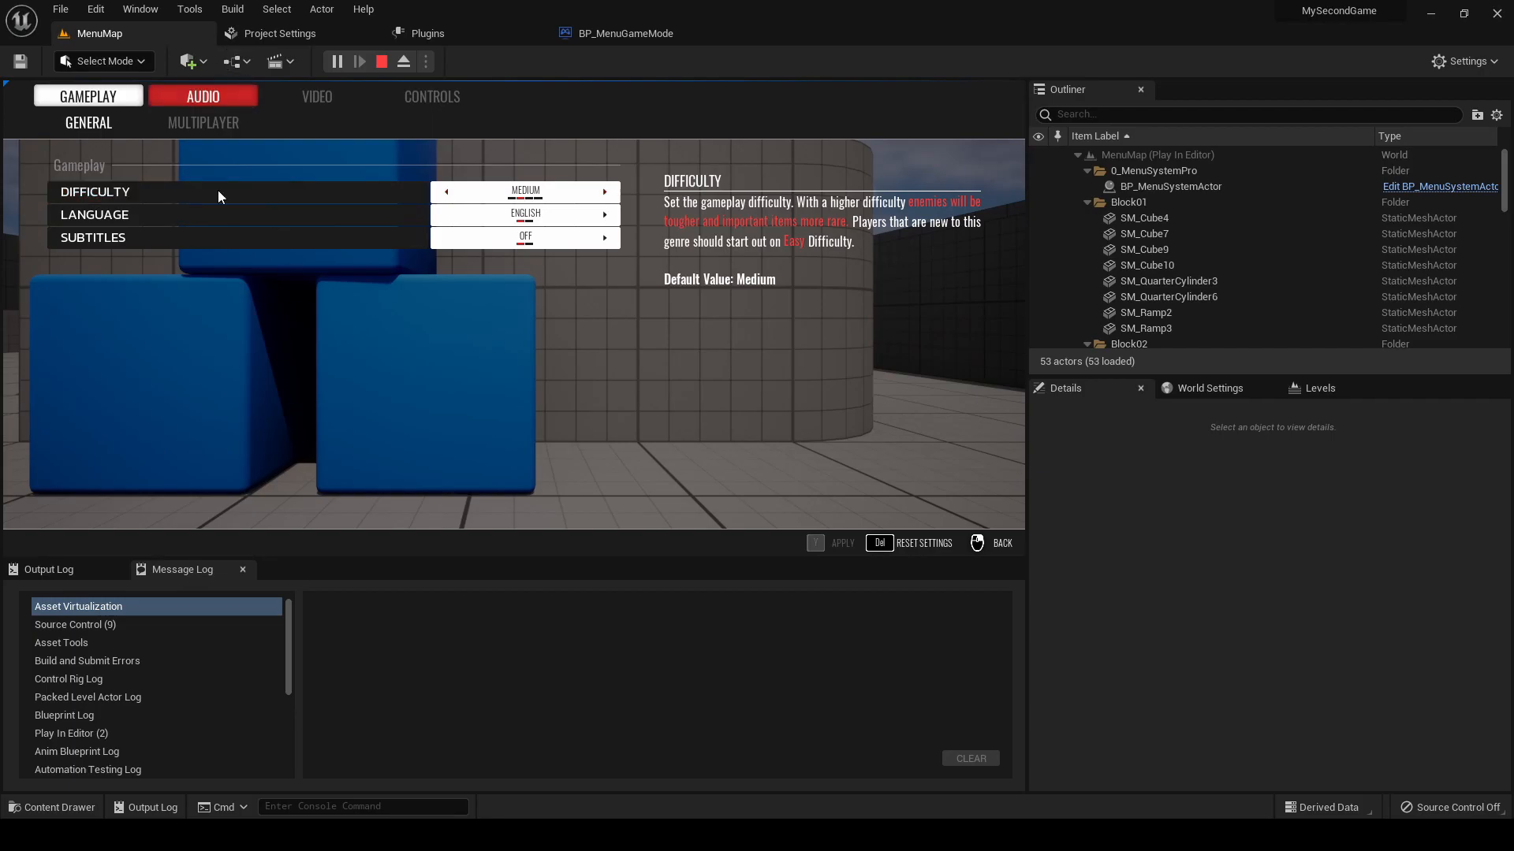
- Leave the Options menu, view the singleplayer New Game save-slot list, and stop the play session
right_click(268, 416)
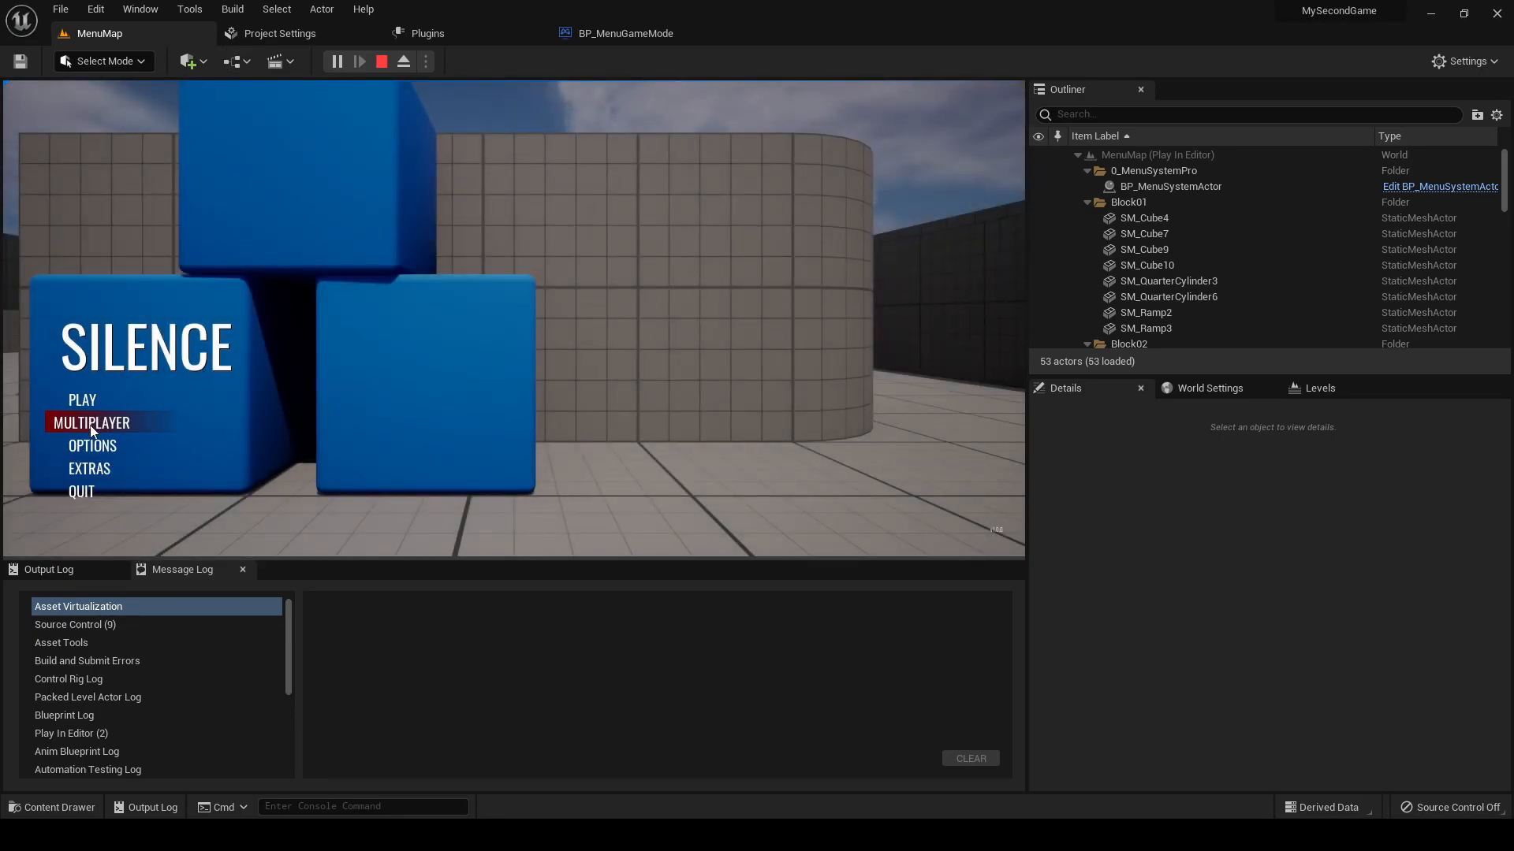
left_click(84, 400)
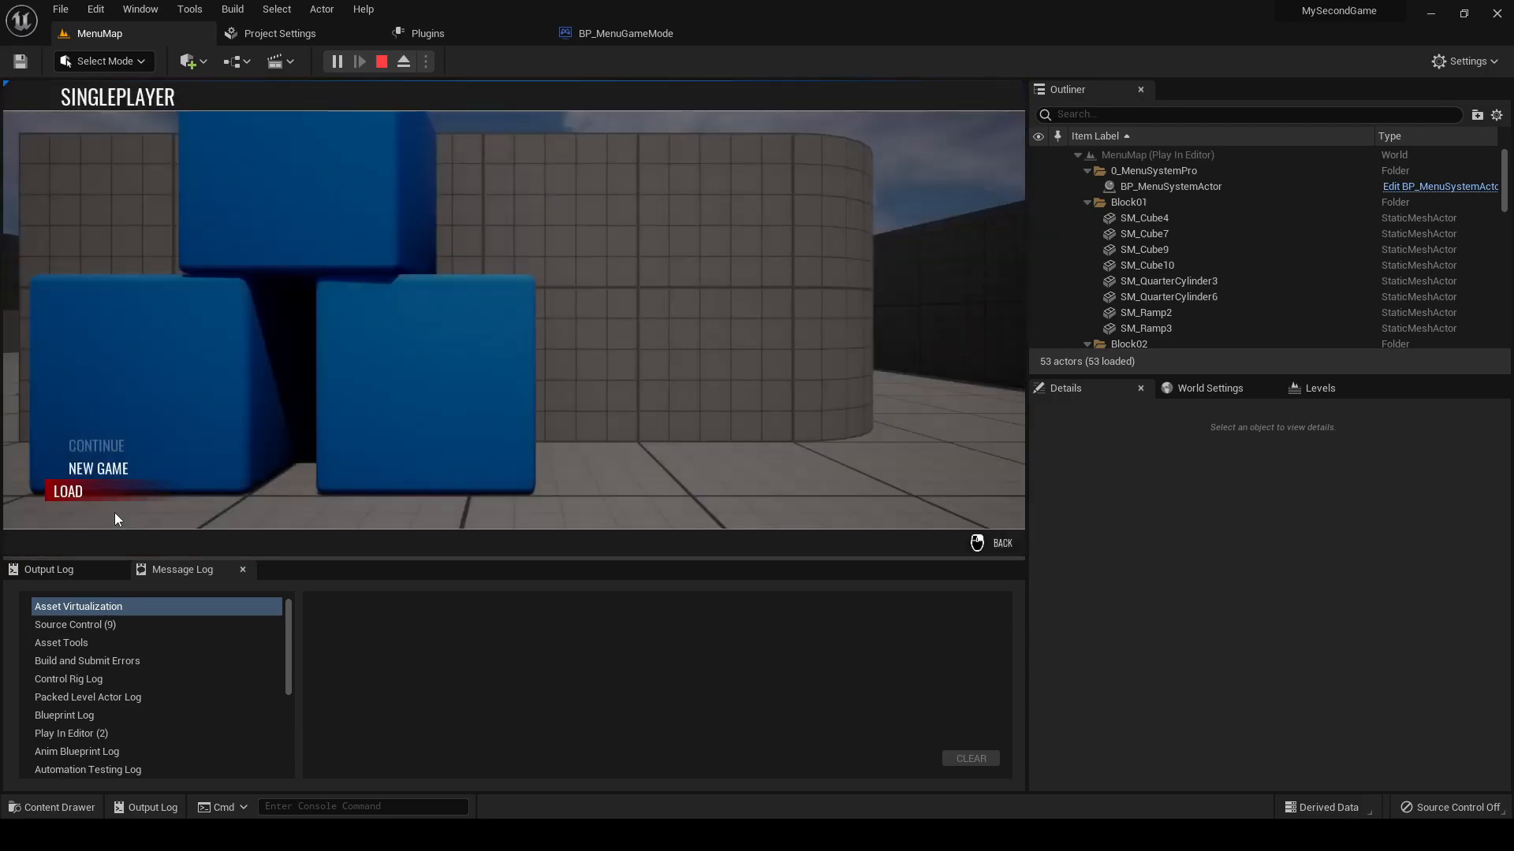
left_click(97, 473)
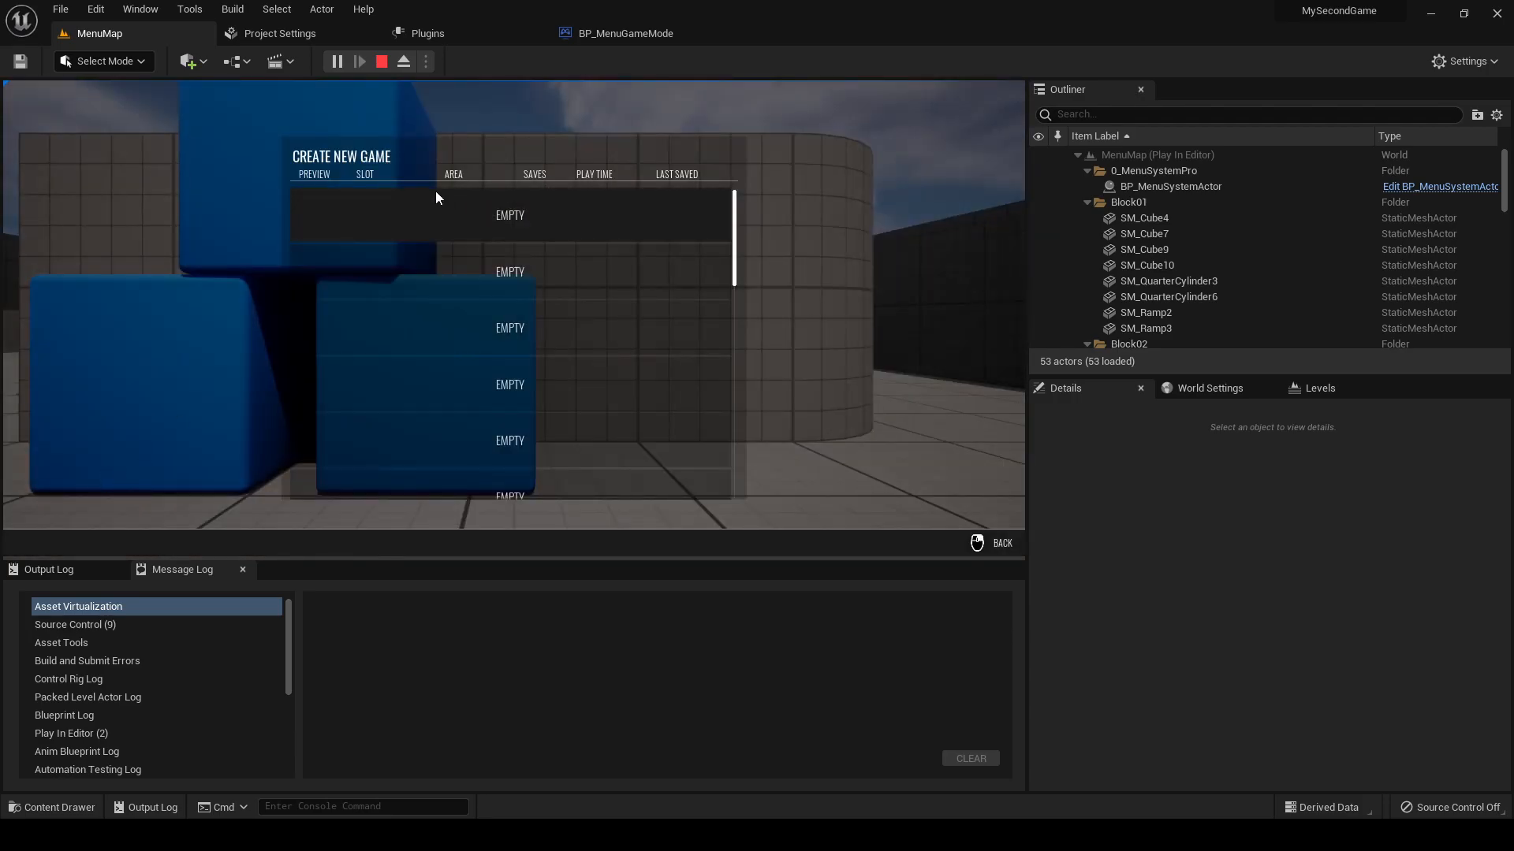
left_click(381, 61)
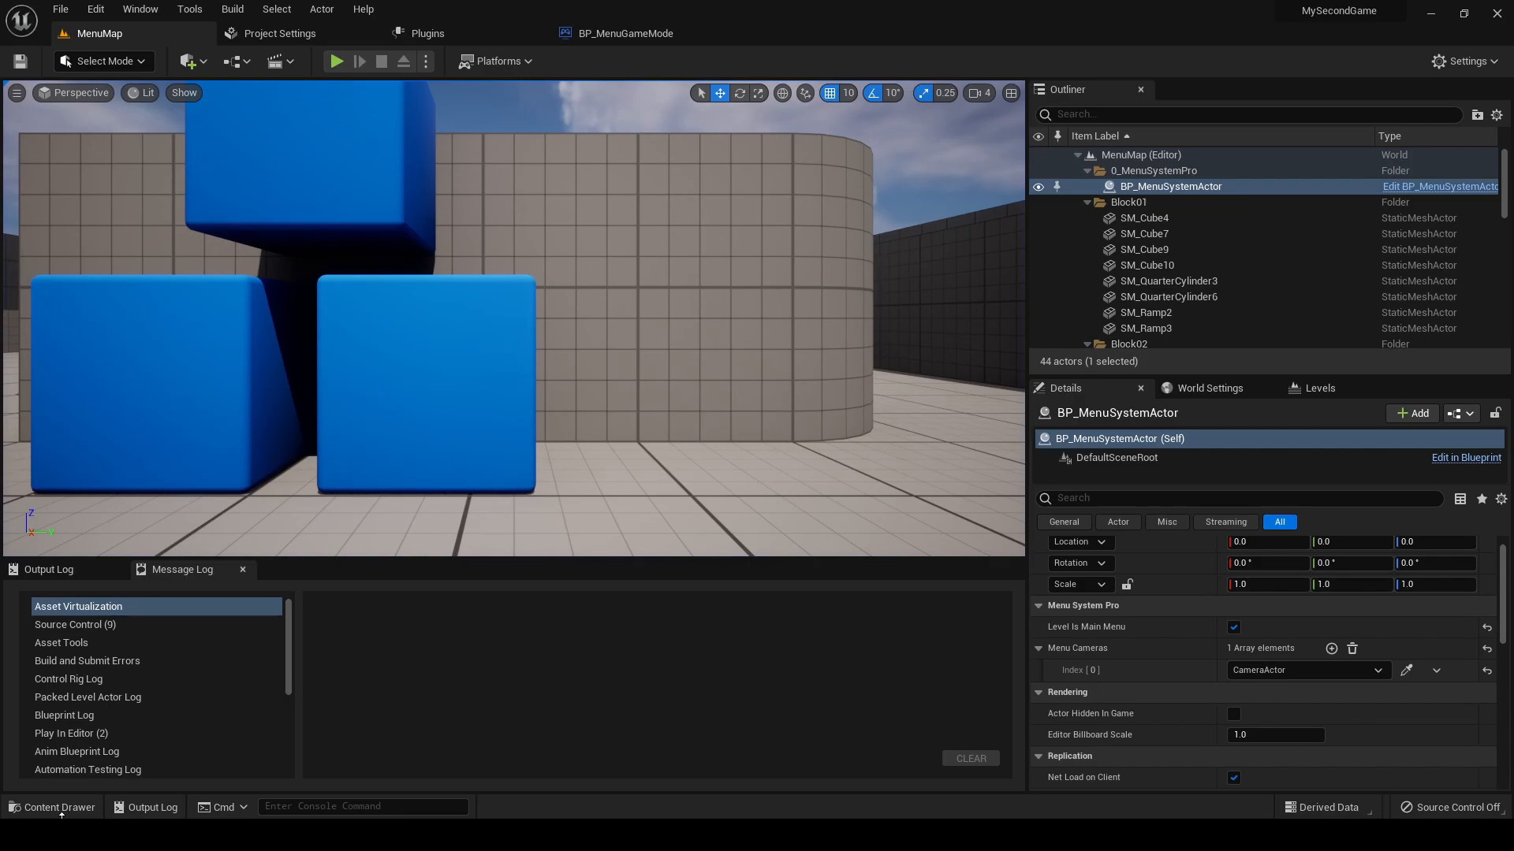
- Open the DA_MenuSystemConfig_Silence data asset from MenuSystemPro's ExampleContent/Designs/Design_Silence/Config folder
left_click(61, 809)
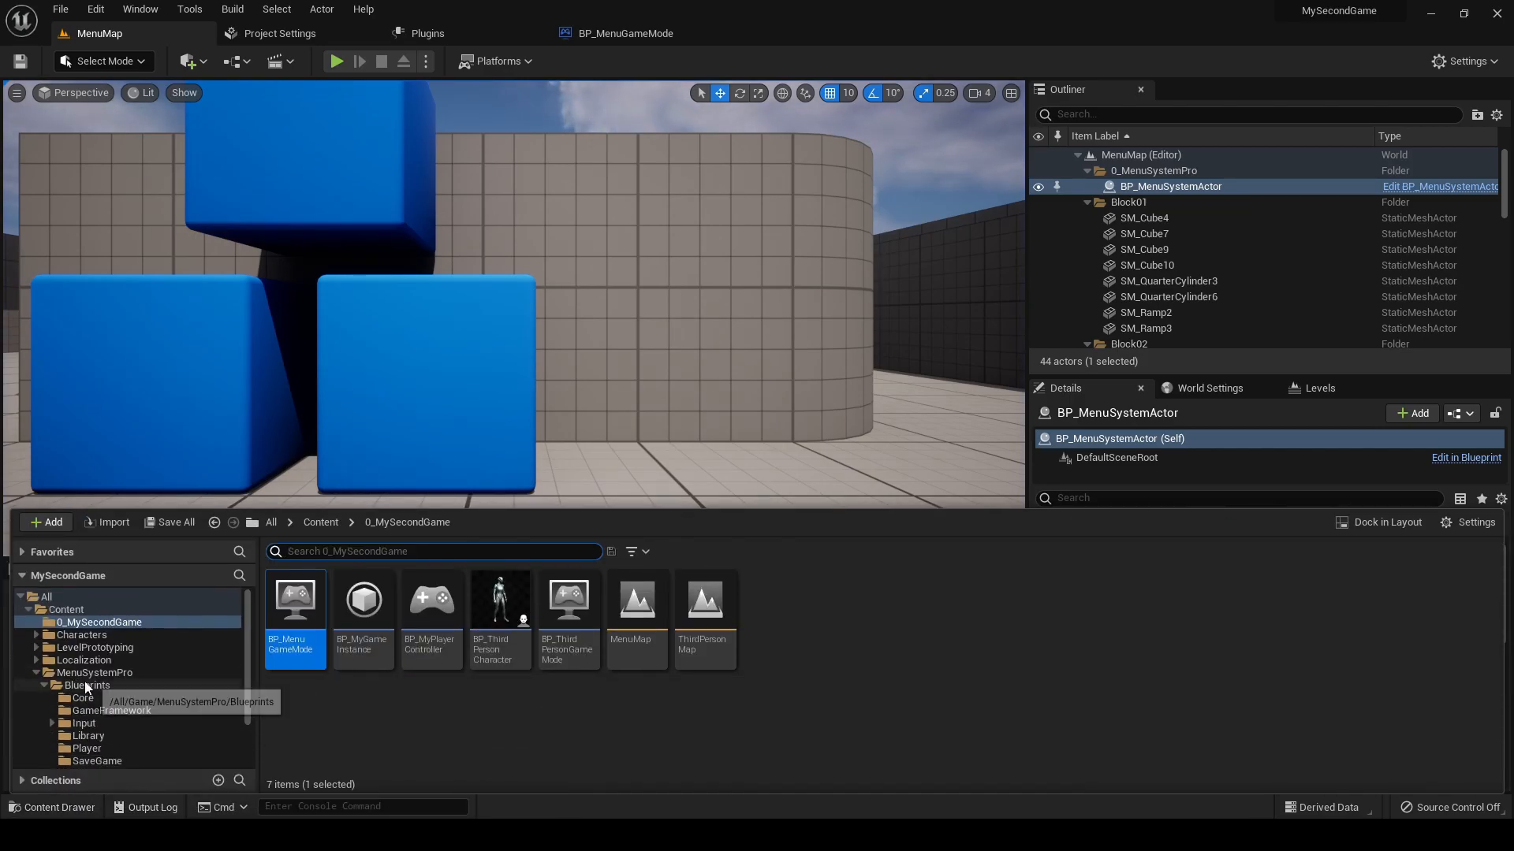
scroll(86, 687, "down", 3)
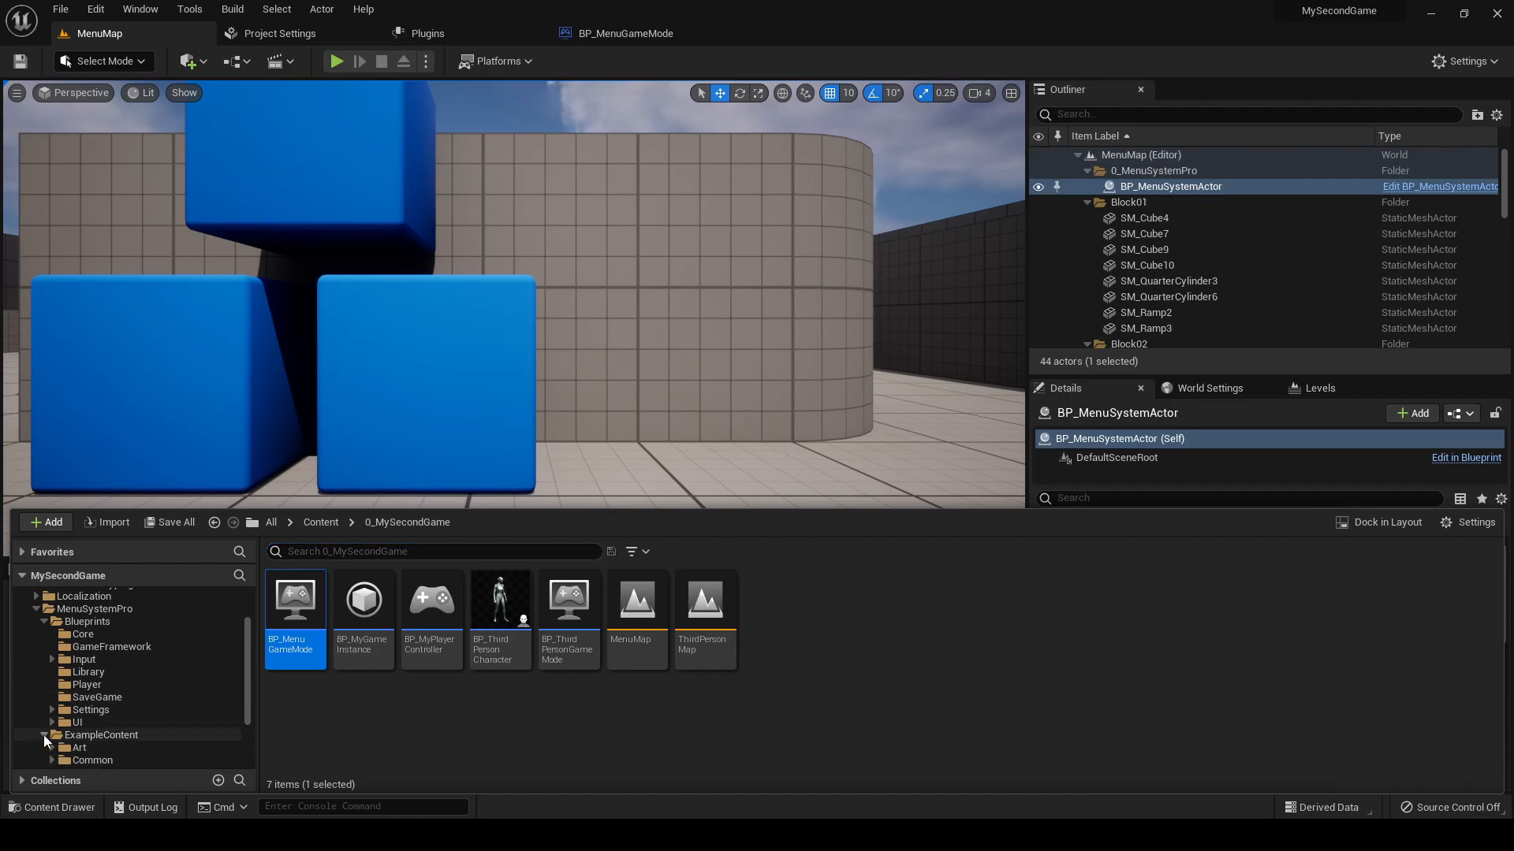
scroll(45, 734, "down", 3)
left_click(63, 708)
left_click(110, 721)
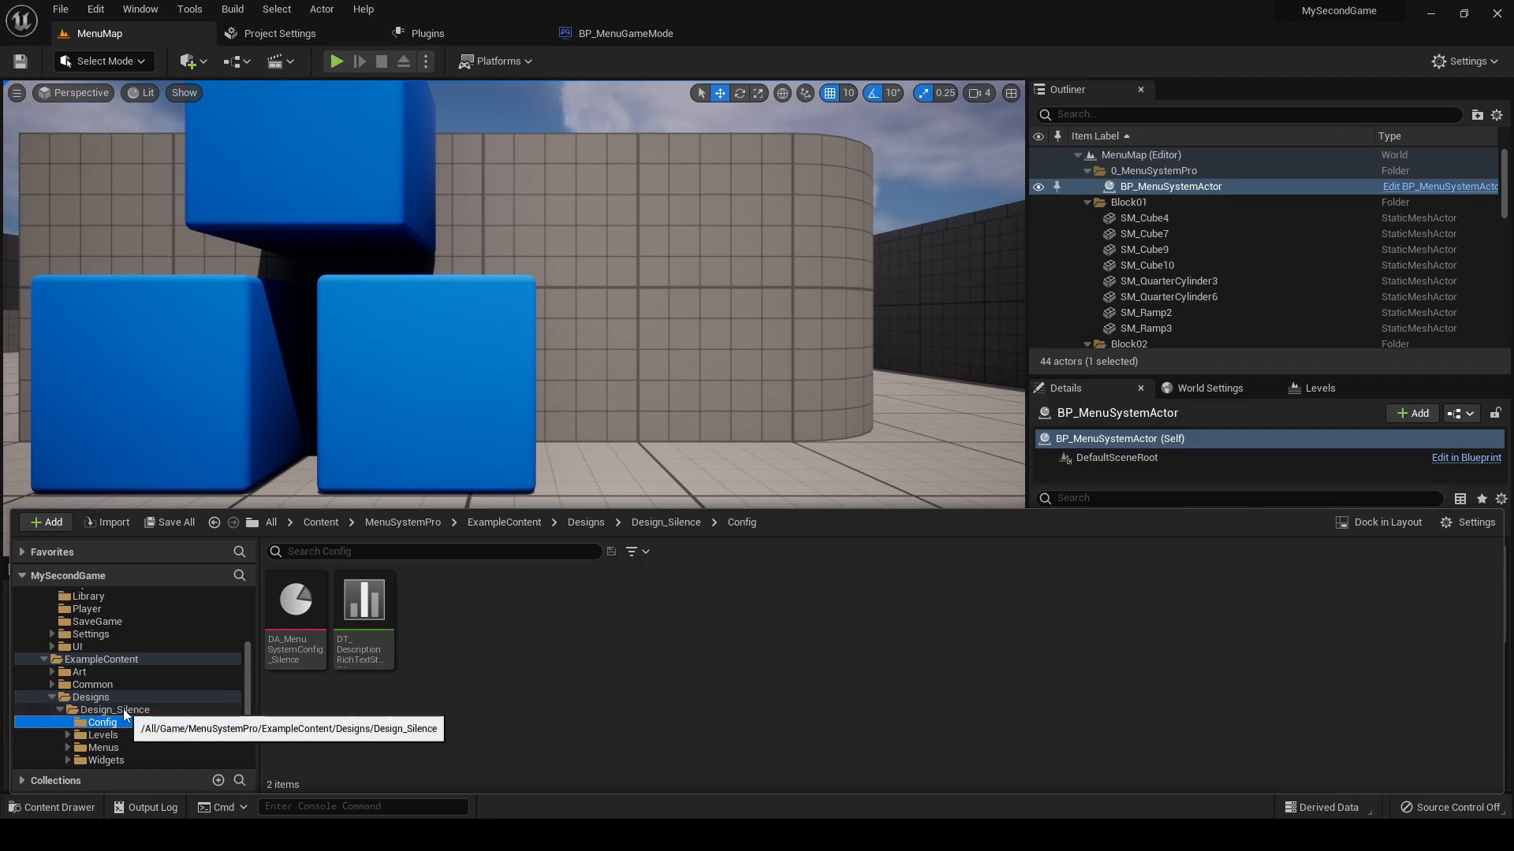
double_click(306, 655)
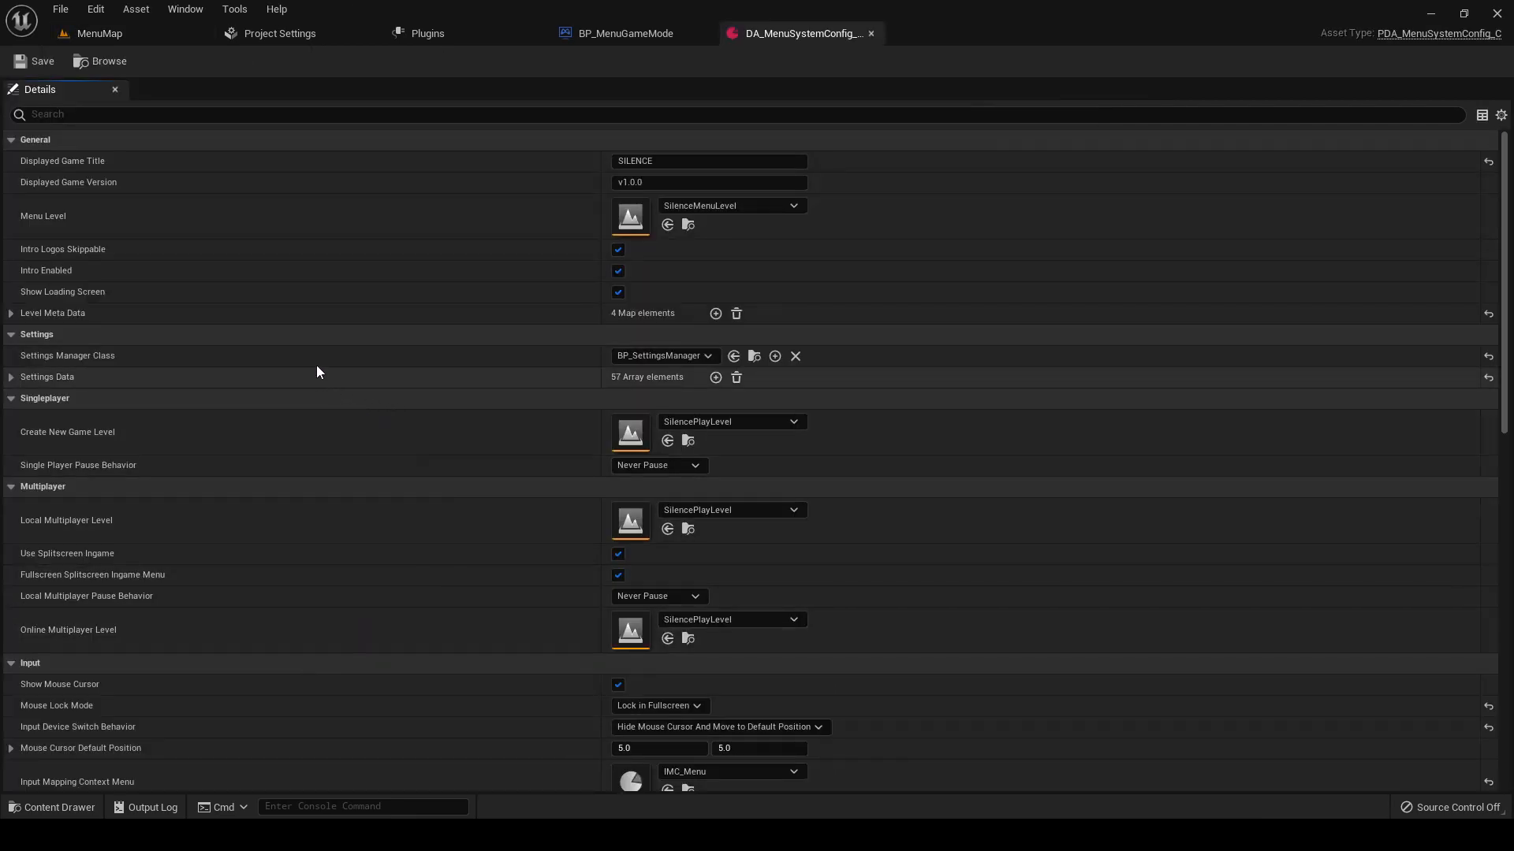
- Set the config's Menu Level to MenuMap and its Create New Game Level to ThirdPersonMap
left_click(712, 207)
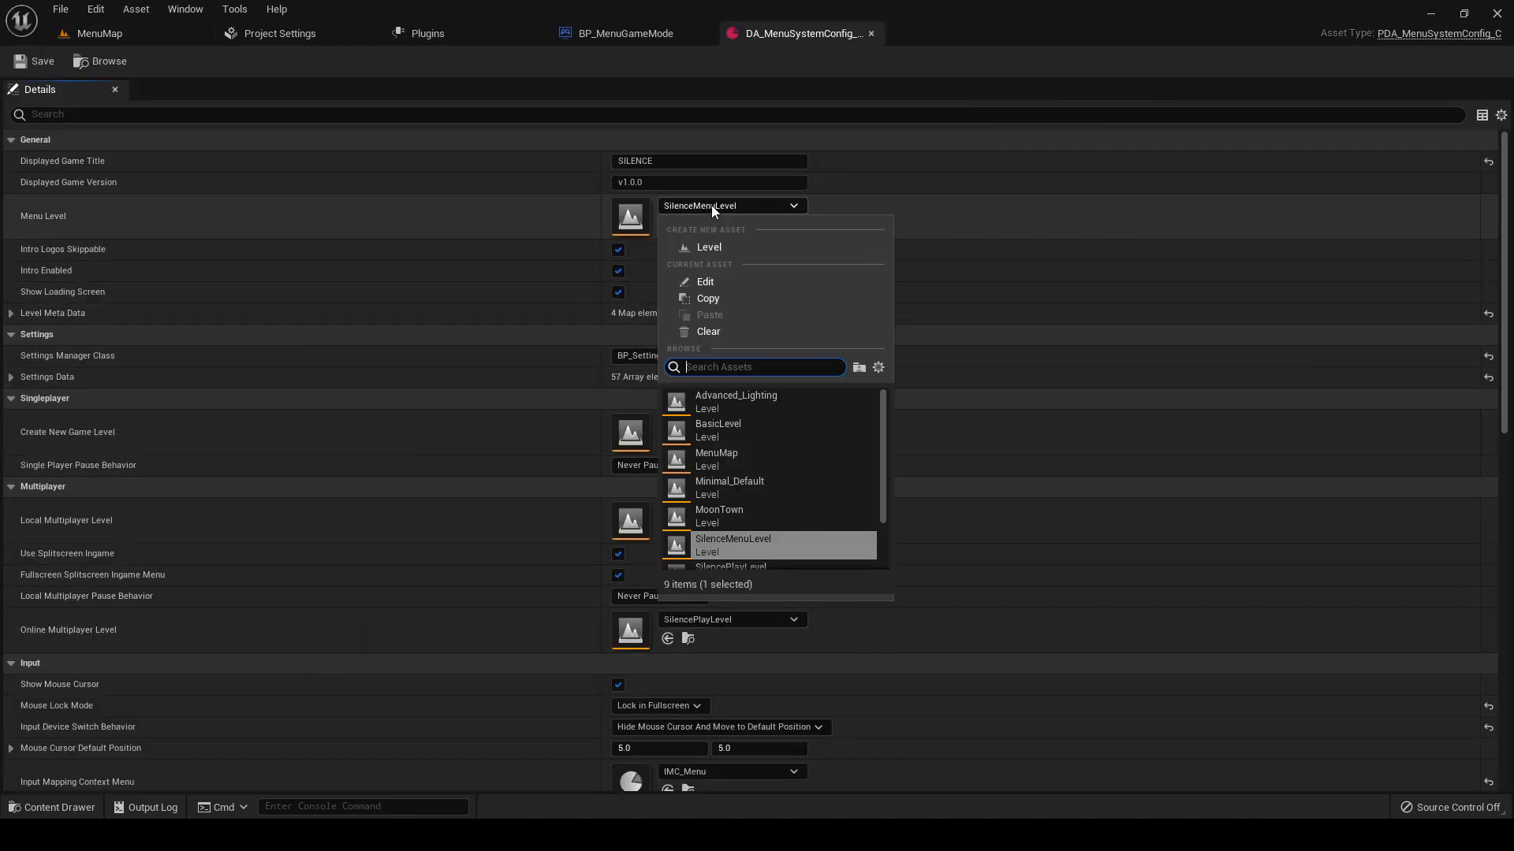
left_click(736, 458)
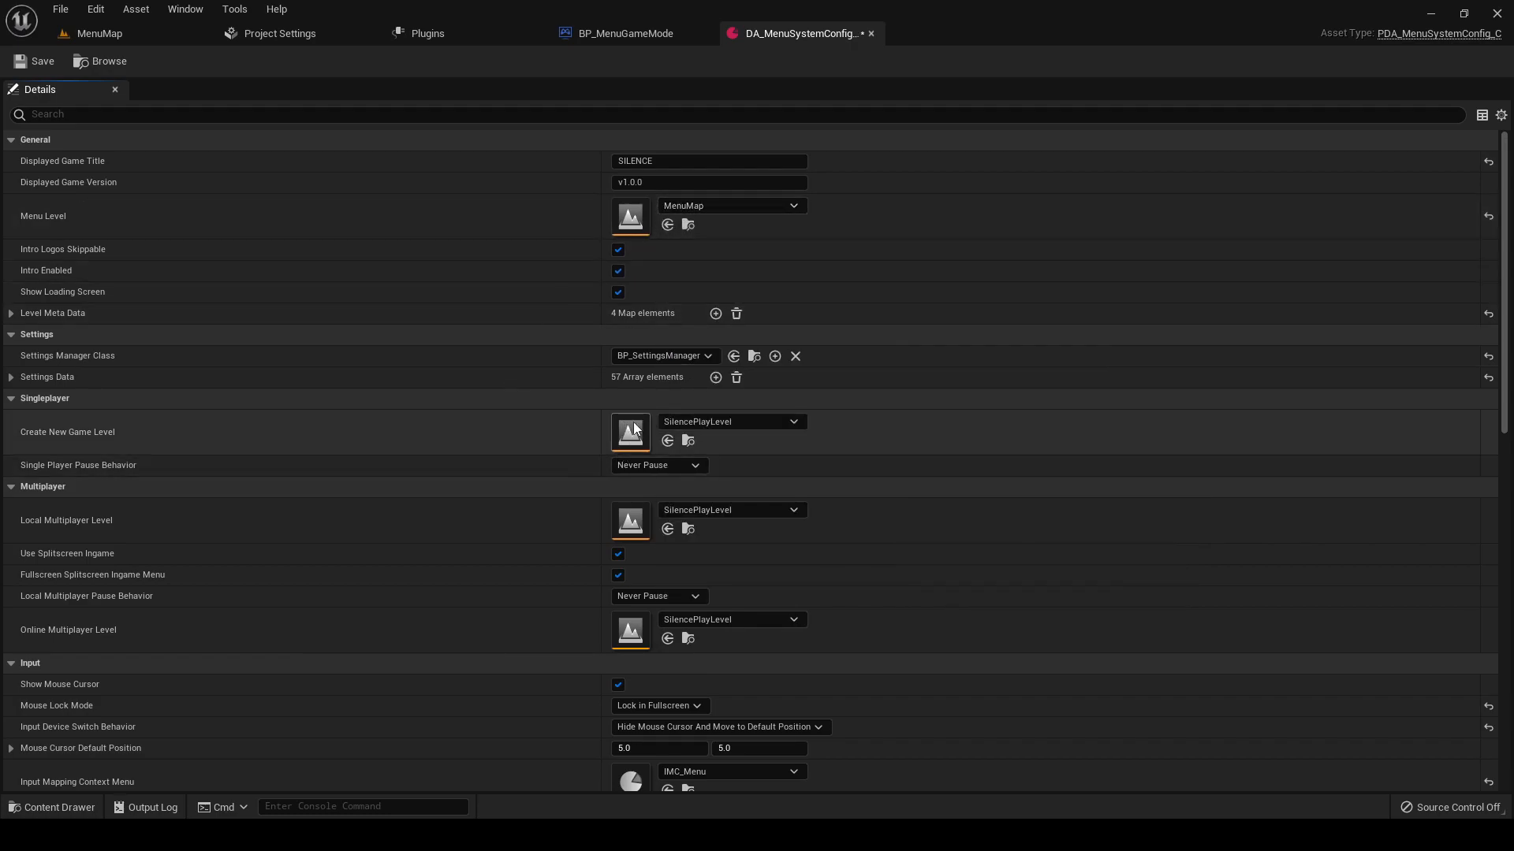
left_click(719, 423)
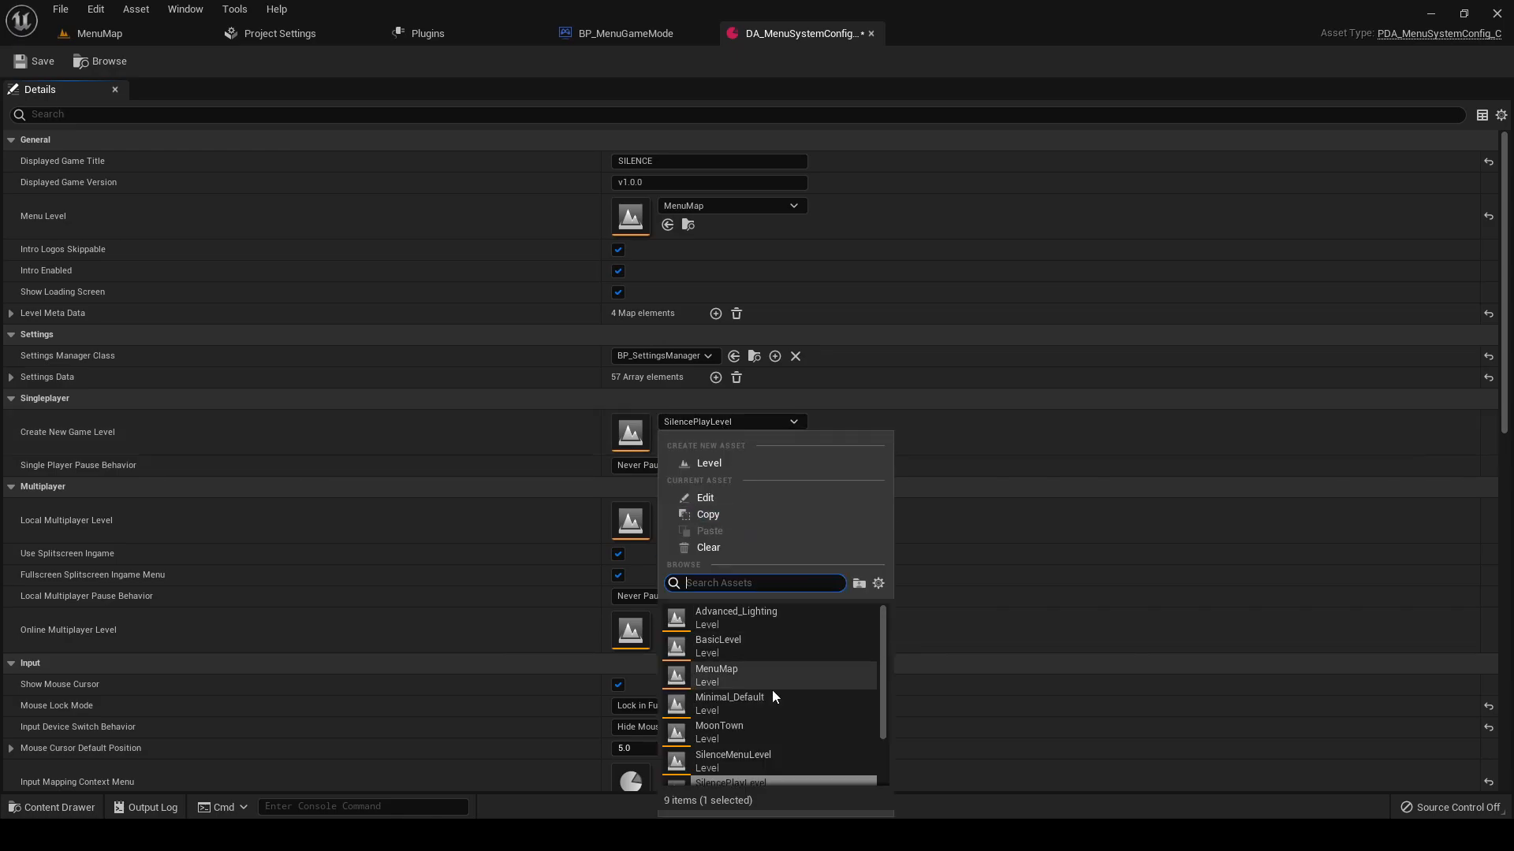
scroll(733, 686, "down", 2)
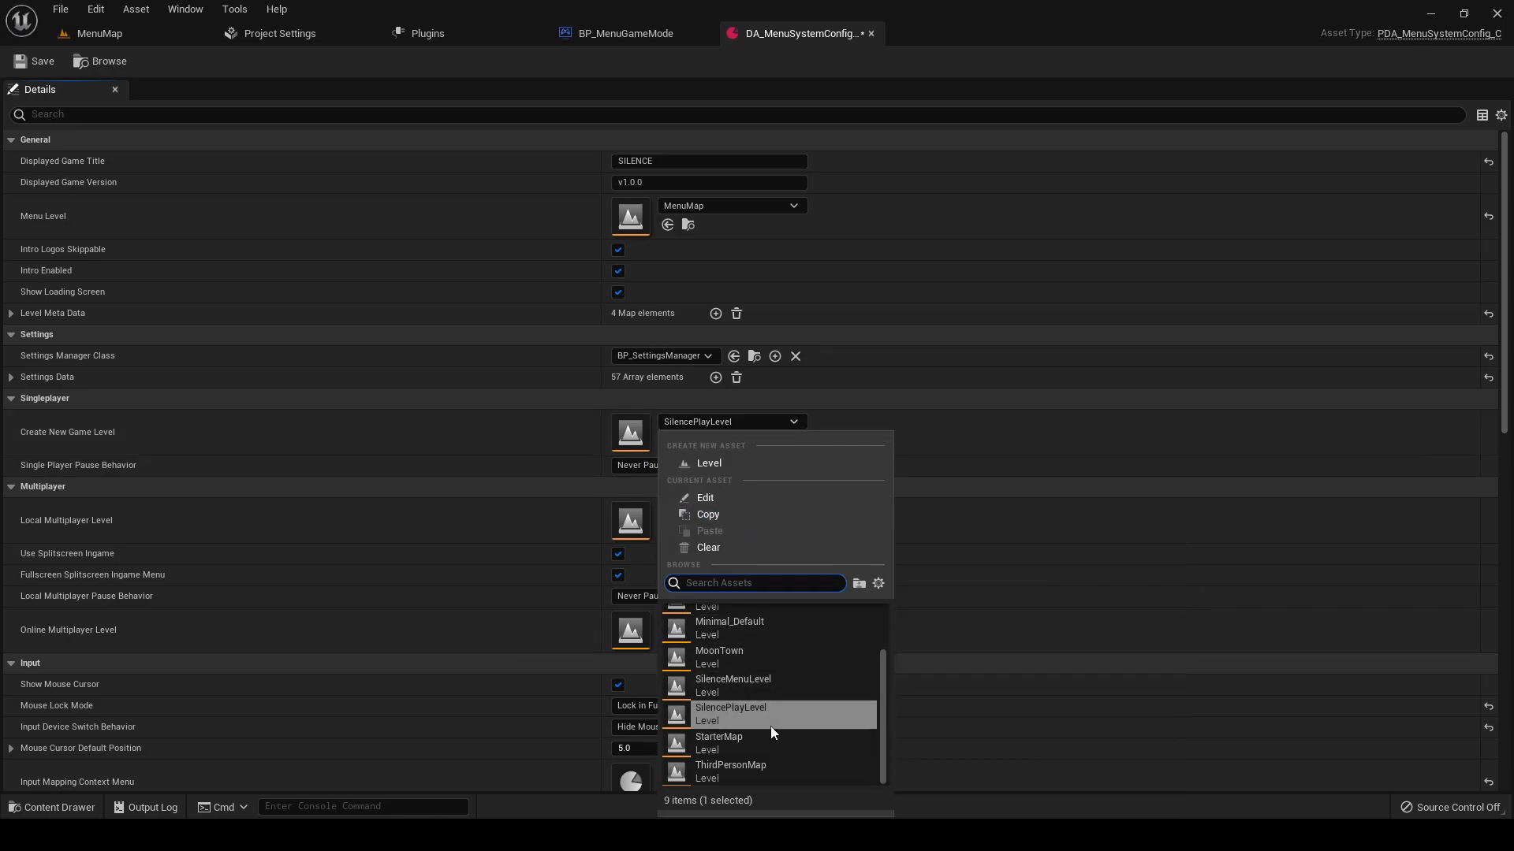
left_click(764, 769)
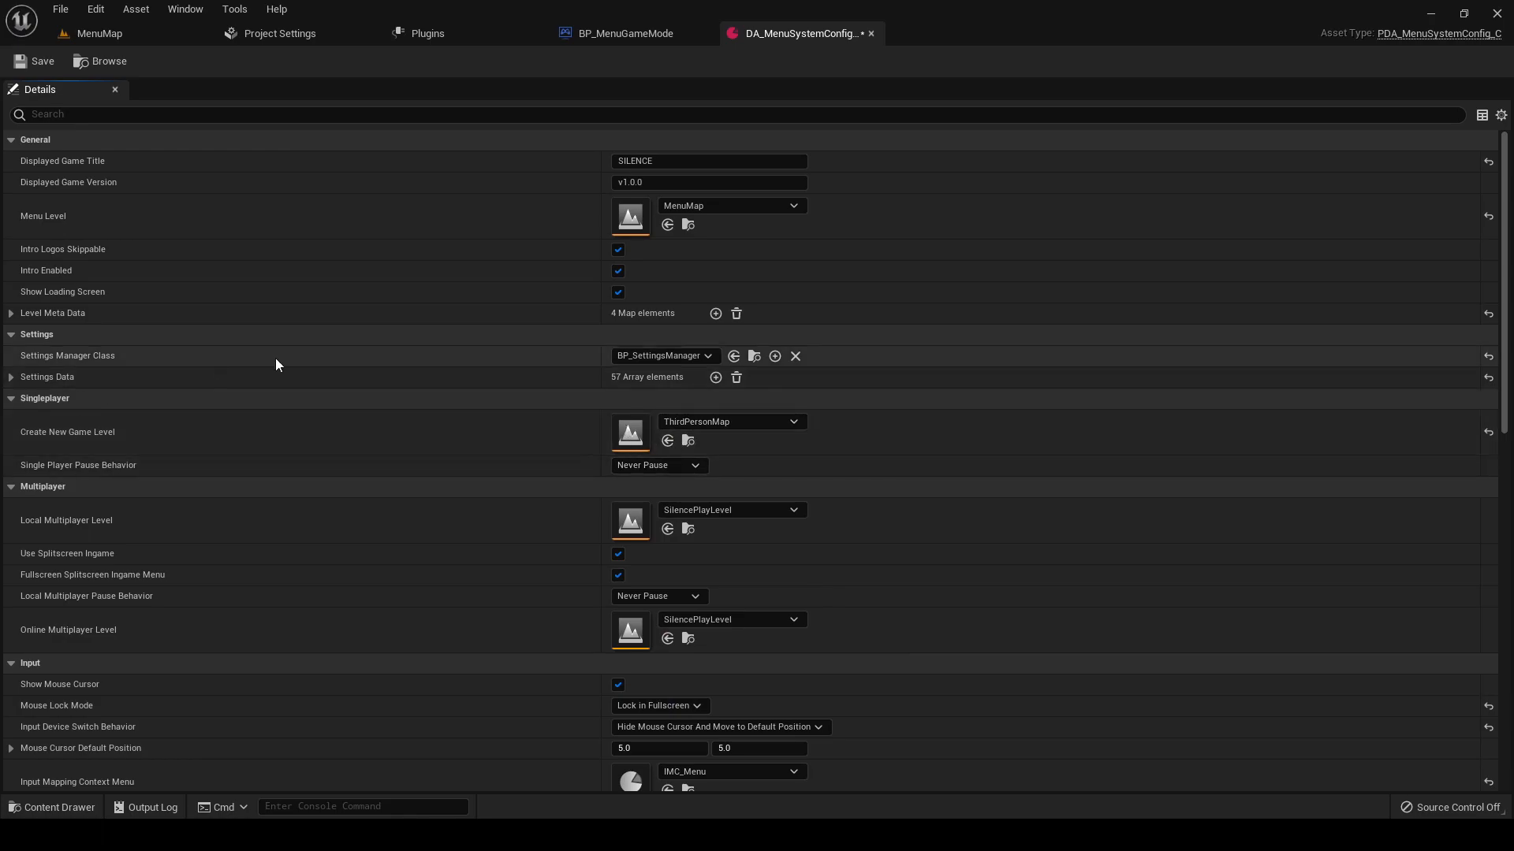
- Play the MenuMap level, start a new singleplayer game in the first empty slot, and stop the session
left_click(126, 33)
left_click(336, 56)
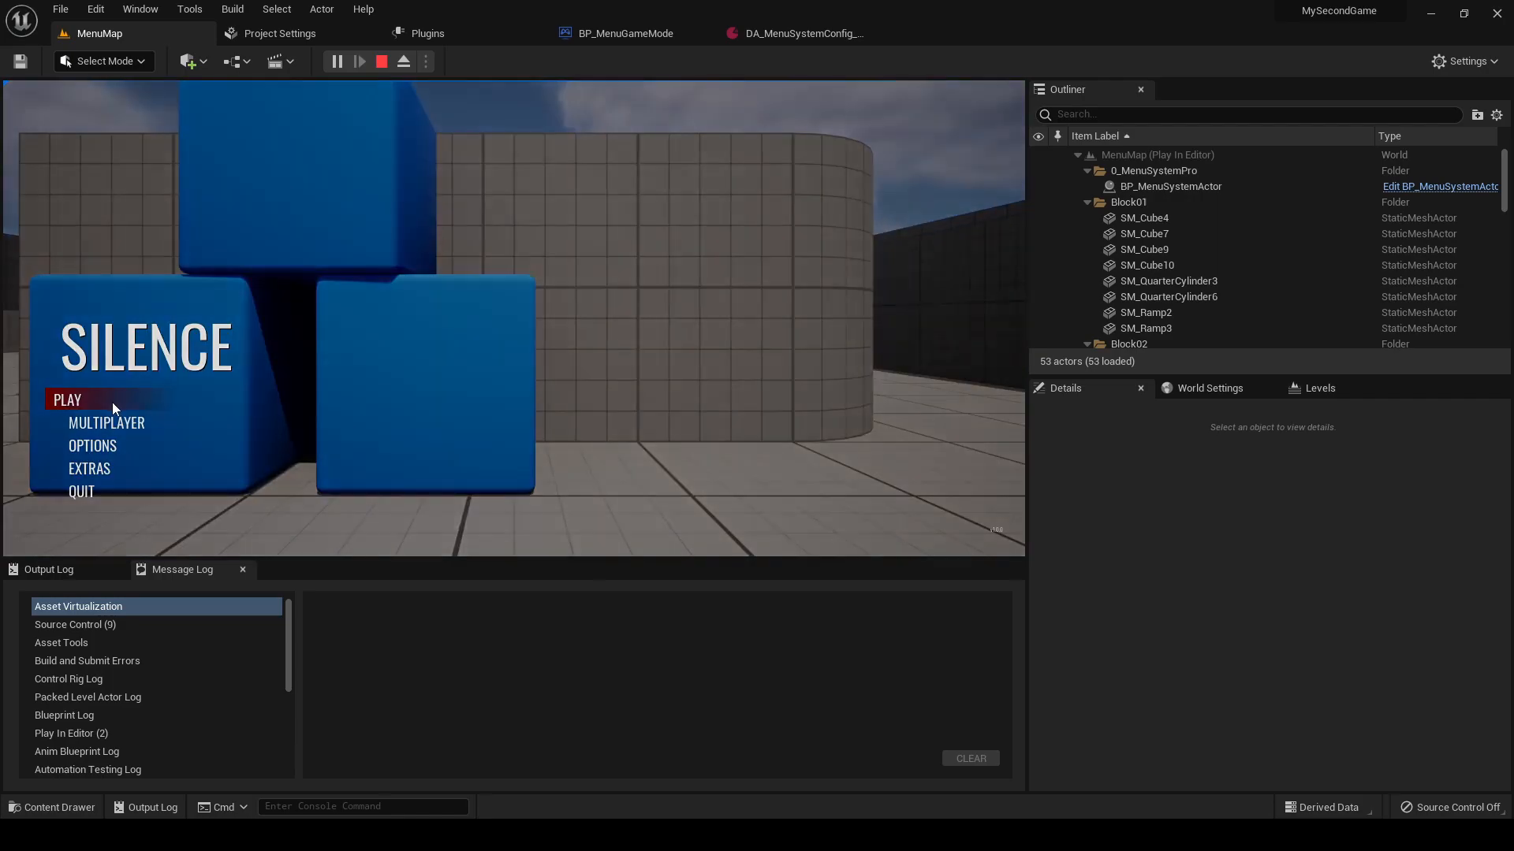
left_click(112, 403)
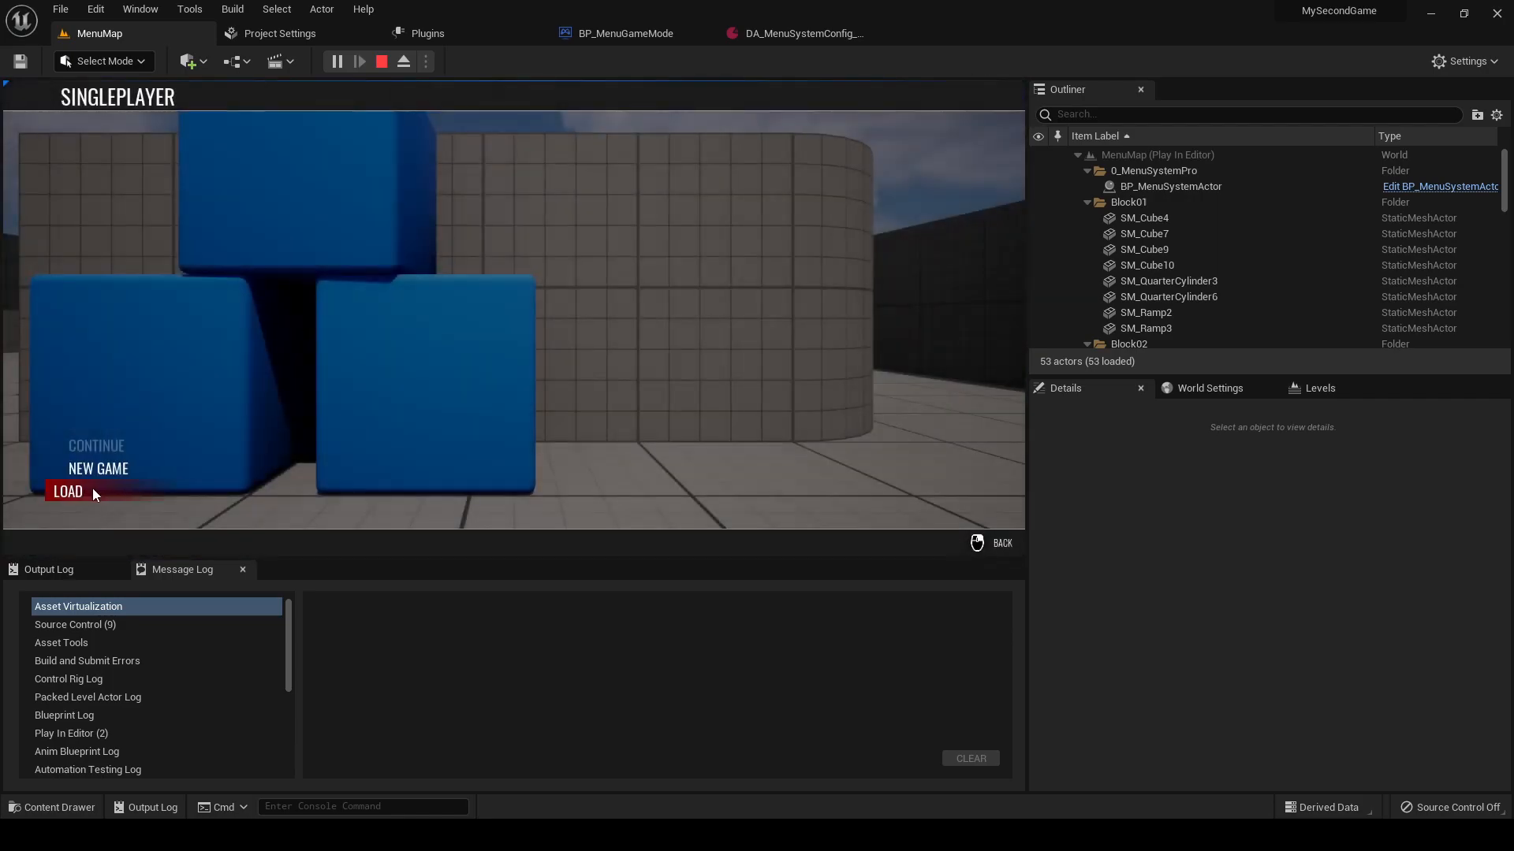
left_click(98, 470)
left_click(480, 209)
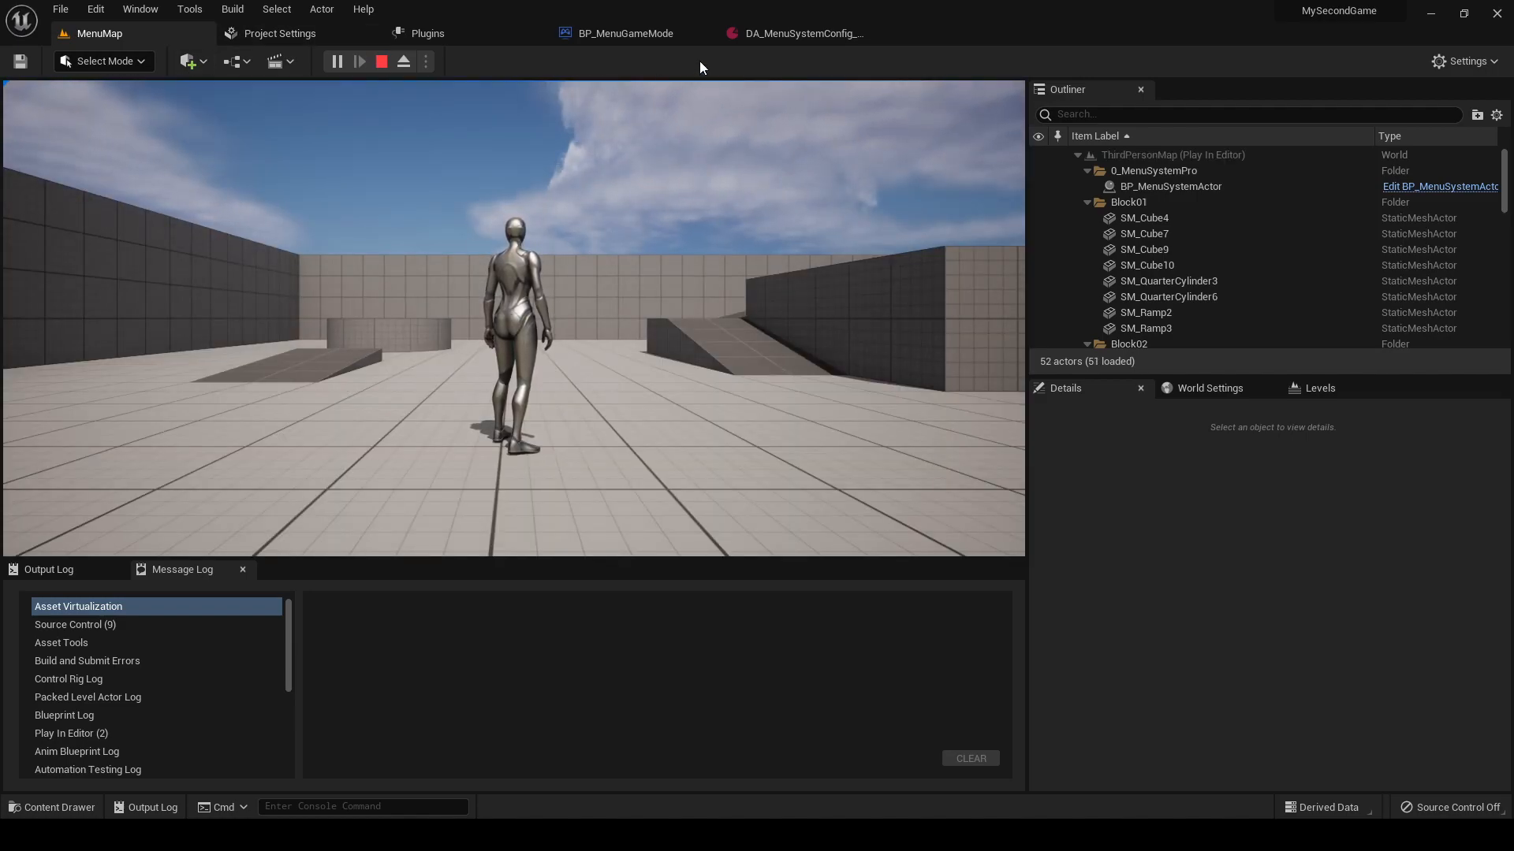
left_click(379, 66)
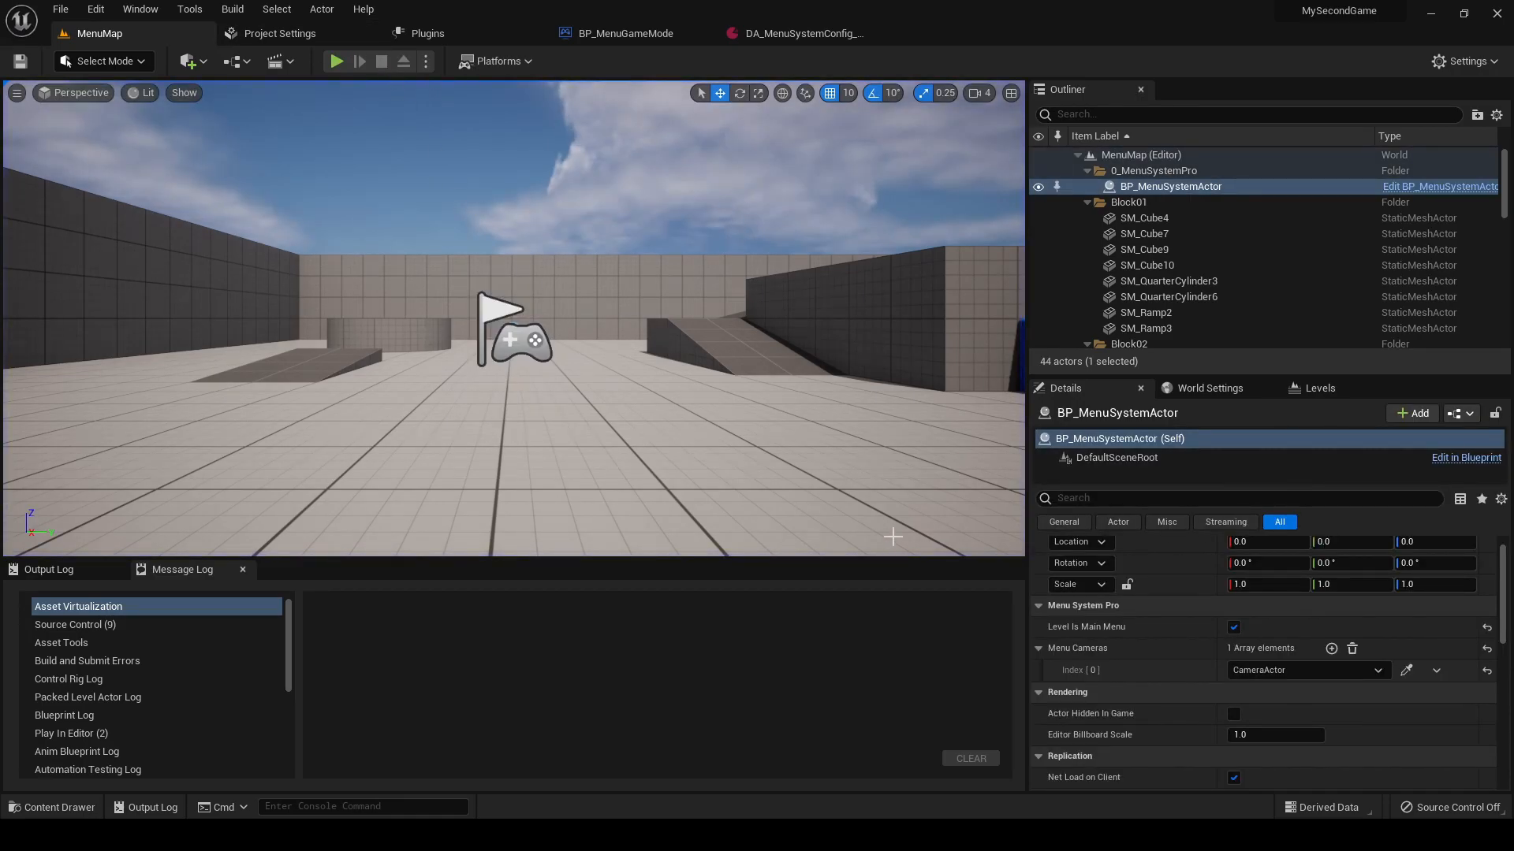
- Open the 0_MySecondGame folder among the project's content
left_click(51, 807)
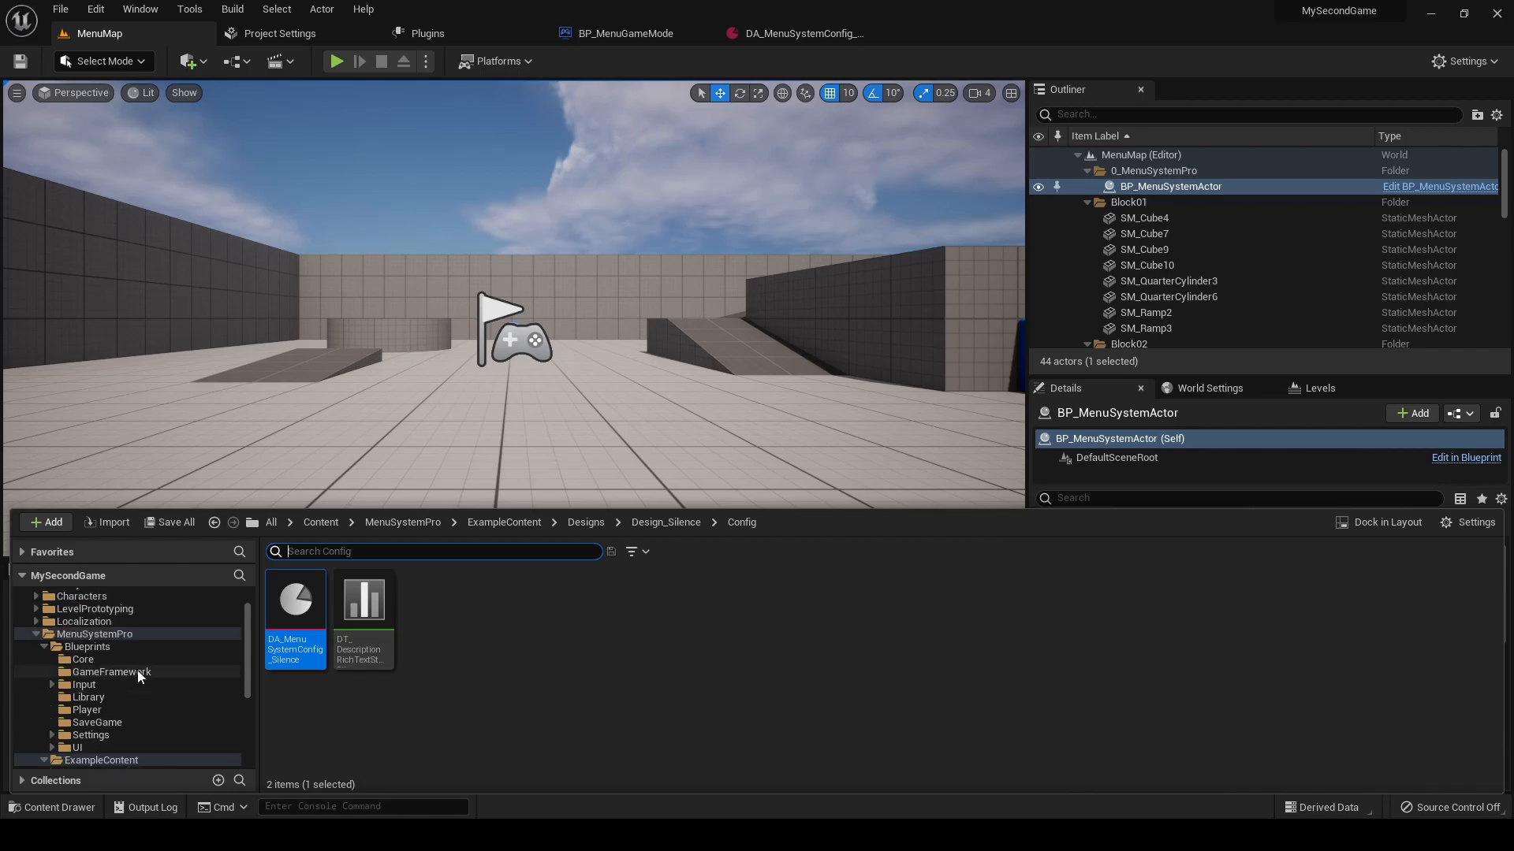
left_click(120, 660)
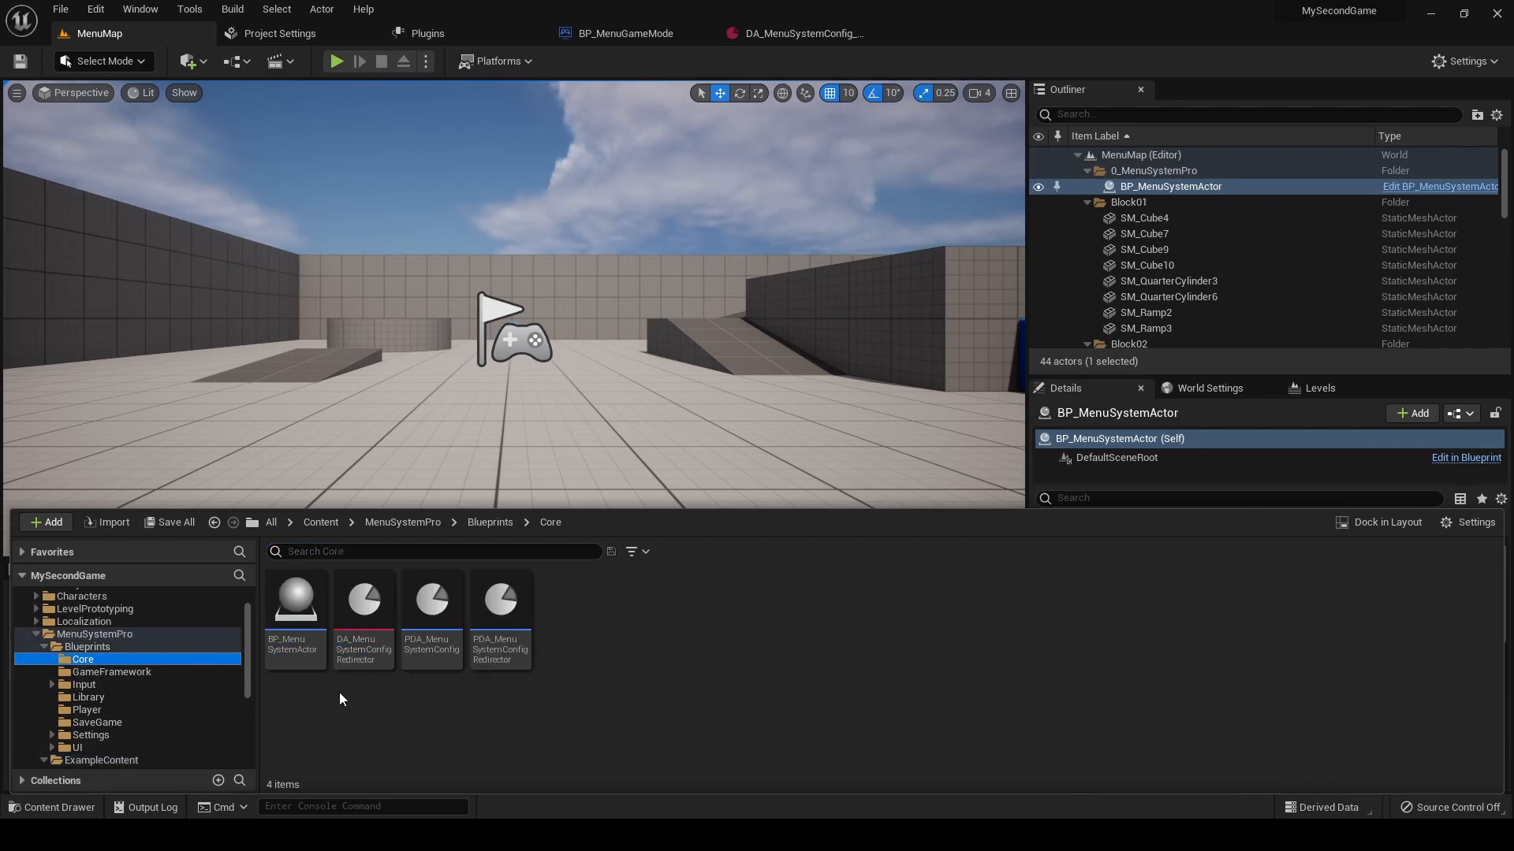
scroll(128, 657, "up", 2)
left_click(123, 636)
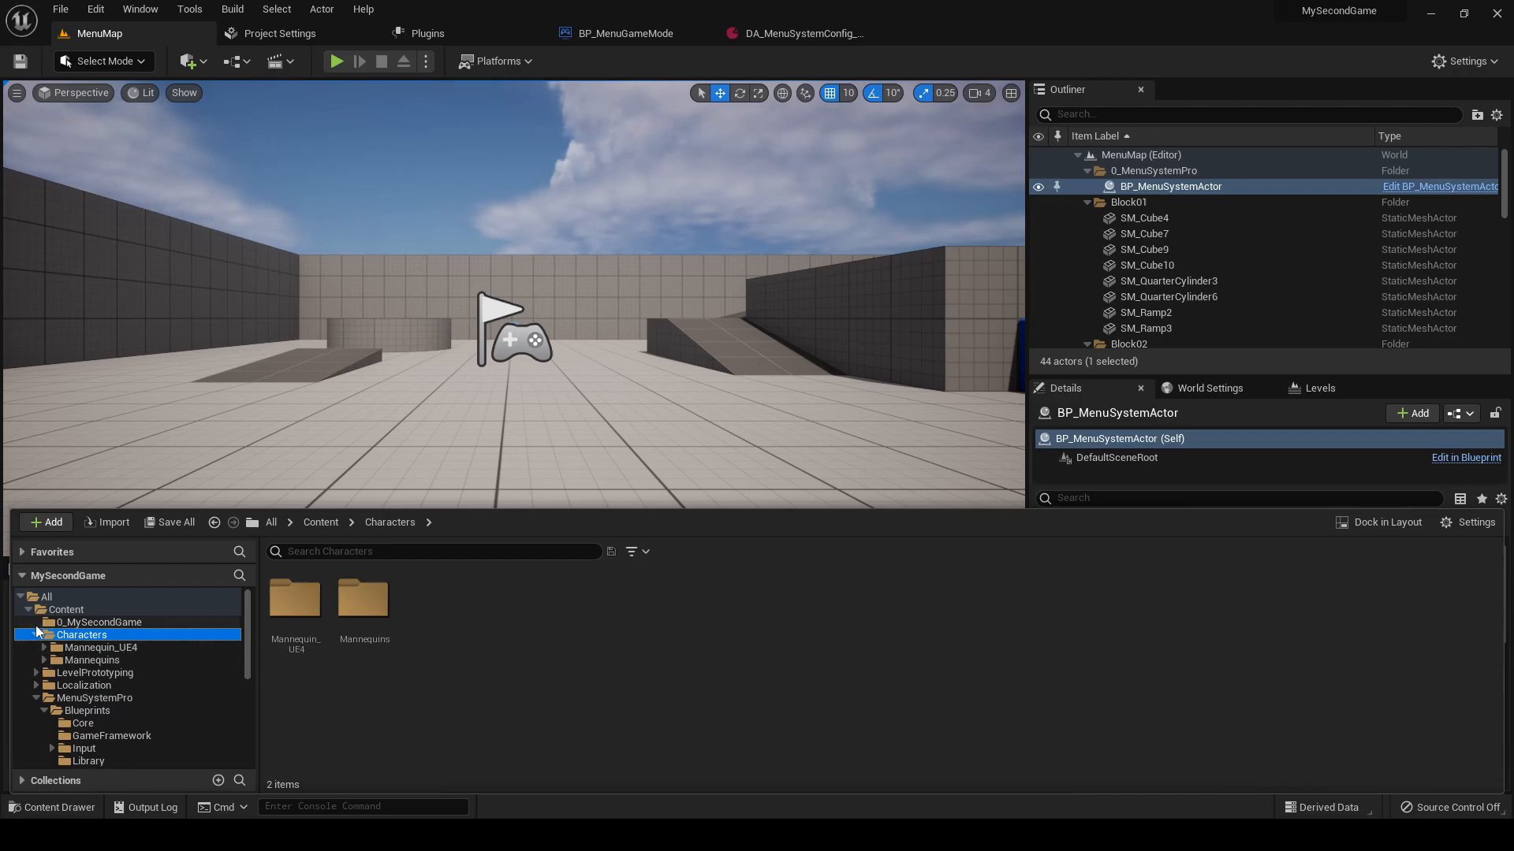
left_click(114, 620)
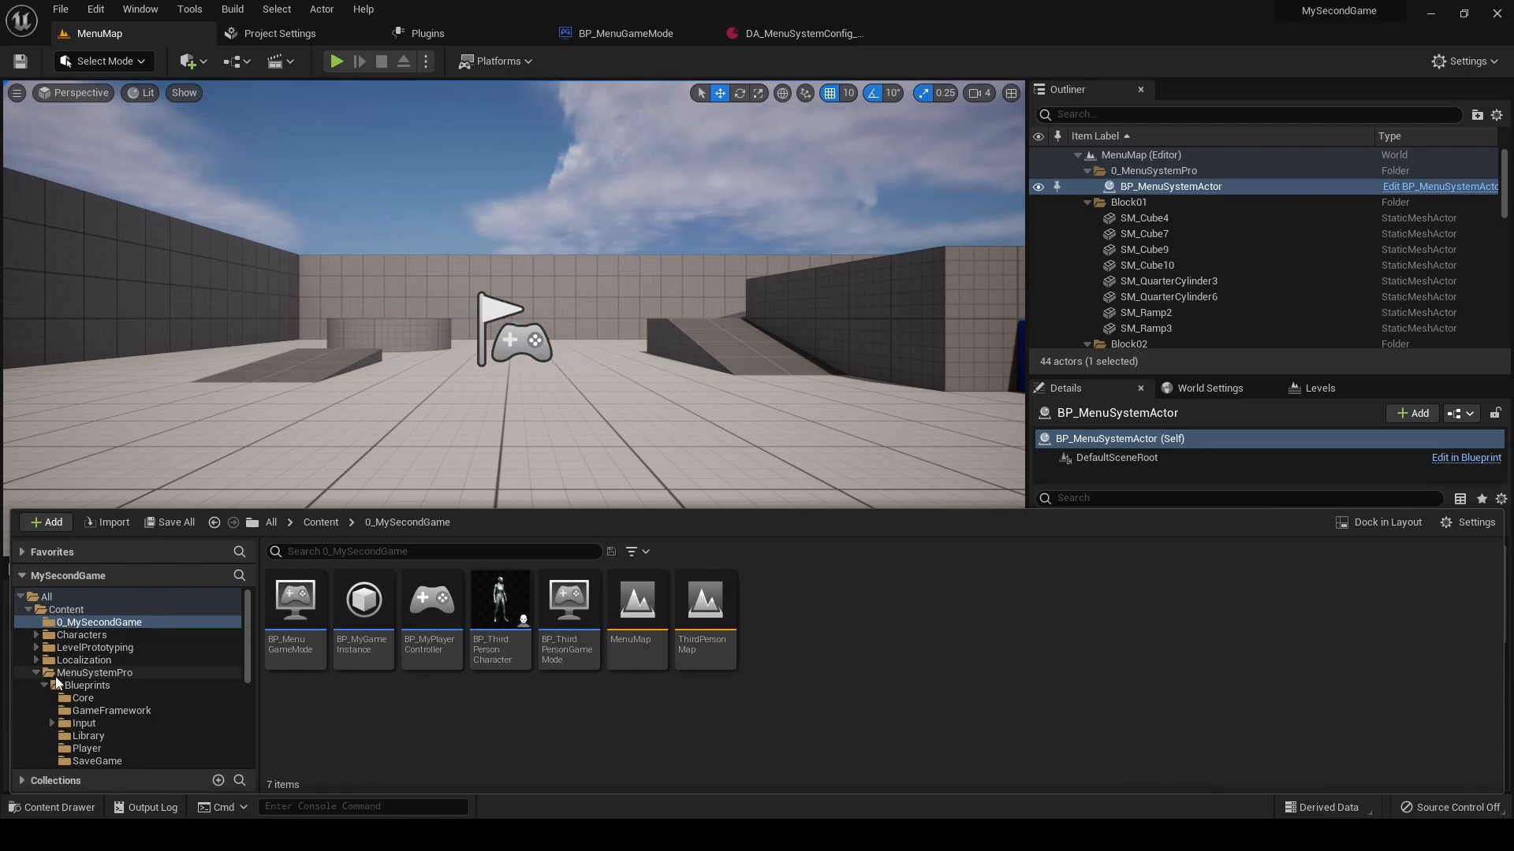
scroll(56, 676, "down", 2)
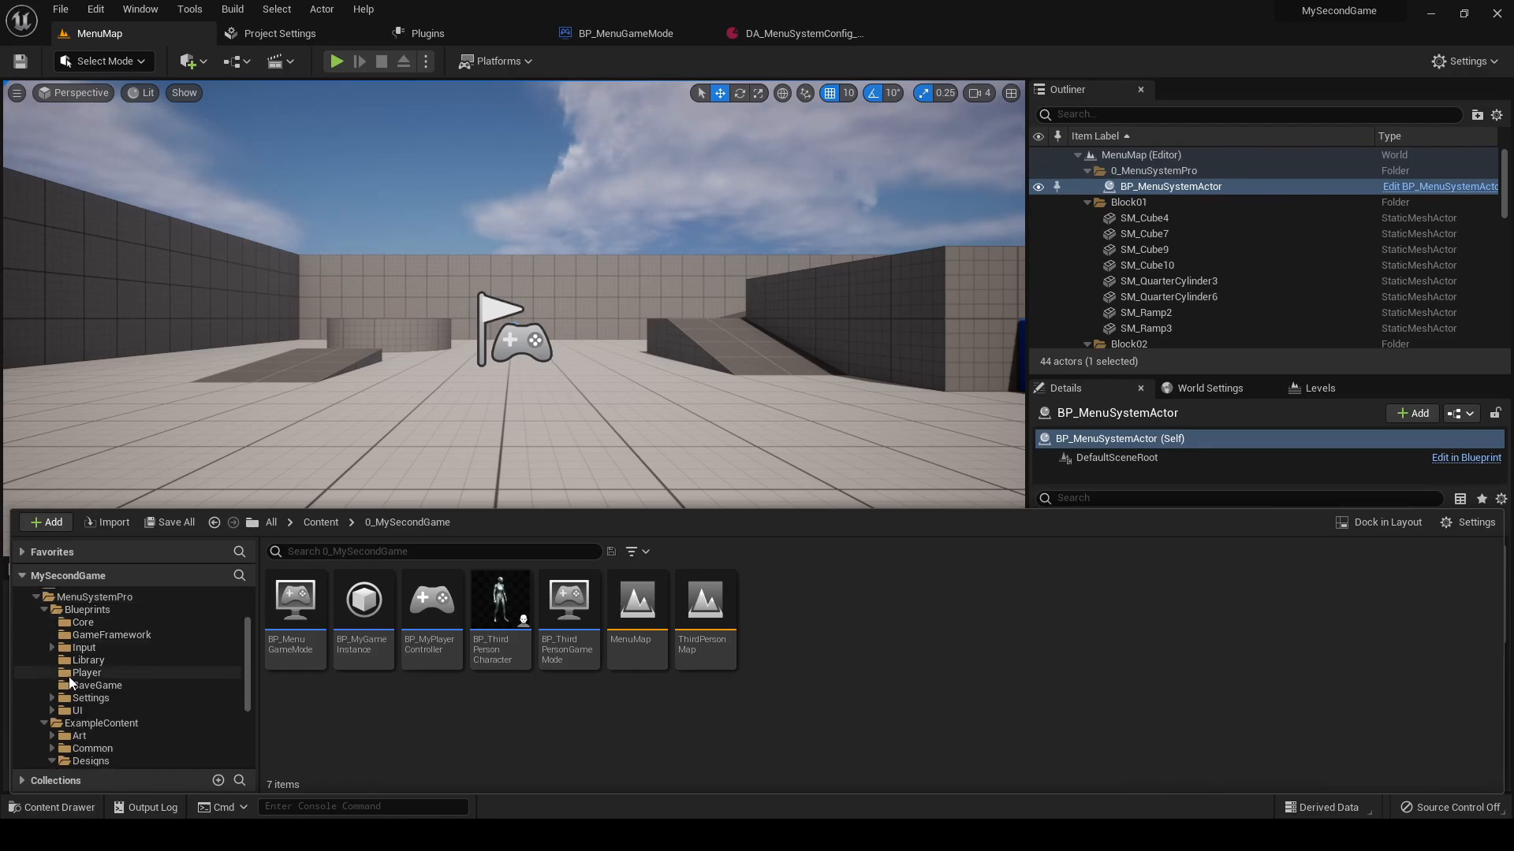
- Create a data asset of class PDA_LevelMetaData in 0_MySecondGame and name it DA_MenuMap
right_click(815, 644)
mouse_move(890, 524)
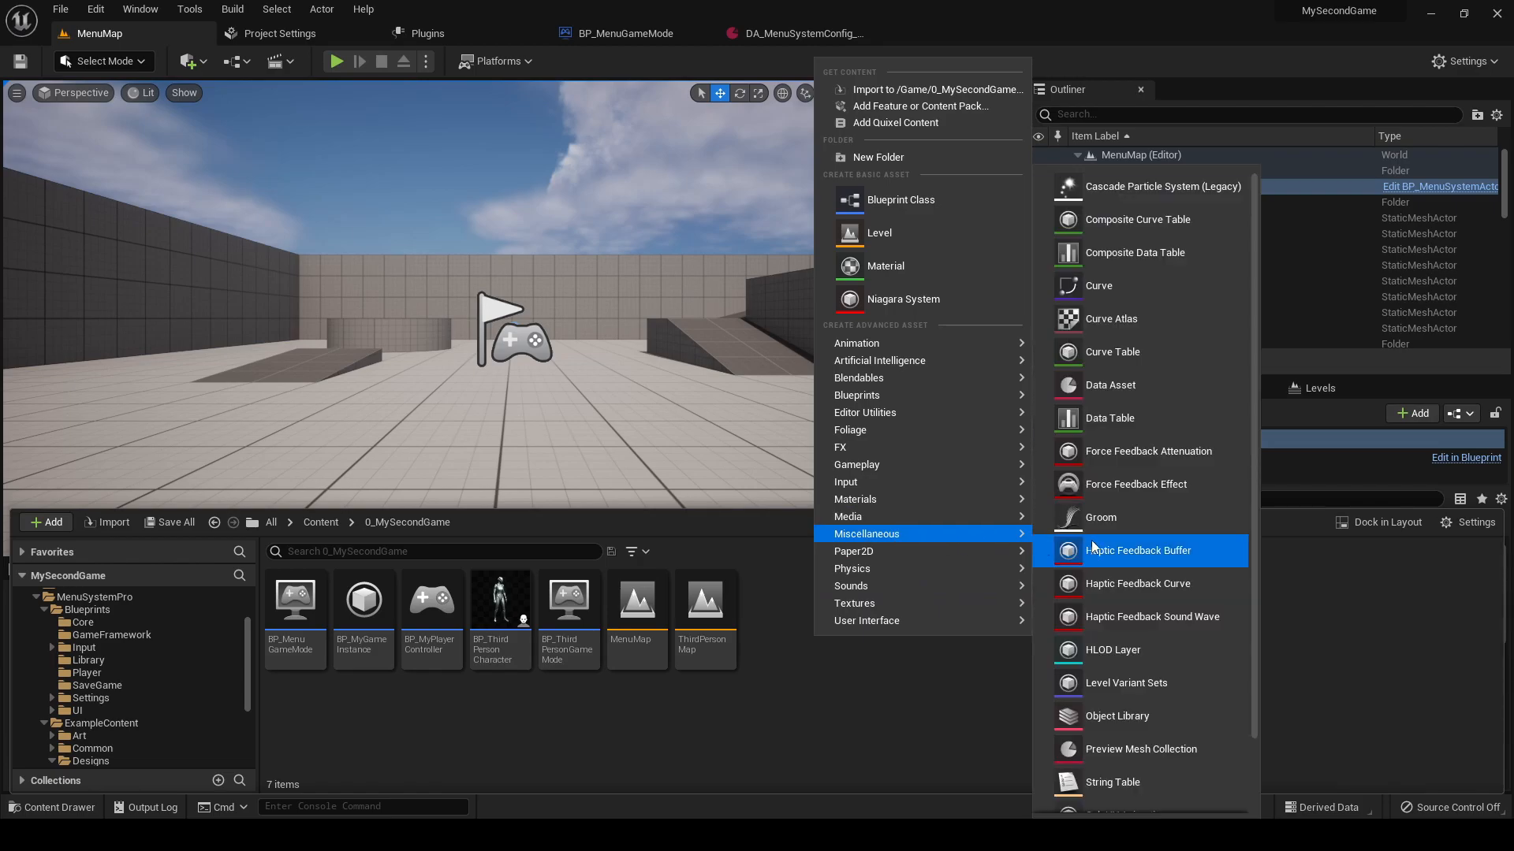
left_click(1115, 385)
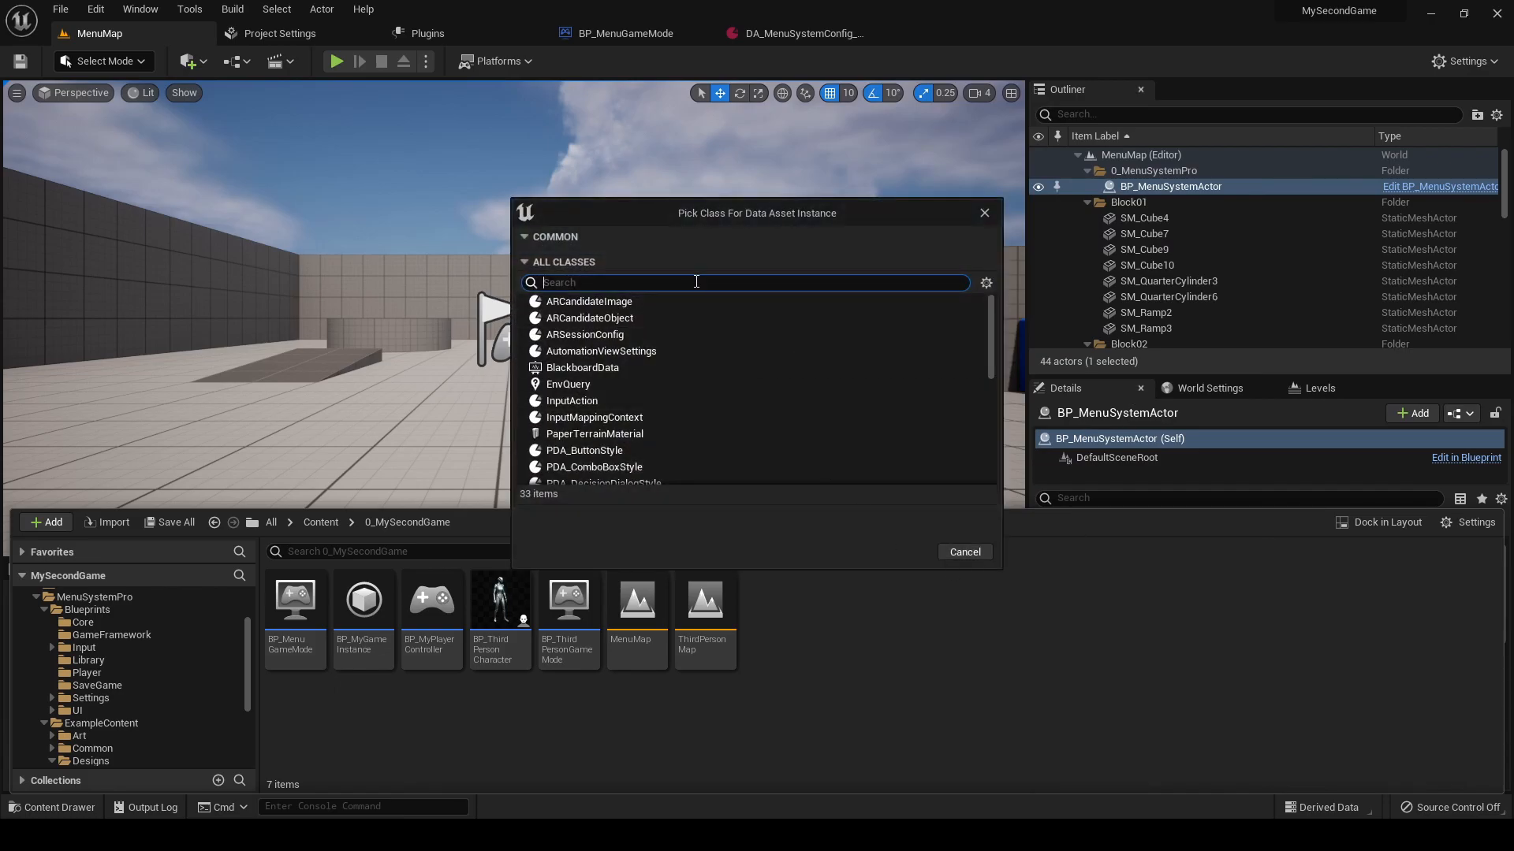
type("level meta d")
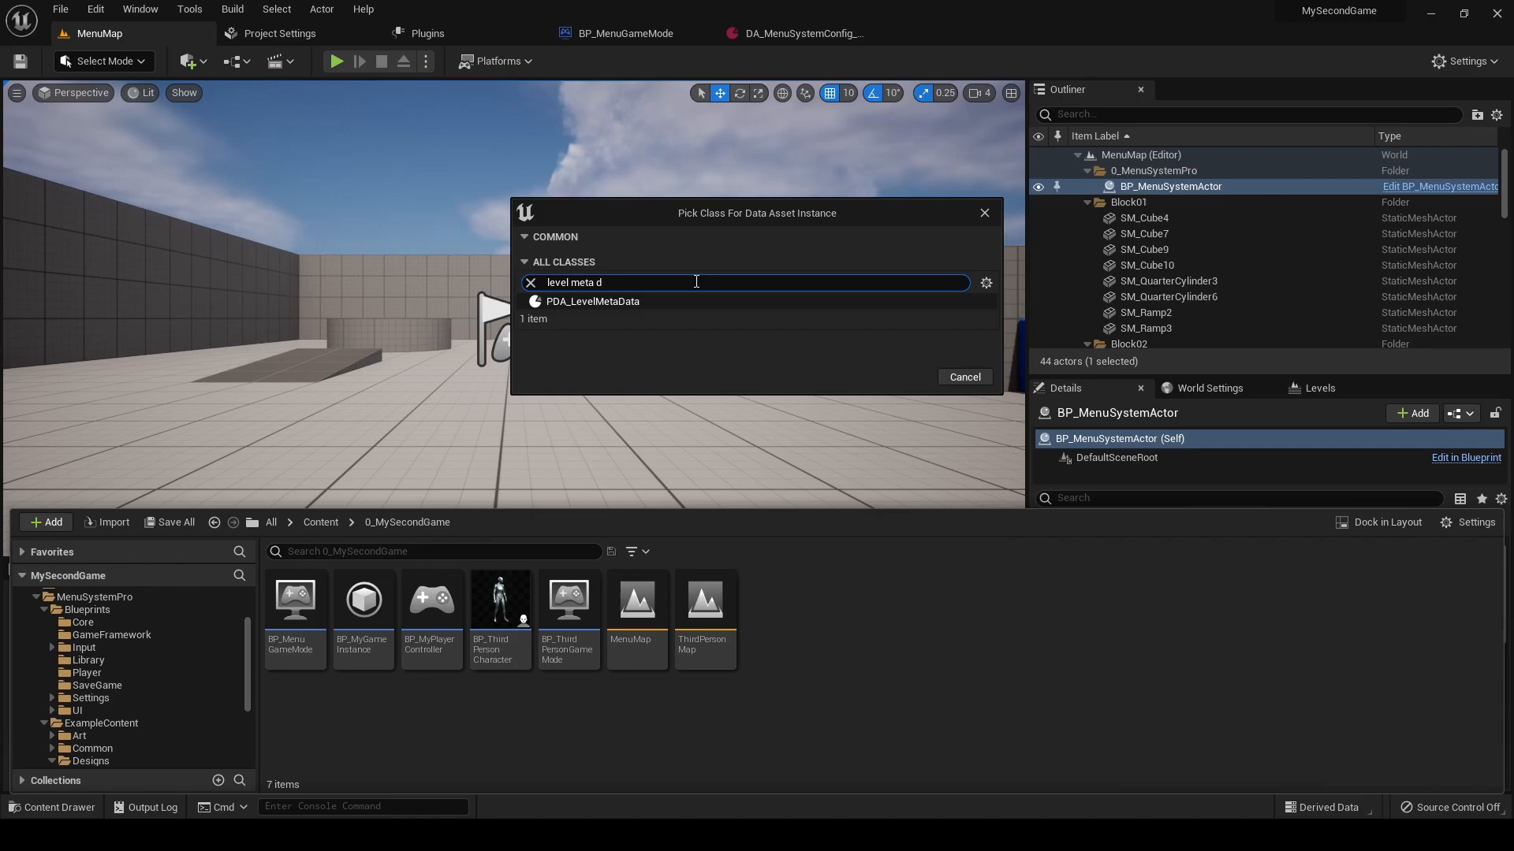
left_click(640, 301)
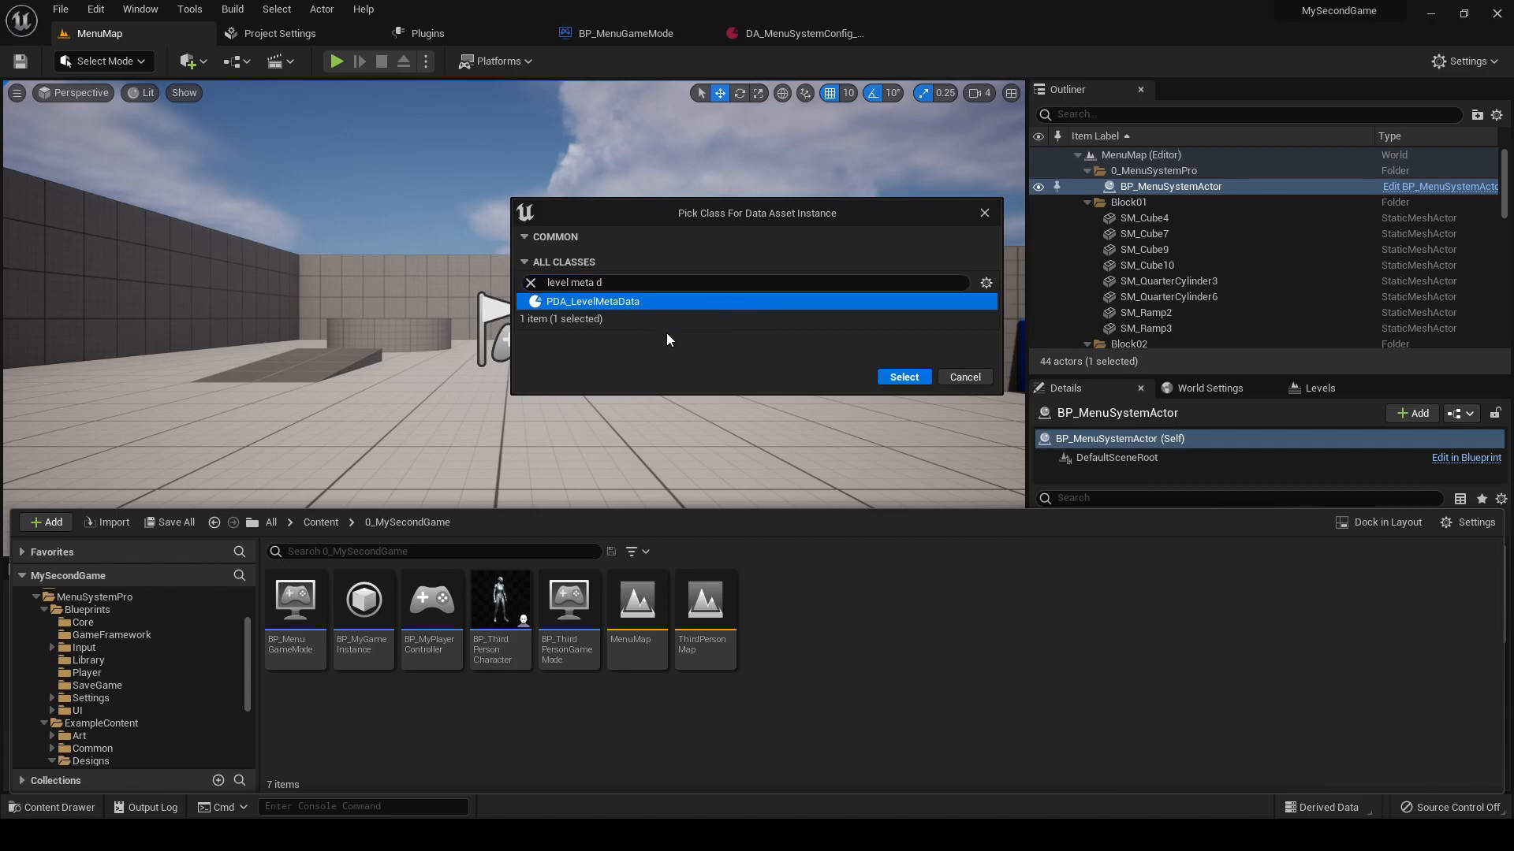
left_click(902, 377)
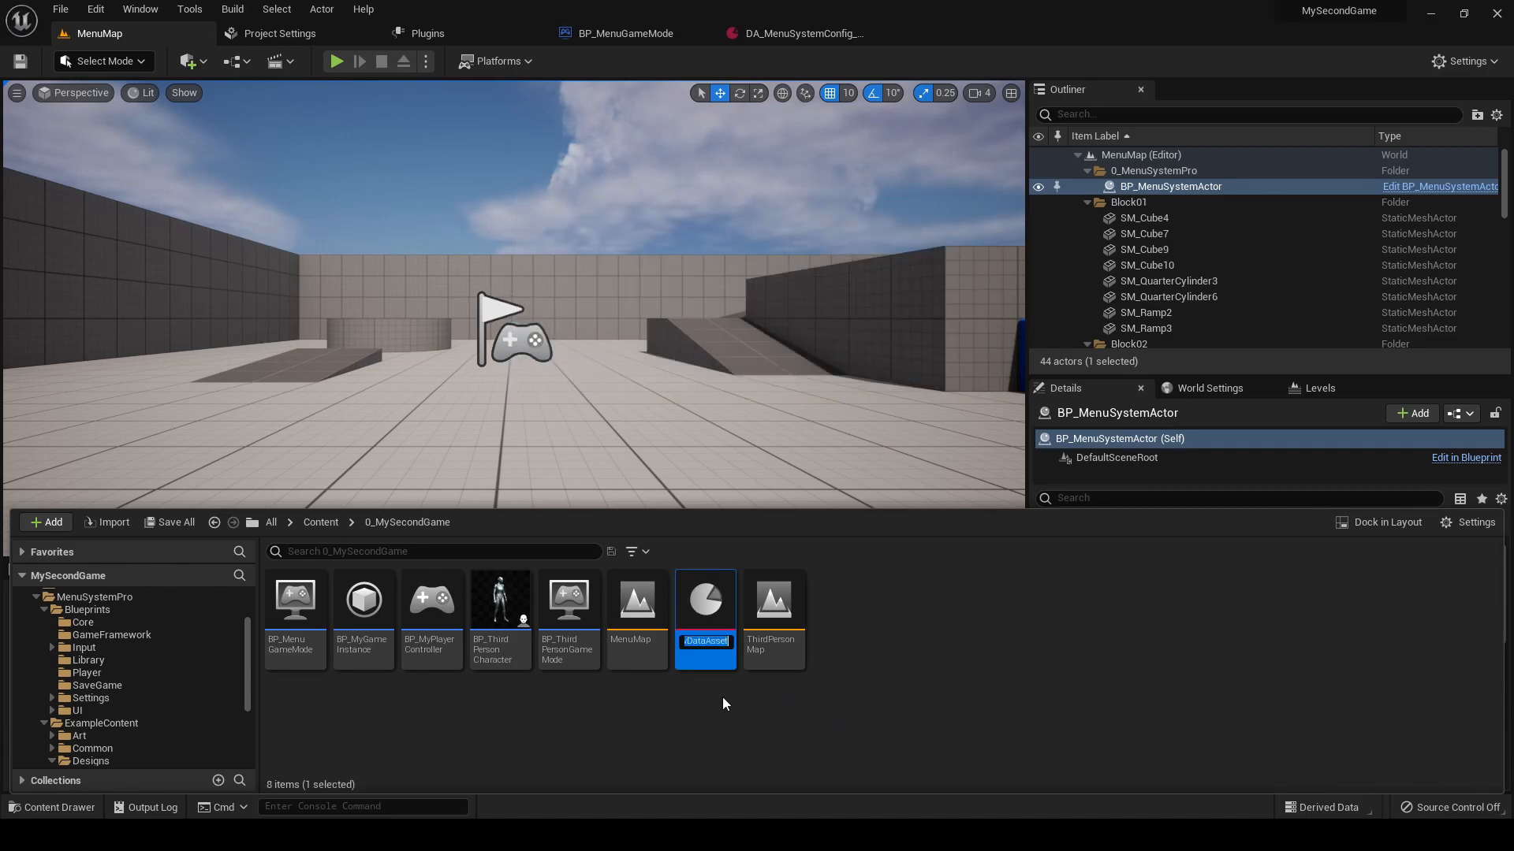
type("DA_MenuMap")
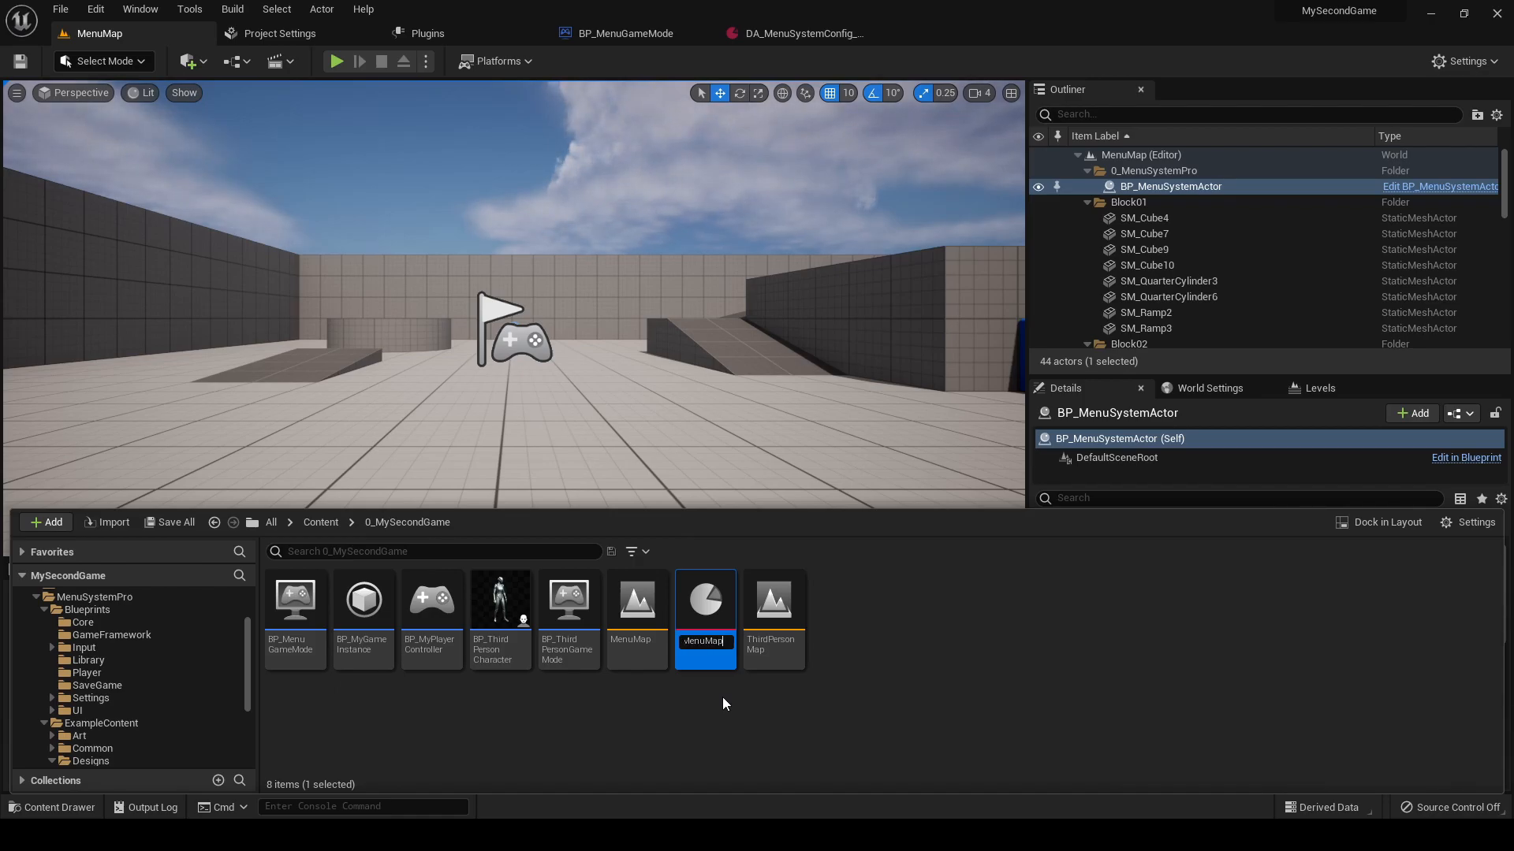
key("Return")
left_click(618, 715)
- Duplicate the DA_MenuMap data asset and name the copy DA_ThirdPersonMap
left_click(635, 650)
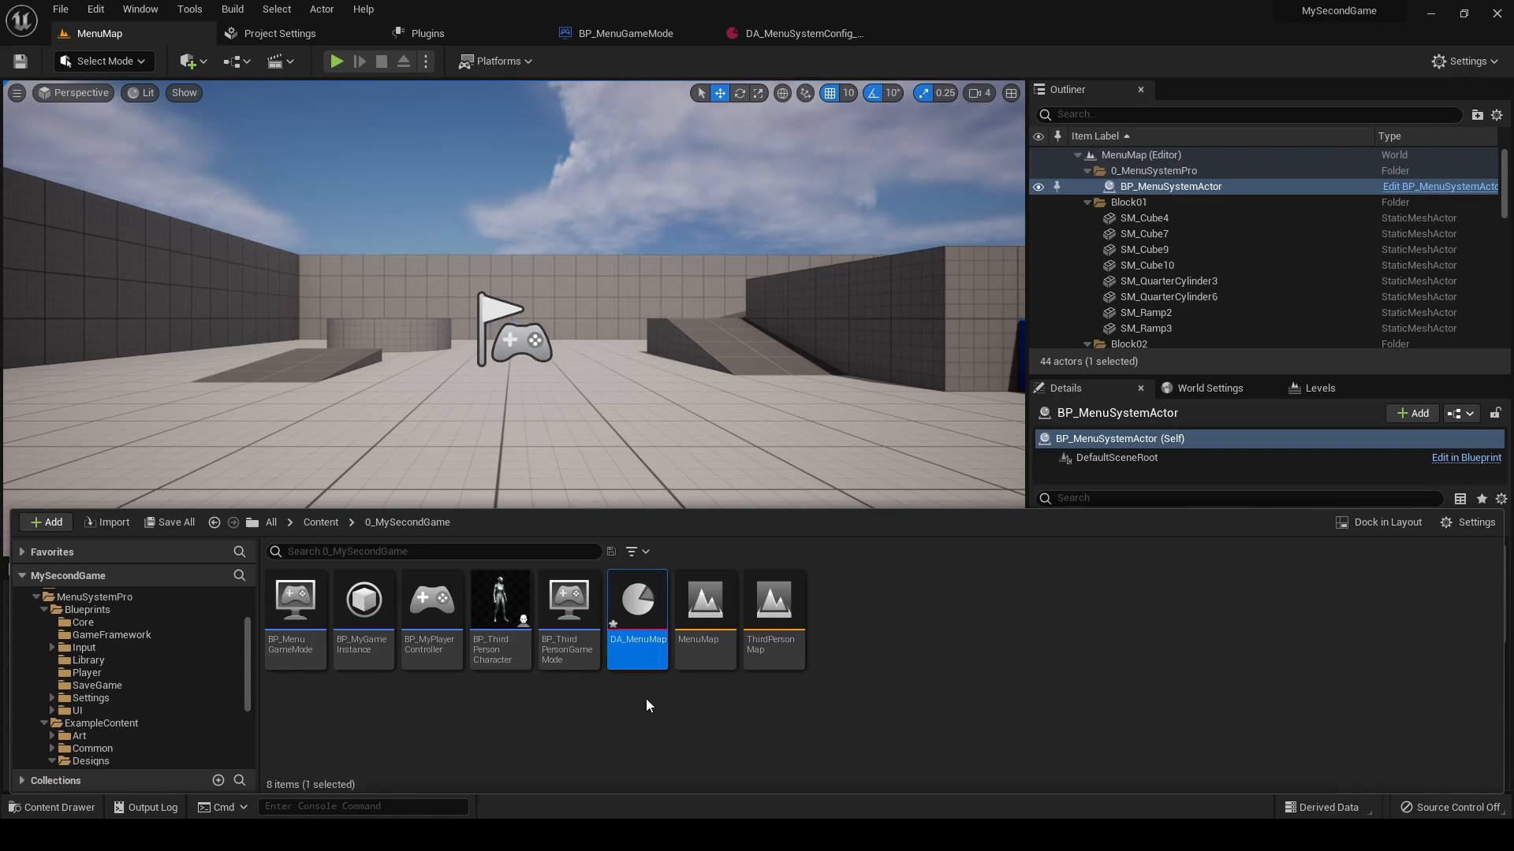
key("ctrl+d")
type("ThirdPersonMap")
key("Return")
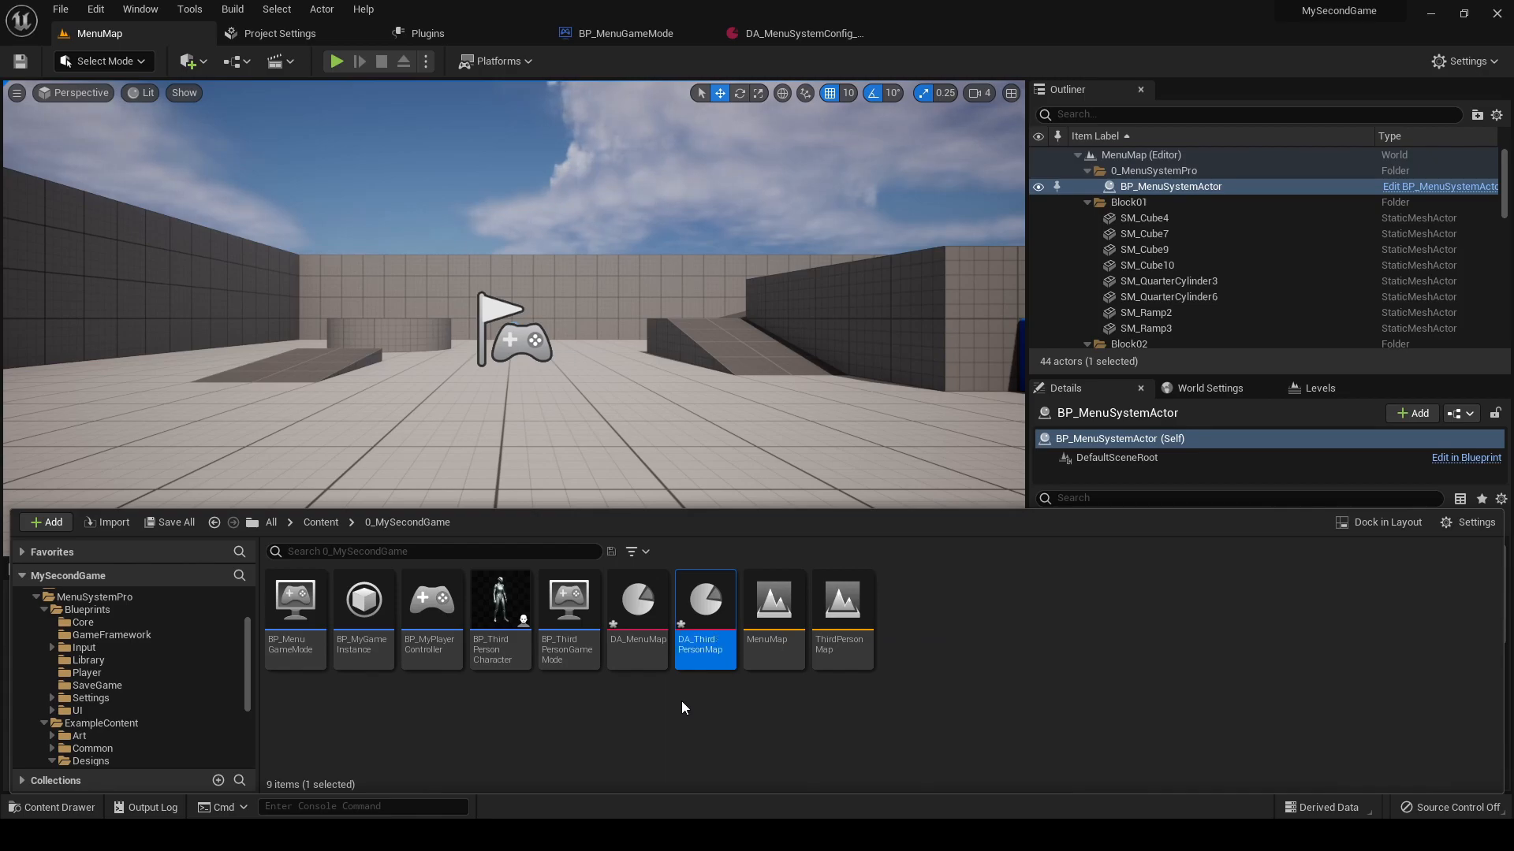
- Open DA_MenuMap and set its Thumbnail Image to the T_LoadingScreen texture
left_click(638, 652)
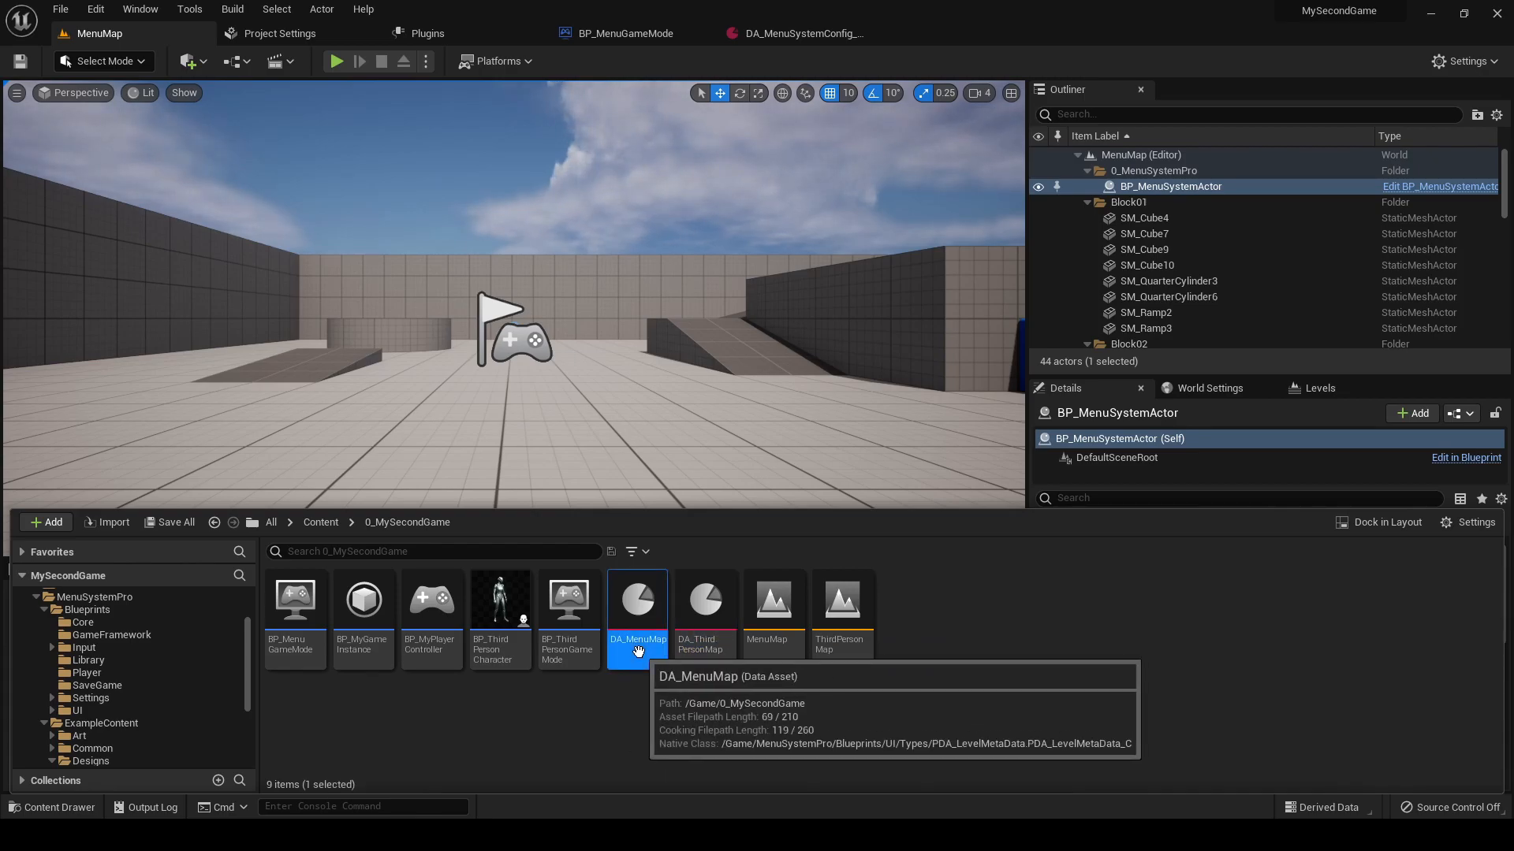
double_click(638, 652)
left_click(745, 181)
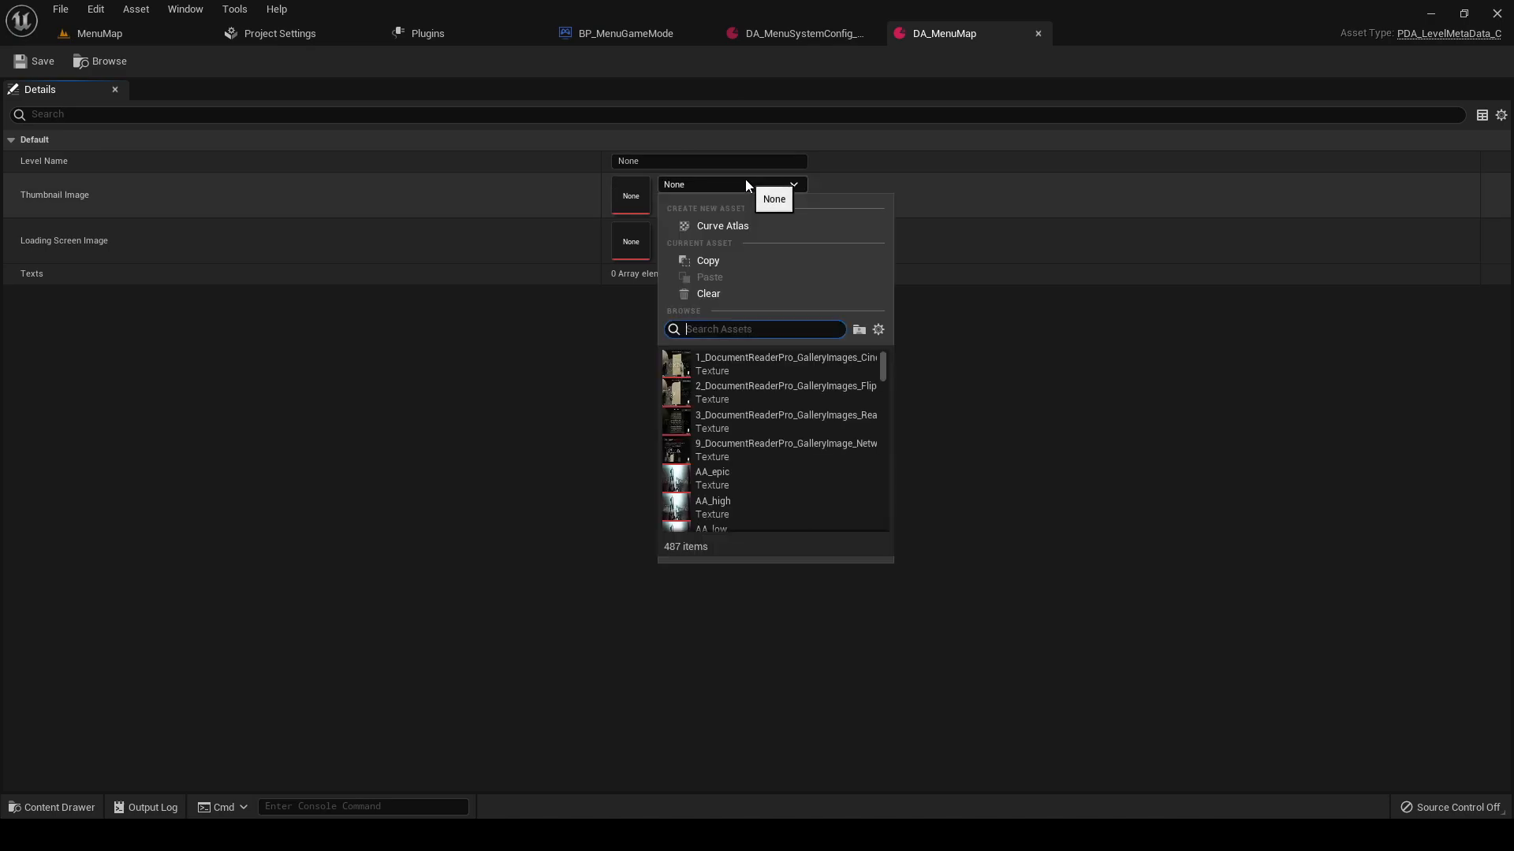
type("third")
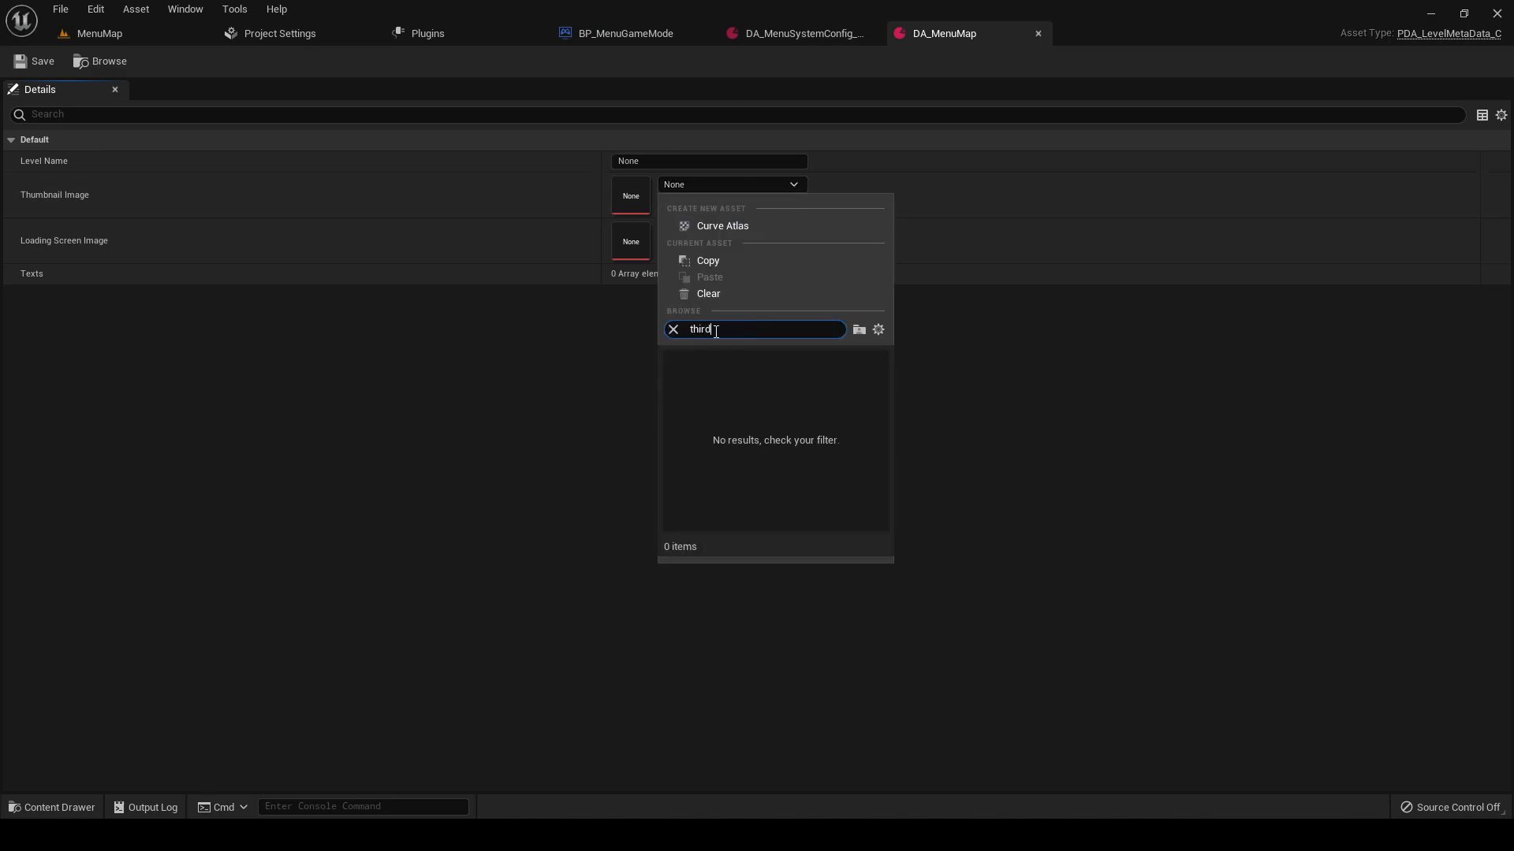
left_click_drag(716, 330, 648, 322)
type("screen")
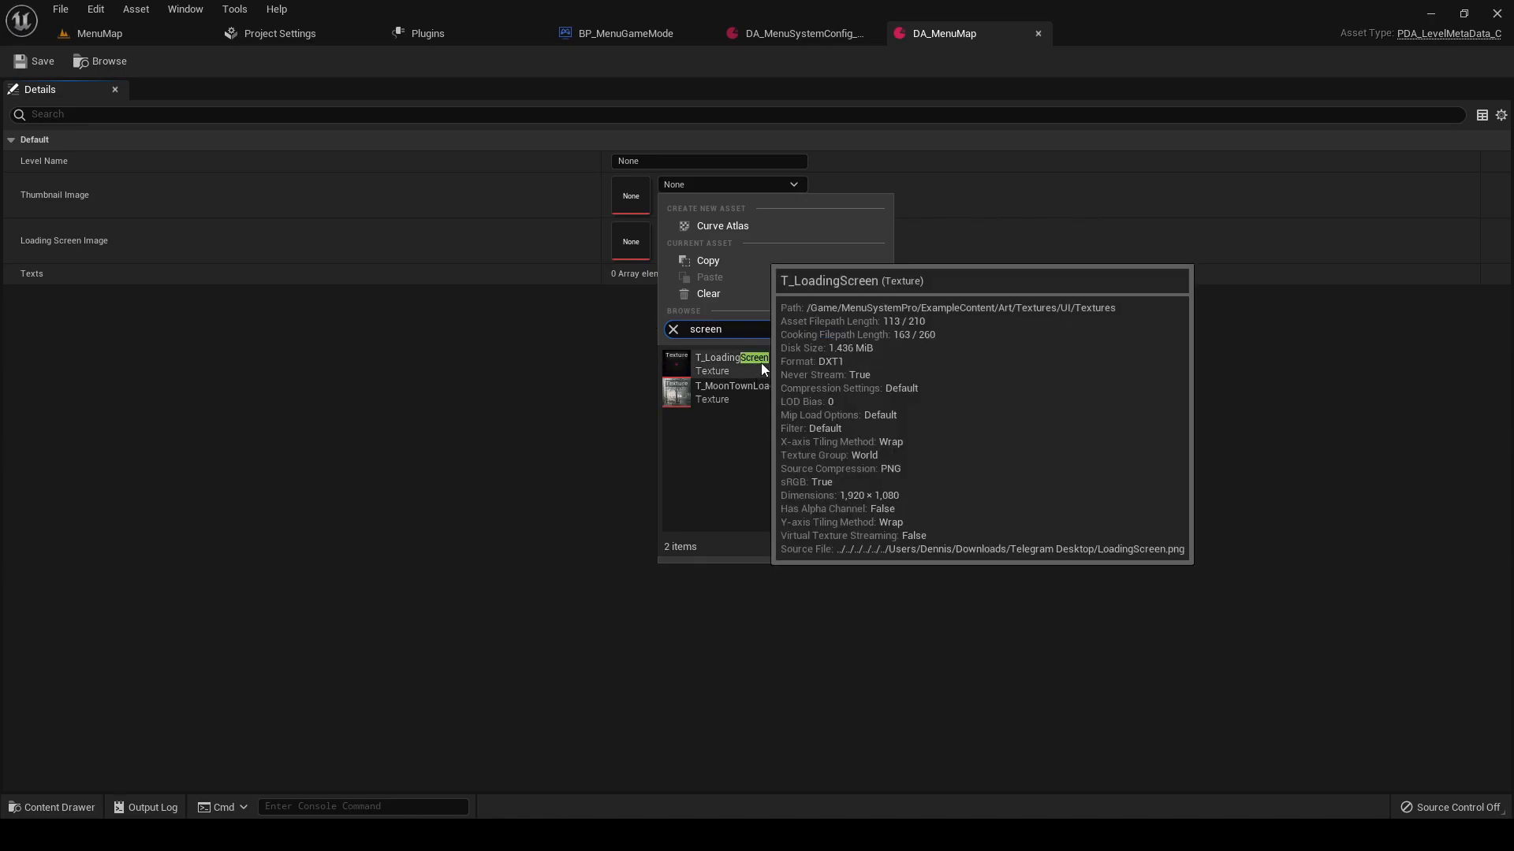
left_click(760, 362)
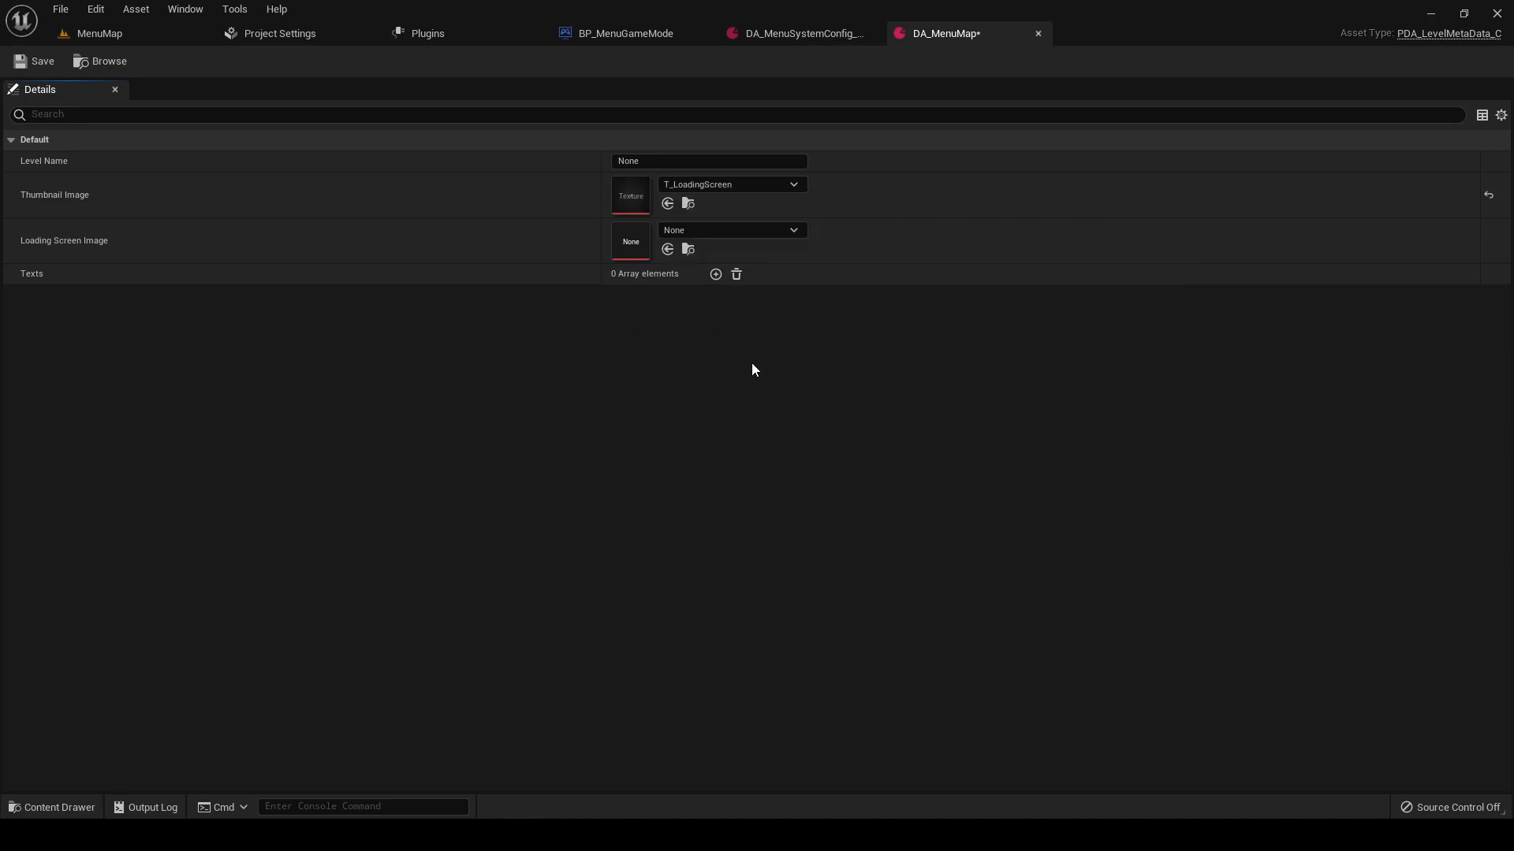
- Copy the thumbnail texture T_LoadingScreen into Loading Screen Image and add the Texts entries "Menu Map" and "This is our Menu Map!"
right_click(635, 195, "shift")
left_click(633, 236, "shift")
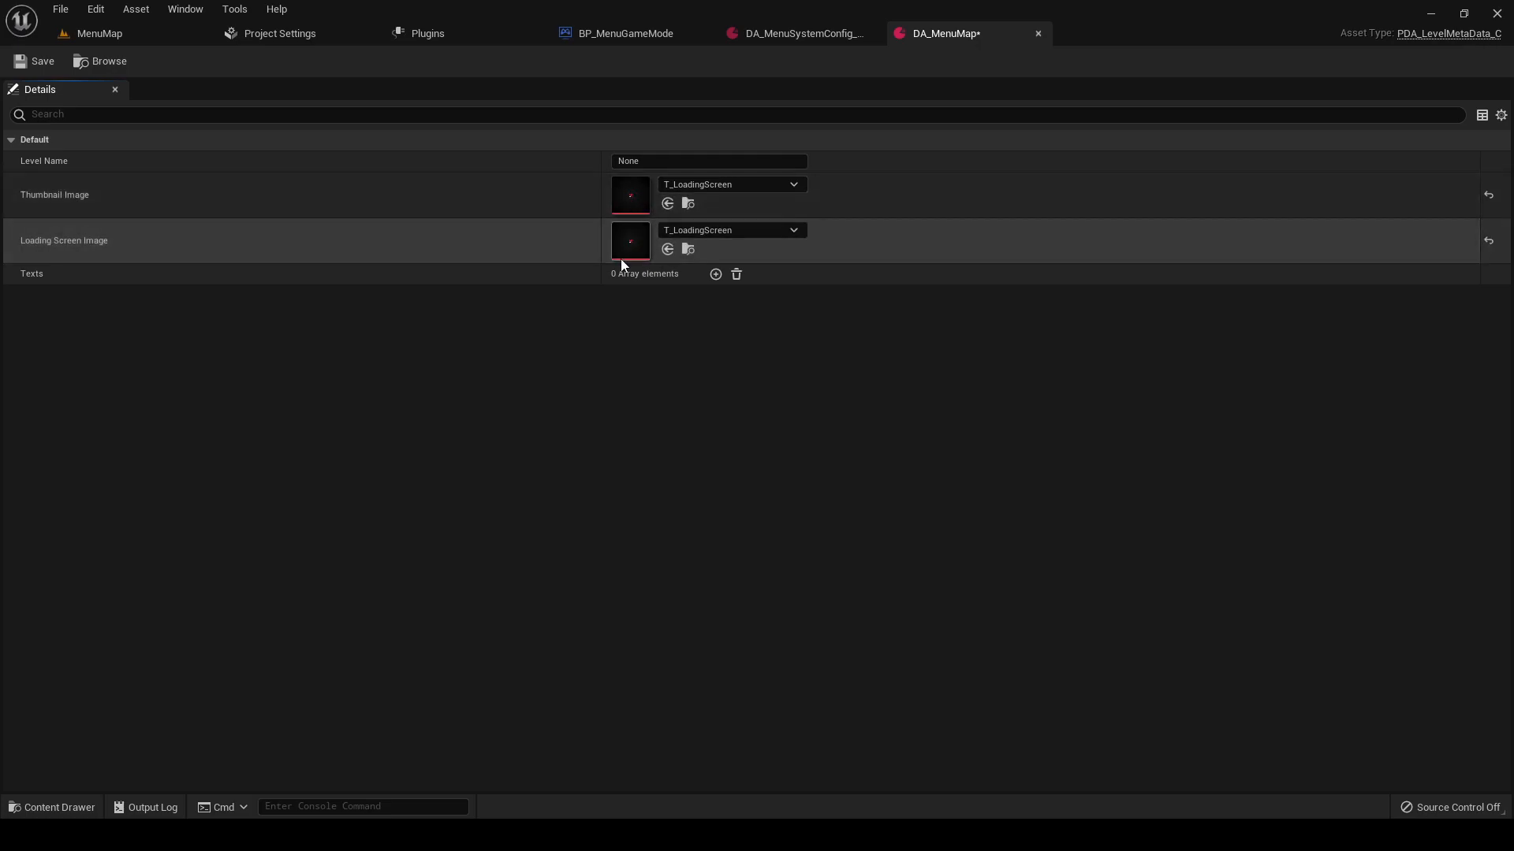
left_click(713, 277)
left_click(715, 274)
left_click(672, 298)
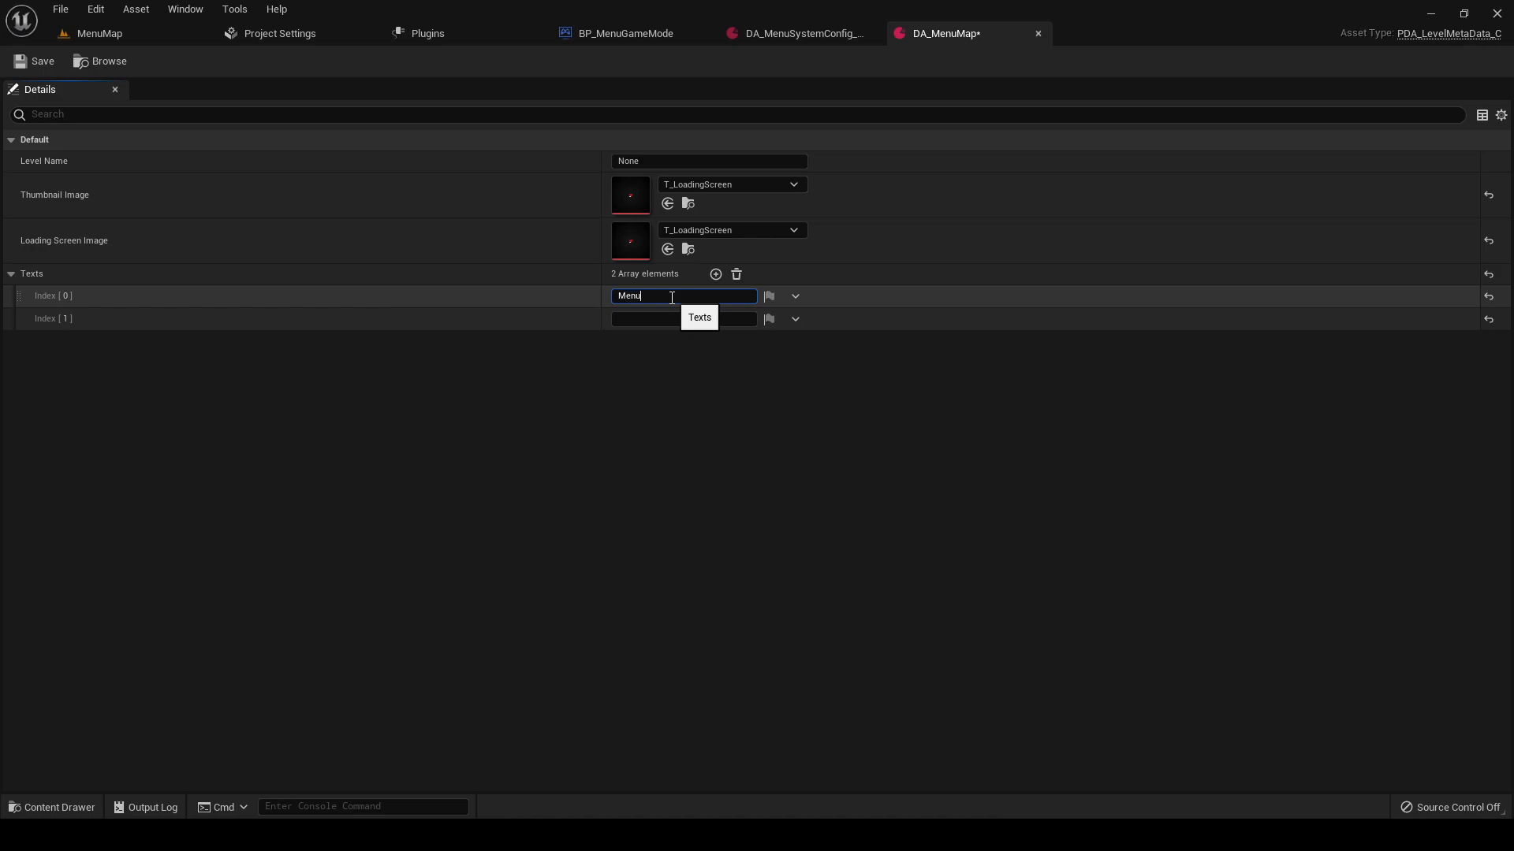
left_click(684, 320)
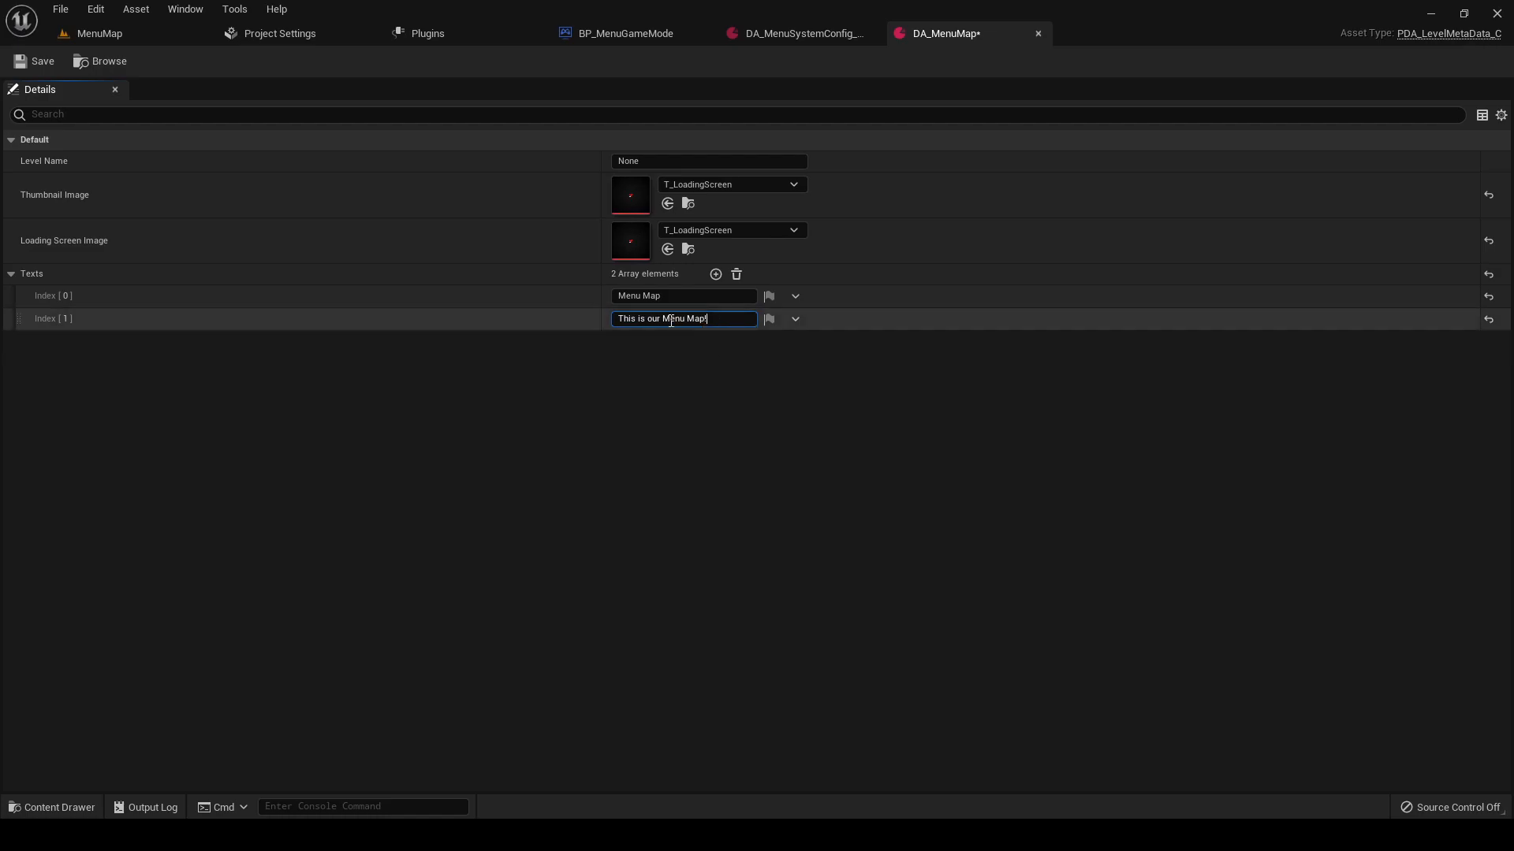
- Set DA_MenuMap's Level Name to MenuMap, written without a space, and save the asset
left_click(662, 161)
type("Menu Map")
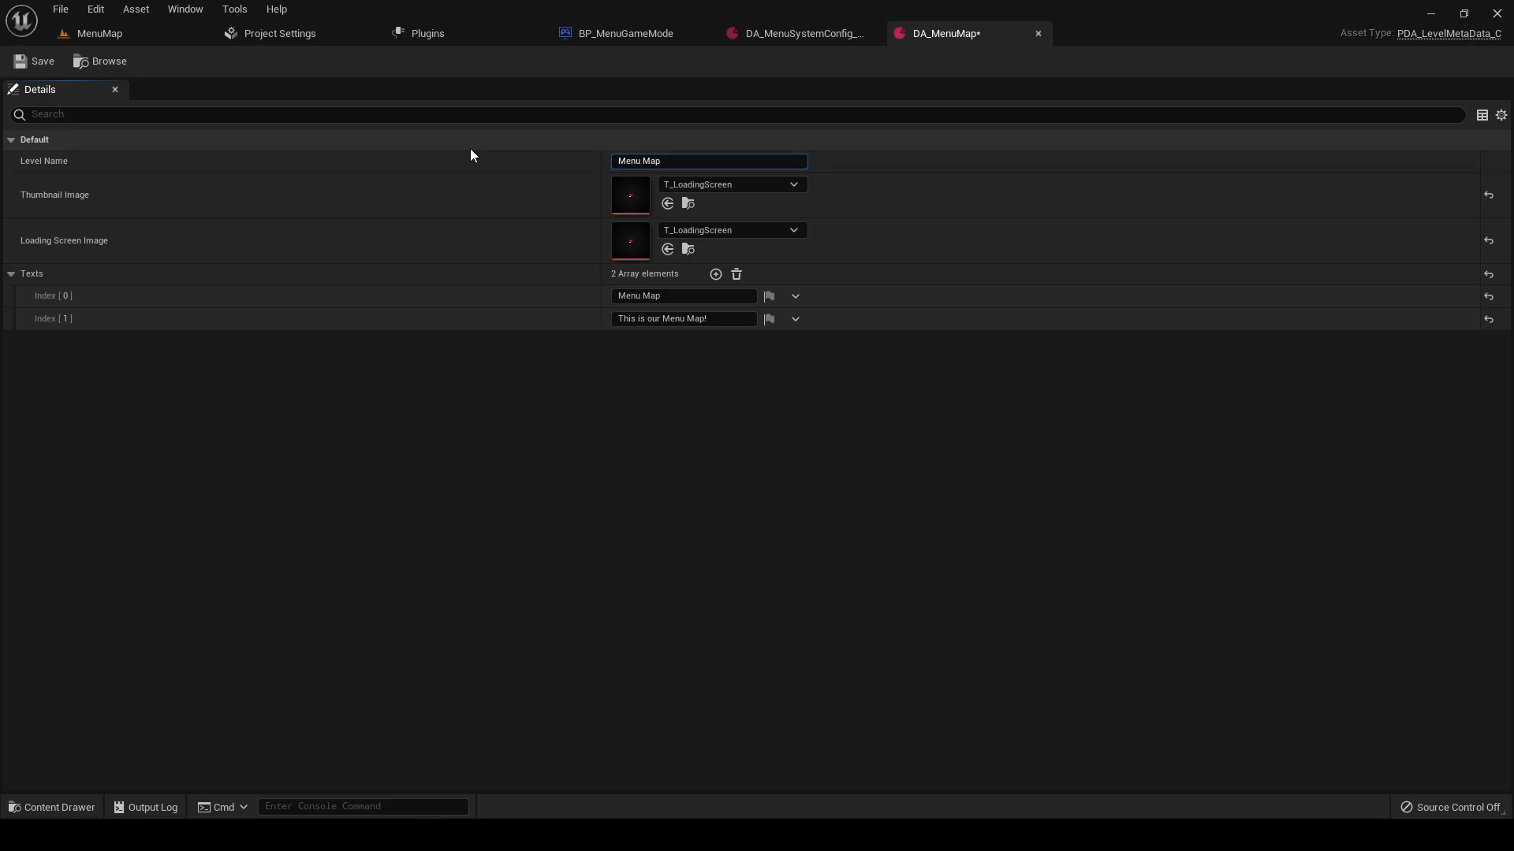
key("Return")
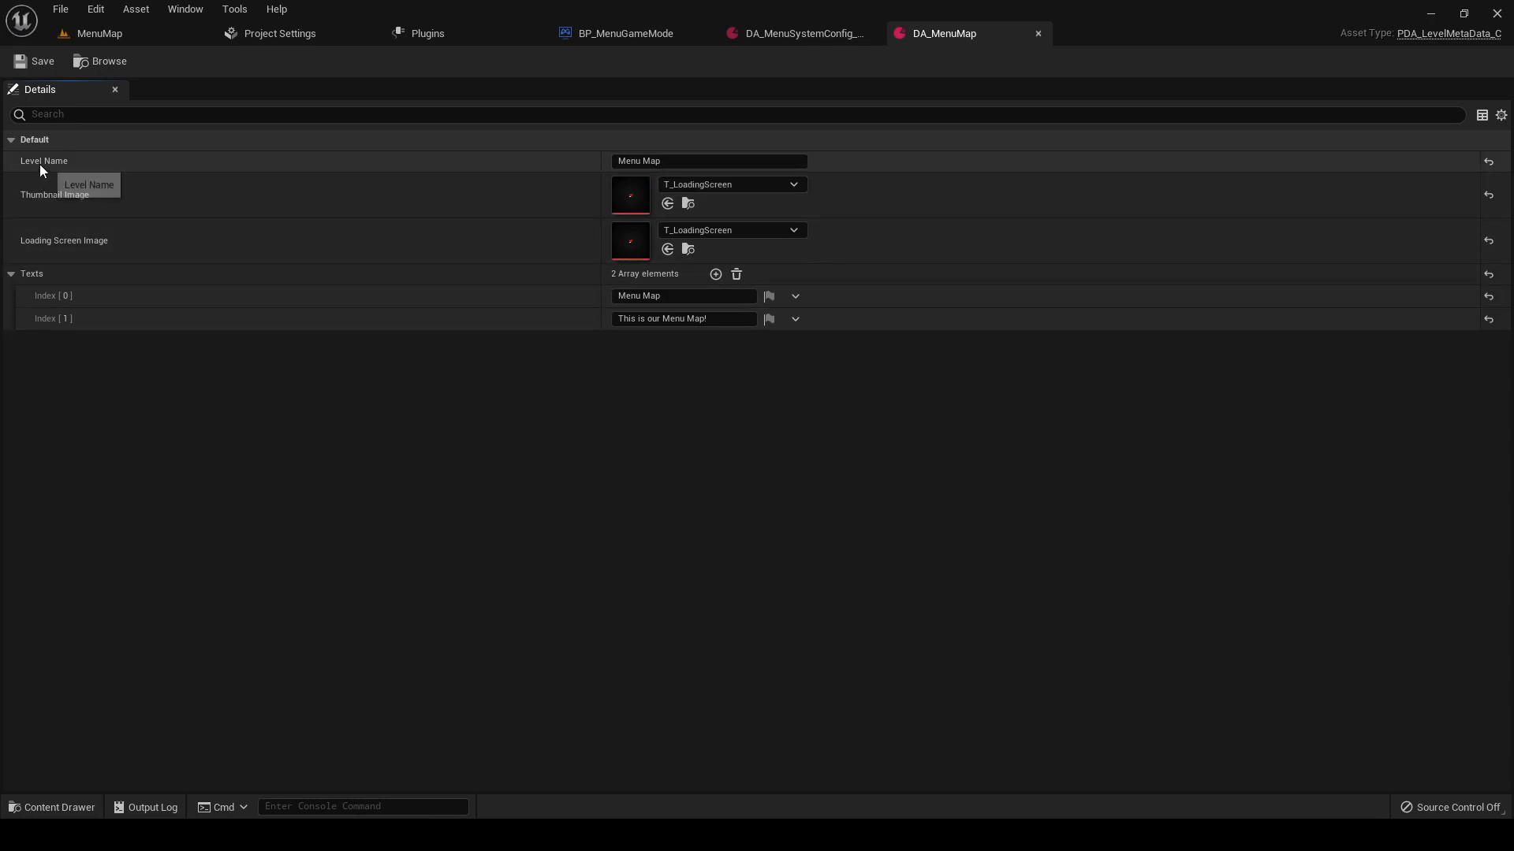
left_click(649, 161)
key("BackSpace")
left_click(702, 440)
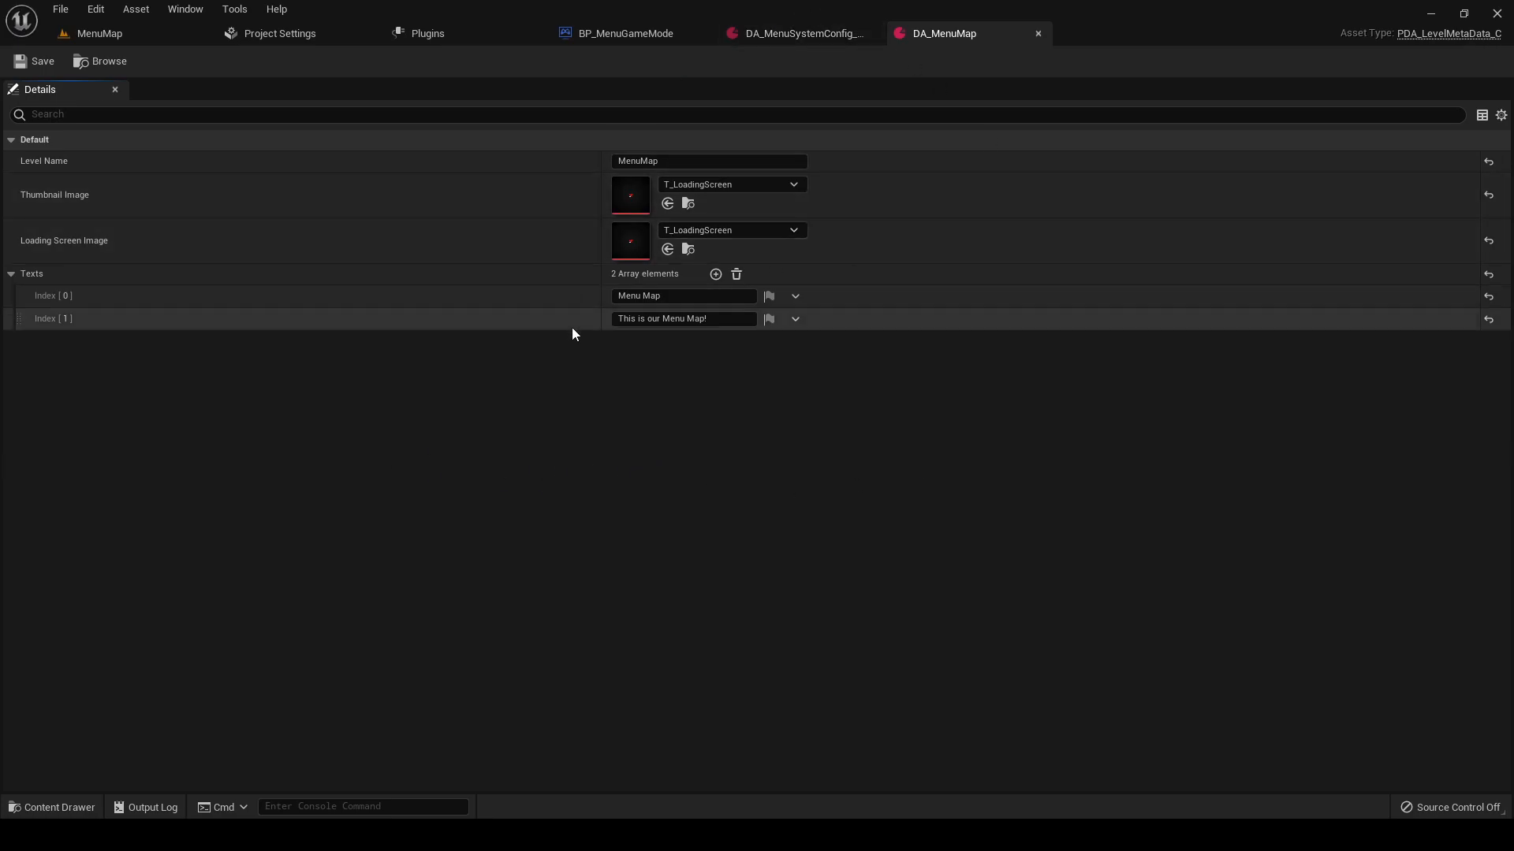
- Open the DA_ThirdPersonMap data asset from 0_MySecondGame and set its Level Name to ThirdPersonMap
left_click(801, 33)
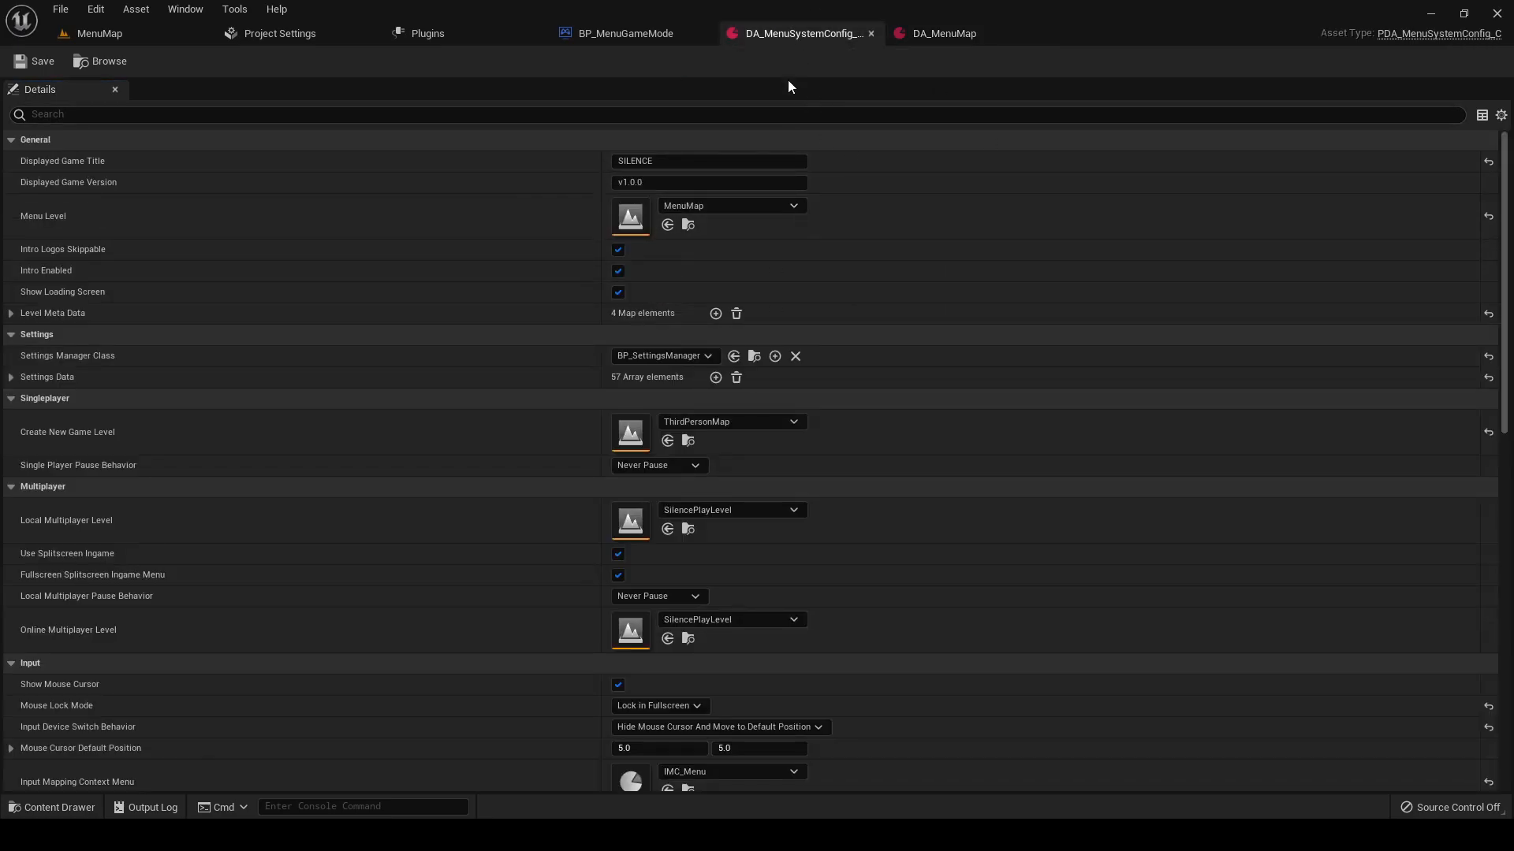
left_click(111, 35)
left_click(52, 807)
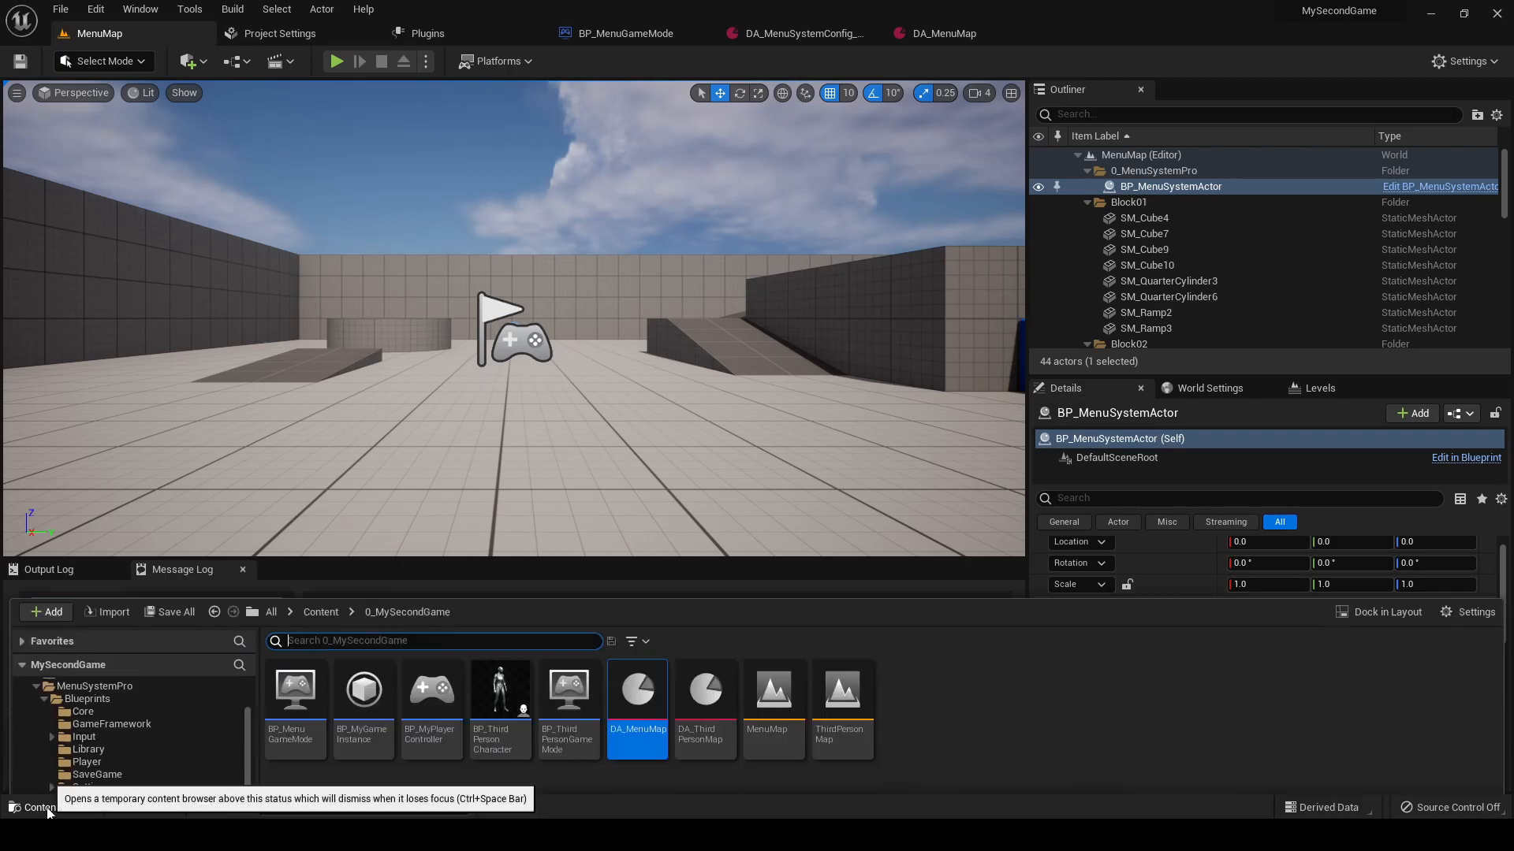
left_click(722, 655)
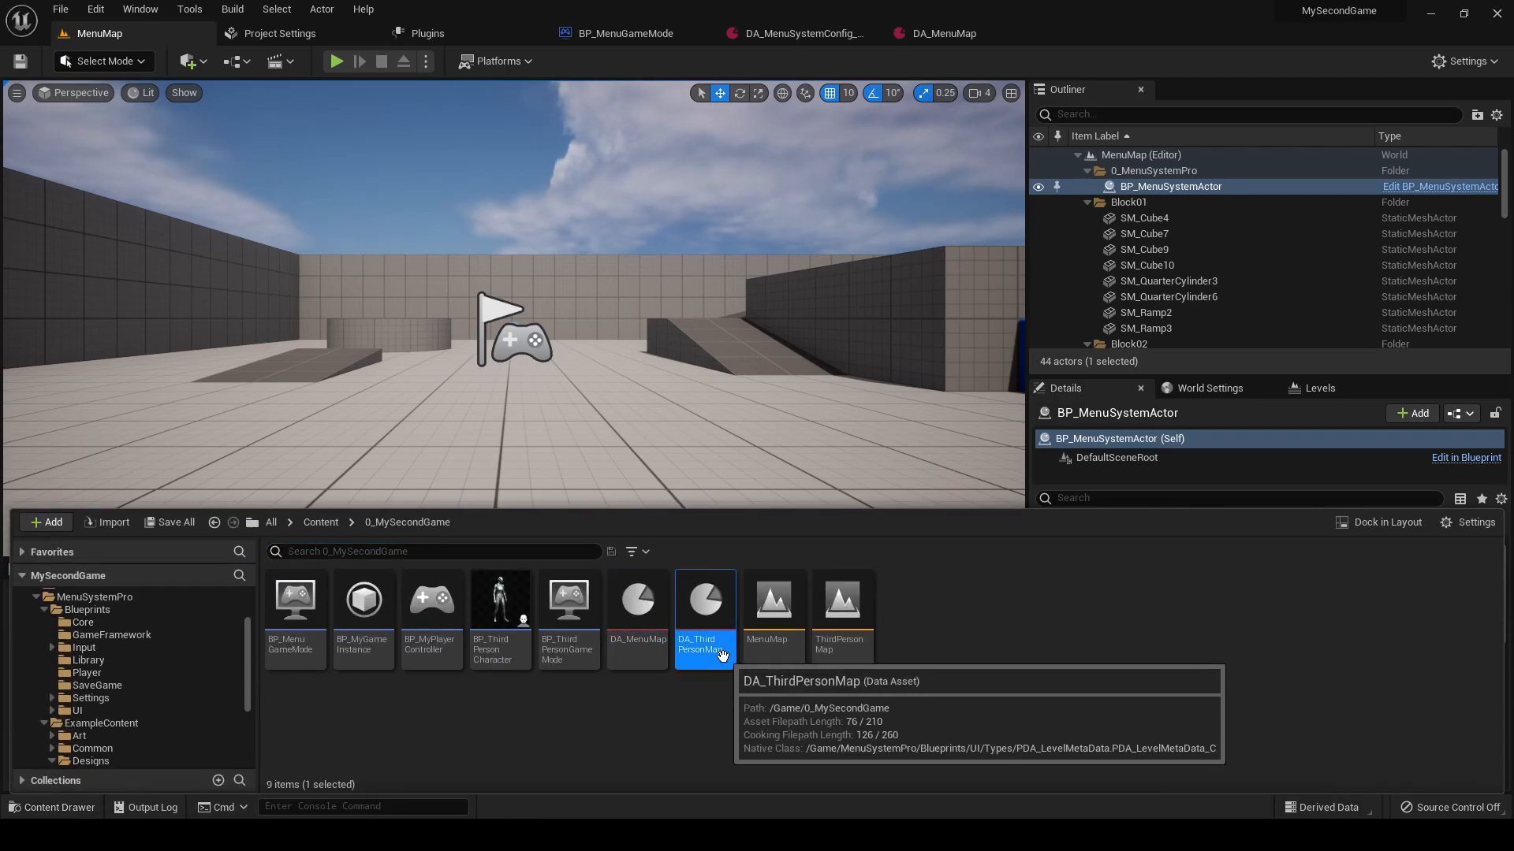
double_click(723, 655)
left_click(678, 161)
type("Thi")
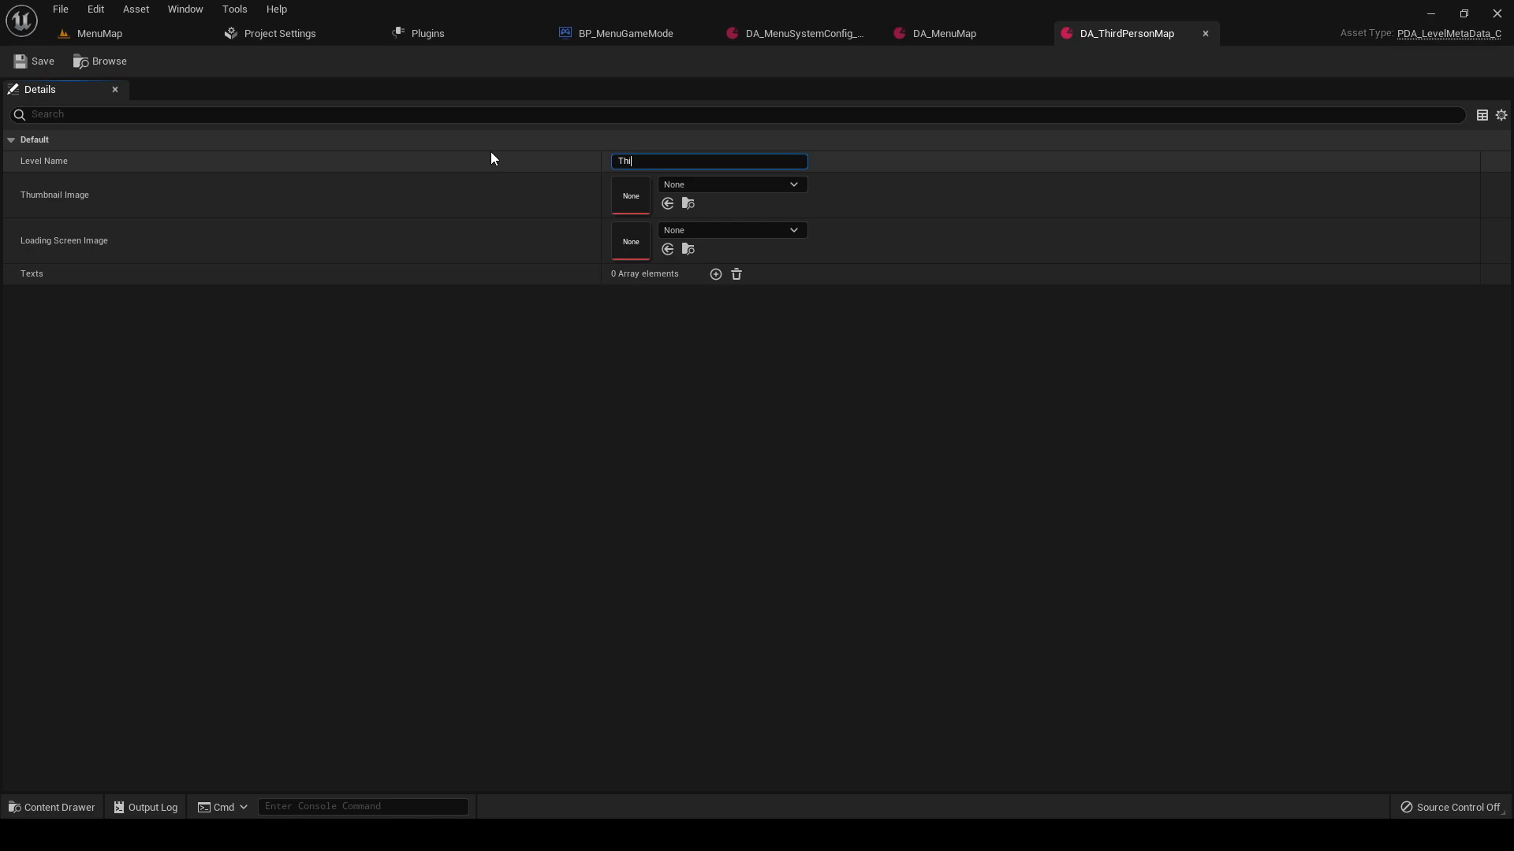
type("rdPersonMap")
- Add the Texts entries "Third Person Map" and "This is our third person map!" to DA_ThirdPersonMap and save it
left_click(716, 275)
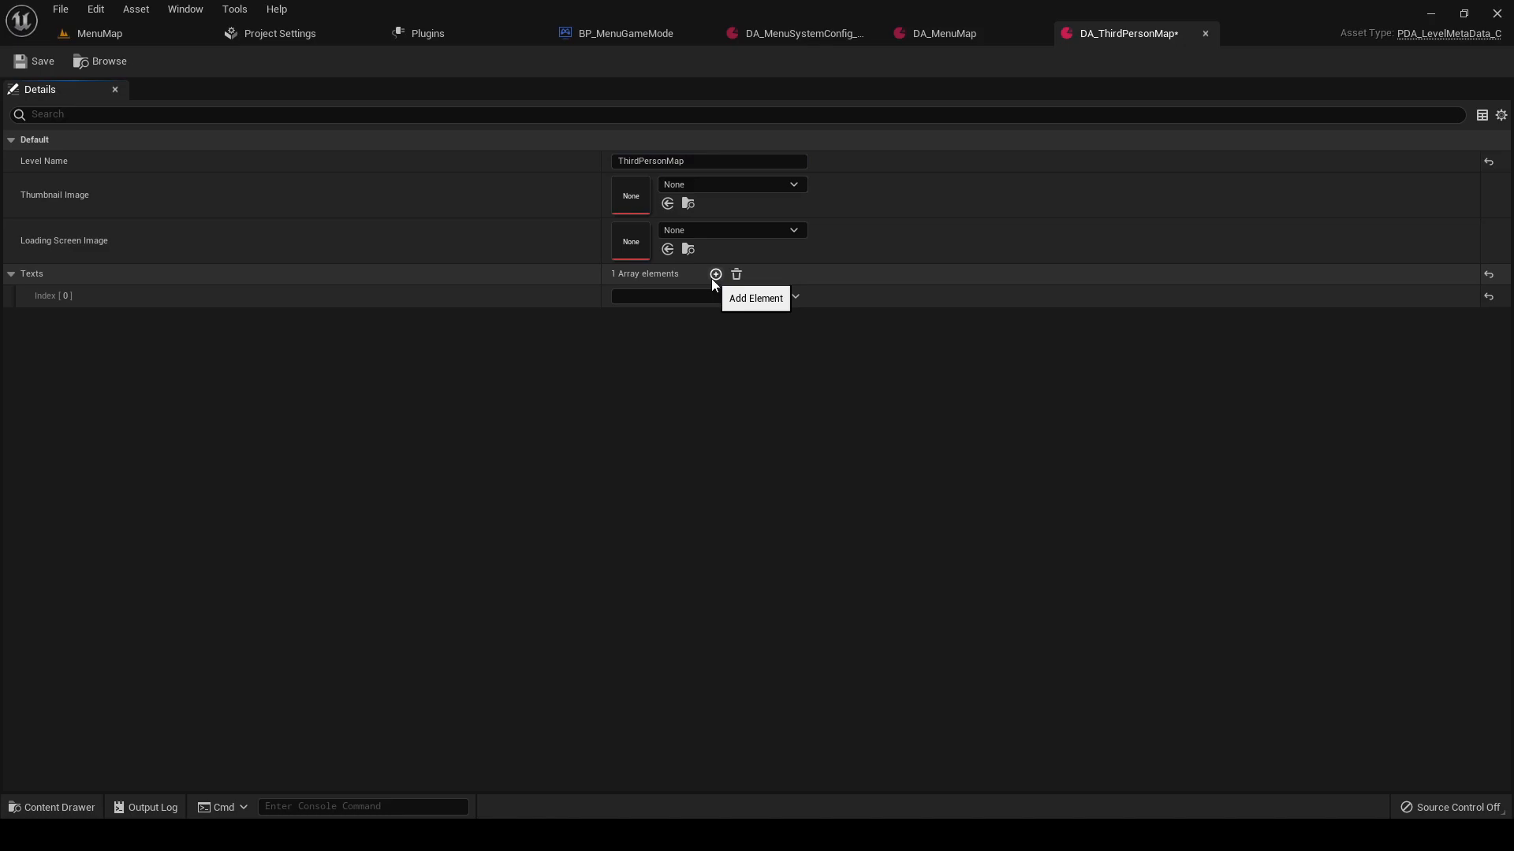
left_click(716, 275)
left_click(670, 297)
type("Third Person Map")
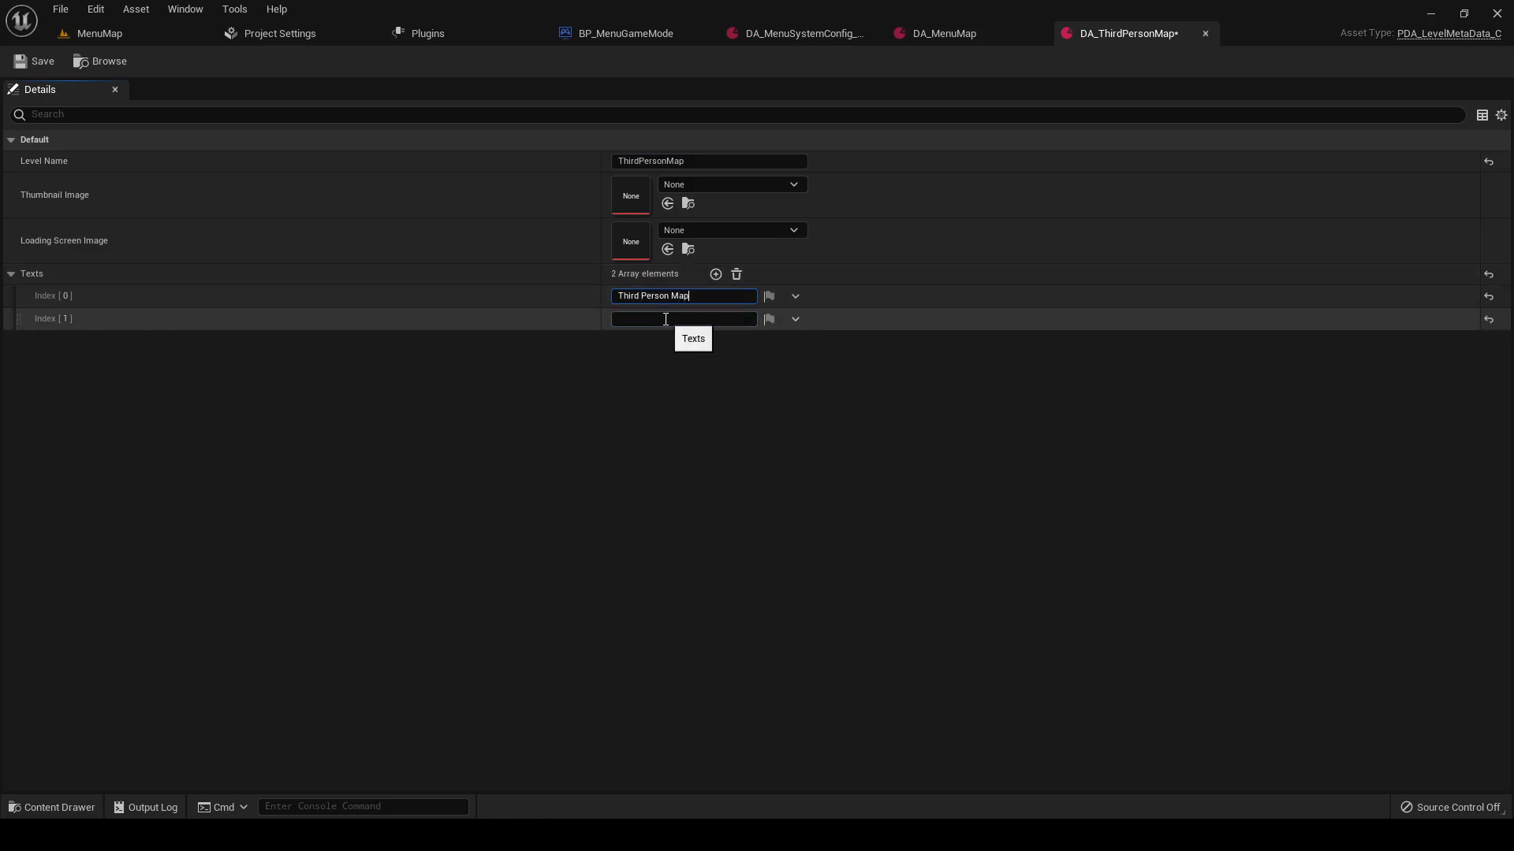
key("Return")
left_click(665, 319)
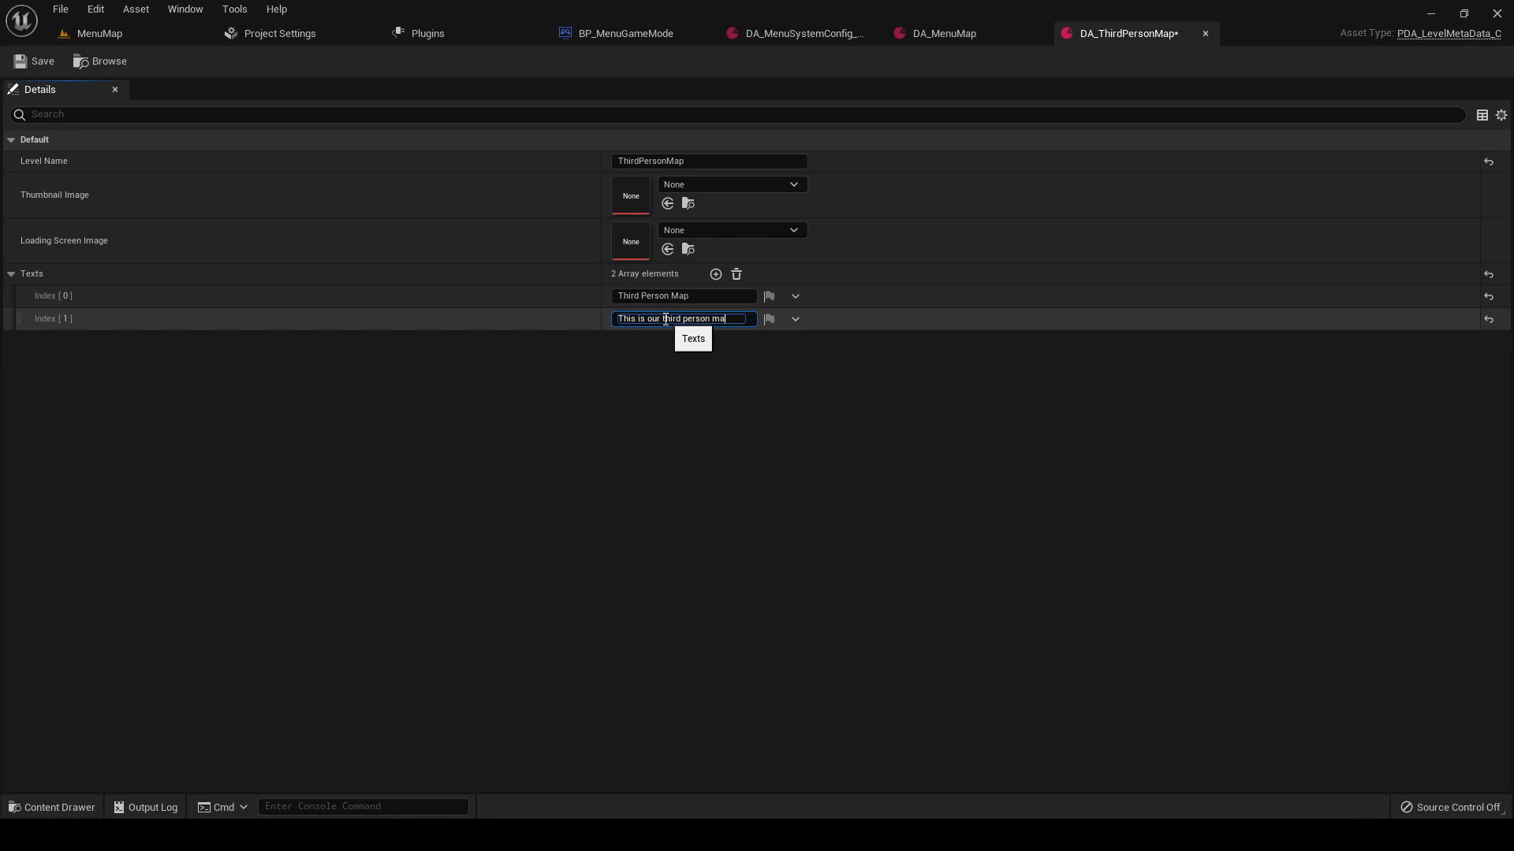
key("ctrl+s")
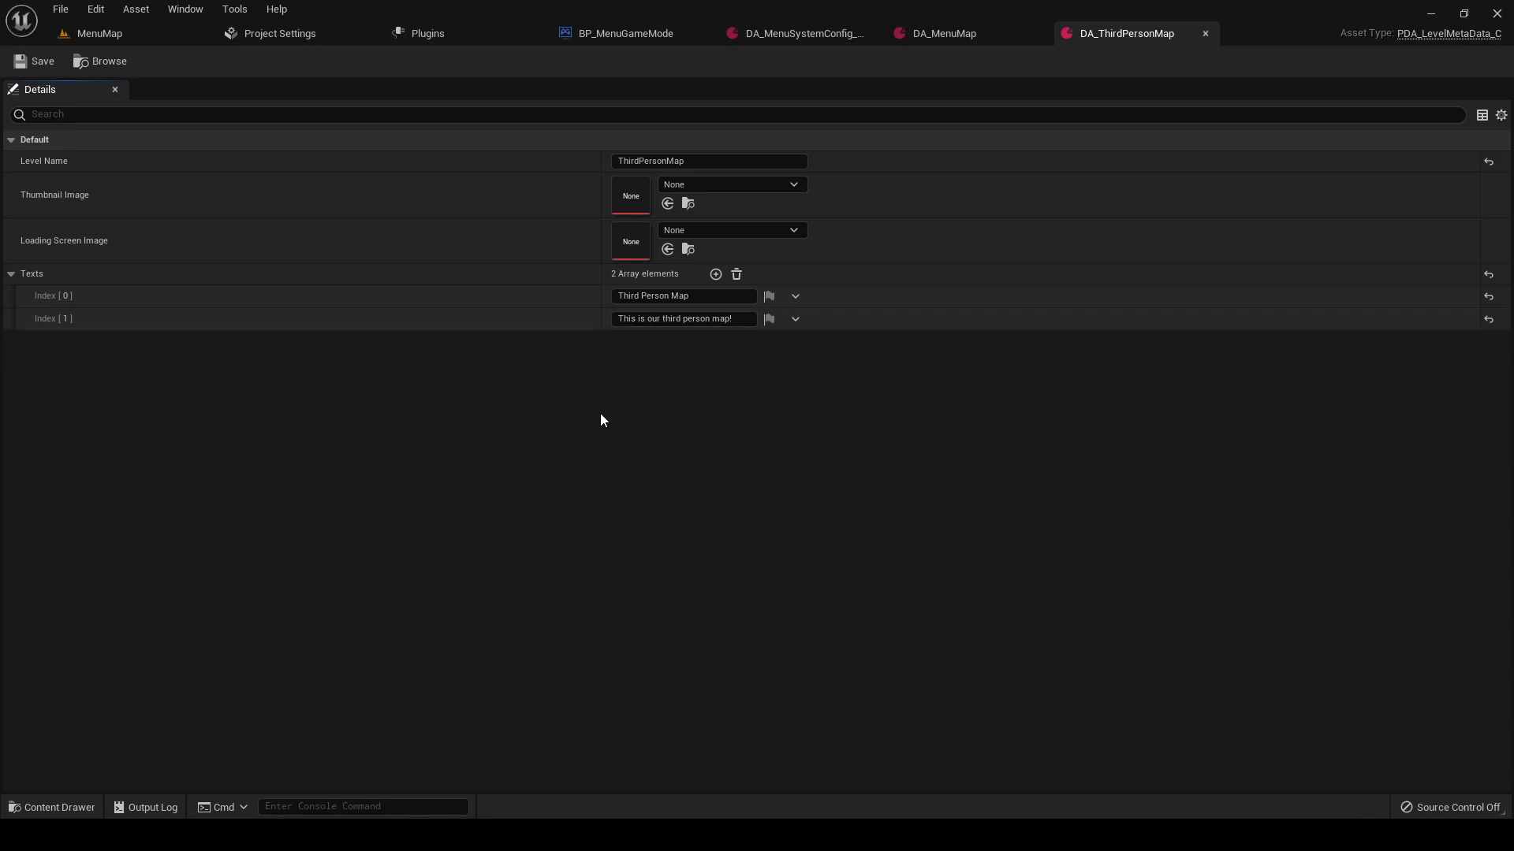
- Set DA_ThirdPersonMap's Thumbnail Image to T_MoonTownLoadingScreenImage and copy that texture into Loading Screen Image
left_click(717, 187)
scroll(770, 470, "down", 2)
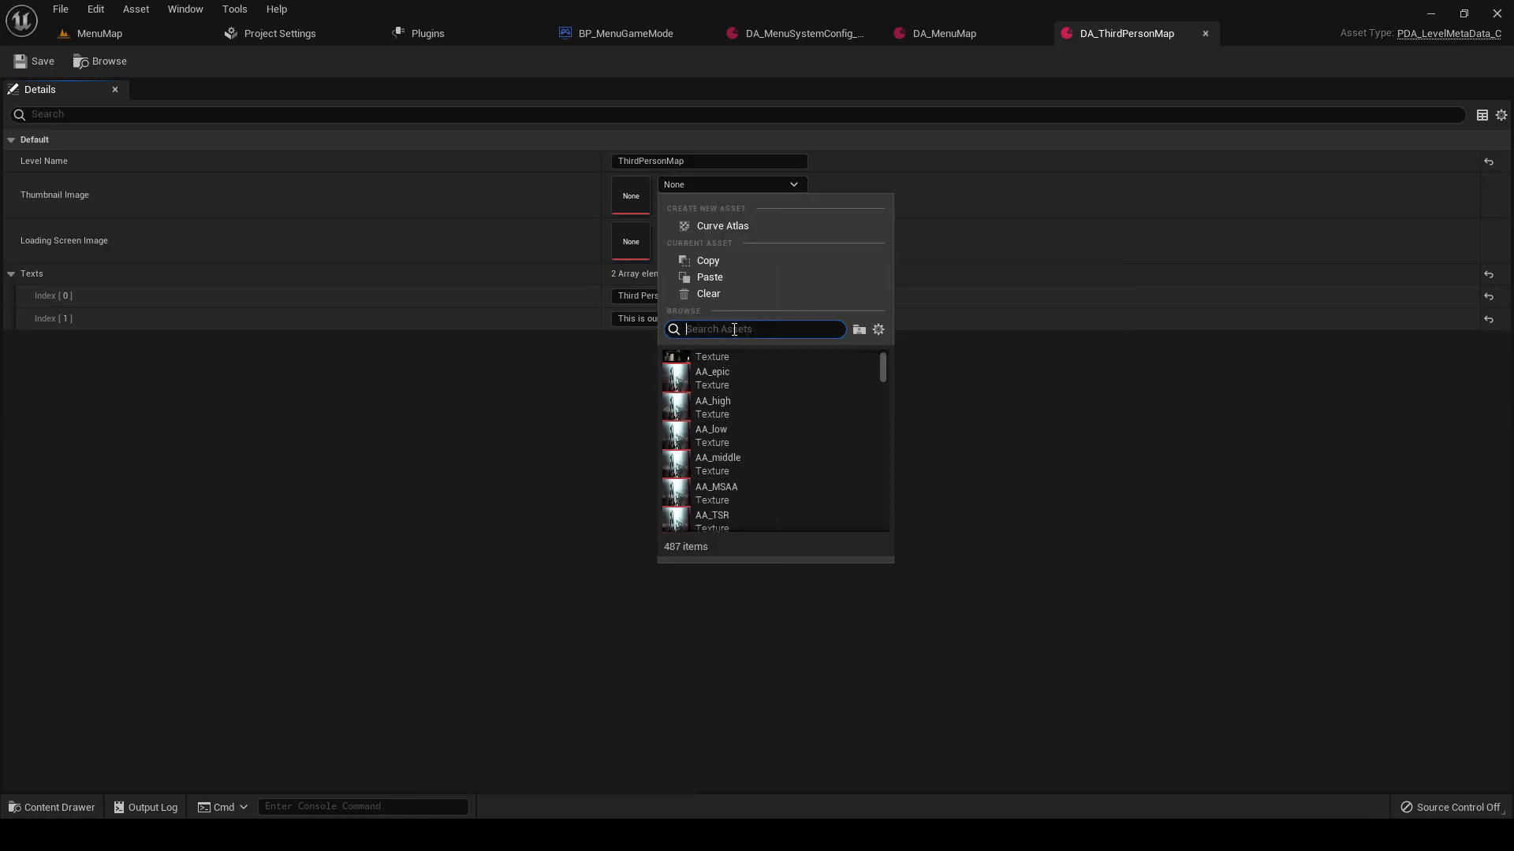
type("moon")
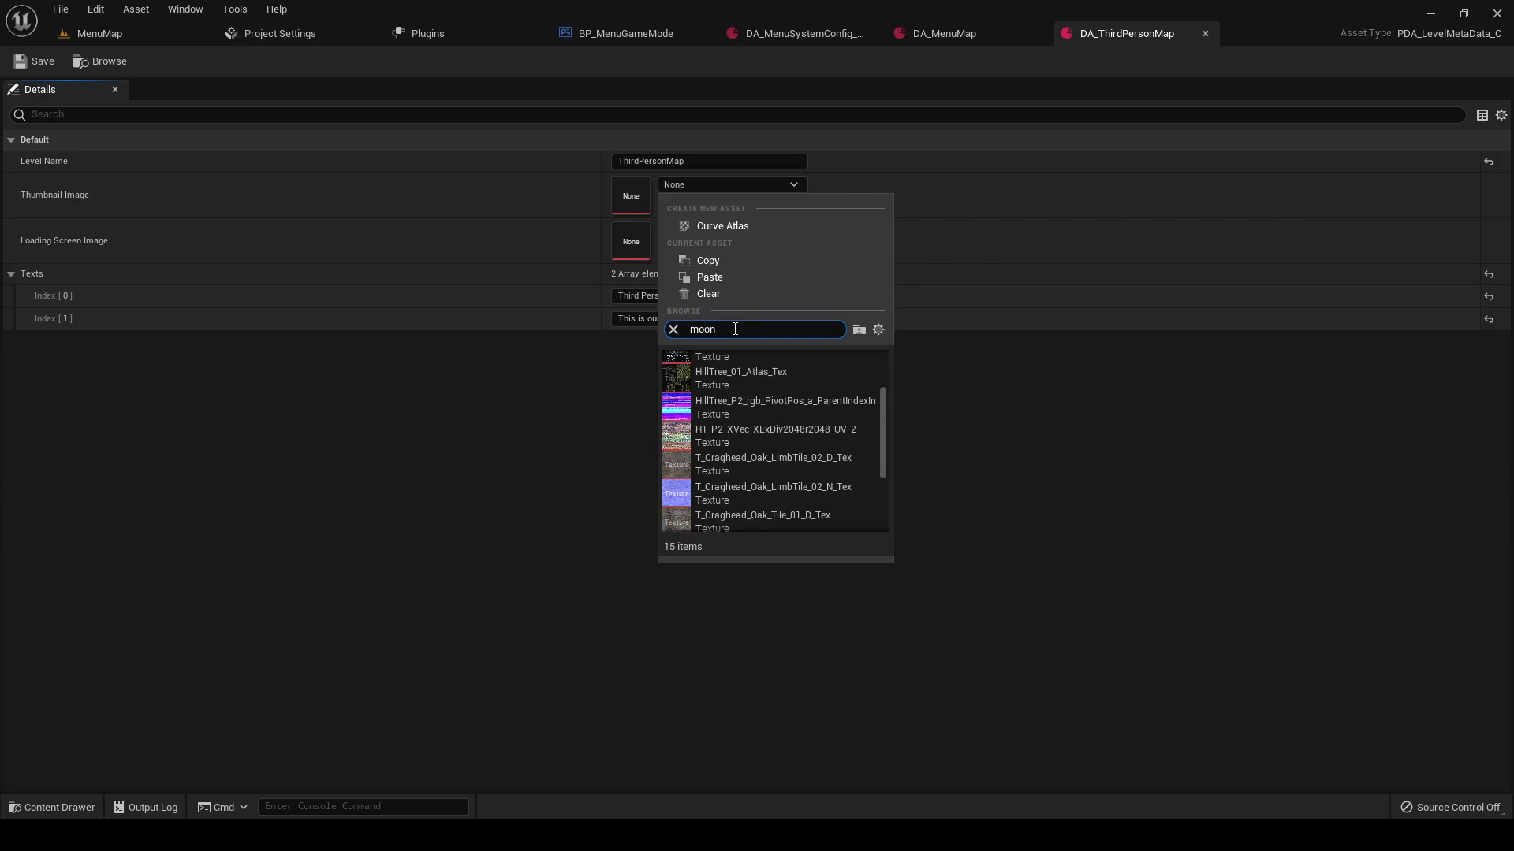
type("town")
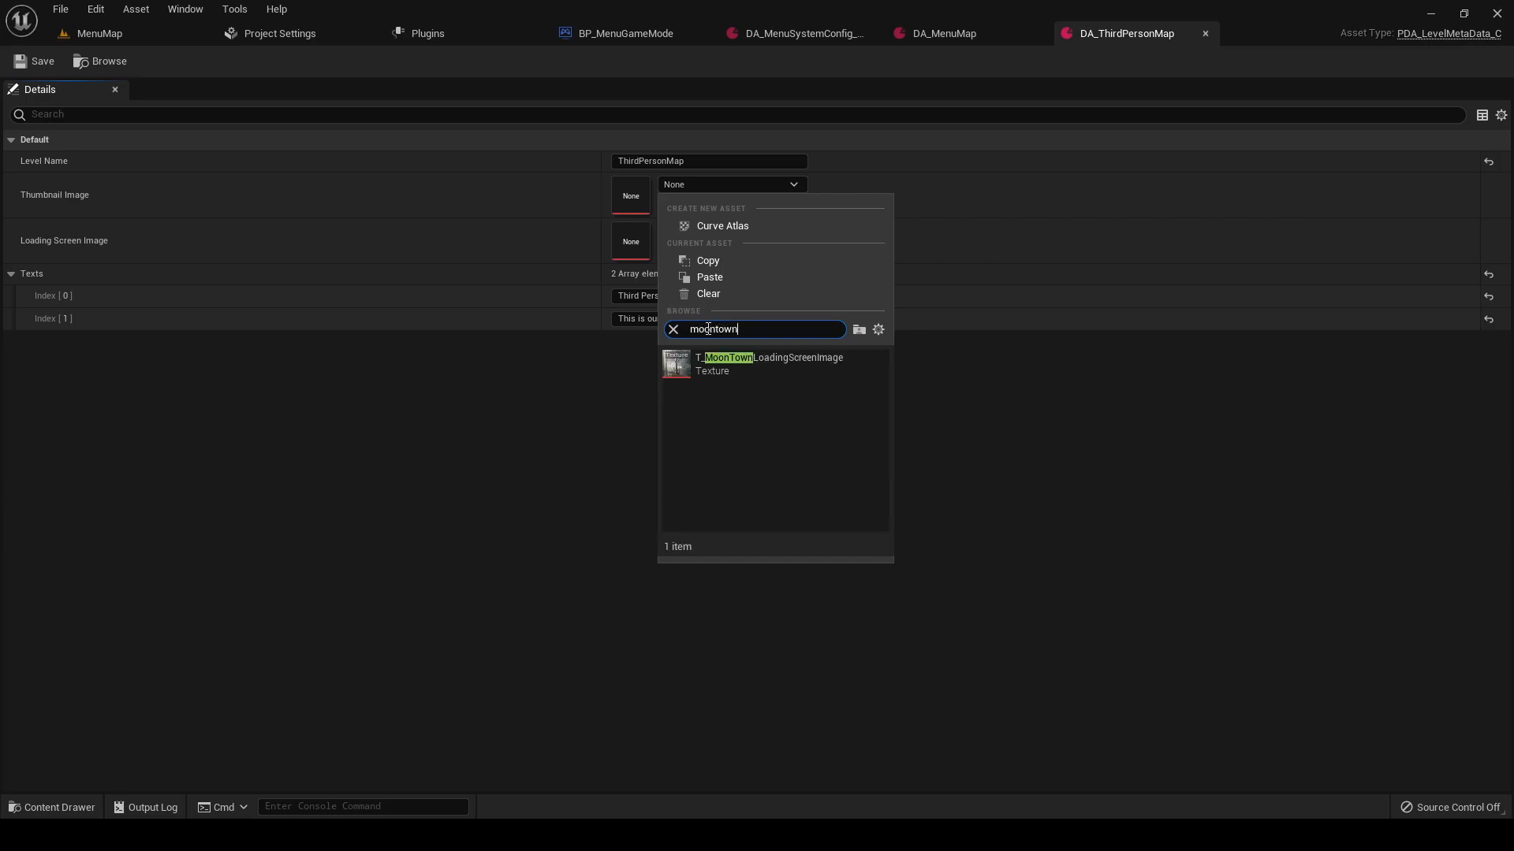
left_click(741, 363)
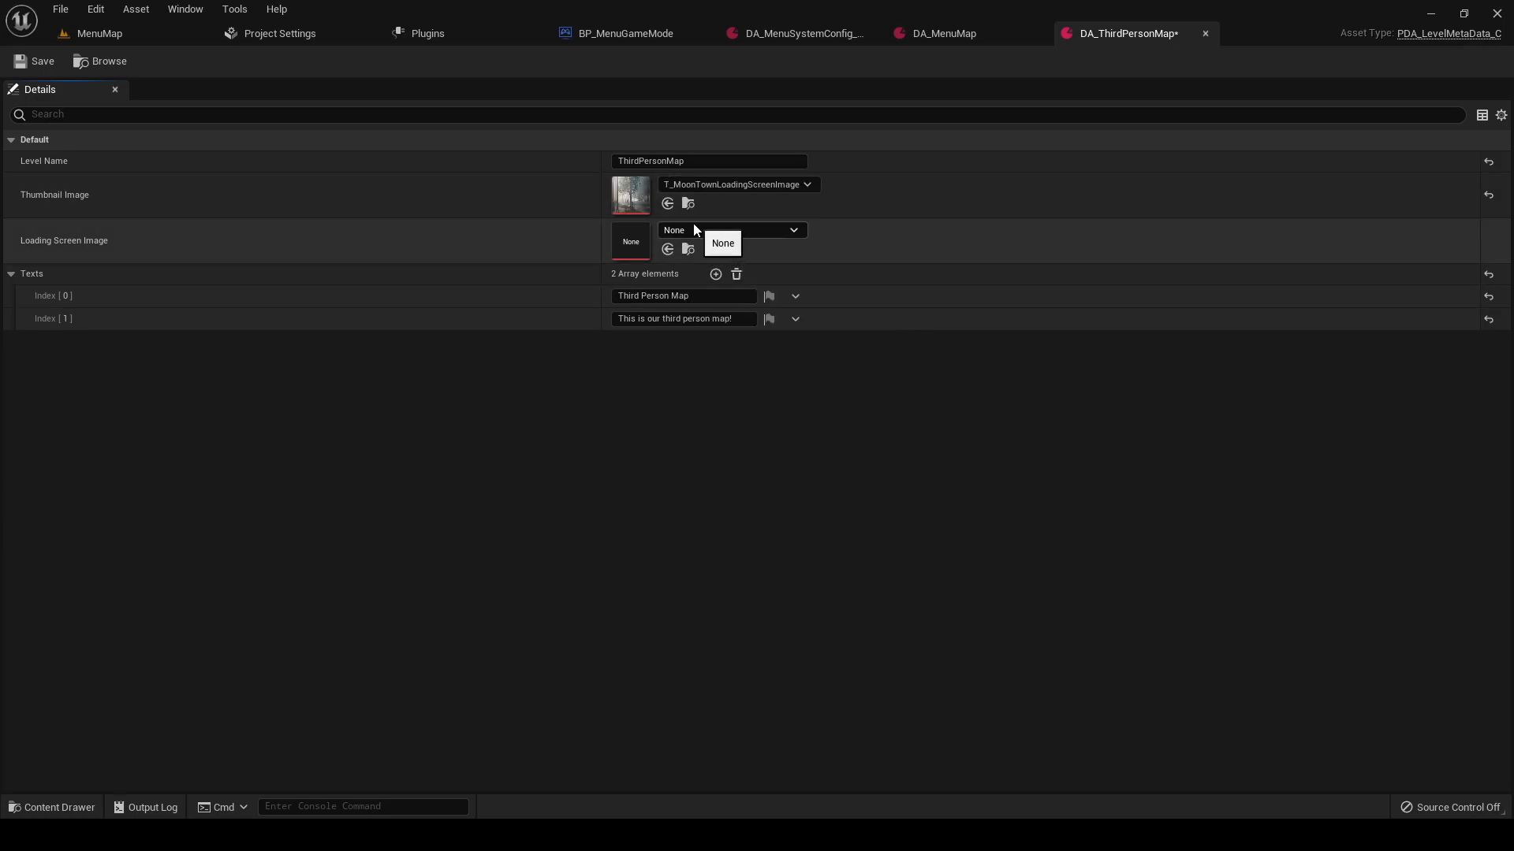
right_click(510, 198, "shift")
left_click(533, 228, "shift")
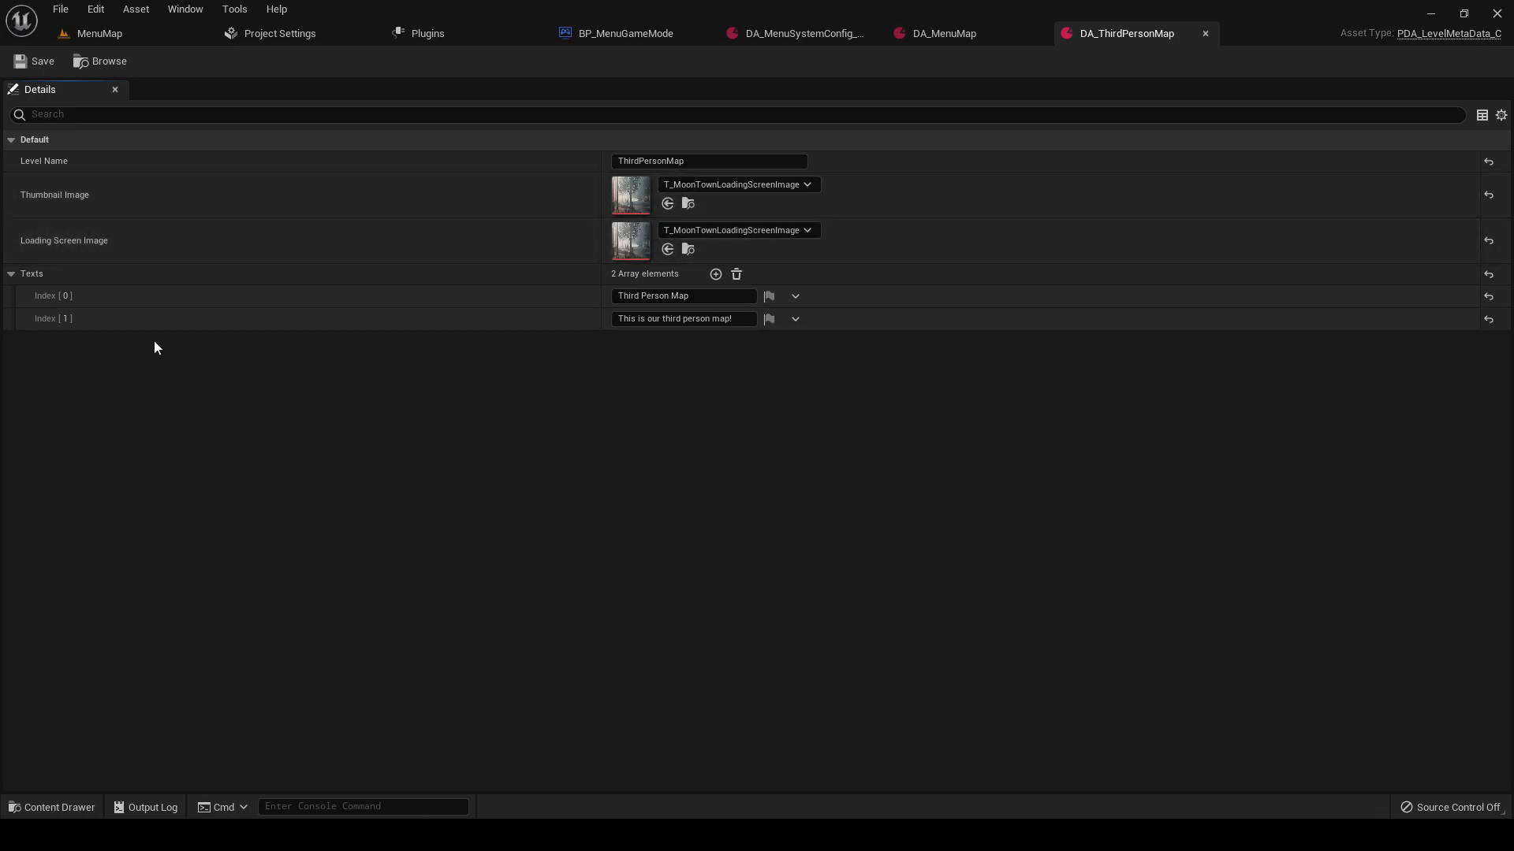
- Change DA_ThirdPersonMap's Thumbnail Image to the T_LevelSelectionThumbnail2 texture
left_click(92, 41)
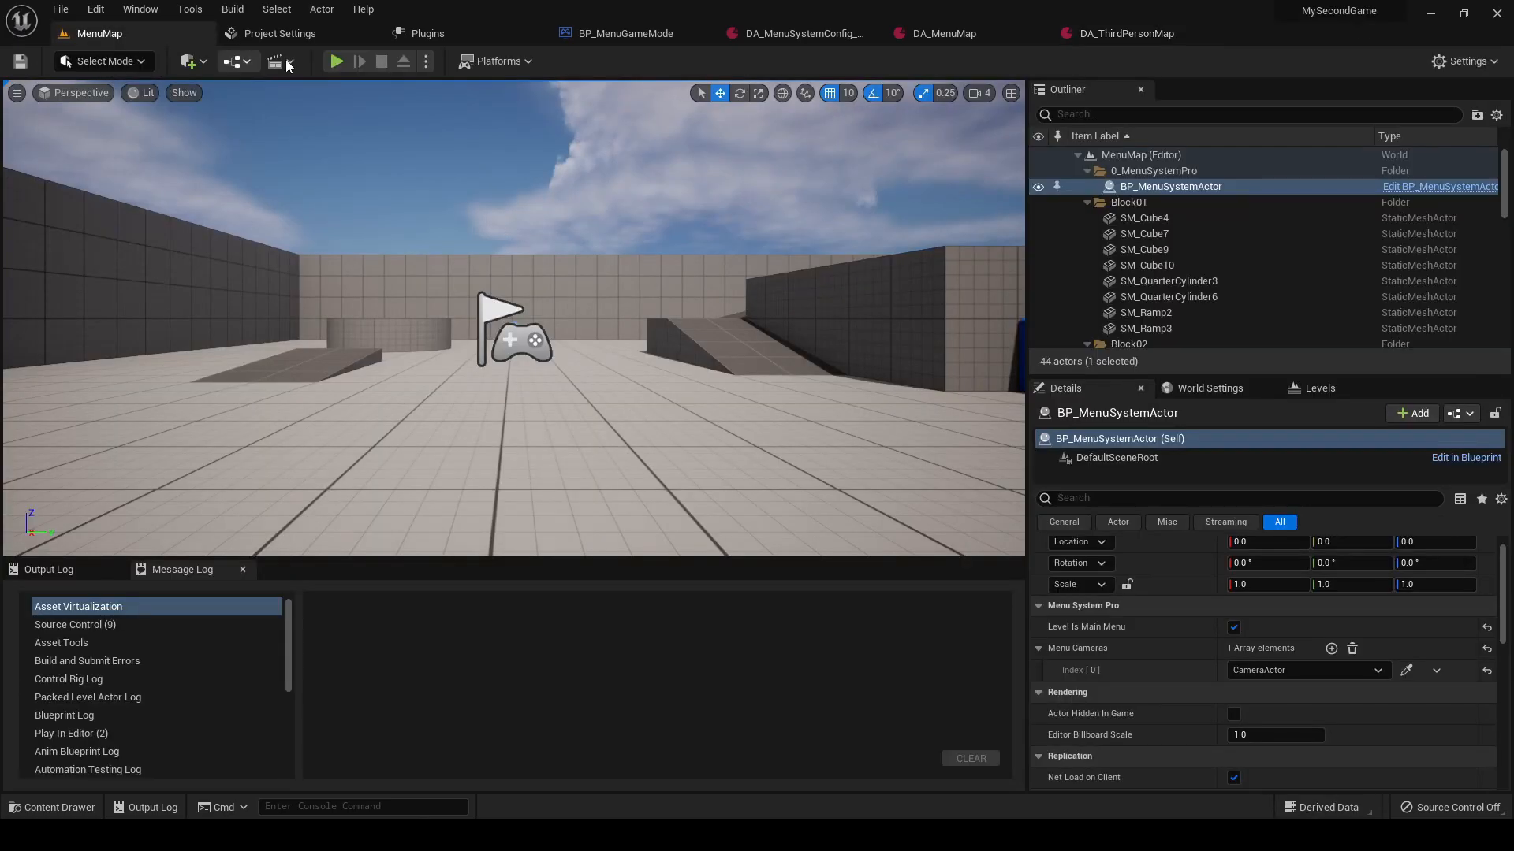
left_click(1128, 33)
left_click(735, 184)
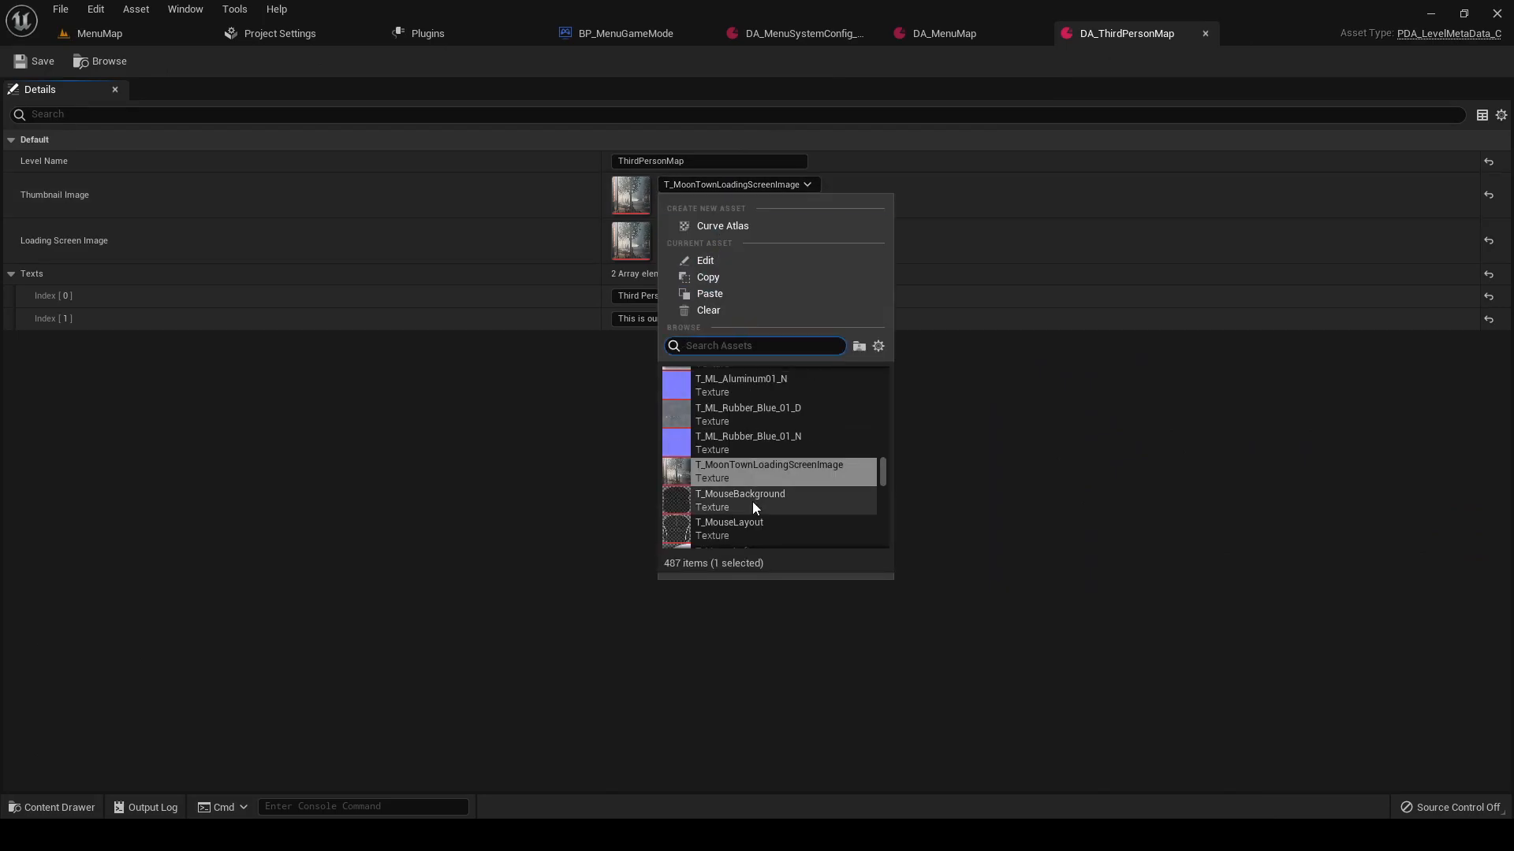
scroll(797, 461, "up", 2)
type("tjh")
key("BackSpace")
key("BackSpace")
type("humb")
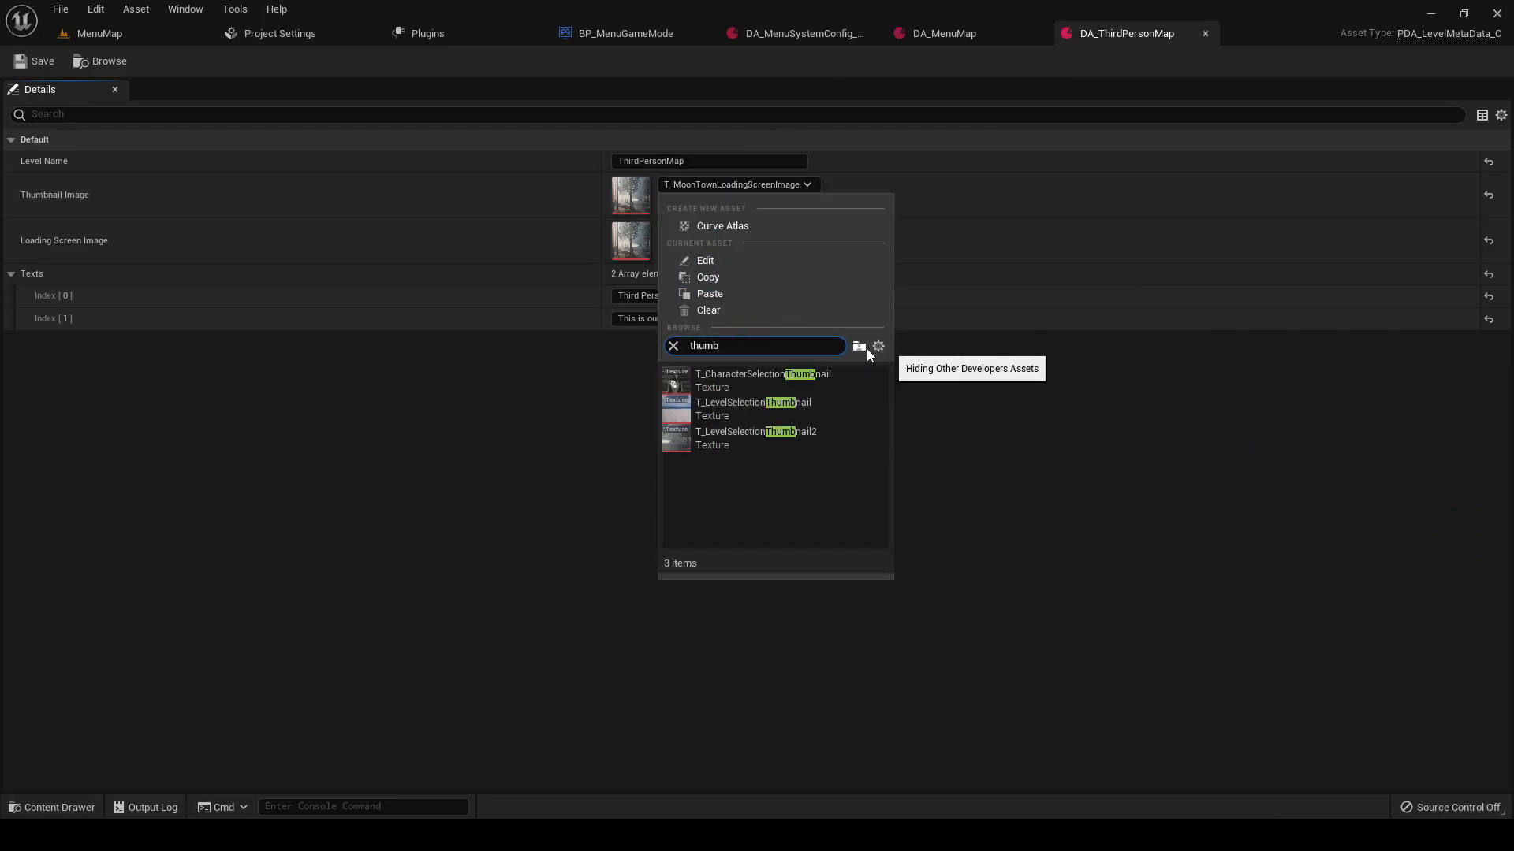
left_click(790, 437)
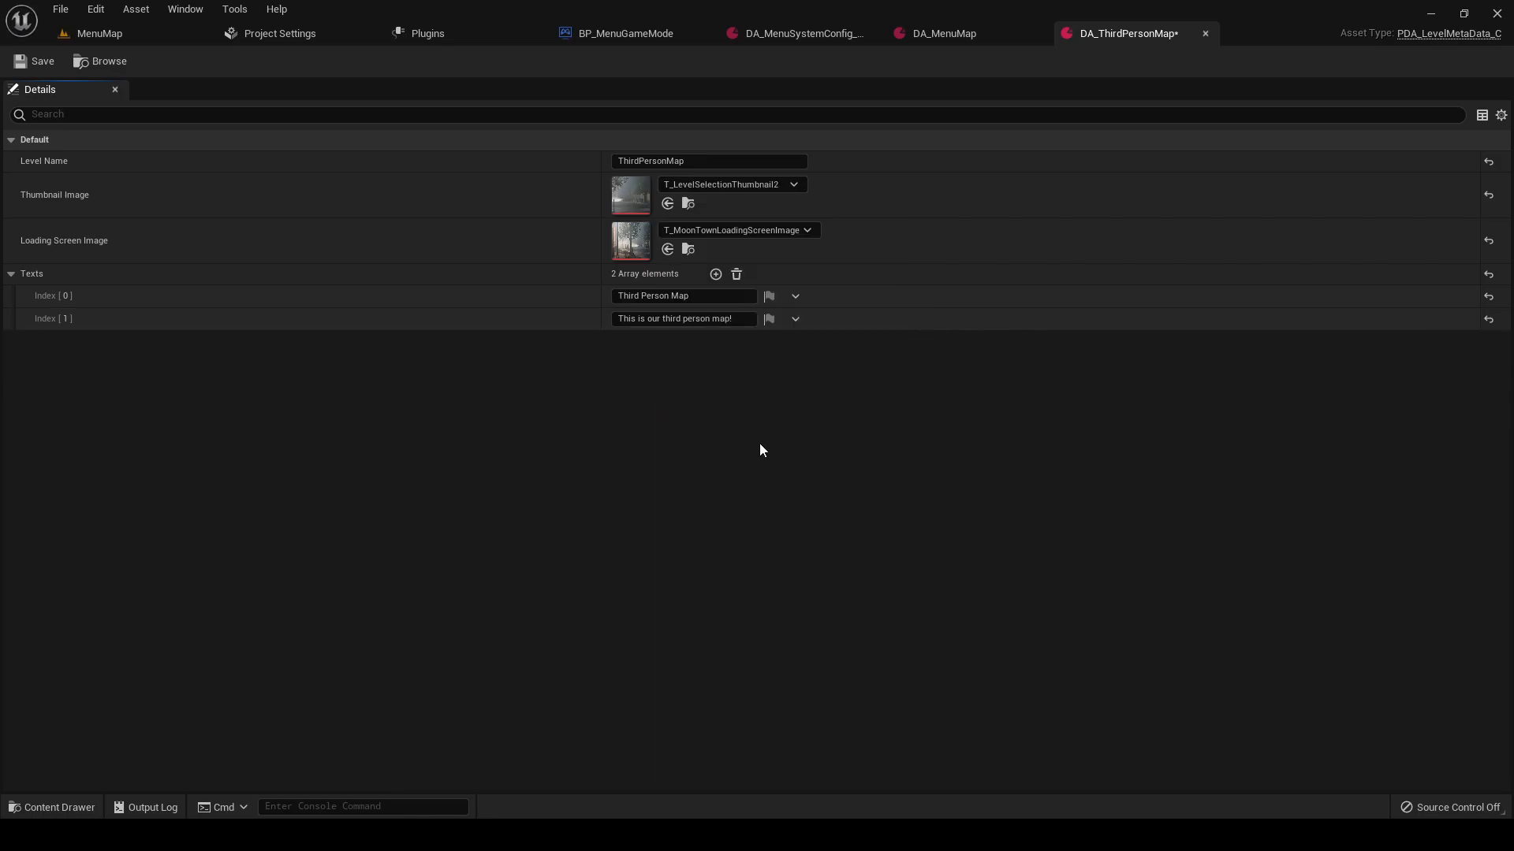
- Open the DA_MenuSystemConfig data asset from the Config folder of Design_Silence
left_click(100, 33)
left_click(52, 807)
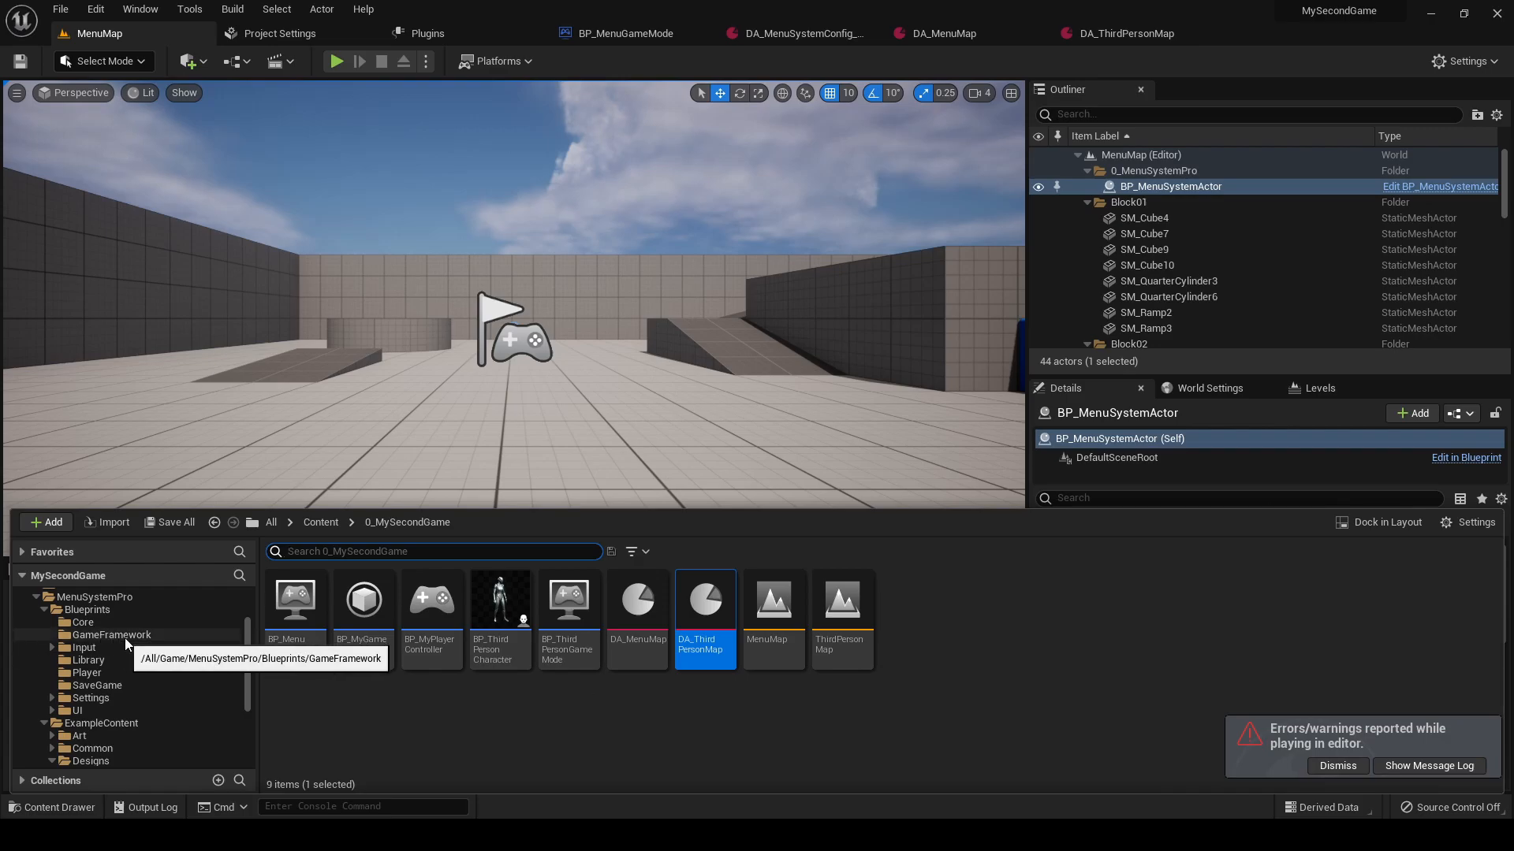
scroll(118, 678, "down", 4)
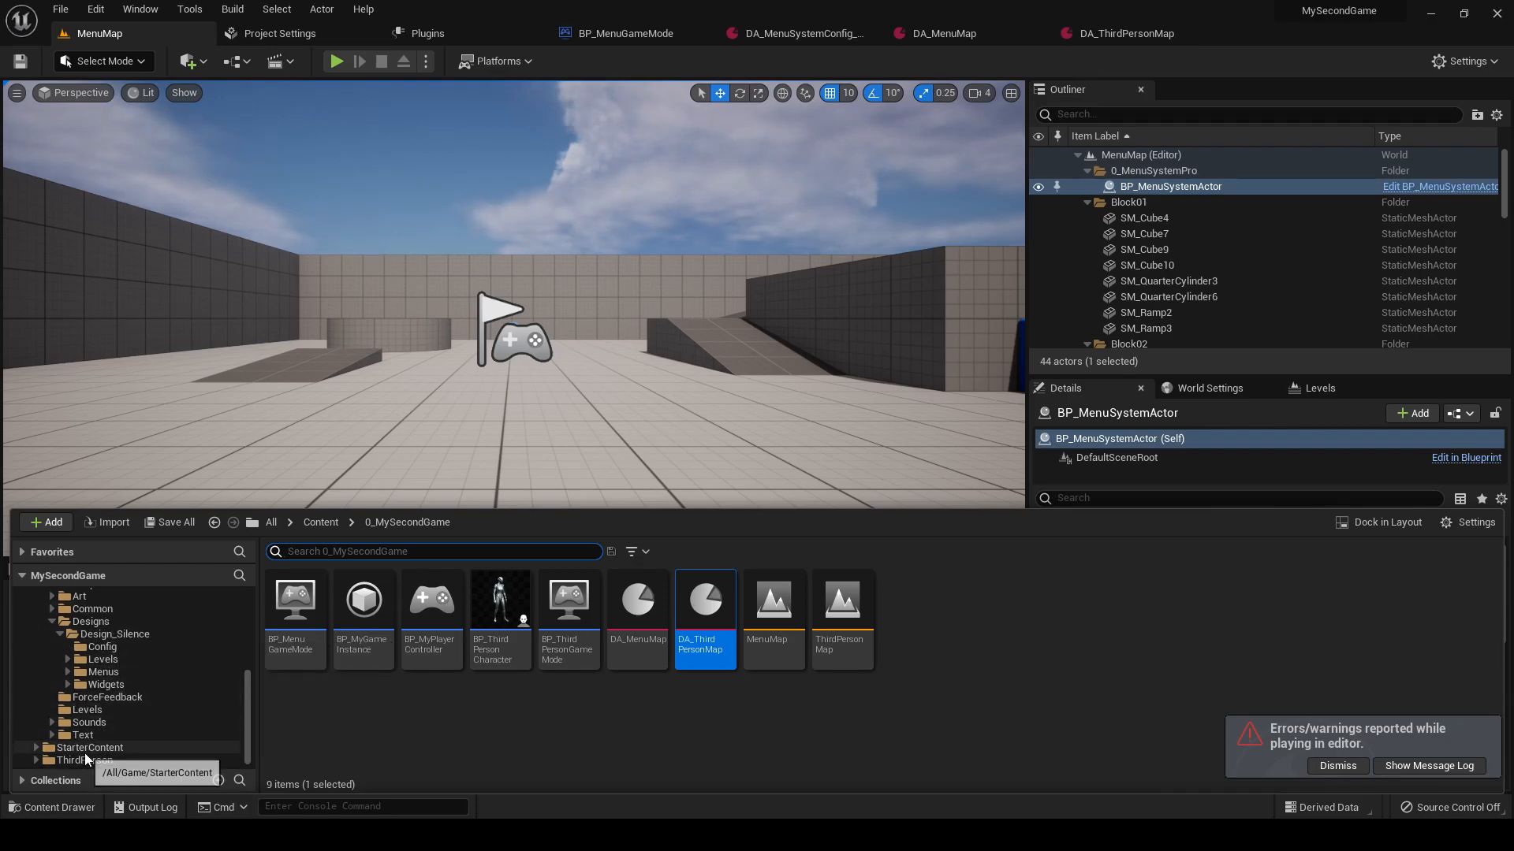
scroll(77, 701, "up", 3)
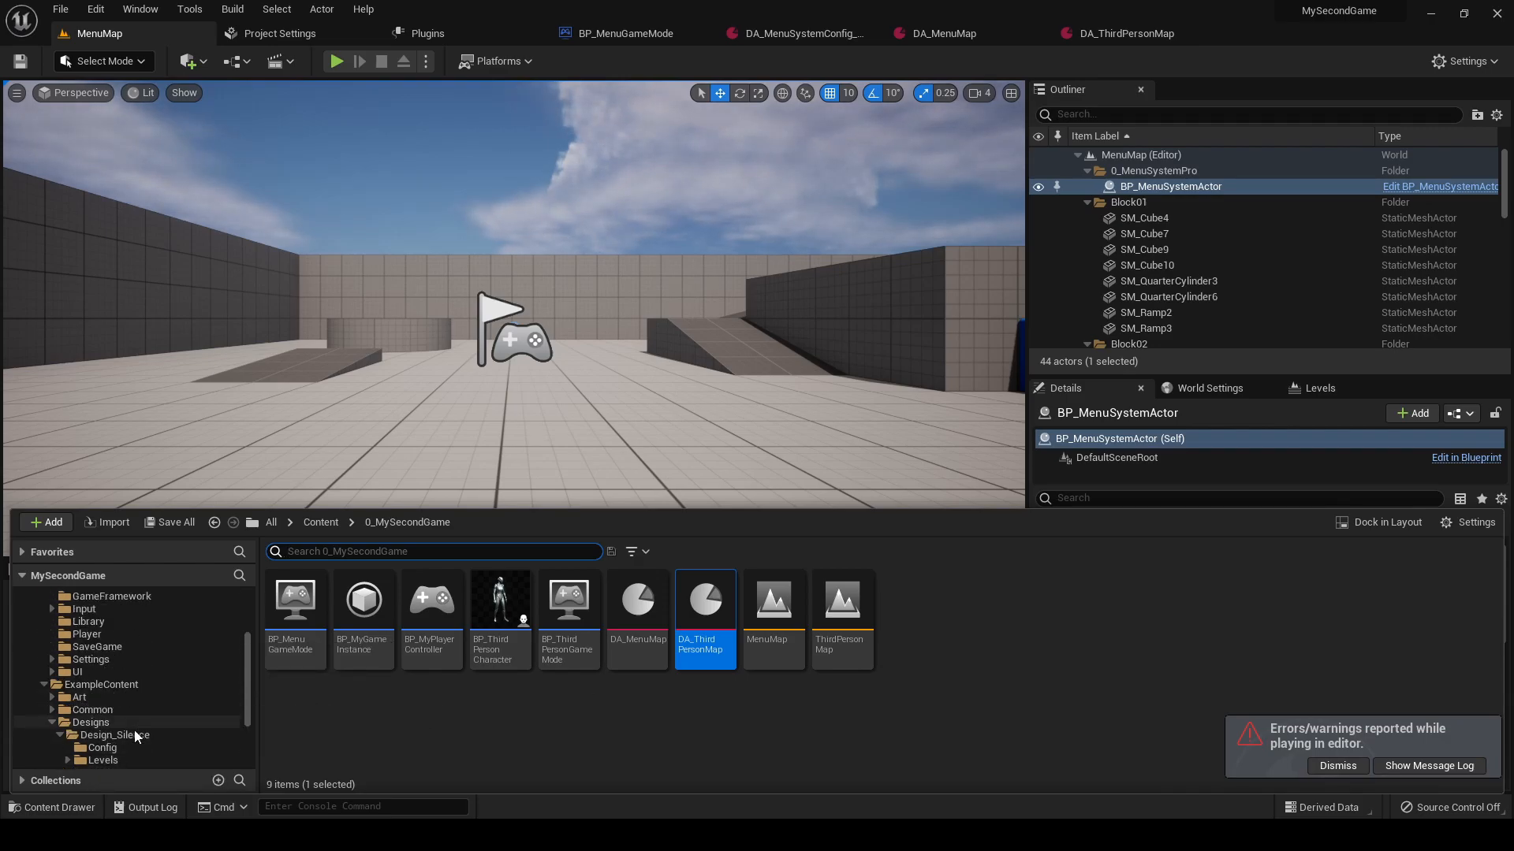
left_click(102, 747)
left_click(299, 651)
double_click(300, 654)
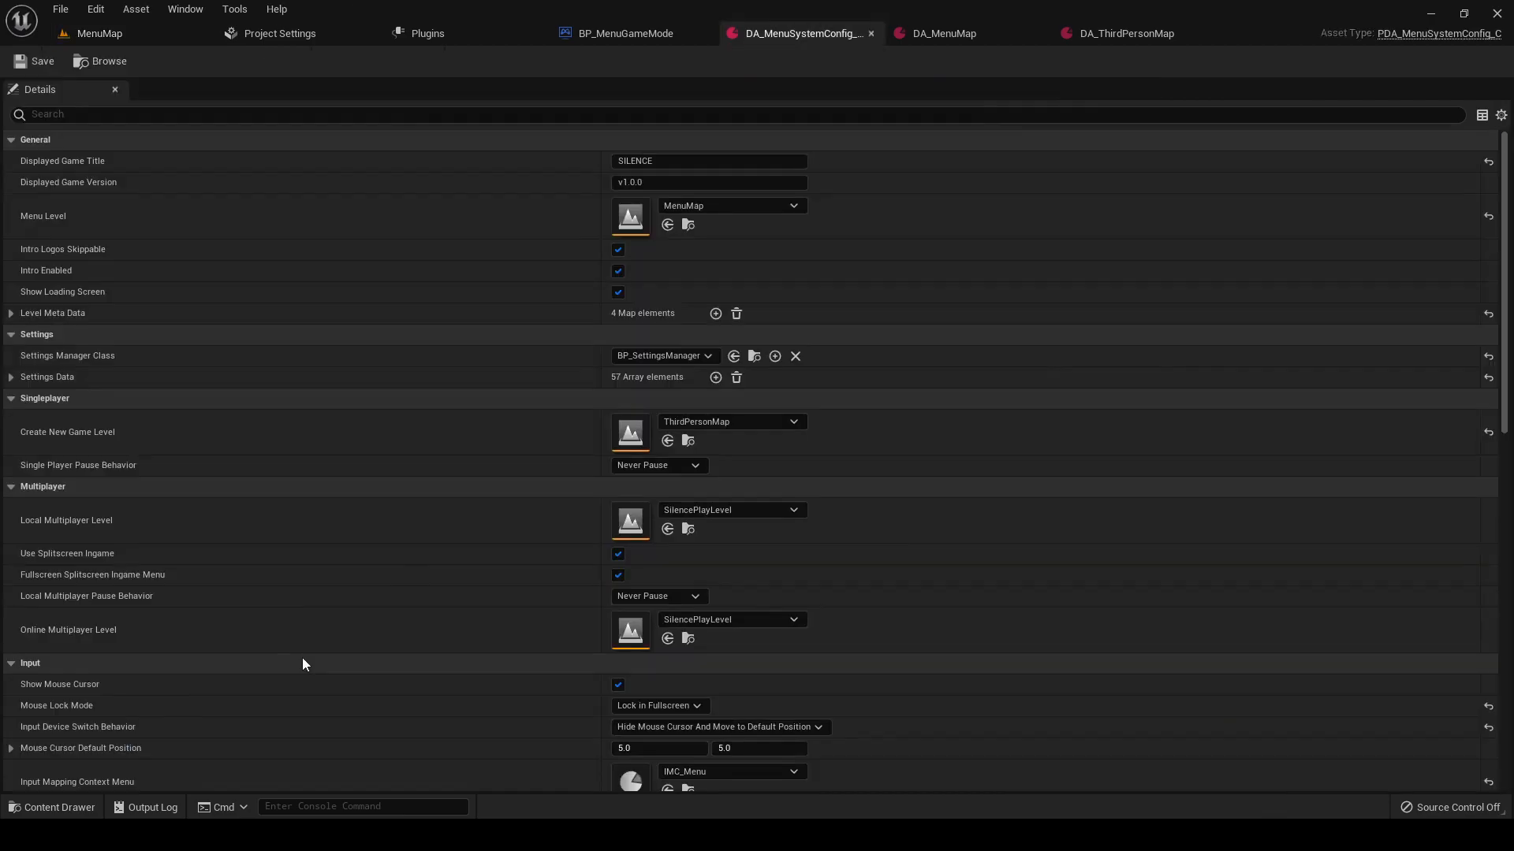
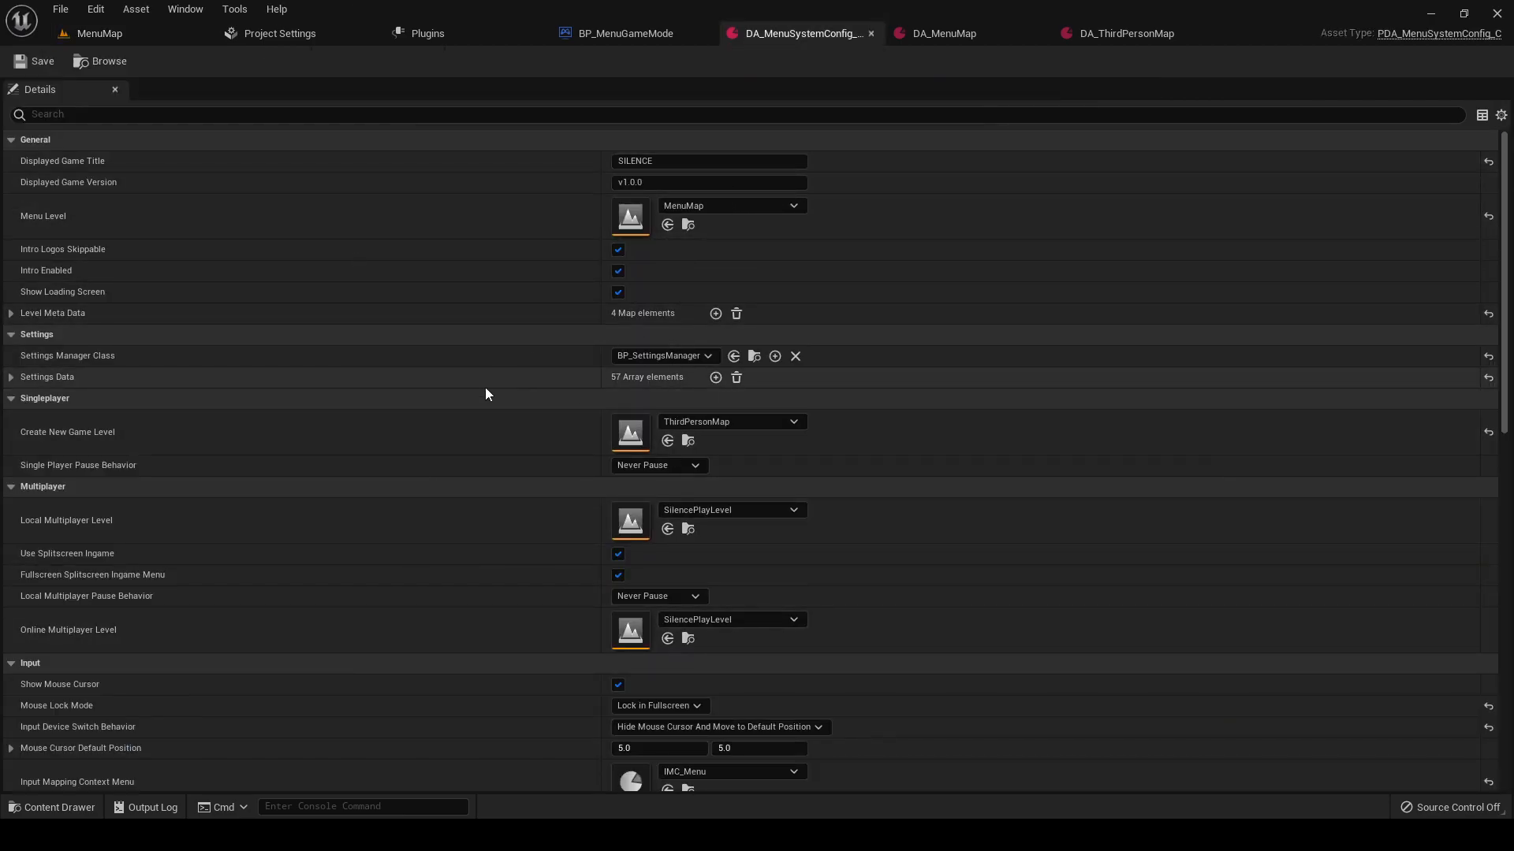
- Collapse the config's sections from Settings through Menus and expand the Level Meta Data map
left_click(12, 334)
left_click(12, 355)
left_click(14, 378)
left_click(12, 398)
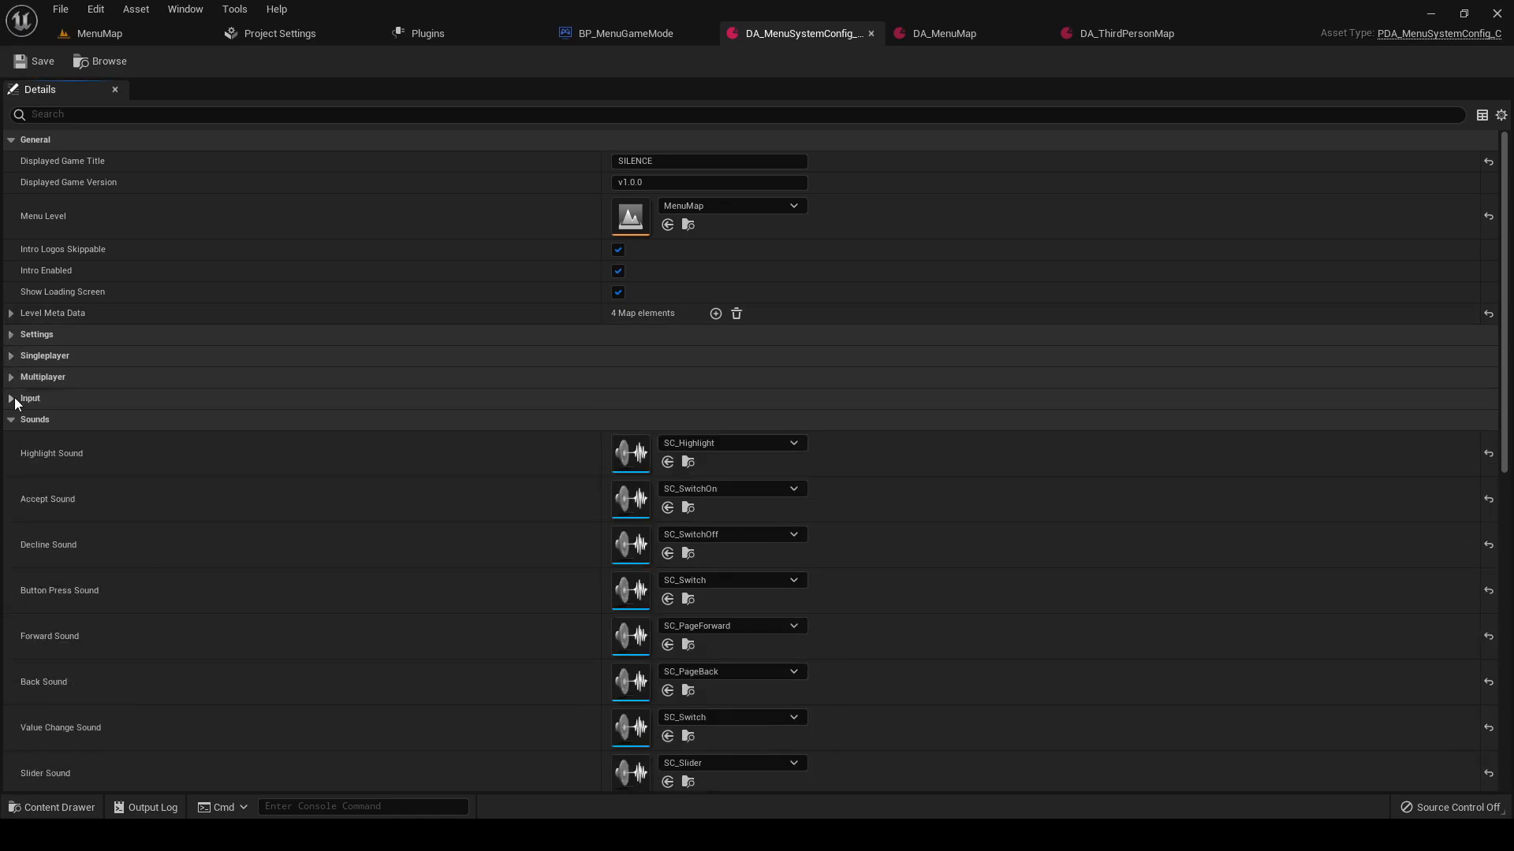
left_click(12, 419)
left_click(13, 441)
left_click(15, 464)
left_click(11, 483)
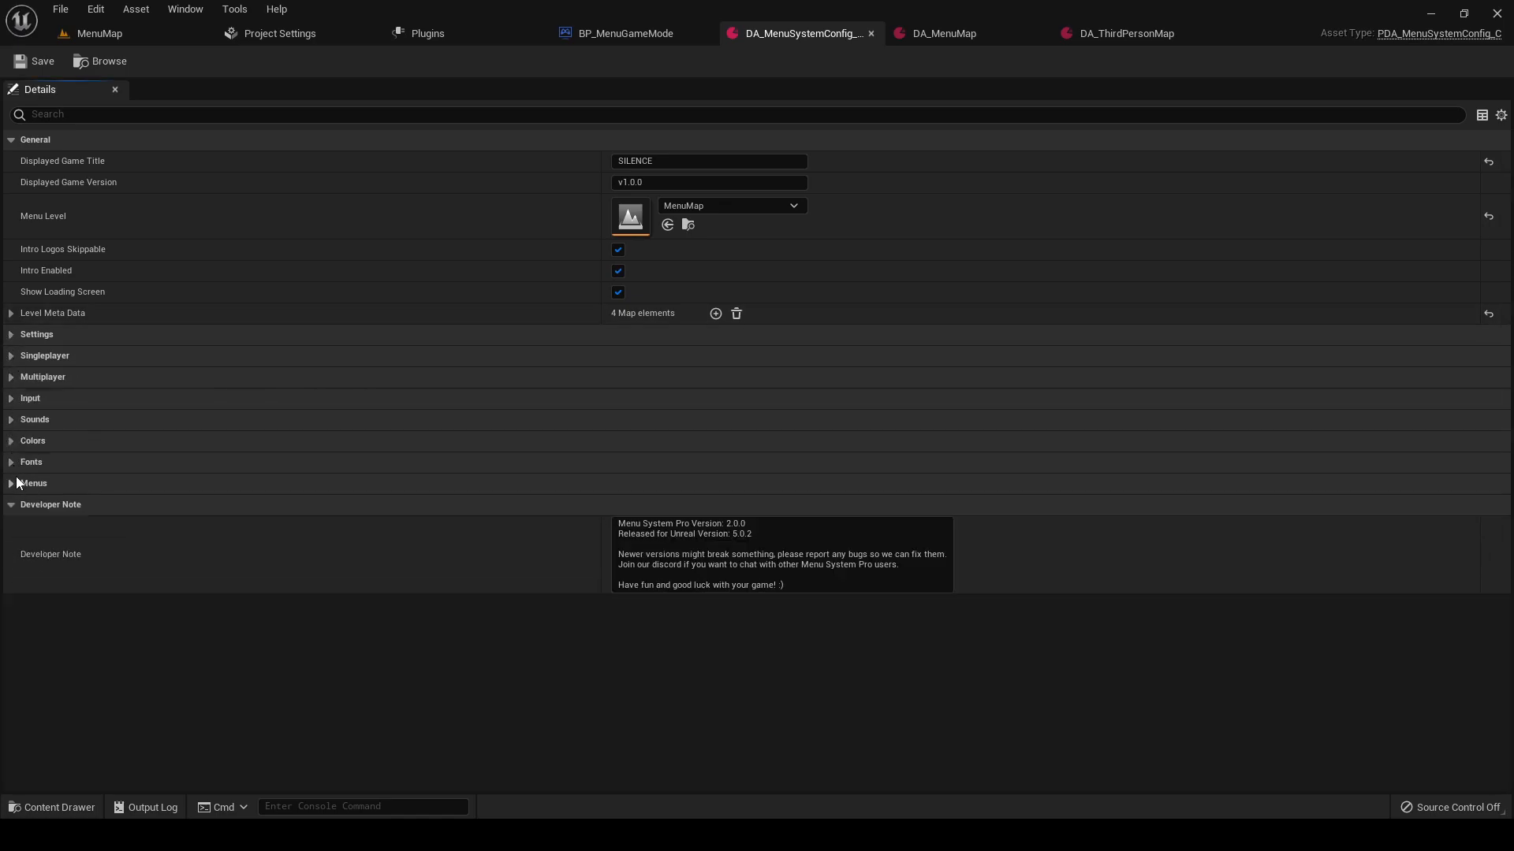
left_click(12, 314)
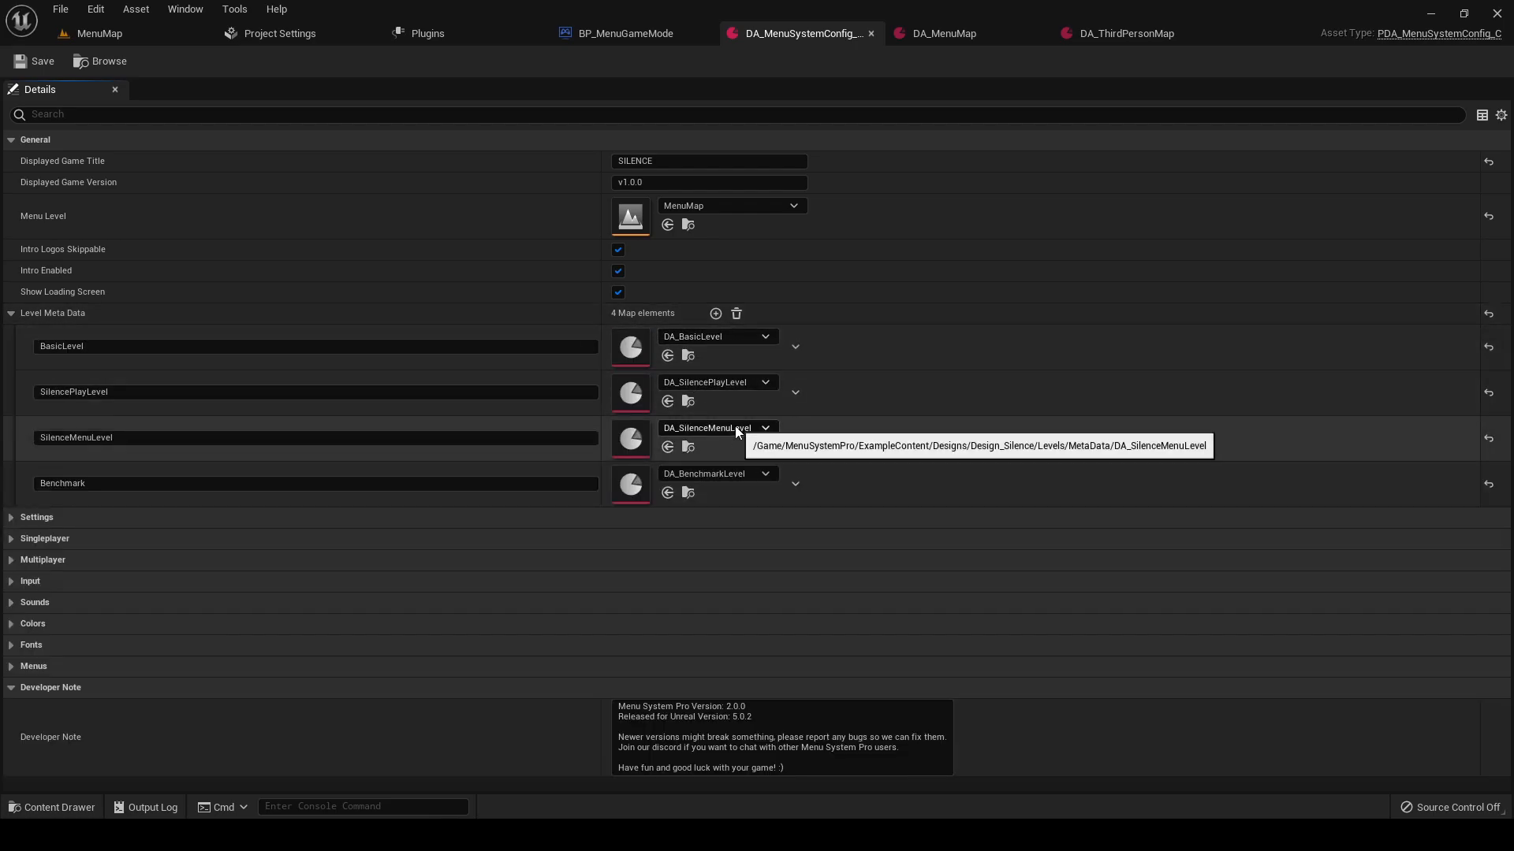
- Add a Level Meta Data element with the key MenuMap and assign DA_MenuMap to it
left_click(716, 314)
left_click(716, 313)
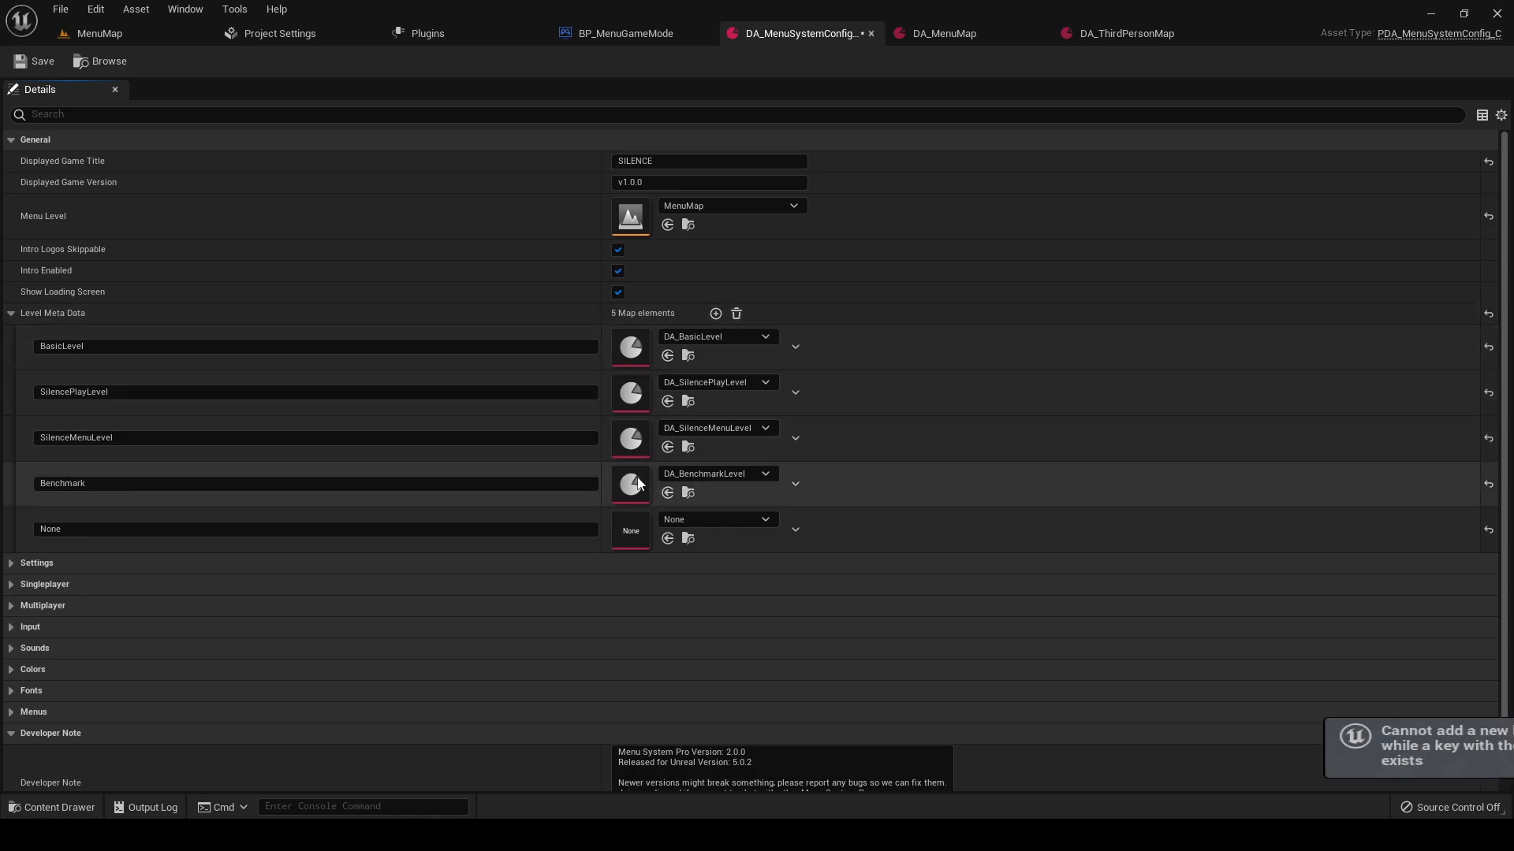
left_click(333, 525)
left_click_drag(298, 530, 1, 467)
type("MenuMap")
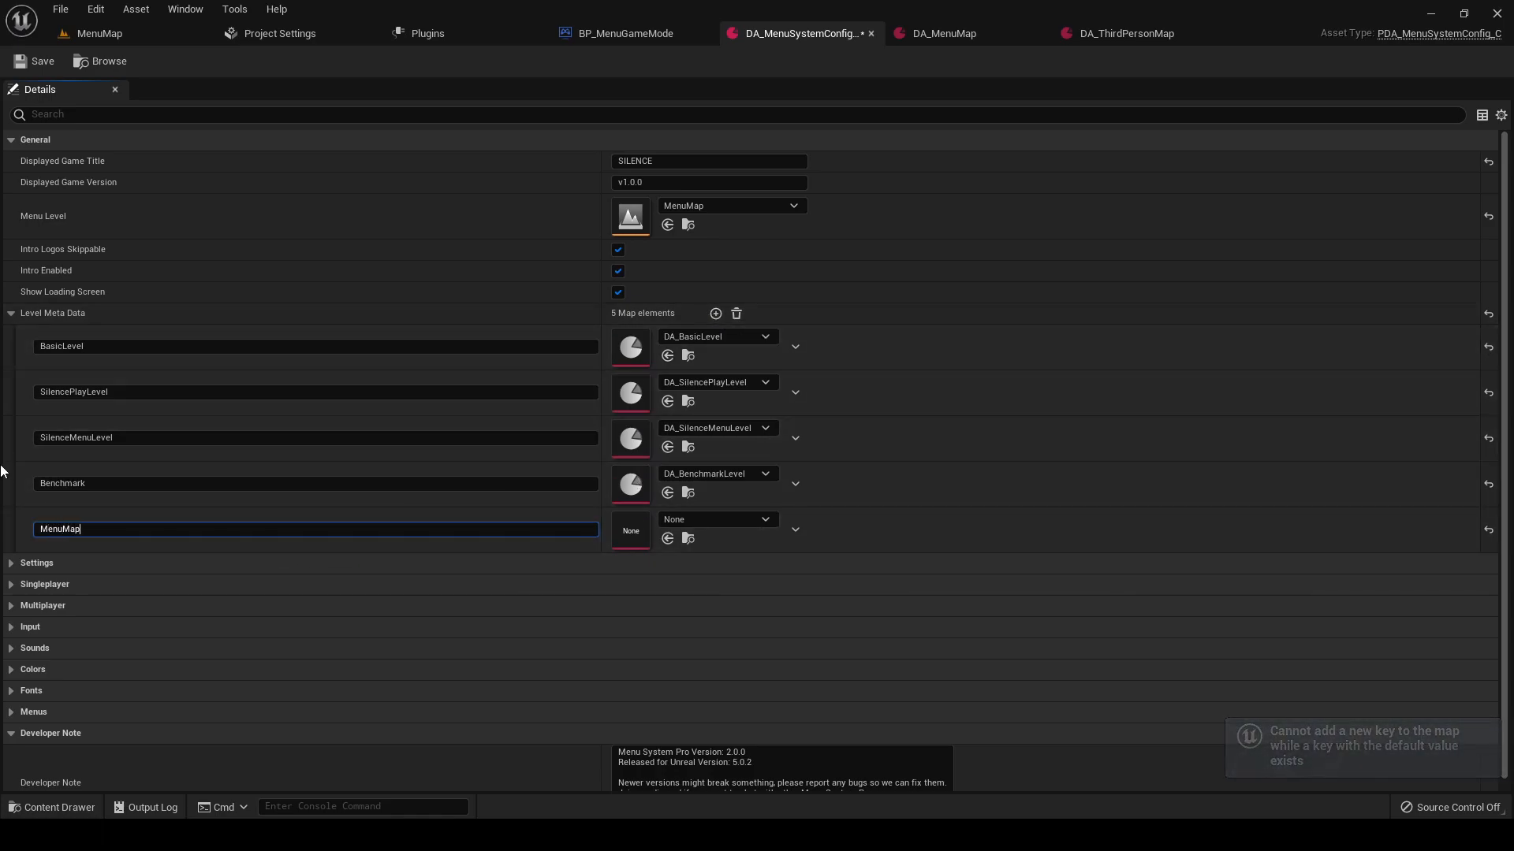
left_click(733, 520)
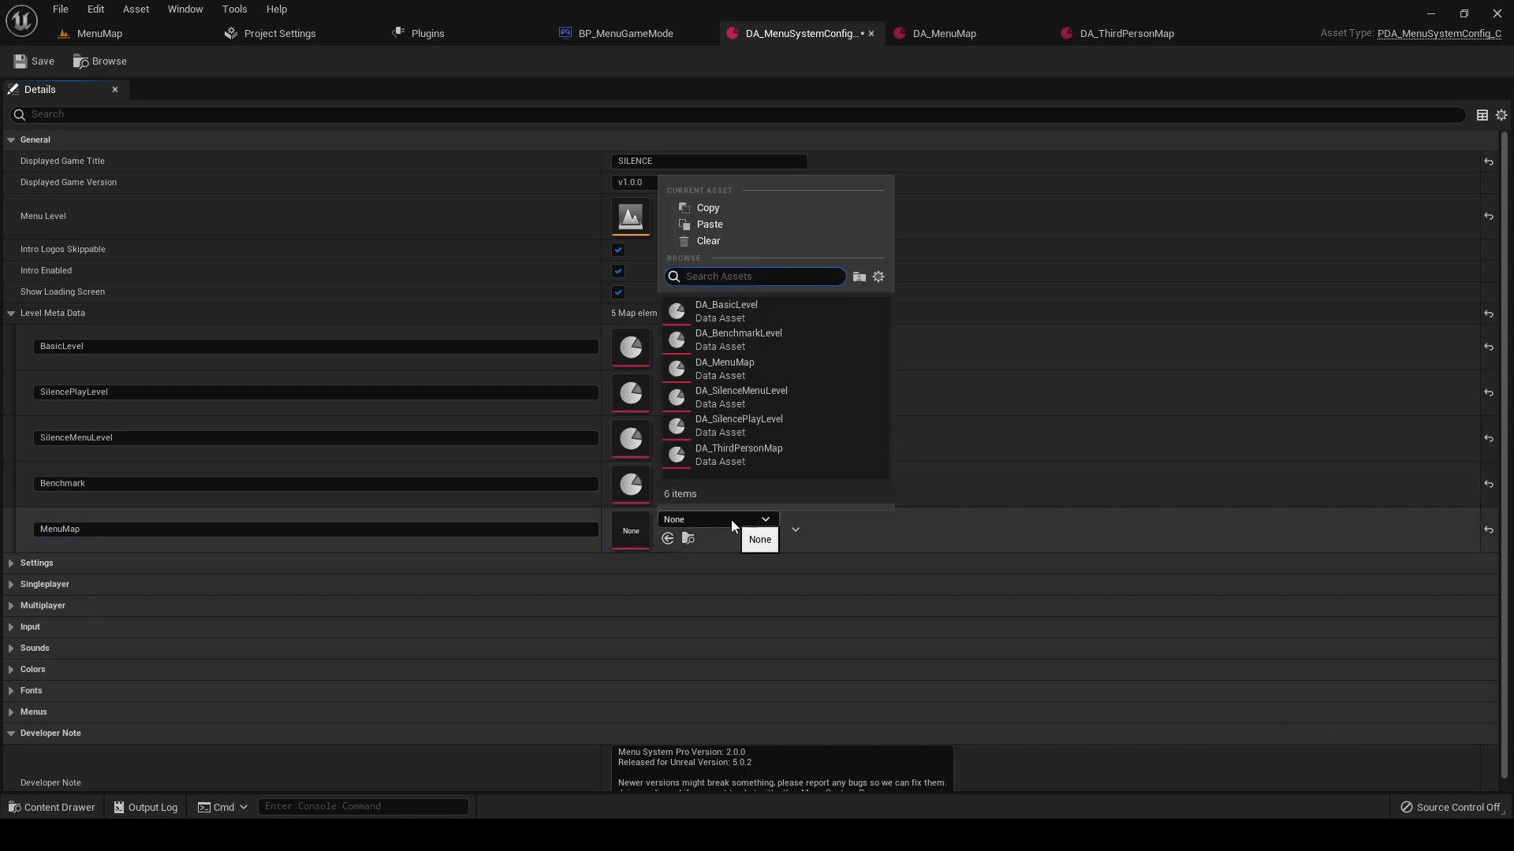
left_click(772, 372)
- Add a Level Meta Data element with the key ThirdPersonMap, assign DA_ThirdPersonMap to it, and save the config
left_click(716, 314)
left_click(182, 575)
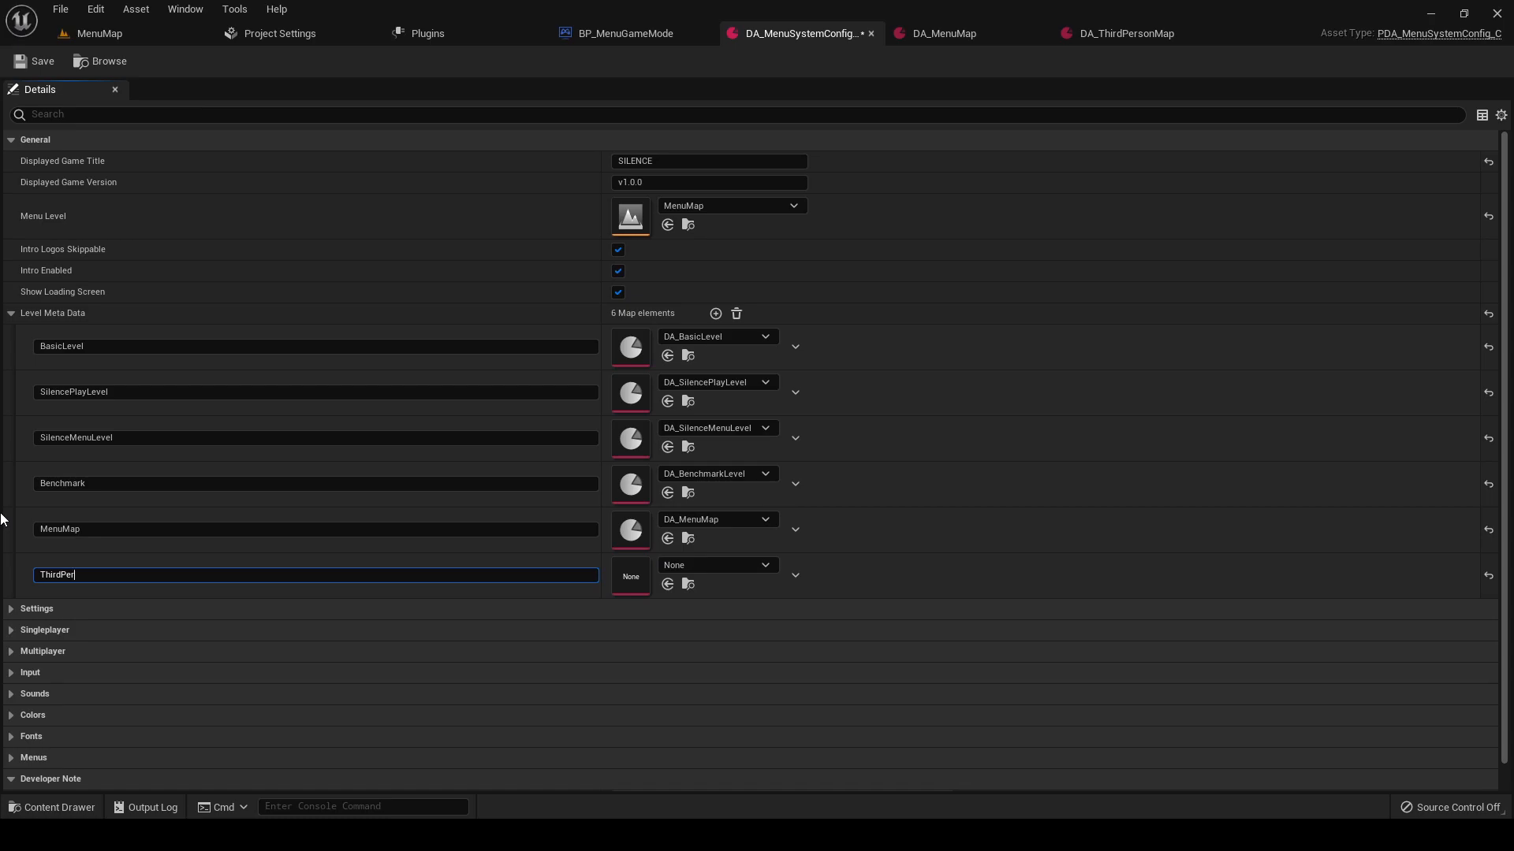
left_click(674, 566)
type("thirdper")
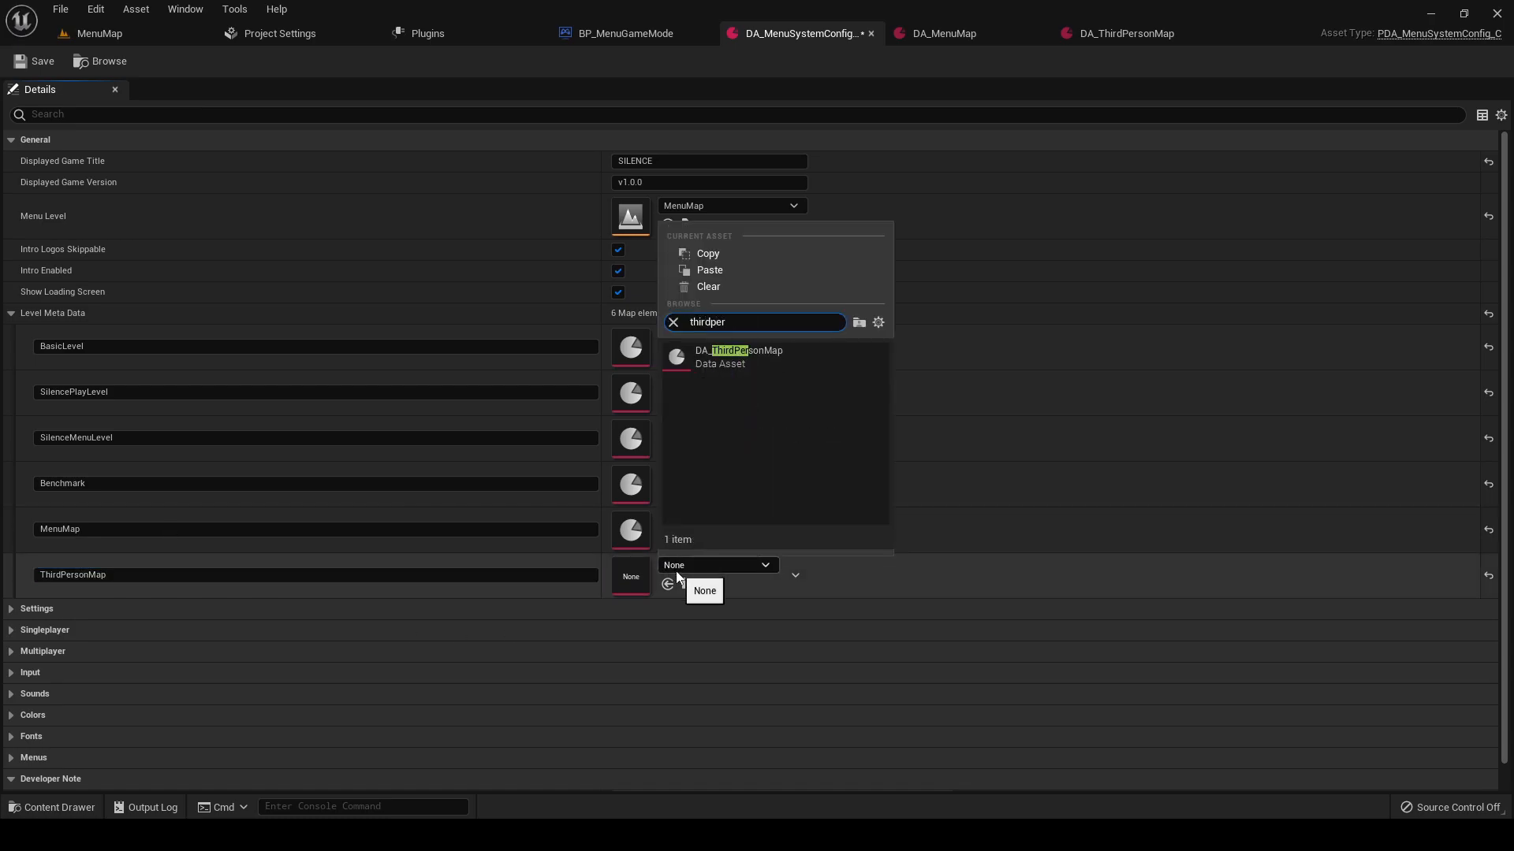
left_click(745, 358)
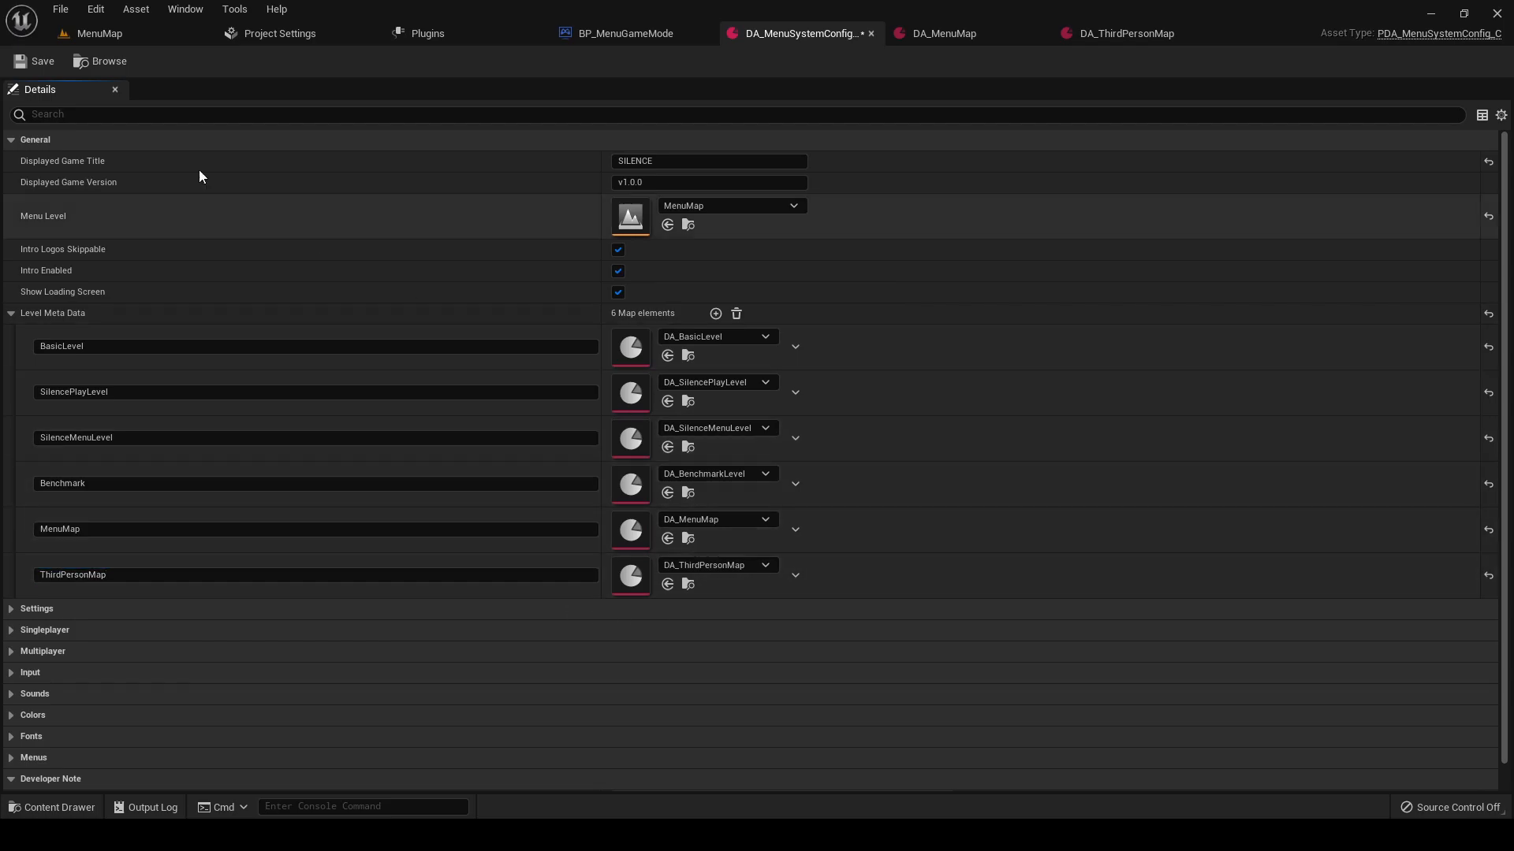
left_click(40, 62)
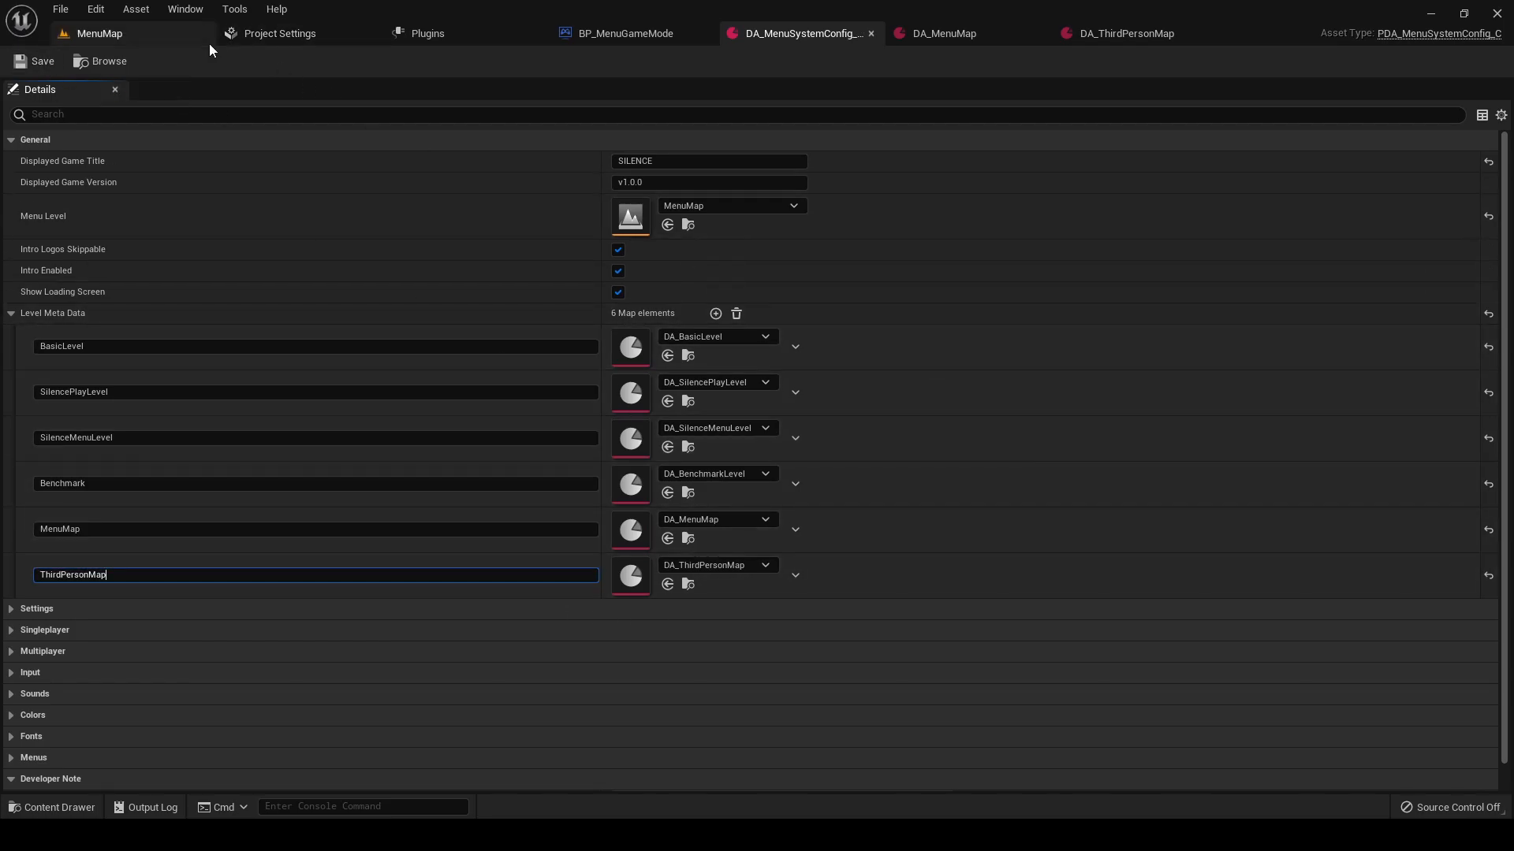
- Play MenuMap in the editor, start a new game in the first slot by overwriting its save, and stop the session
left_click(131, 31)
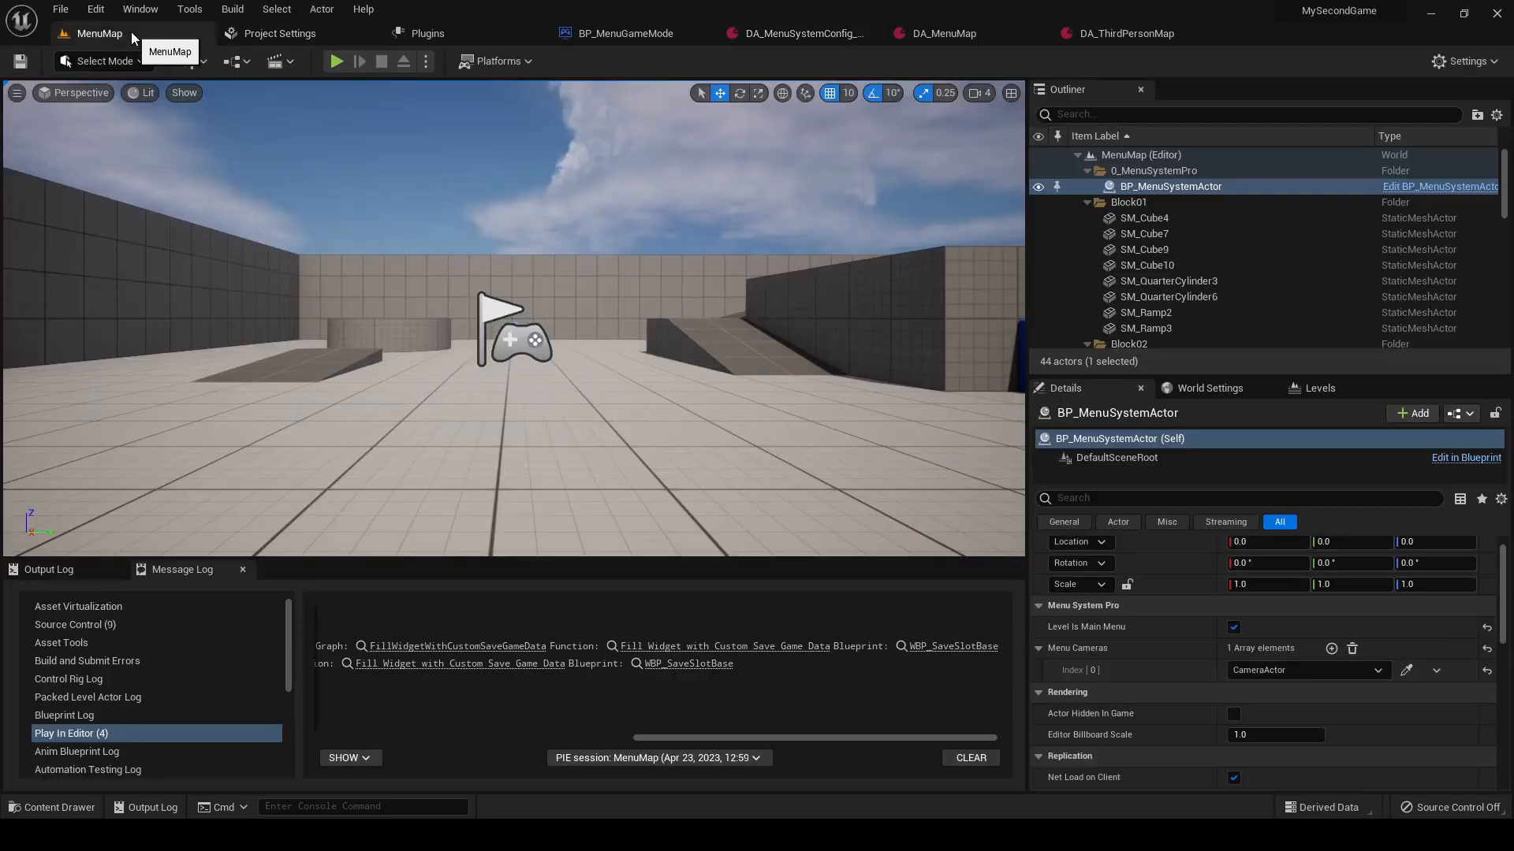
left_click(335, 62)
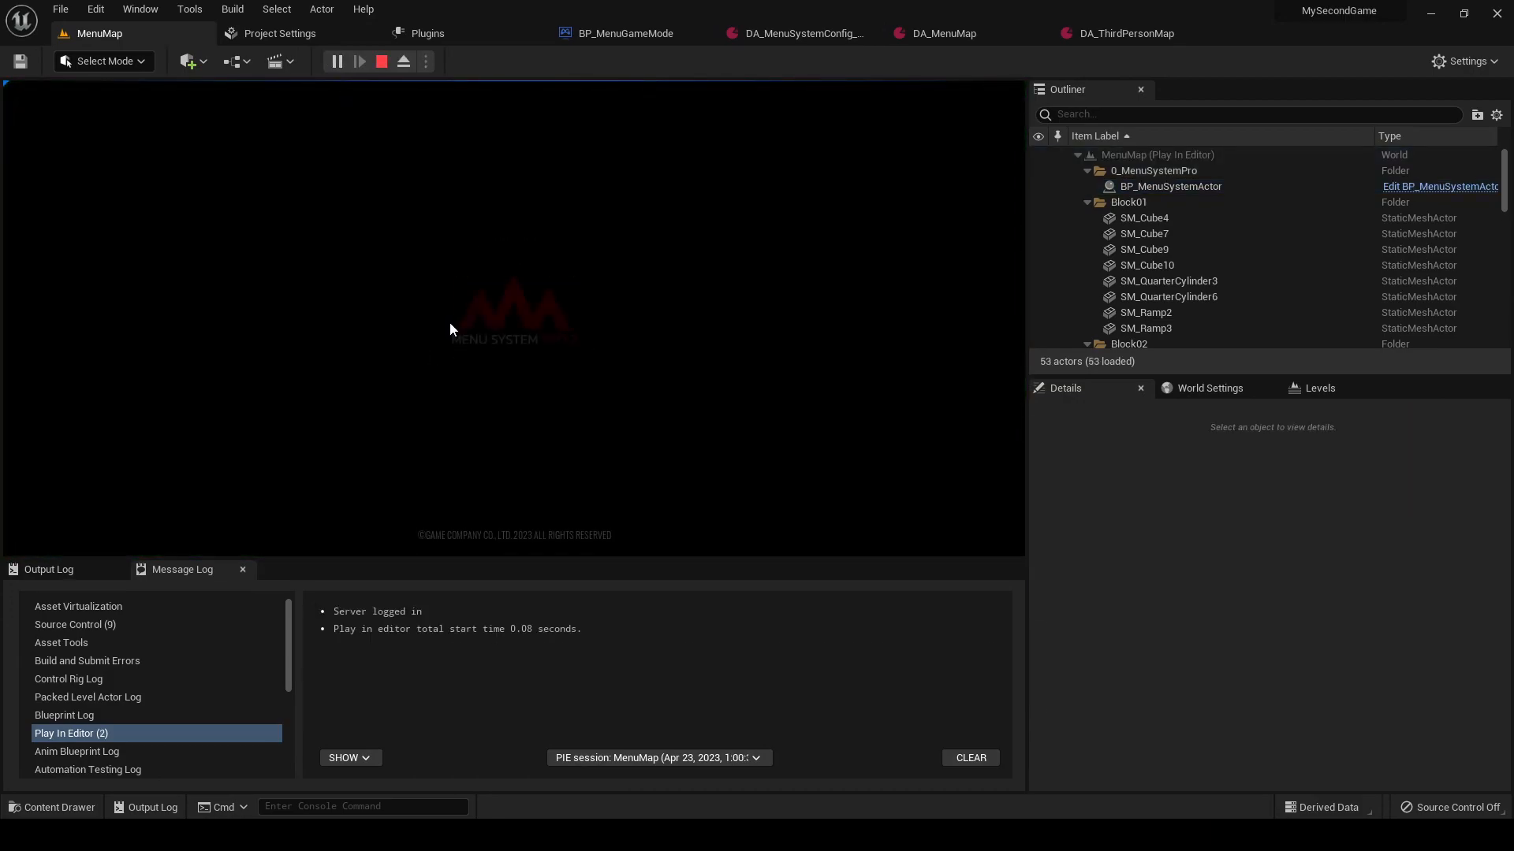
left_click(467, 347)
left_click(120, 402)
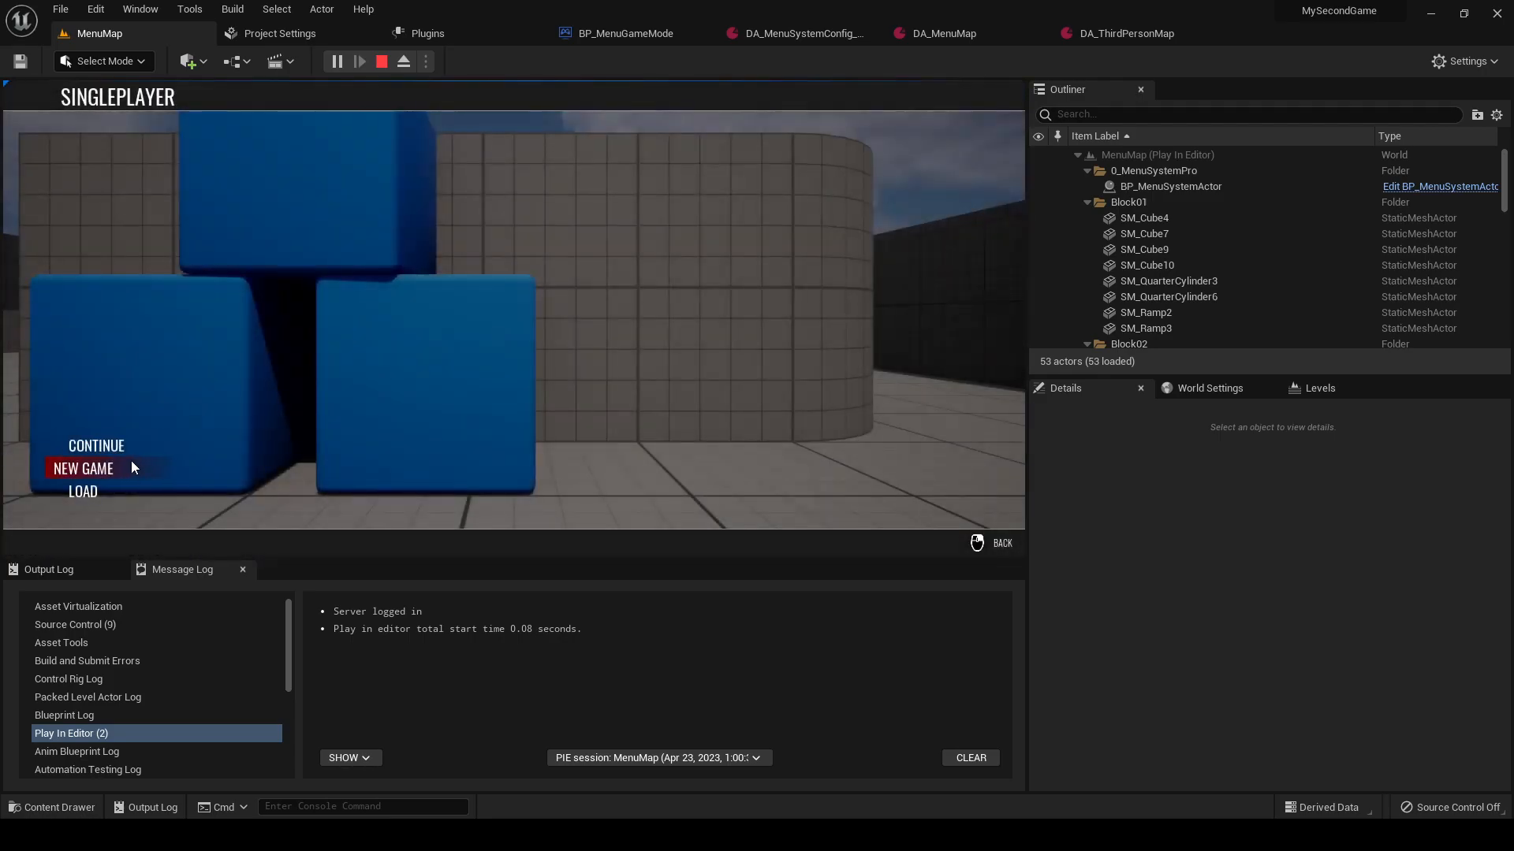
left_click(130, 461)
left_click(421, 226)
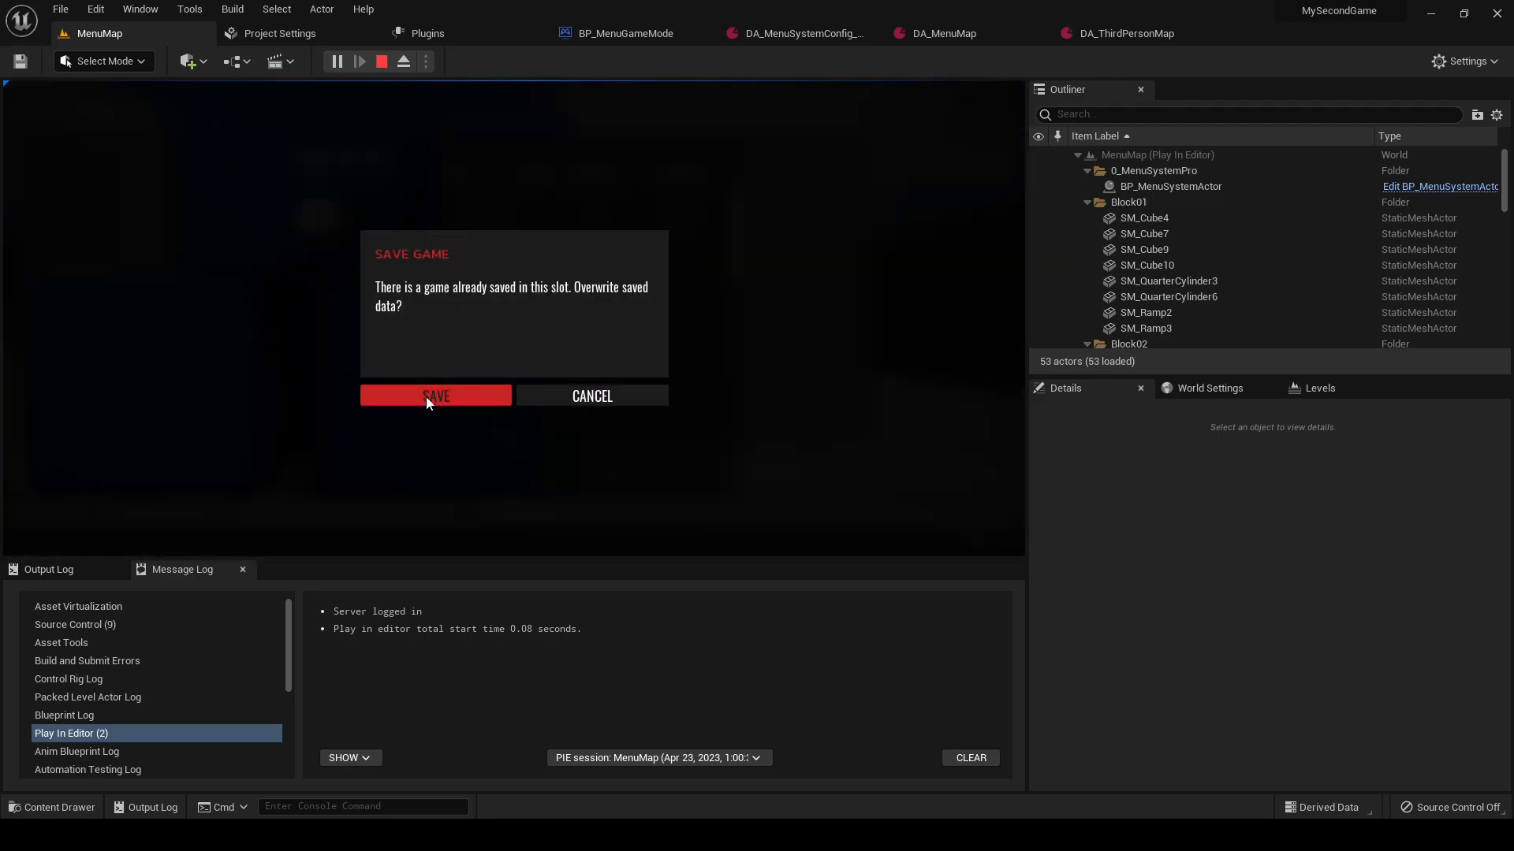
left_click(426, 399)
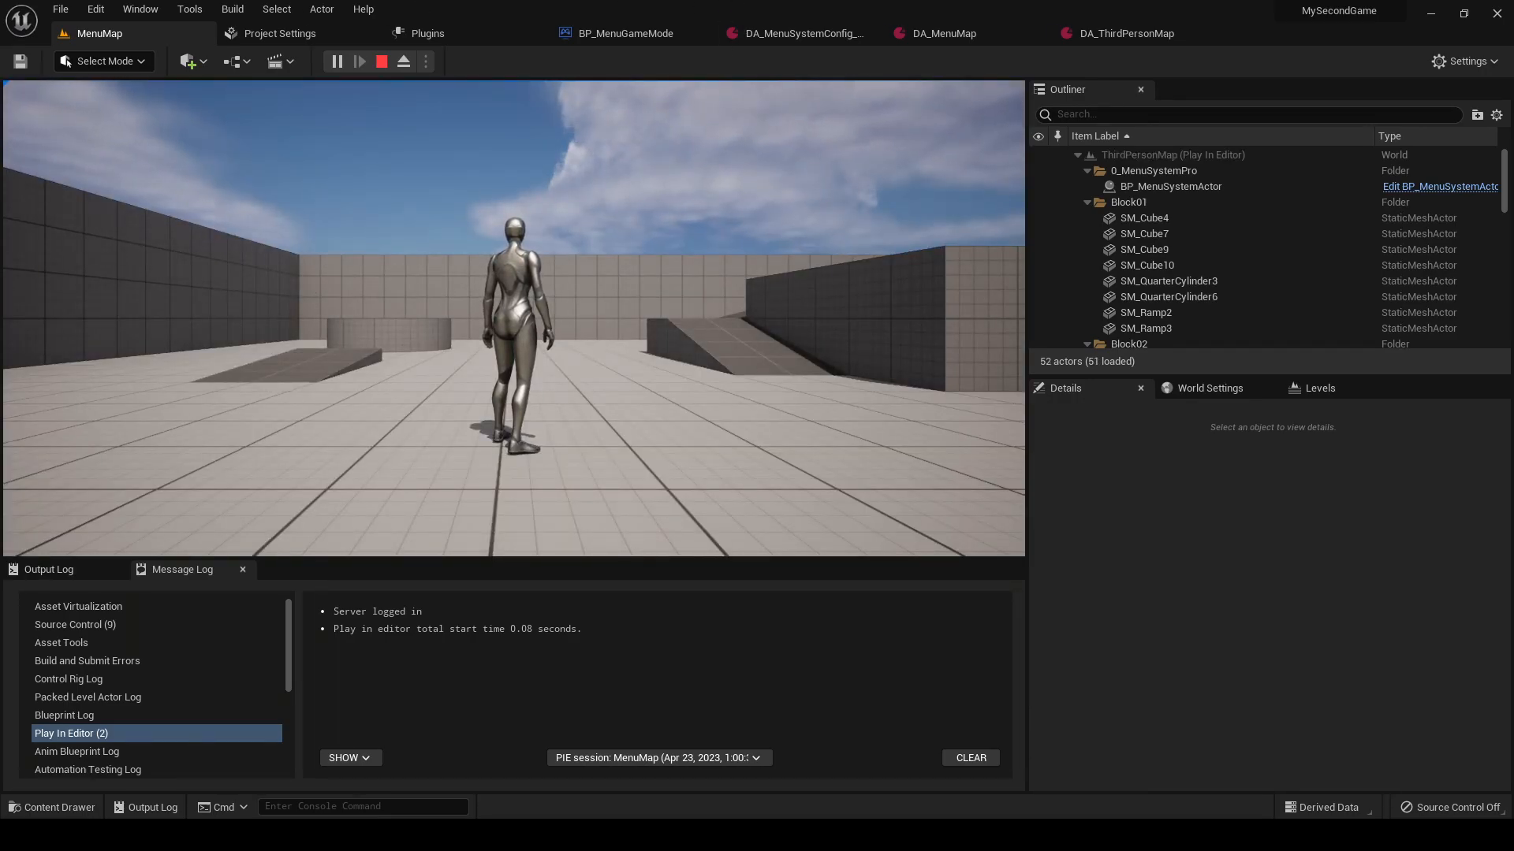
left_click(382, 61)
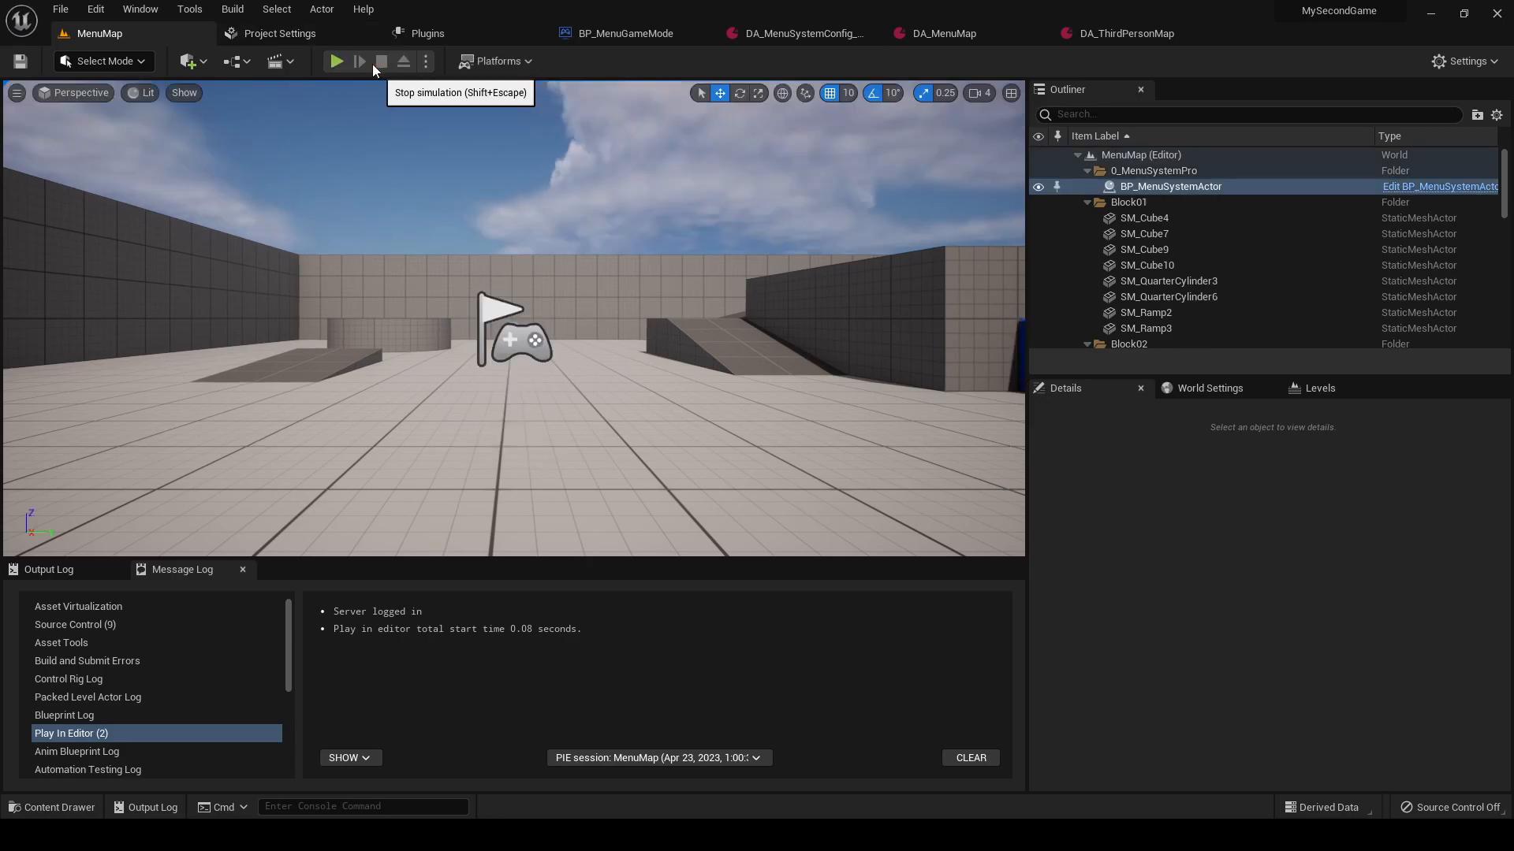
- Open the BP_ThirdPersonCharacter blueprint from the 0_MySecondGame folder and show an empty area above its Camera Input - Gamepad nodes
left_click(51, 807)
scroll(114, 678, "up", 3)
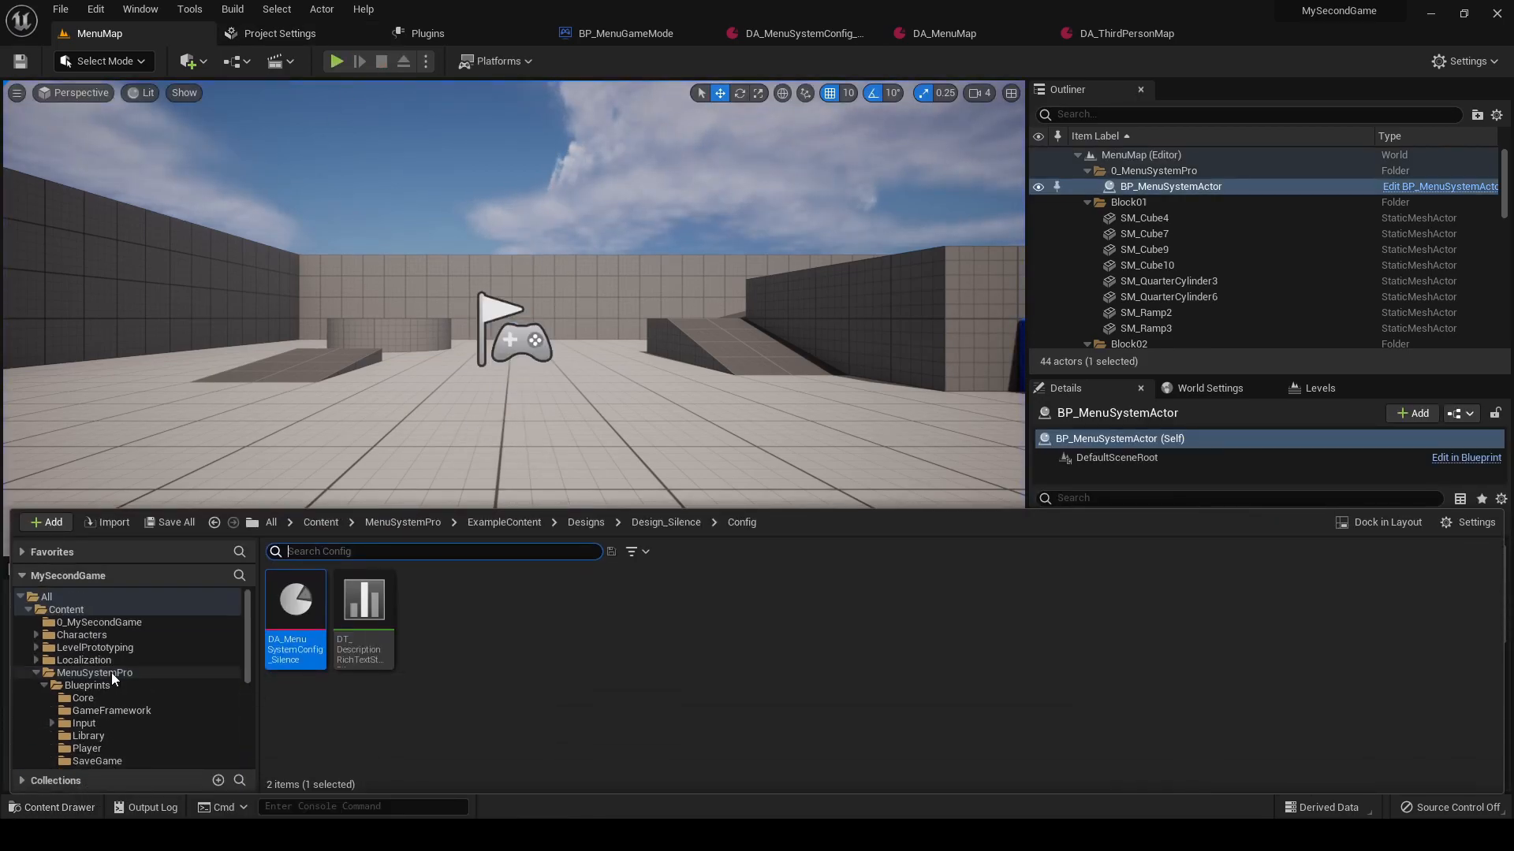
double_click(107, 634)
left_click(112, 623)
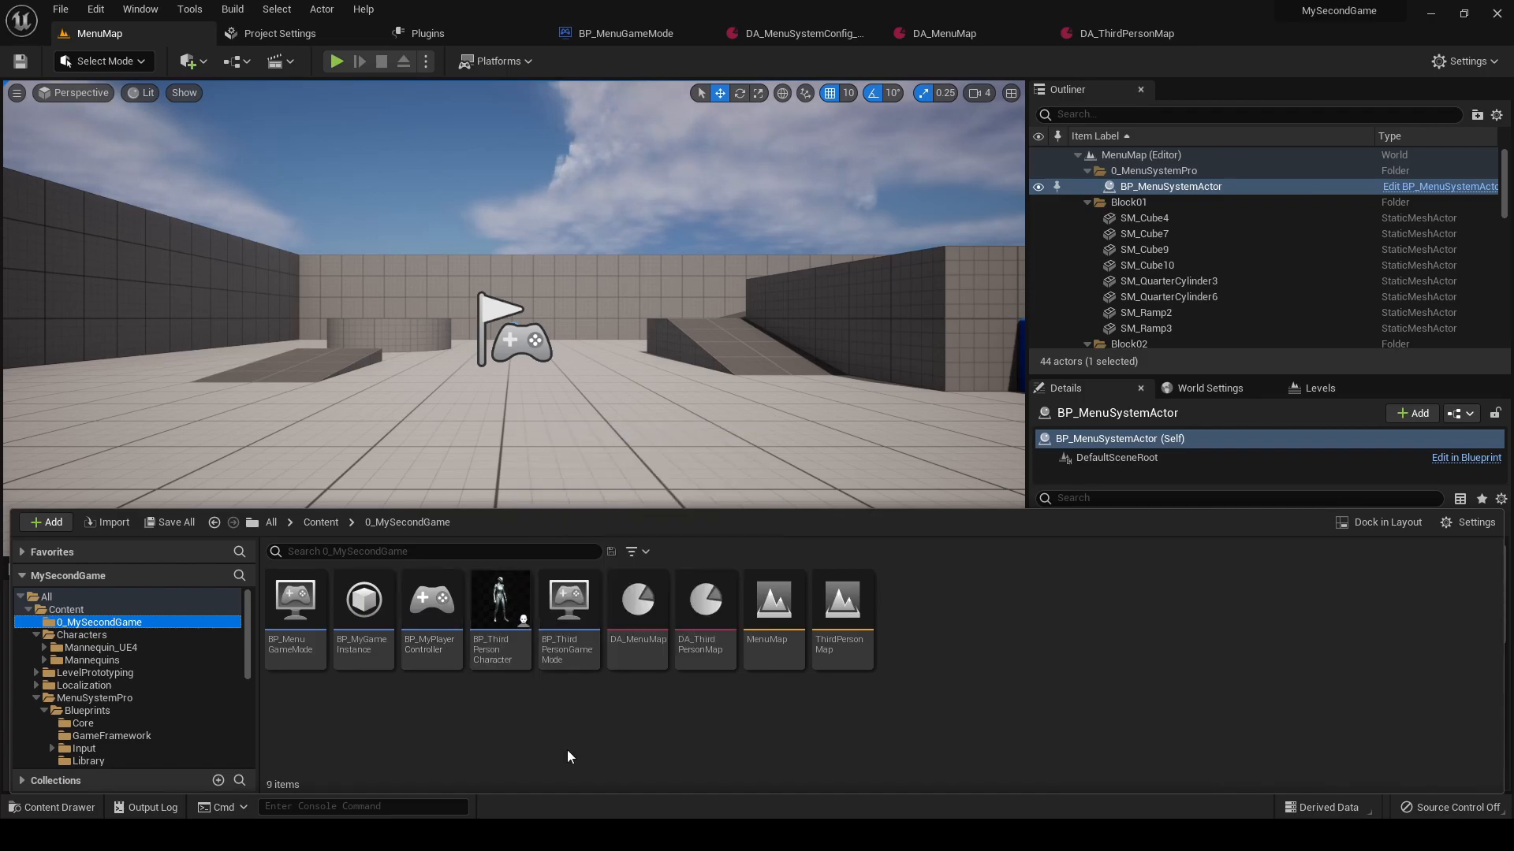
double_click(504, 655)
right_click_drag(613, 236, 713, 402)
scroll(670, 465, "up", 4)
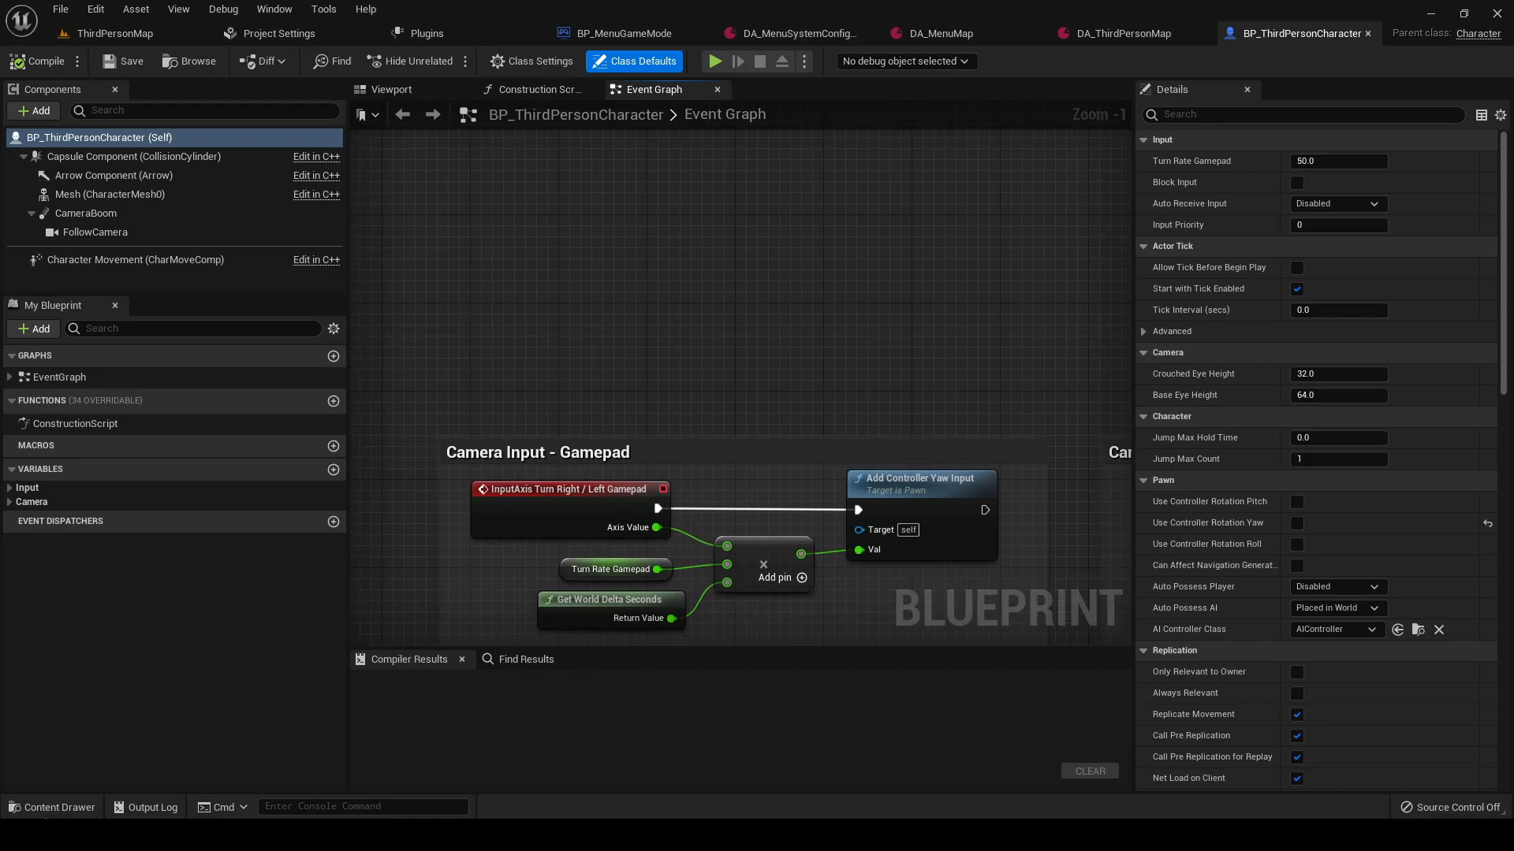
- Open the BP_SampleCharacter blueprint from the MenuSystemPro/Blueprints/Player folder
left_click(52, 812)
left_click(94, 666)
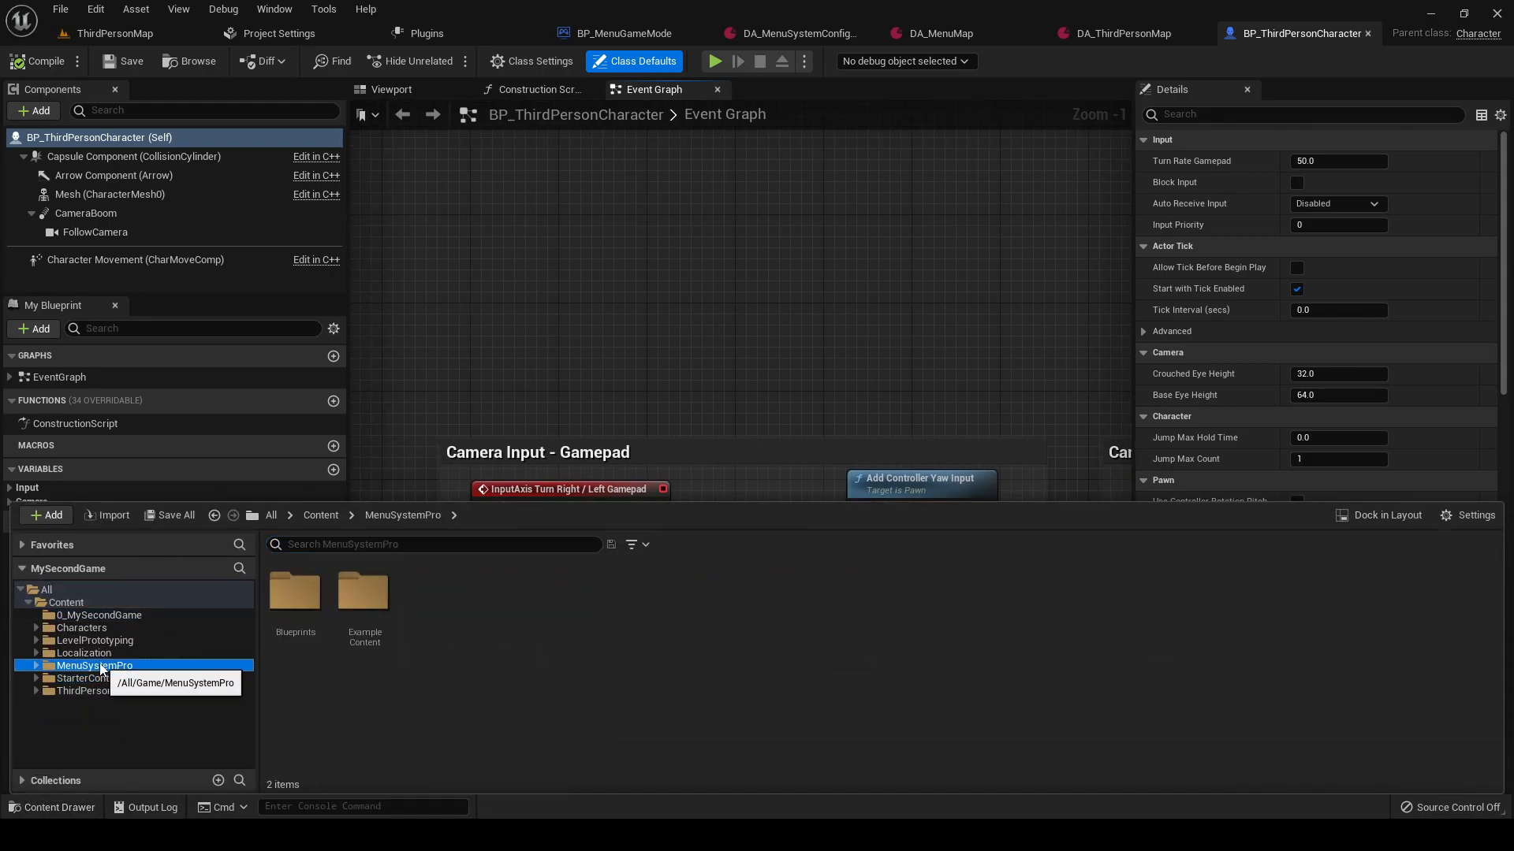
double_click(95, 666)
left_click(107, 688)
scroll(107, 688, "down", 1)
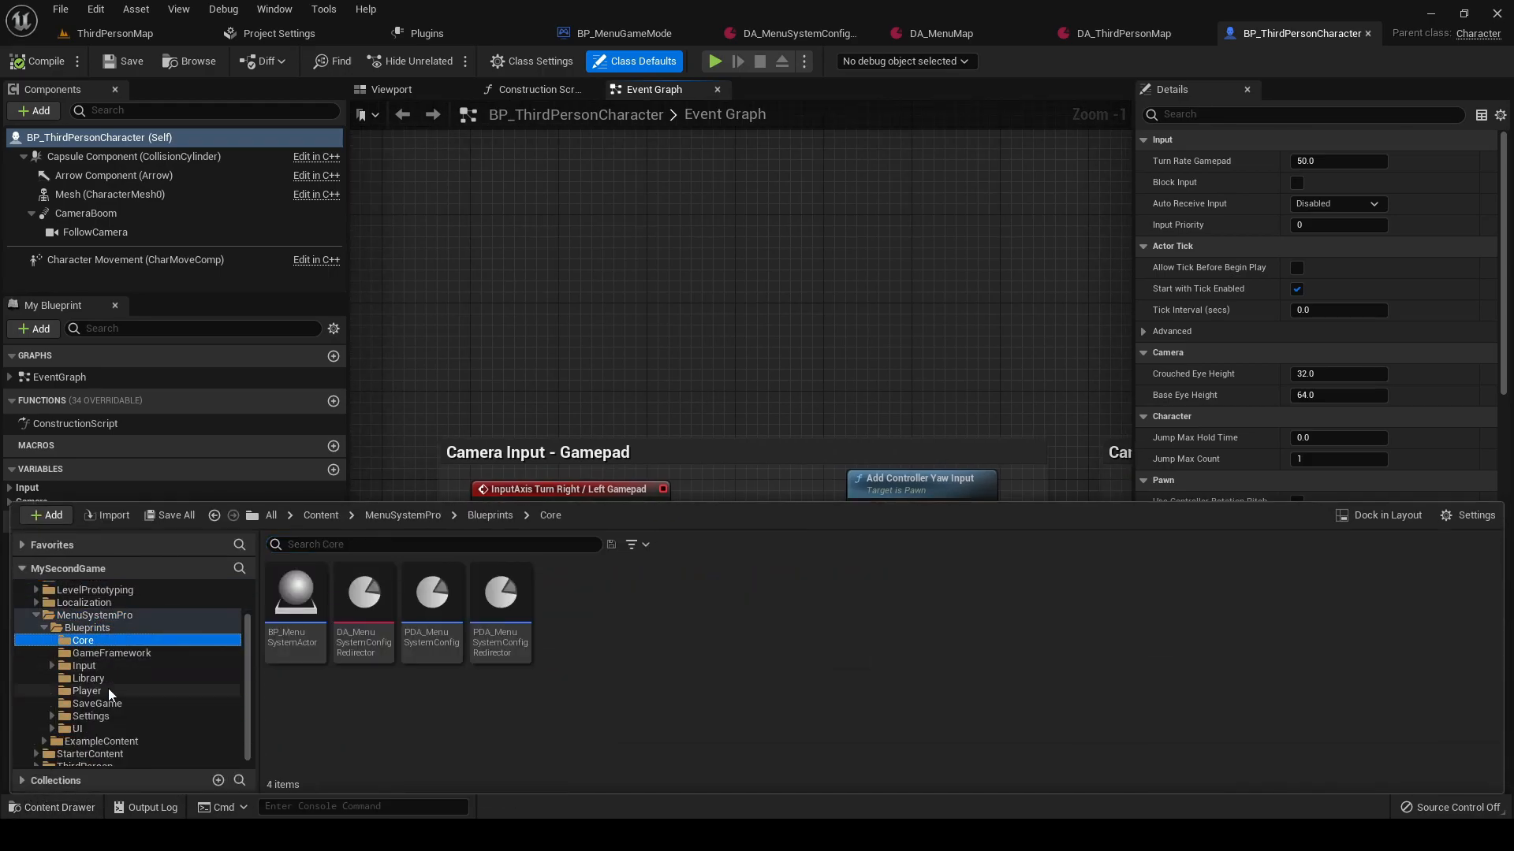
left_click(107, 690)
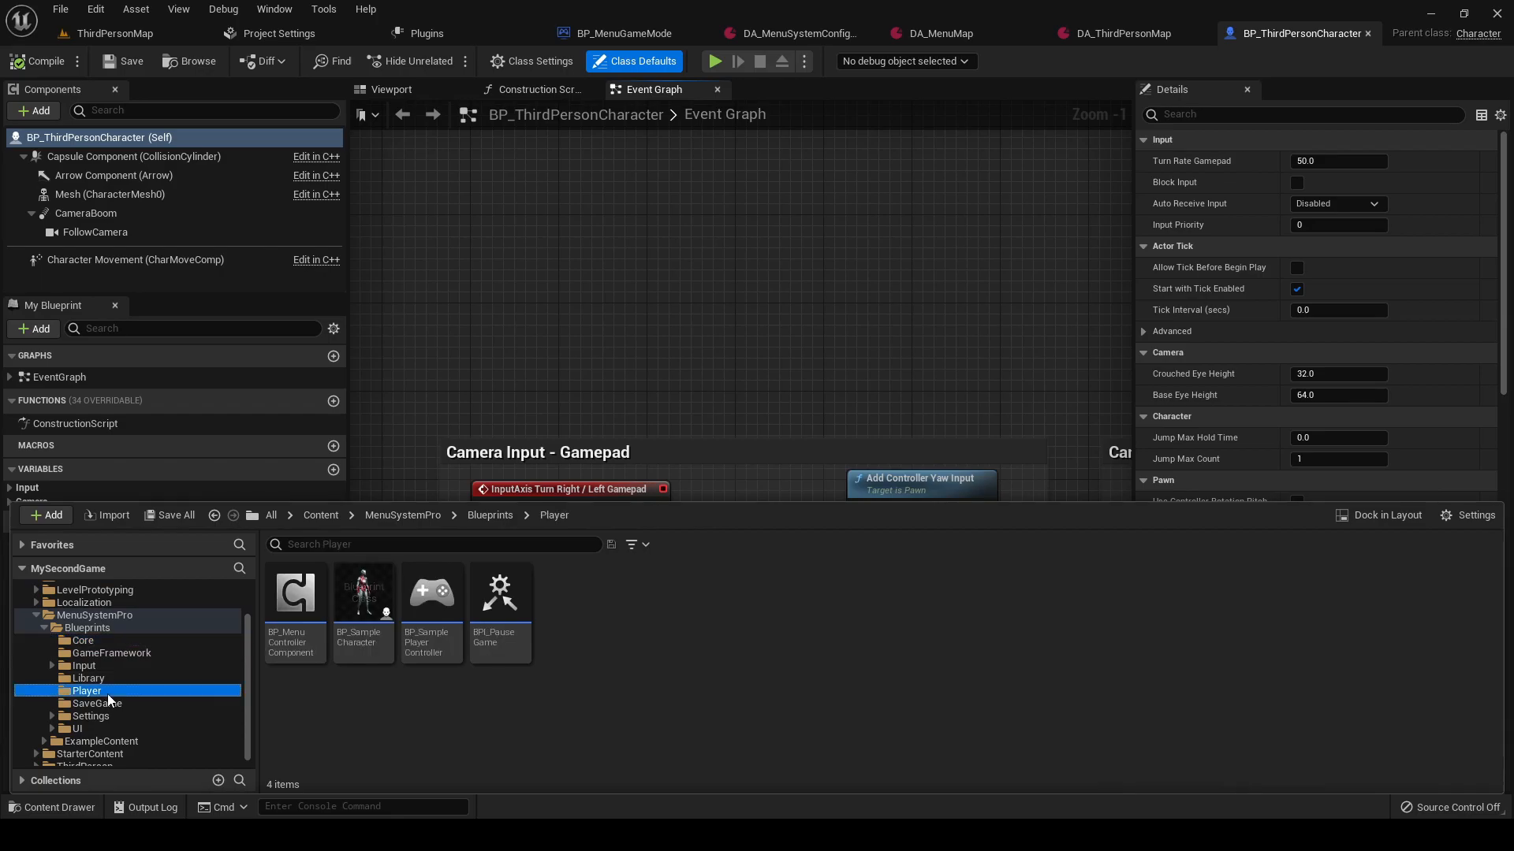
left_click(361, 664)
double_click(363, 662)
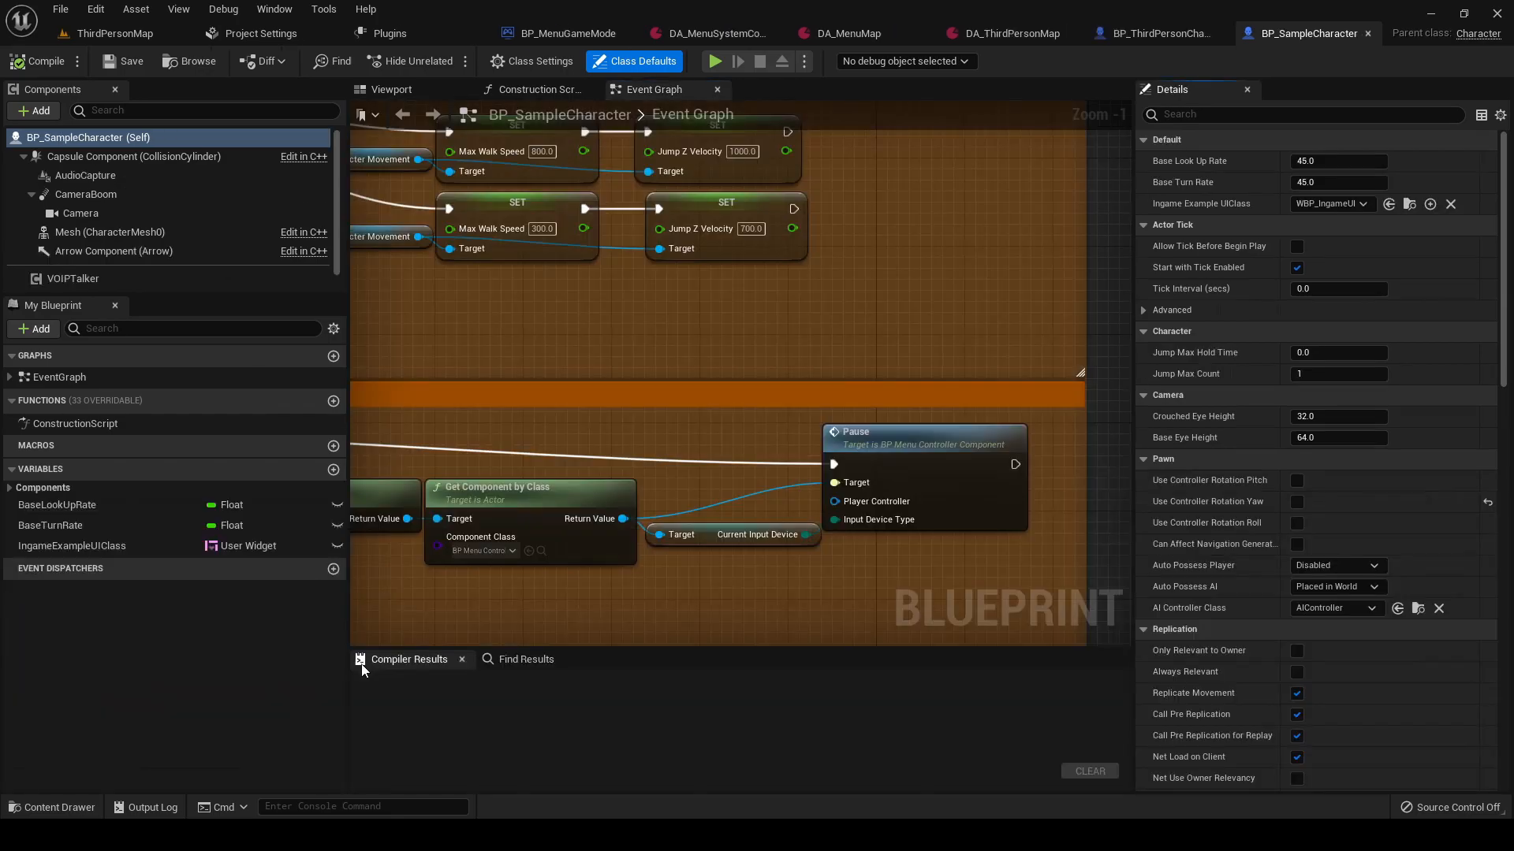
- Select and copy the Initialize - Menu System Pro comment block with its nodes in BP_SampleCharacter's event graph
scroll(763, 348, "down", 5)
right_click_drag(654, 158, 747, 611)
right_click_drag(790, 456, 589, 480)
right_click_drag(375, 322, 381, 323)
left_click_drag(378, 291, 535, 458)
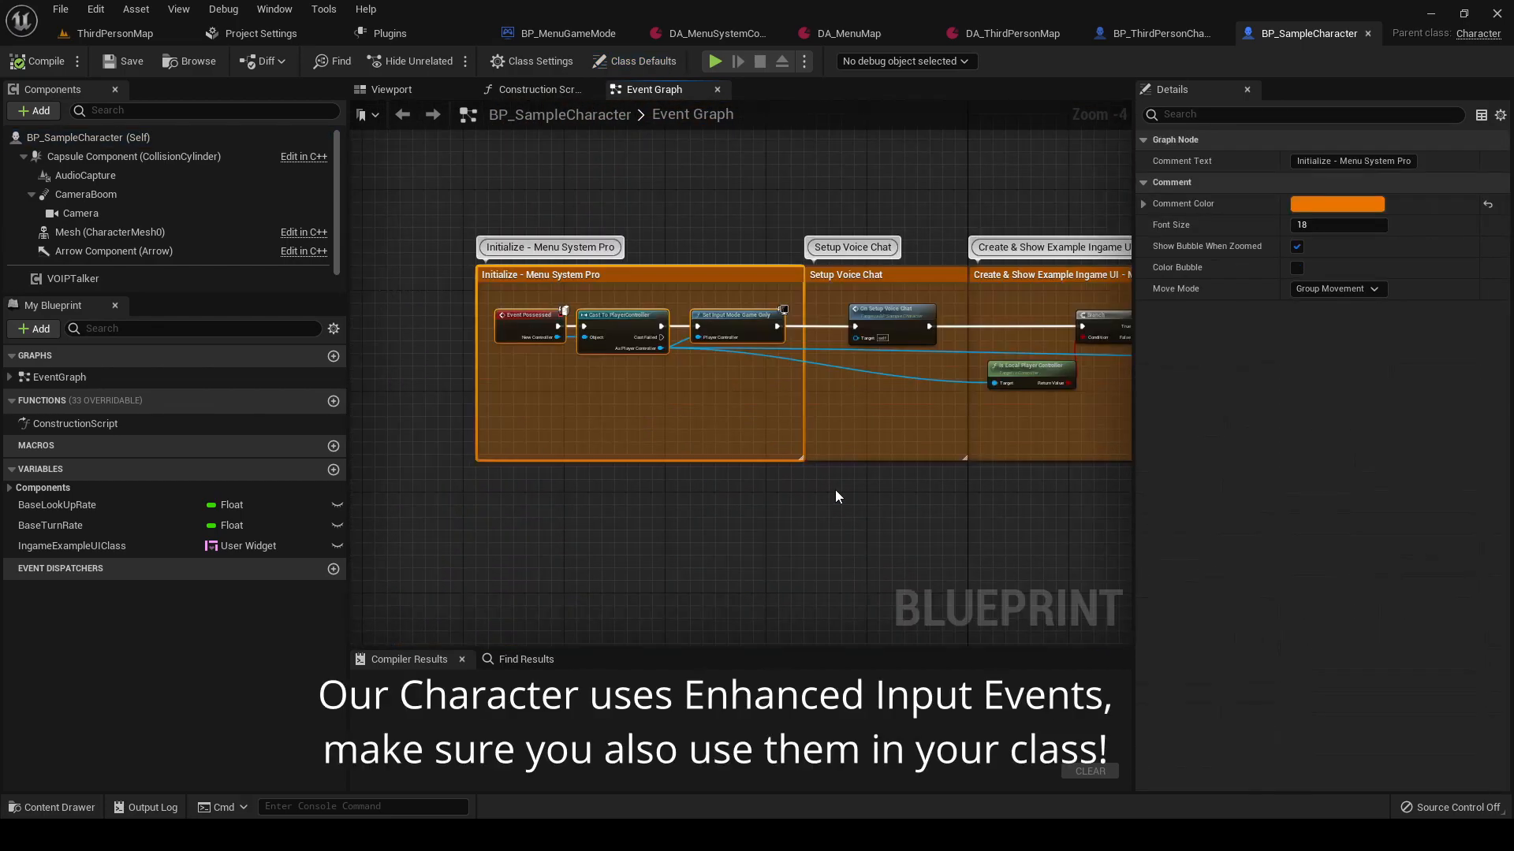
left_click_drag(835, 495, 466, 248)
- Paste the copied block above the Camera Input - Gamepad nodes in BP_ThirdPersonCharacter, then compile and save the blueprint
left_click(1140, 35)
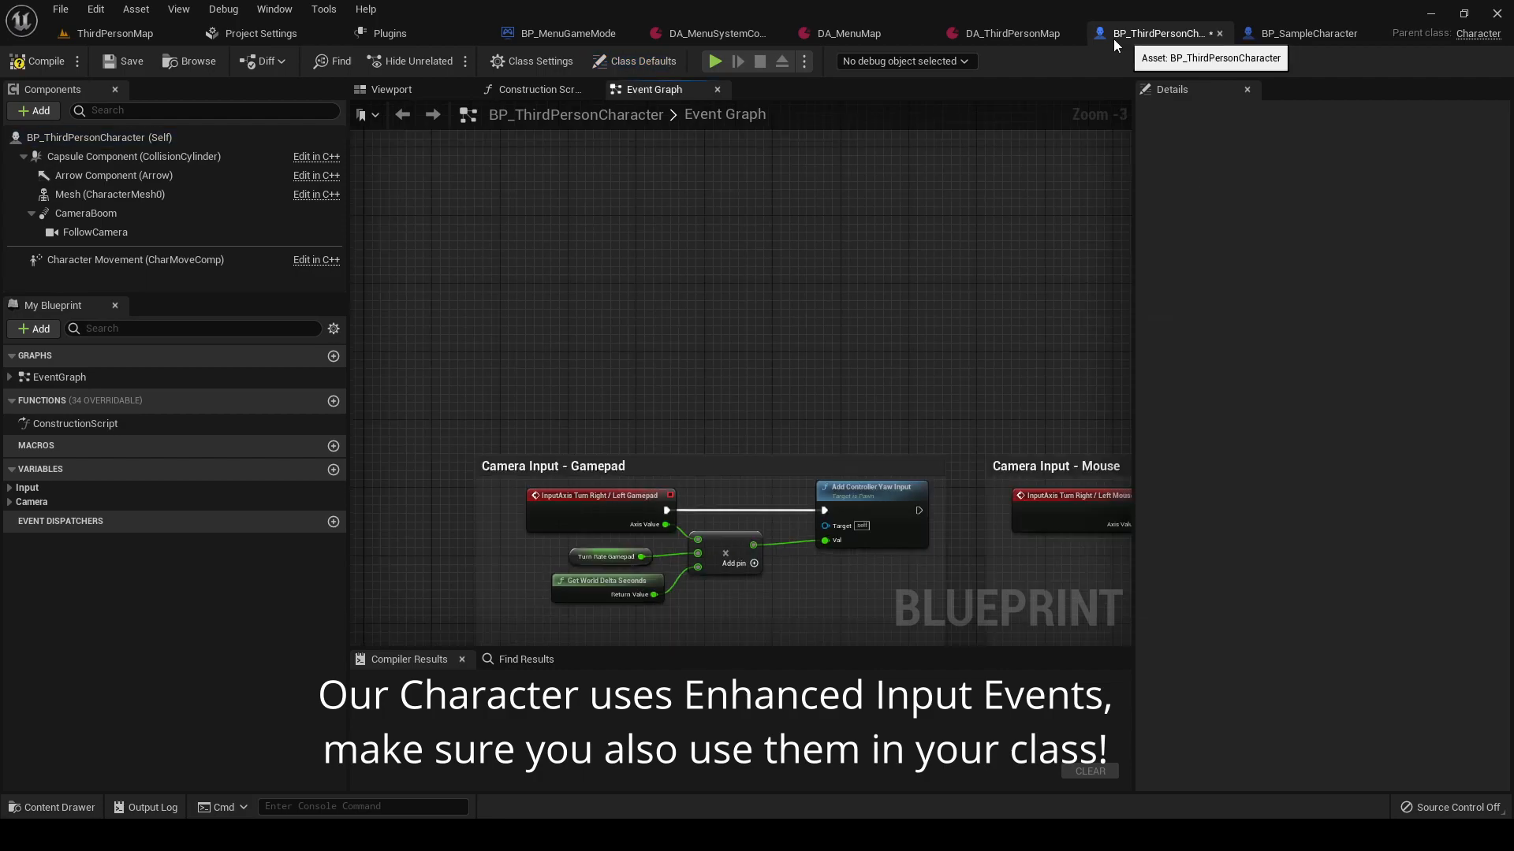
right_click_drag(536, 211, 539, 281)
key("ctrl+v")
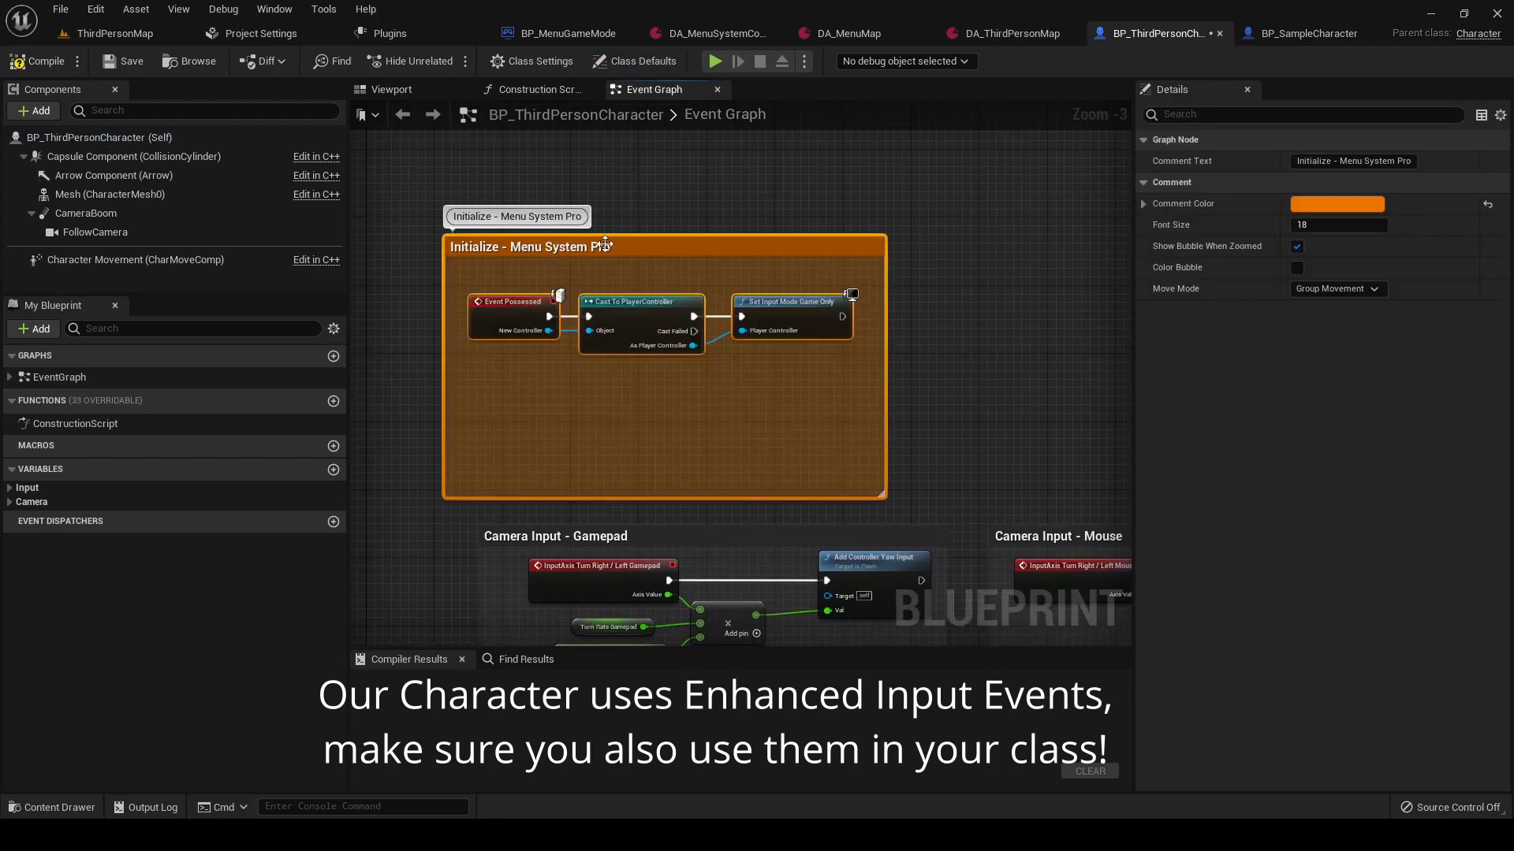
left_click_drag(618, 251, 650, 262)
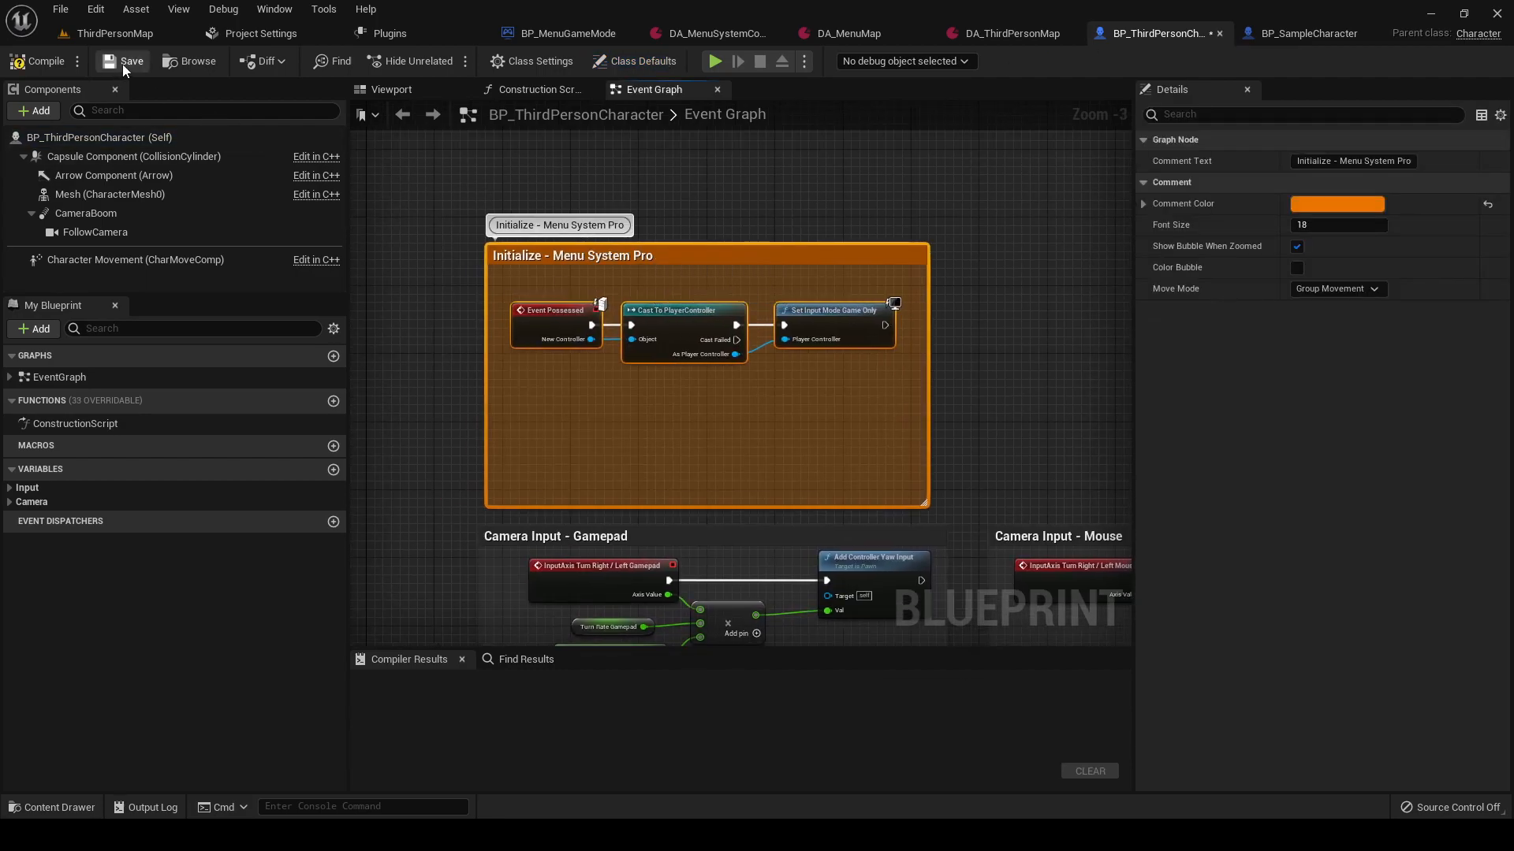
left_click(41, 62)
- Reopen the MenuMap level, play it, and start a new game in the first slot by overwriting its save
left_click(115, 35)
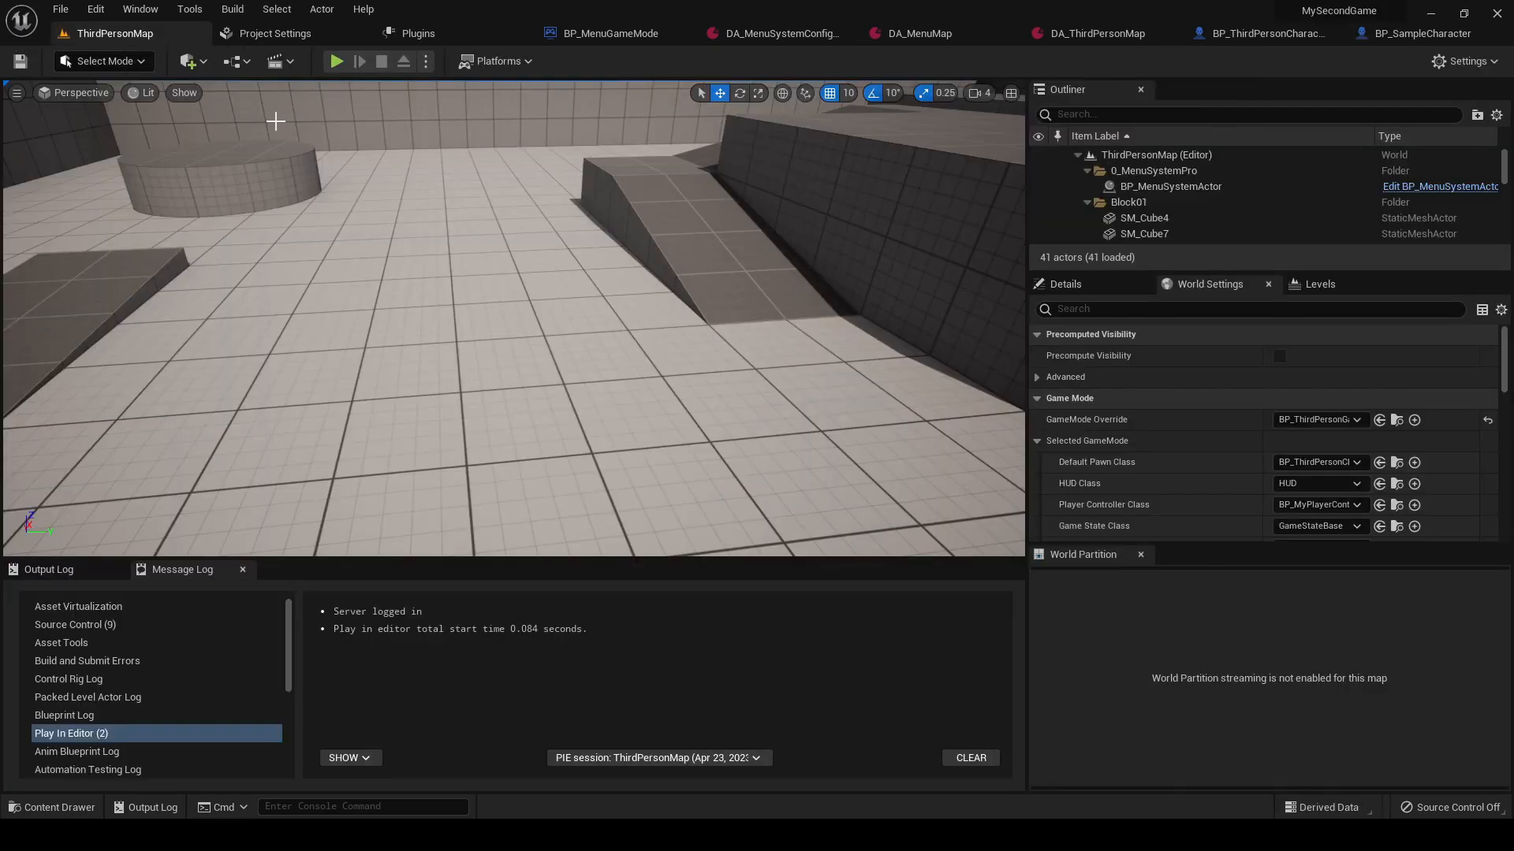
left_click(61, 9)
mouse_move(105, 102)
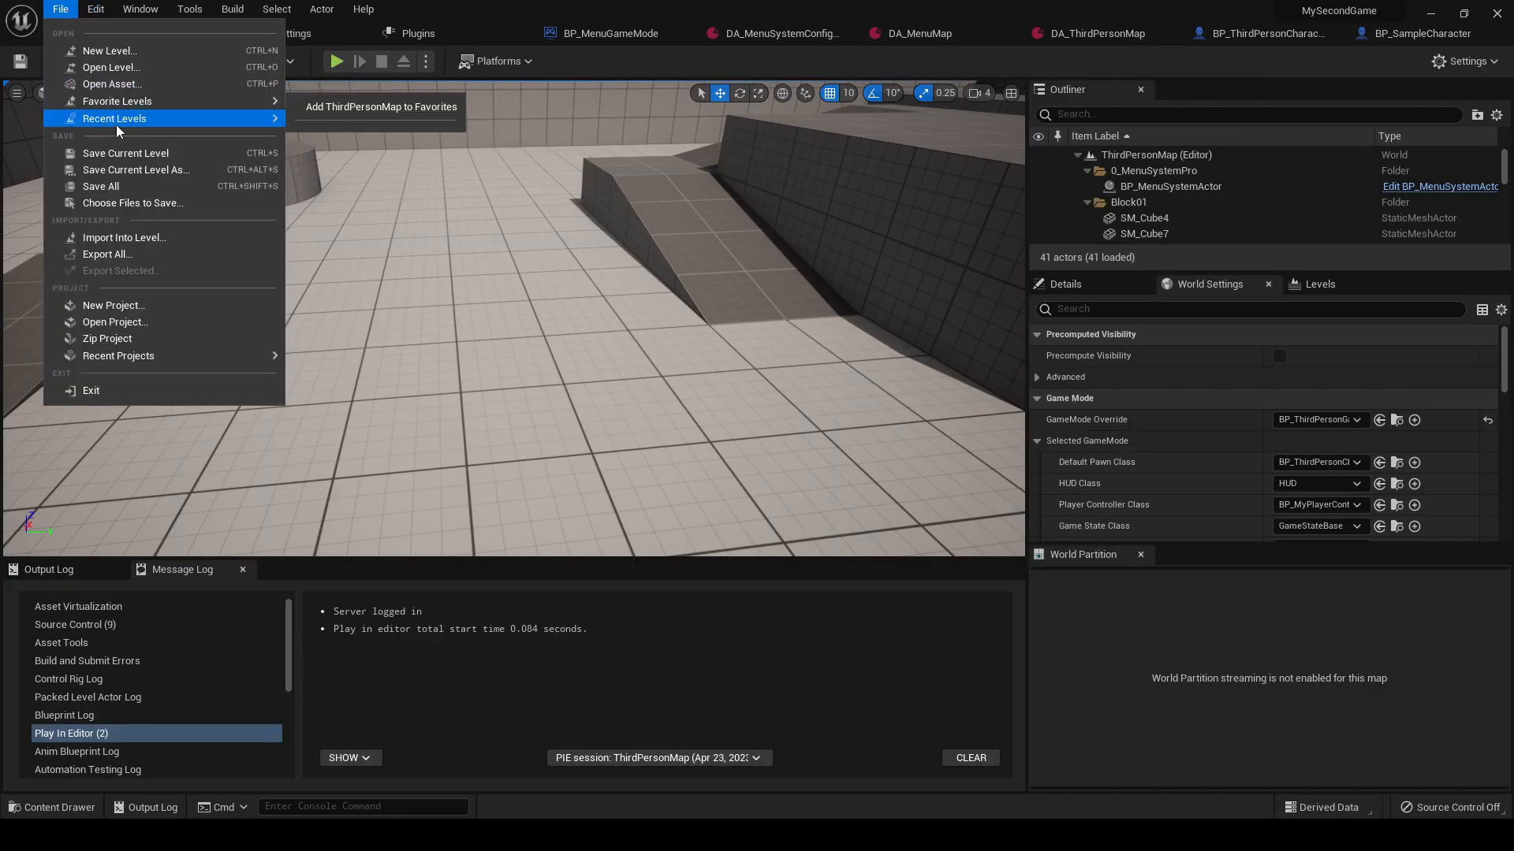
left_click(348, 142)
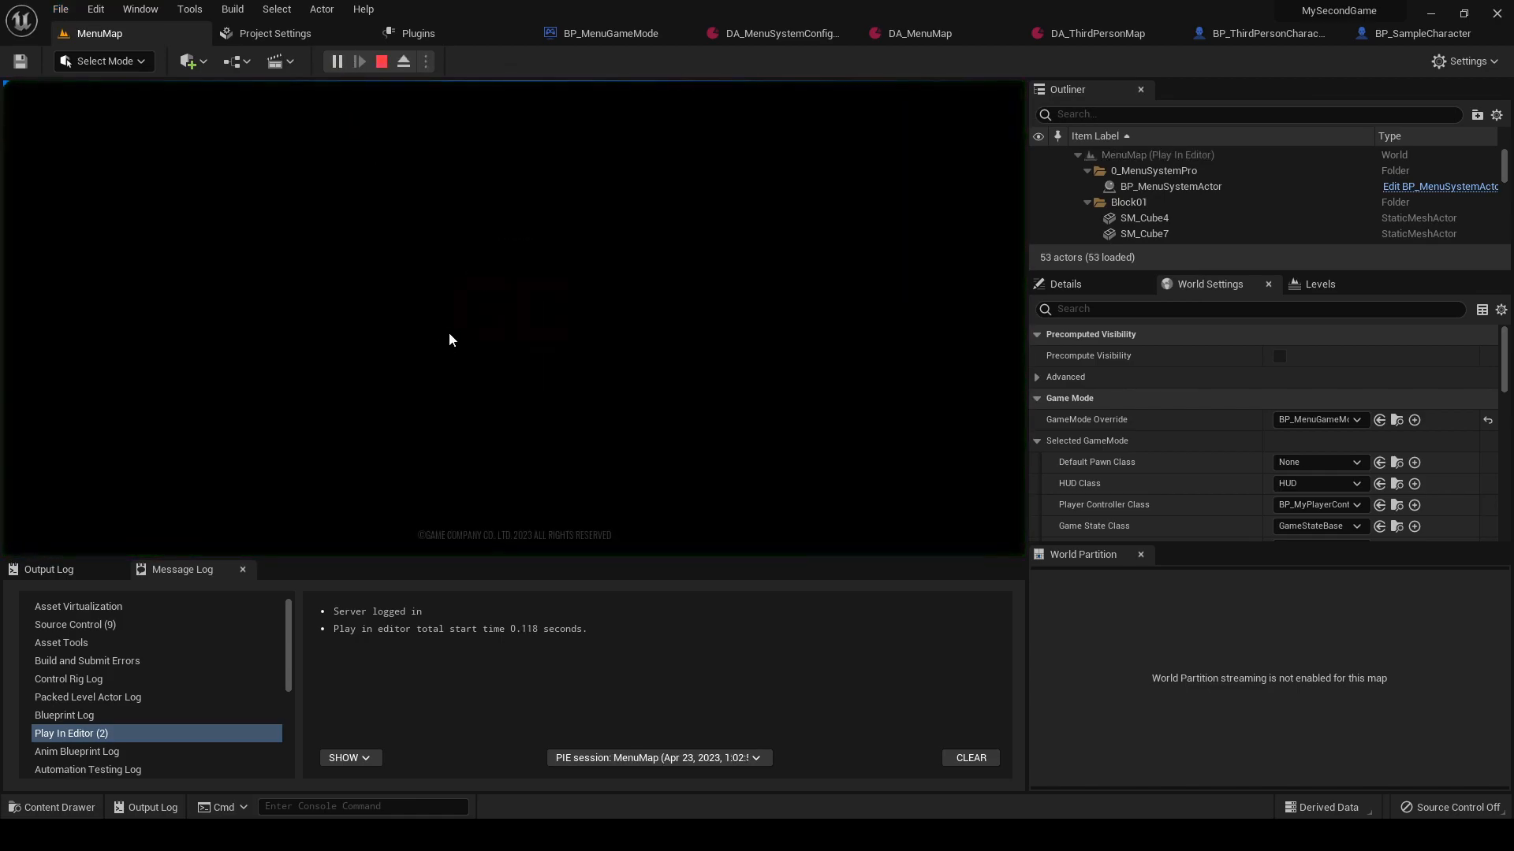
left_click(496, 352)
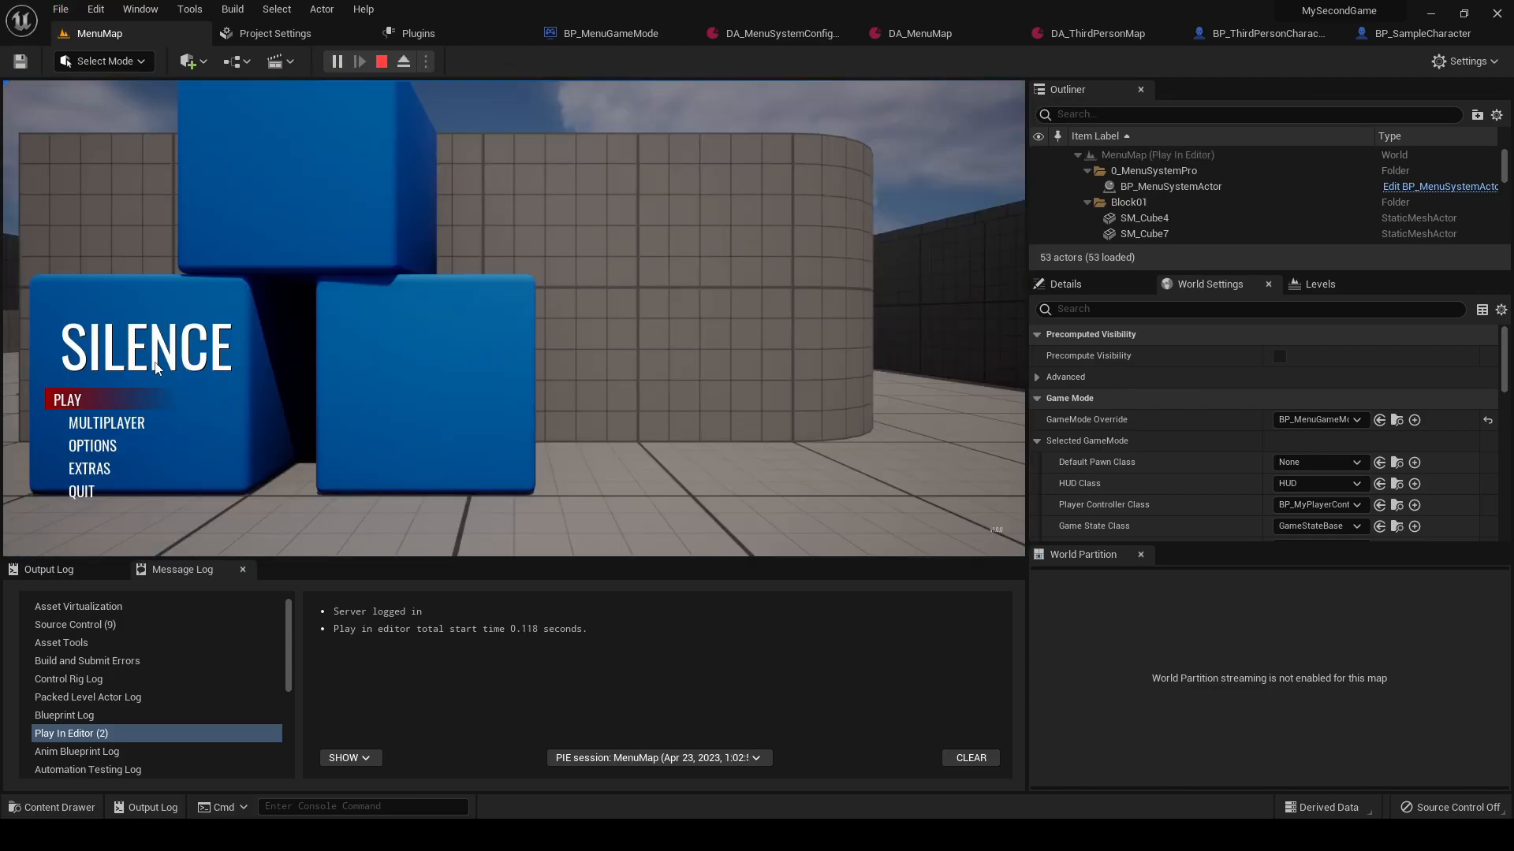
left_click(99, 402)
left_click(111, 466)
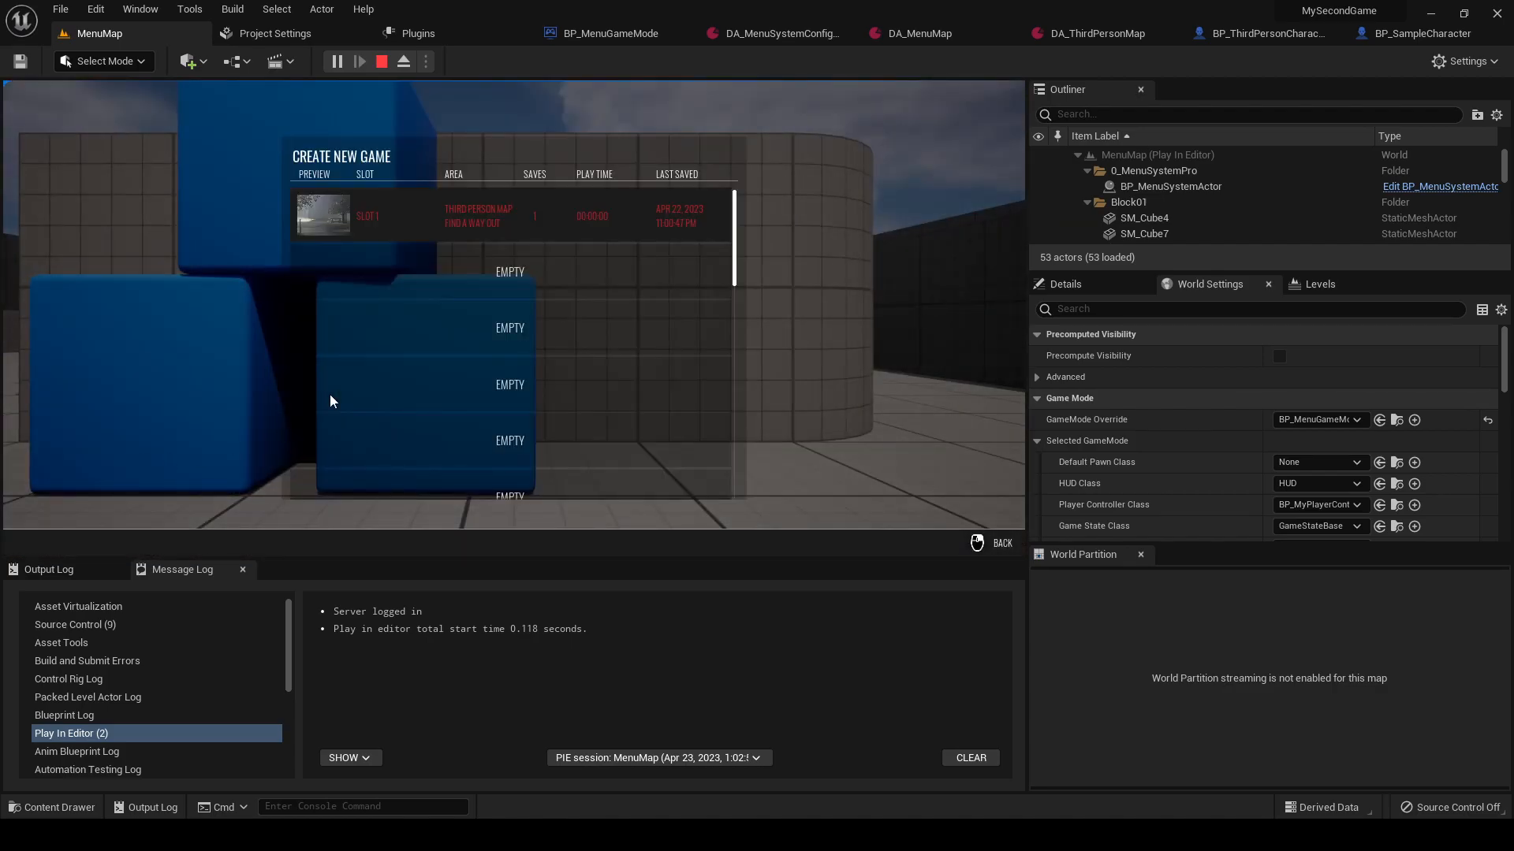
left_click(442, 230)
left_click(444, 388)
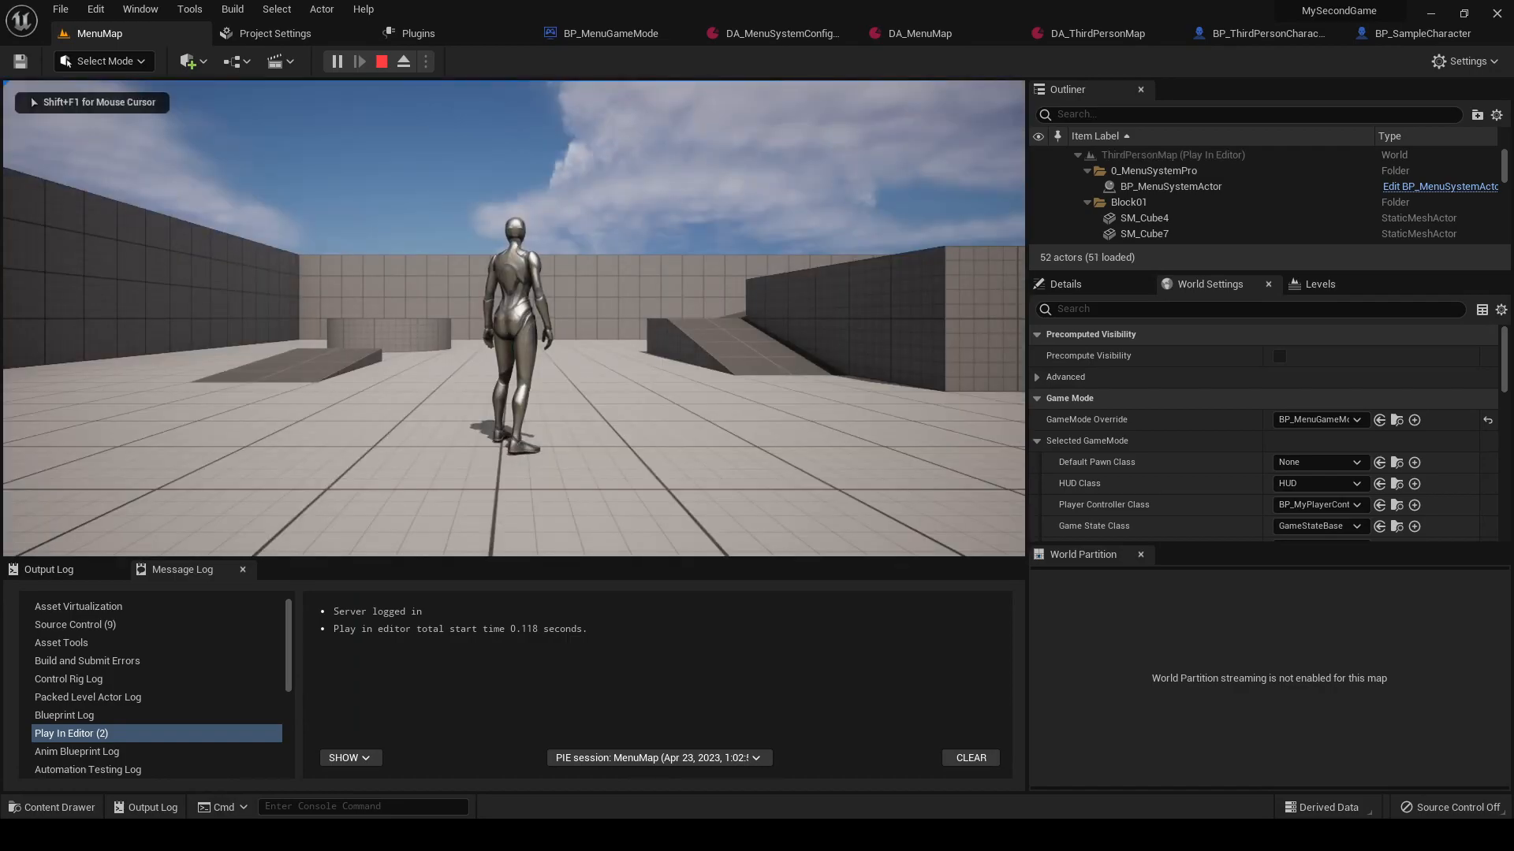
- Run the character around ThirdPersonMap to test its movement, and stop the play session
key("w")
key("w")
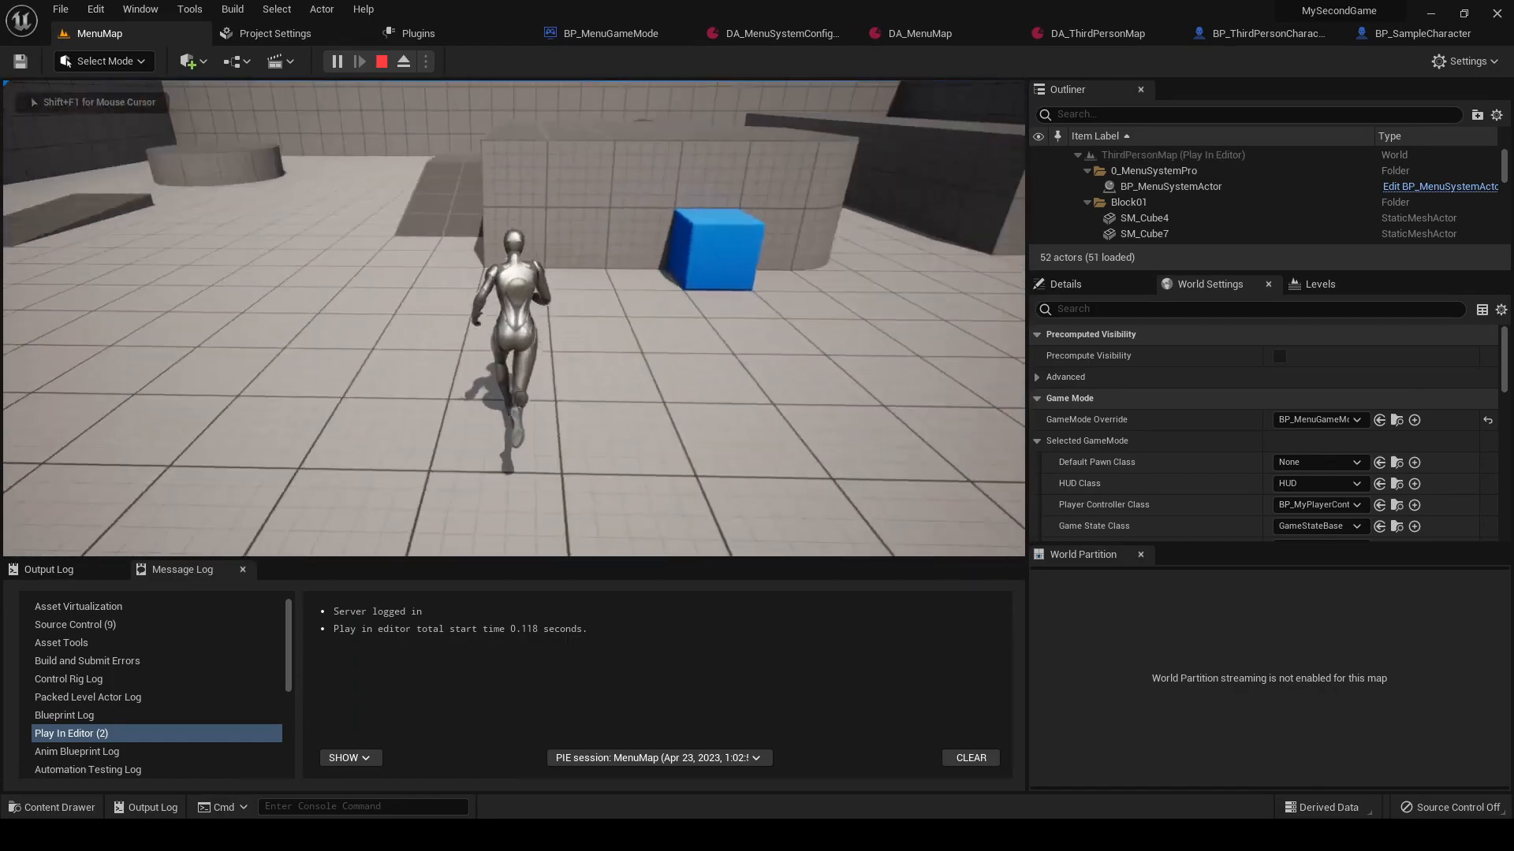
key("w")
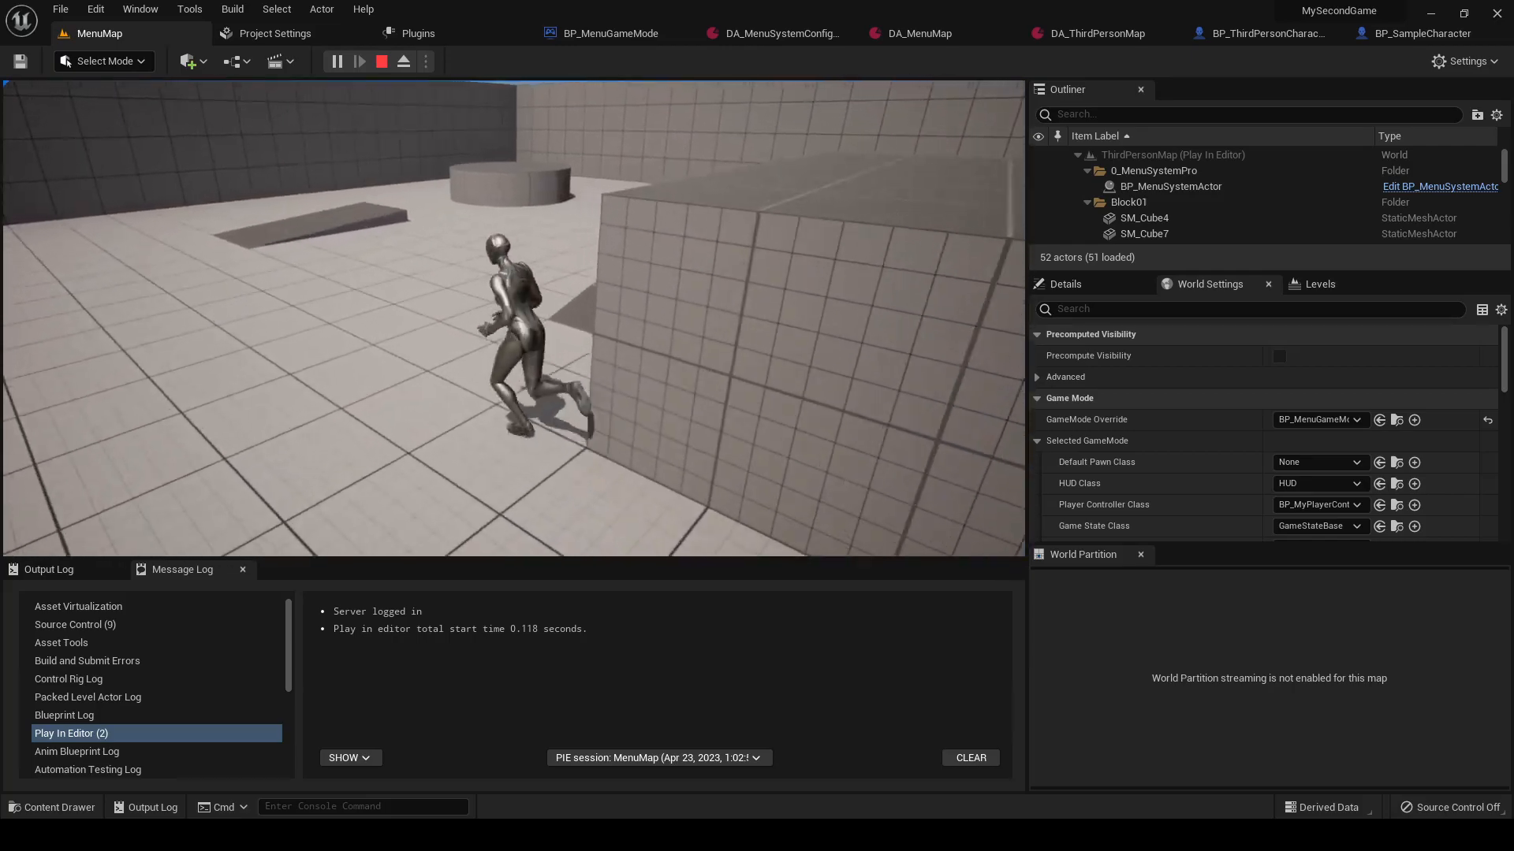
key("w")
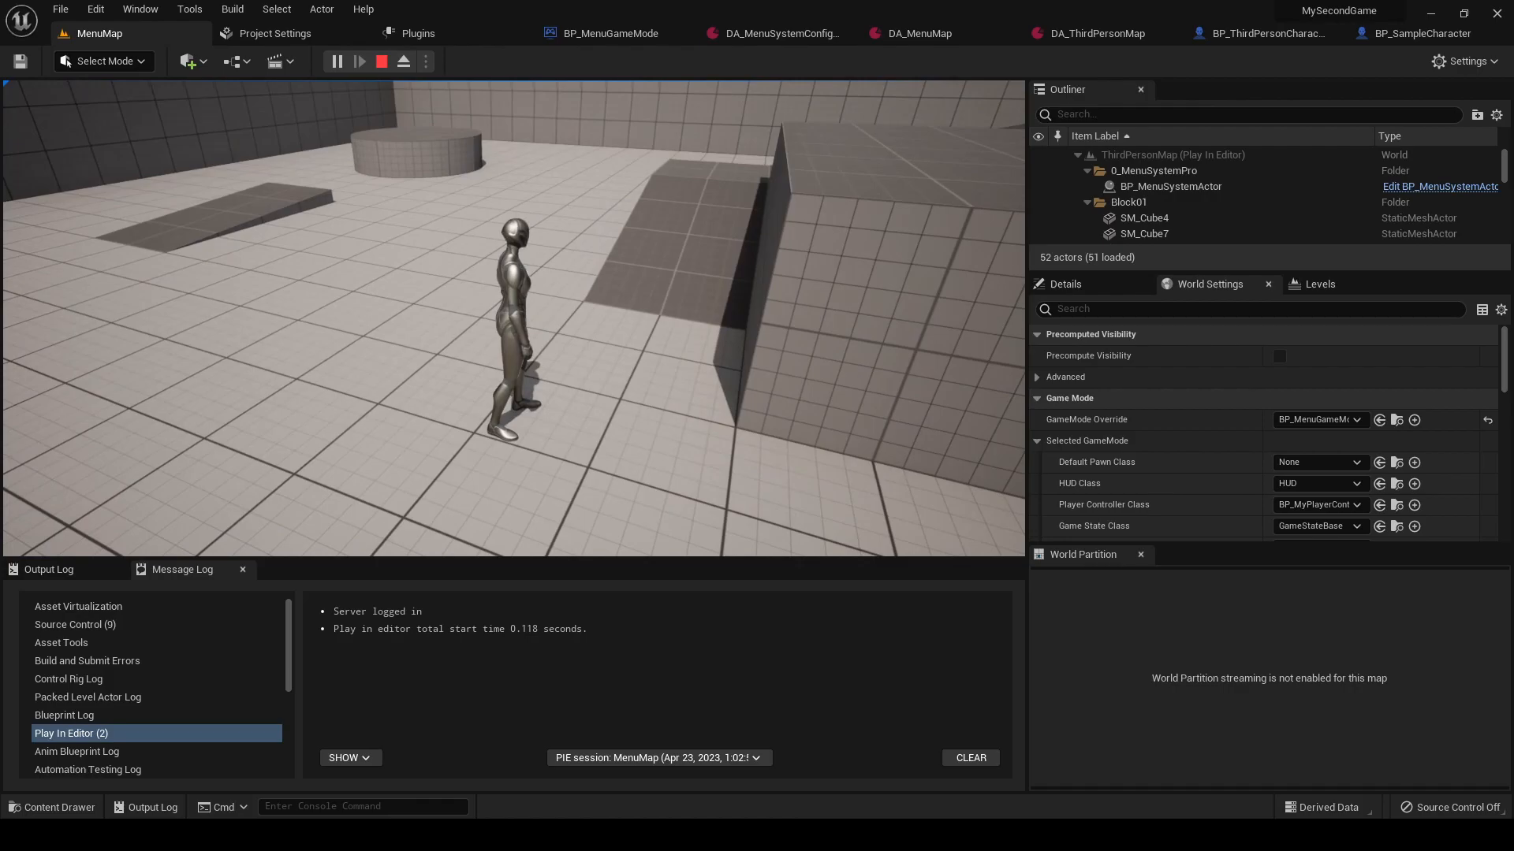
left_click(381, 61)
- Review BP_SampleCharacter's event graph and delete all nodes from BP_ThirdPersonCharacter's event graph
left_click(1266, 36)
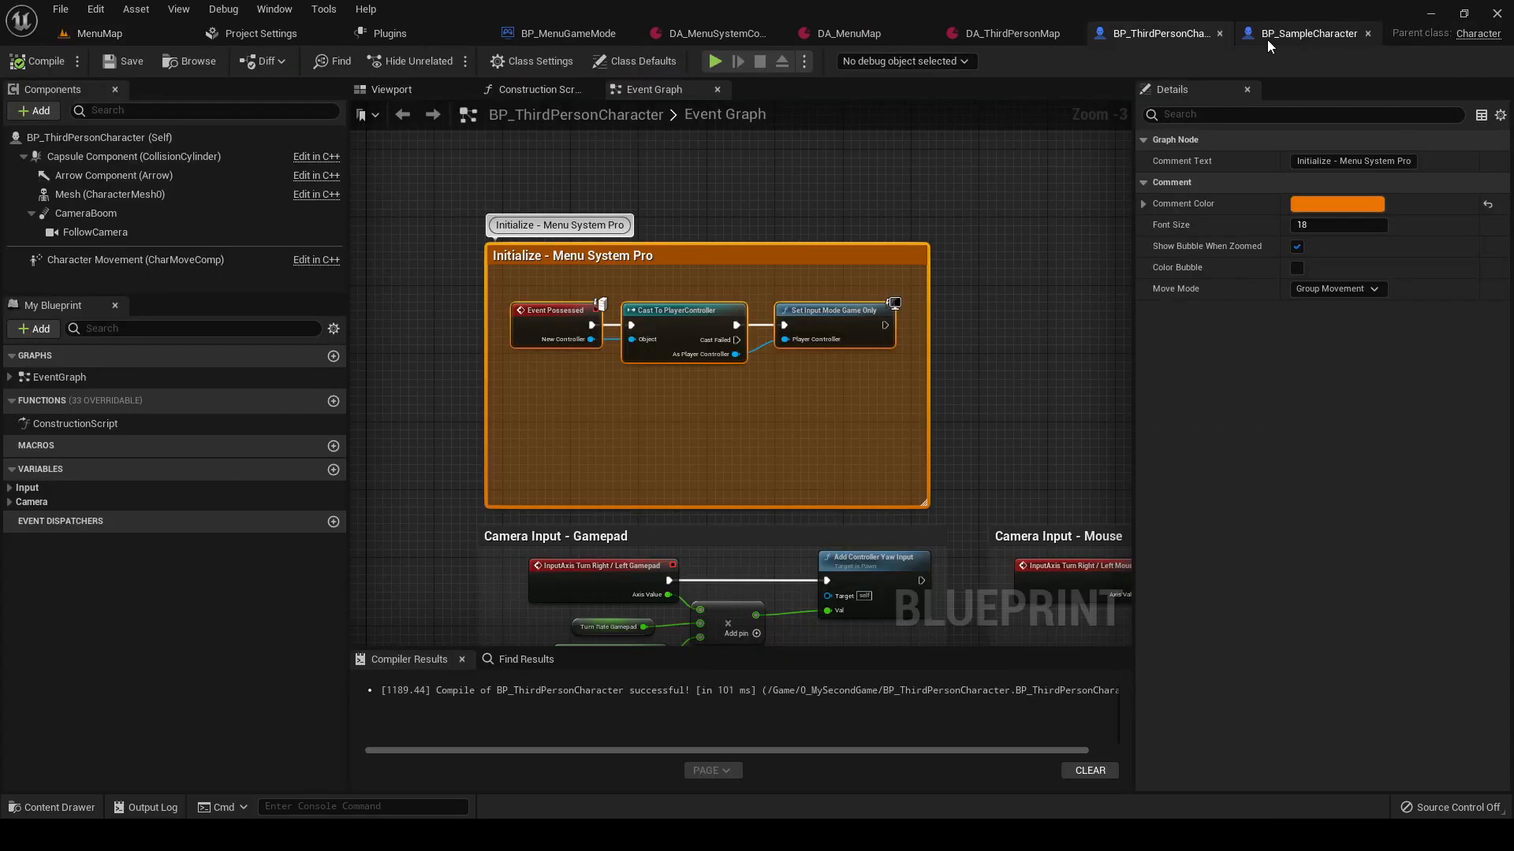
left_click(1287, 36)
scroll(962, 165, "down", 3)
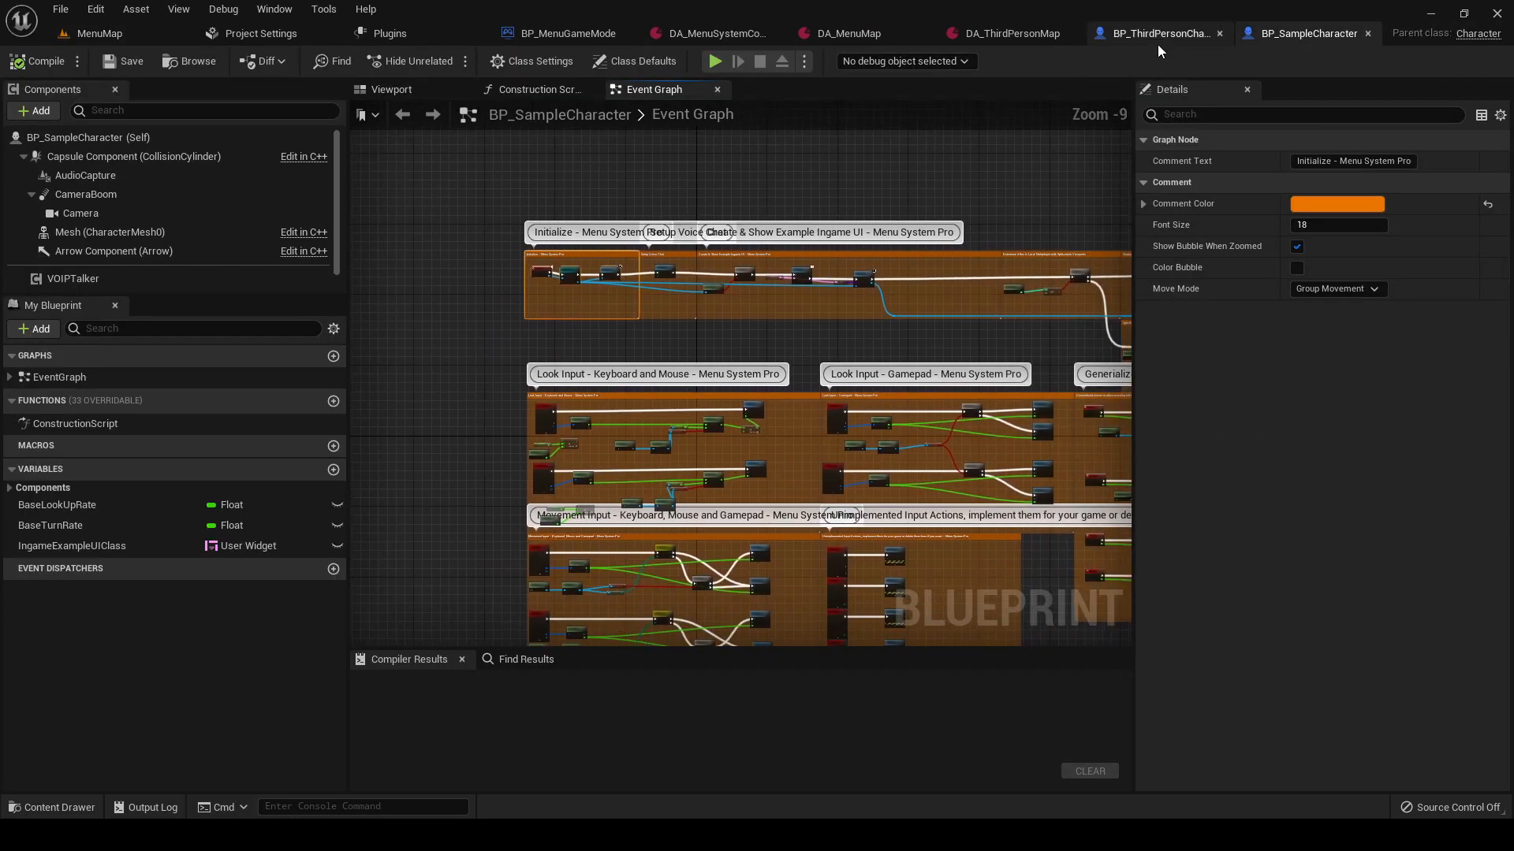
left_click(1157, 33)
scroll(667, 271, "down", 3)
scroll(667, 271, "down", 1)
left_click_drag(768, 515, 503, 153)
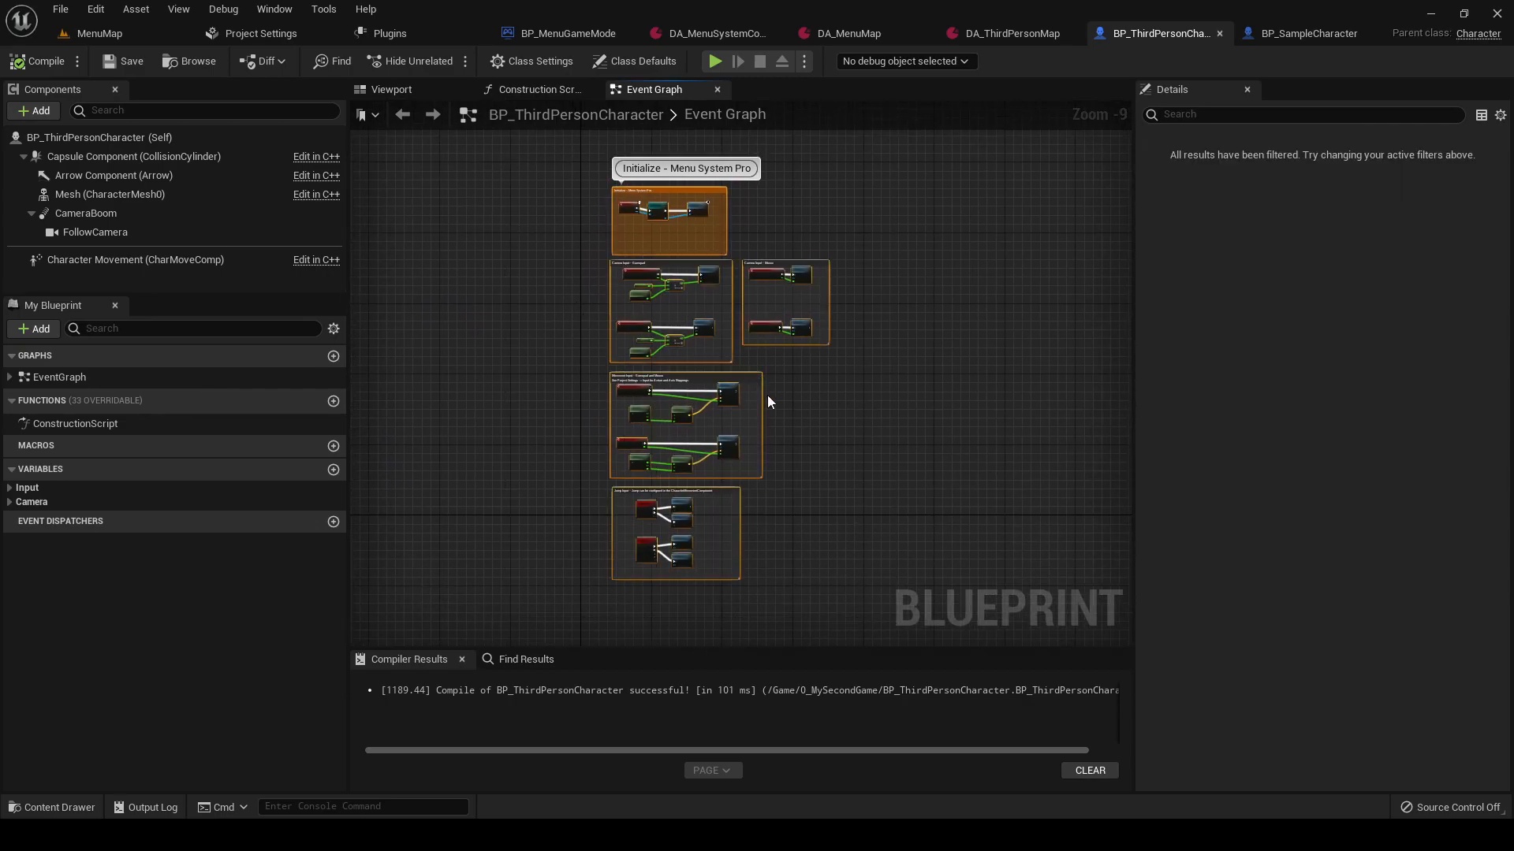
key("Delete")
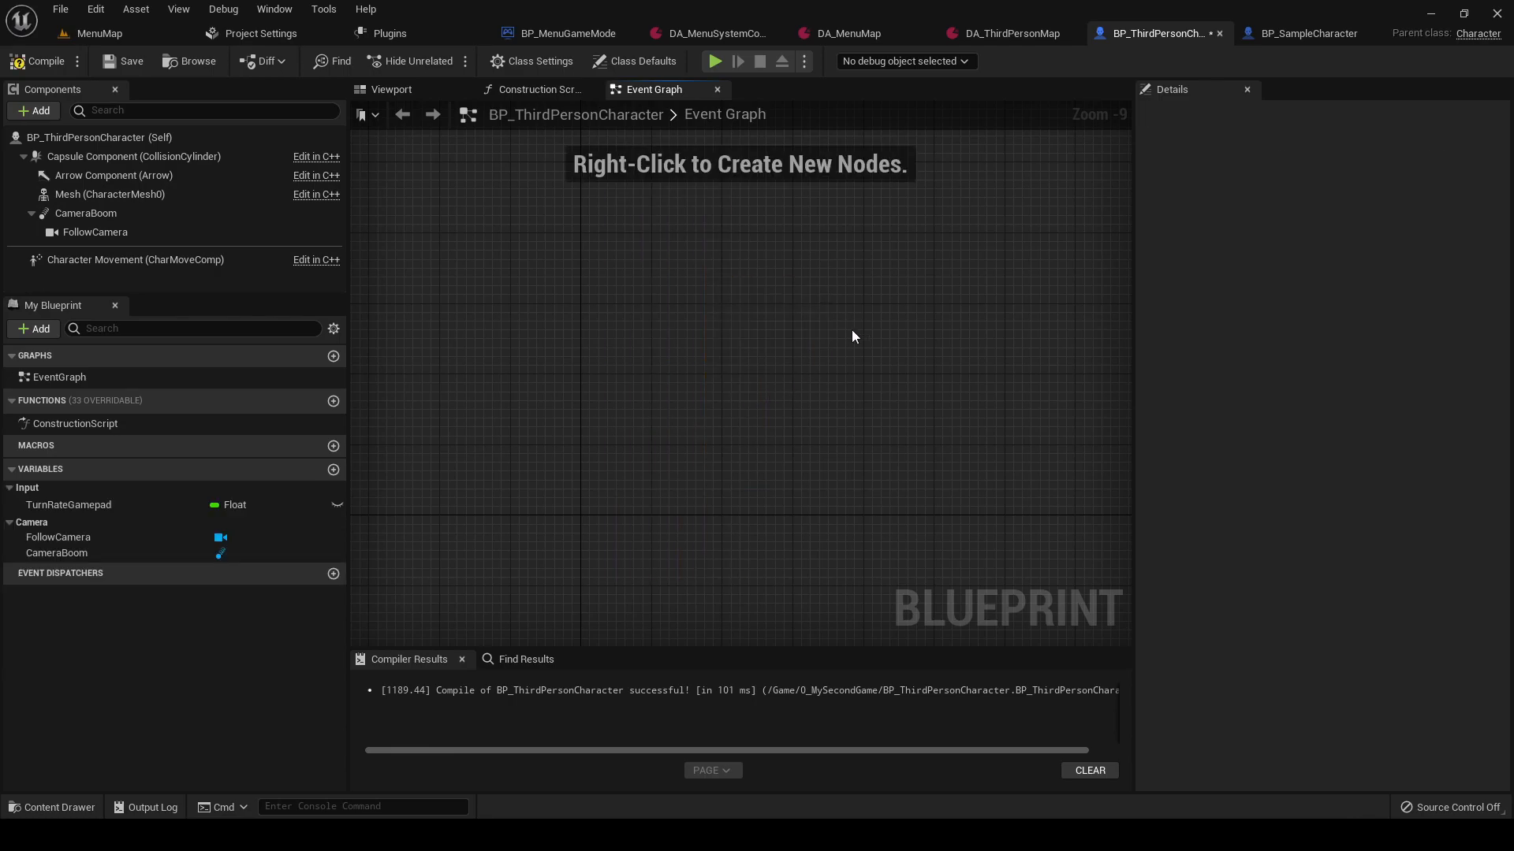
- Copy all nodes from BP_SampleCharacter's event graph into BP_ThirdPersonCharacter's event graph, leaving the unresolved function references at Do Nothing
left_click(1294, 36)
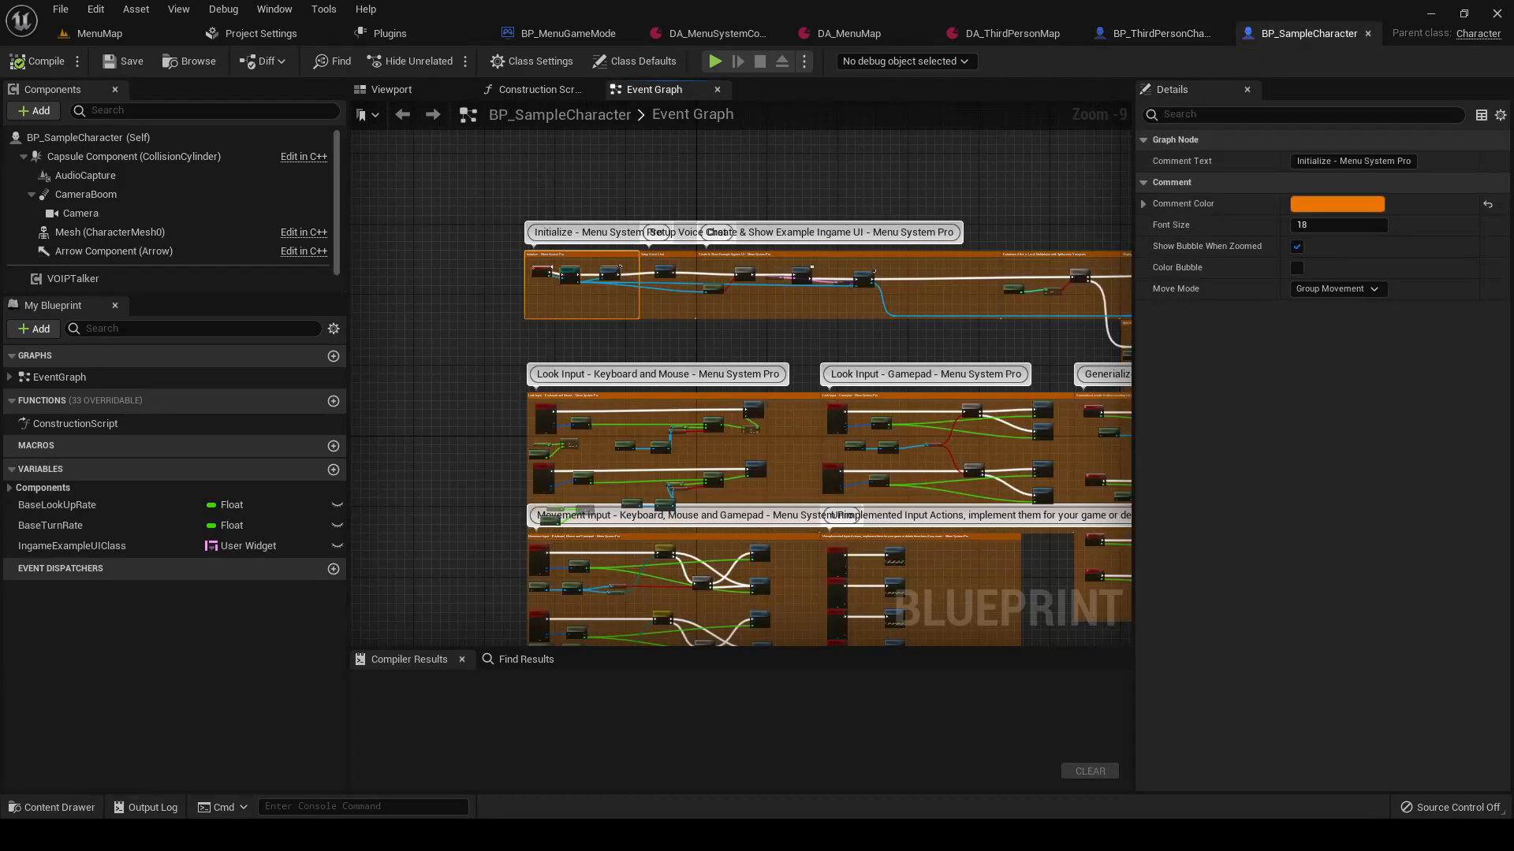
scroll(639, 231, "down", 3)
left_click(508, 225)
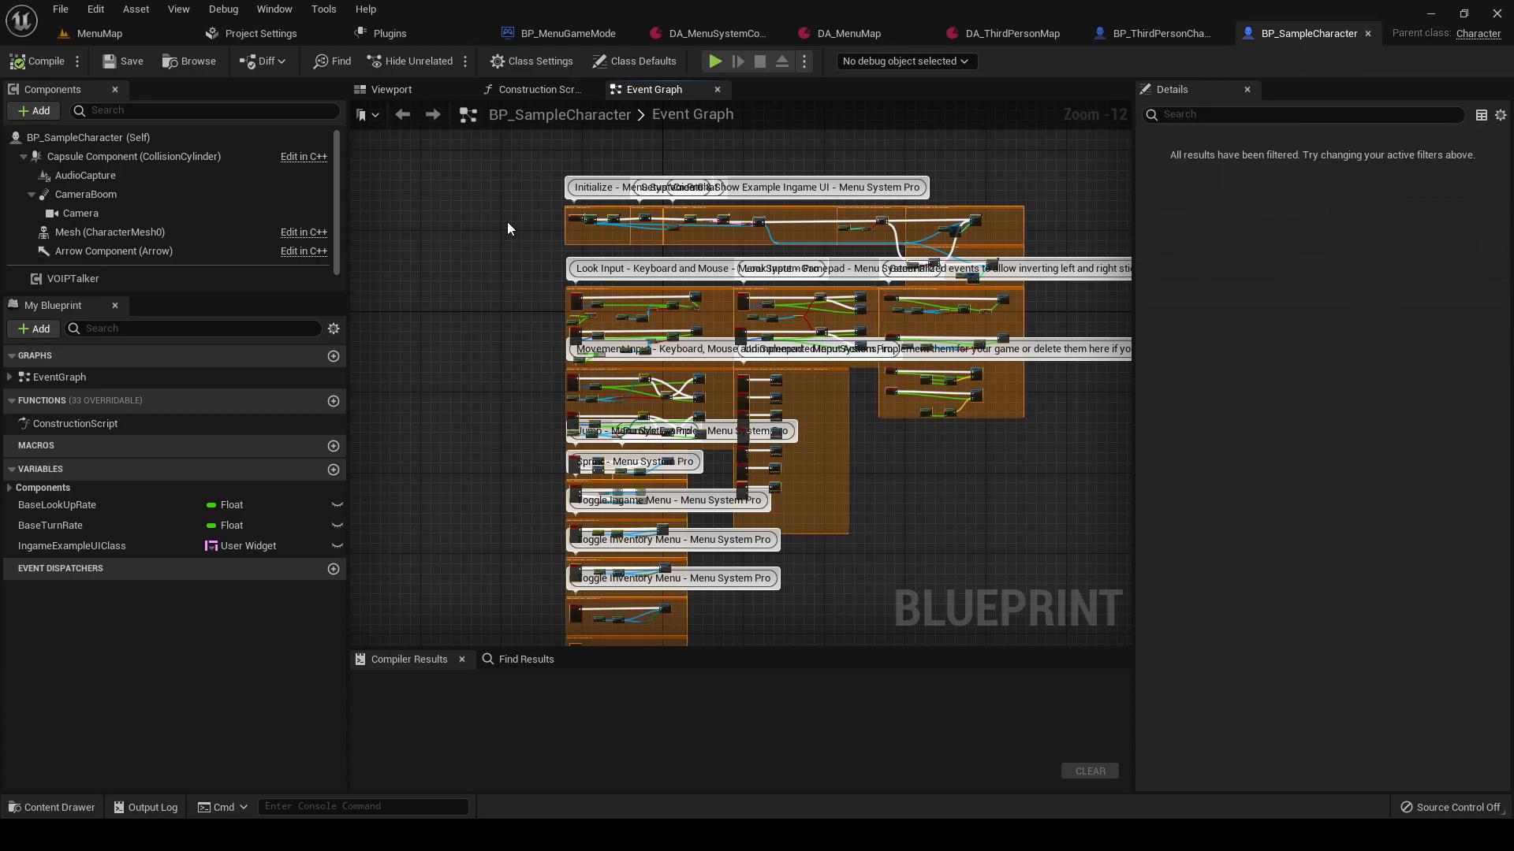
left_click_drag(484, 173, 924, 528)
left_click(1175, 35)
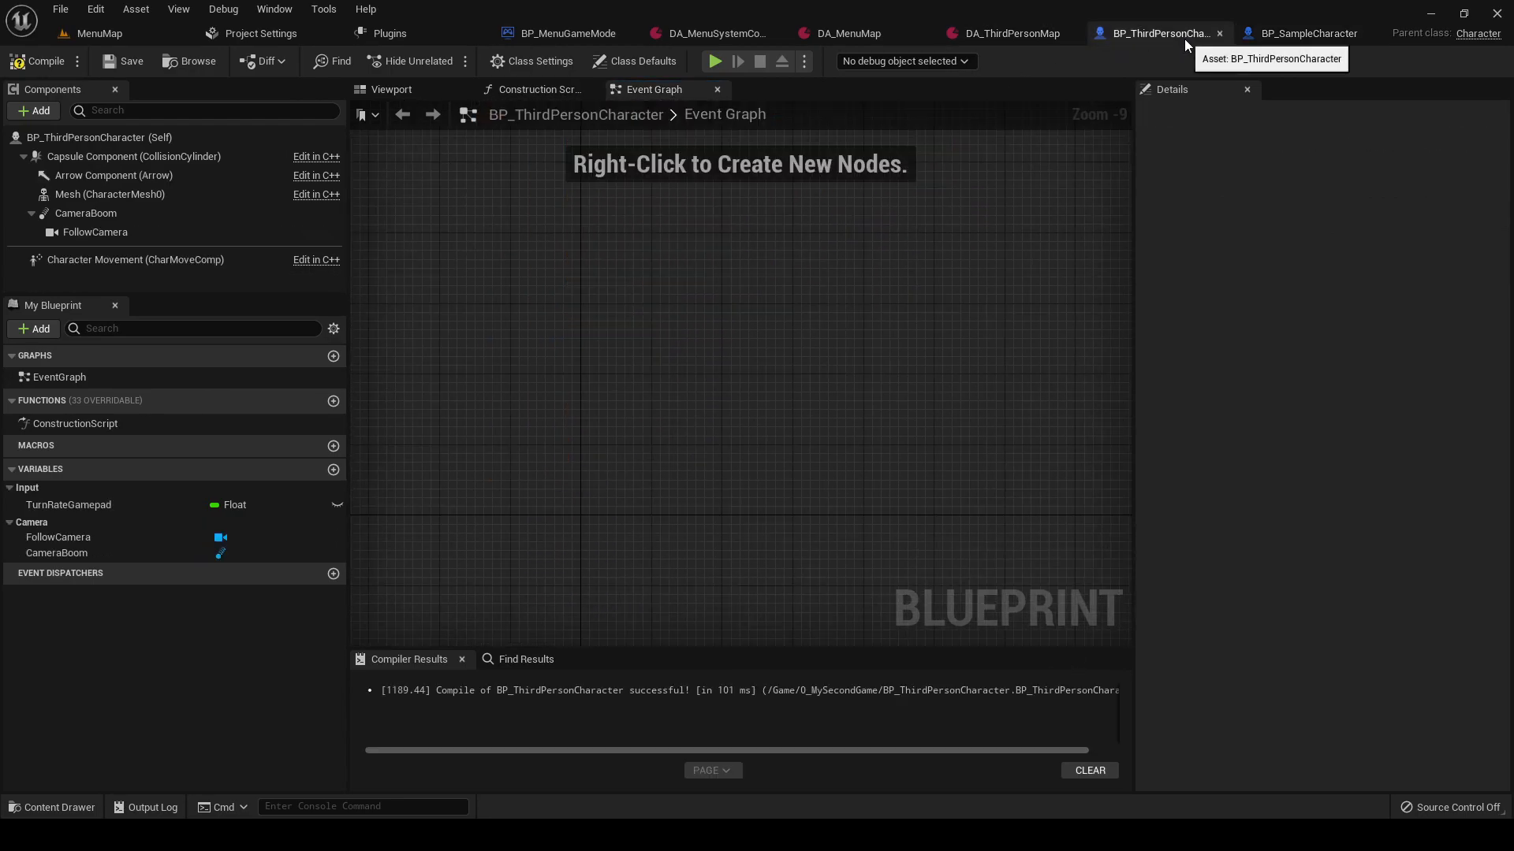
key("ctrl+v")
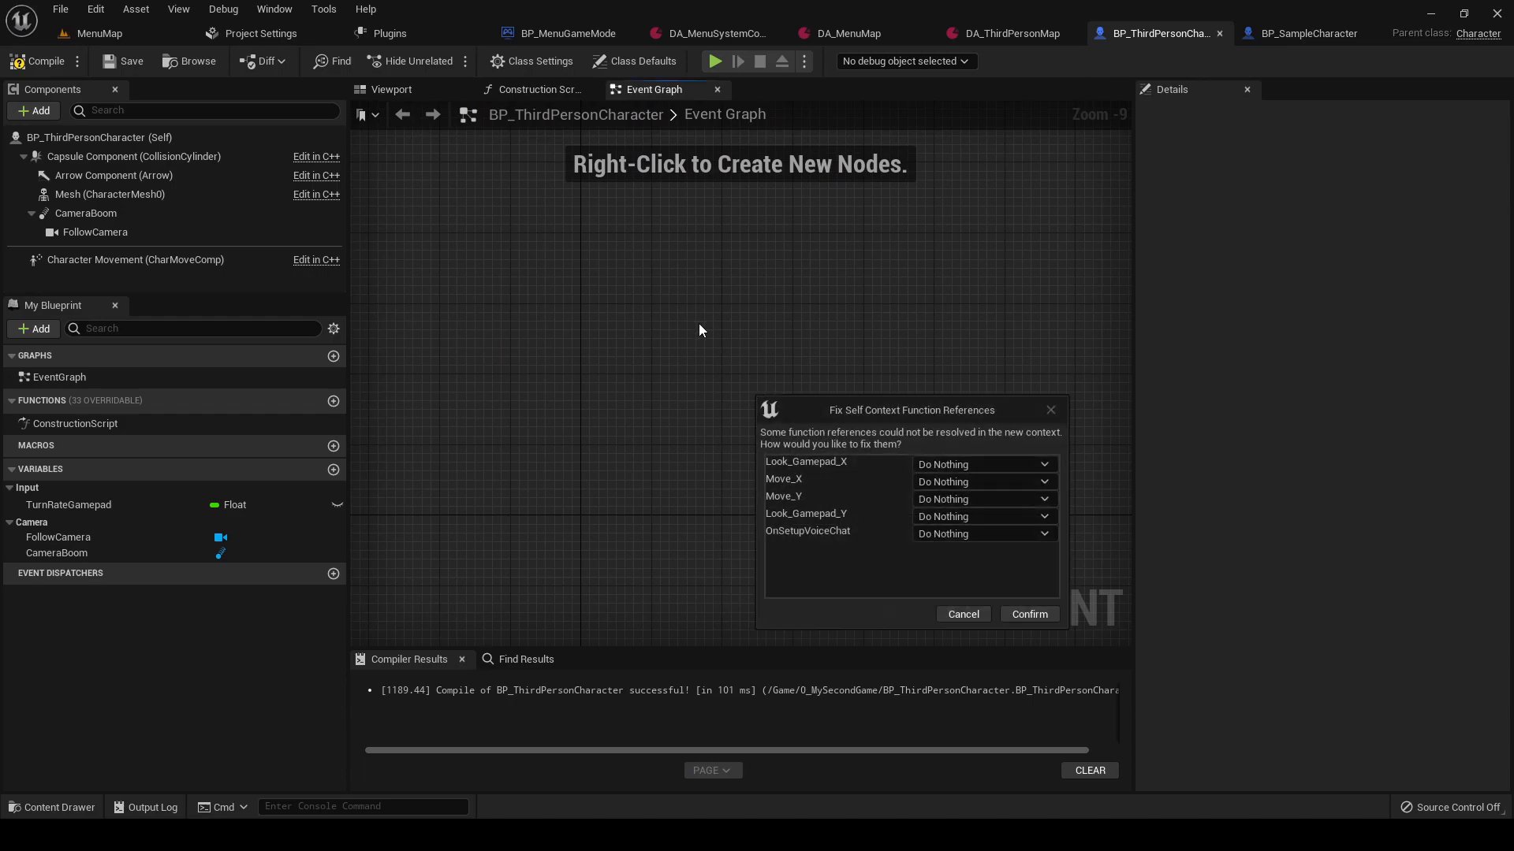
left_click(1013, 614)
right_click_drag(706, 332, 836, 597)
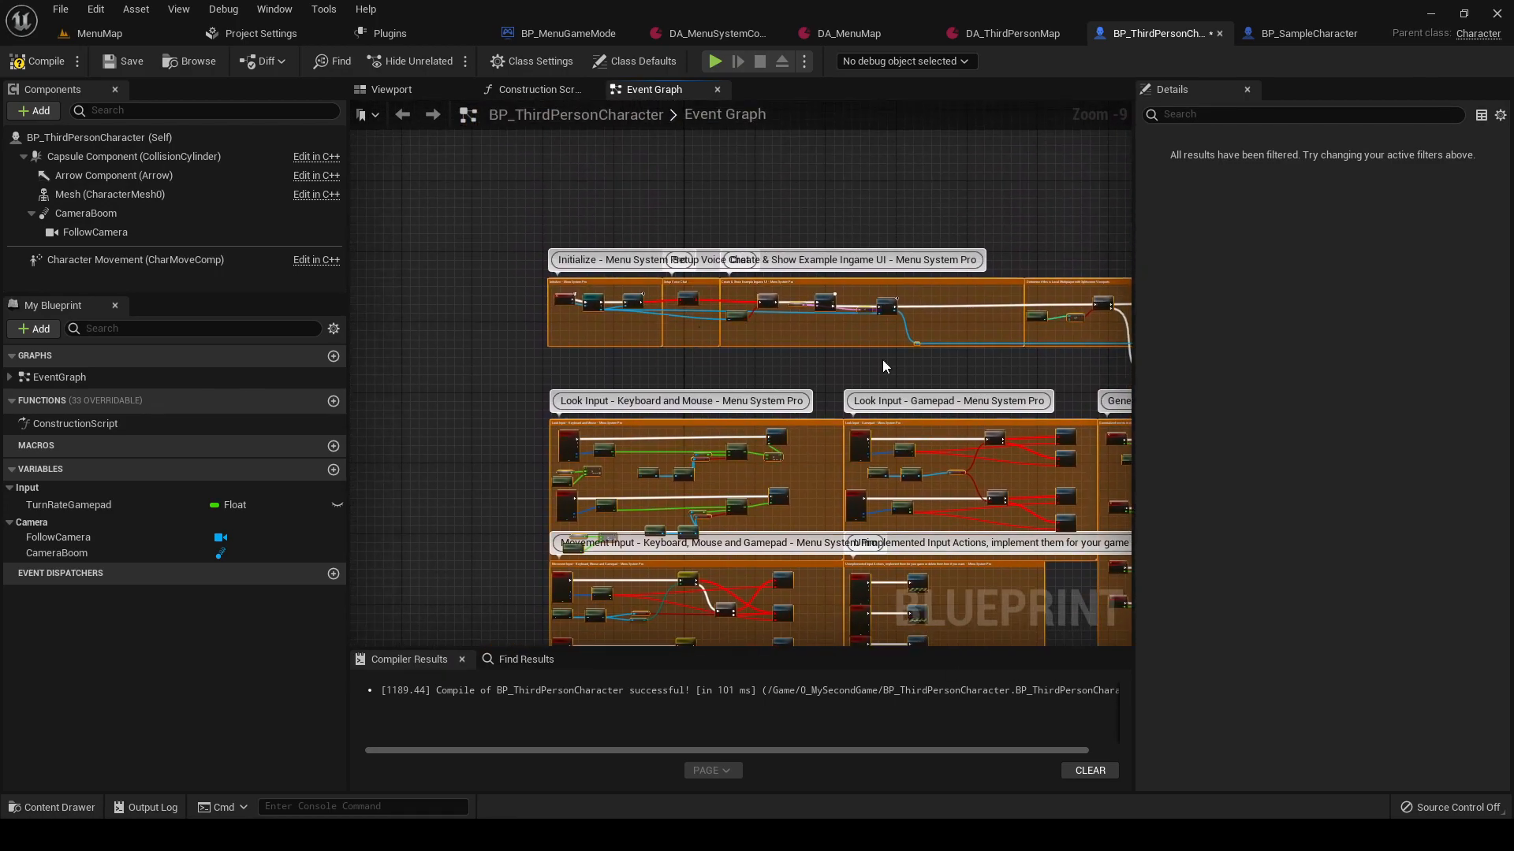
- Compile BP_ThirdPersonCharacter, create the missing IngameExampleUIClass variable from its erroring node, and compile again
scroll(656, 347, "up", 4)
scroll(690, 437, "up", 1)
right_click_drag(700, 305, 688, 504)
left_click(35, 62)
left_click(473, 692)
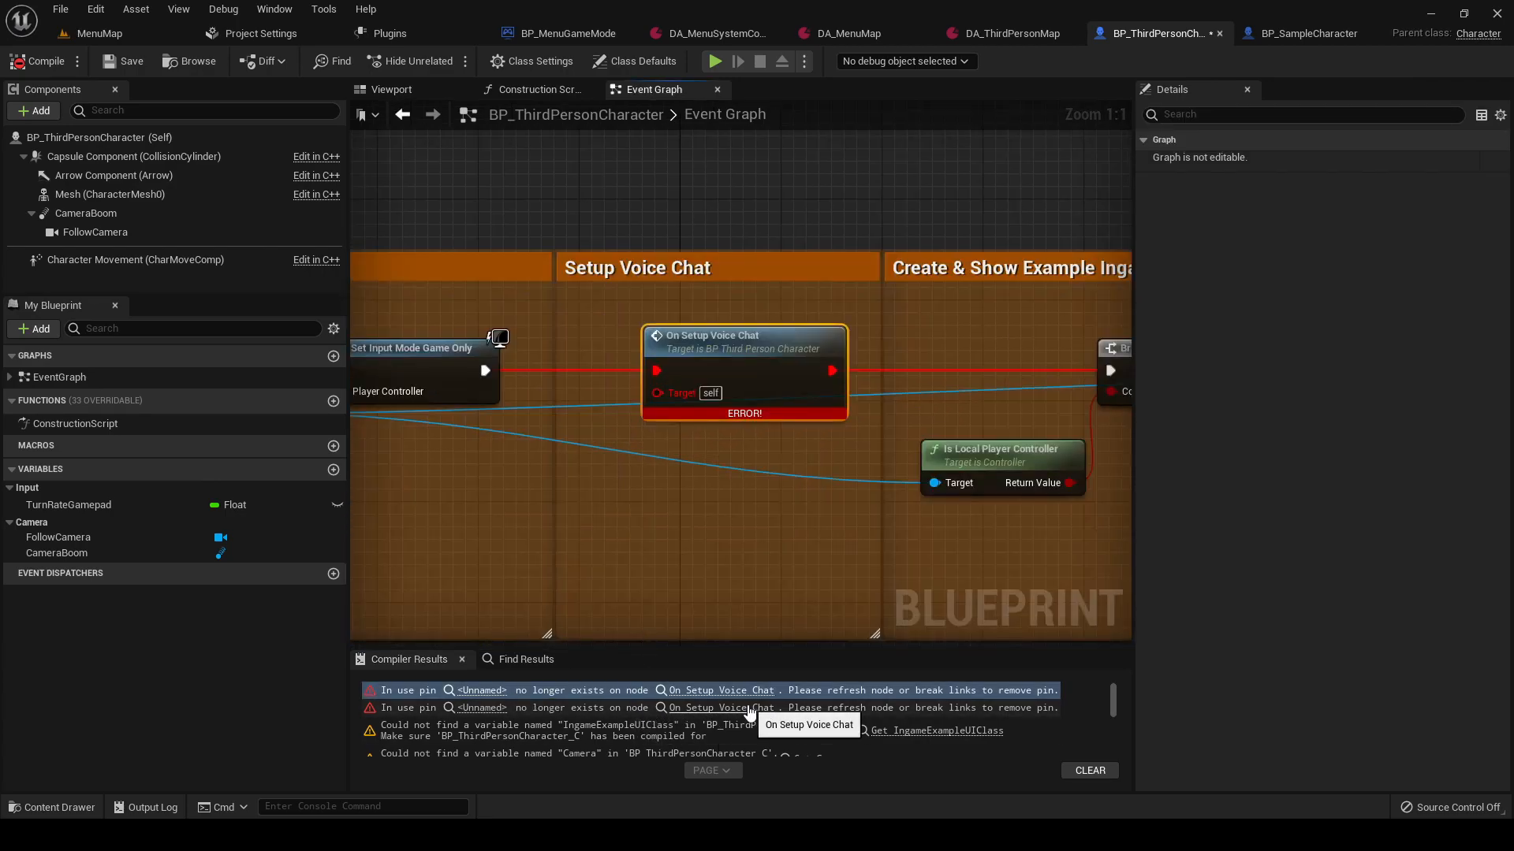
left_click(768, 709)
left_click(934, 736)
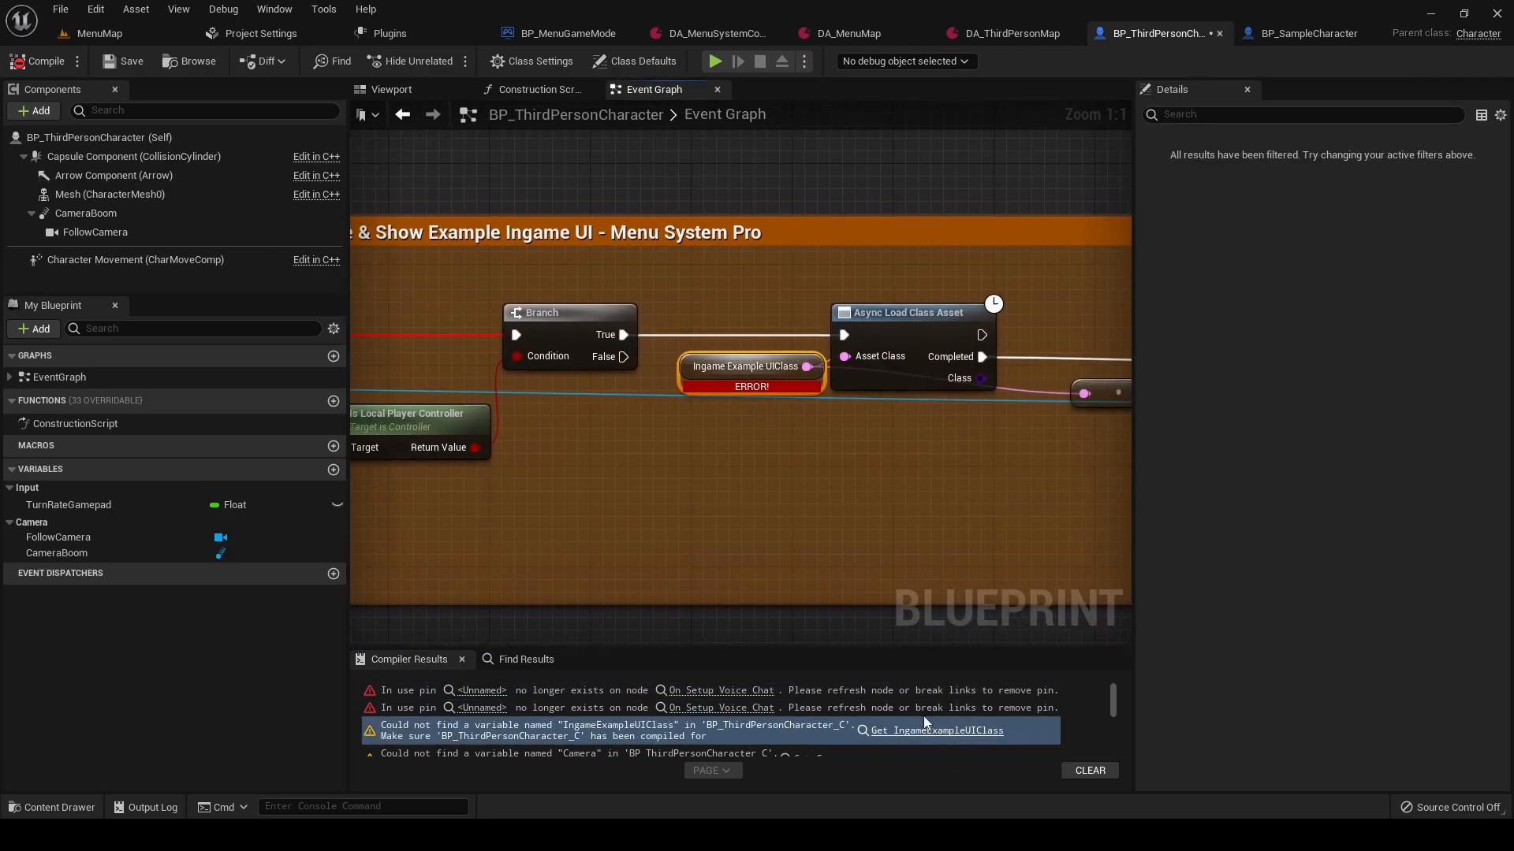
right_click(704, 385)
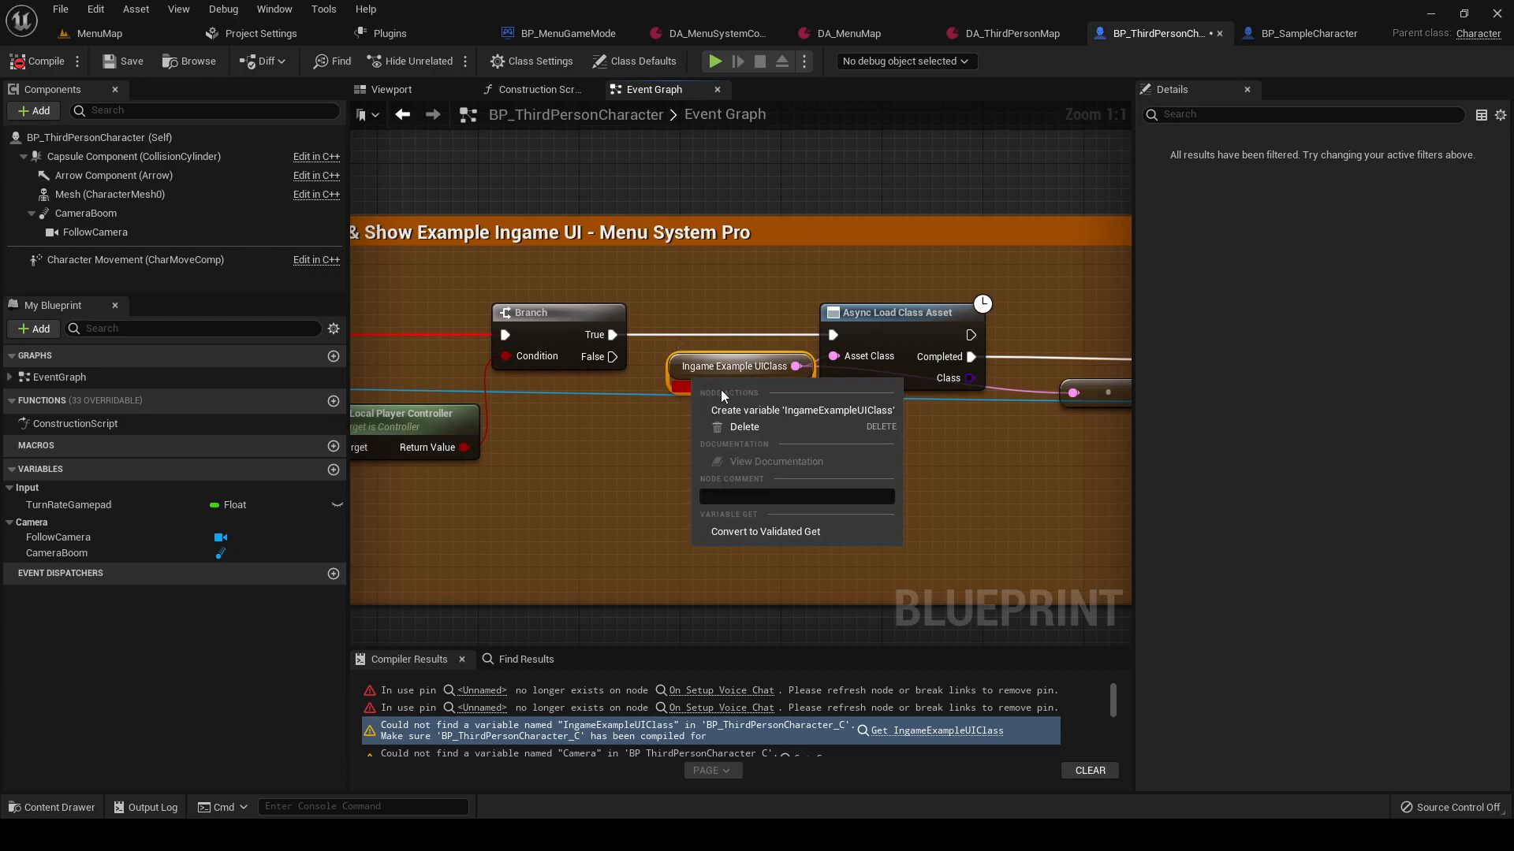
left_click(771, 410)
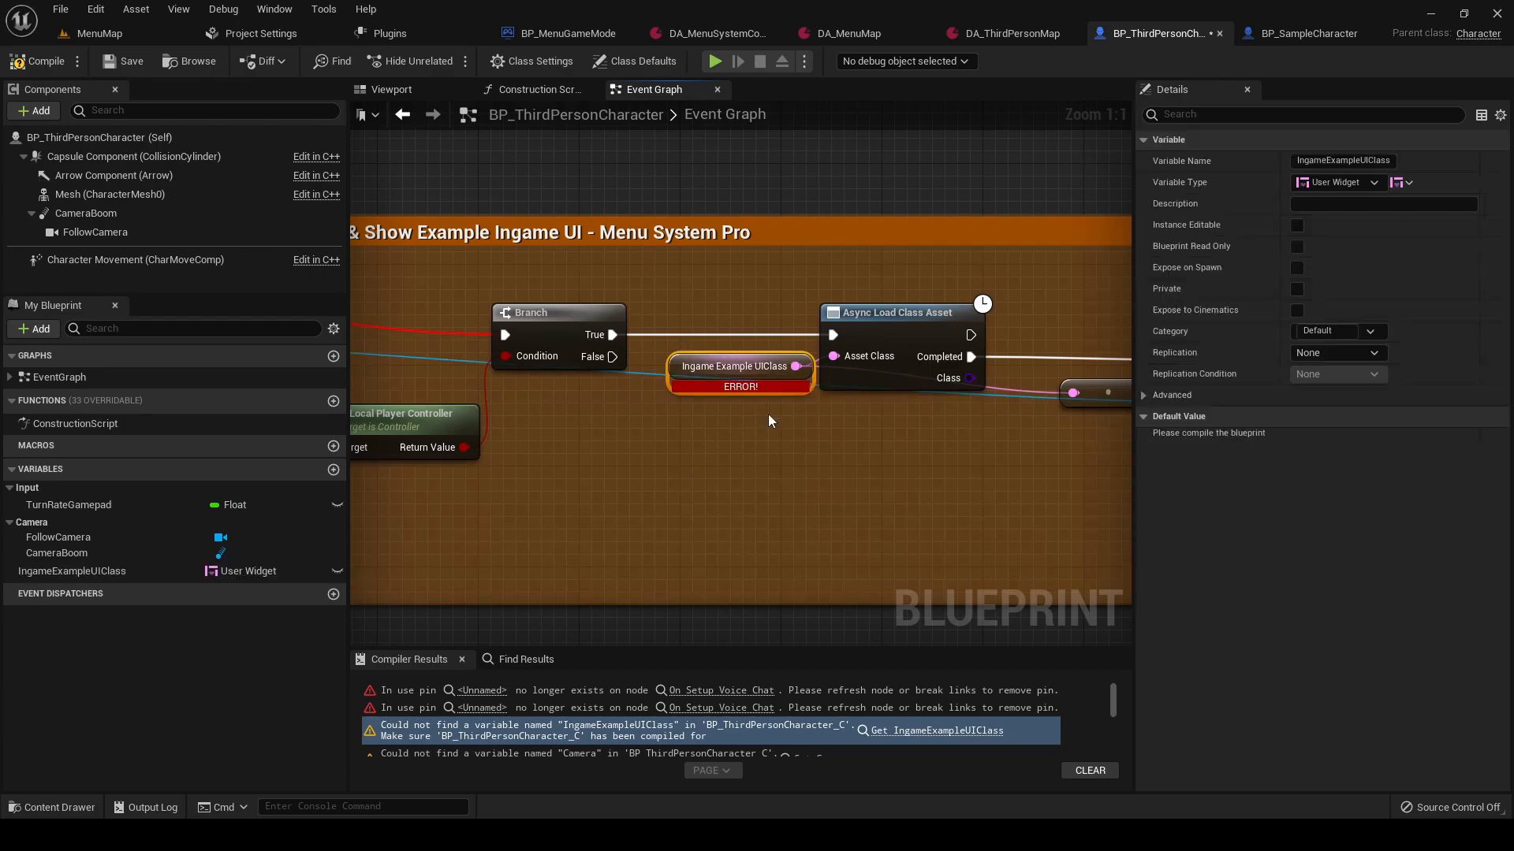
left_click(35, 61)
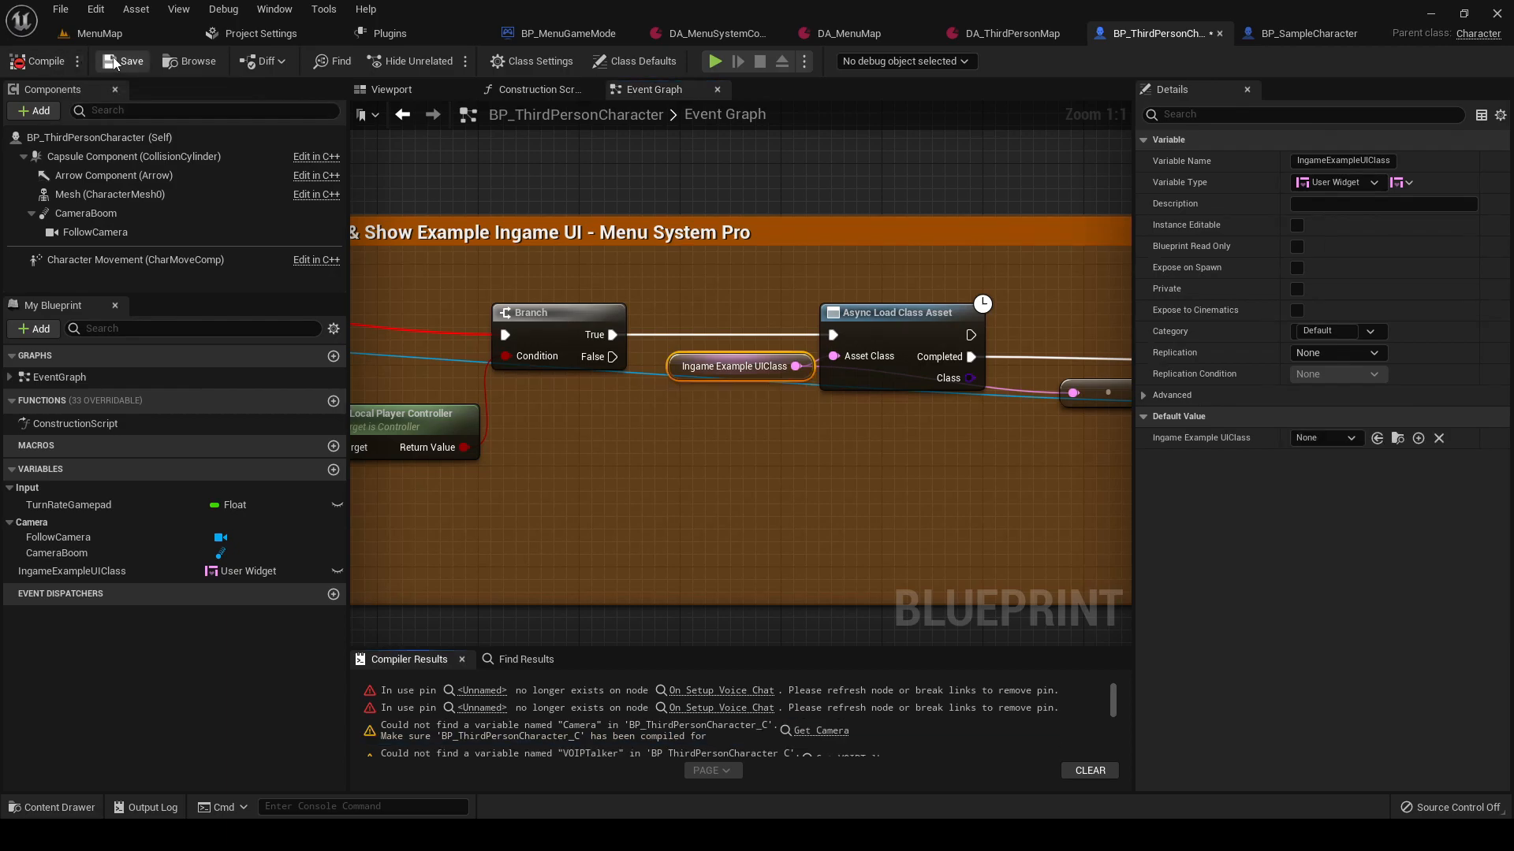
- Set the default value of the IngameExampleUIClass variable to WBP_IngameUI
scroll(738, 452, "down", 3)
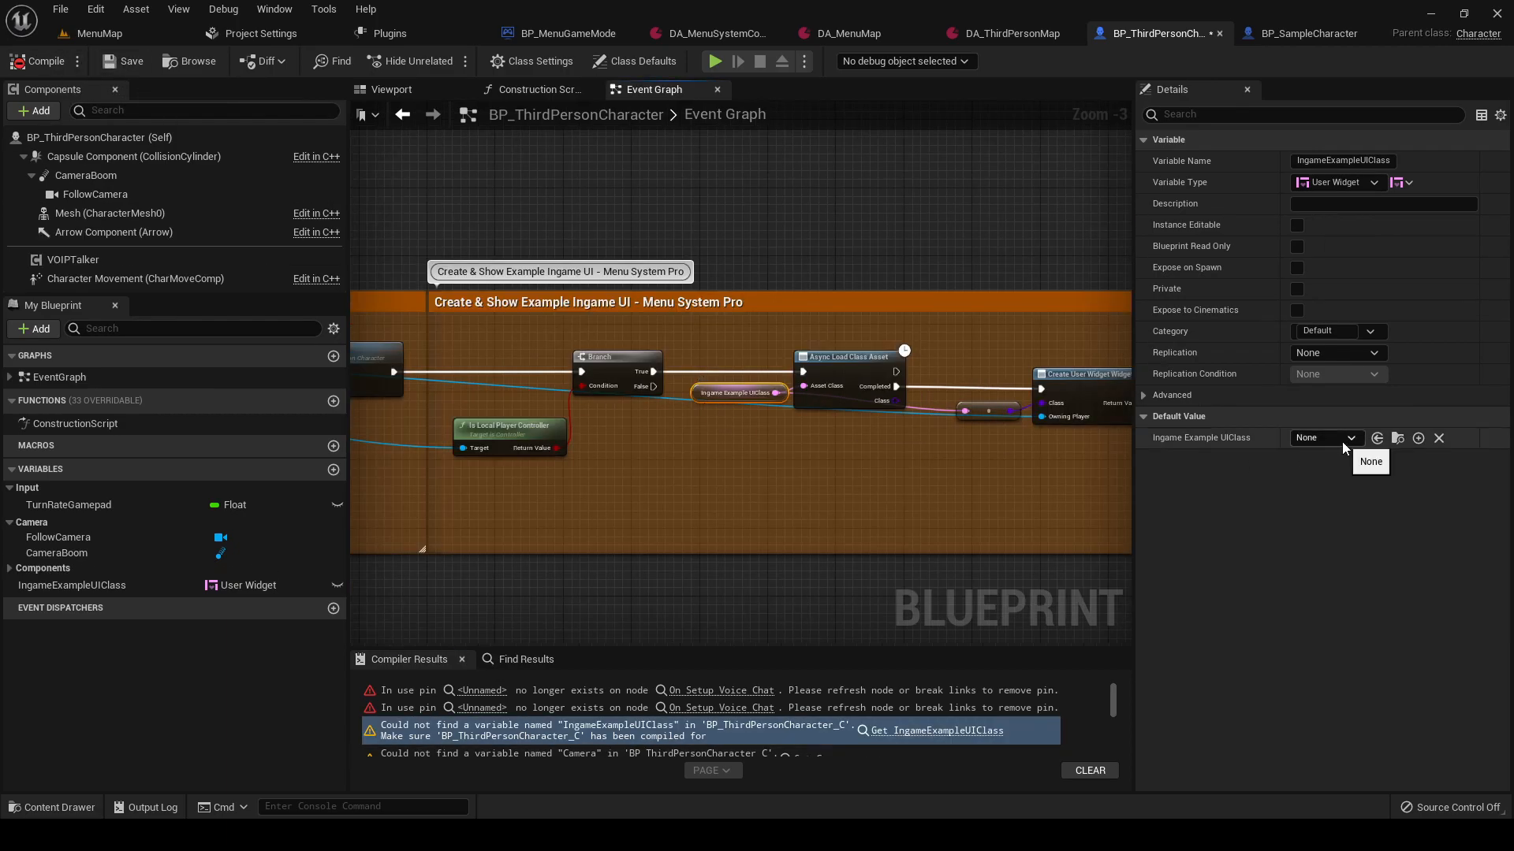
left_click(1342, 439)
type("ingame")
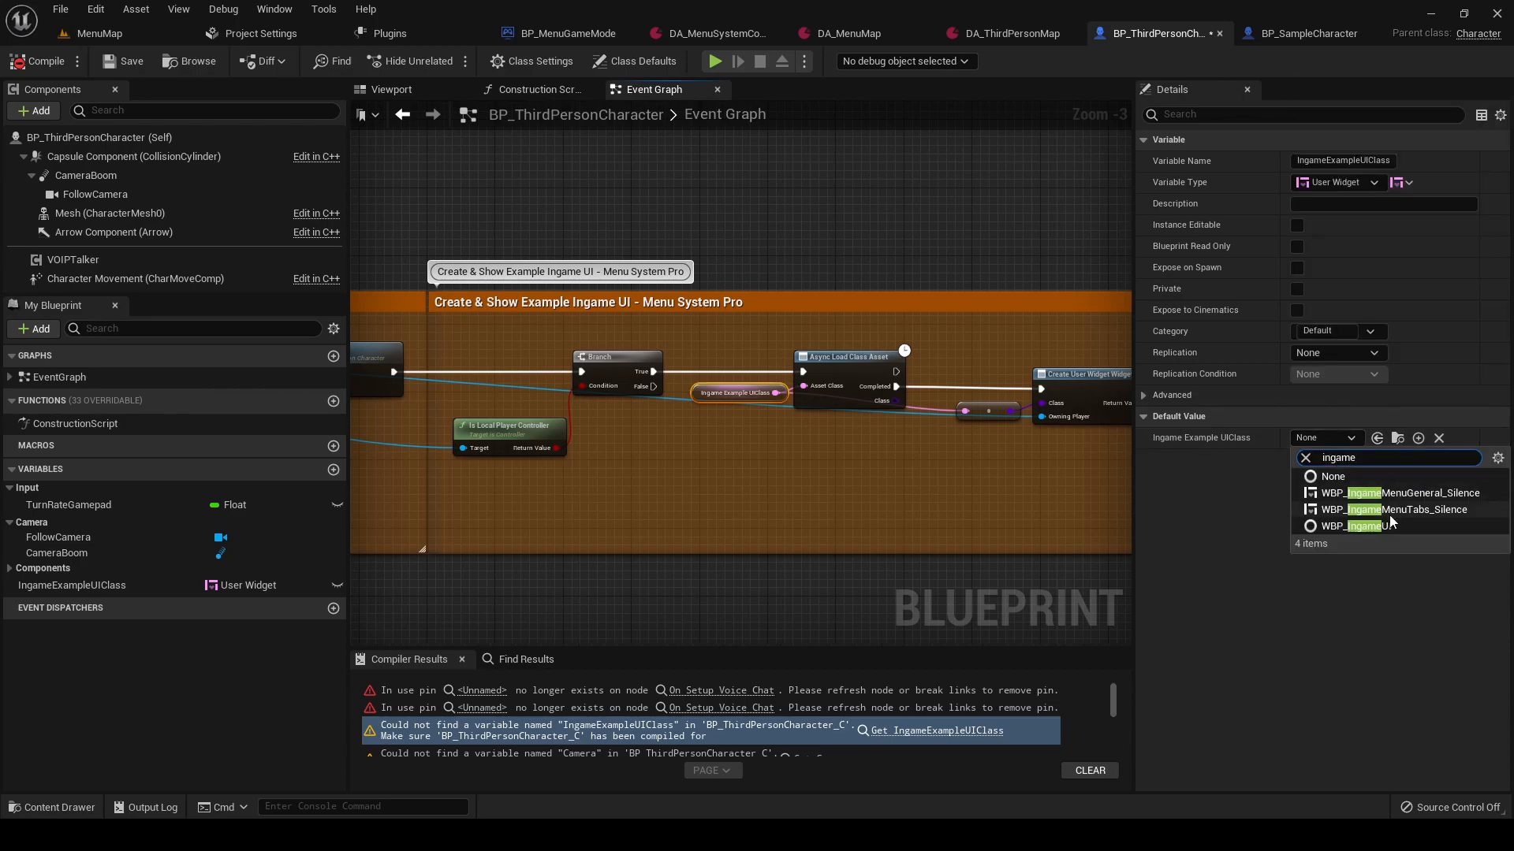
left_click(1385, 529)
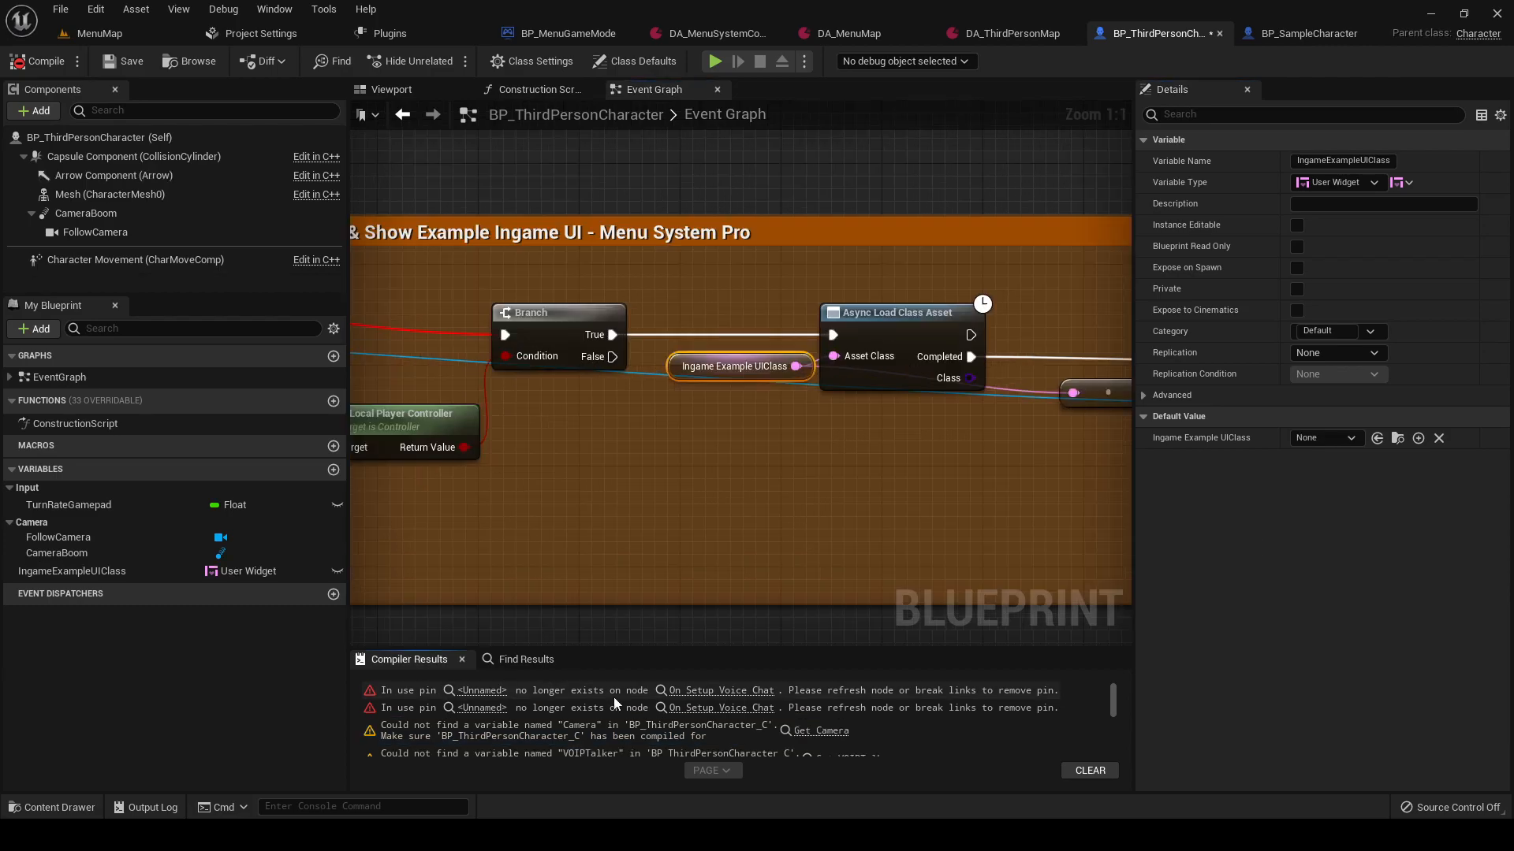
- Replace the erroring Camera node with a FollowCamera reference wired to Component To Attach To on Make VoiceSettings
left_click(820, 731)
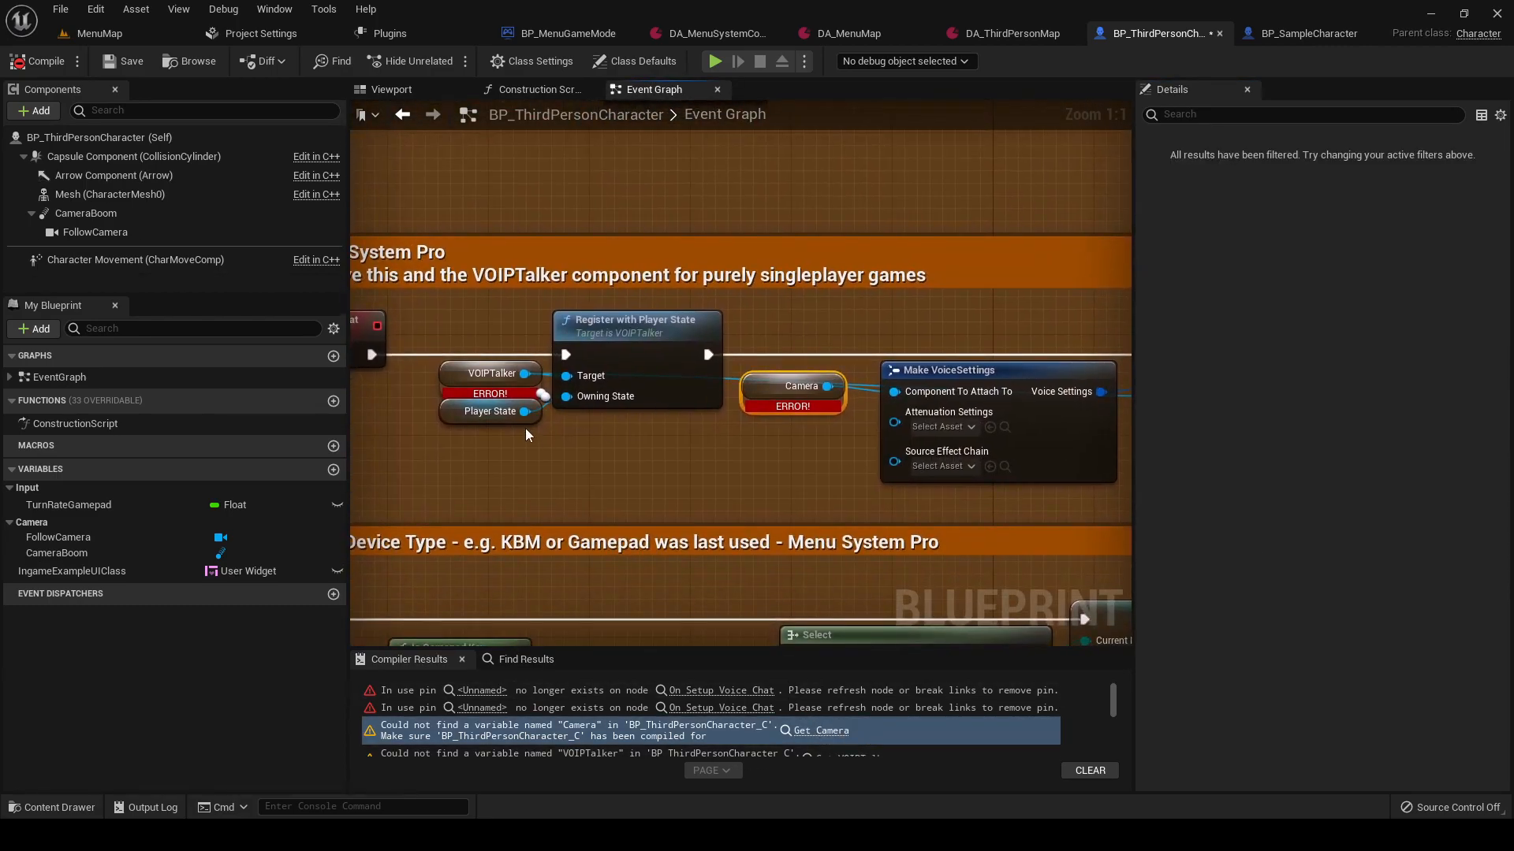
left_click_drag(91, 232, 792, 400)
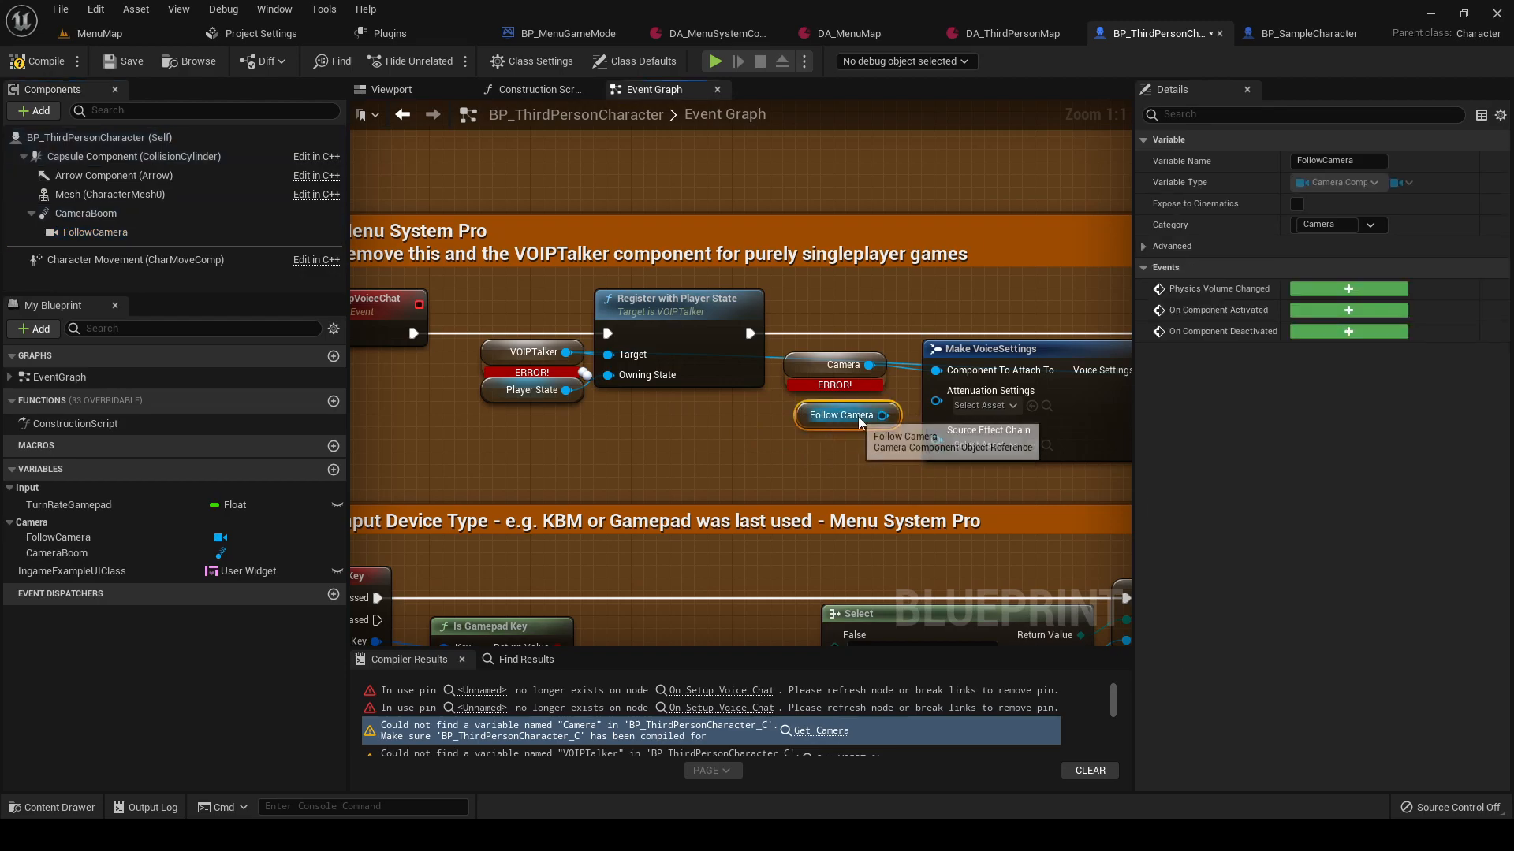
left_click_drag(883, 415, 940, 369)
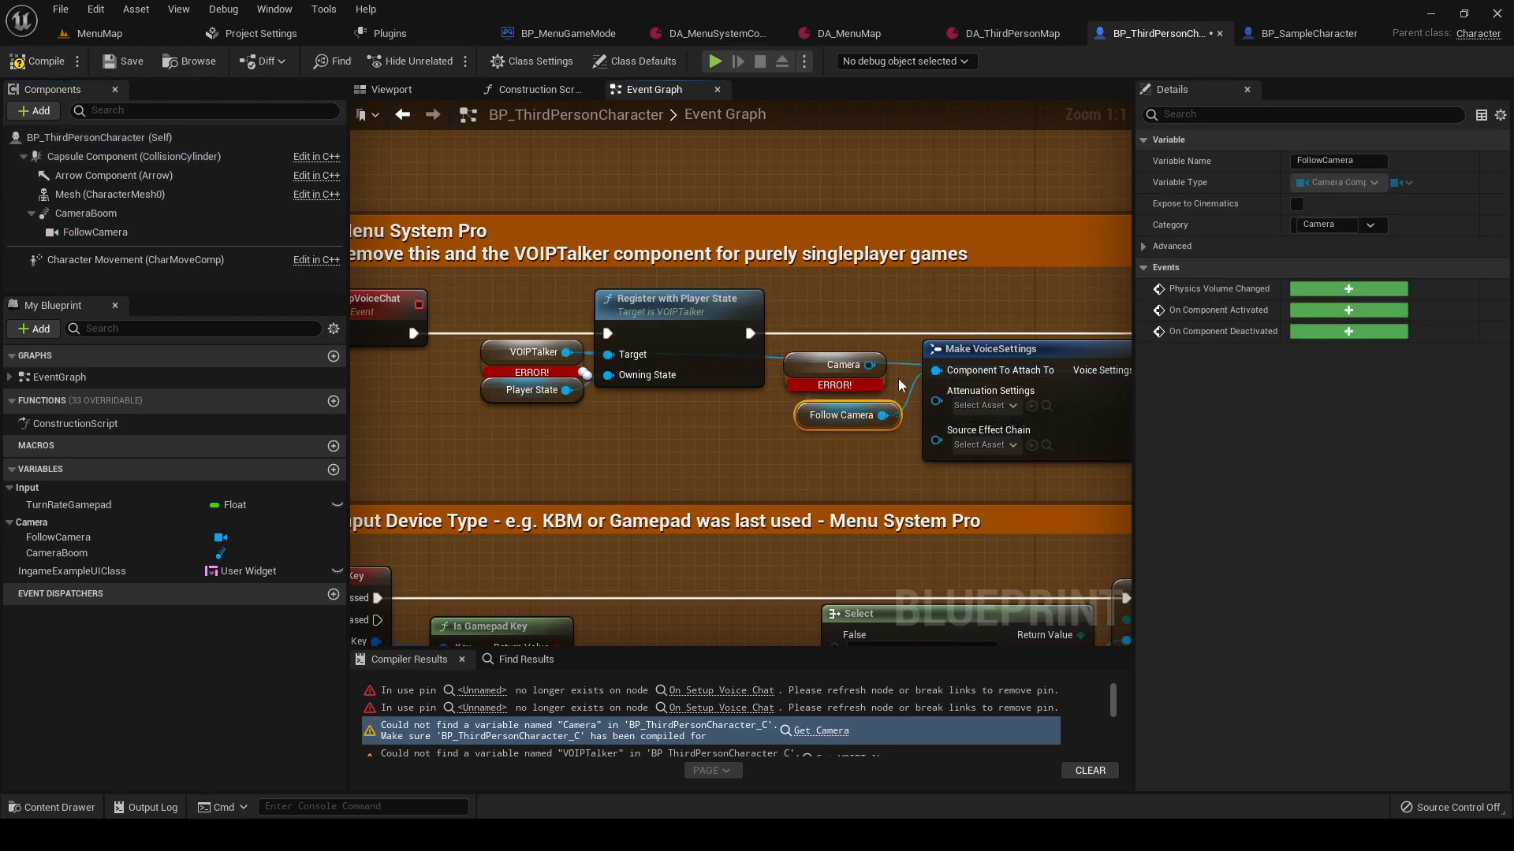
left_click(797, 372)
key("Delete")
left_click_drag(822, 420, 825, 383)
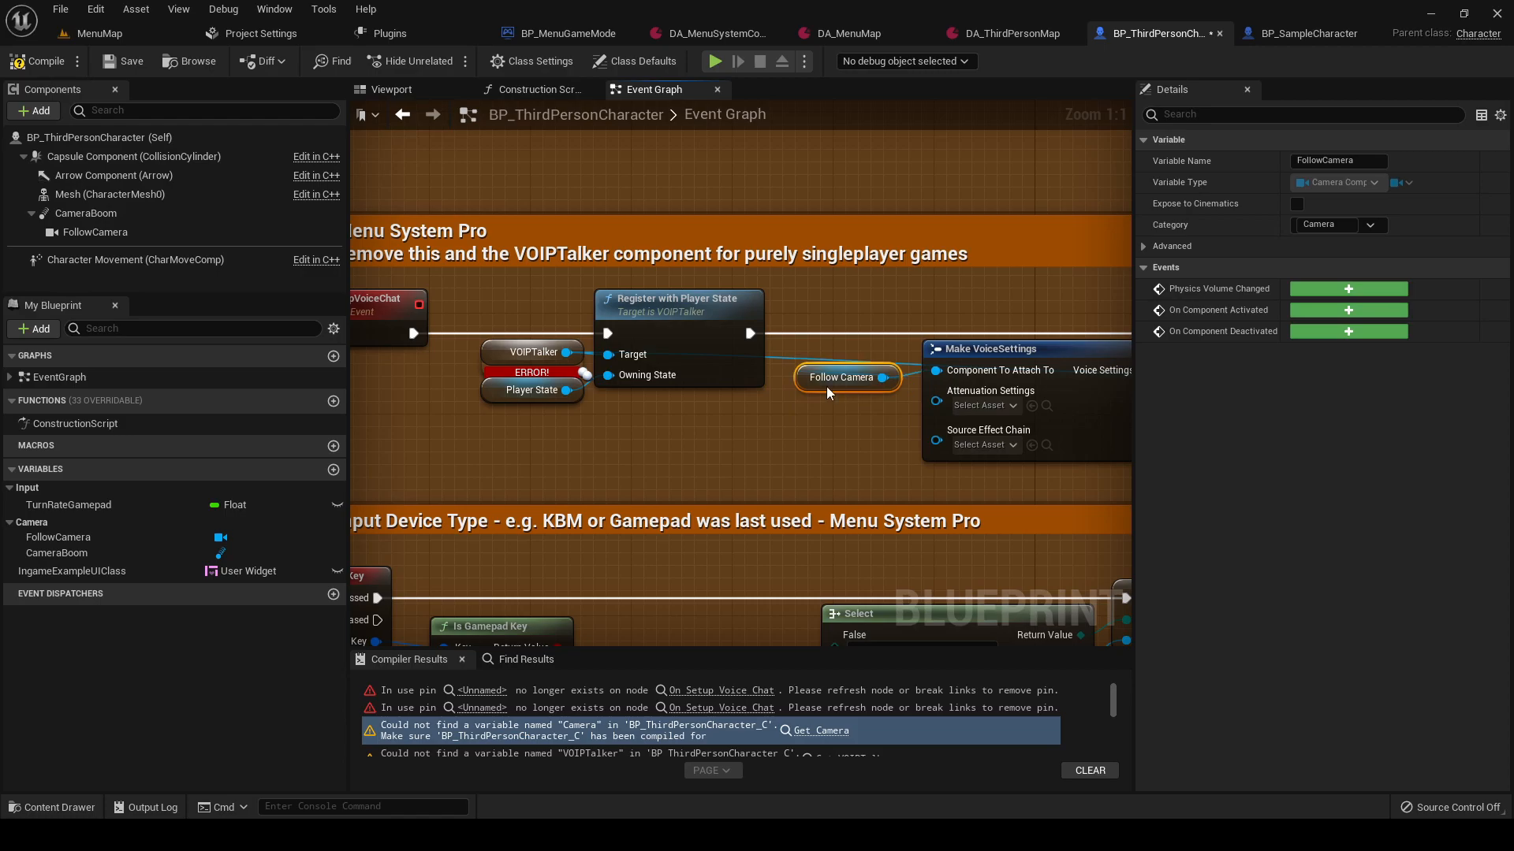
left_click(797, 443)
- Add a VOIPTalker component to BP_ThirdPersonCharacter for the VOIP nodes, then compile and save the blueprint
right_click_drag(624, 434, 765, 443)
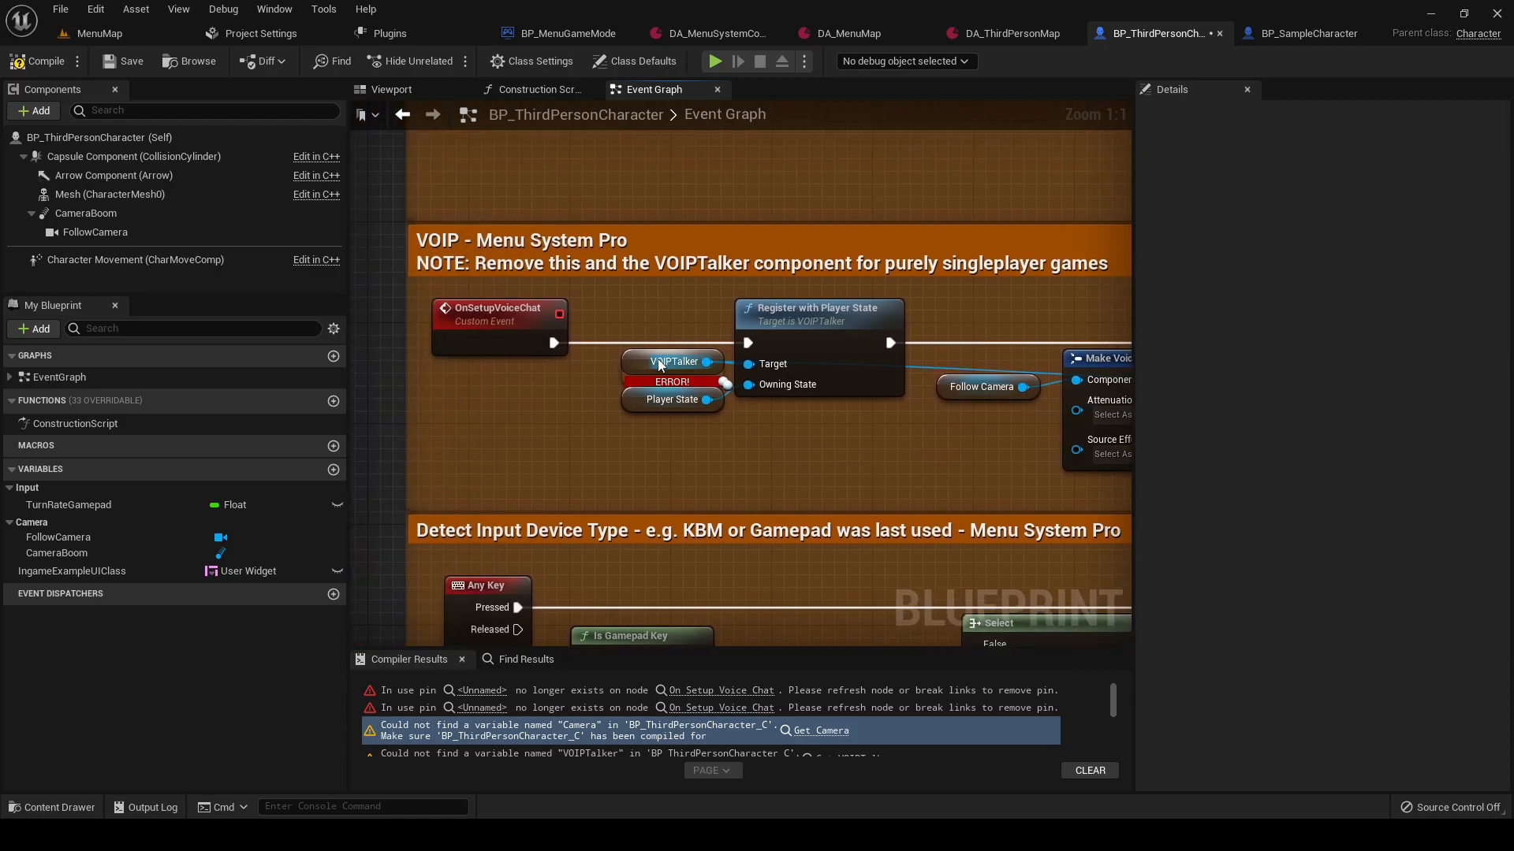
left_click(715, 351)
scroll(418, 466, "down", 3)
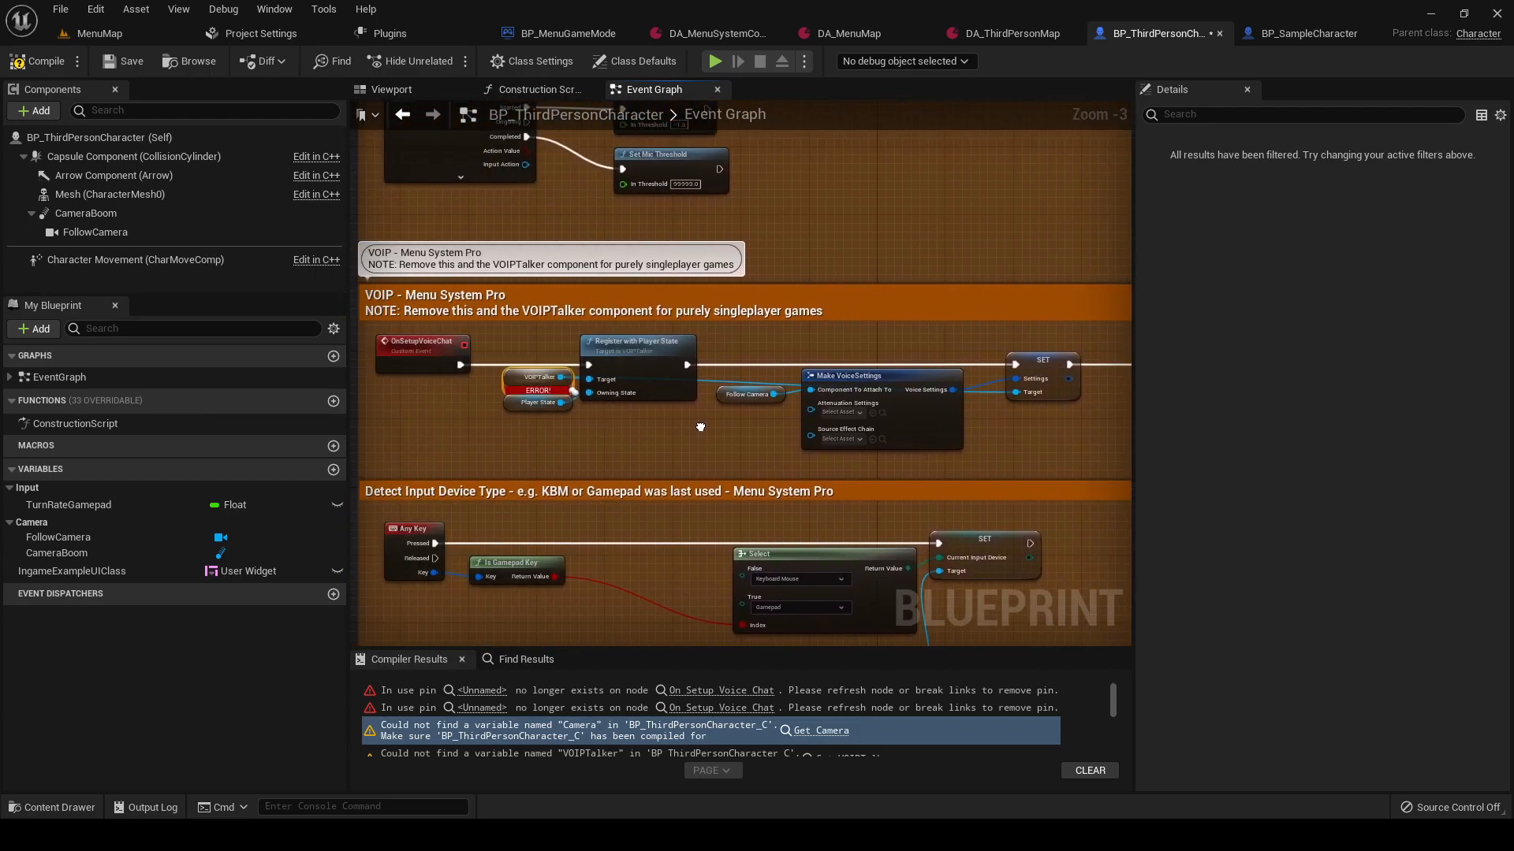
right_click_drag(700, 426, 971, 457)
scroll(760, 447, "up", 2)
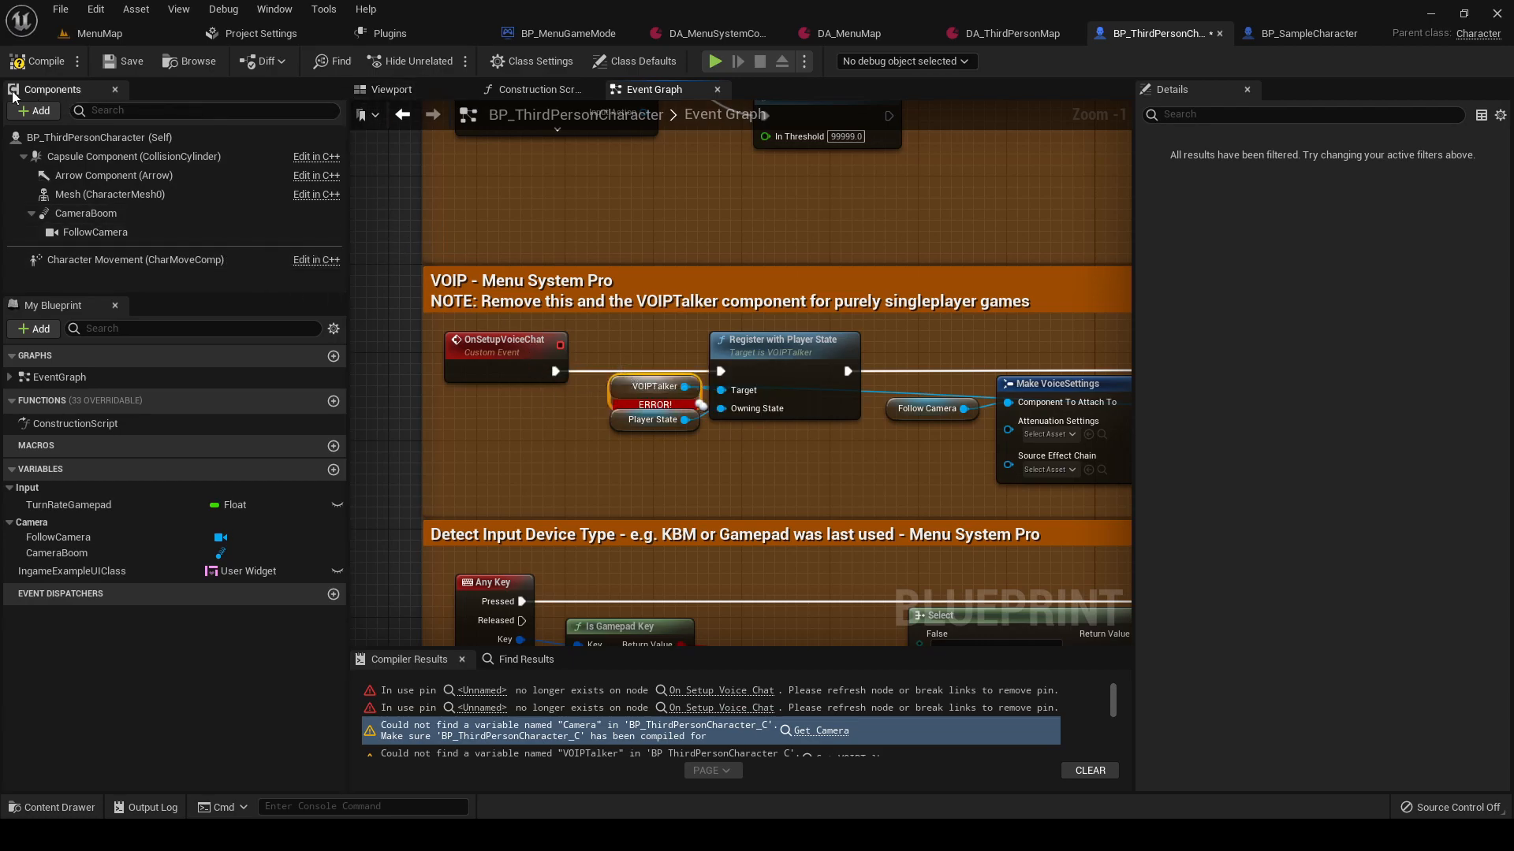
left_click(35, 110)
type("voipl")
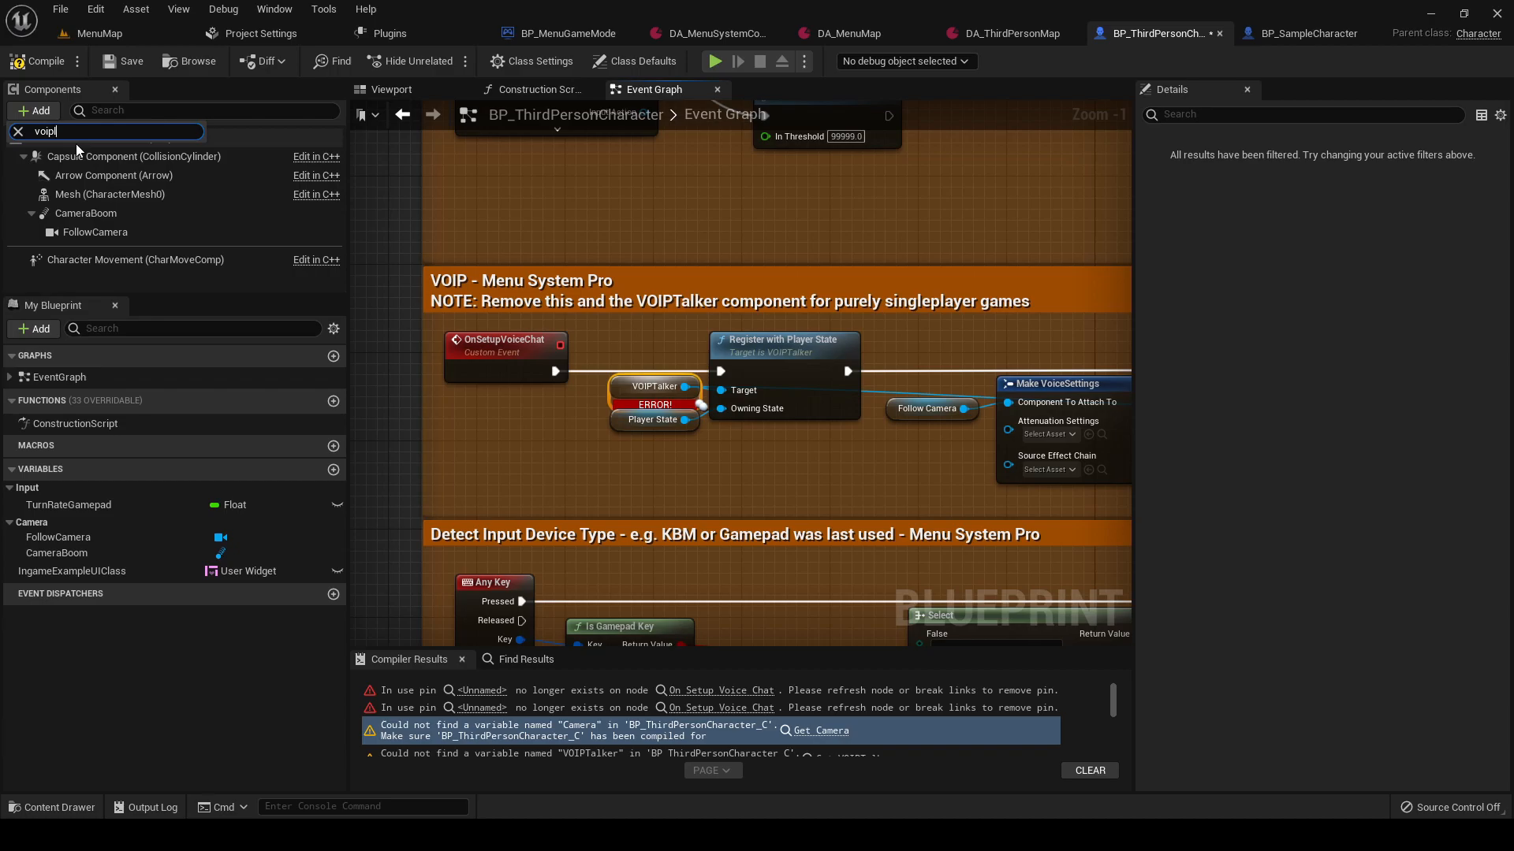
key("BackSpace")
left_click(109, 161)
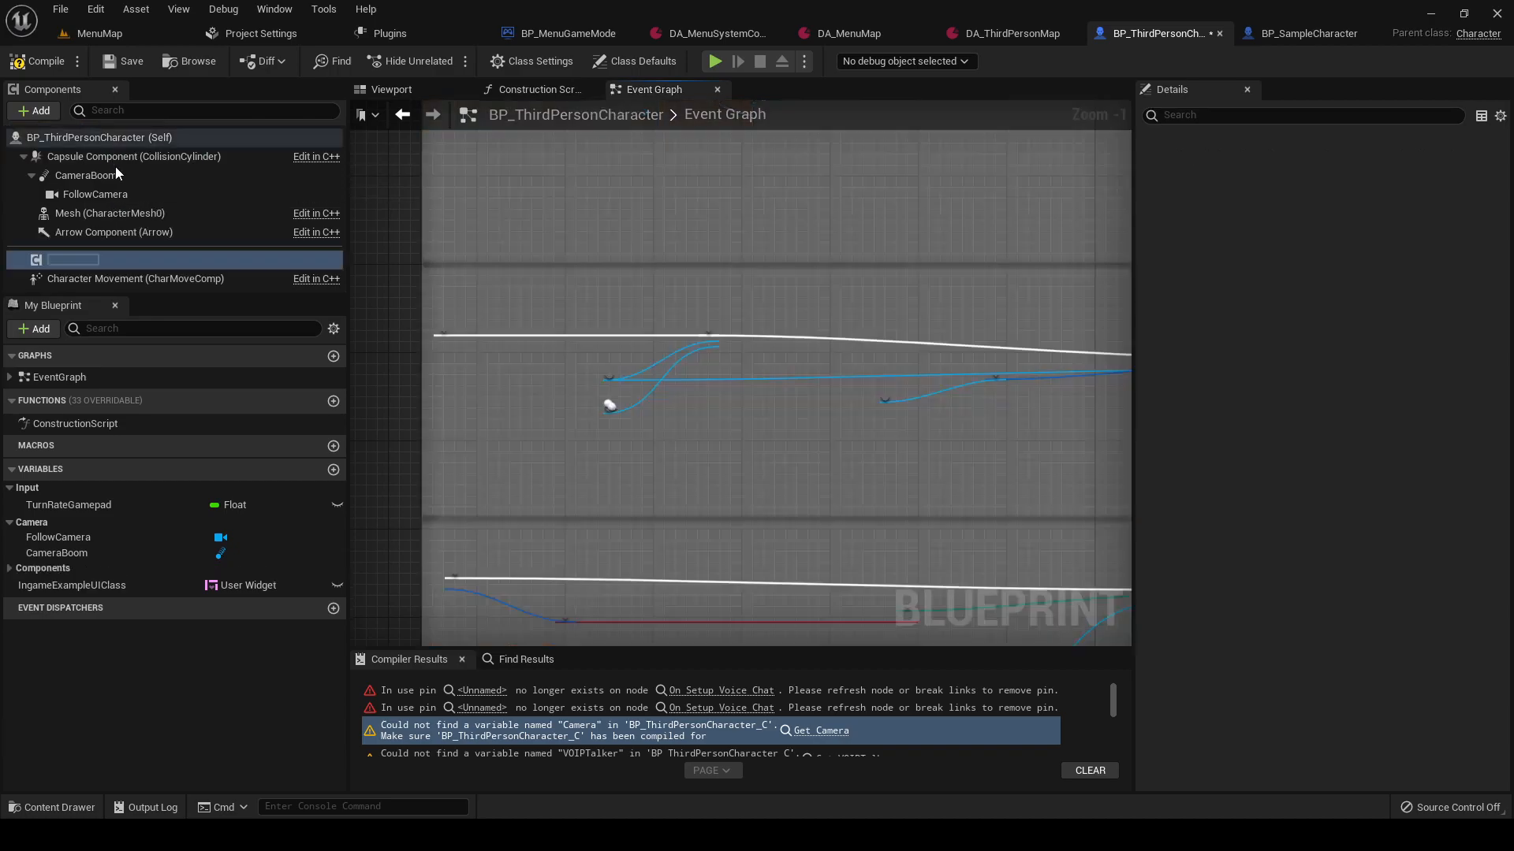
left_click(547, 453)
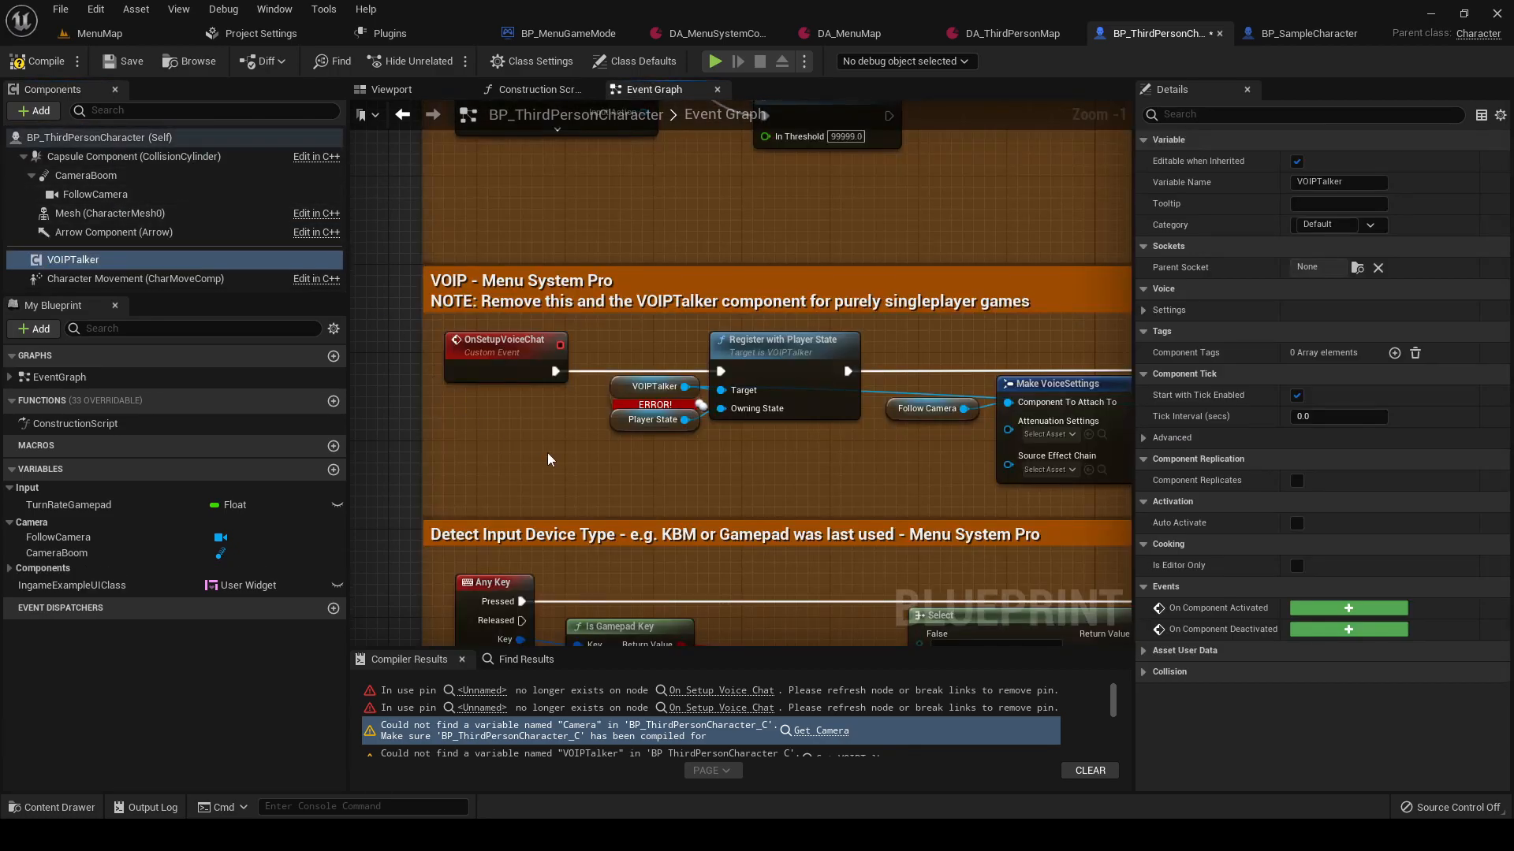
left_click(38, 61)
left_click(126, 60)
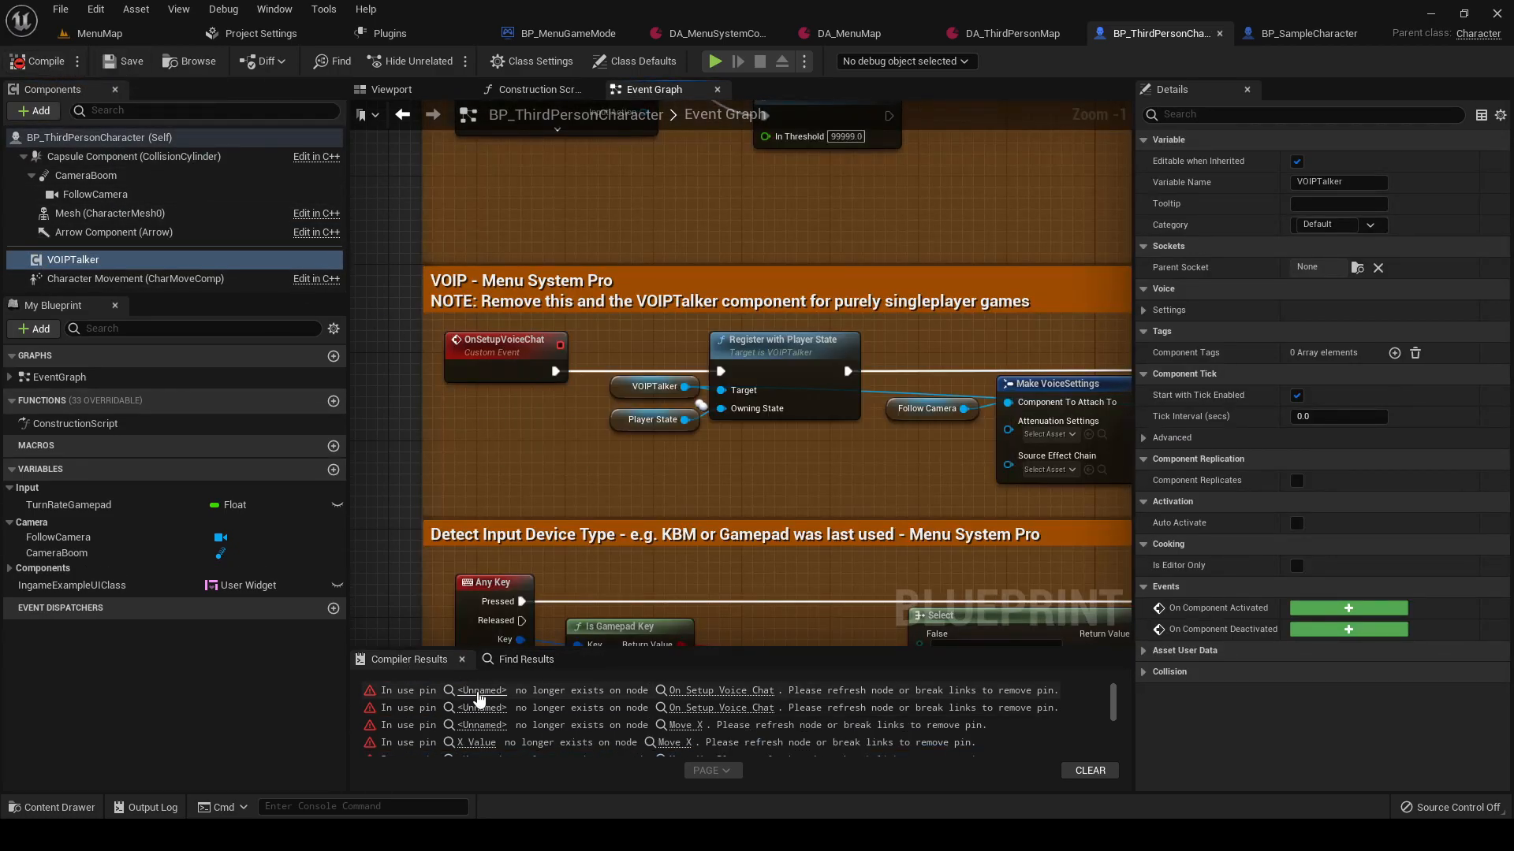
- Refresh all nodes in BP_ThirdPersonCharacter to clear the outdated pins, and recompile the blueprint
left_click(61, 9)
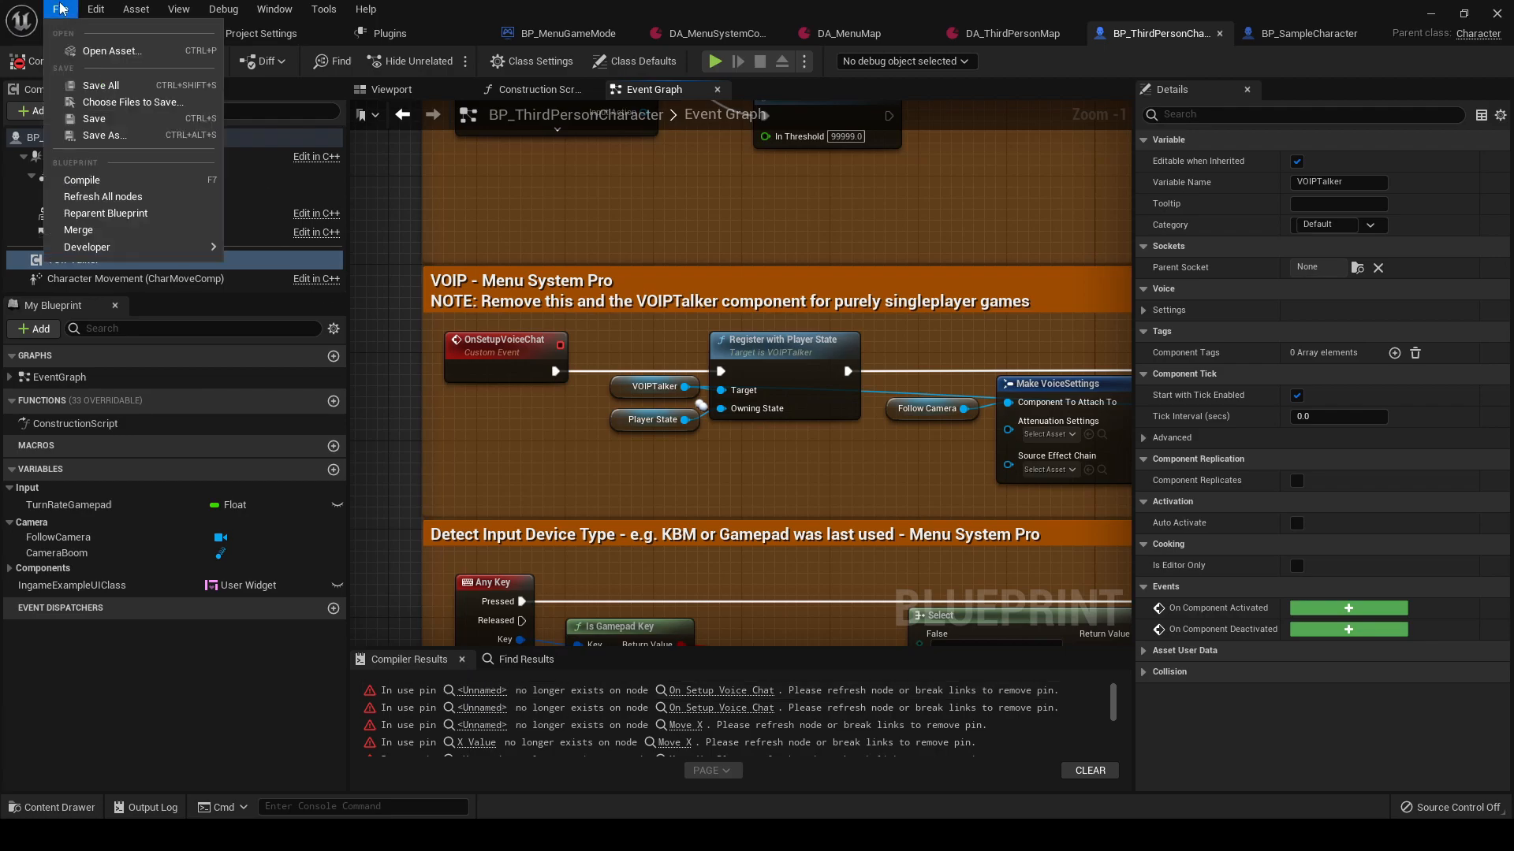
left_click(101, 197)
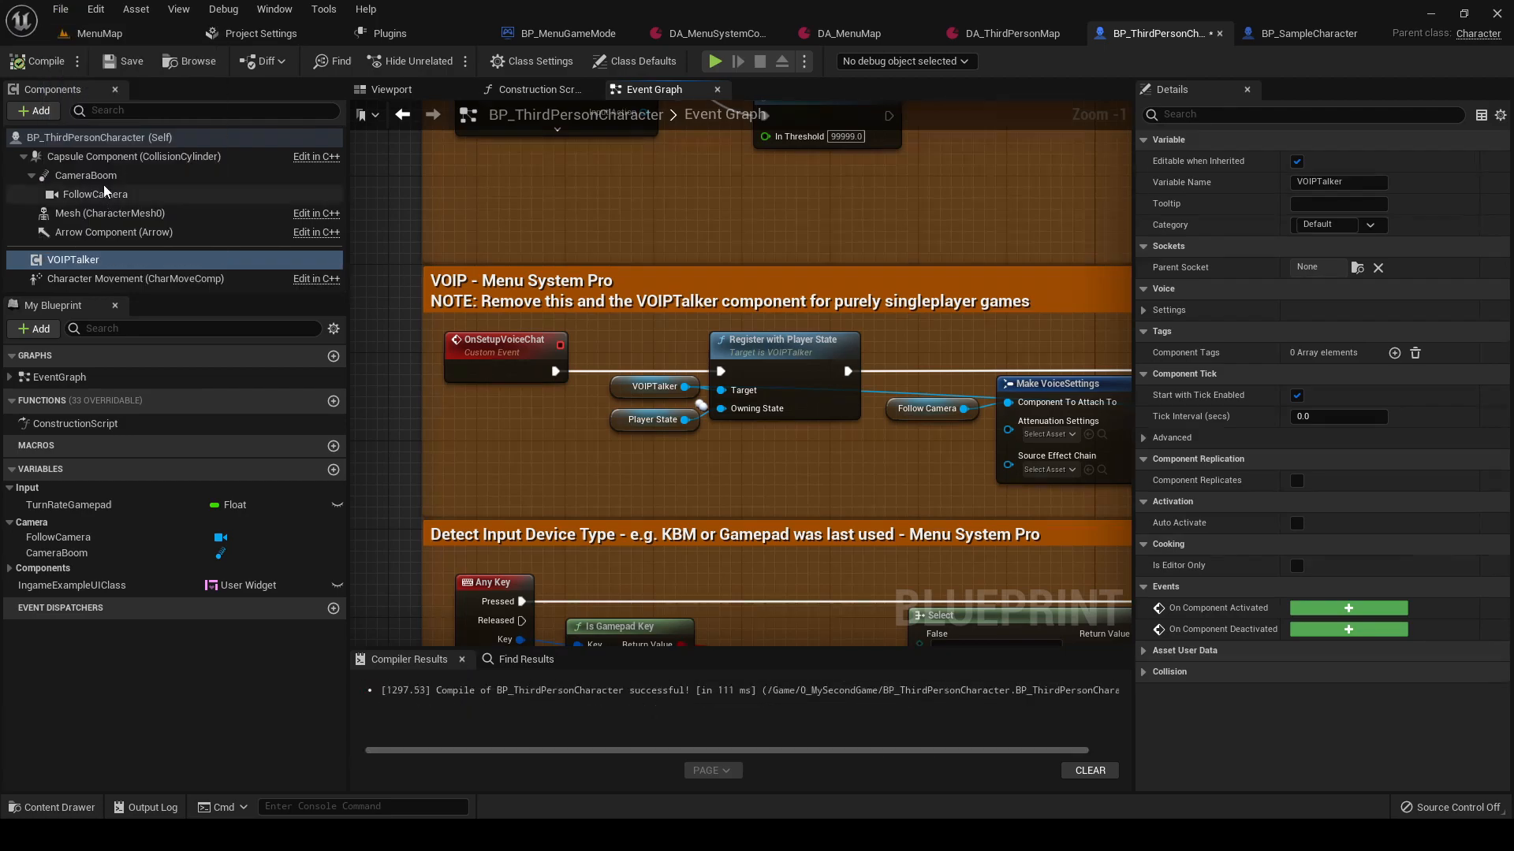
left_click(41, 60)
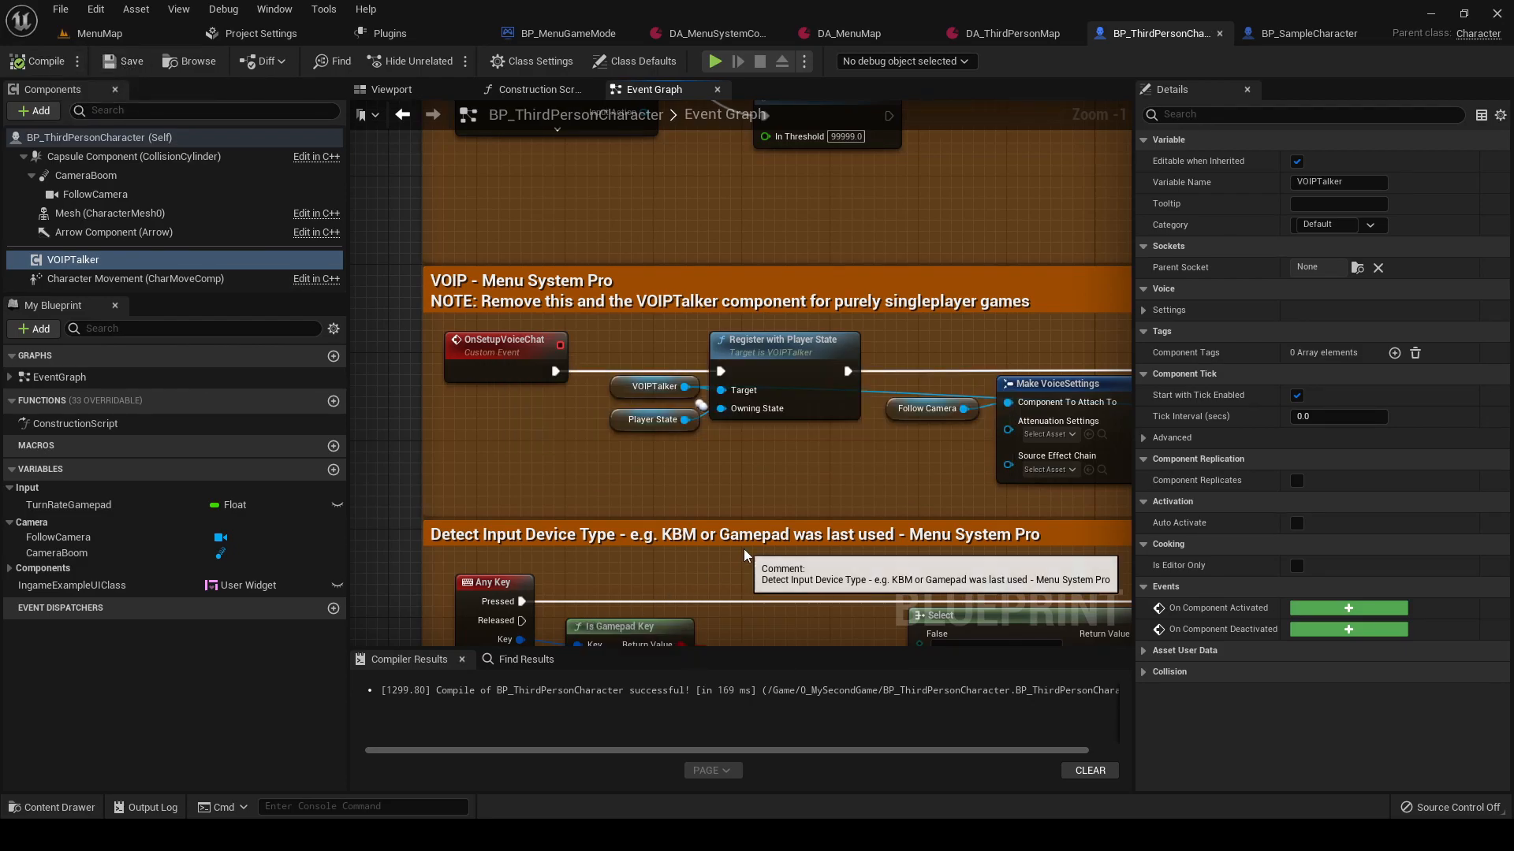
scroll(775, 489, "down", 2)
scroll(710, 417, "down", 2)
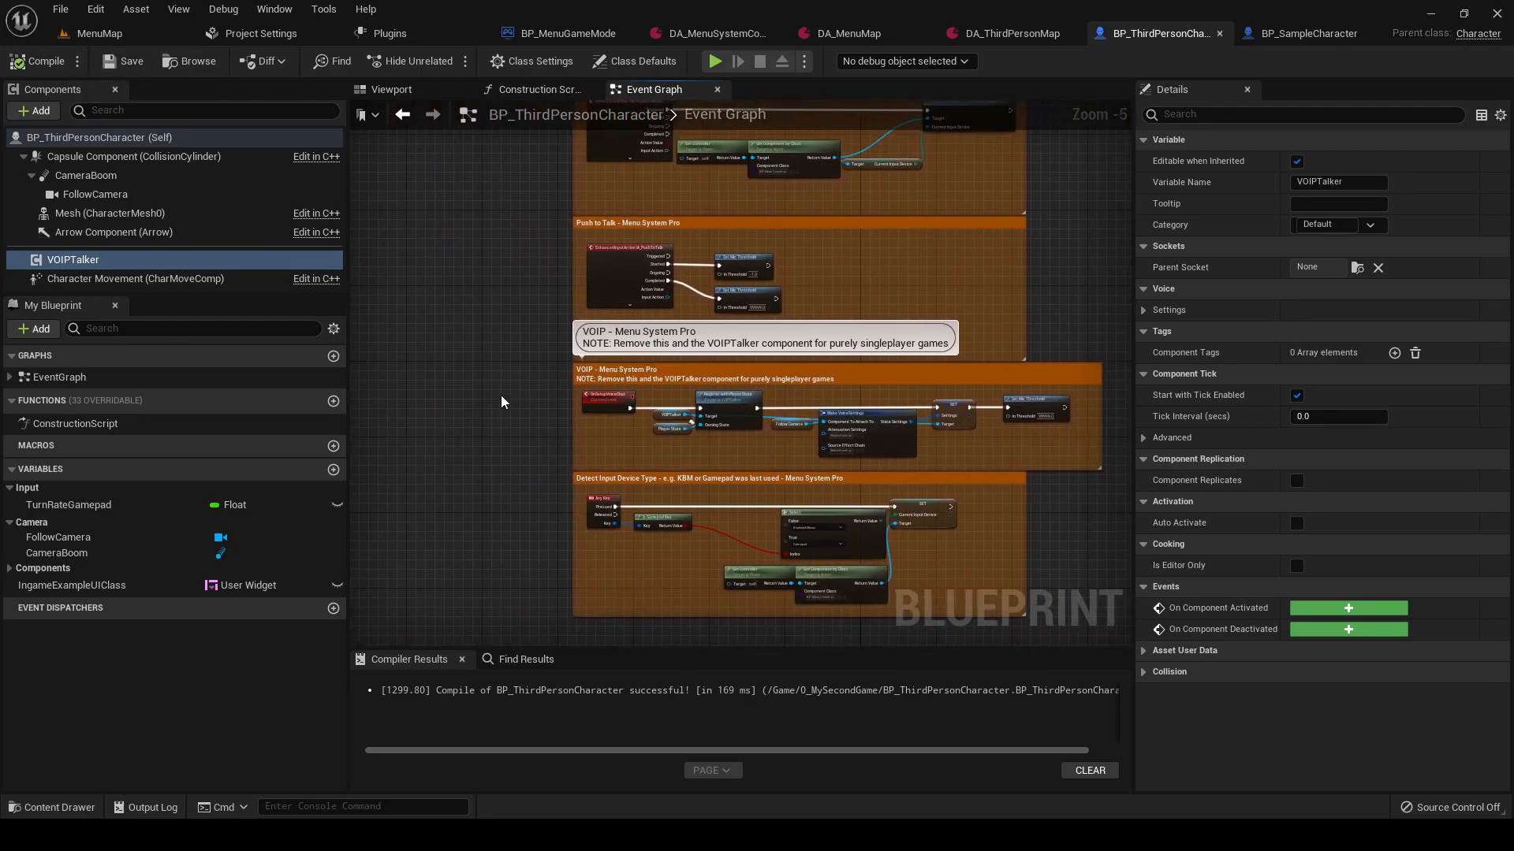
- Play the MenuMap level and start a new singleplayer game in the first slot, overwriting its saved data
left_click(71, 32)
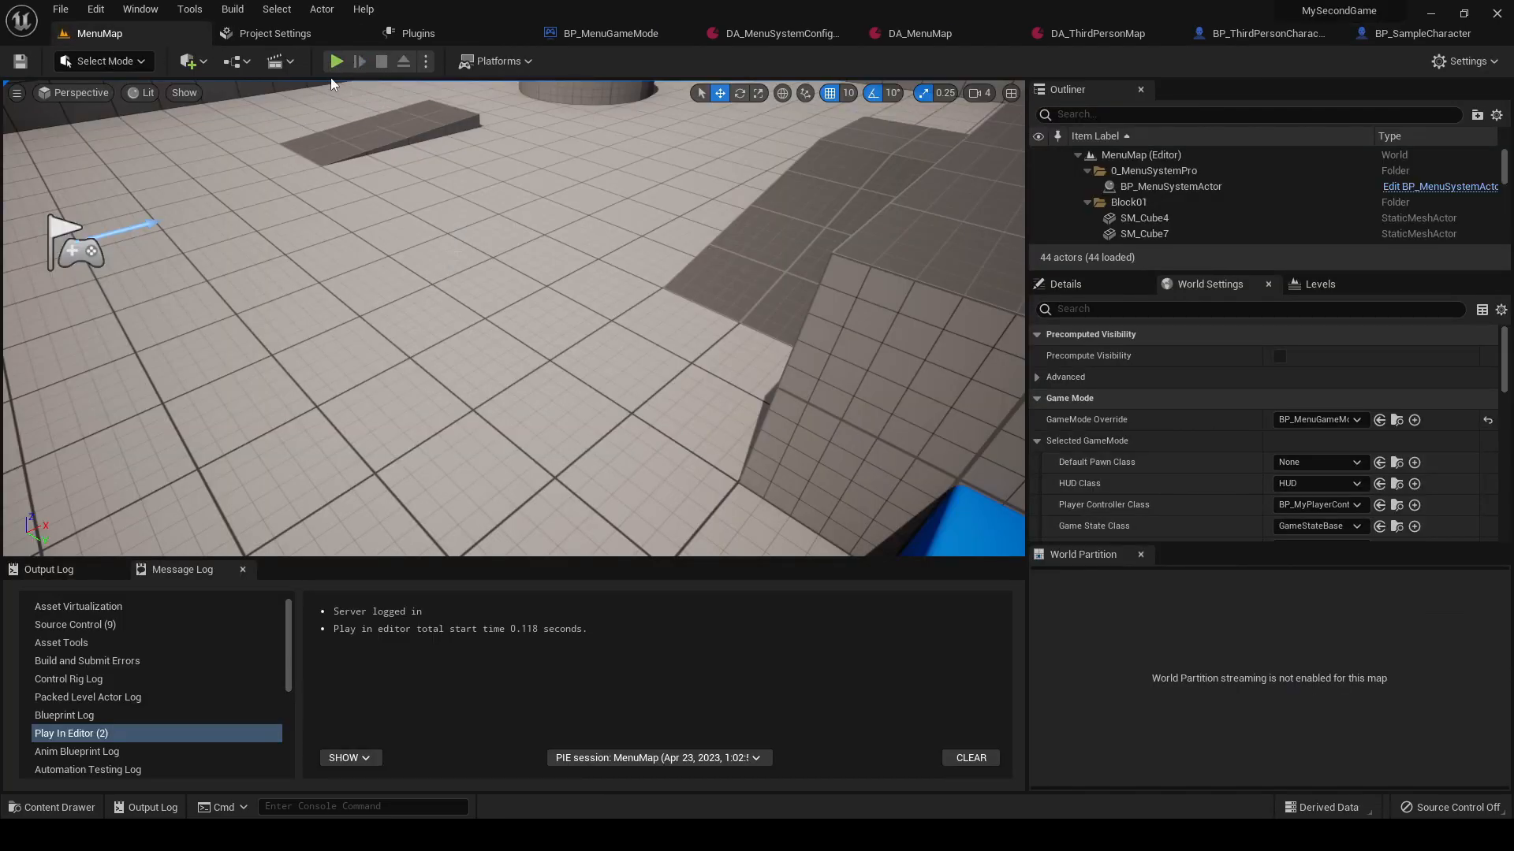
left_click(335, 60)
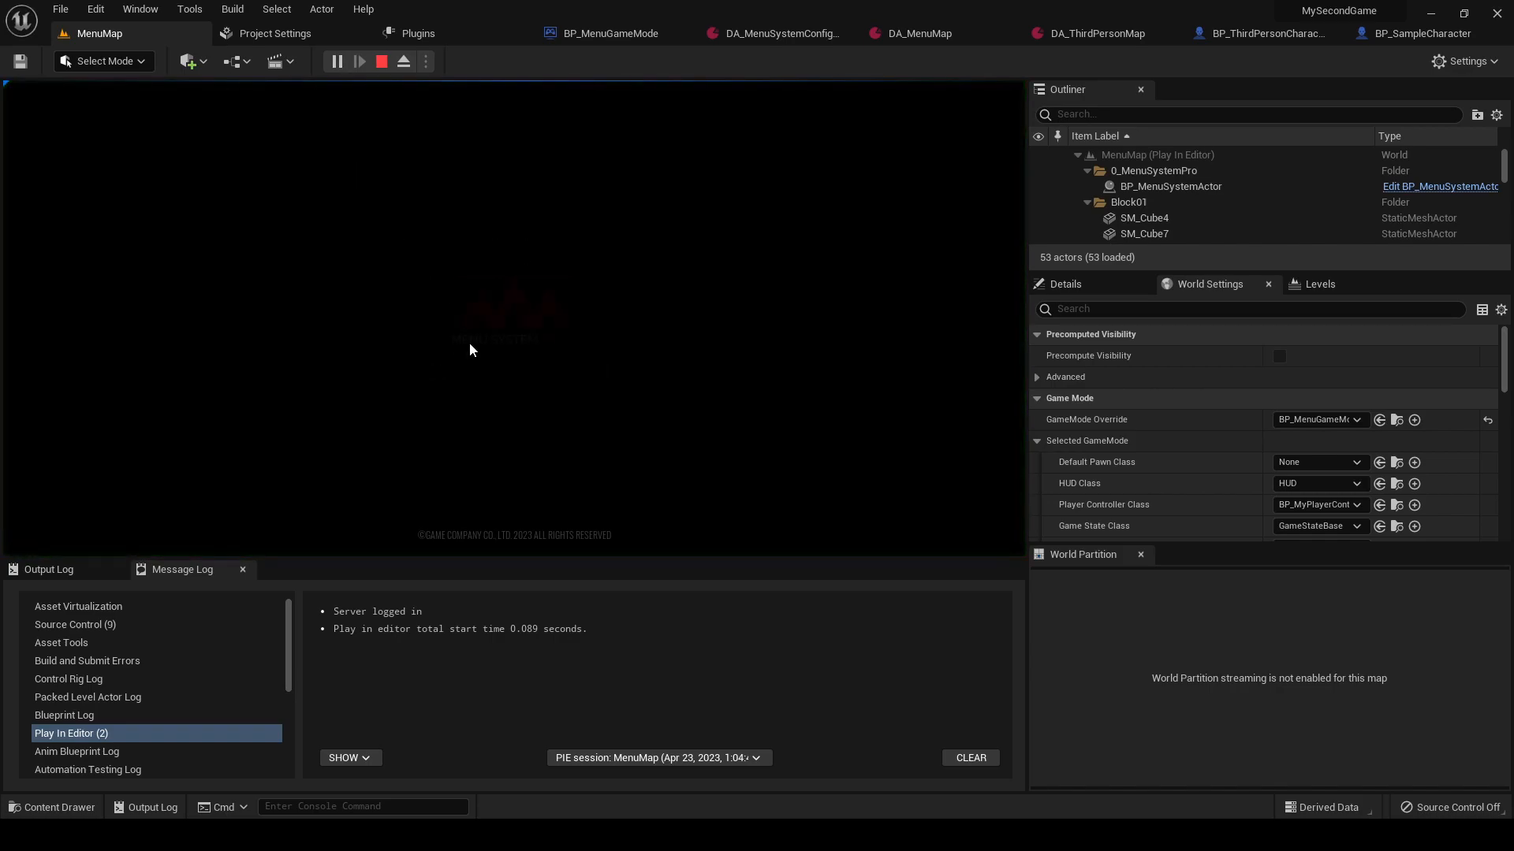
left_click(530, 300)
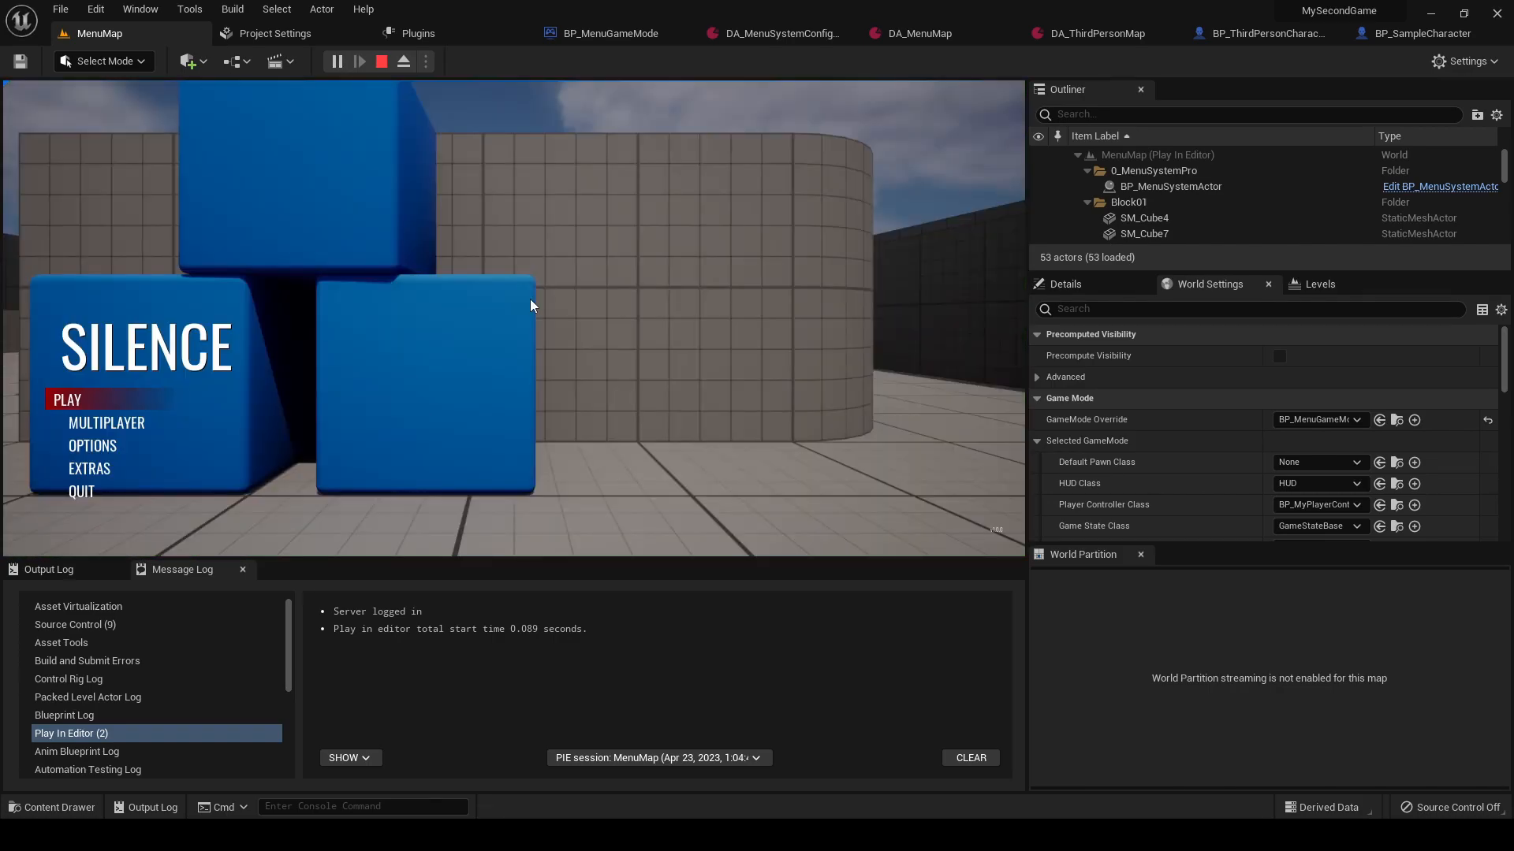
left_click(97, 396)
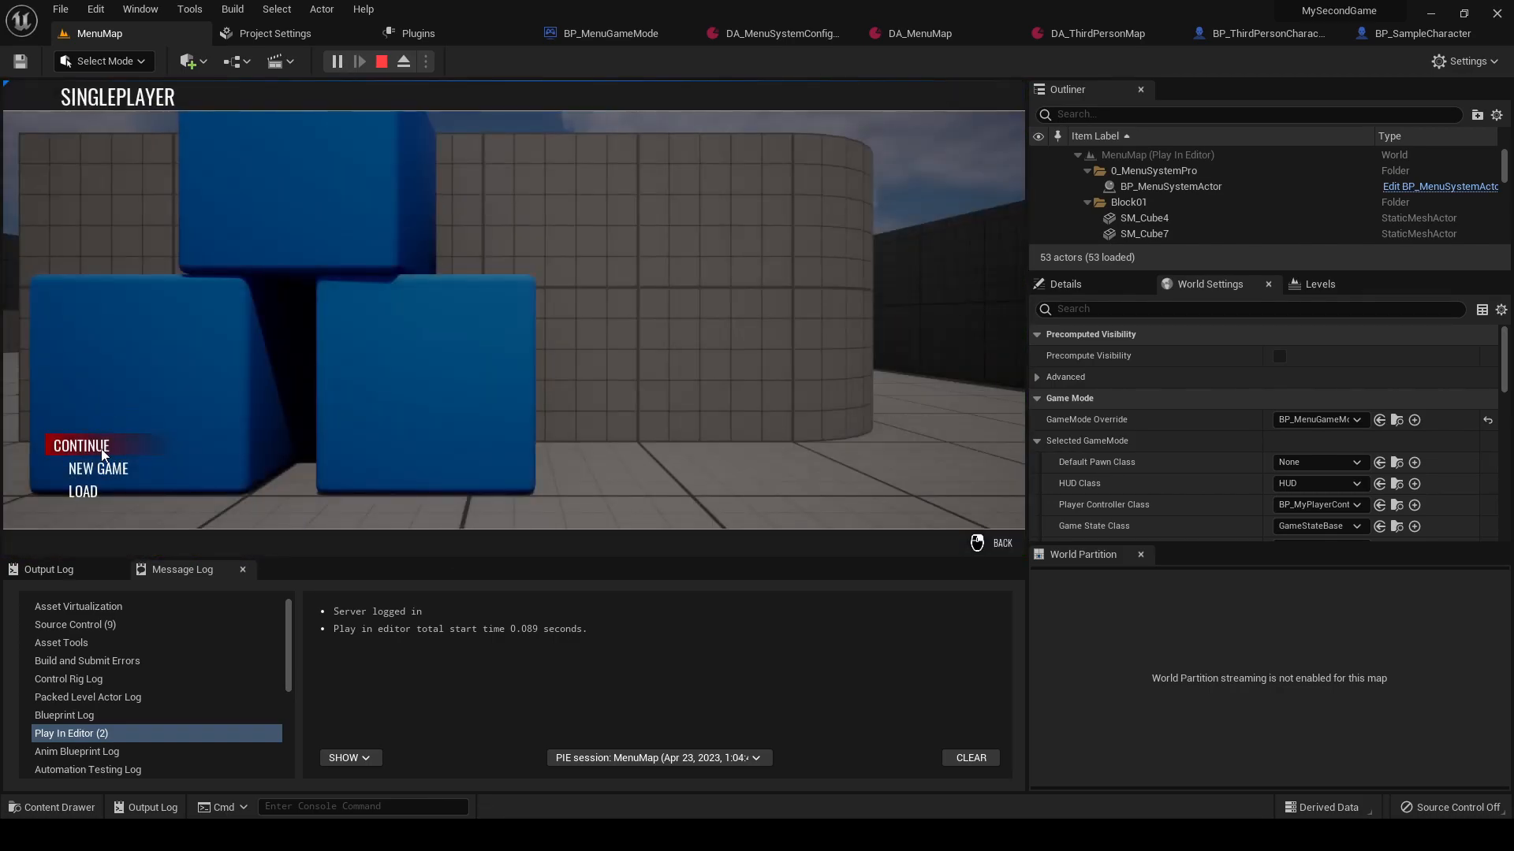
left_click(107, 468)
left_click(391, 234)
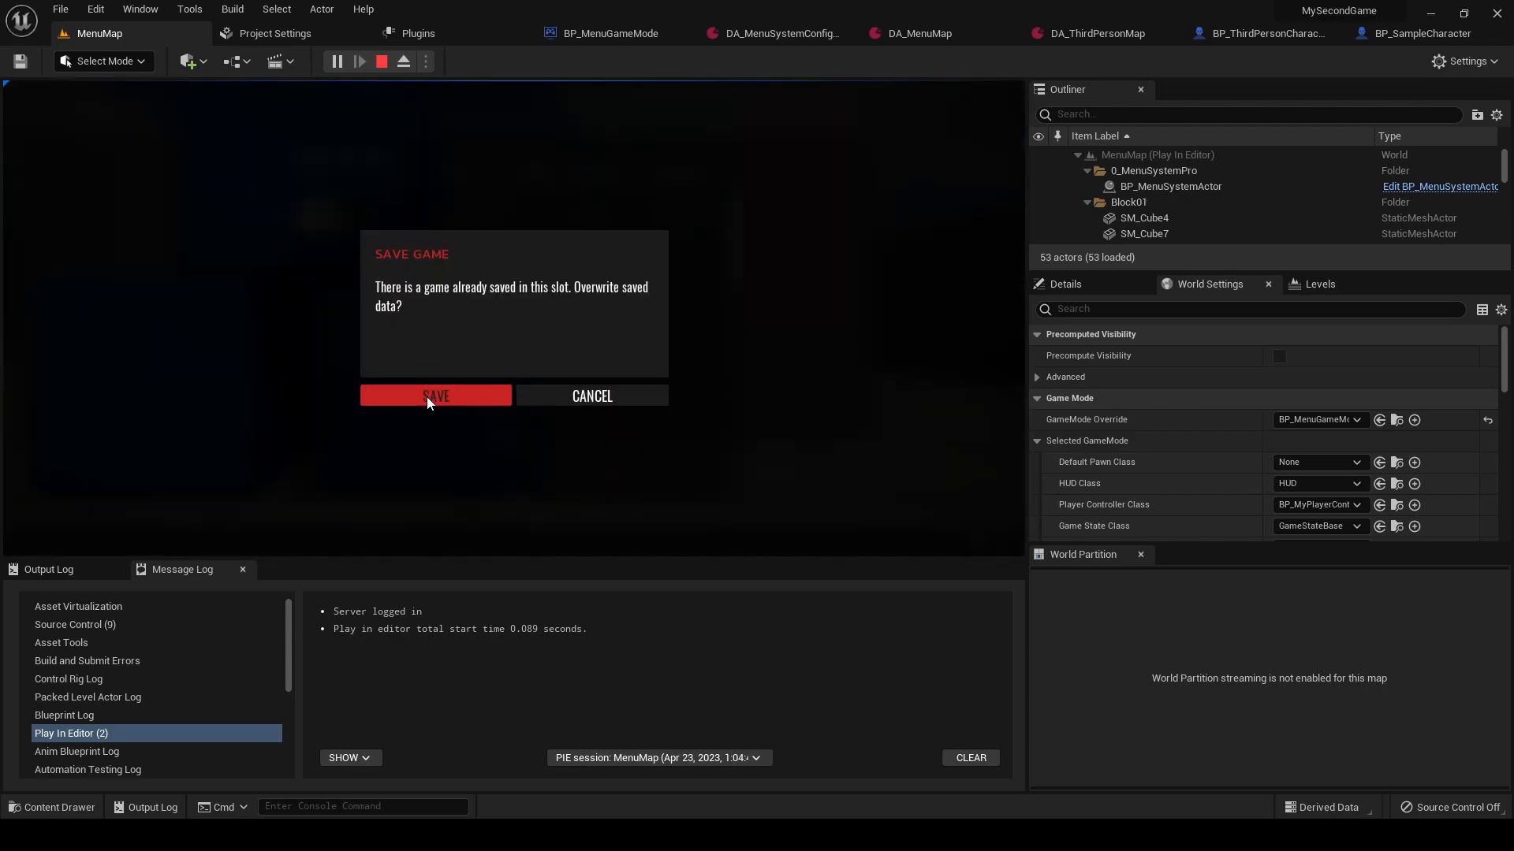
left_click(426, 396)
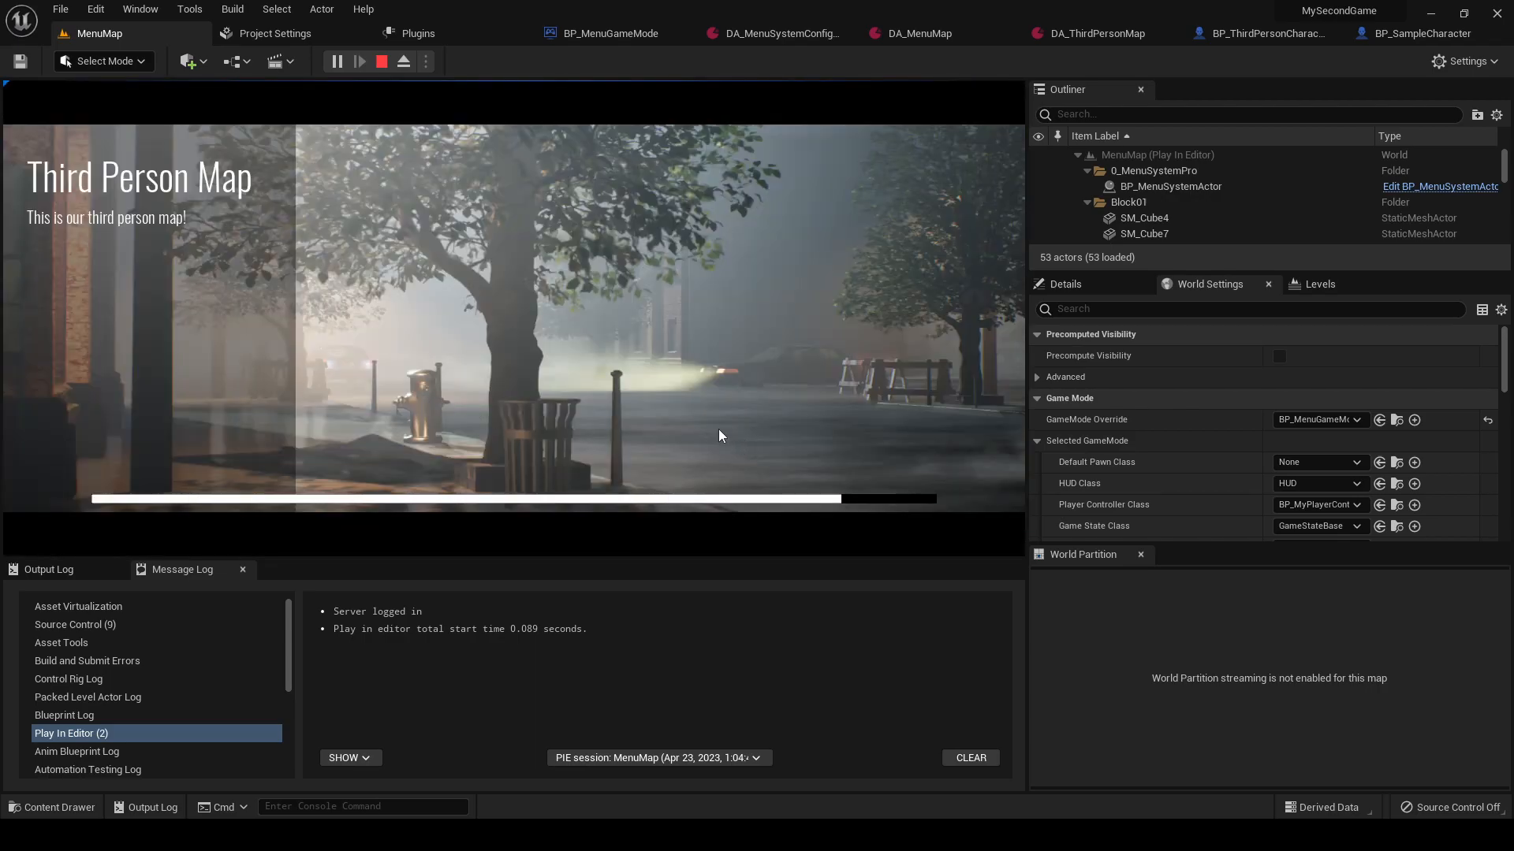
- Test the third-person character's movement by running and jumping around the blocks and ramps of ThirdPersonMap
key("w")
key("d")
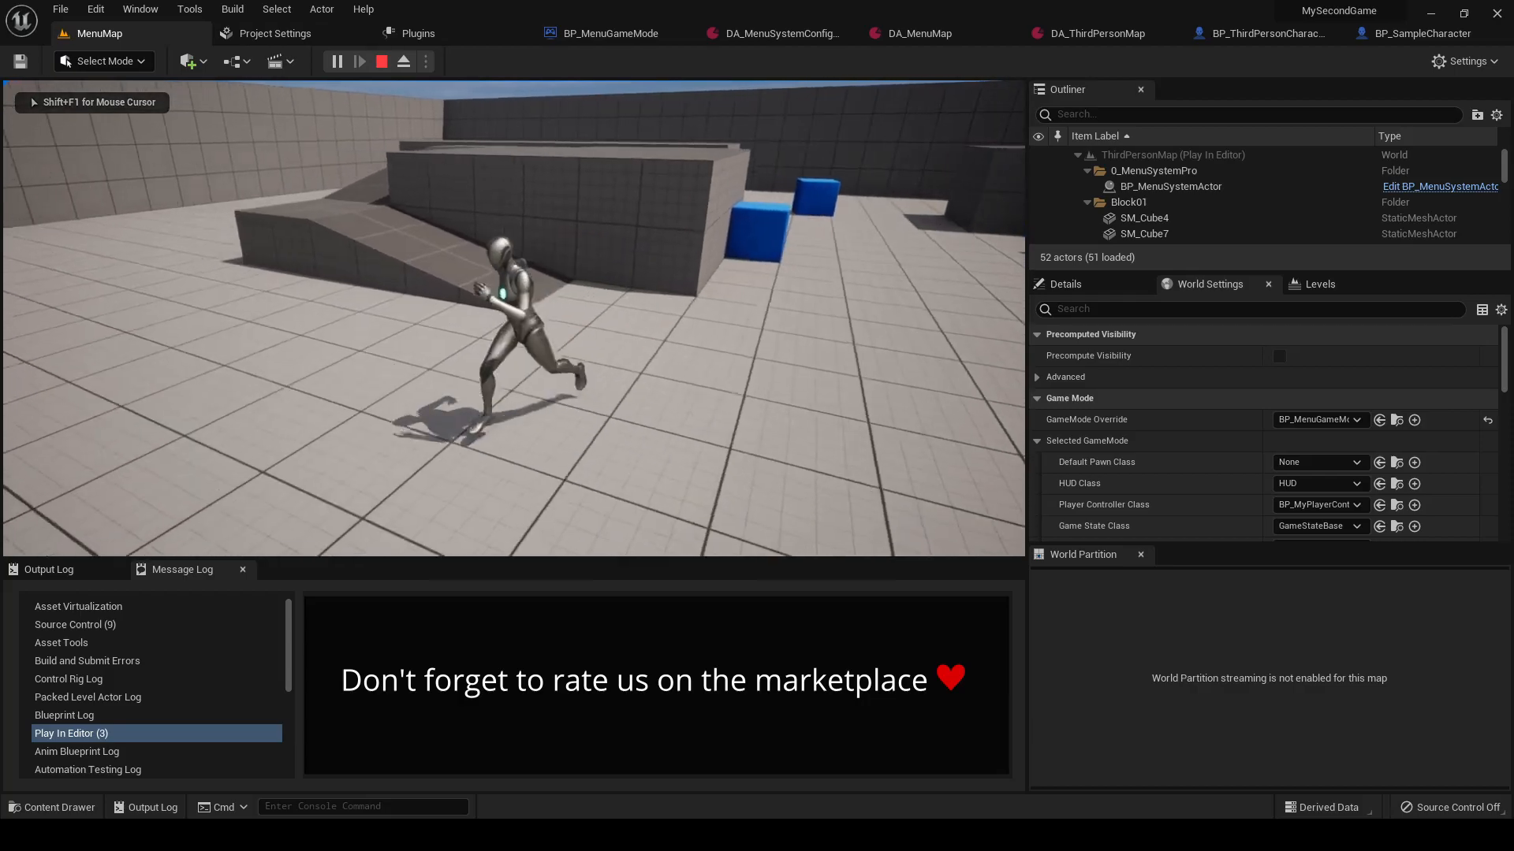
key("w")
key("space")
key("s")
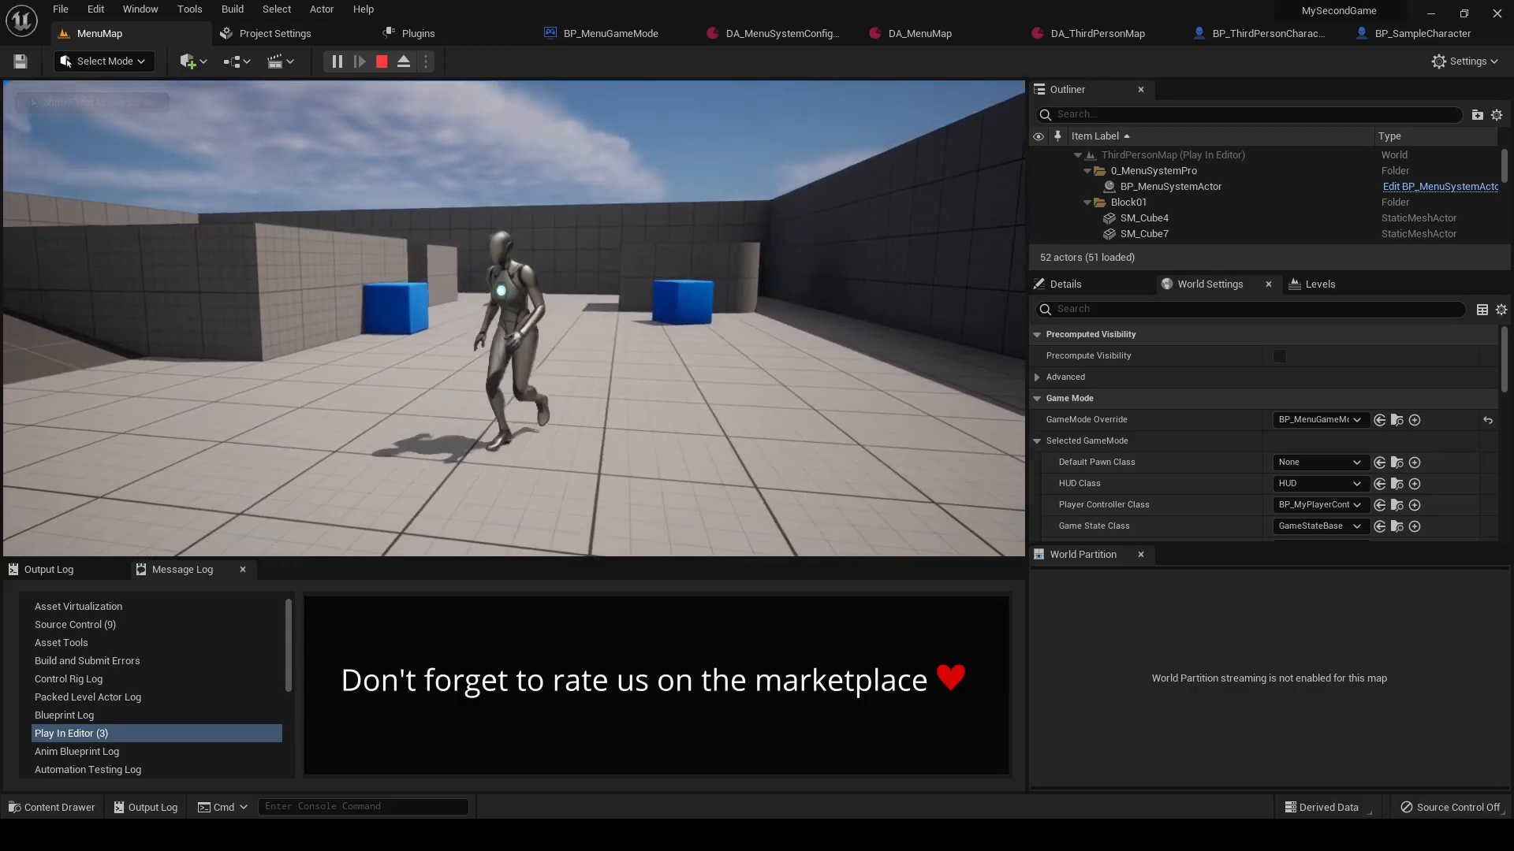
key("w")
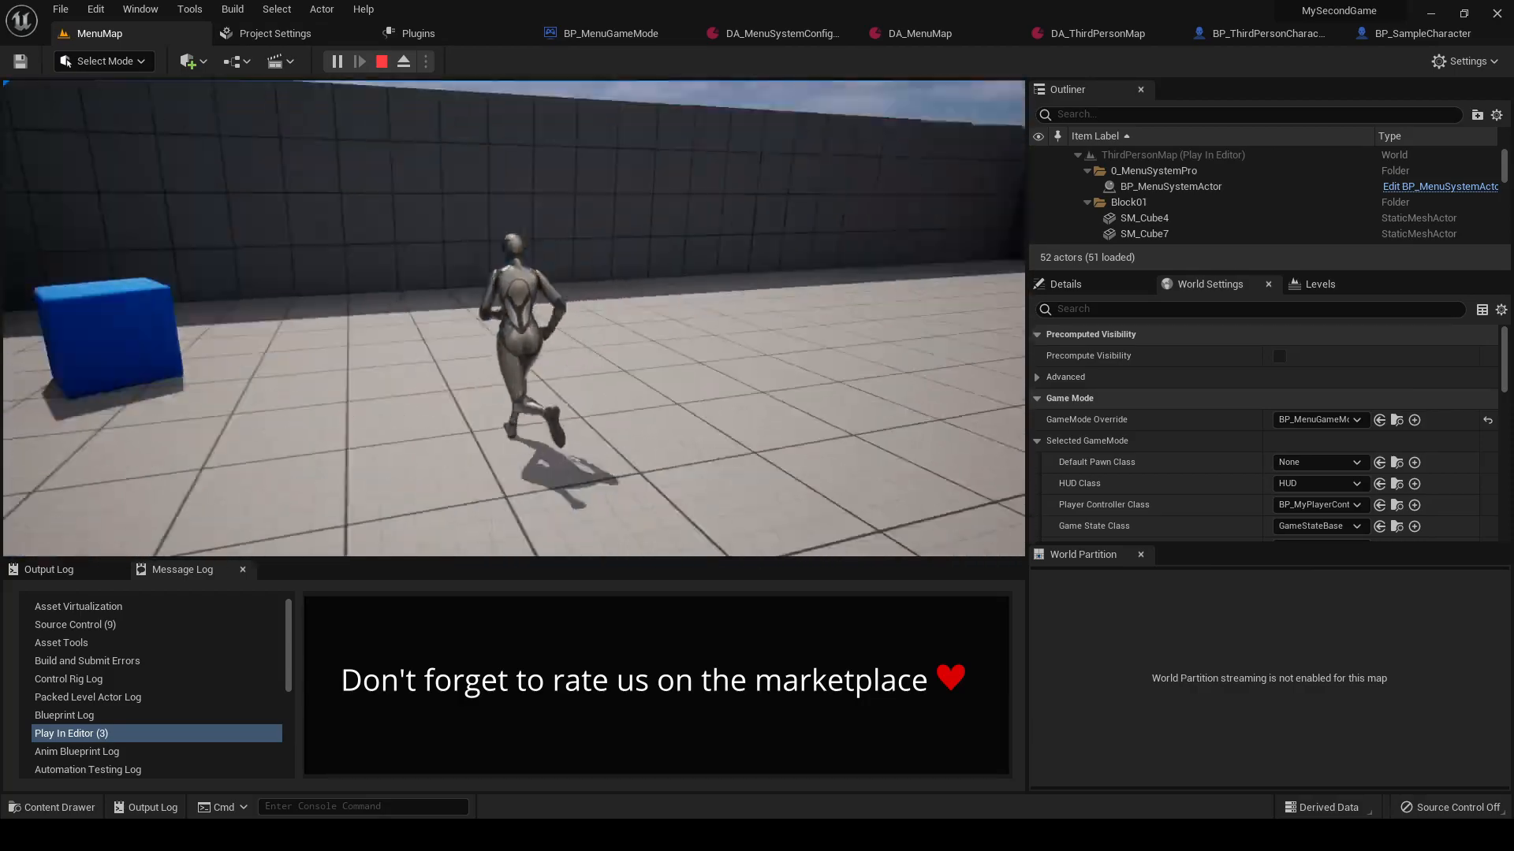
key("w")
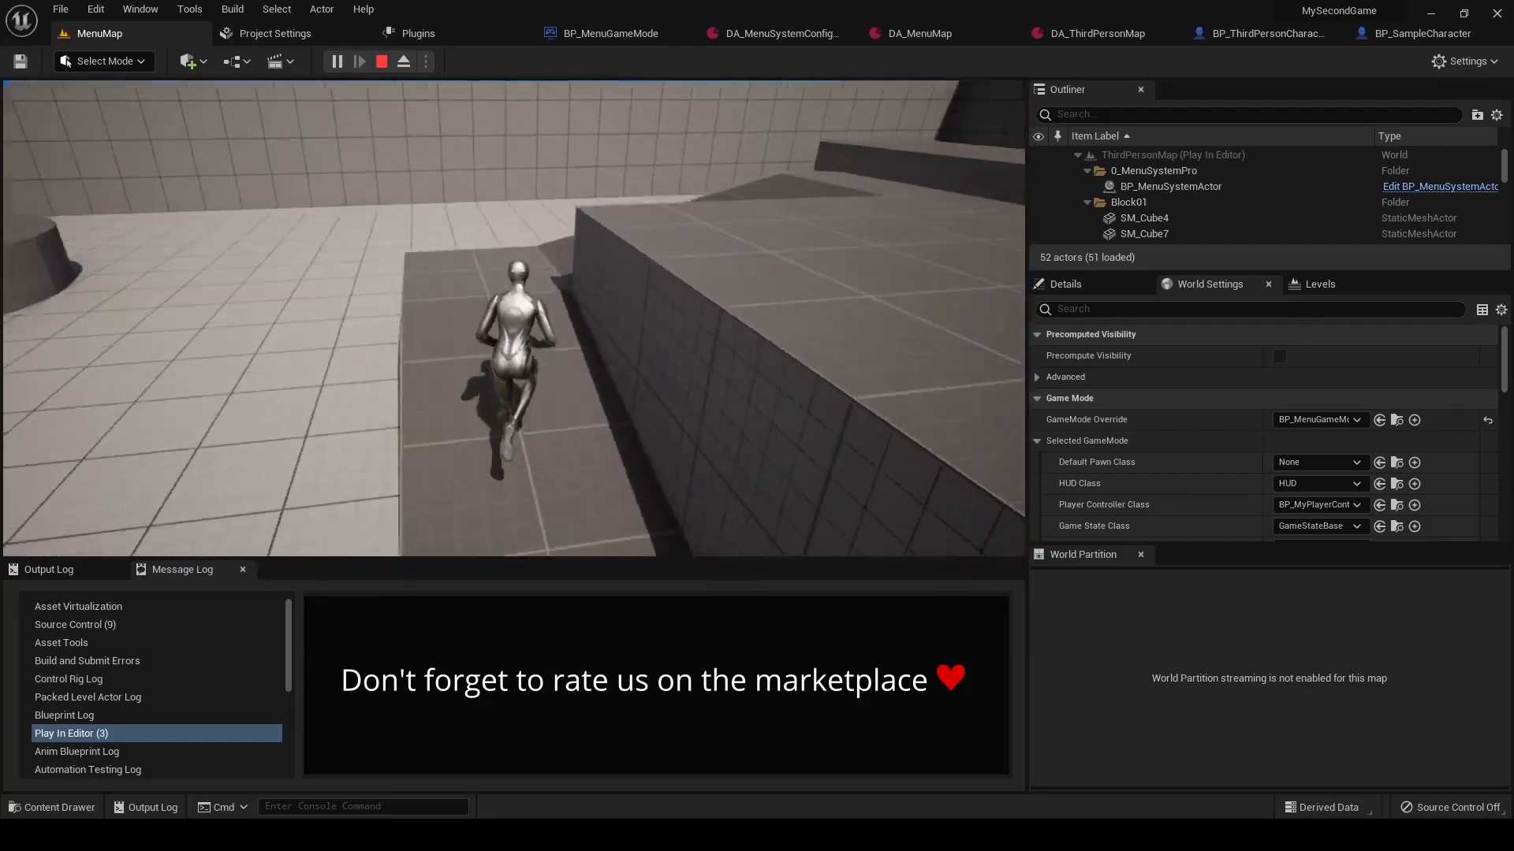
key("w")
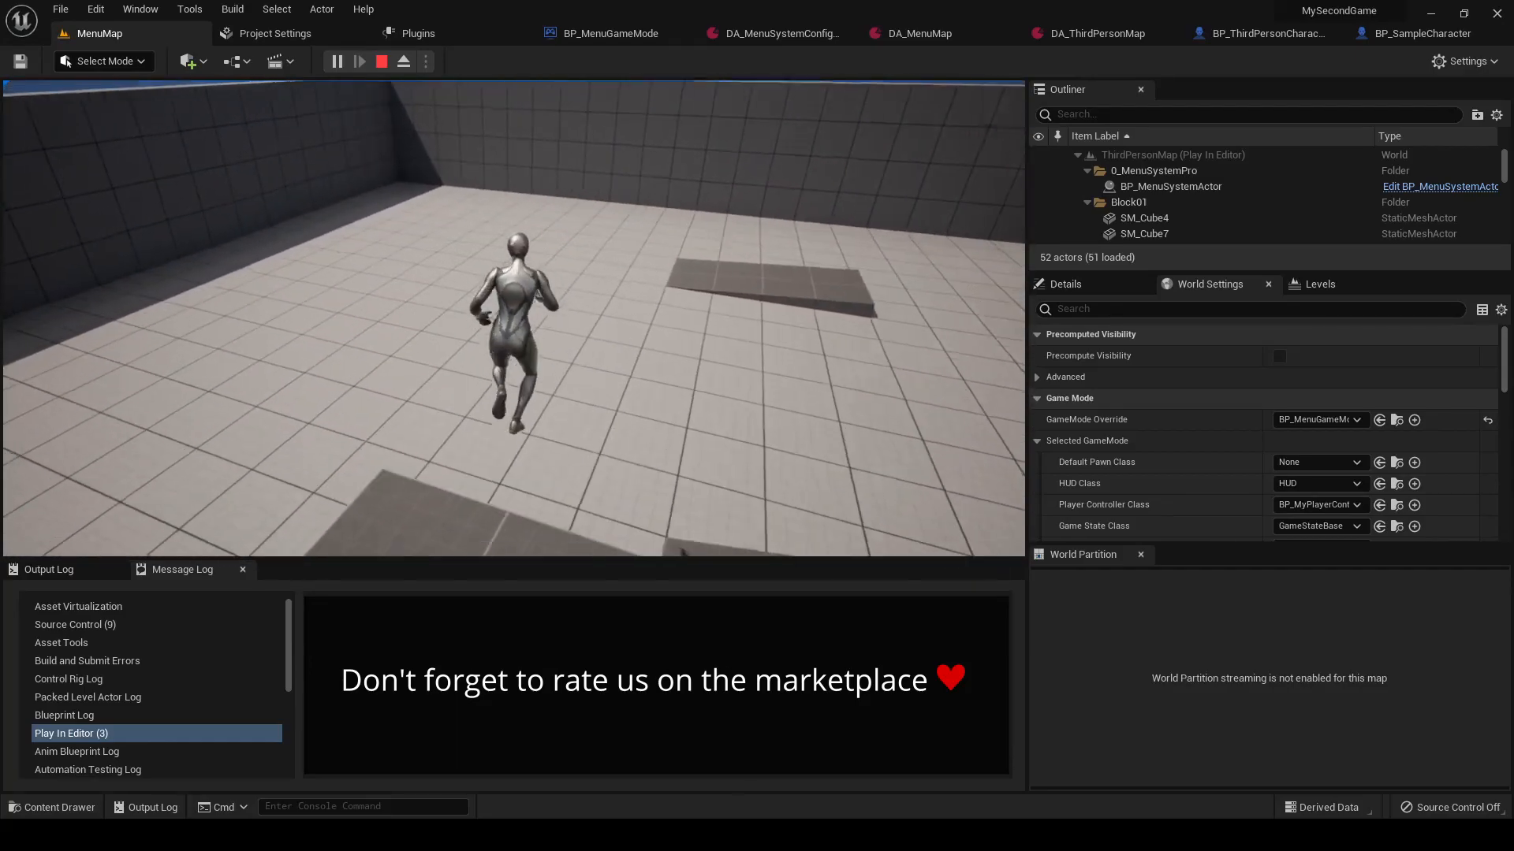
key("w")
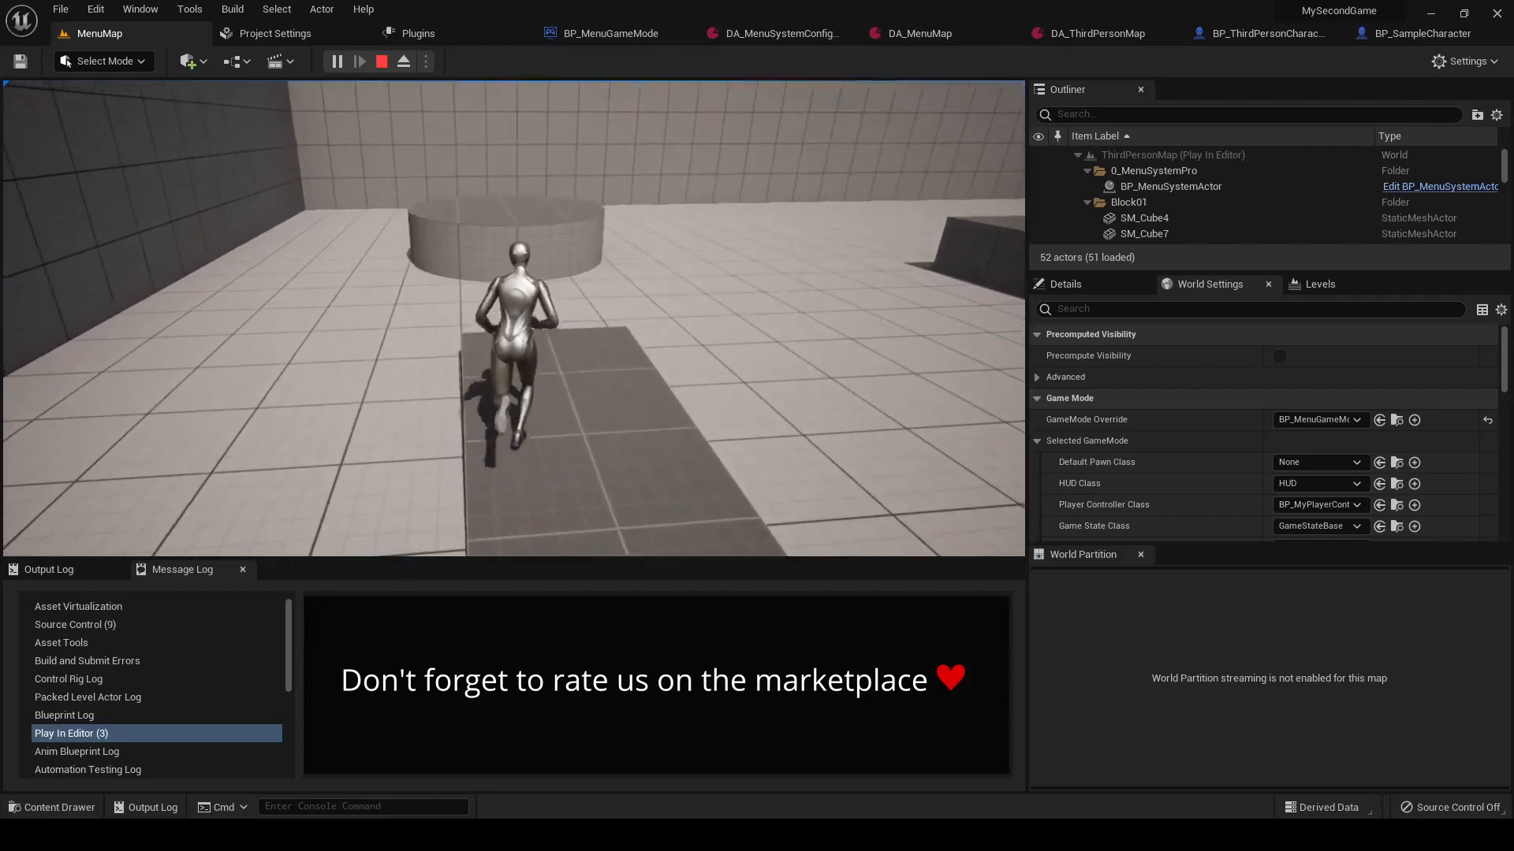
key("space")
key("w")
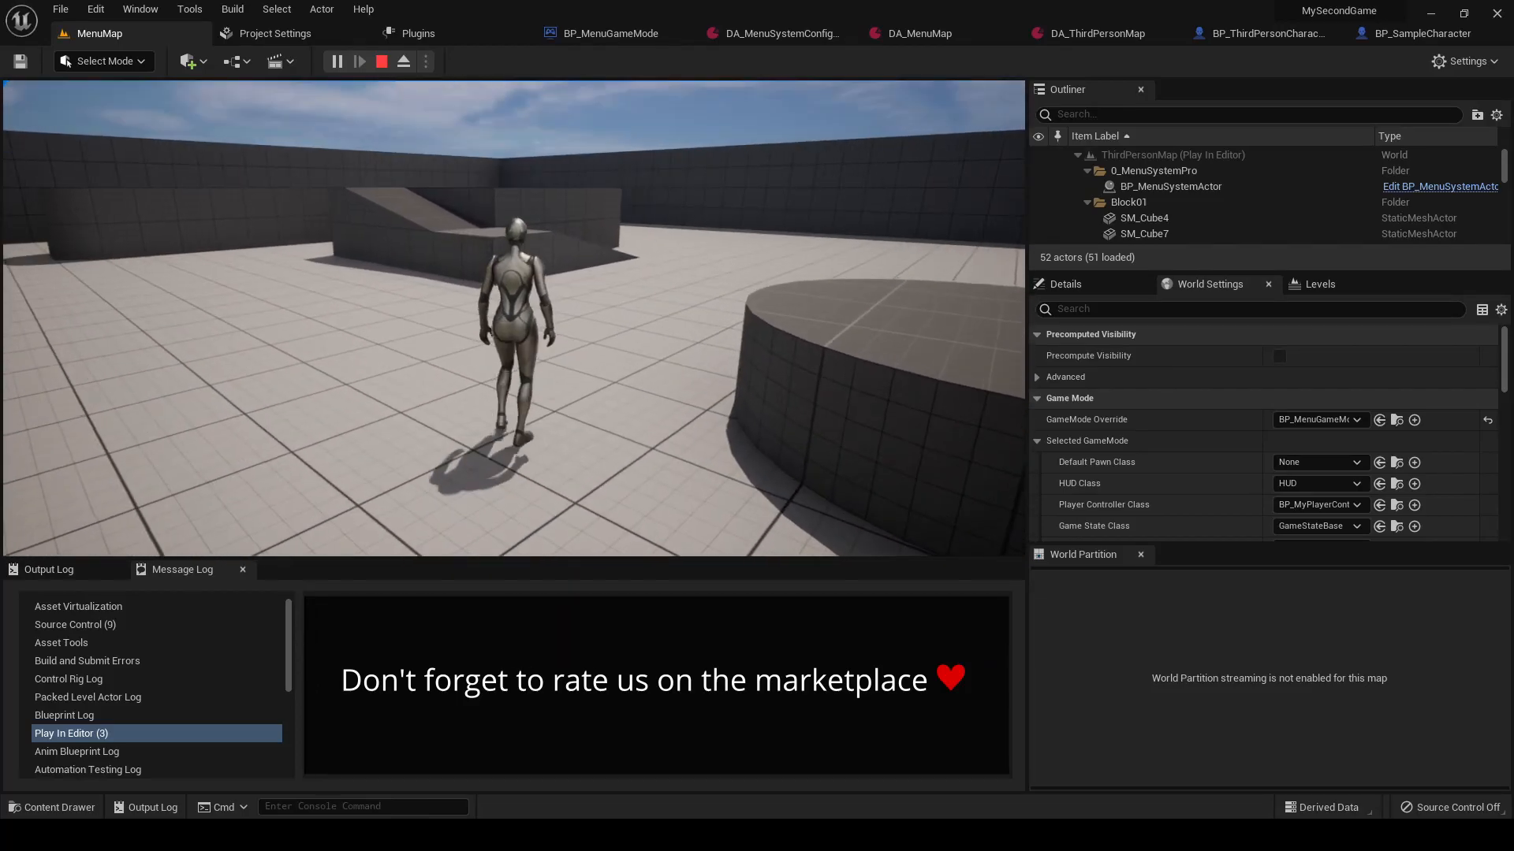
- Open the in-game pause menu and quit the game to return to the Menu Map
key("Tab")
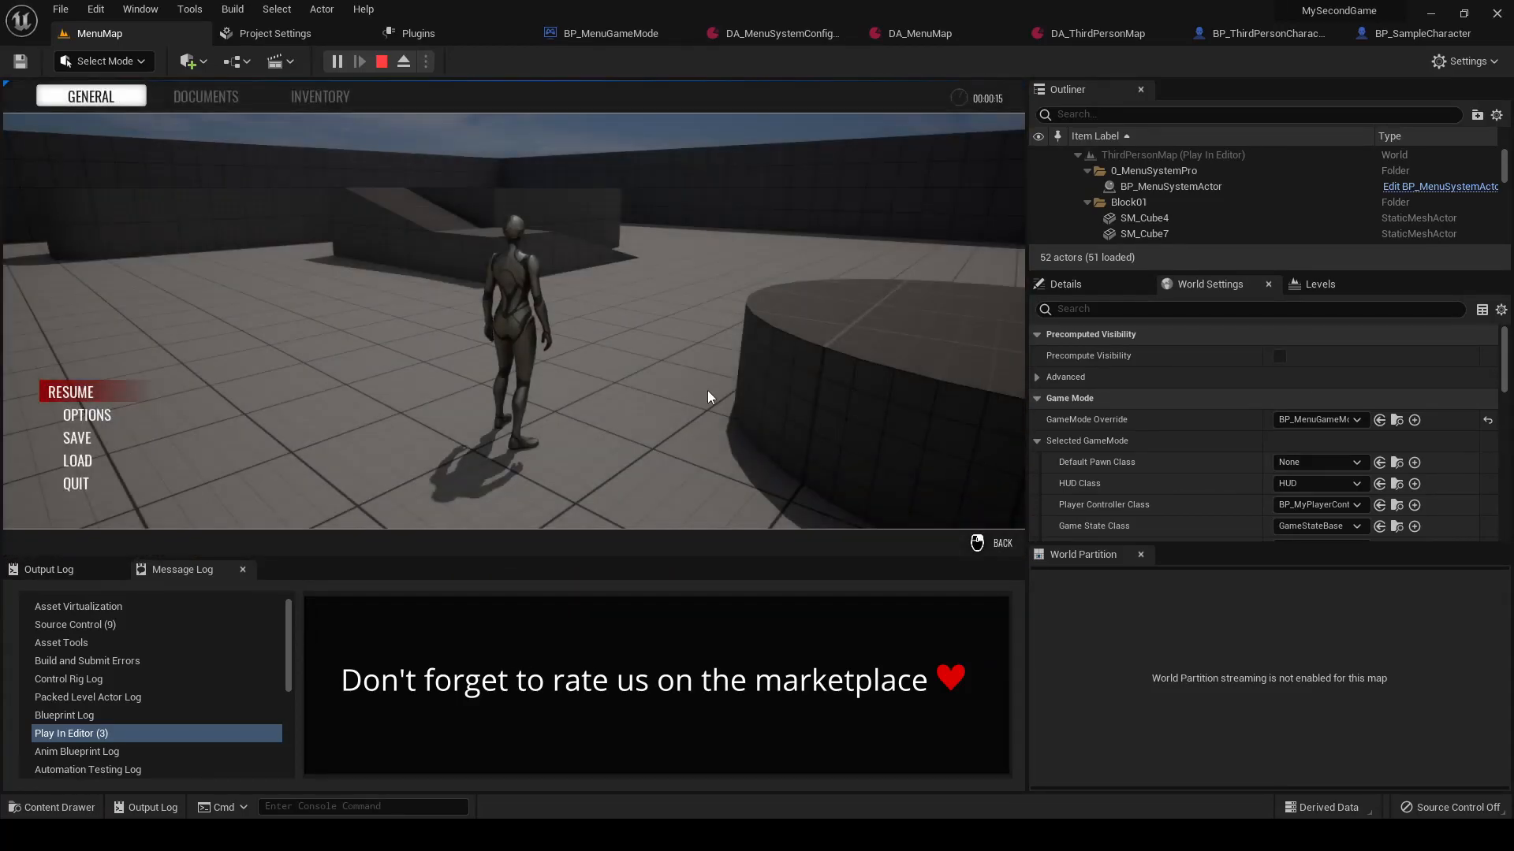
left_click(81, 487)
left_click(438, 395)
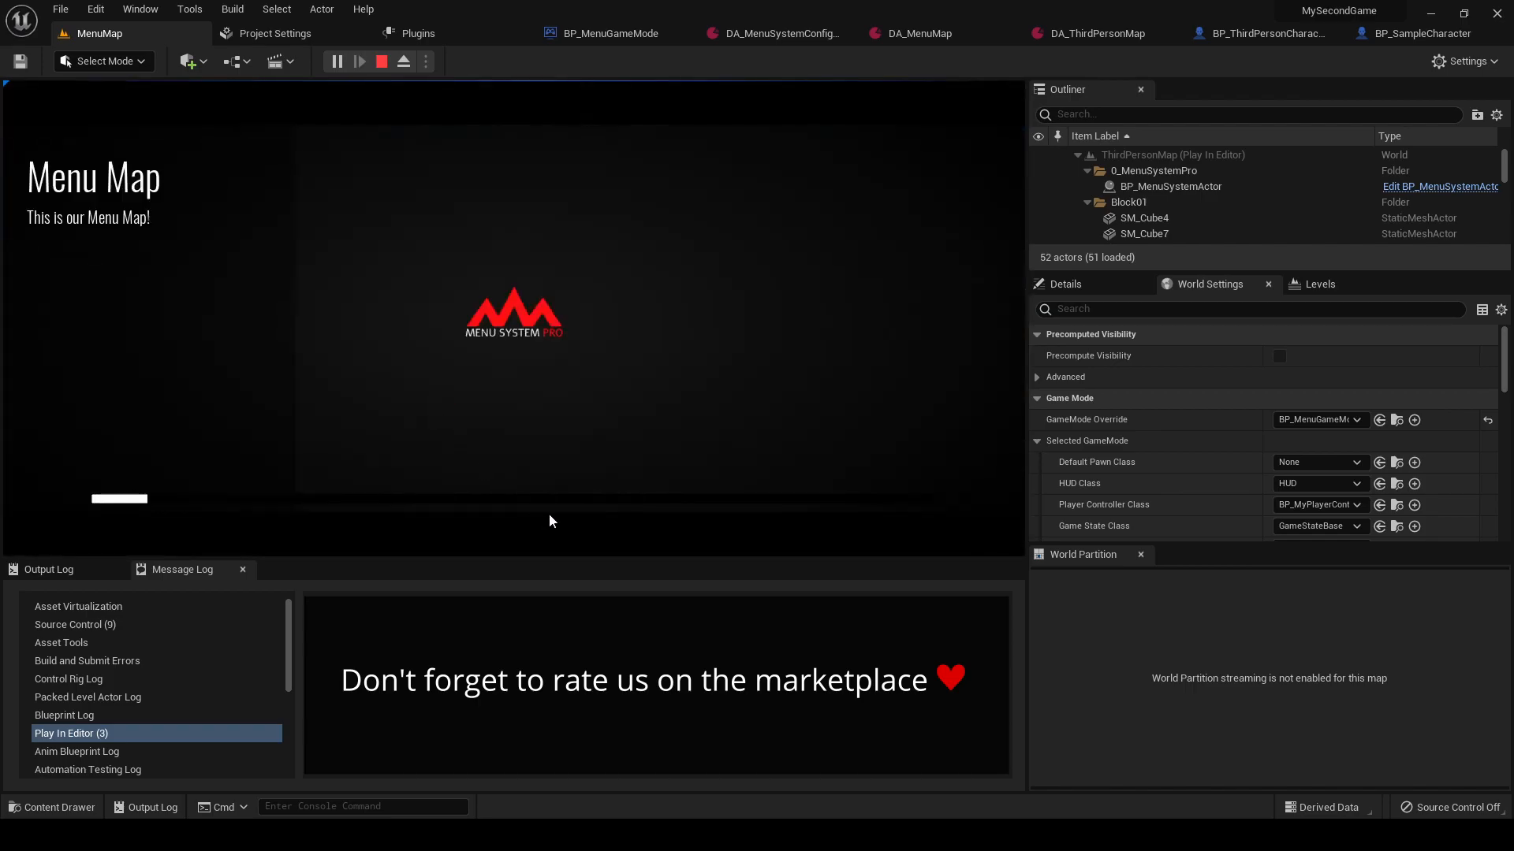